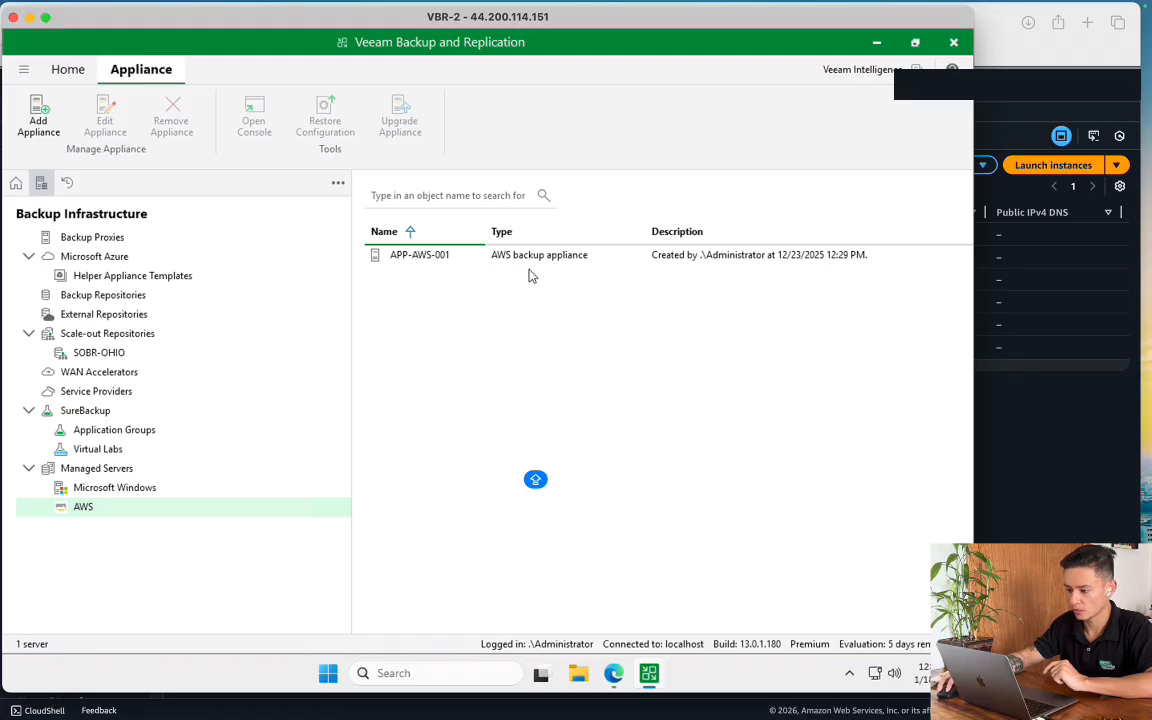
Open the web console of the APP-AWS-001 backup appliance and view its configuration getting-started page
click(528, 262)
right_click(530, 265)
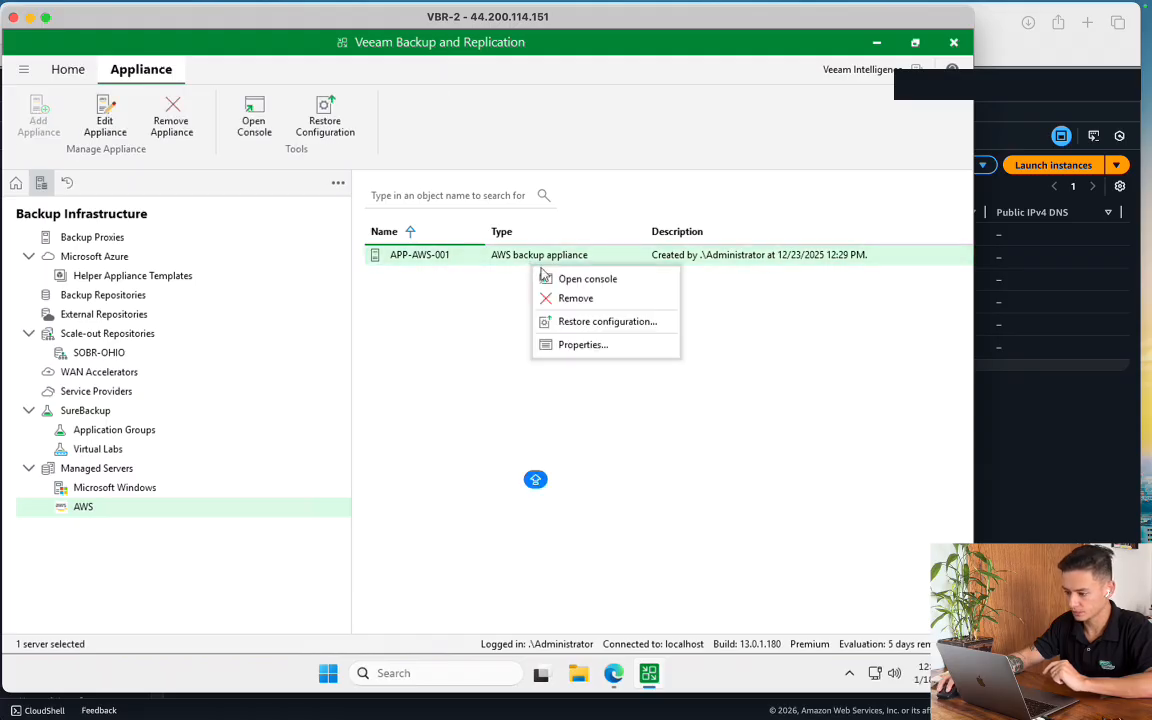
click(603, 286)
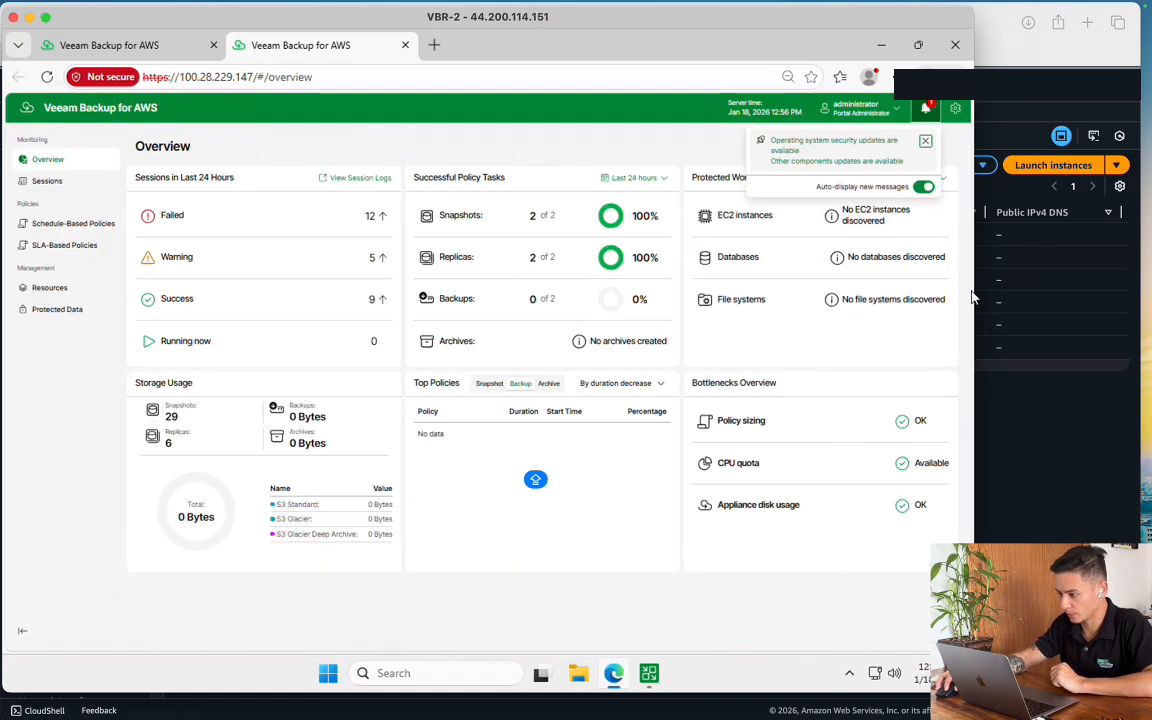
click(926, 143)
click(708, 607)
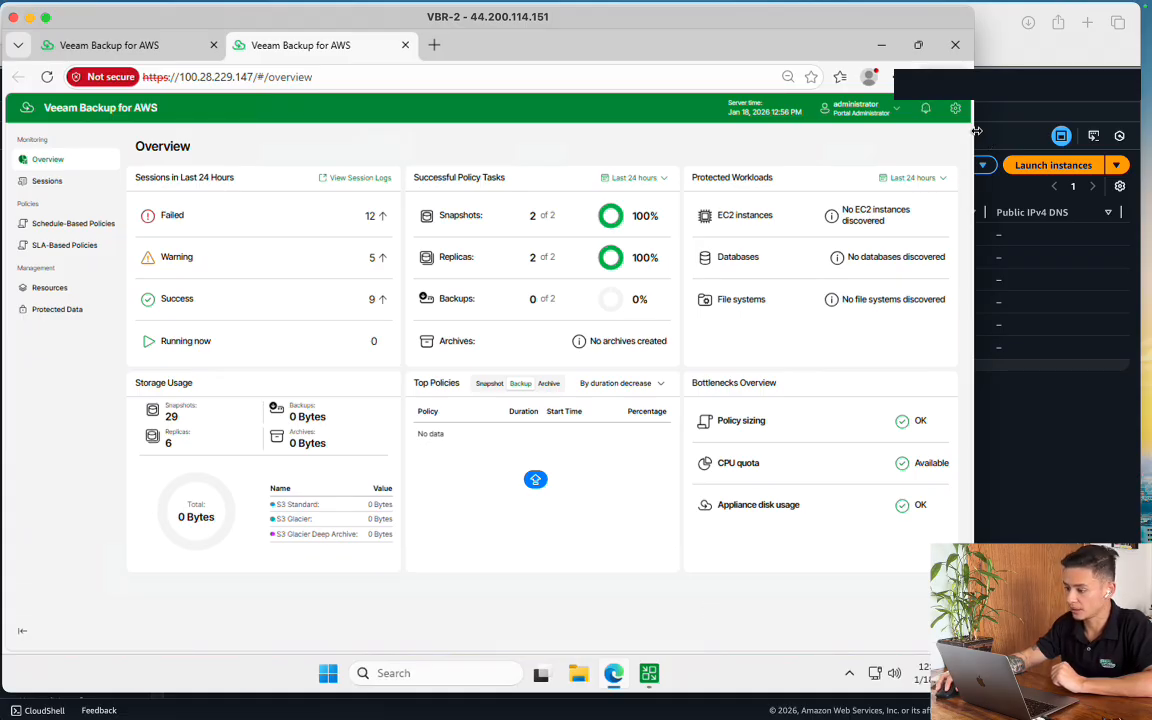
click(955, 109)
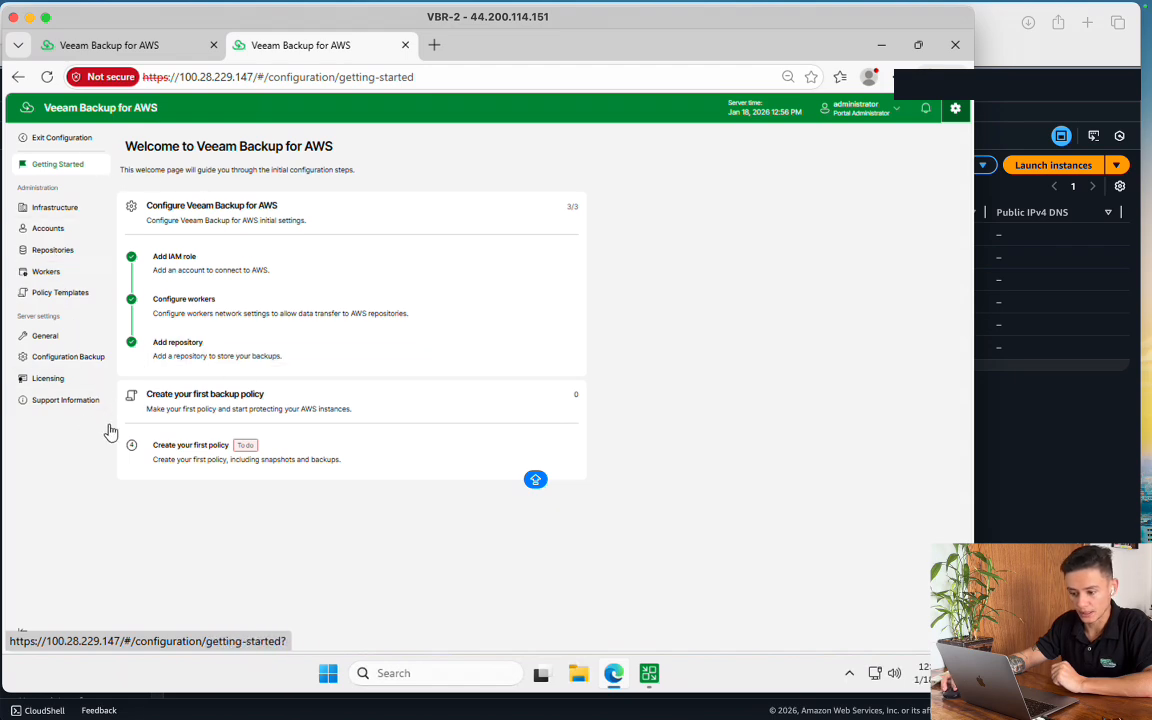
Switch to the AWS console to view the EC2 instances list, and return to the remote desktop session
click(1012, 411)
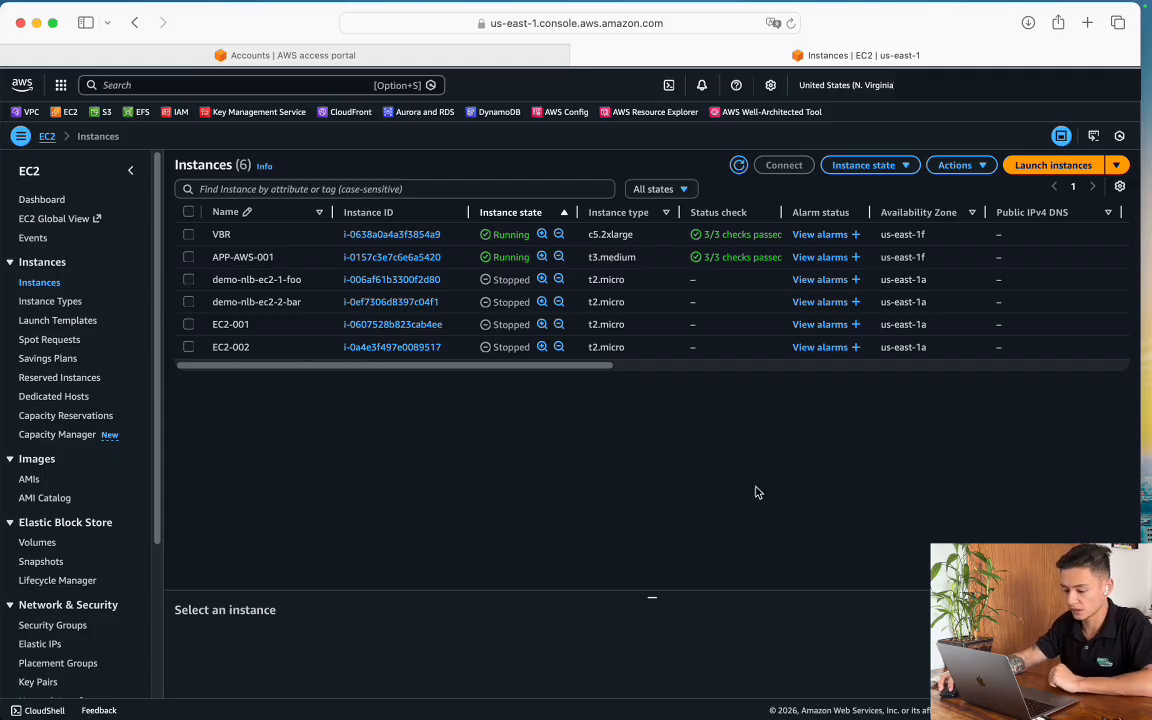
mouse_move(643, 717)
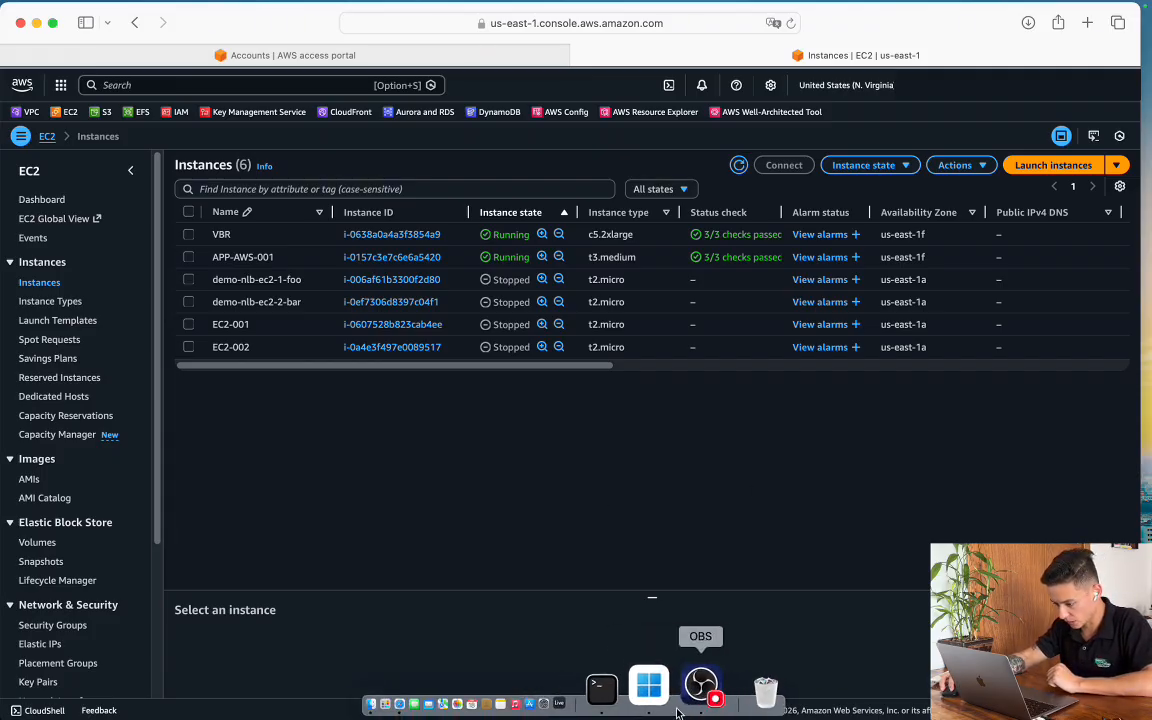
click(661, 684)
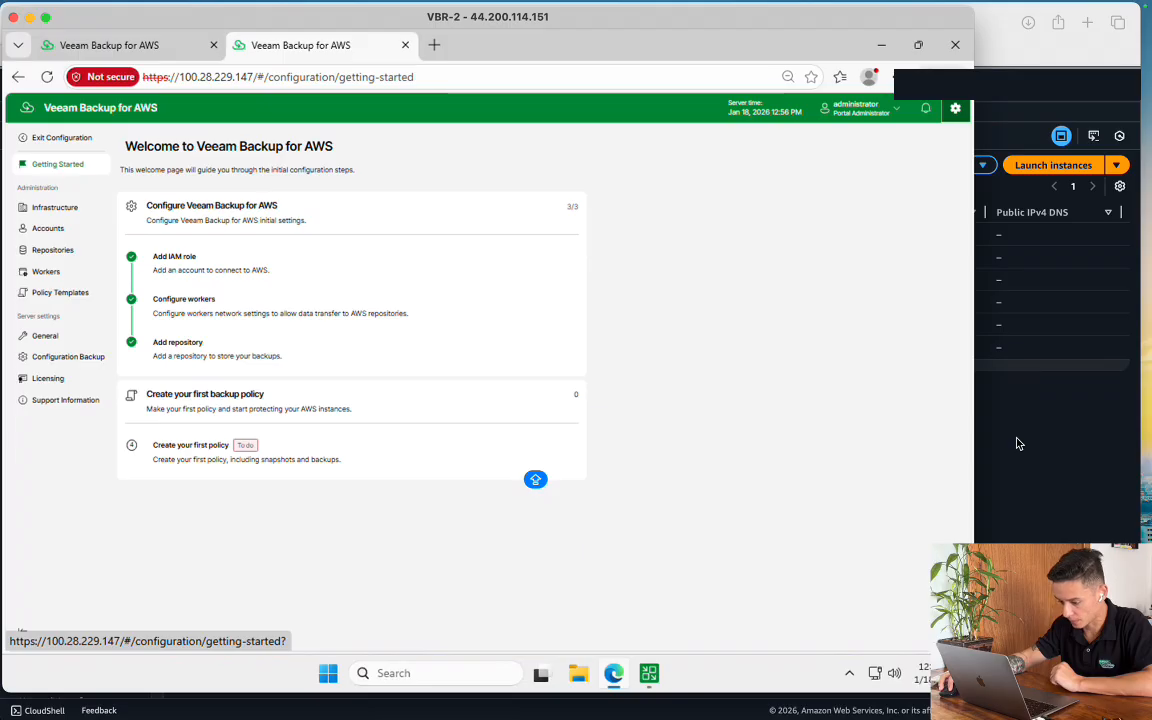
In Veeam Backup and Replication, start a new AWS EC2 backup policy under Jobs and close the two older Veeam Backup for AWS browser tabs
click(658, 676)
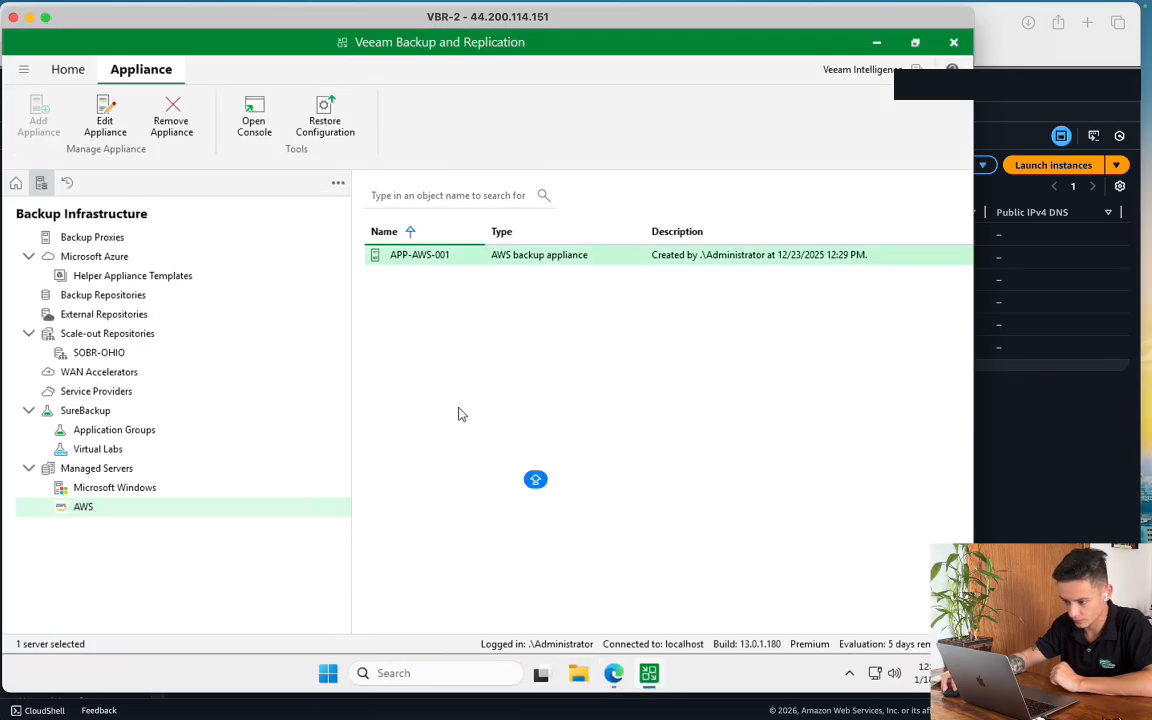
click(15, 183)
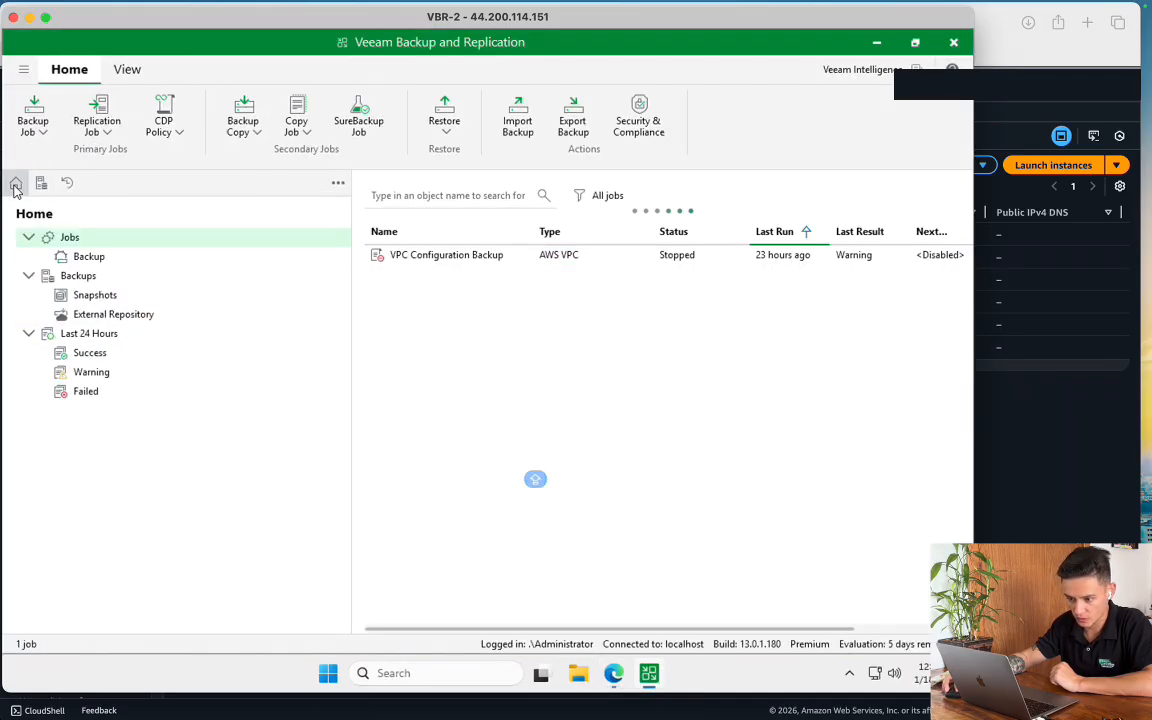
right_click(146, 240)
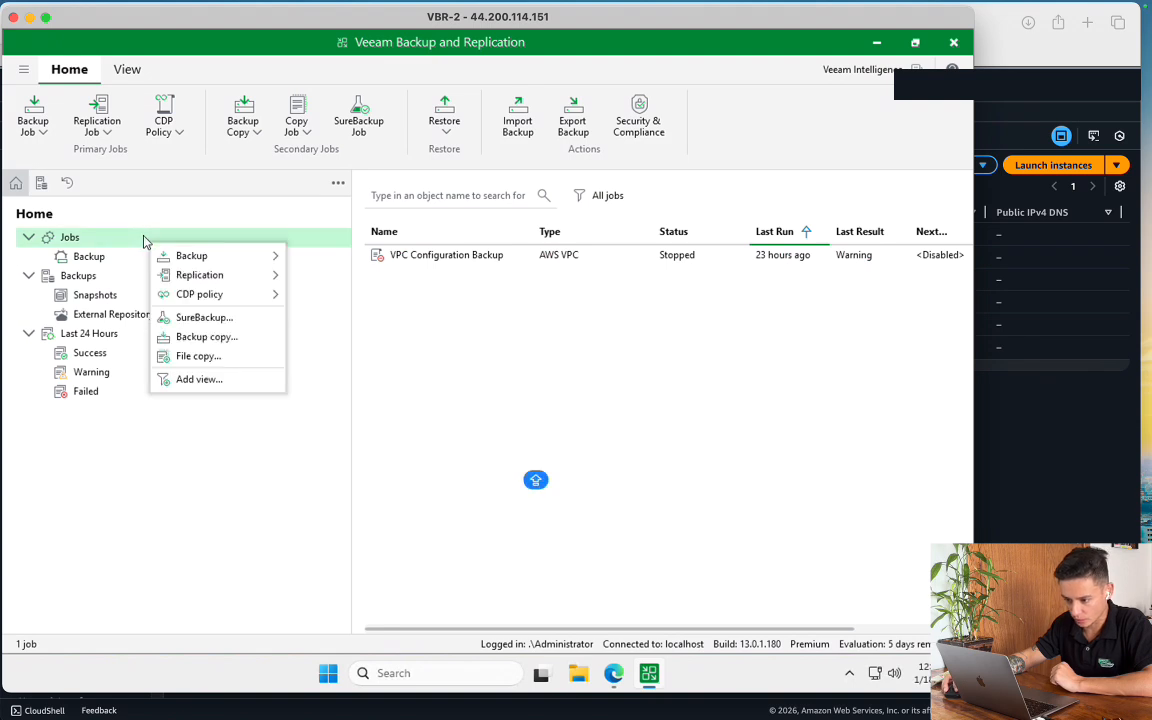
mouse_move(270, 259)
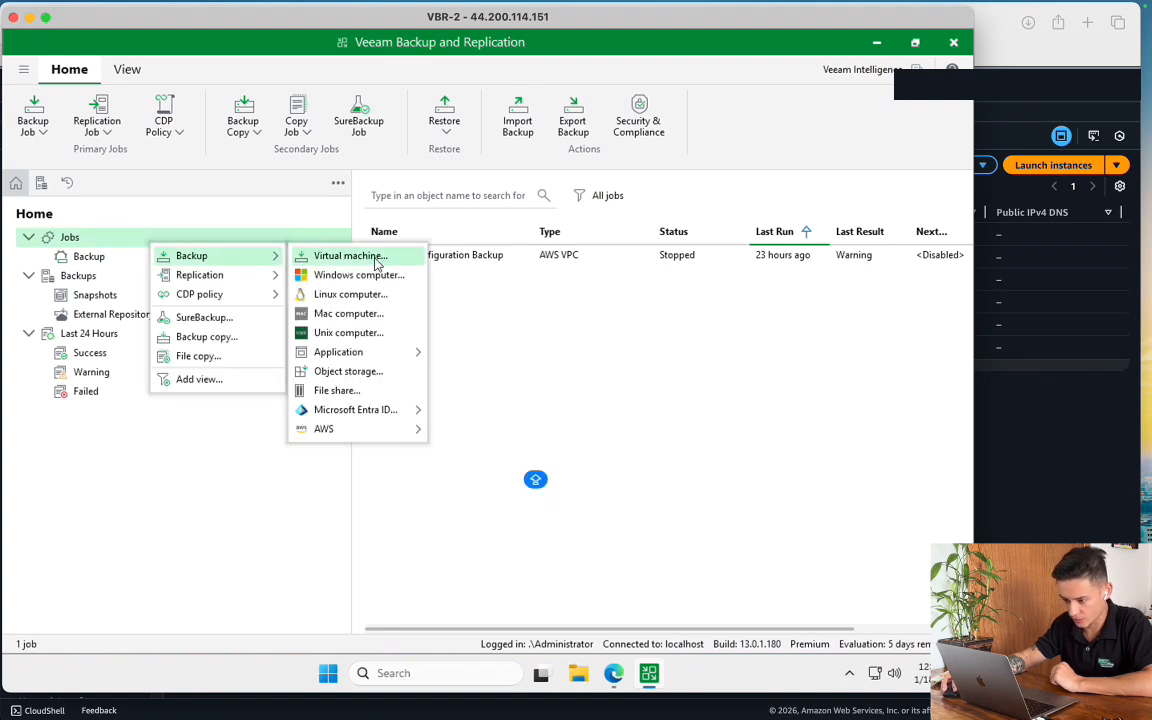
mouse_move(371, 438)
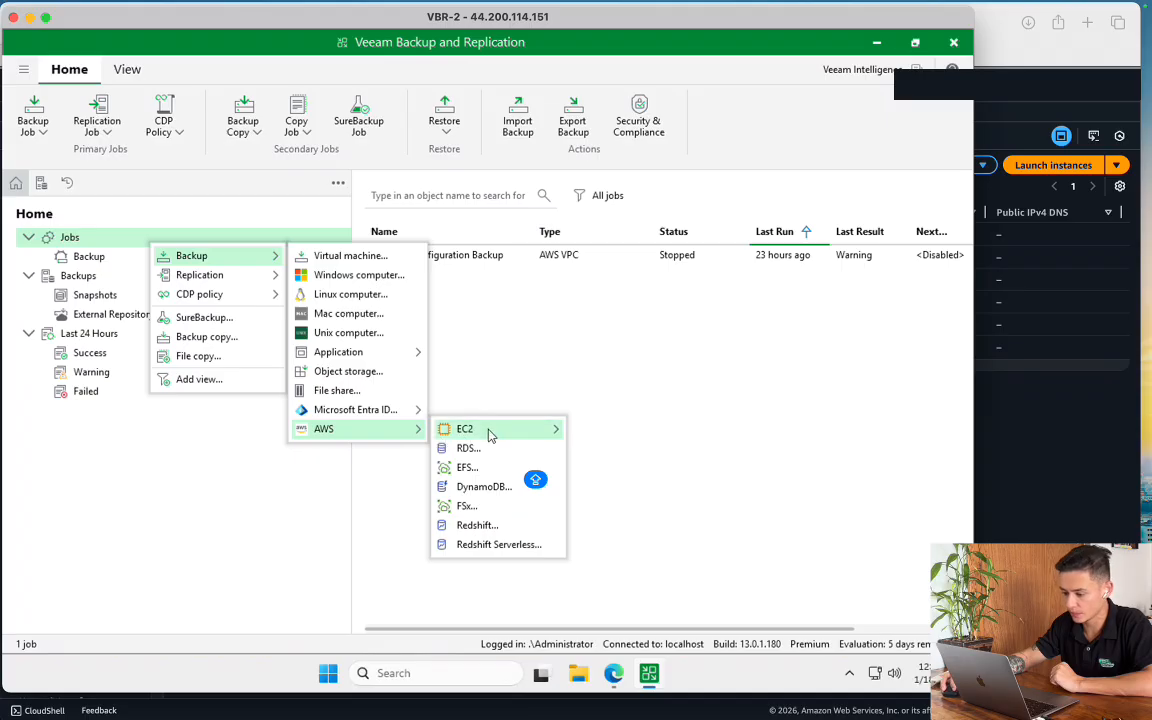
mouse_move(475, 429)
click(650, 432)
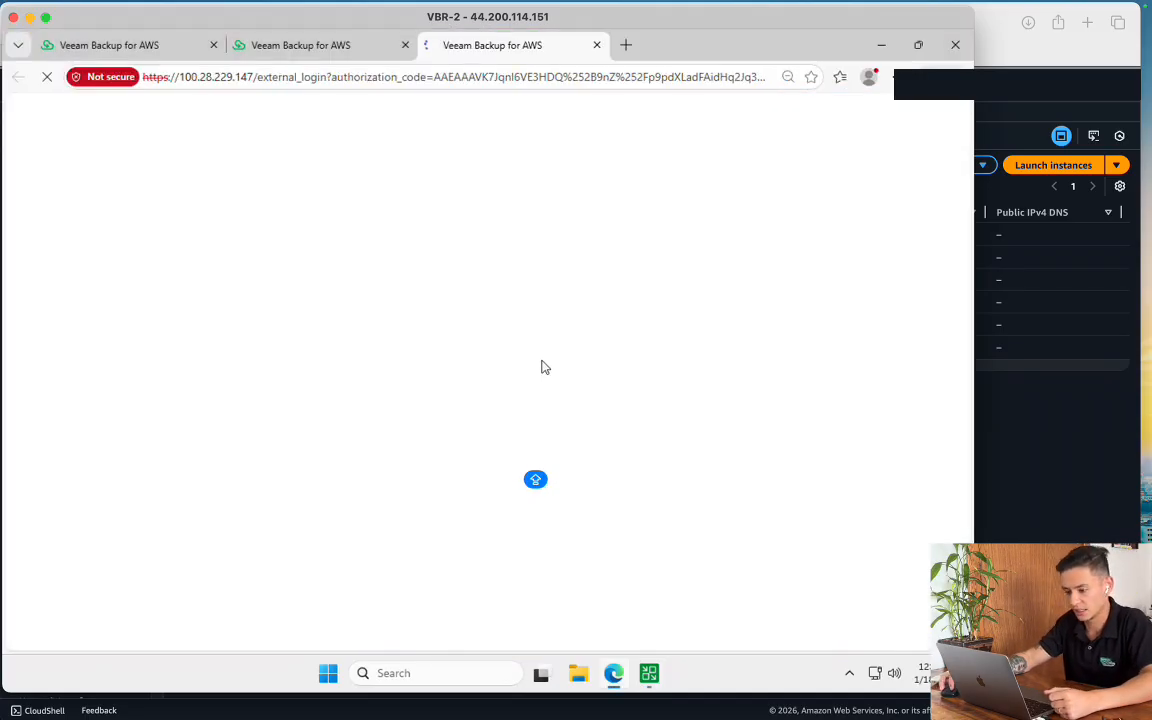
click(213, 46)
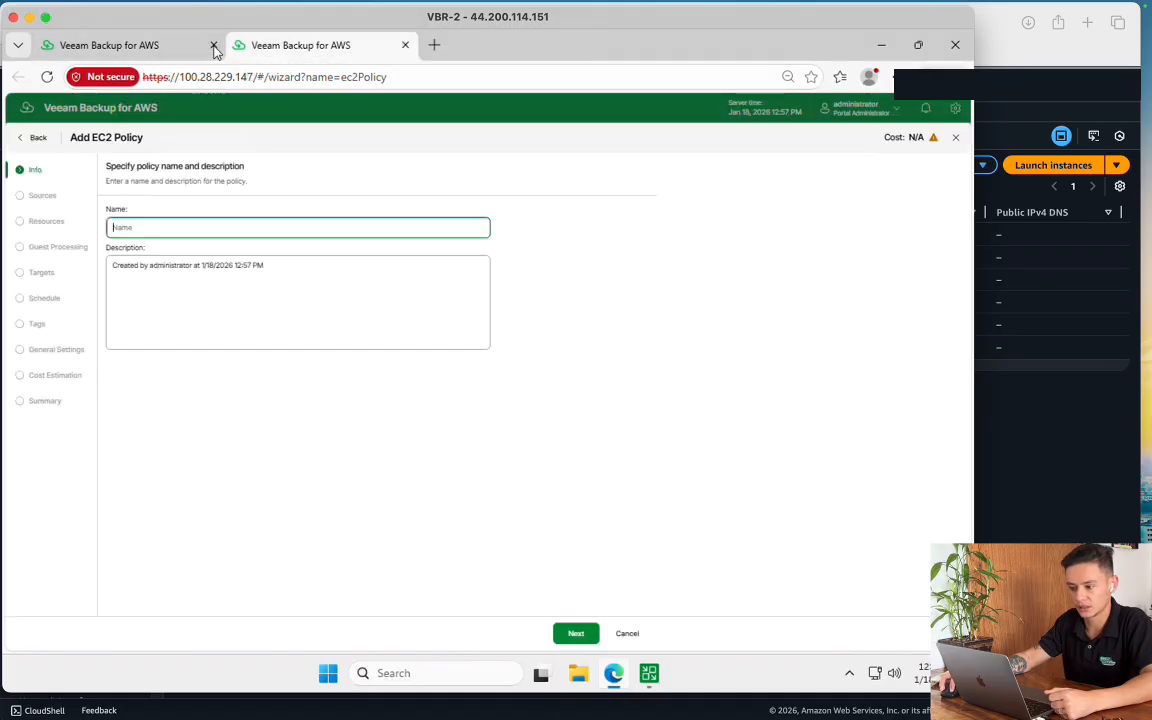
click(213, 46)
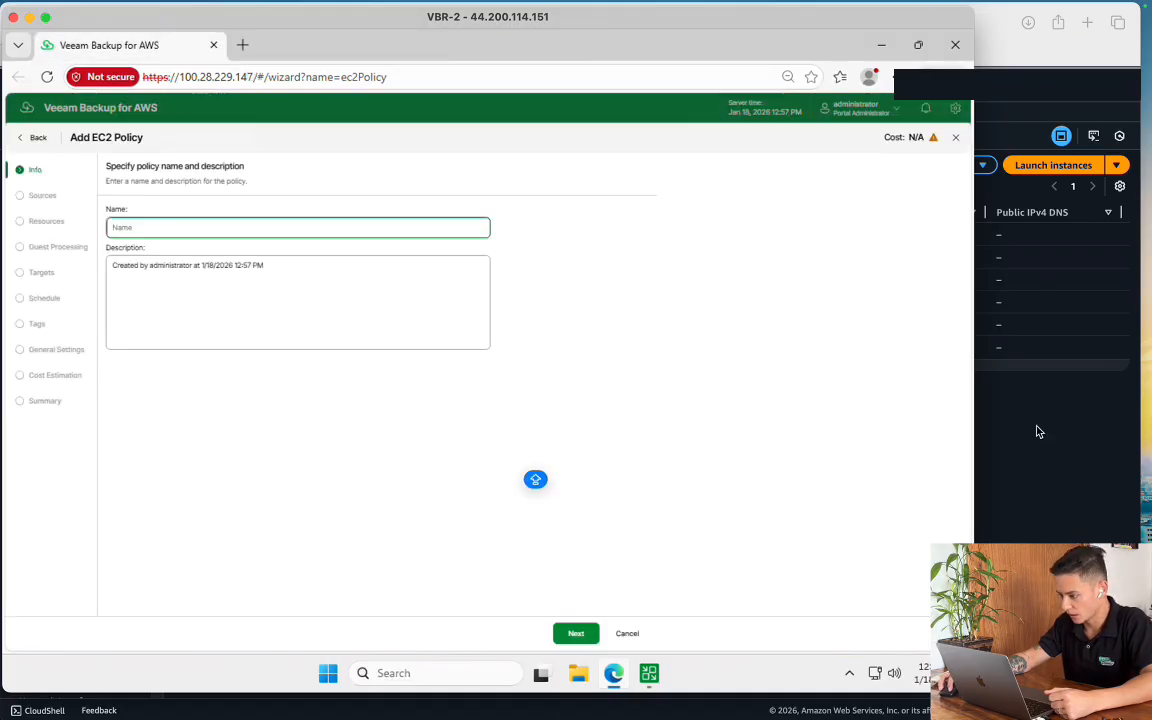
Select the EC2-001 instance in the AWS console as the backup candidate and return to the policy wizard
click(1004, 439)
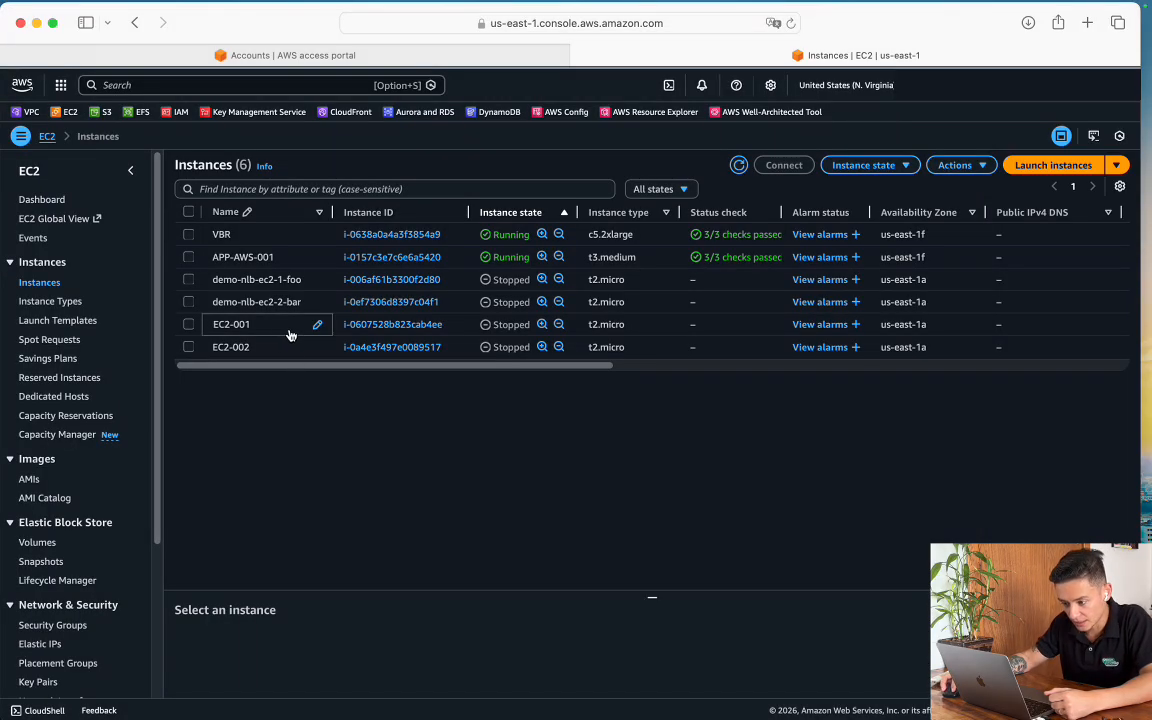
click(188, 325)
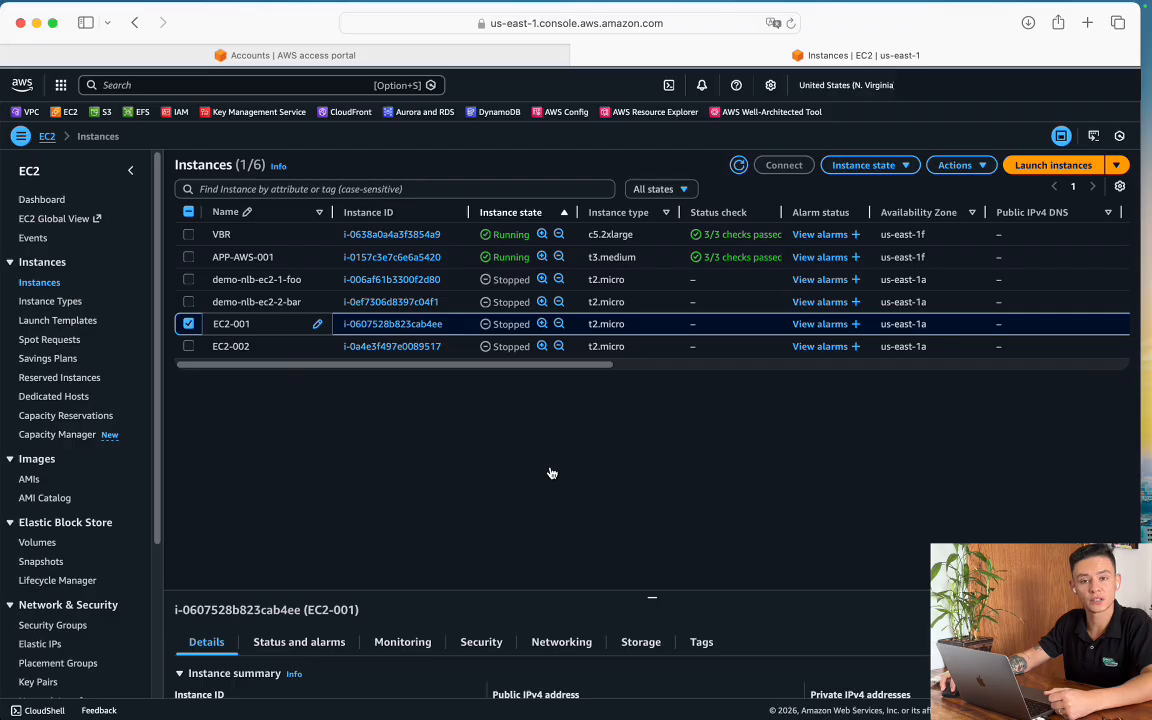
key(super+Tab)
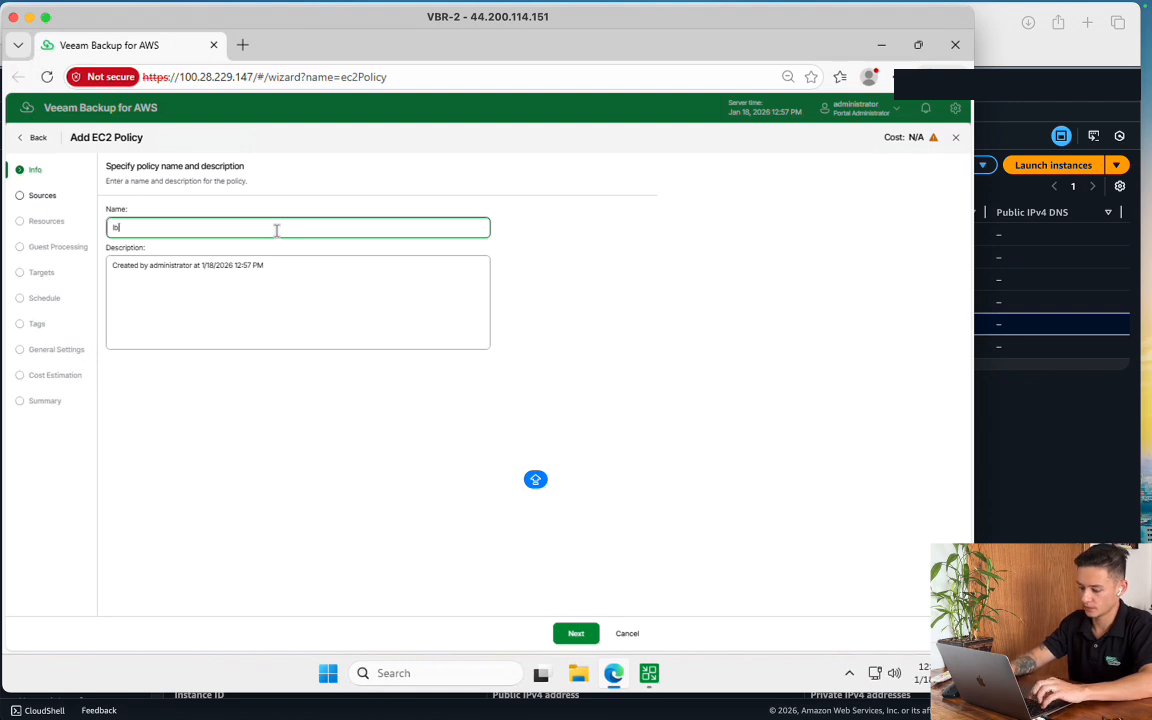
Name the EC2 policy LAB-EC2-001-VIRGINIA and continue to the source settings
text(LAB-EC2-001-)
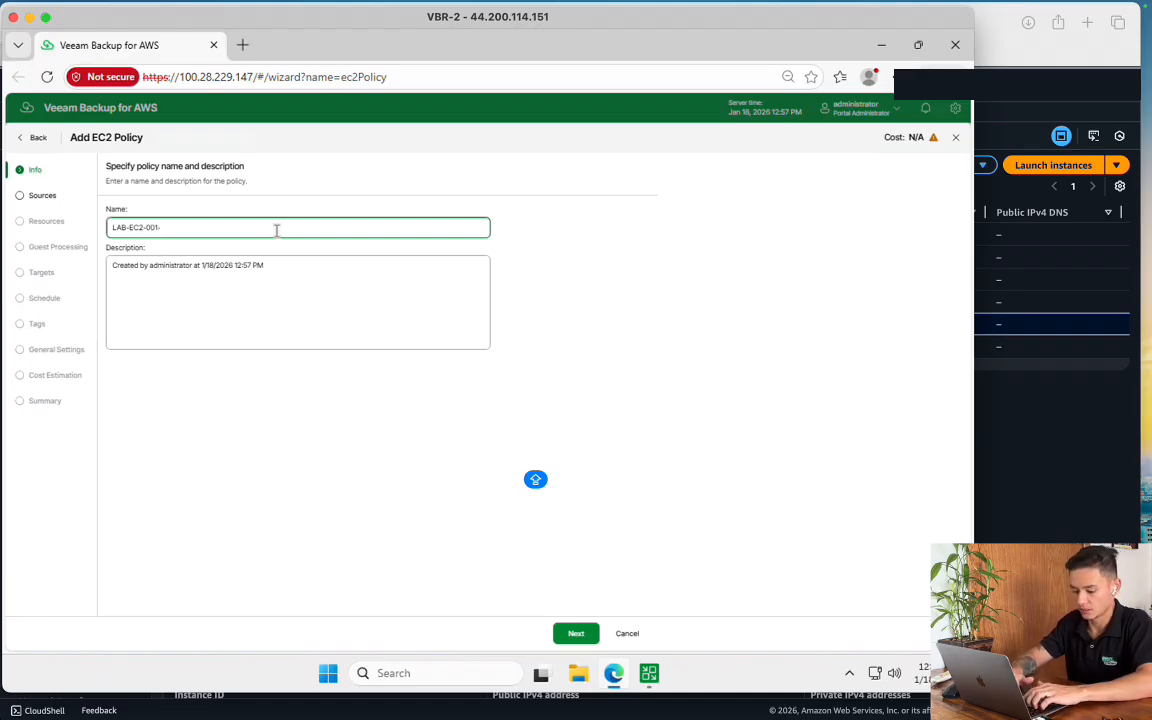
text(VIRGINIA)
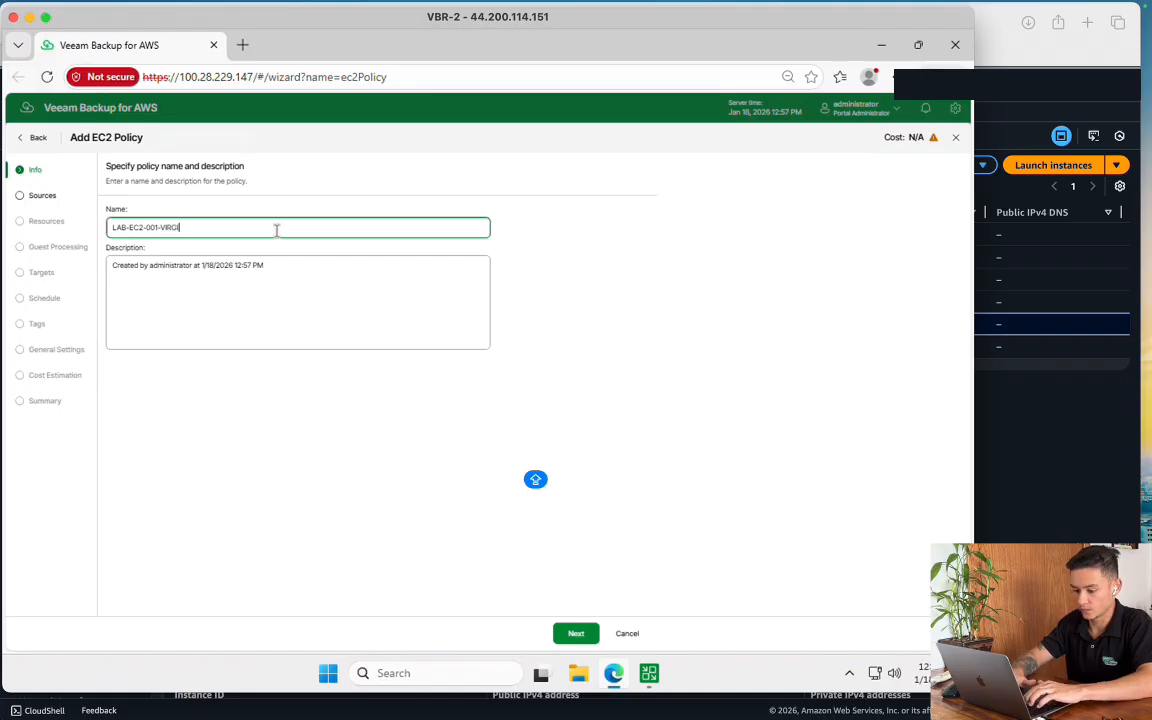
click(576, 634)
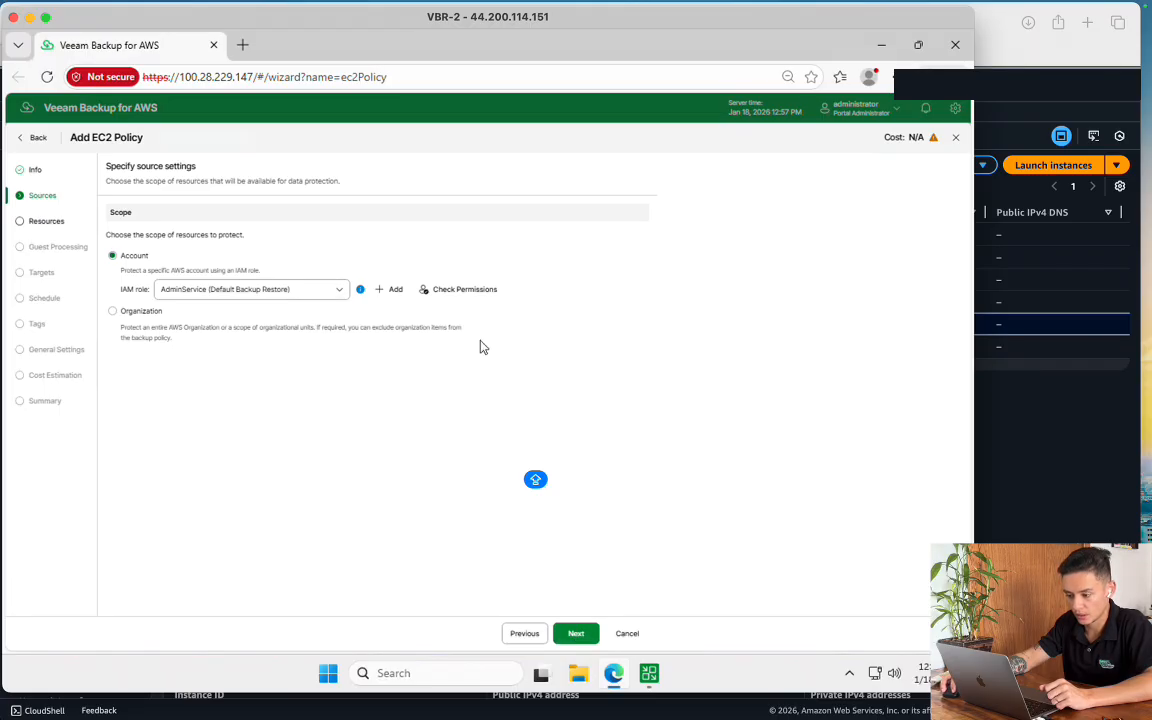
Check the permissions of the AdminService IAM role and continue to the resource settings with the Account scope
click(466, 290)
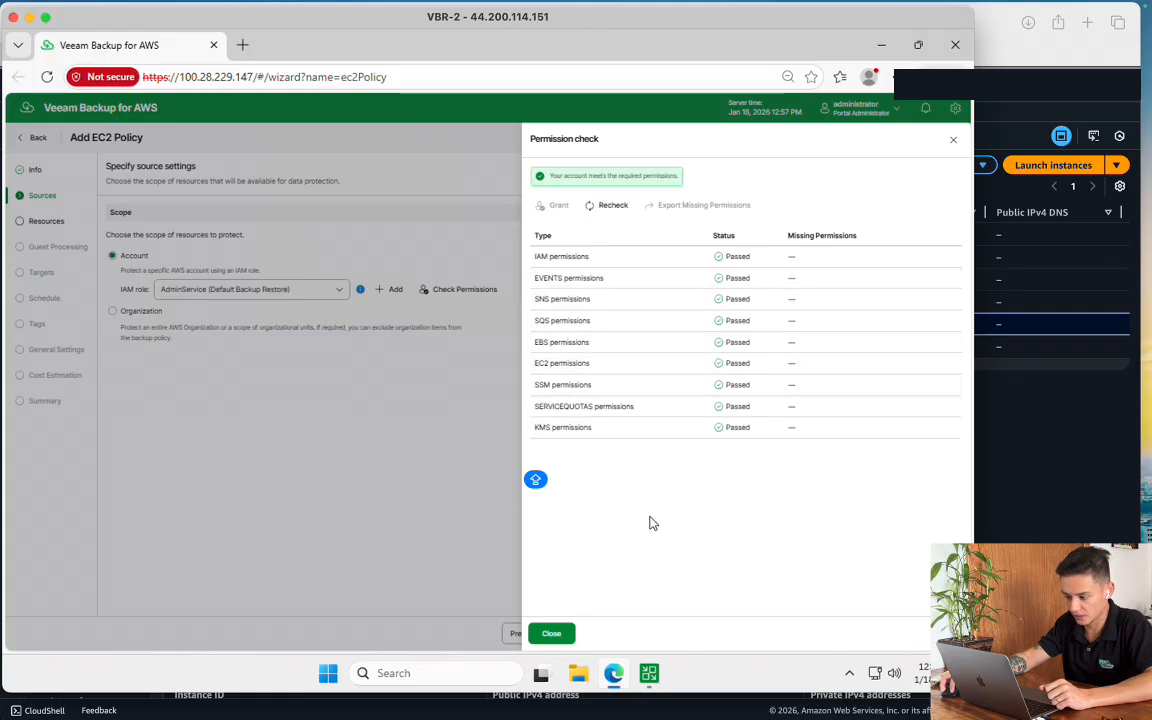
click(552, 634)
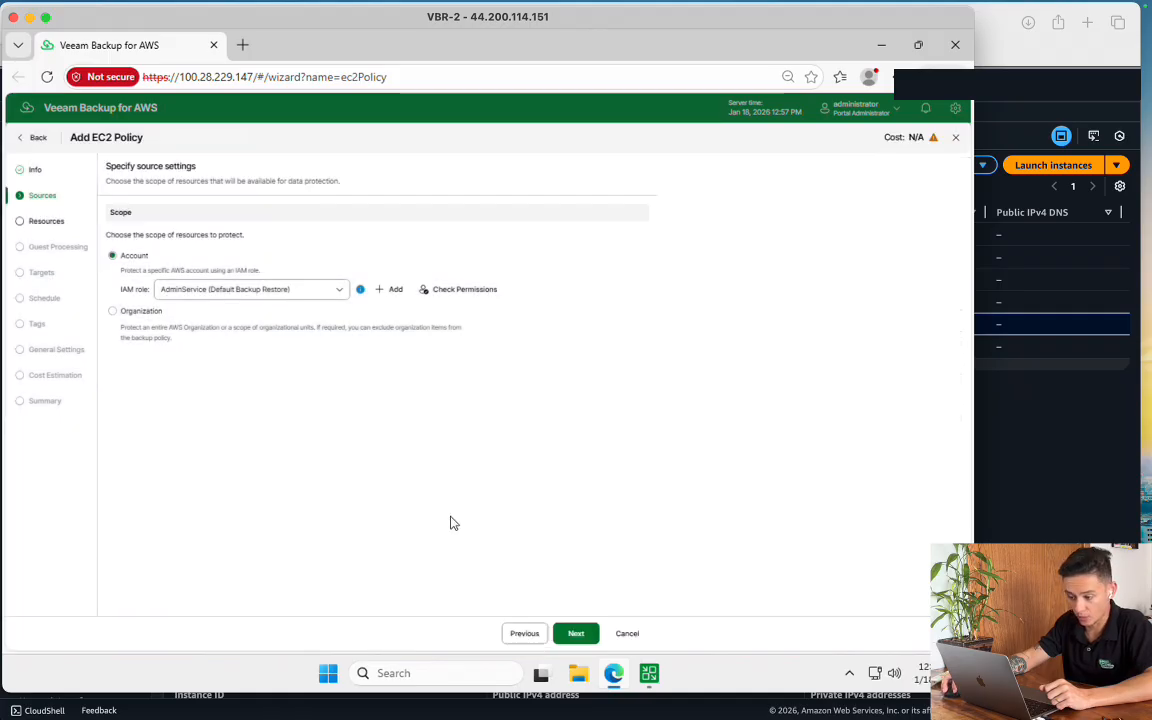
click(577, 636)
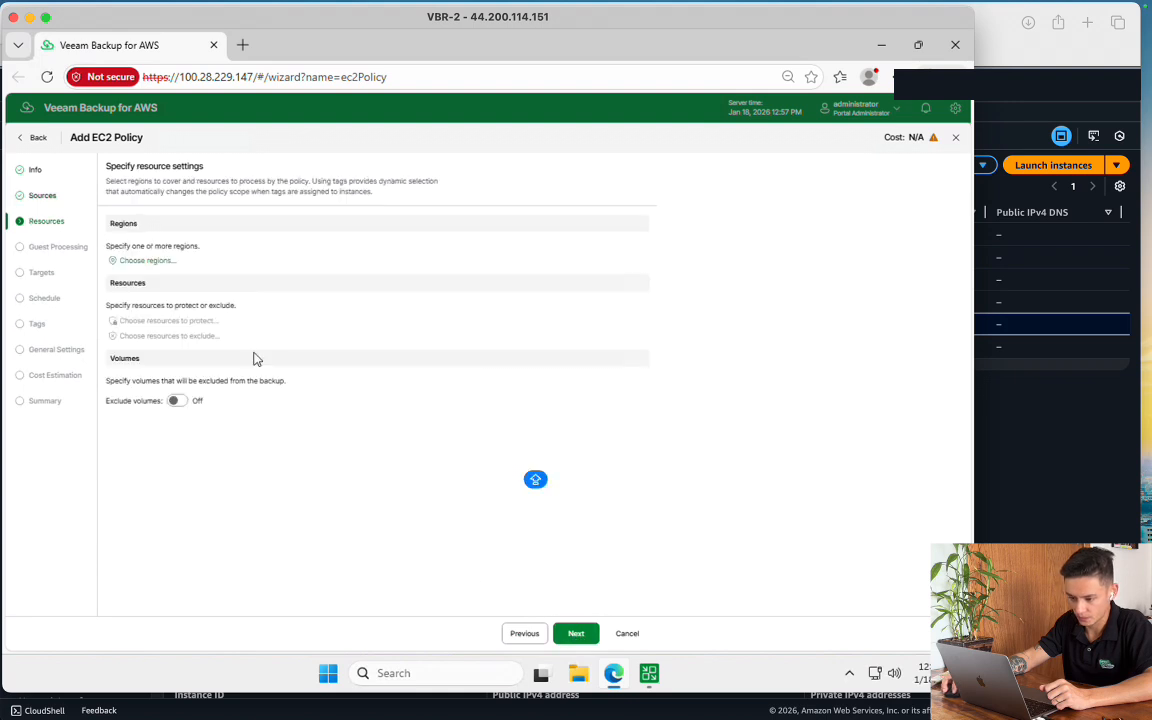
Add US East (N. Virginia) as the policy's region and apply the selection
click(148, 261)
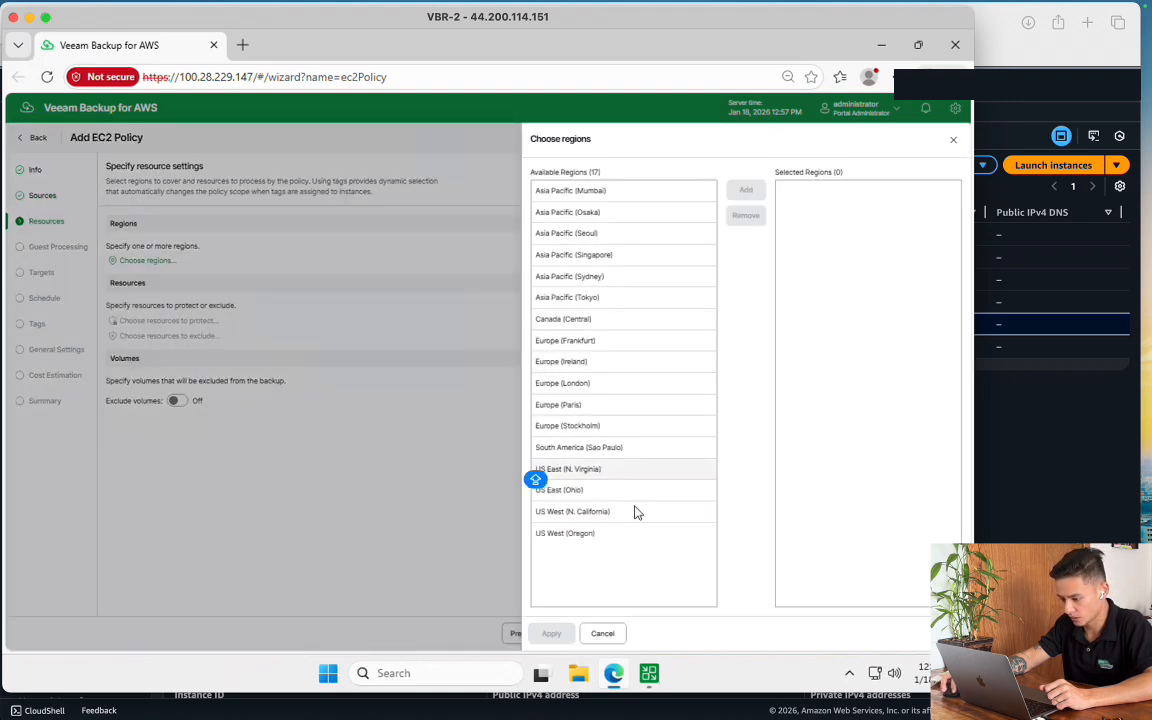
click(640, 511)
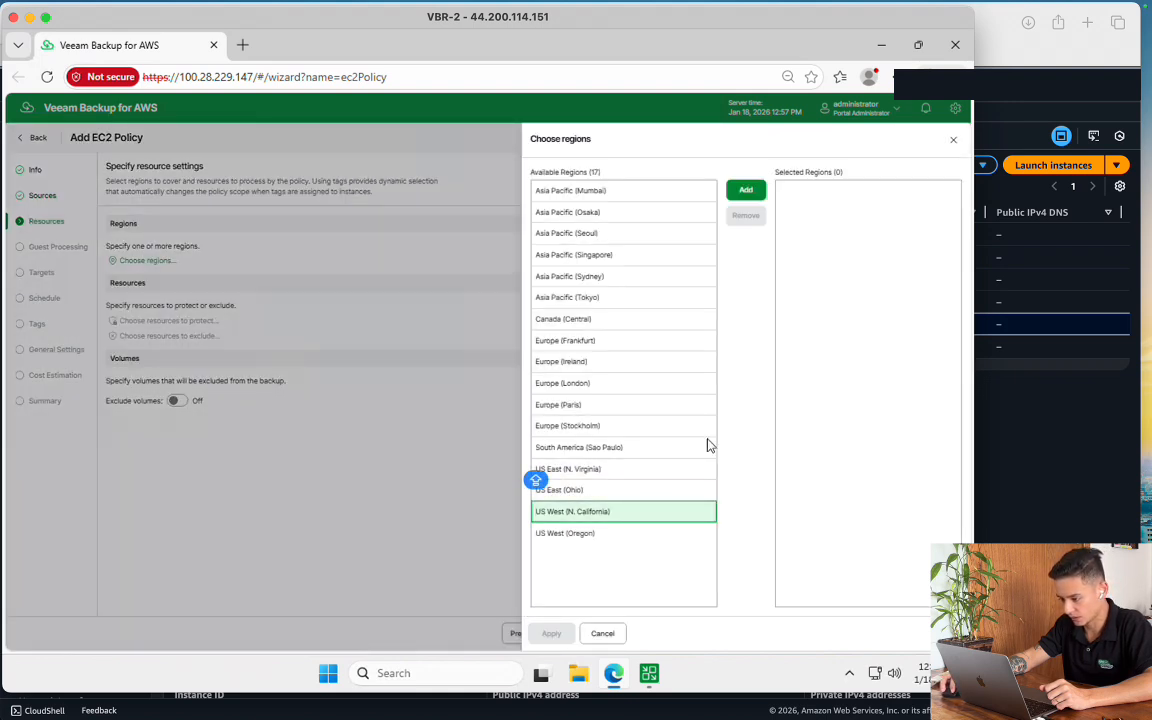
click(627, 470)
click(746, 189)
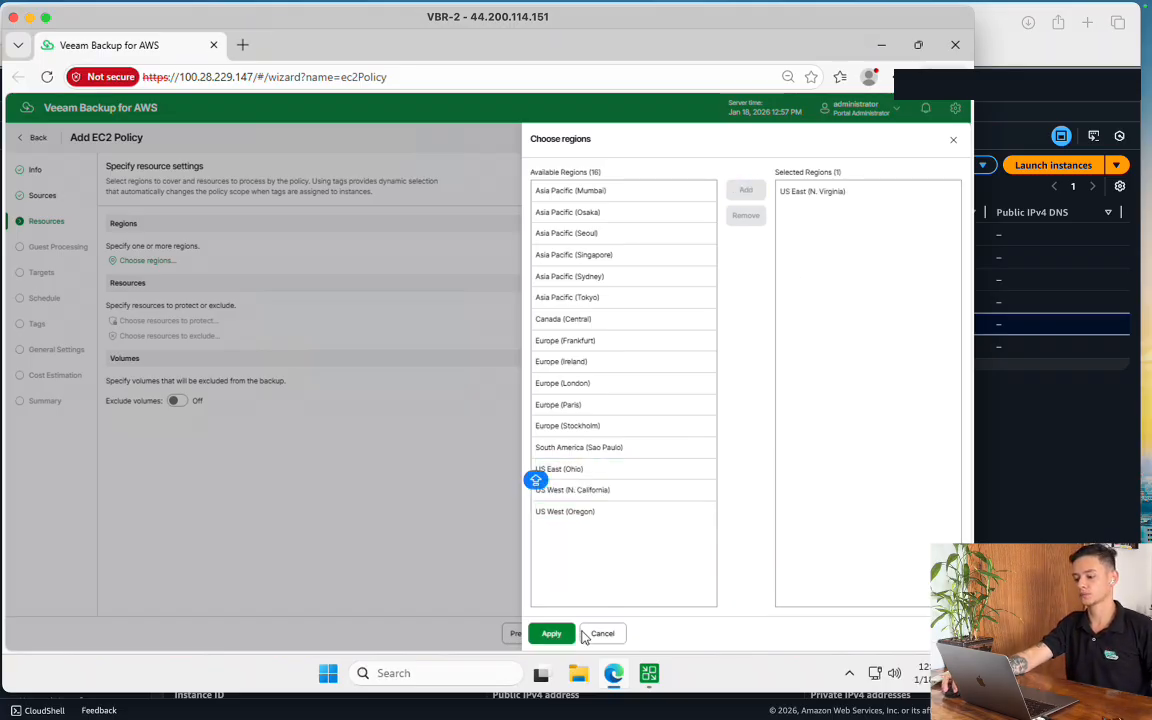
click(553, 634)
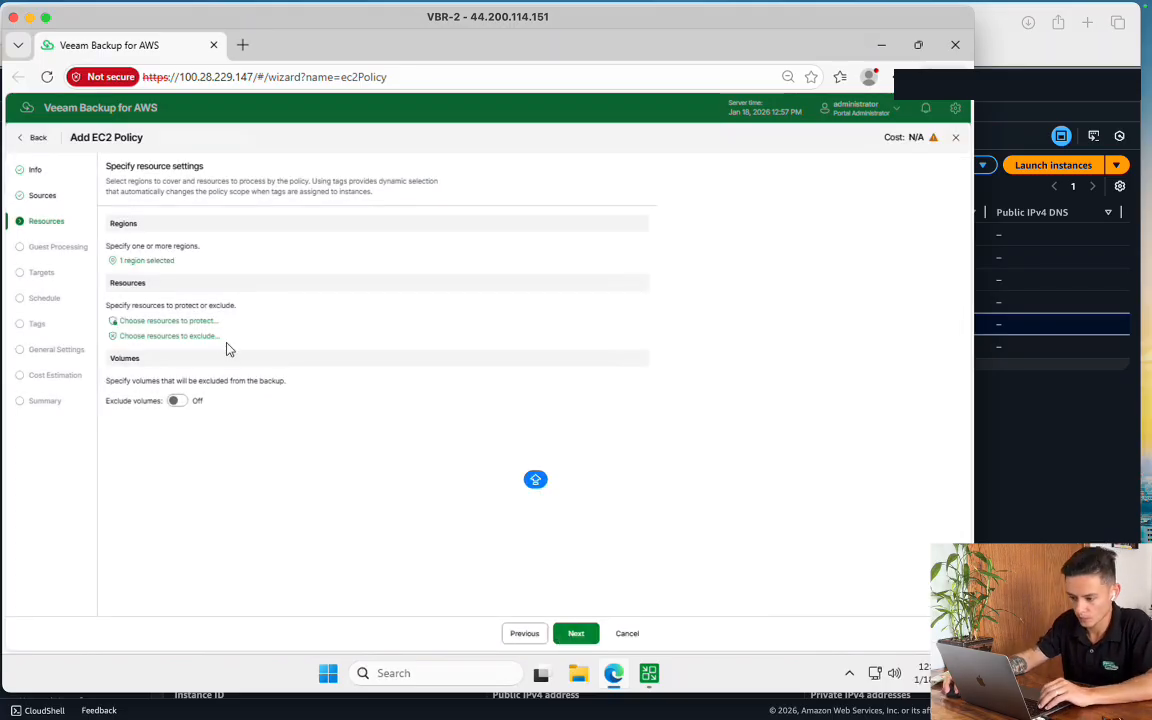
Open the policy's resources to protect, try the All resources option, and restrict protection to only the following resources
click(198, 323)
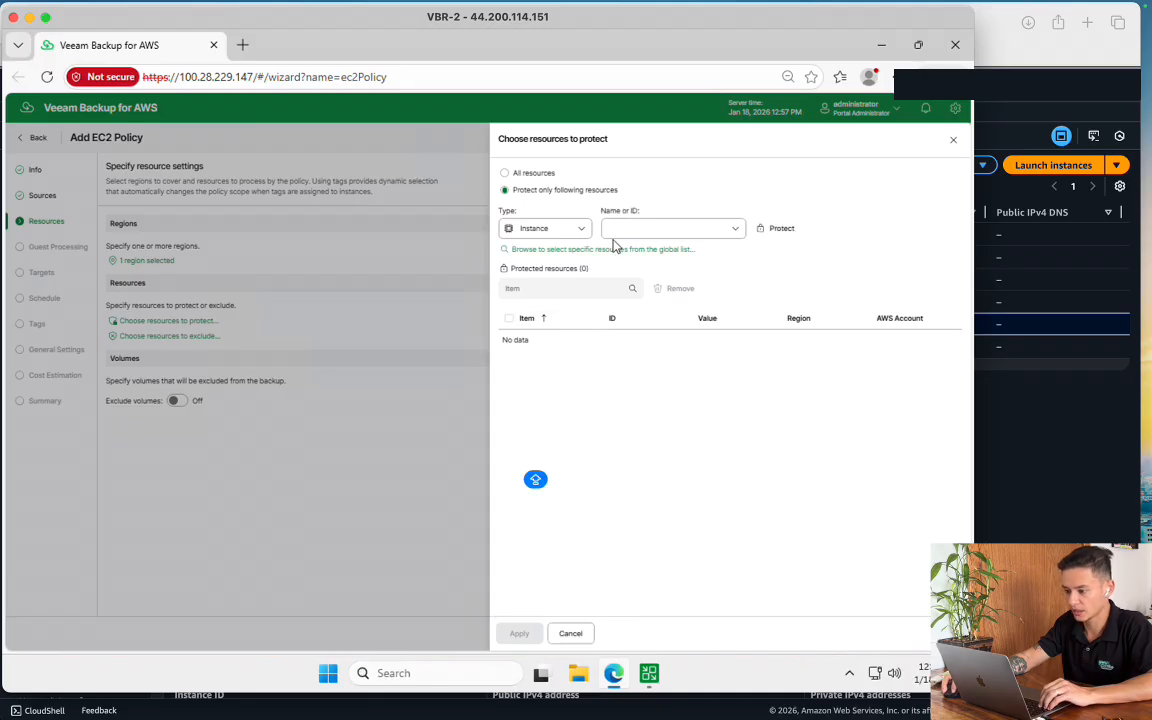
click(546, 175)
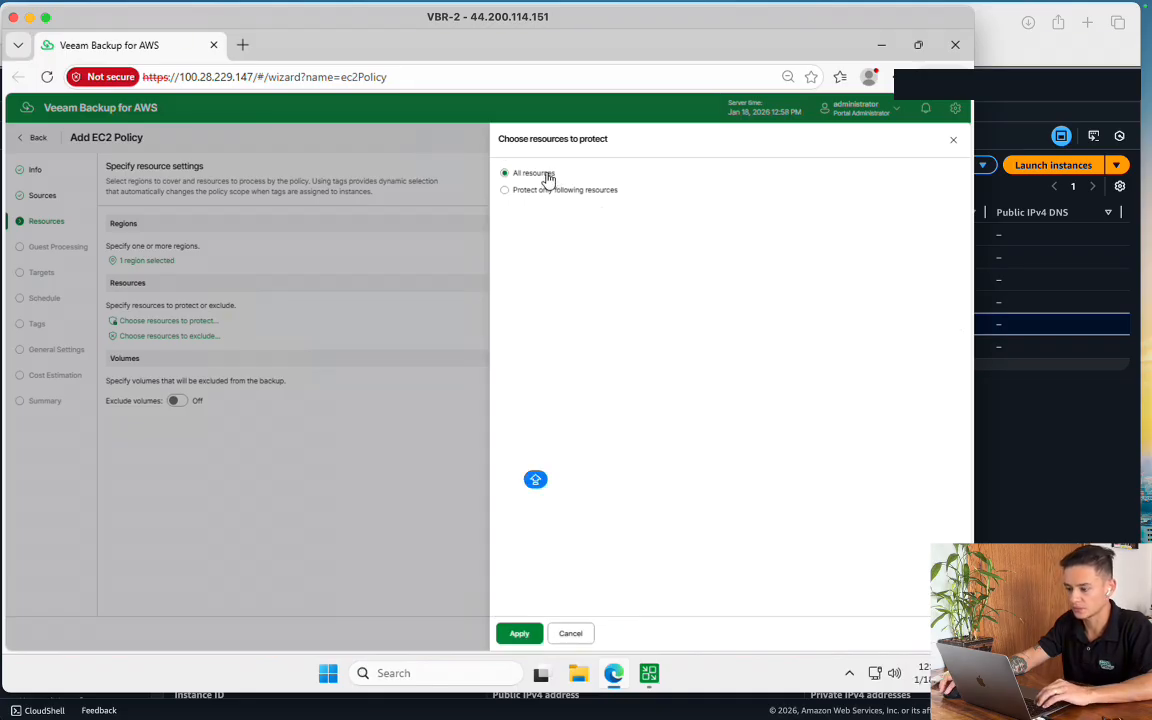
key(super)
key(super)
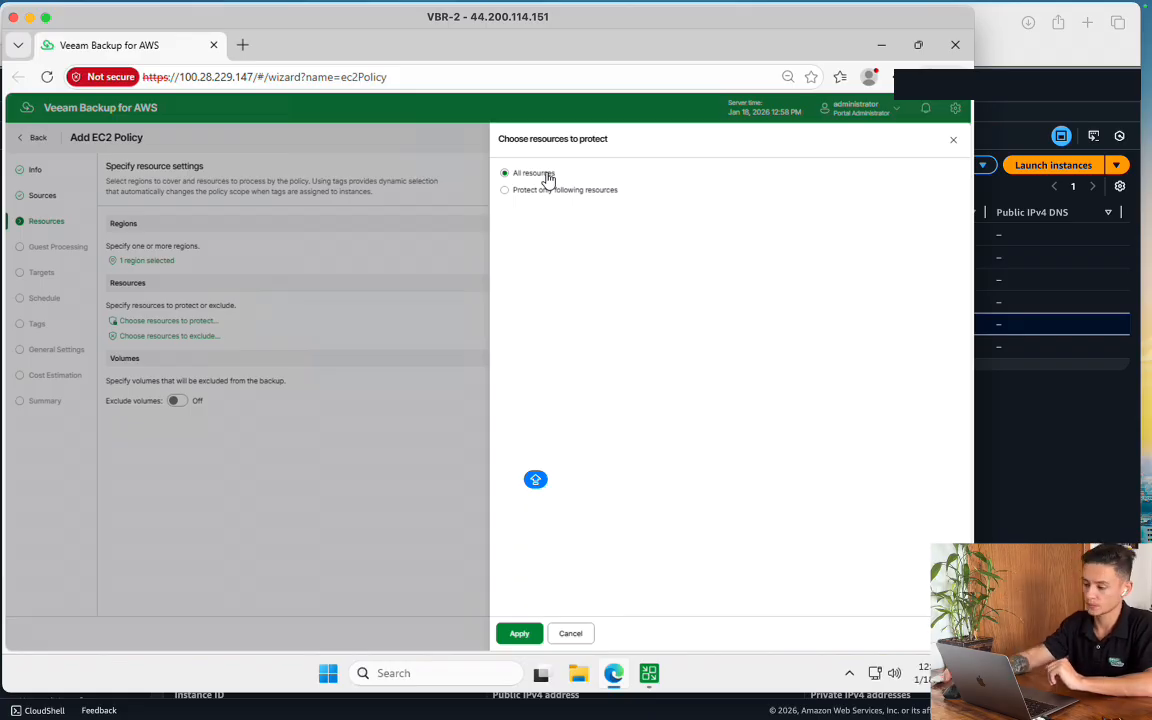
click(575, 191)
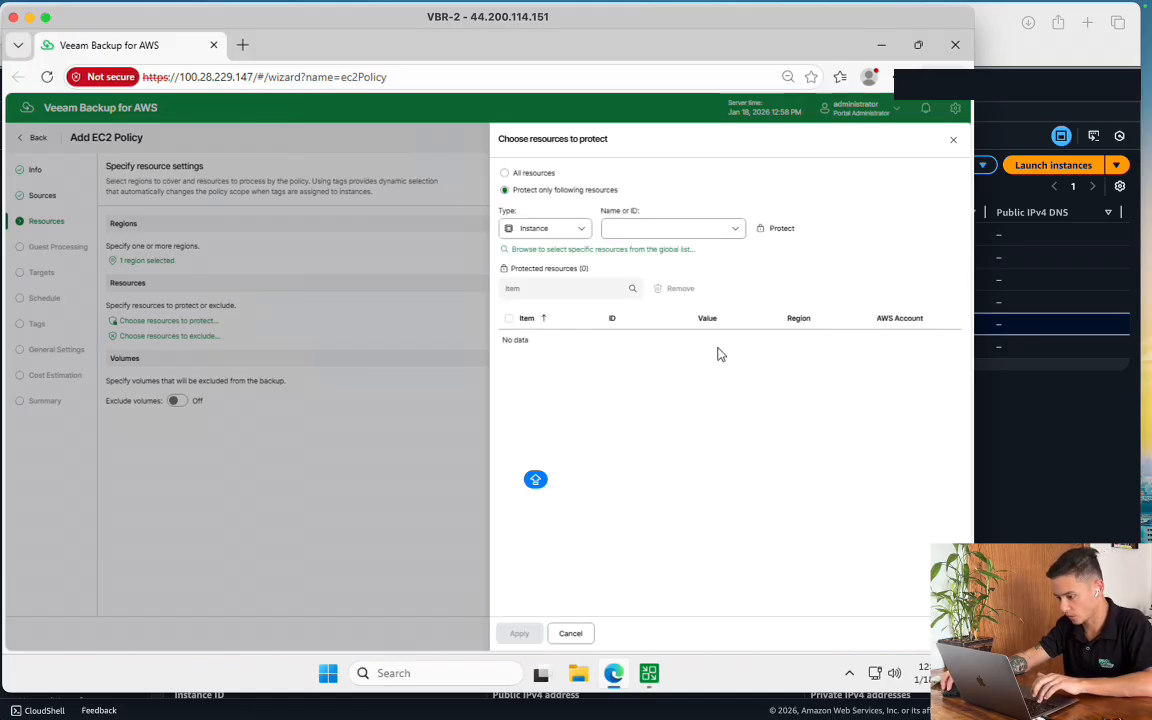
Check the selectable instances against the AWS EC2 console, and add instance EC2-001 to the policy's protected resources
key(super)
click(806, 363)
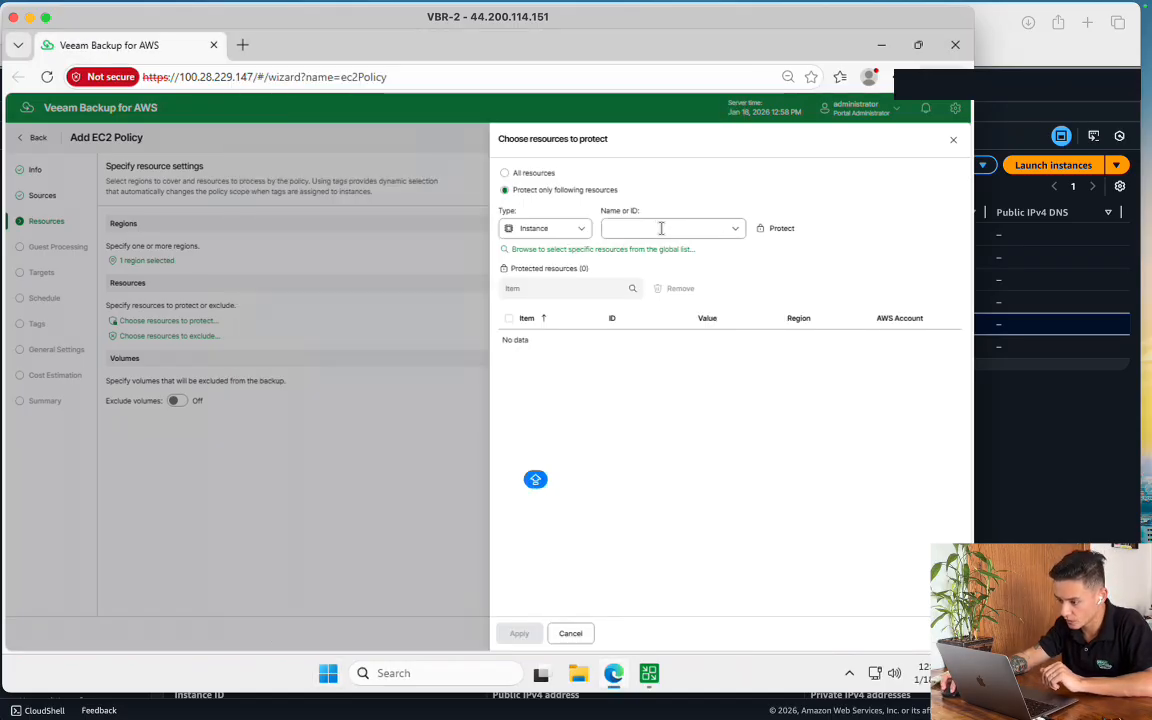
click(698, 226)
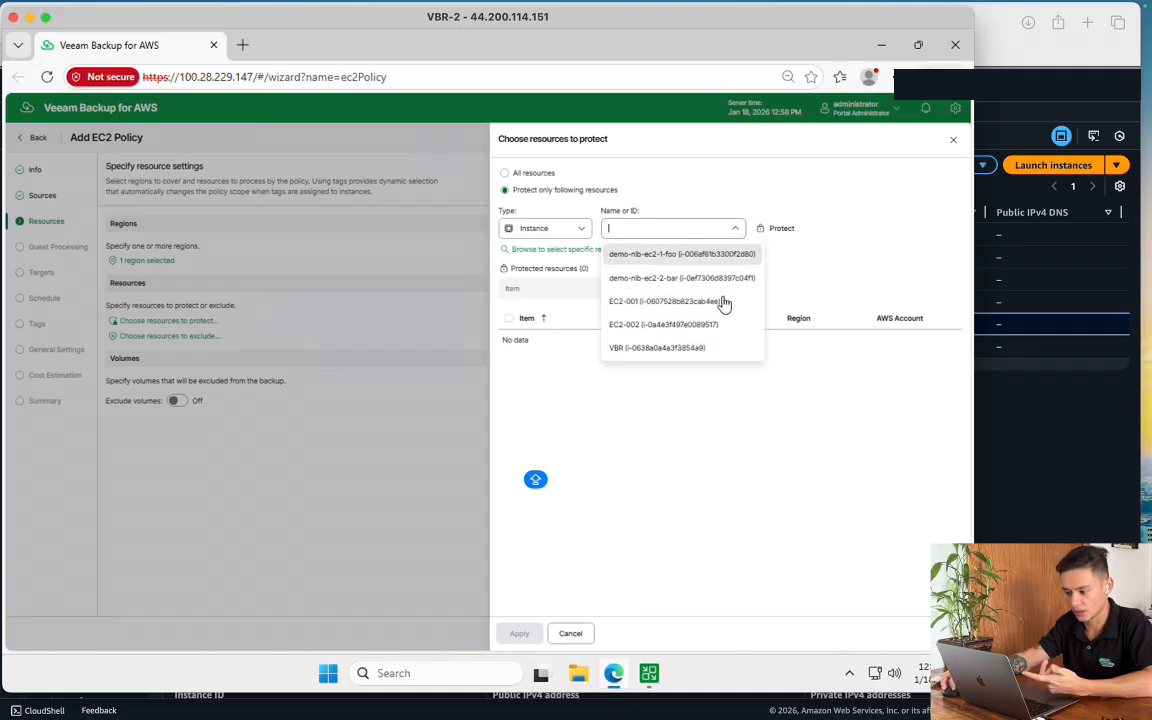
click(1031, 470)
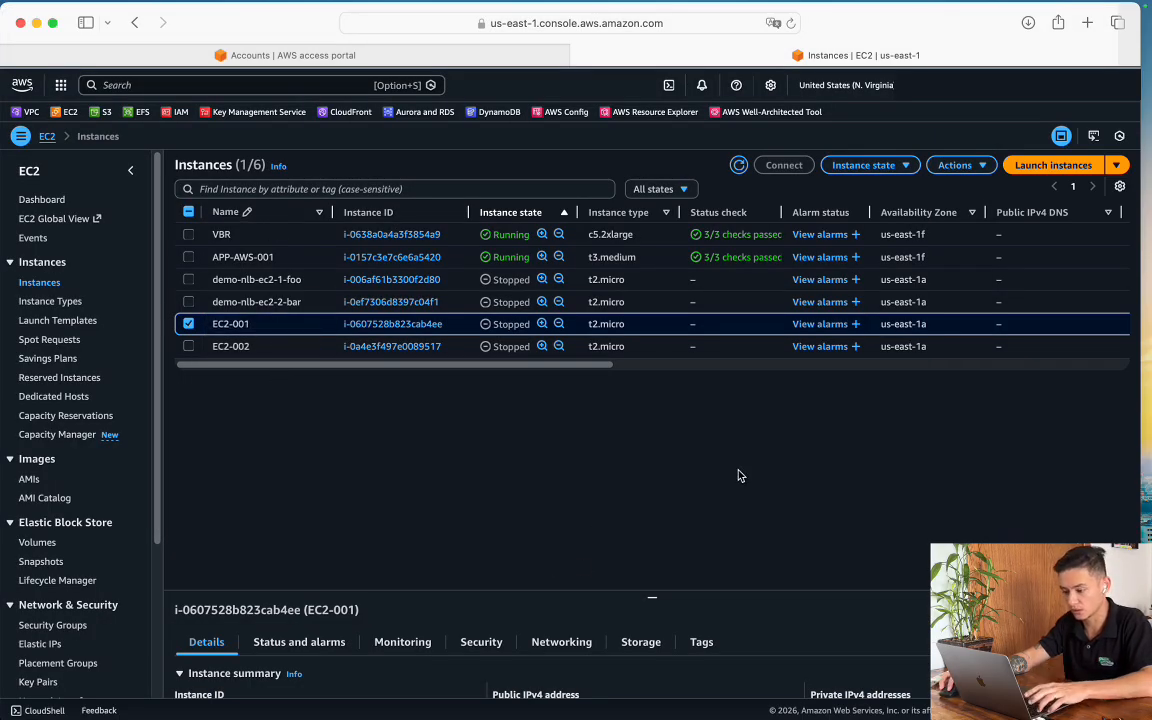
key(super+Tab)
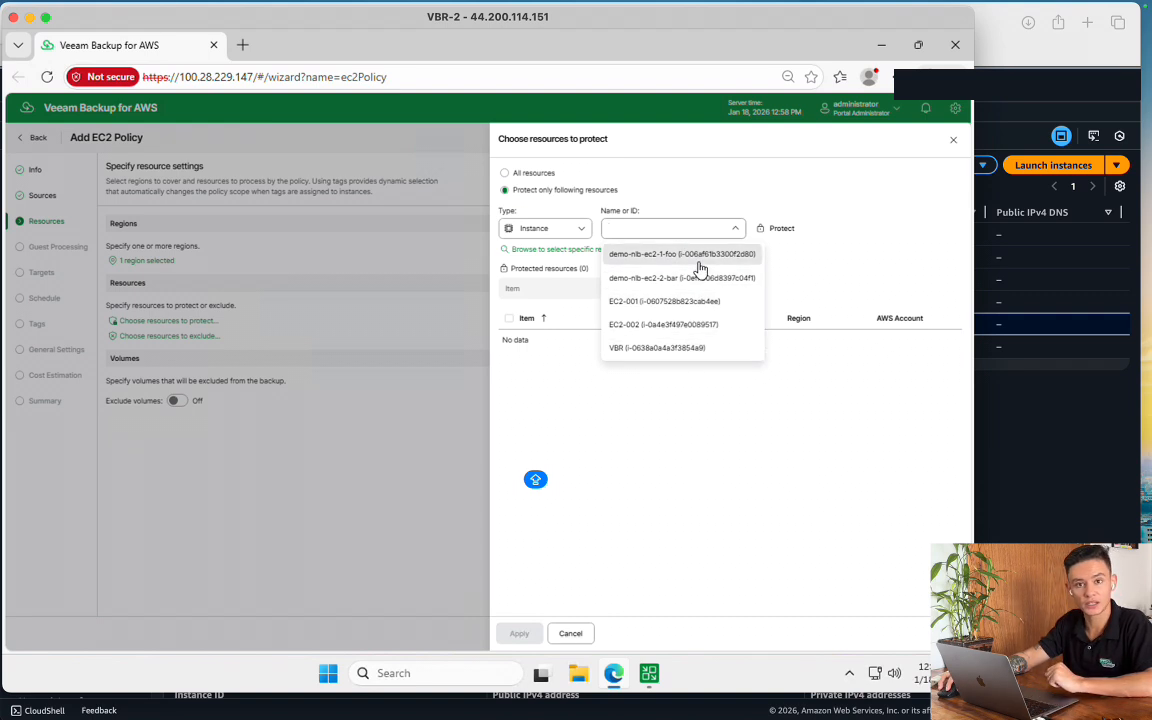
click(705, 314)
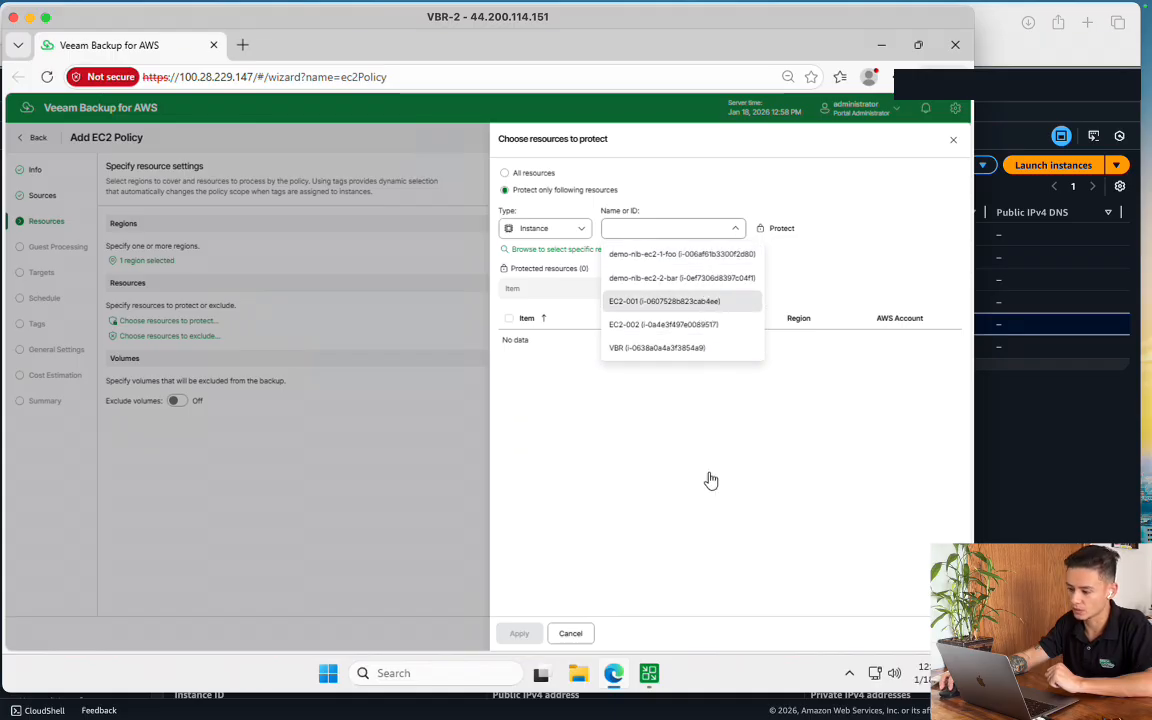
click(784, 230)
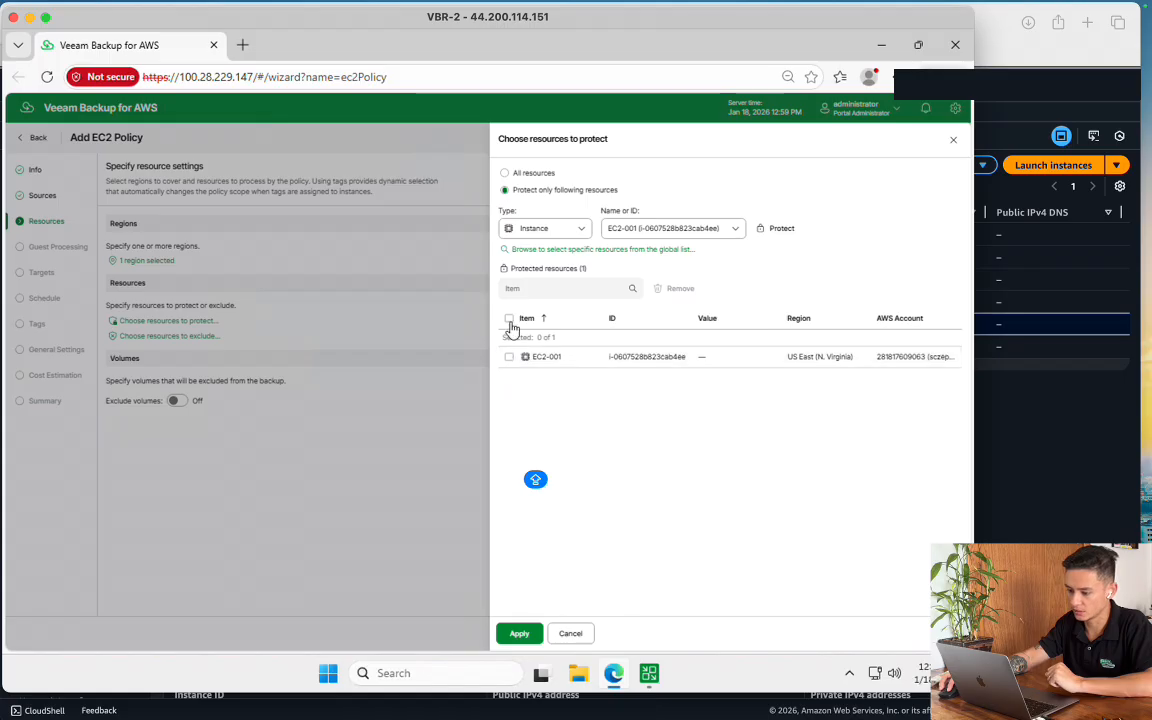
click(509, 356)
click(518, 636)
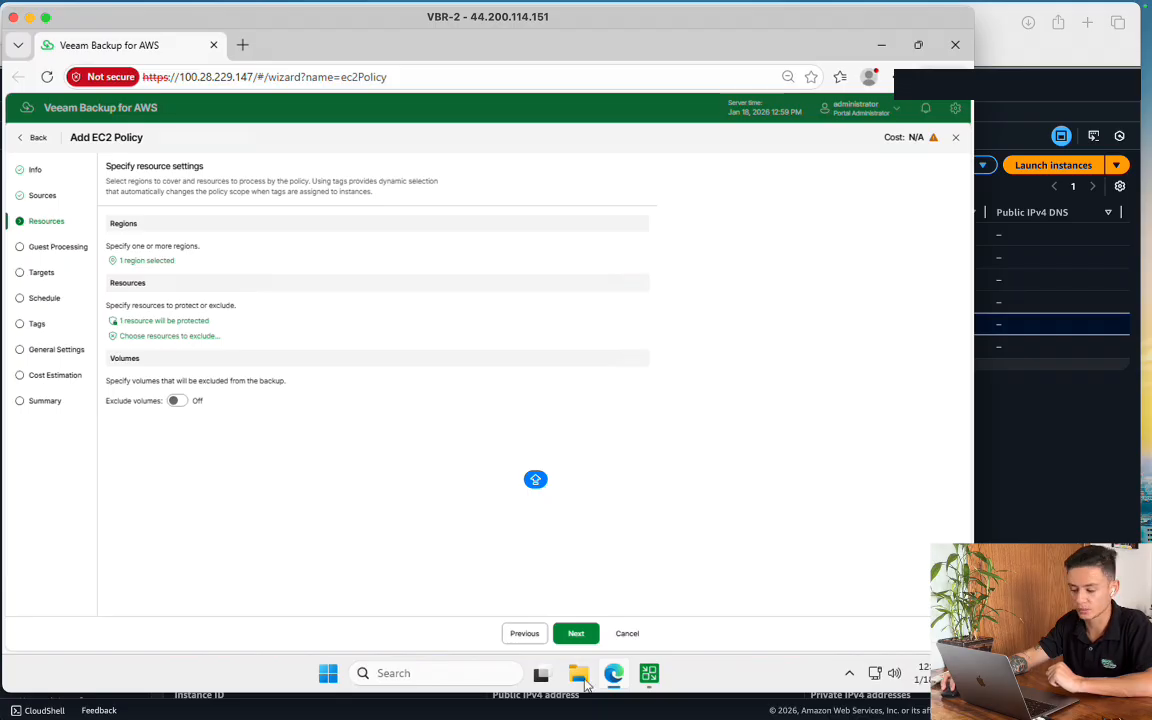
Continue to guest processing, enable application-aware snapshots, and proceed to the target settings
click(585, 634)
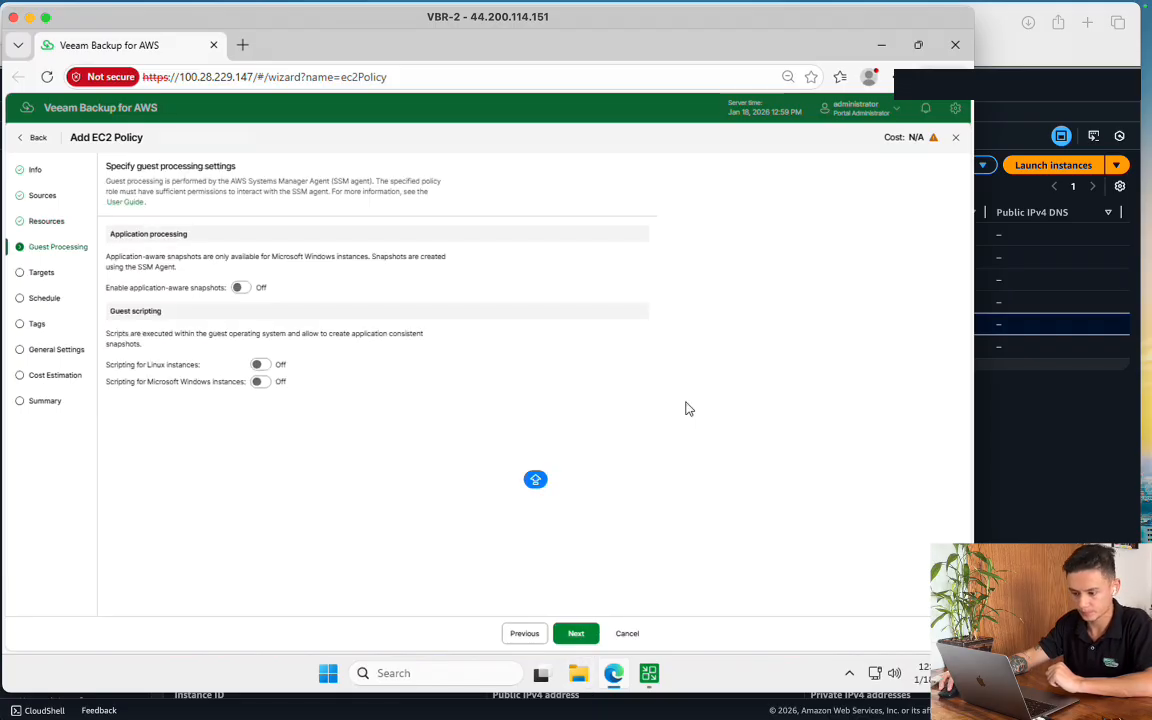
click(240, 288)
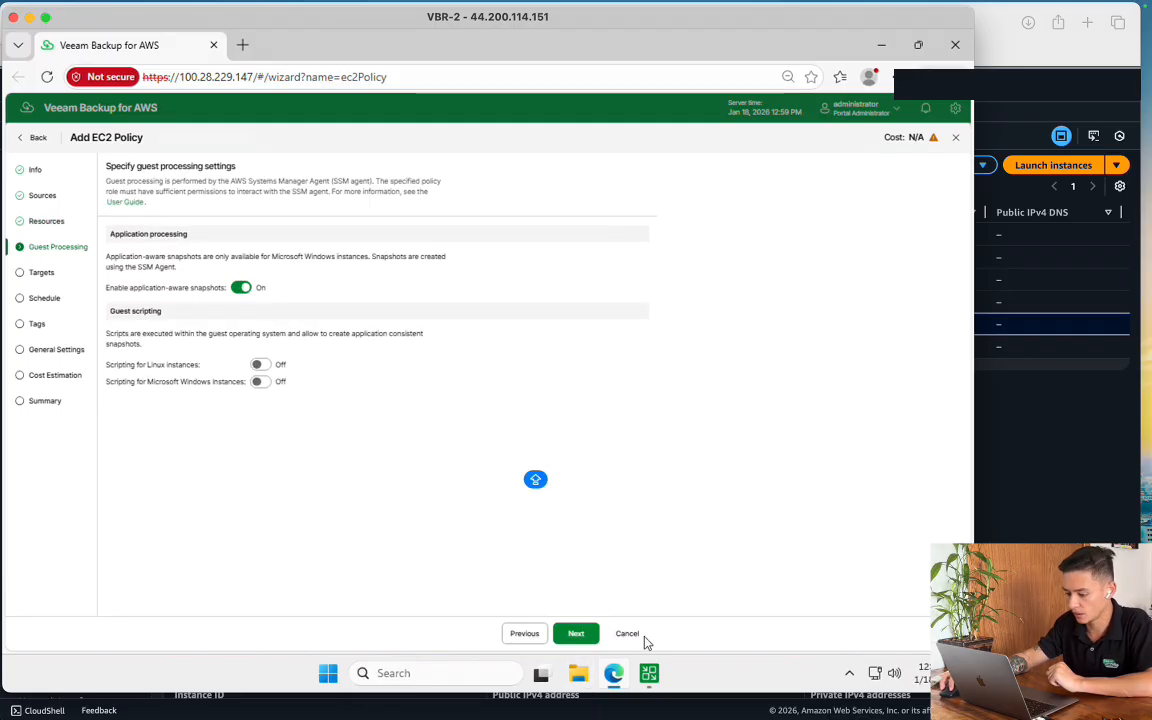
click(576, 633)
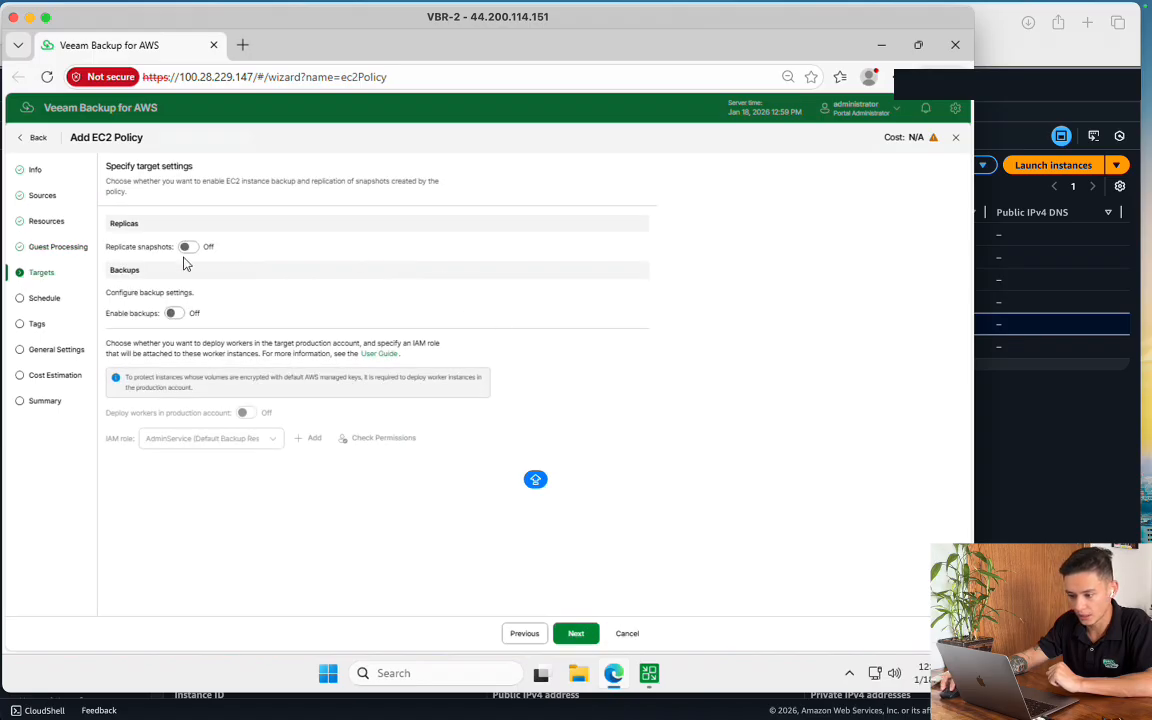
Enable snapshot replication with all source regions mapped to US East (Ohio) under the AdminService account, and continue to the schedule settings
click(186, 247)
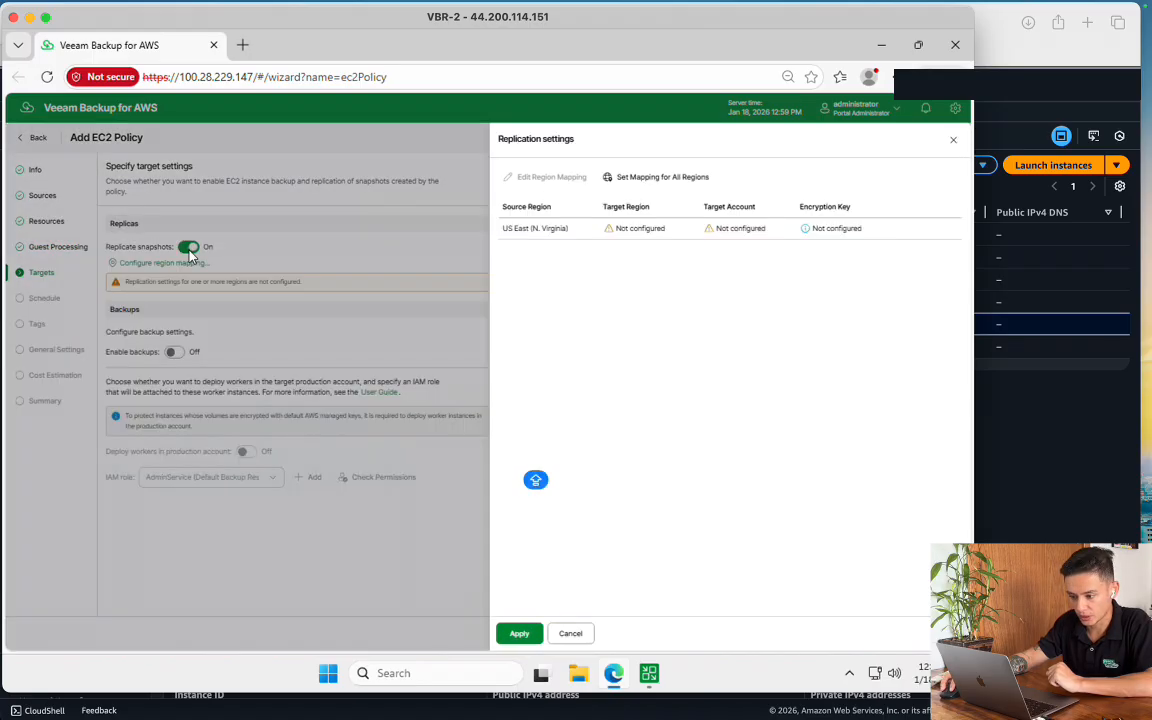
click(708, 236)
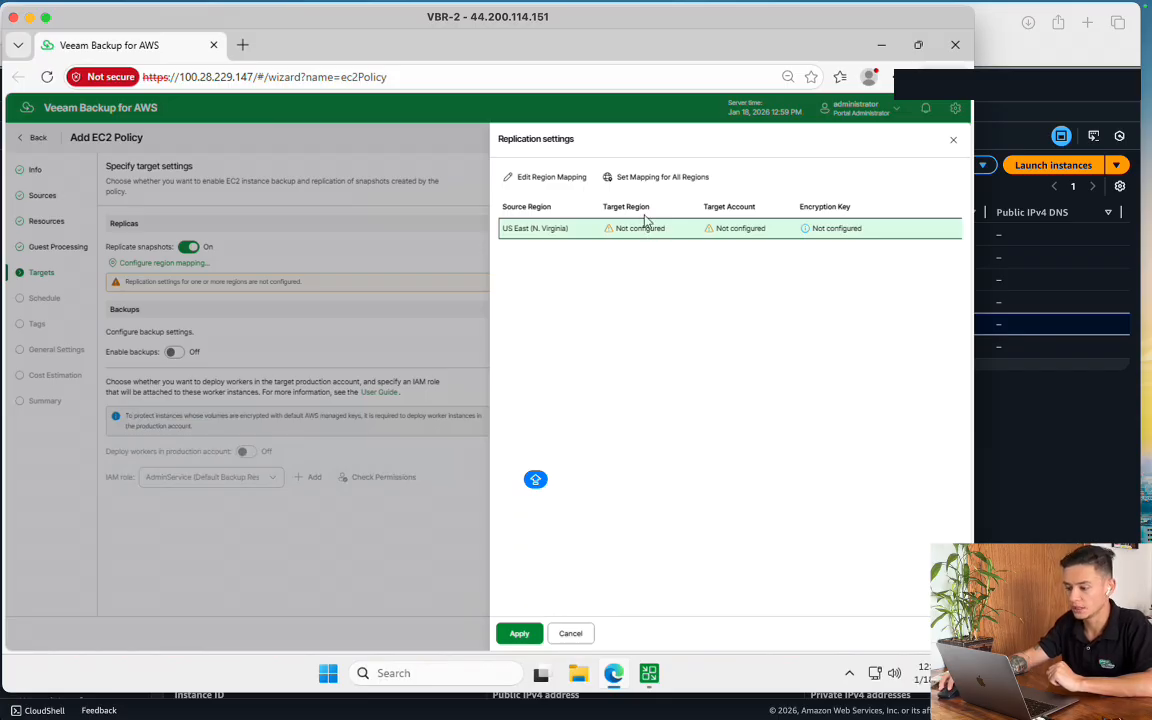
click(650, 178)
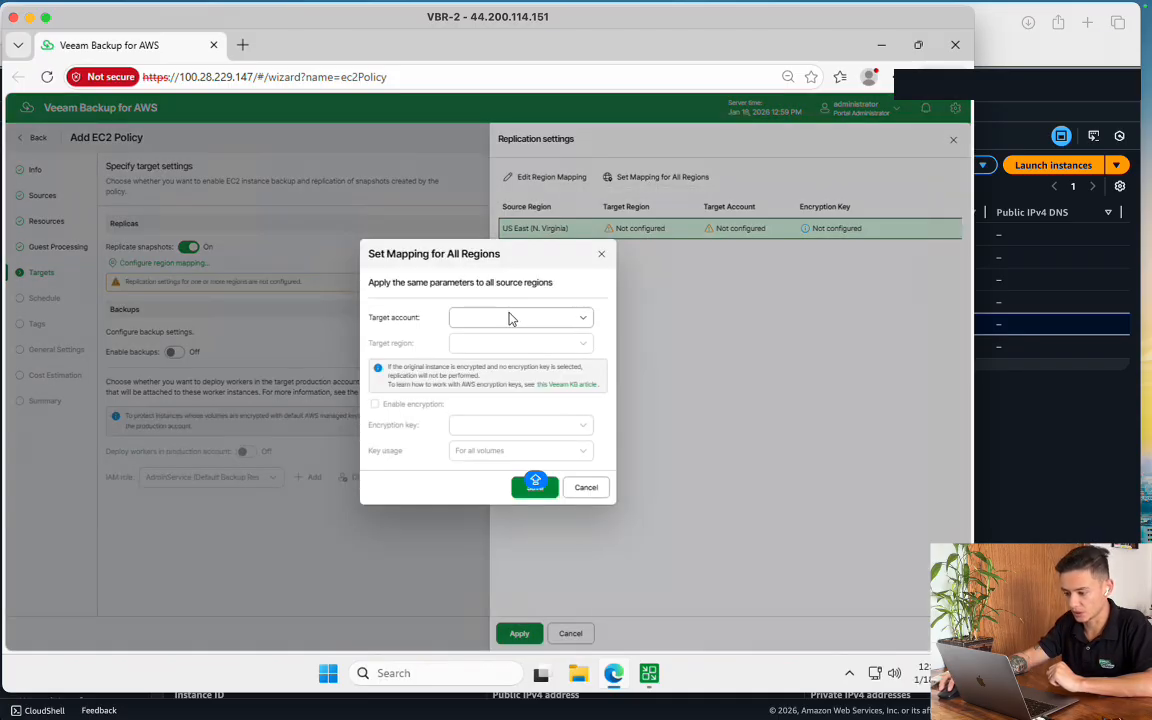
click(515, 318)
click(553, 343)
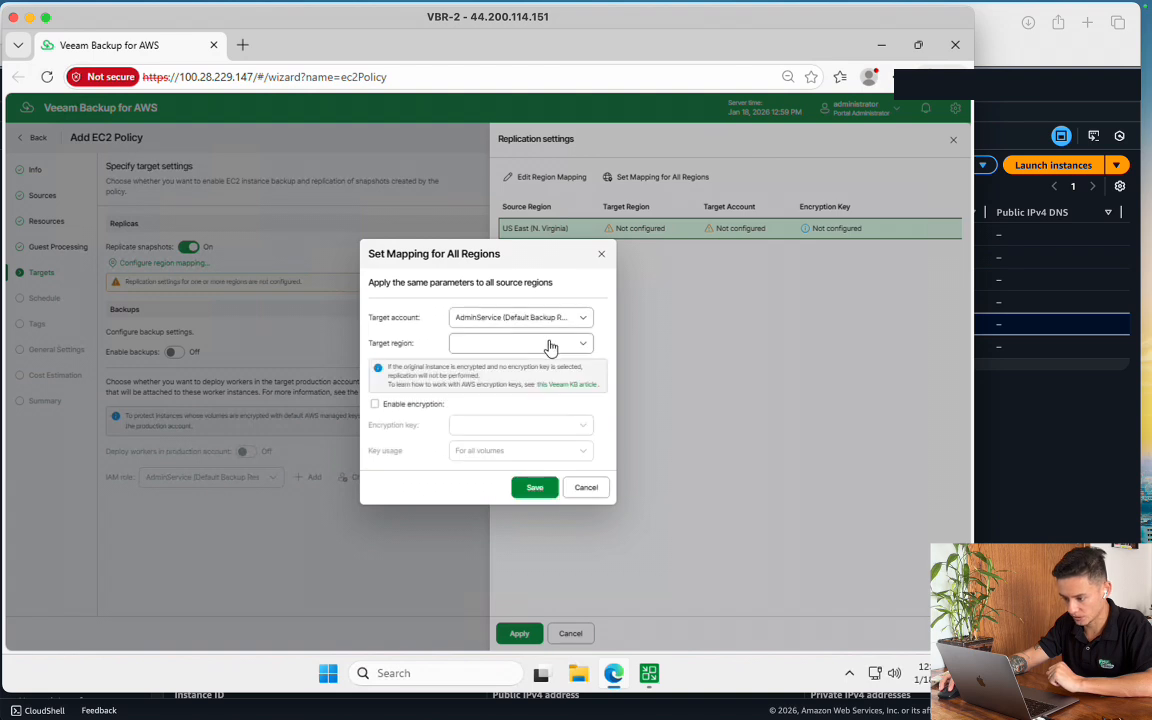
click(552, 345)
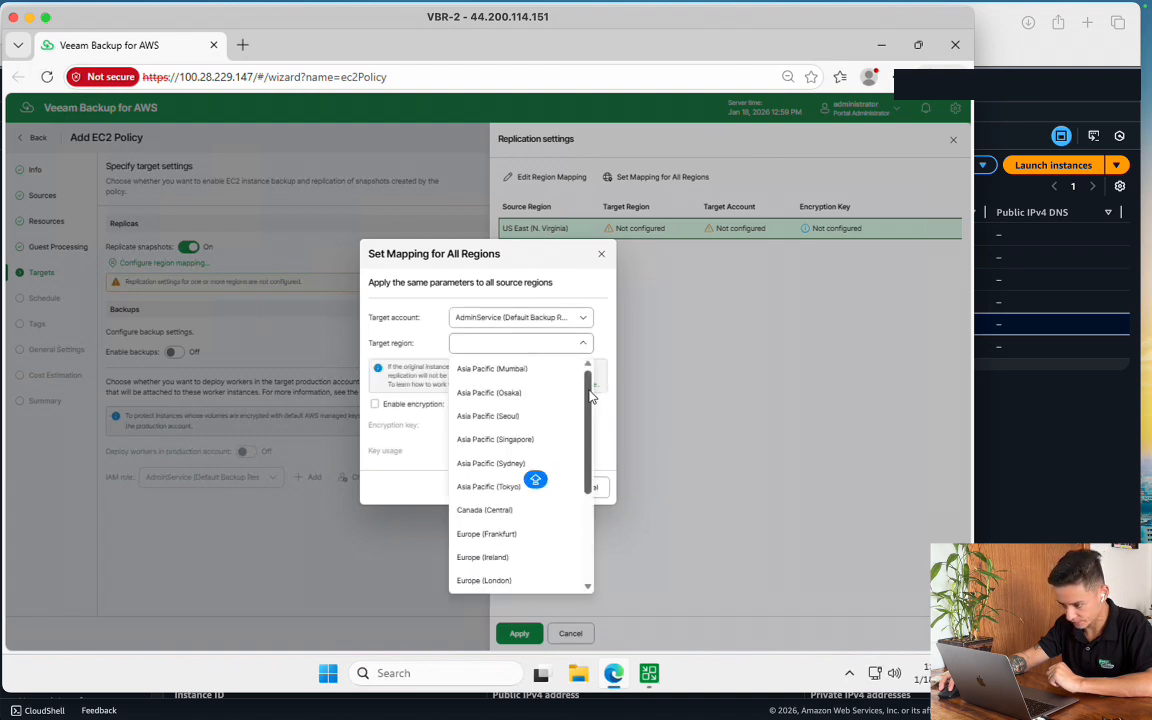
drag(587, 457, 588, 545)
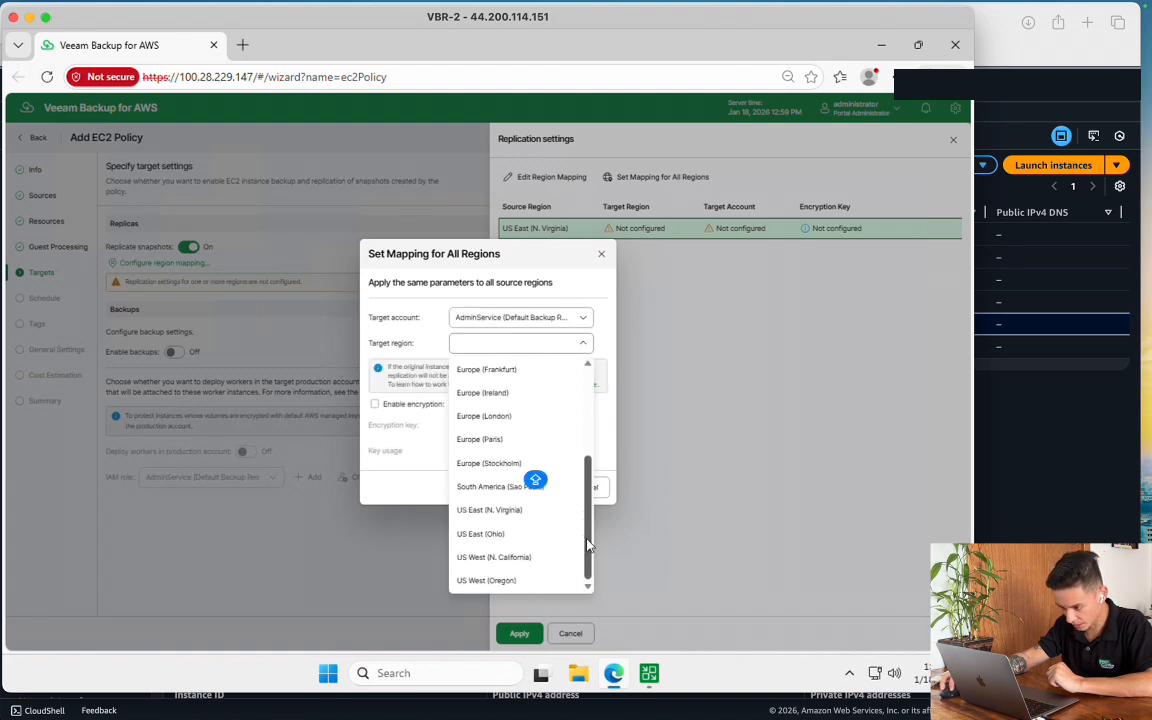
click(536, 534)
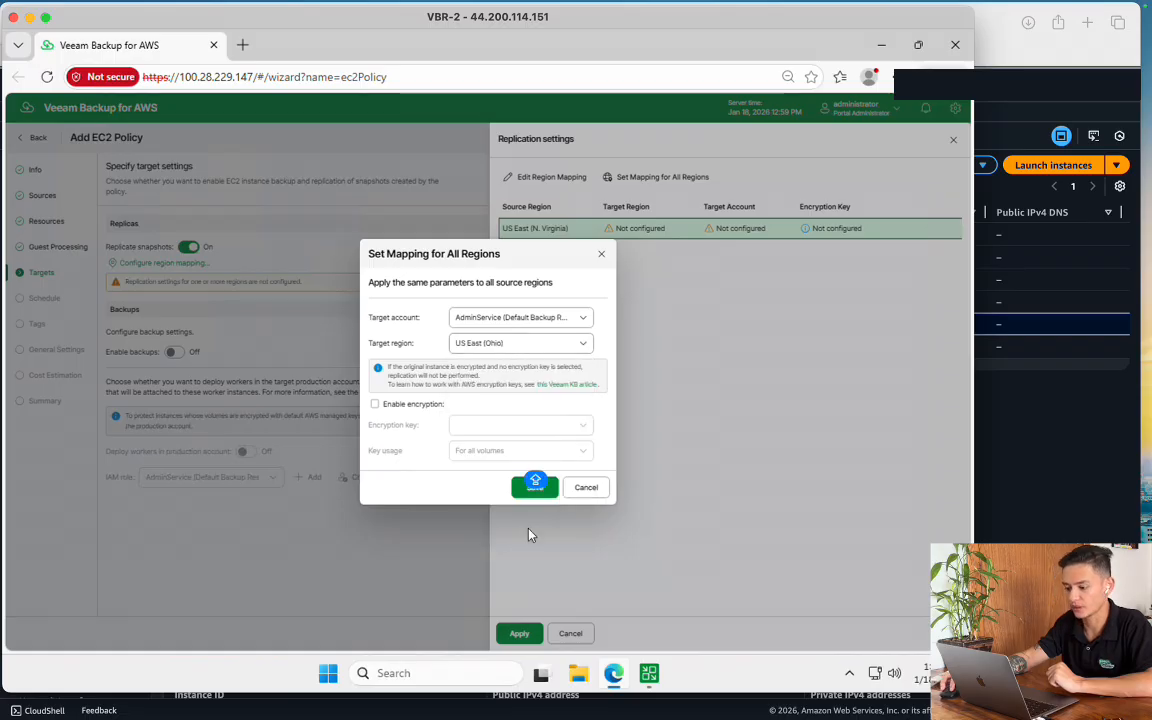
click(525, 494)
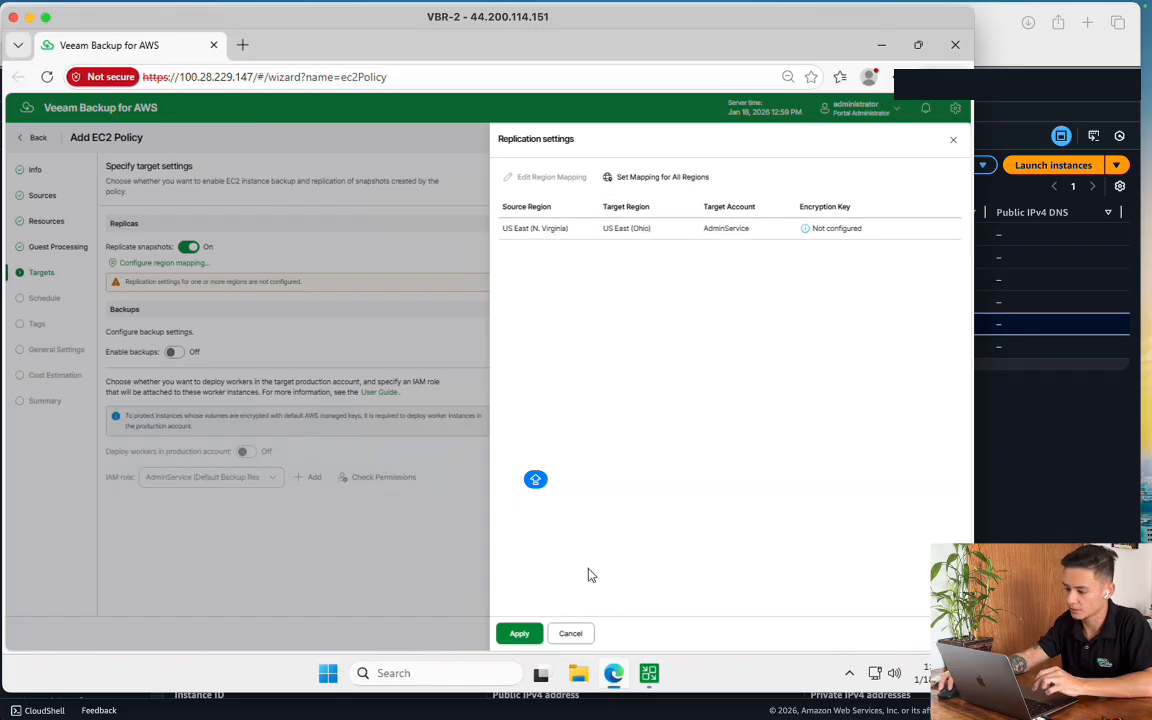
click(521, 633)
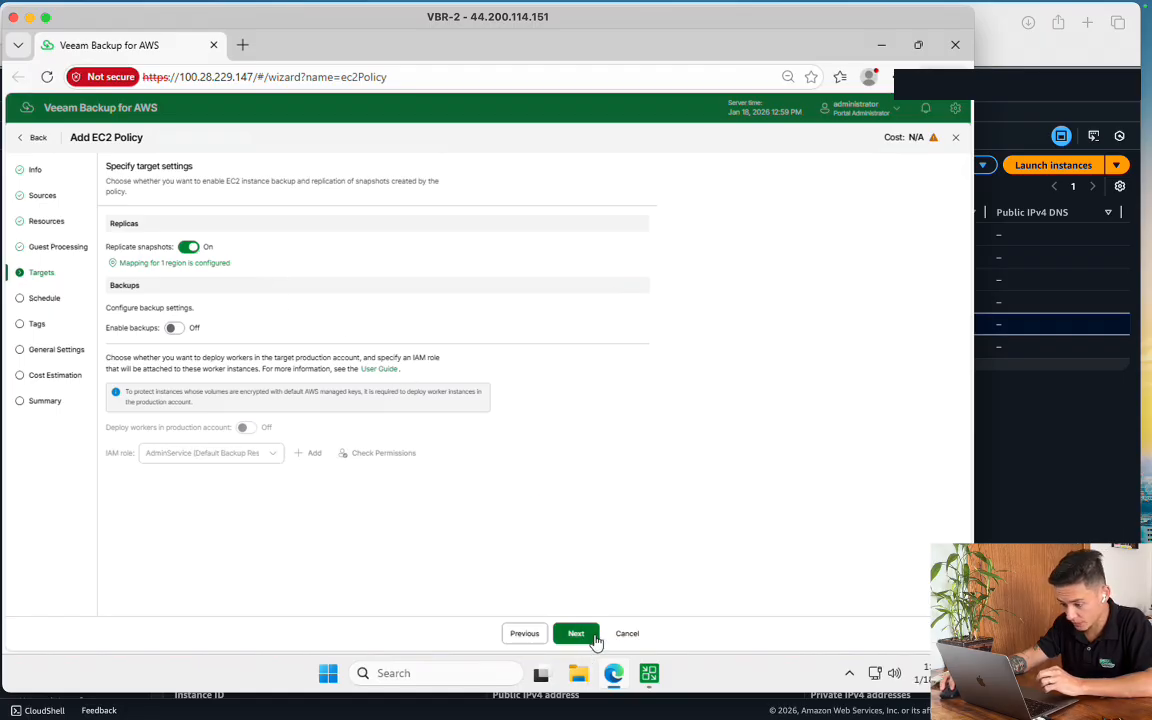
click(598, 638)
Create a daily schedule with snapshots and replicas at 12, 1, 2, 4, 6, 8 and 11 AM and 1 PM, and continue
click(205, 247)
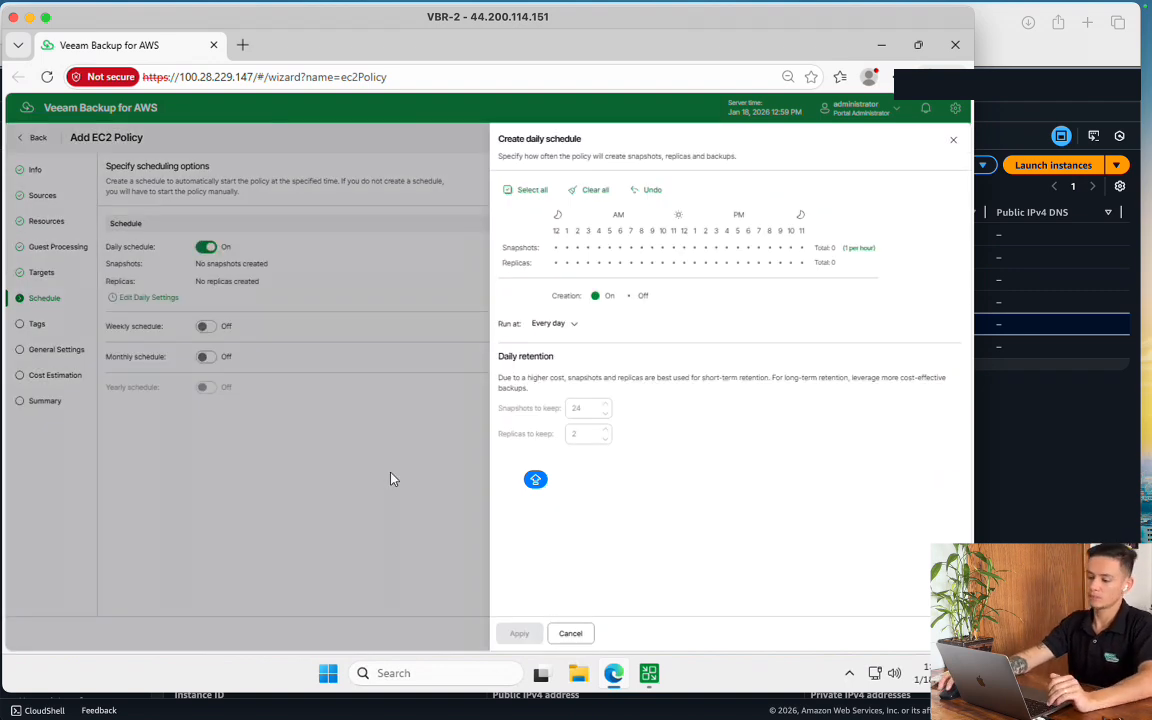
click(577, 263)
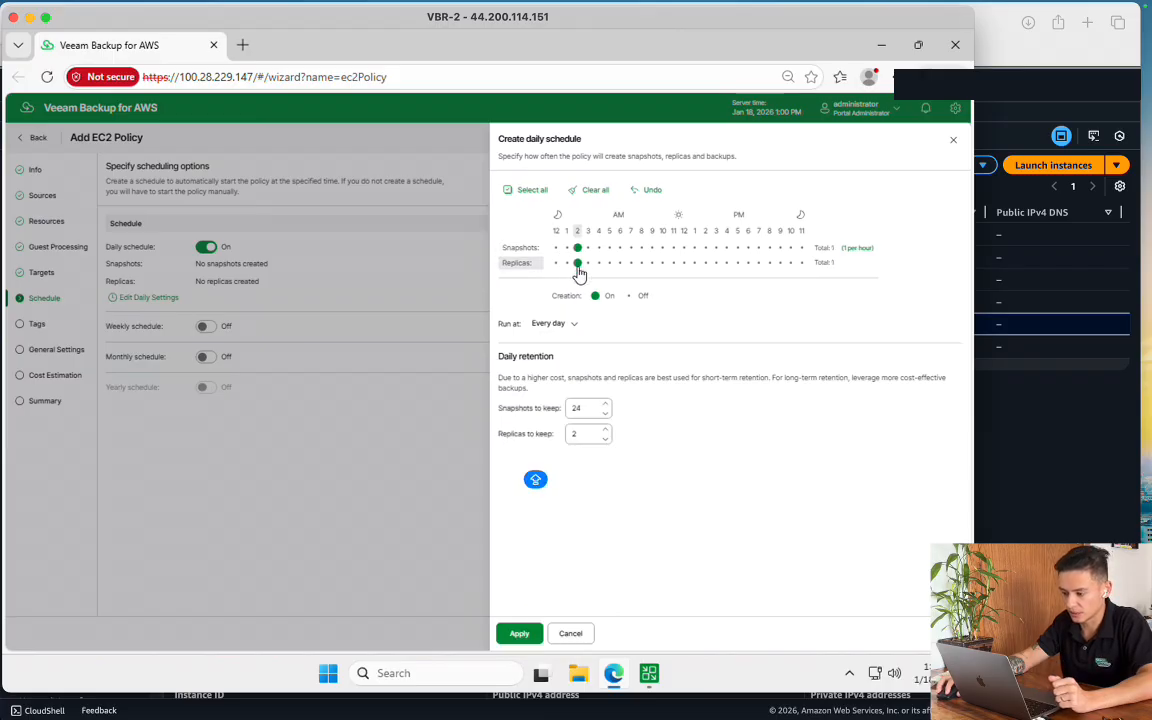
click(556, 264)
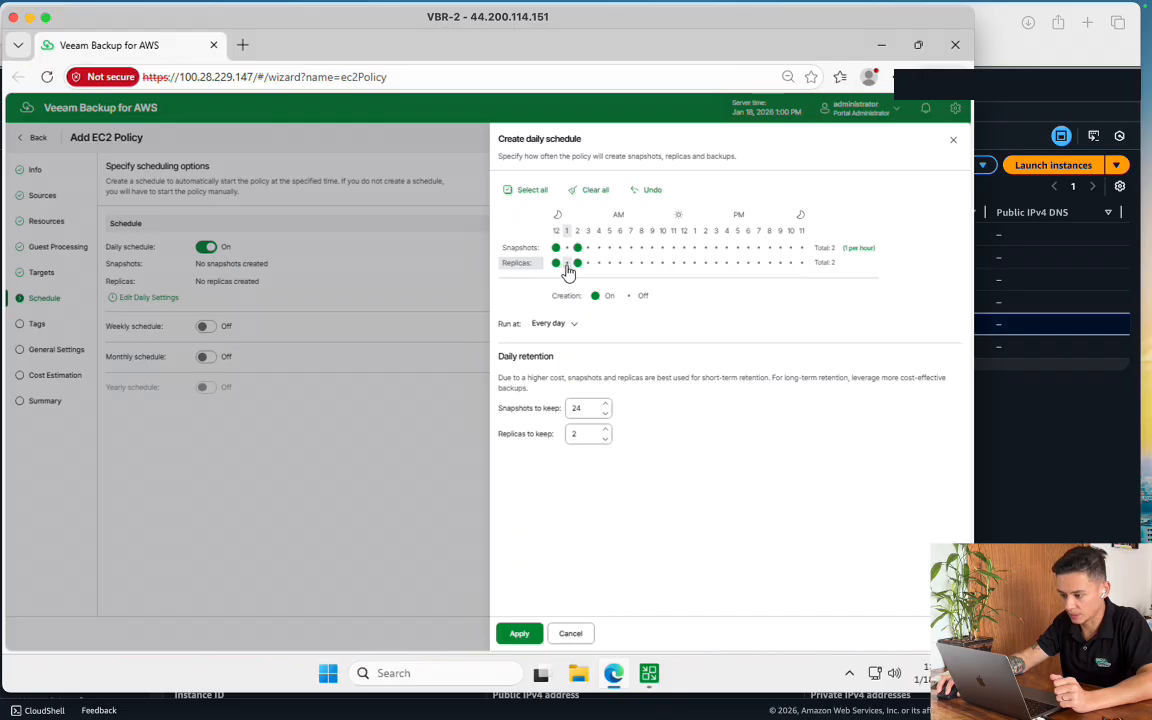
click(566, 264)
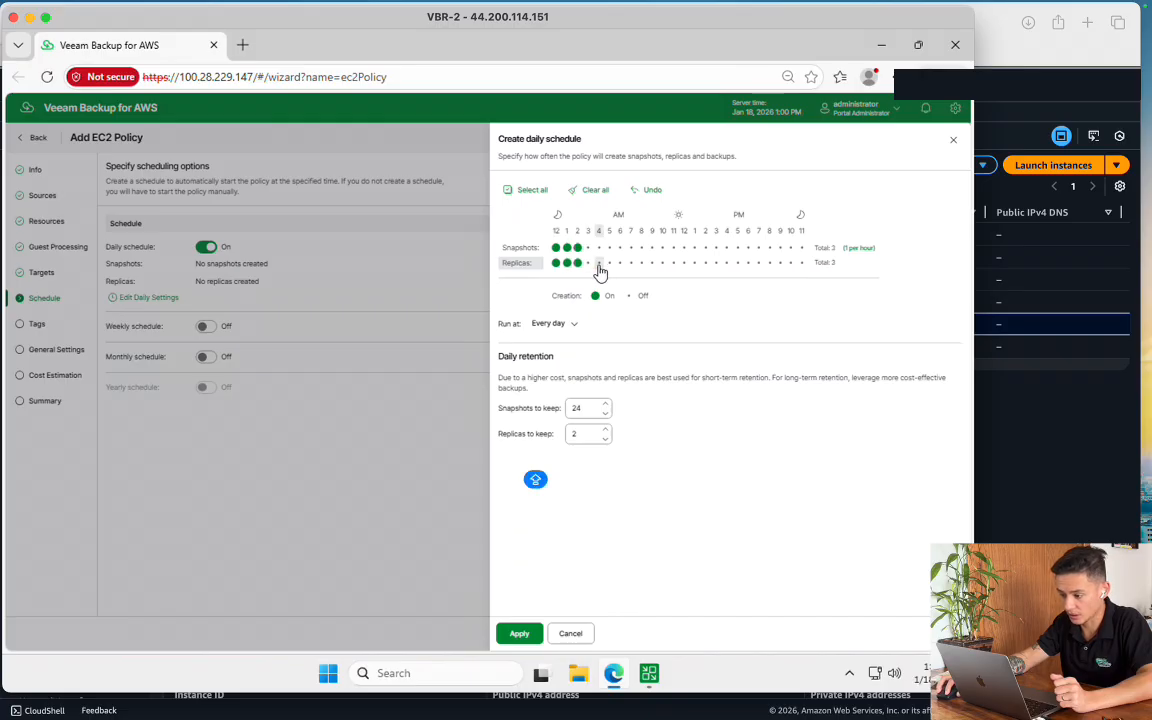
click(599, 264)
click(641, 264)
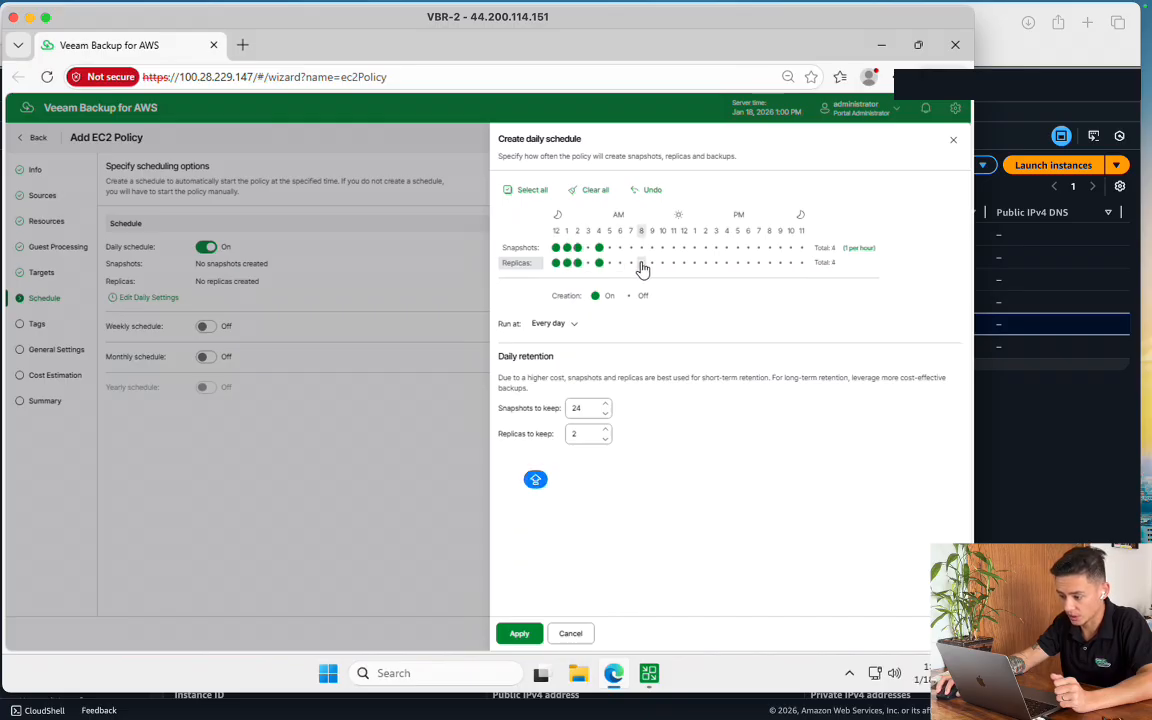
click(675, 264)
click(695, 264)
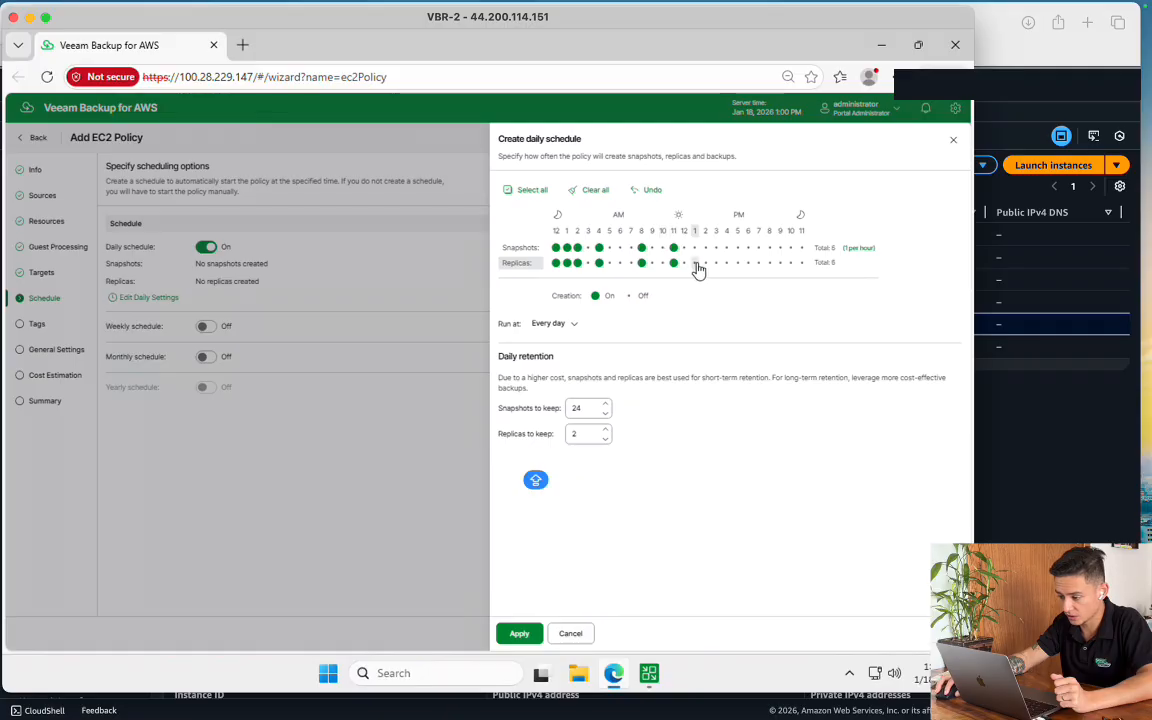
click(621, 264)
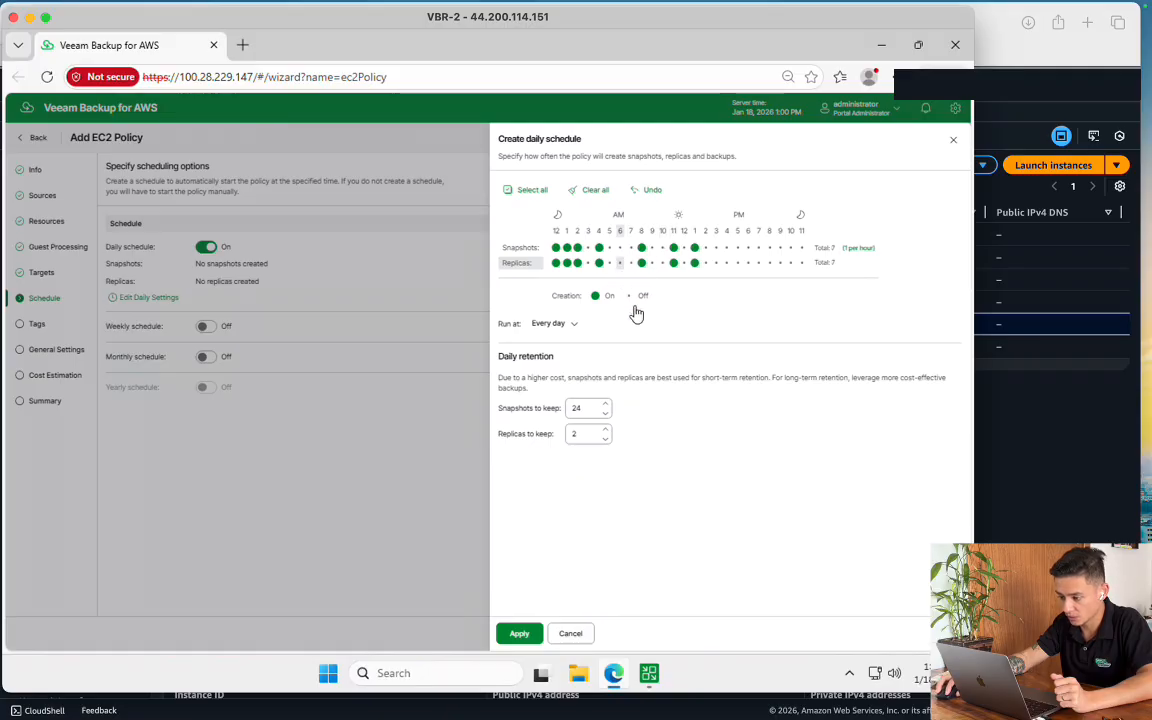
click(519, 634)
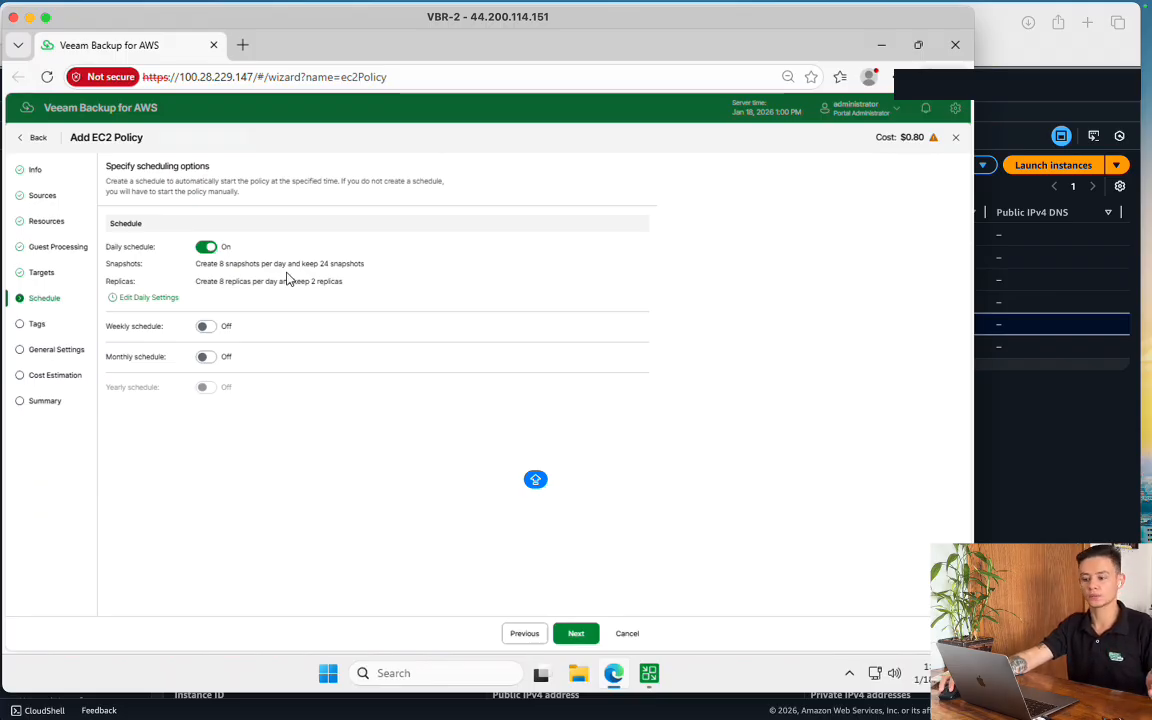
click(572, 634)
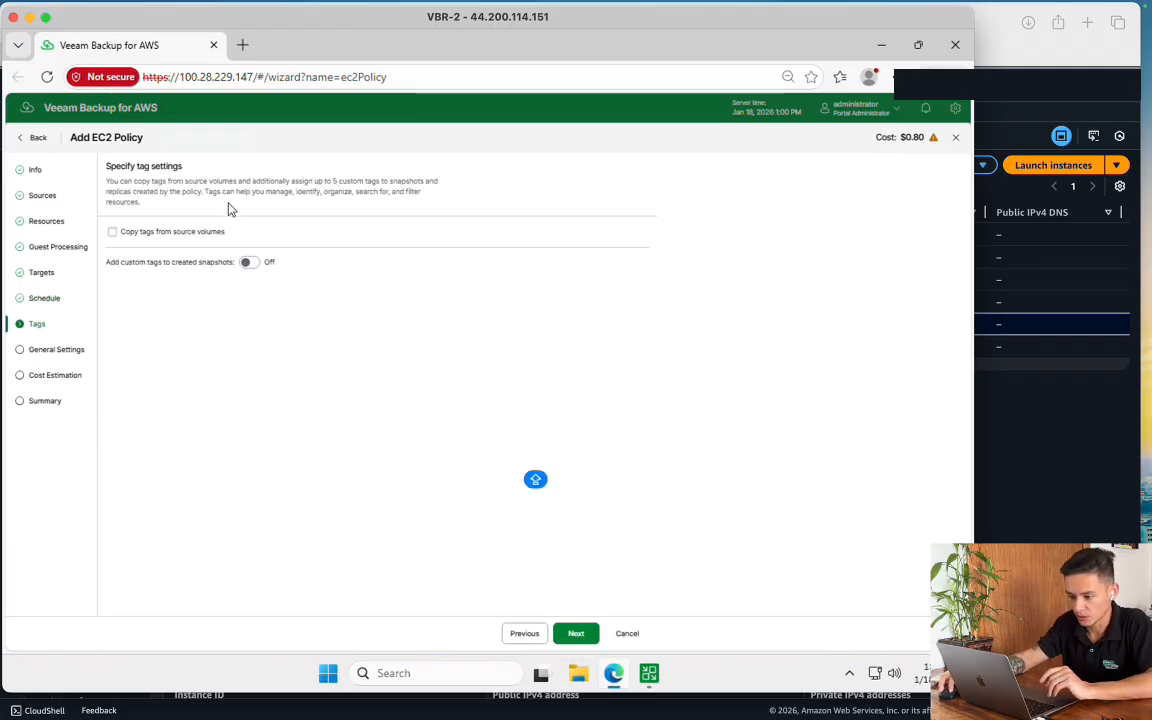
Enable copying tags from source volumes and accept the general settings to reach the cost estimation
click(180, 234)
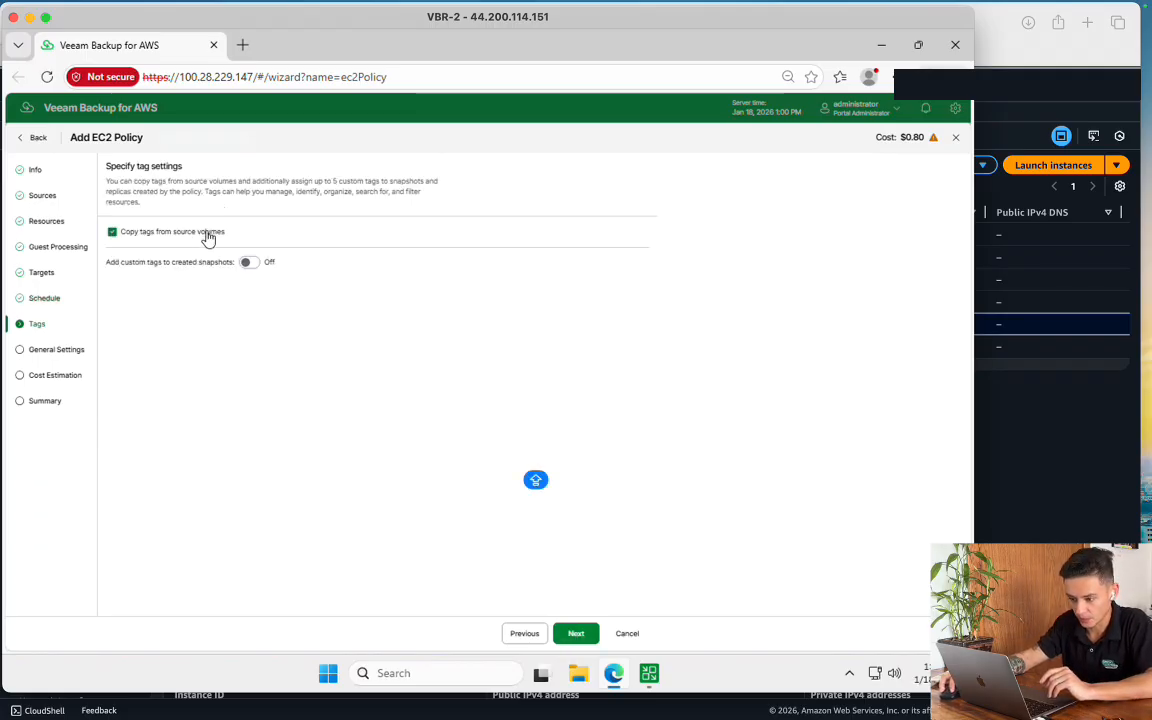
click(576, 633)
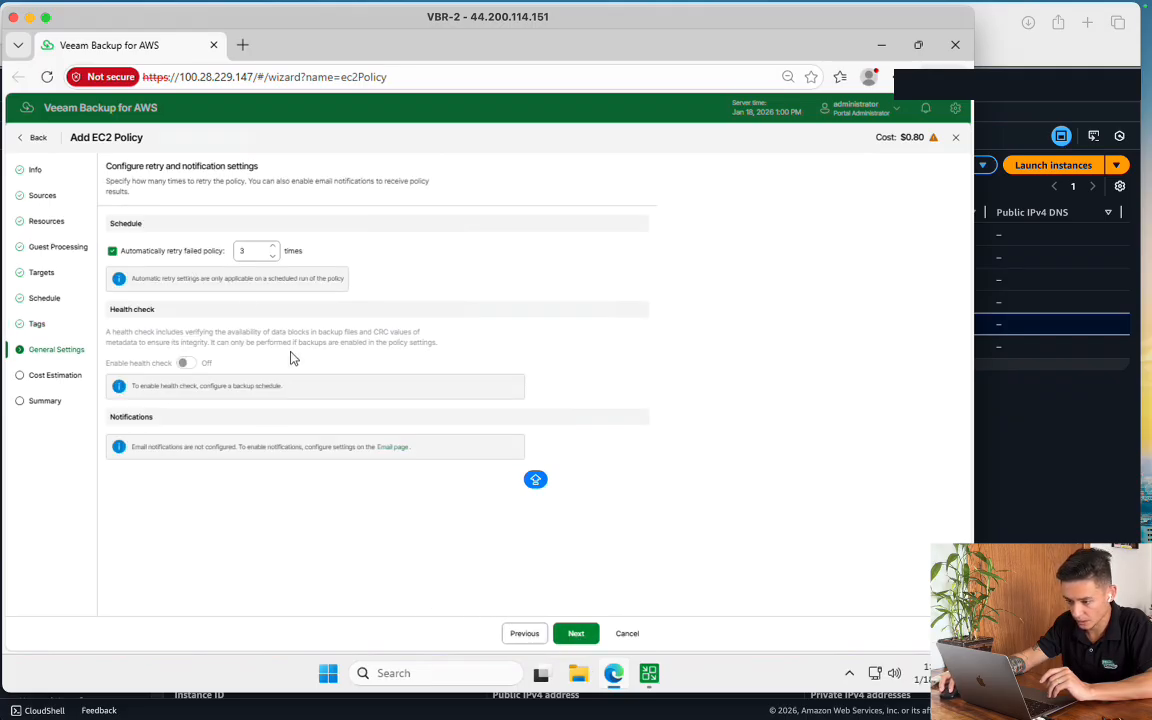
click(576, 636)
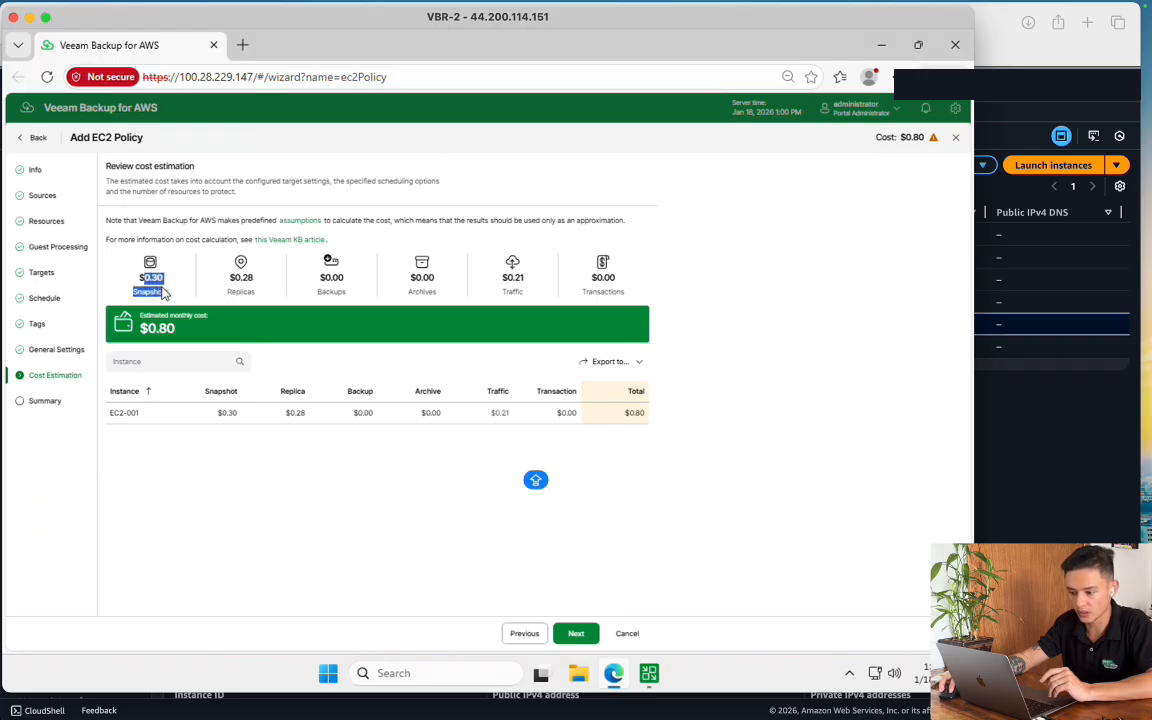
Review the policy's estimated monthly costs for snapshots, replicas, backups and archives
drag(137, 270, 166, 292)
drag(248, 279, 259, 292)
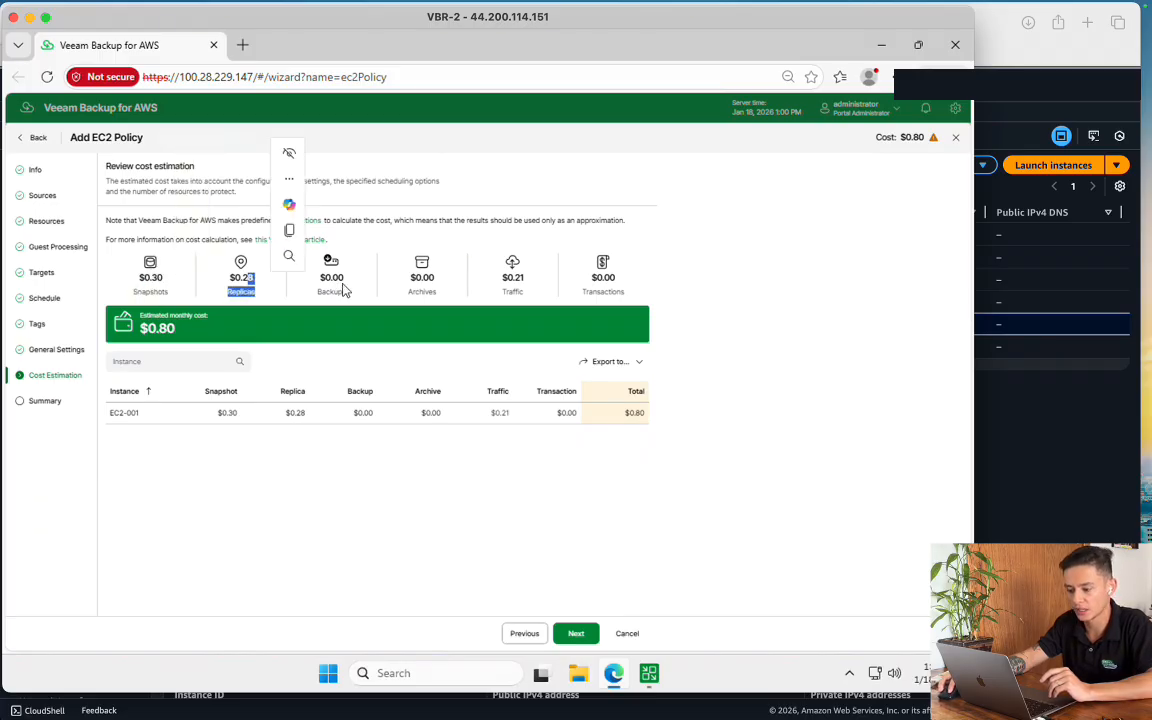
click(340, 282)
drag(334, 279, 347, 293)
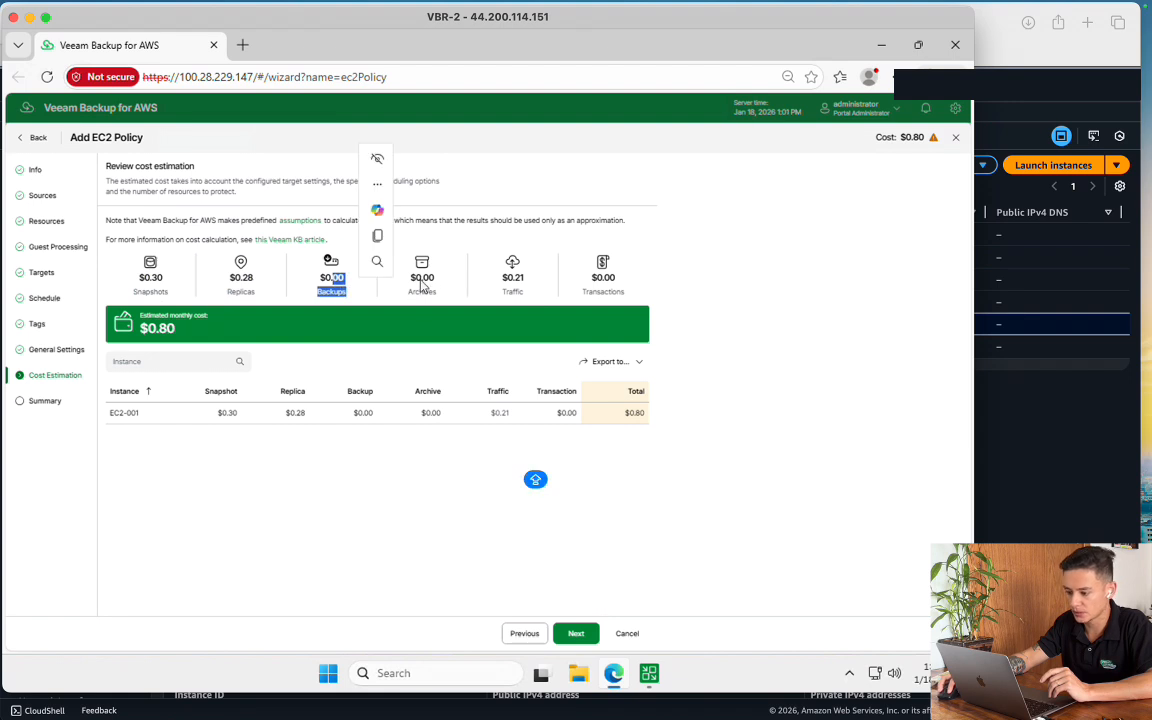
drag(422, 279, 436, 296)
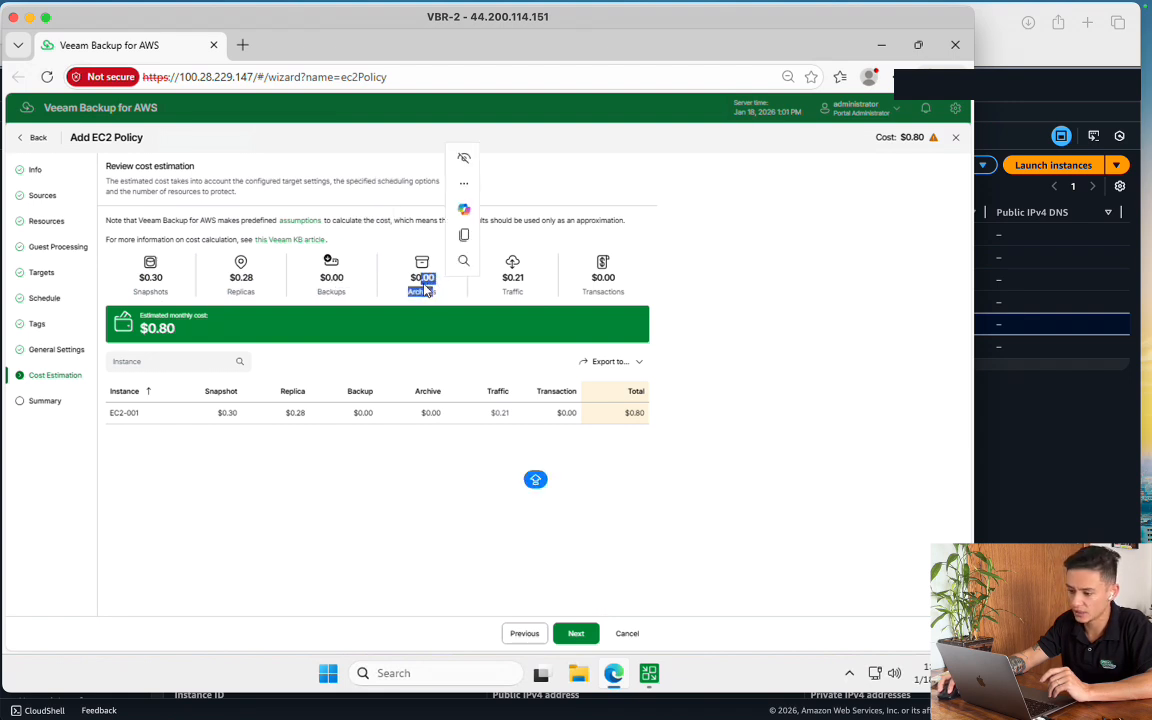
click(426, 290)
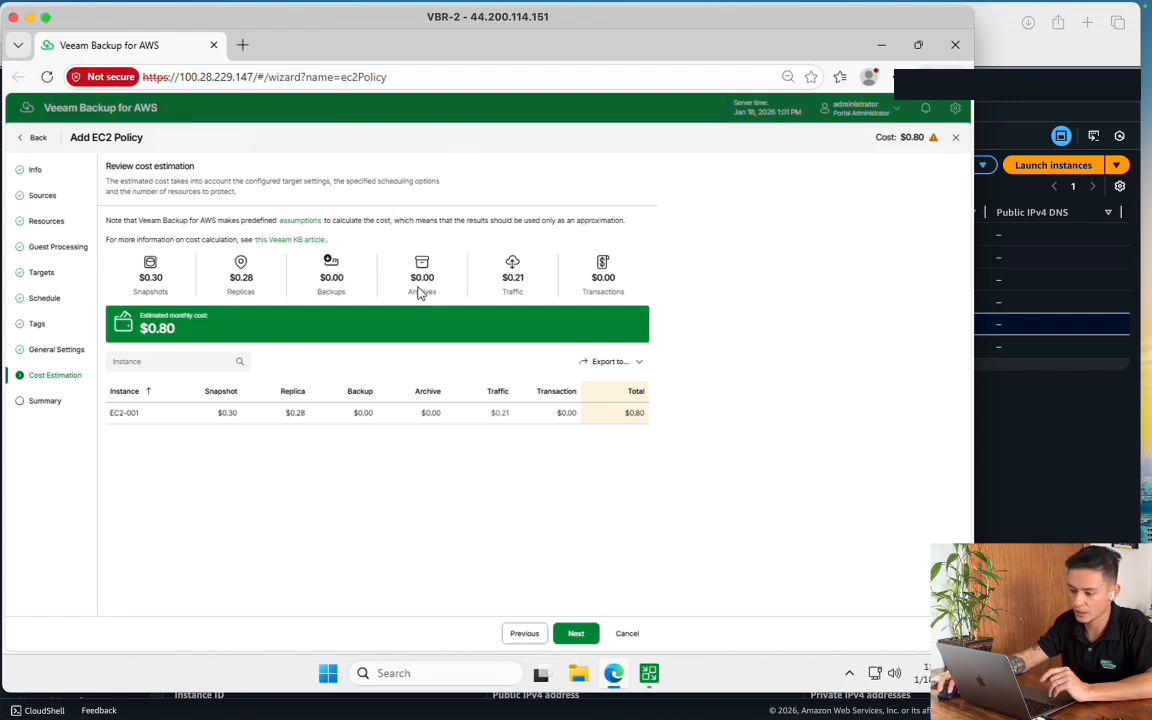
Accept the cost estimation, test the policy configuration from the summary, and finish creating the EC2 policy
drag(509, 277, 520, 298)
click(510, 288)
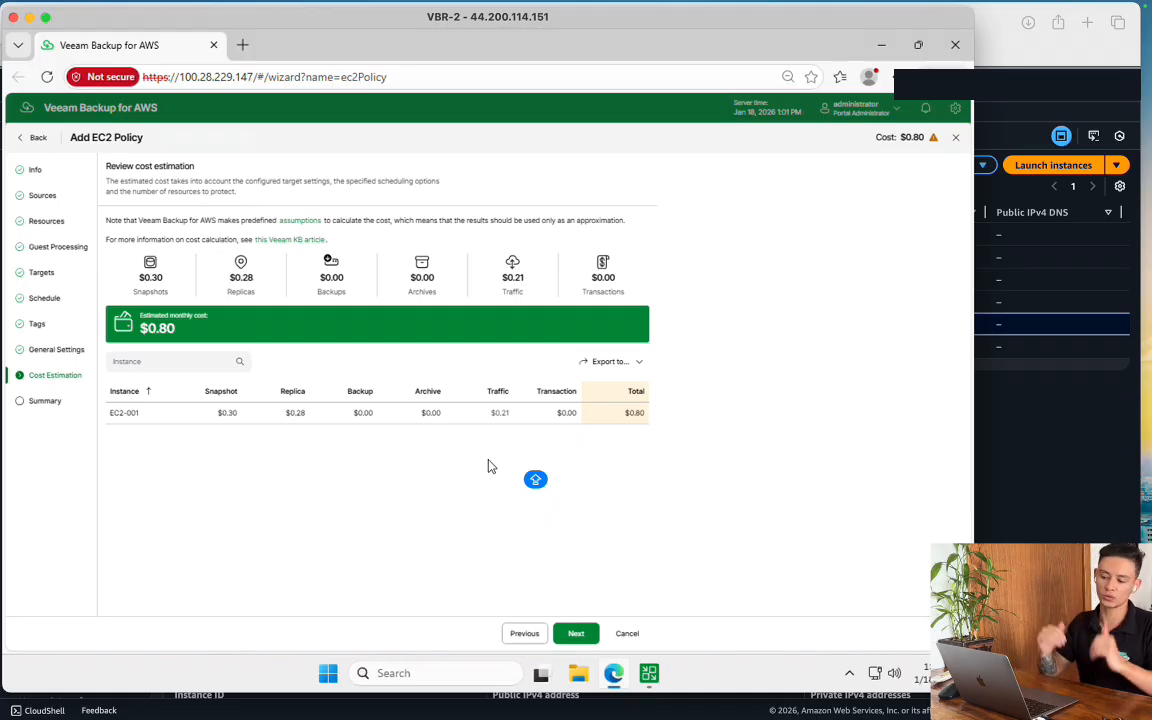
click(575, 632)
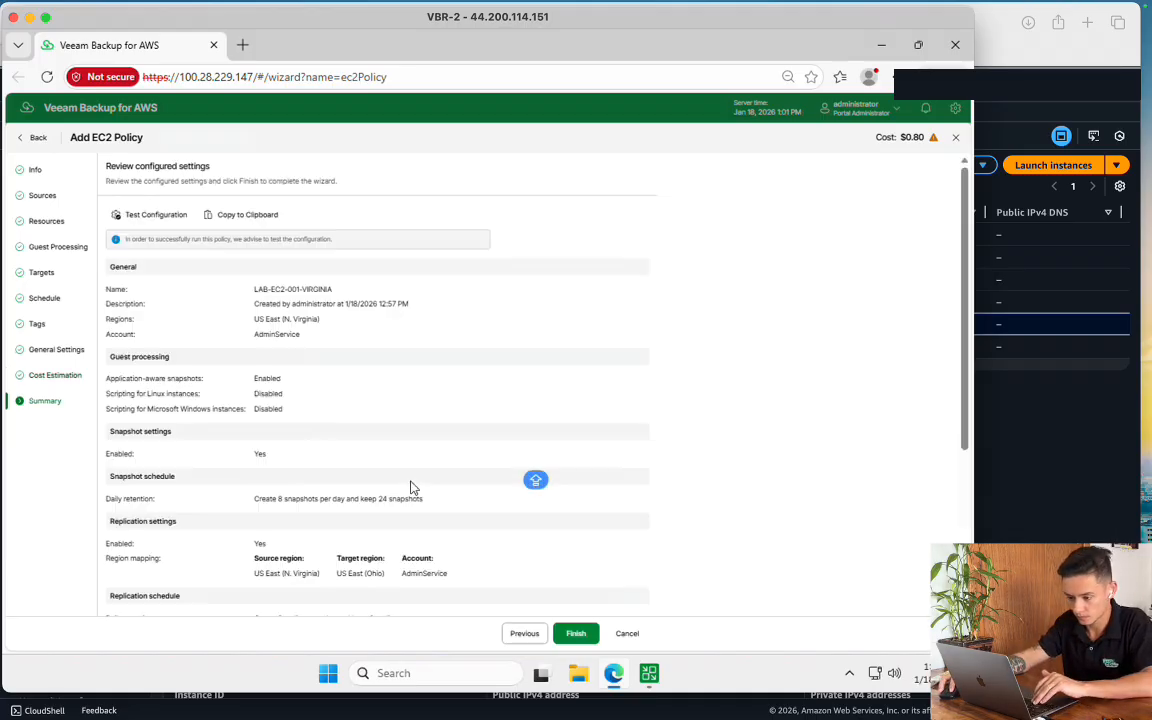
click(151, 214)
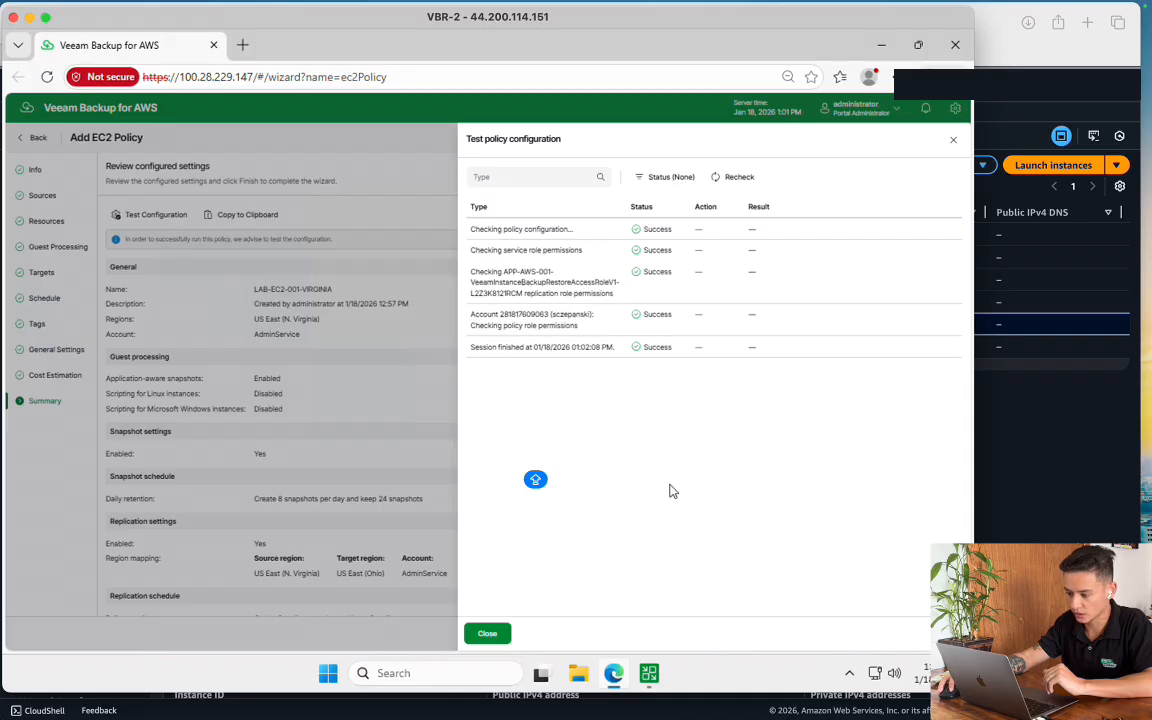
click(487, 632)
scroll(697, 451, down, 5)
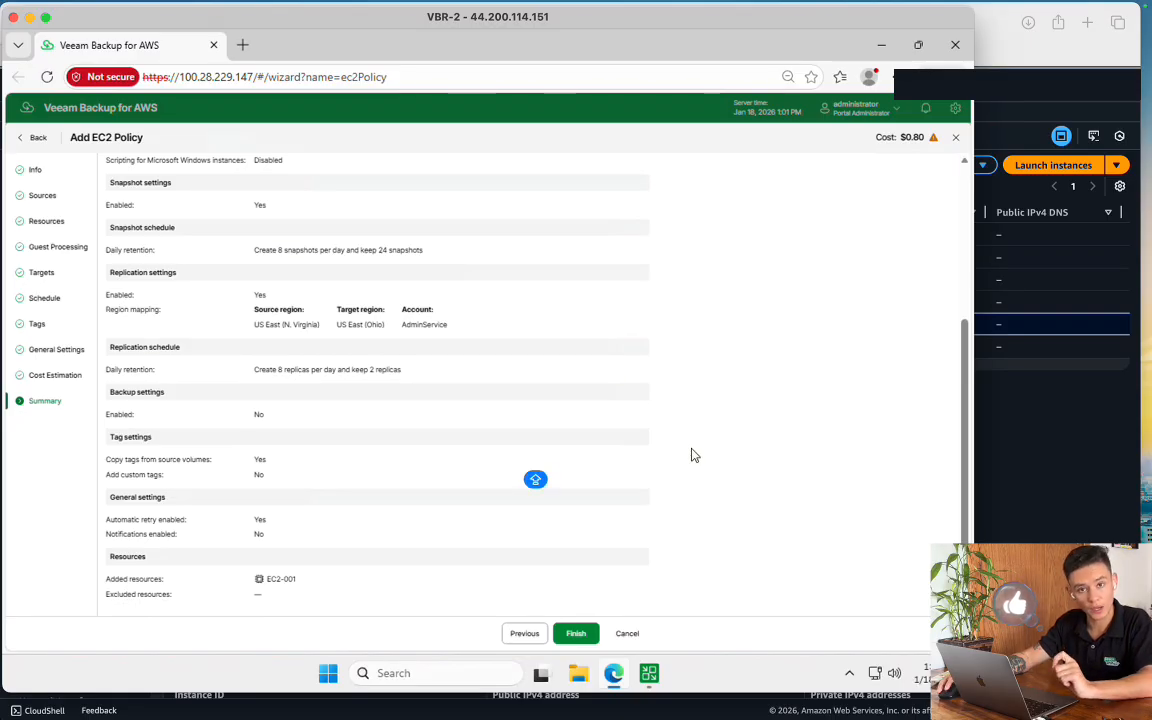
click(577, 632)
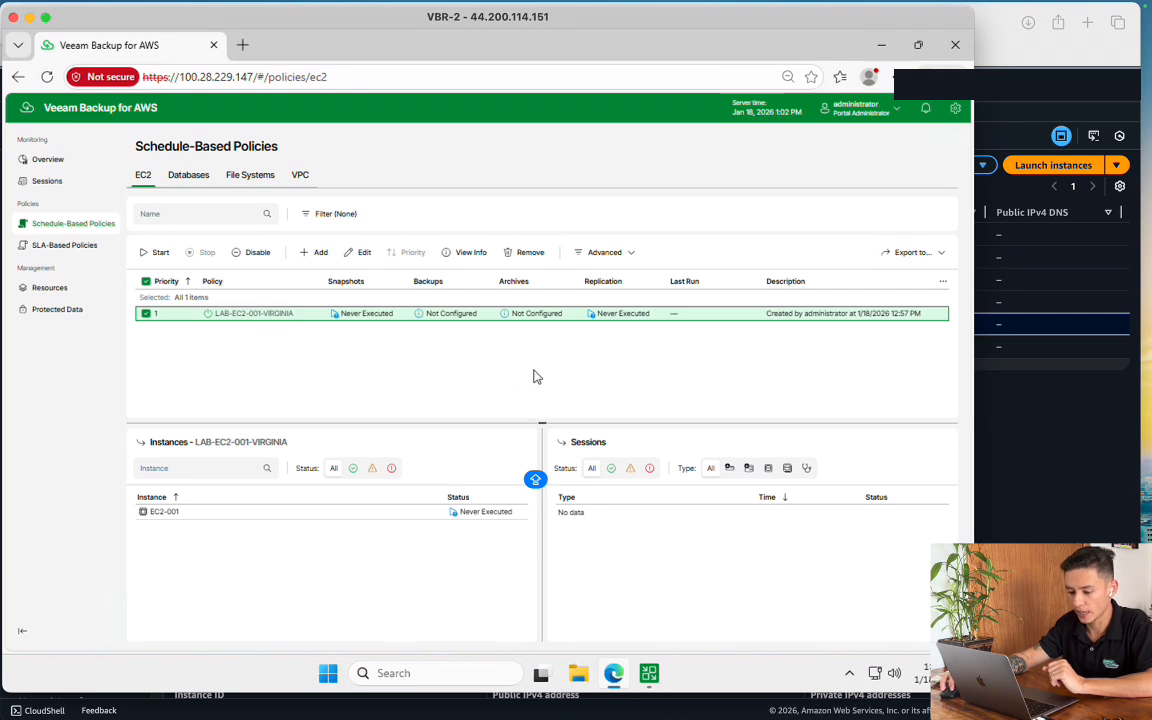
View the session log of the EC2 policy snapshot run for LAB-EC2-001-VIRGINIA and close it
click(146, 315)
click(146, 315)
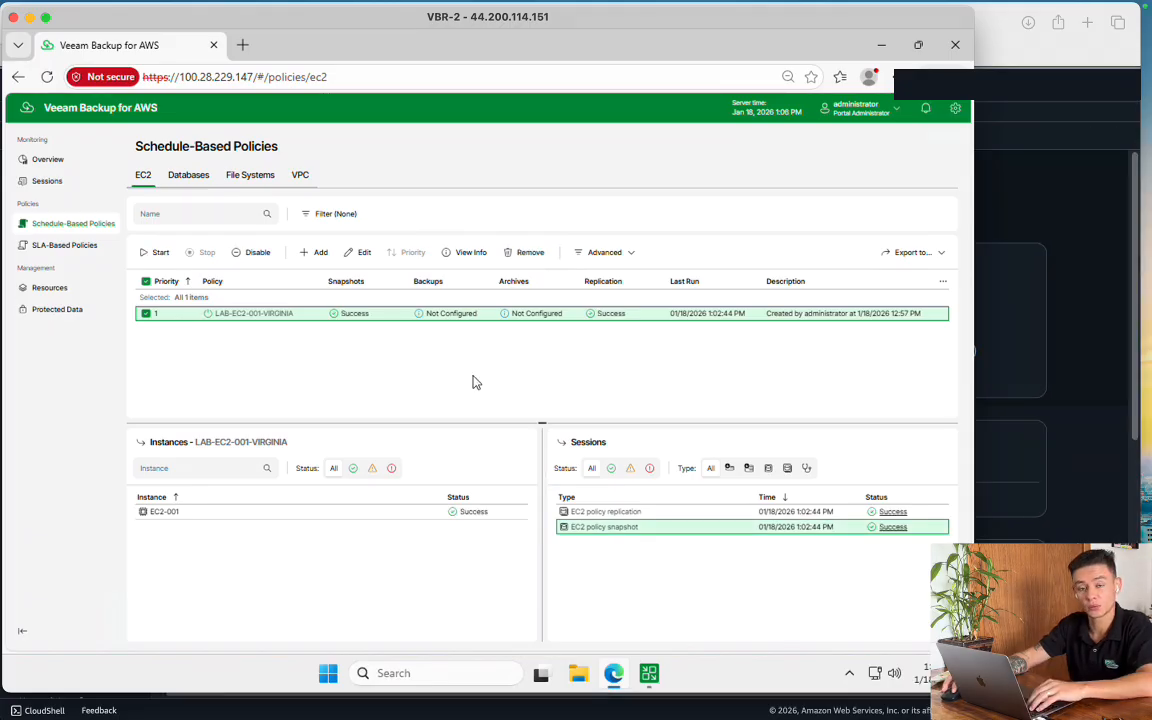
click(890, 529)
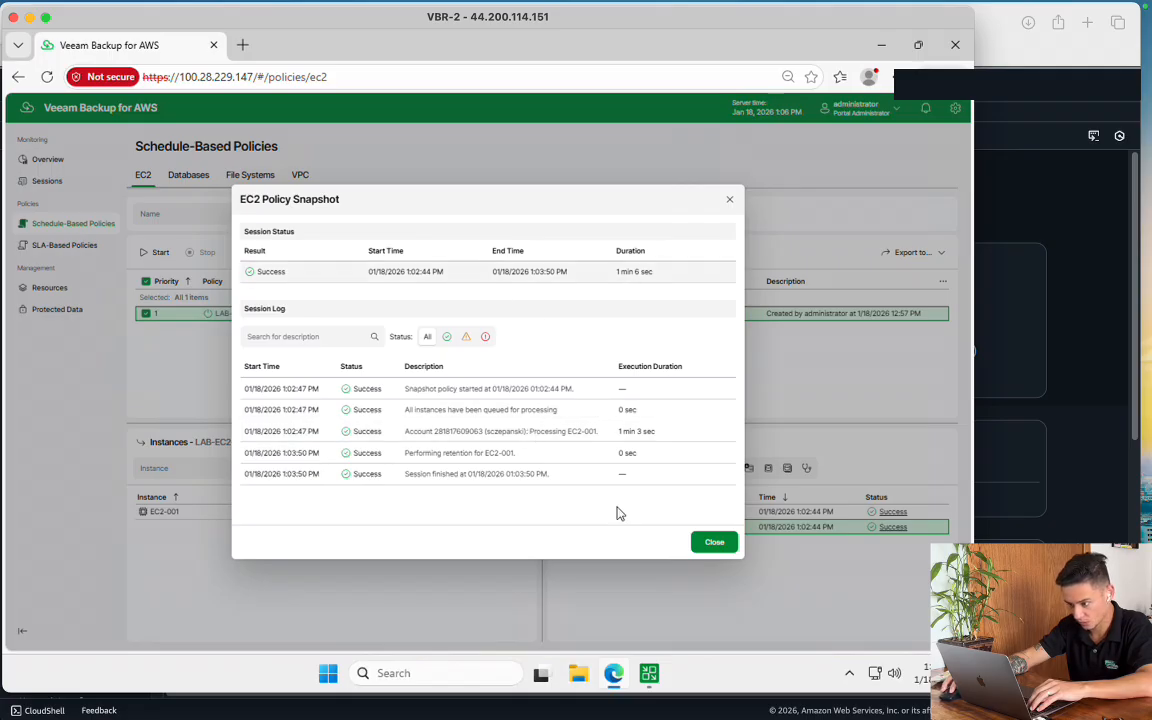
click(714, 542)
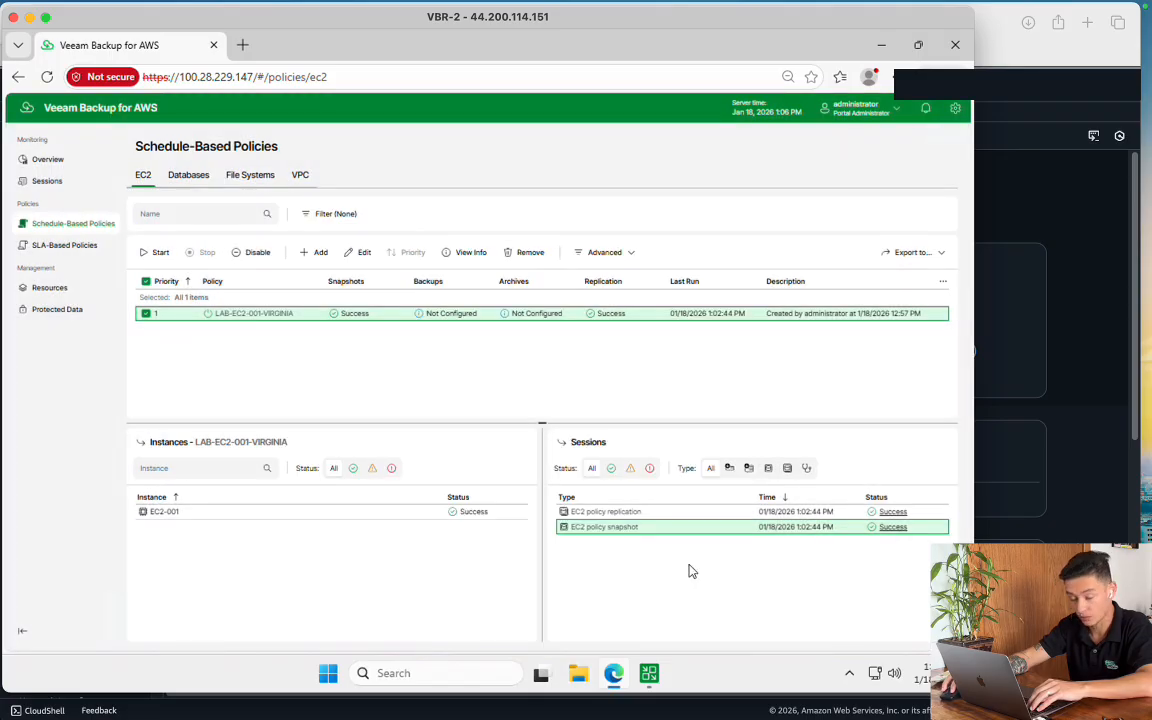
Switch to the AWS console and copy the source instance ID from the description of the LAB-EC2-001-VIRGINIA snapshot, without the i- prefix
click(1094, 395)
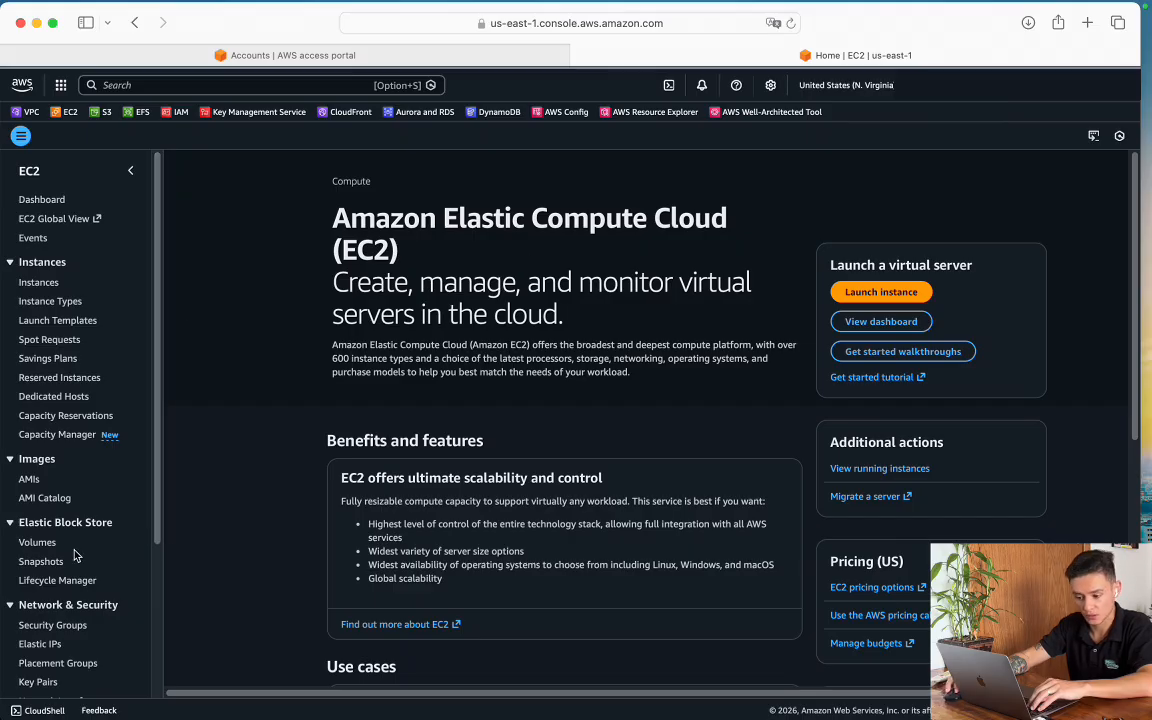
click(40, 562)
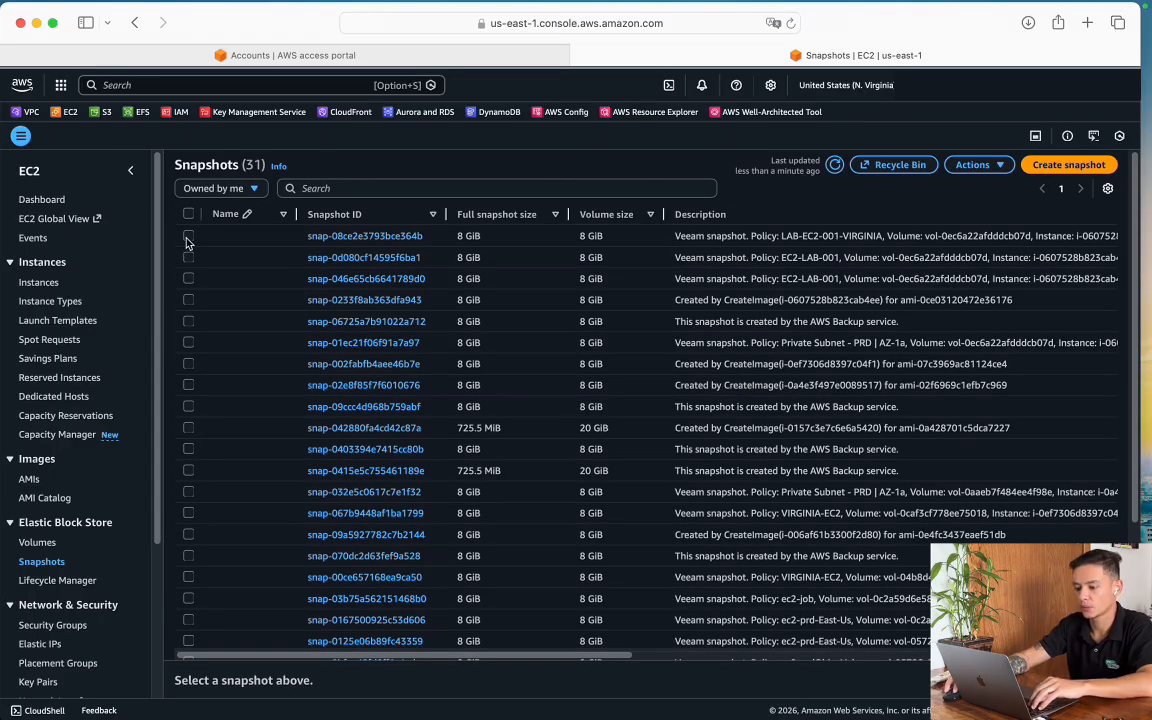
click(491, 243)
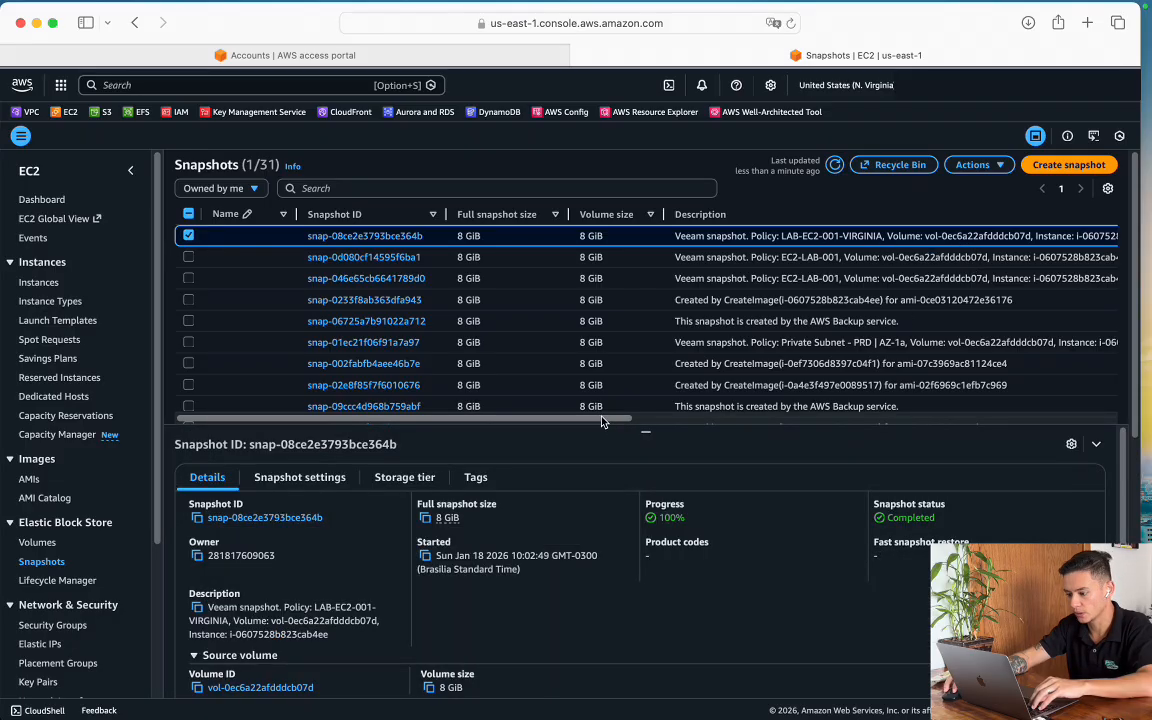
drag(607, 419, 792, 432)
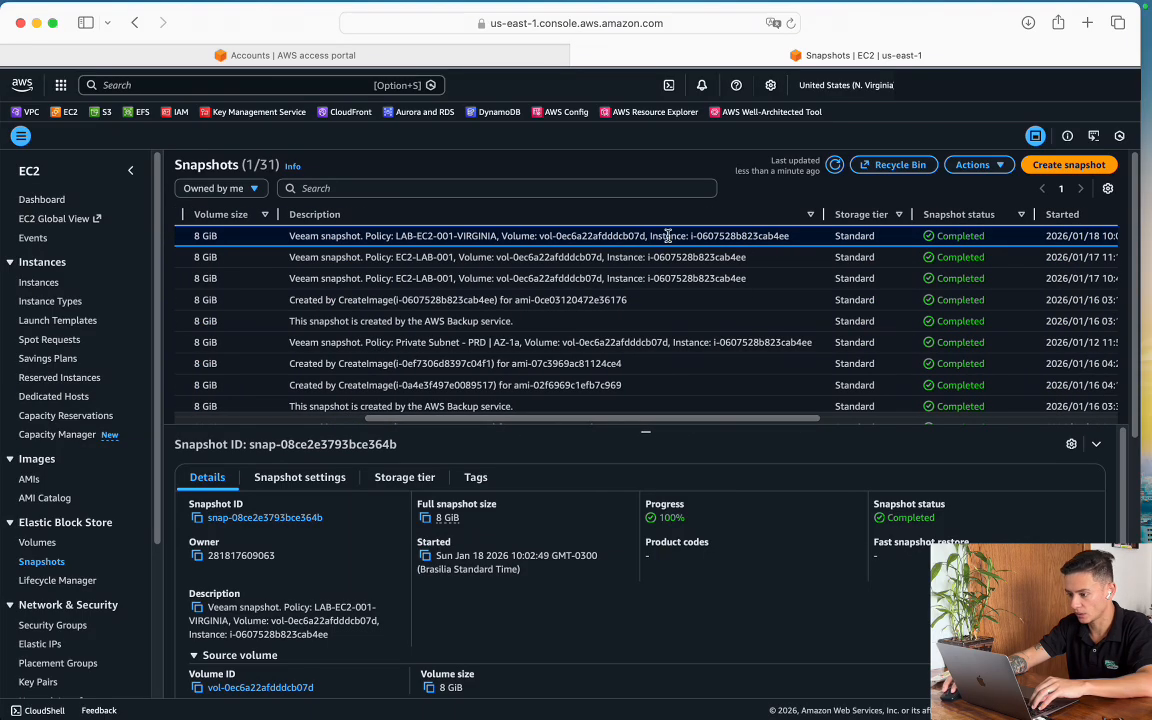
drag(701, 236, 786, 236)
key(super+c)
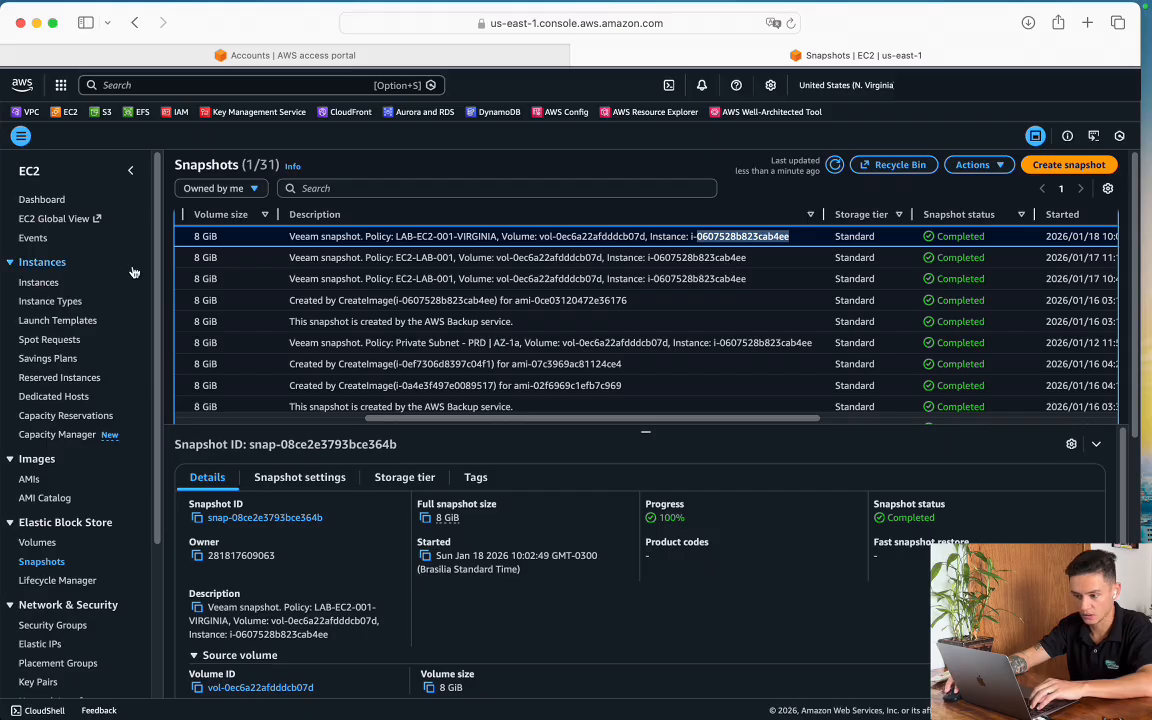
Search the EC2 instances list for the copied instance ID to identify the snapshot's source instance
click(44, 285)
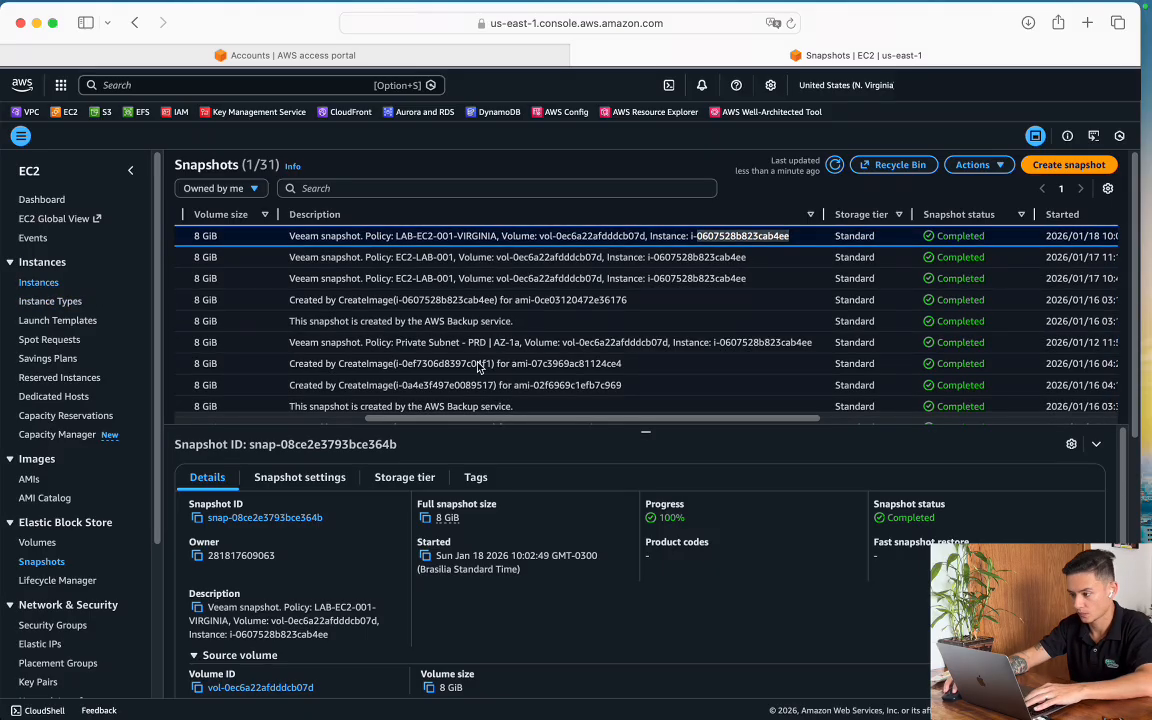
key(super+f)
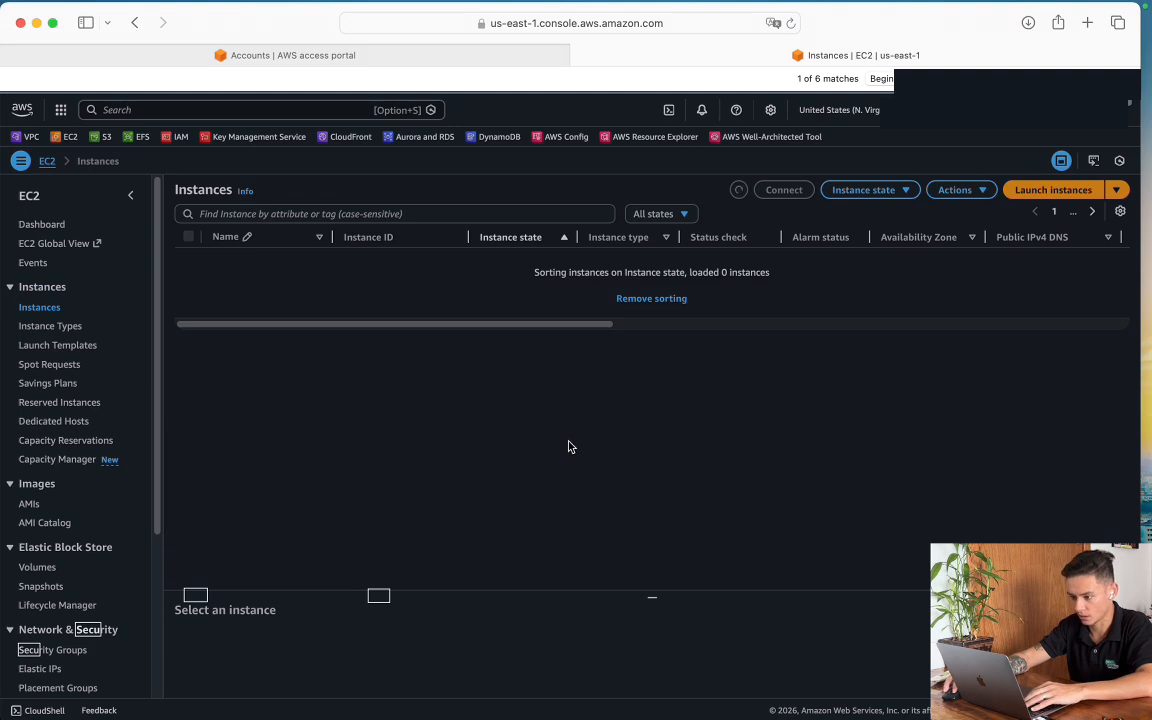
key(super+v)
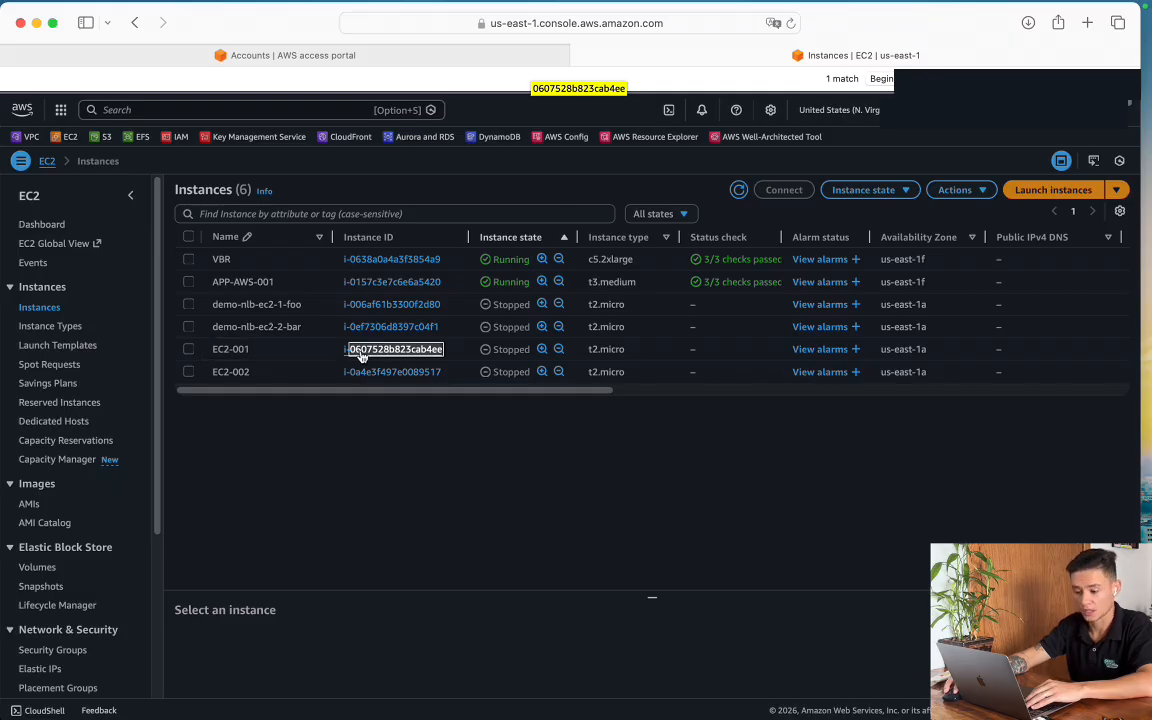
click(157, 527)
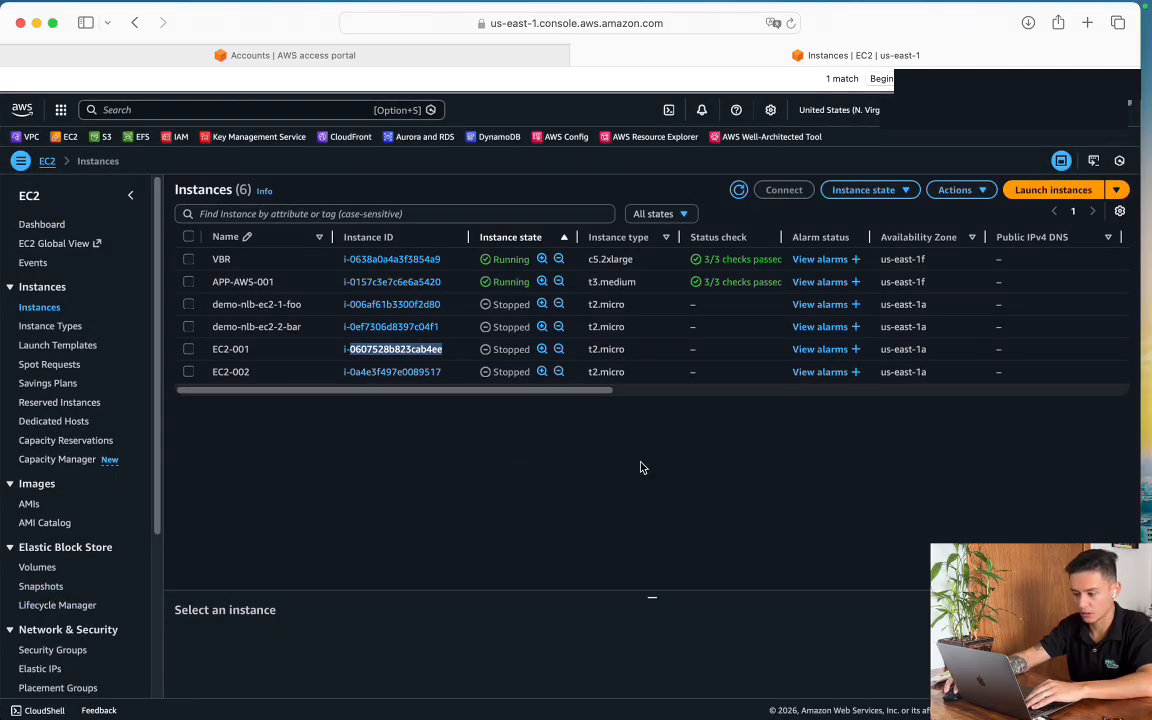
Switch to Veeam Backup and Replication and view its jobs and snapshot backups
key(super+Tab)
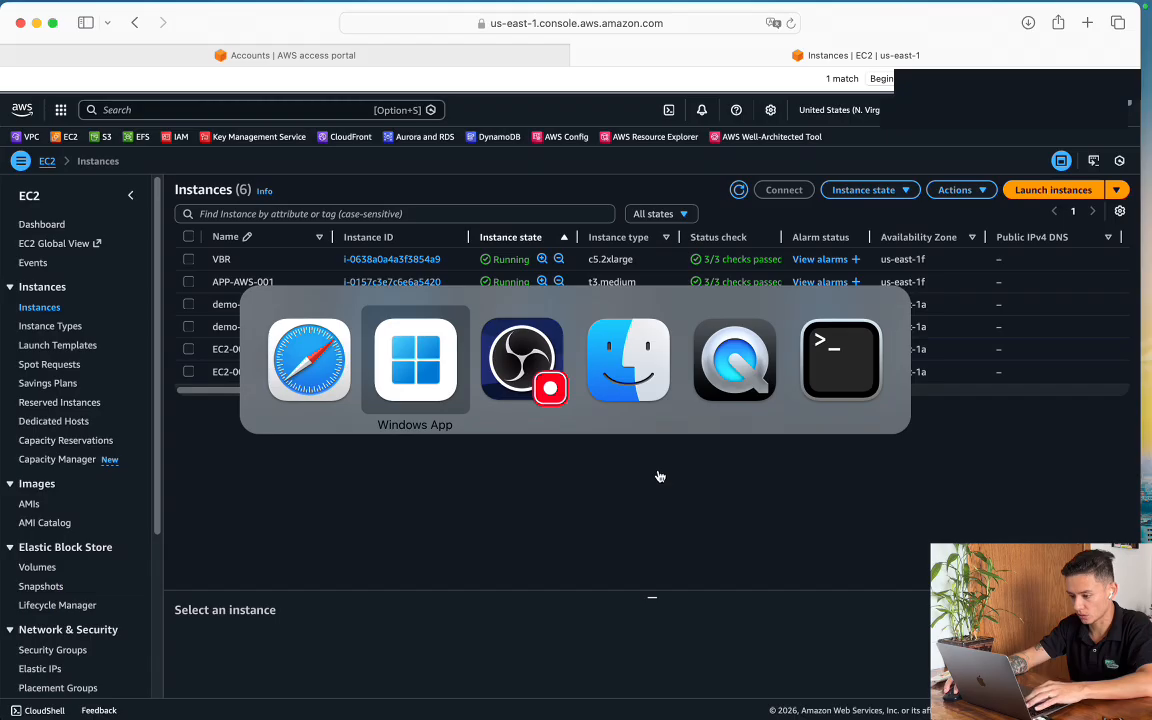
click(401, 367)
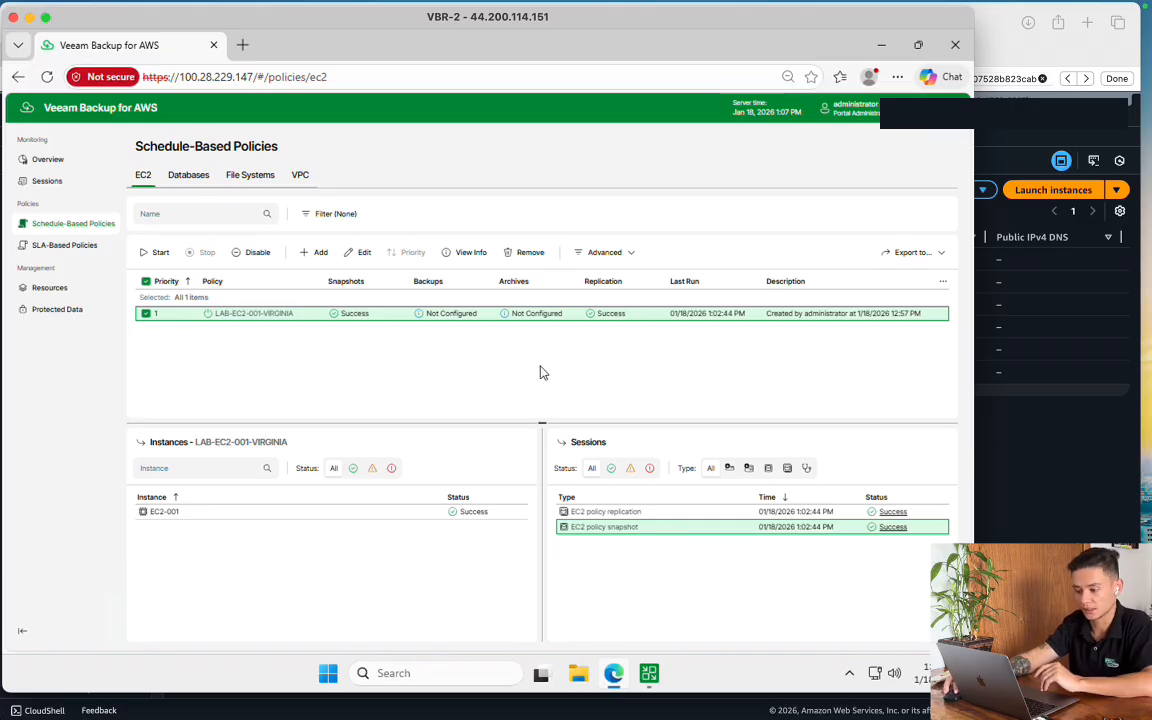
click(650, 680)
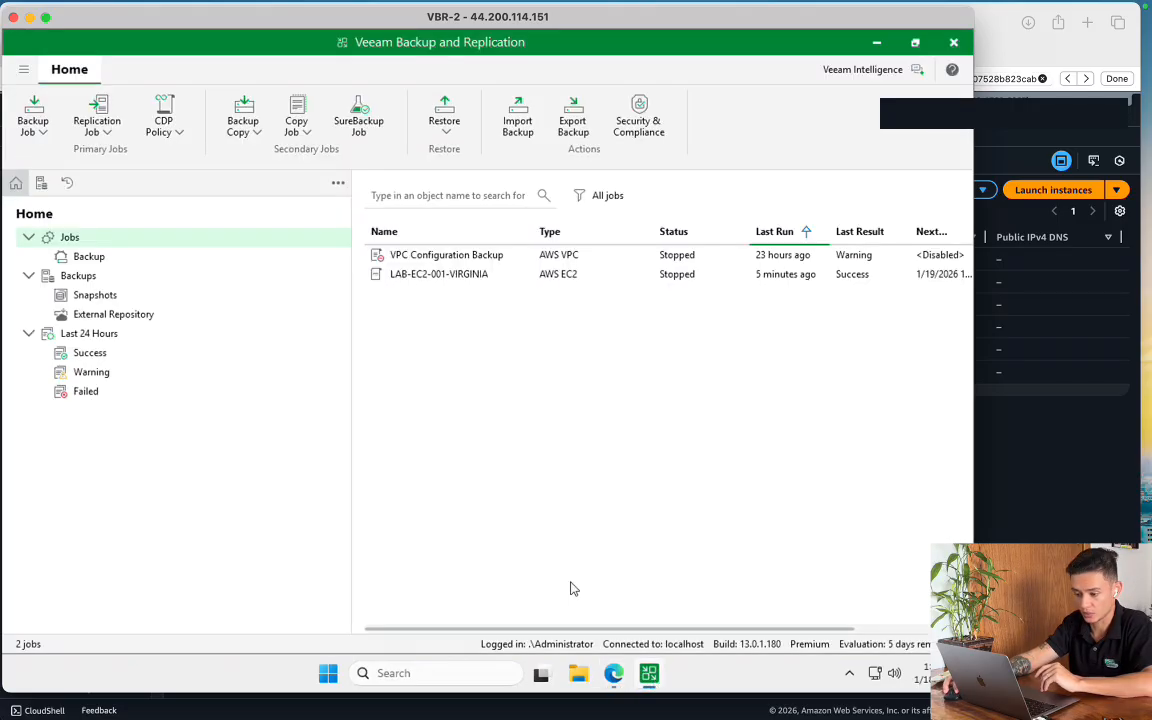
click(92, 298)
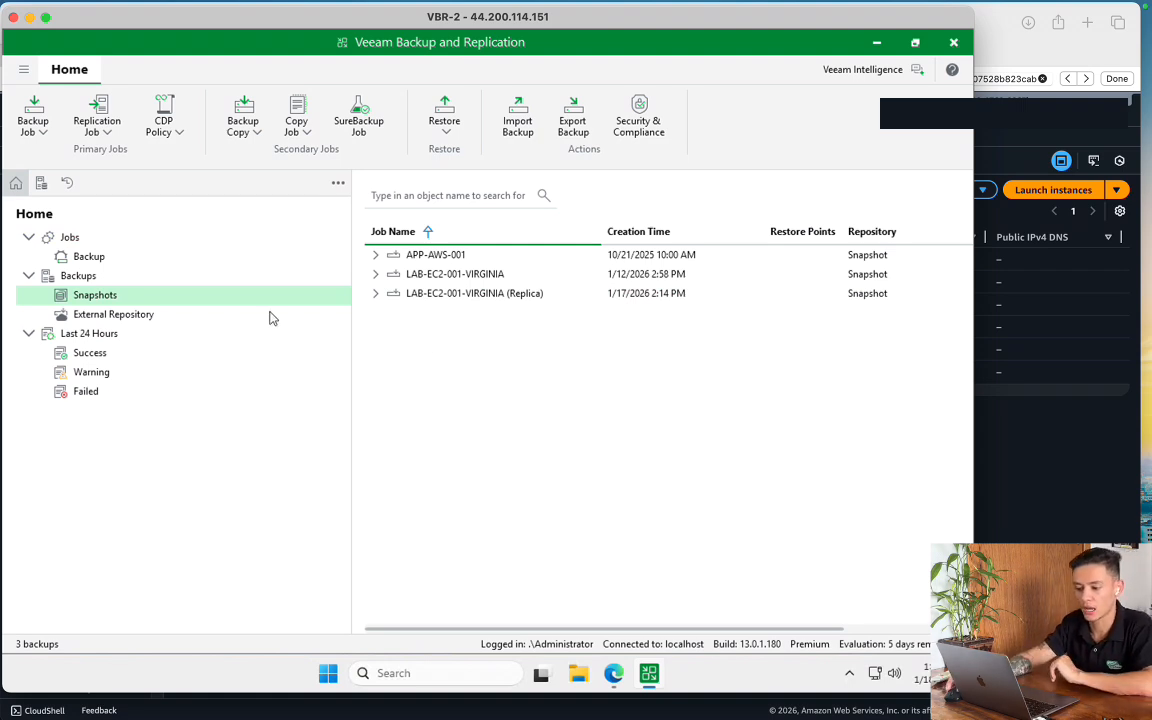
Open the LAB-EC2-001-VIRGINIA backup job for editing, then minimize the browser without changing the policy
click(128, 258)
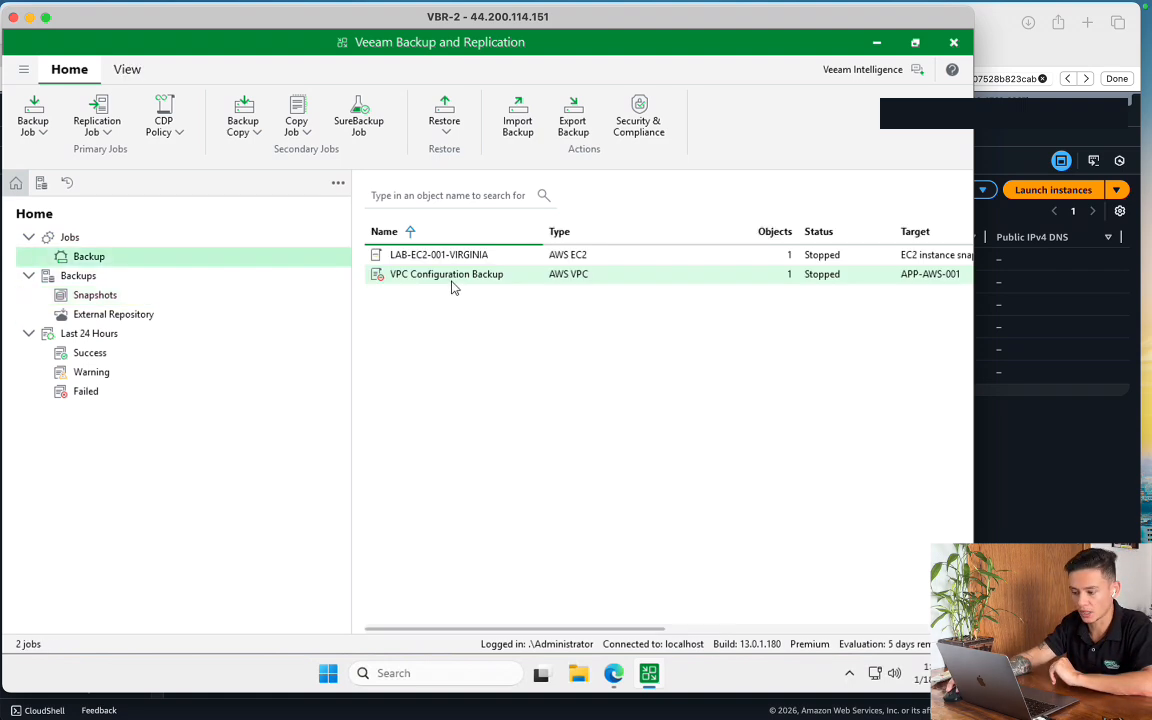
click(450, 257)
right_click(453, 262)
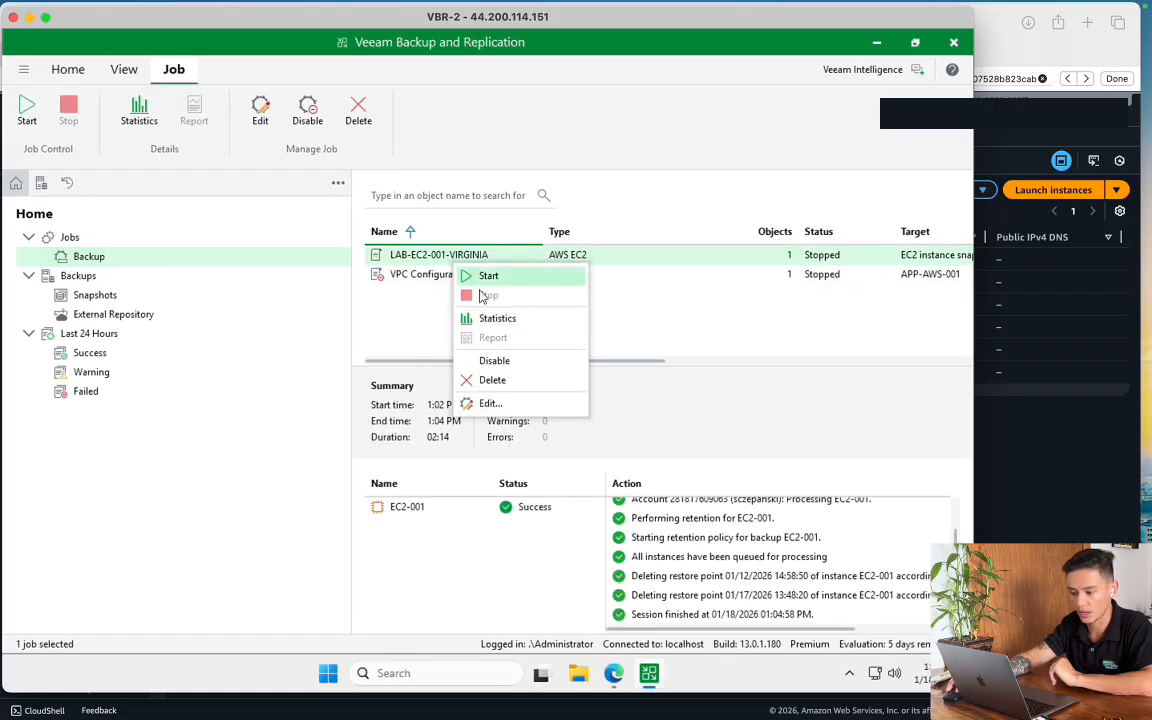
click(538, 406)
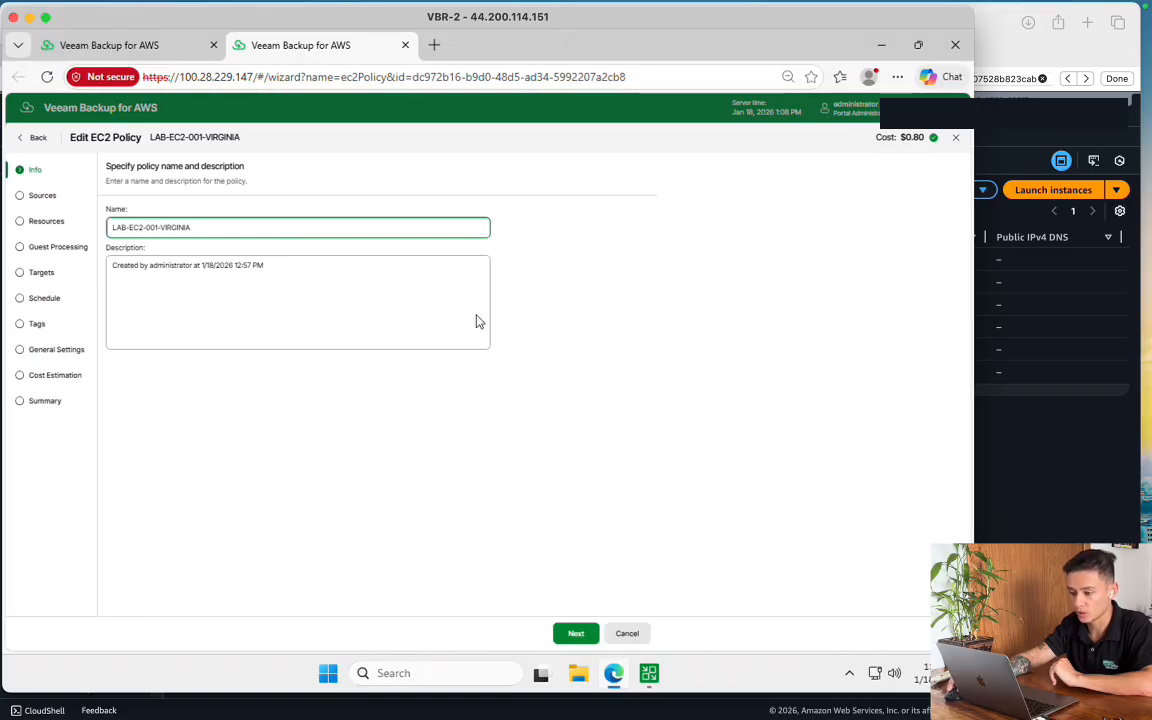
click(883, 48)
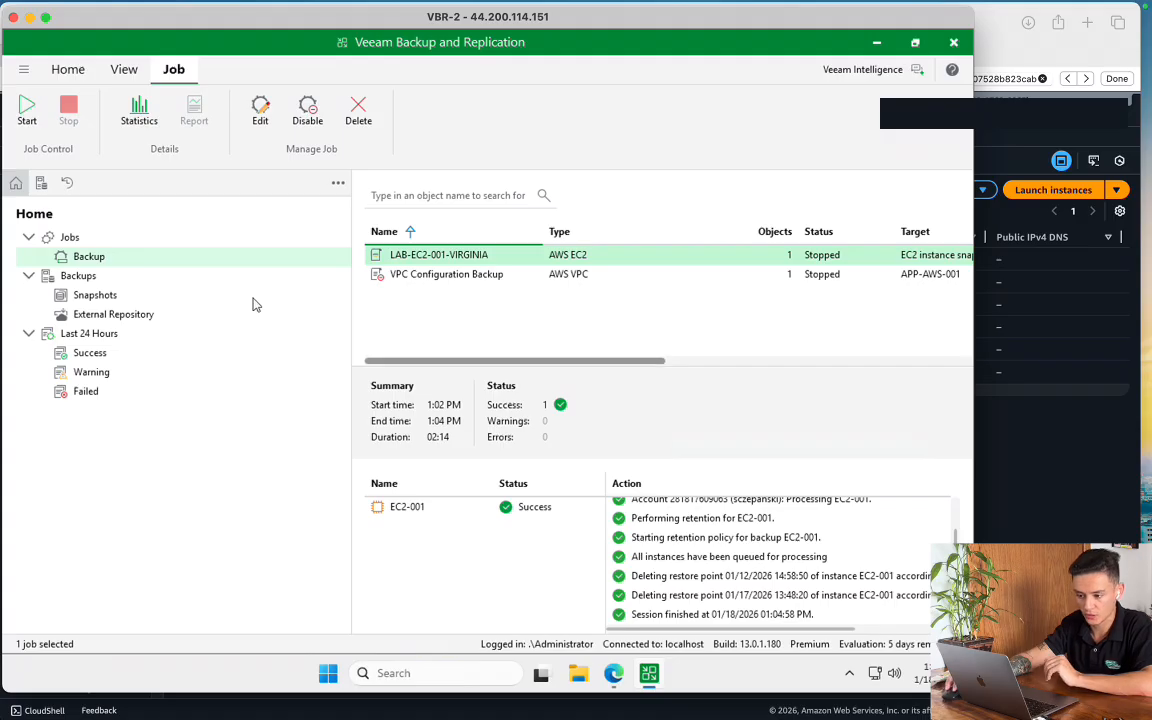
Expand the snapshot backups and examine the EC2-001 restore points under LAB-EC2-001-VIRGINIA and its replica
click(118, 302)
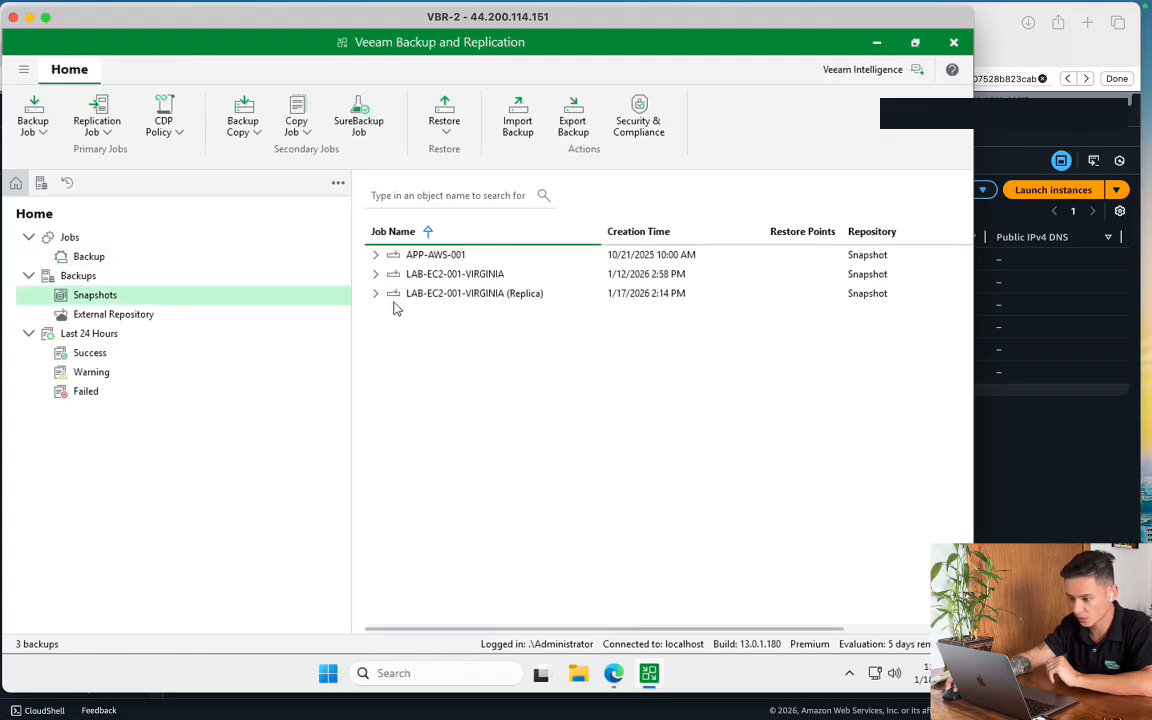
click(375, 293)
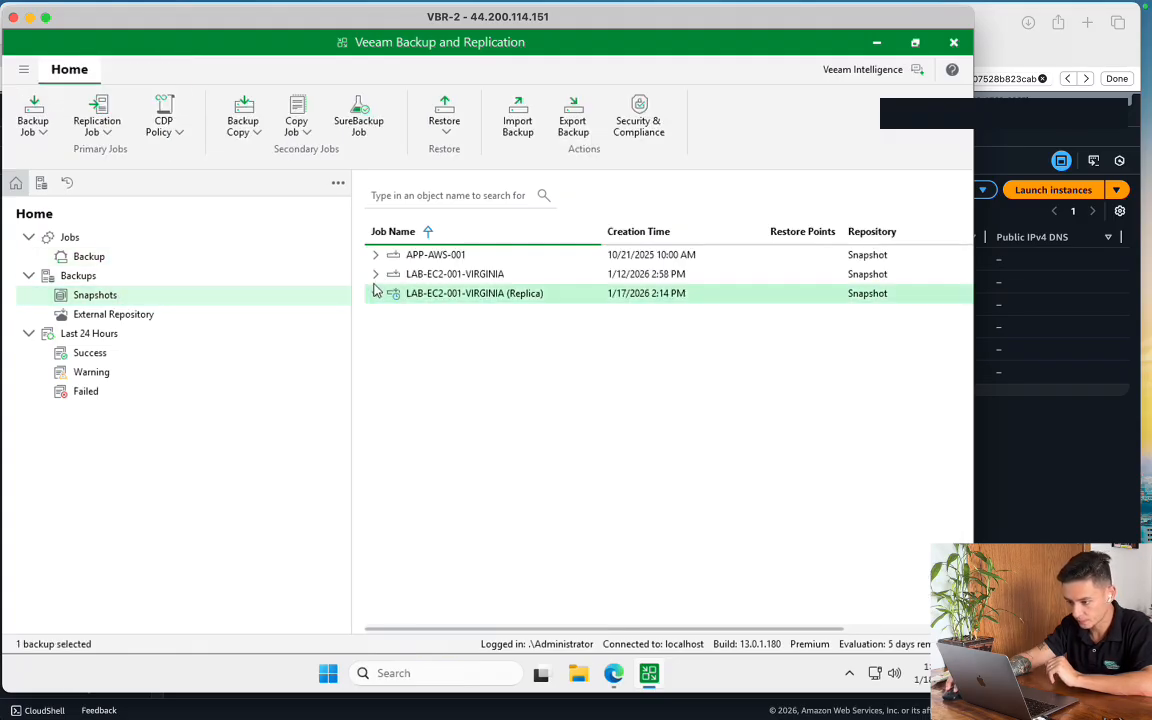
click(375, 274)
click(375, 255)
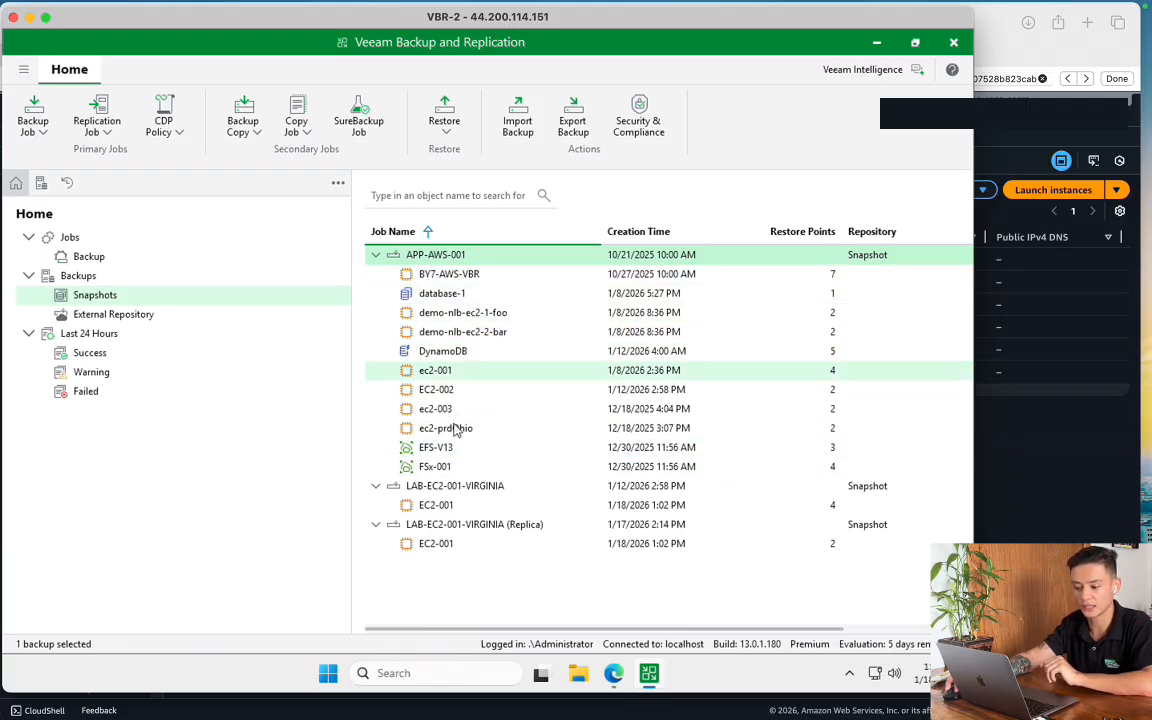
click(377, 257)
click(430, 293)
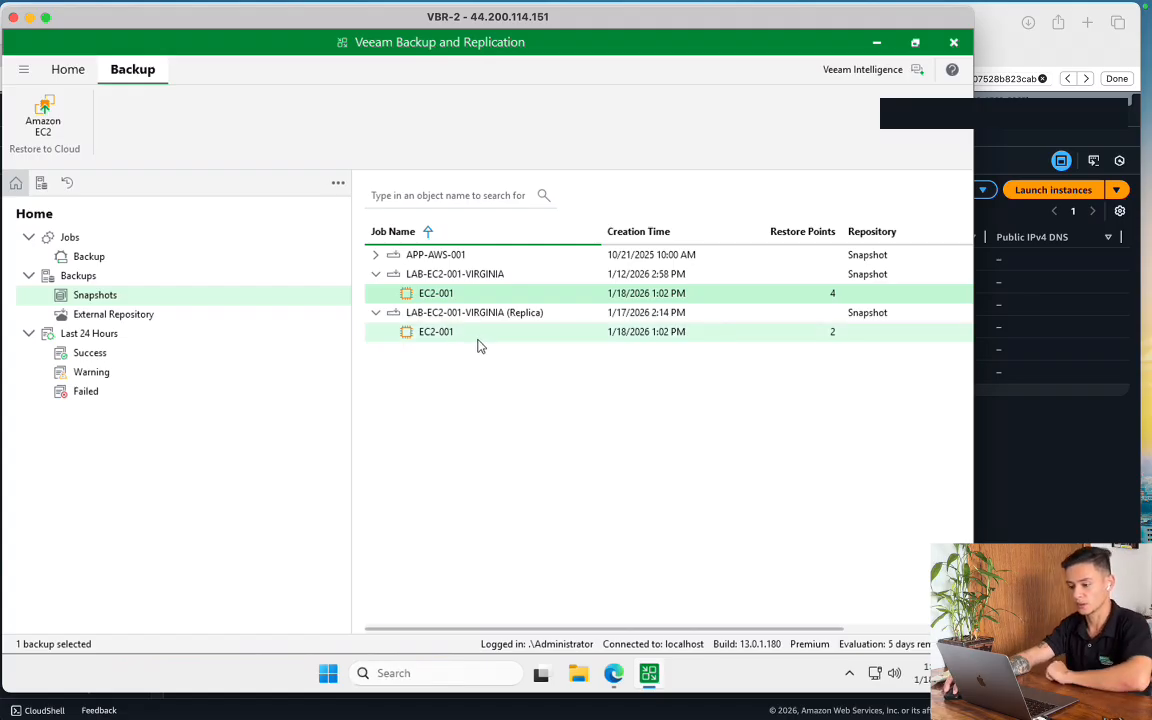
click(497, 273)
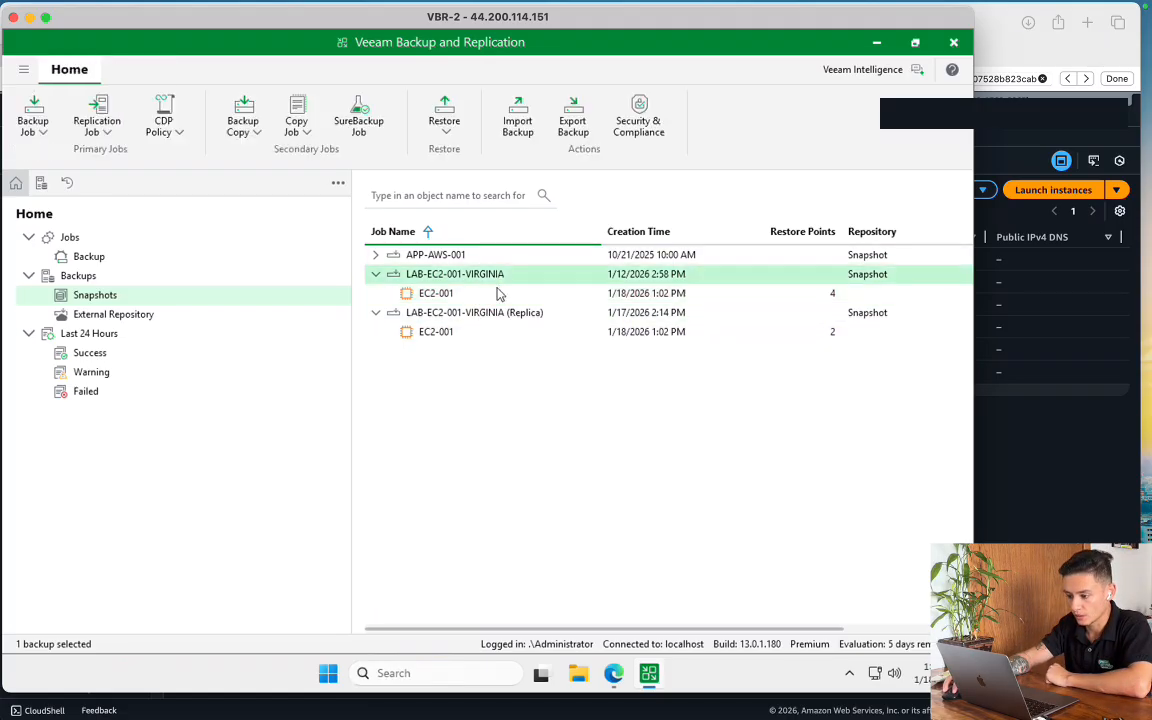
click(475, 296)
click(476, 316)
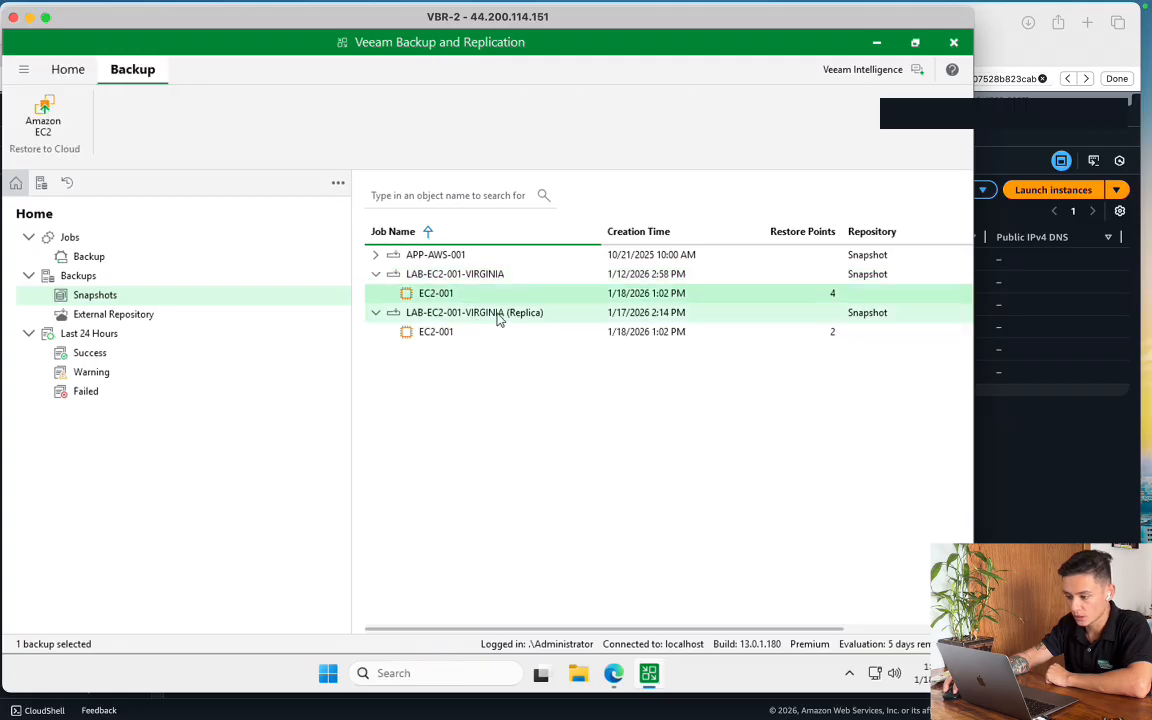
click(458, 338)
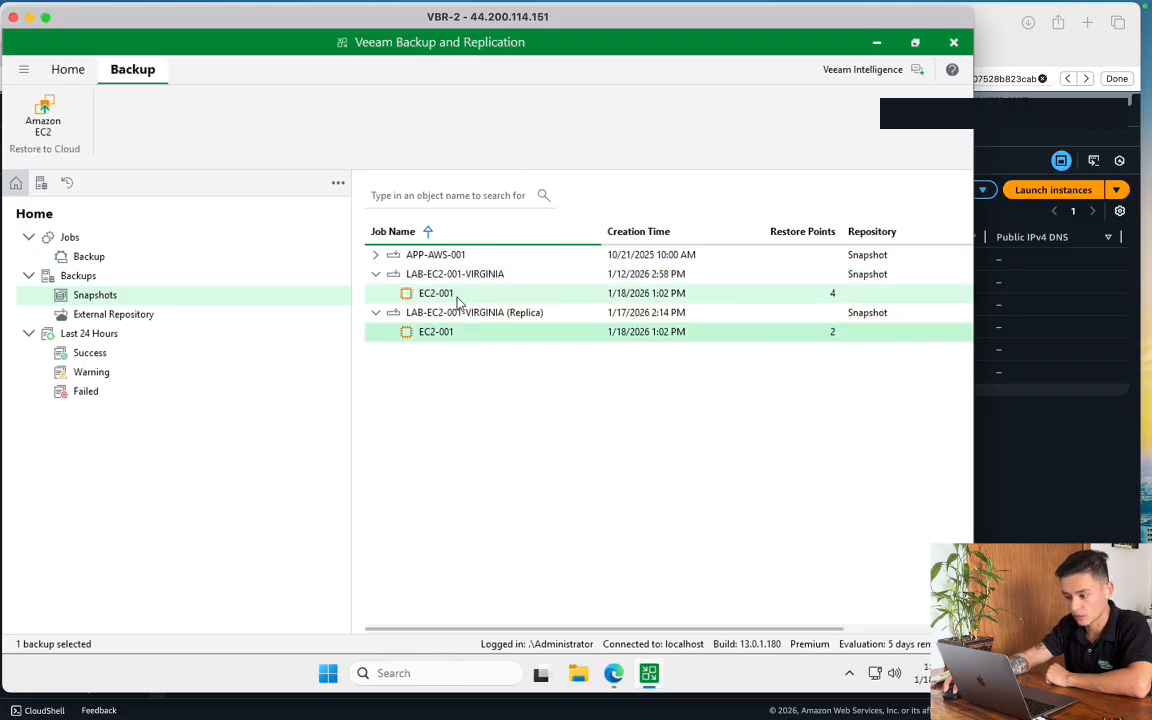
Start a restore to Amazon EC2 of EC2-001 from the LAB-EC2-001-VIRGINIA snapshots, and close the two older browser tabs
right_click(452, 296)
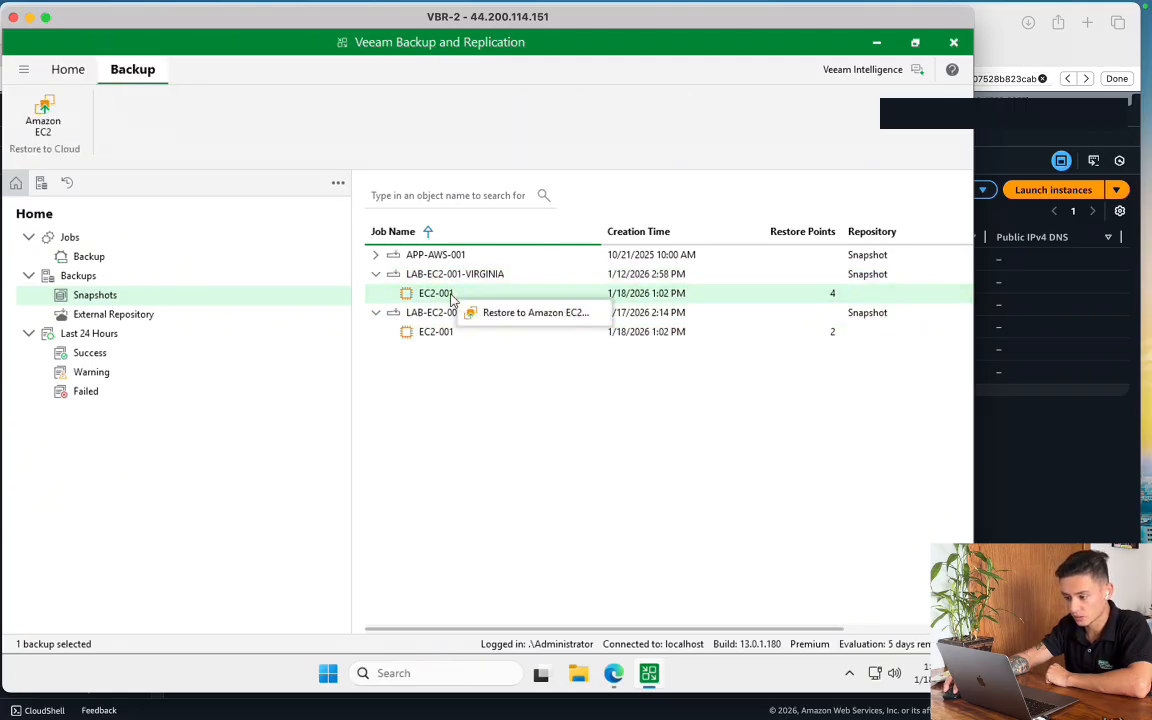
click(540, 313)
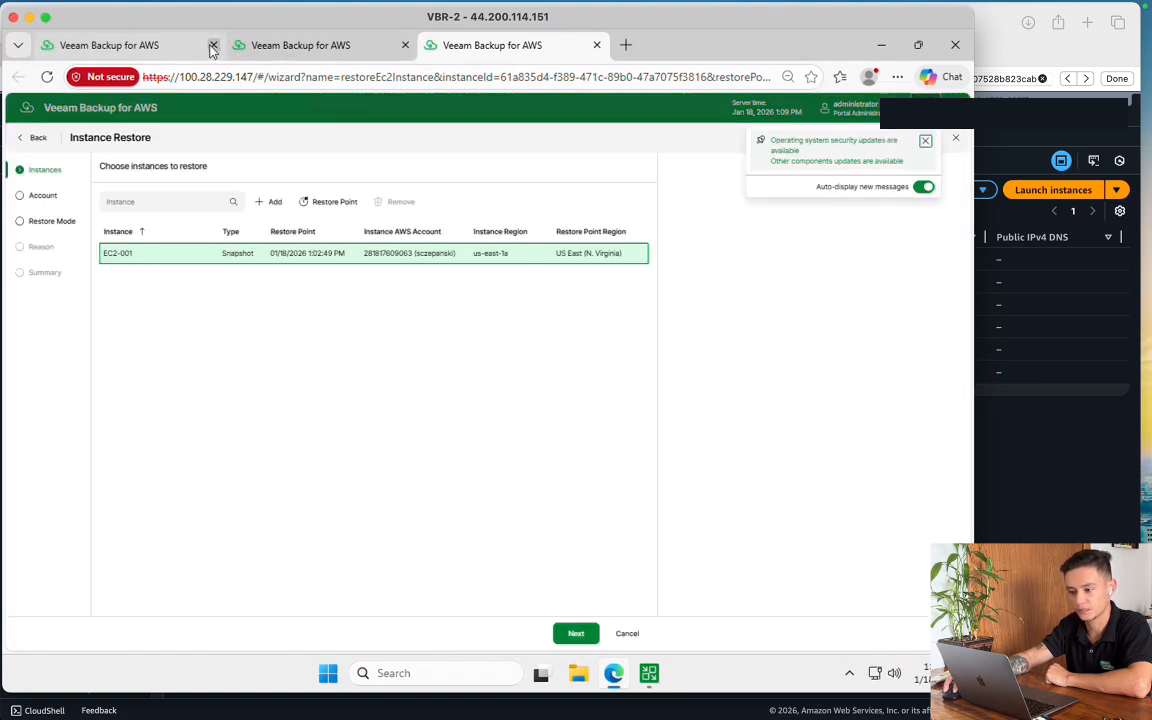
click(212, 46)
click(212, 46)
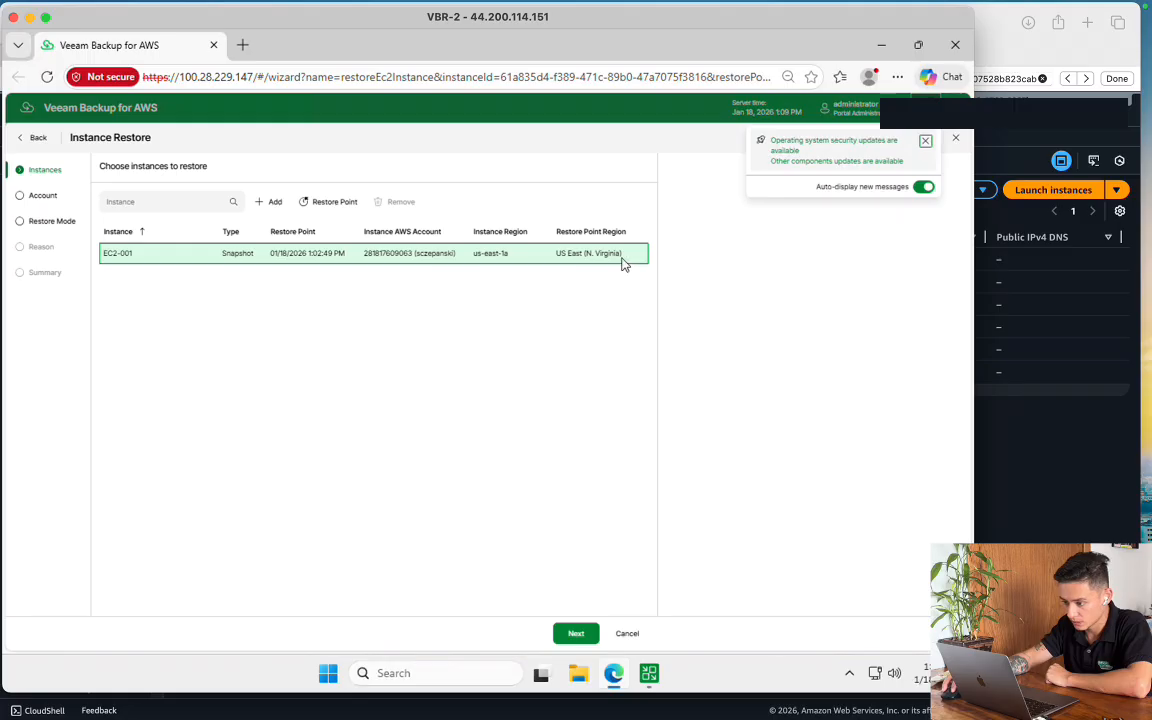
Switch to Veeam Backup and Replication and start a restore to Amazon EC2 of EC2-001 under LAB-EC2-001-VIRGINIA (Replica)
click(648, 675)
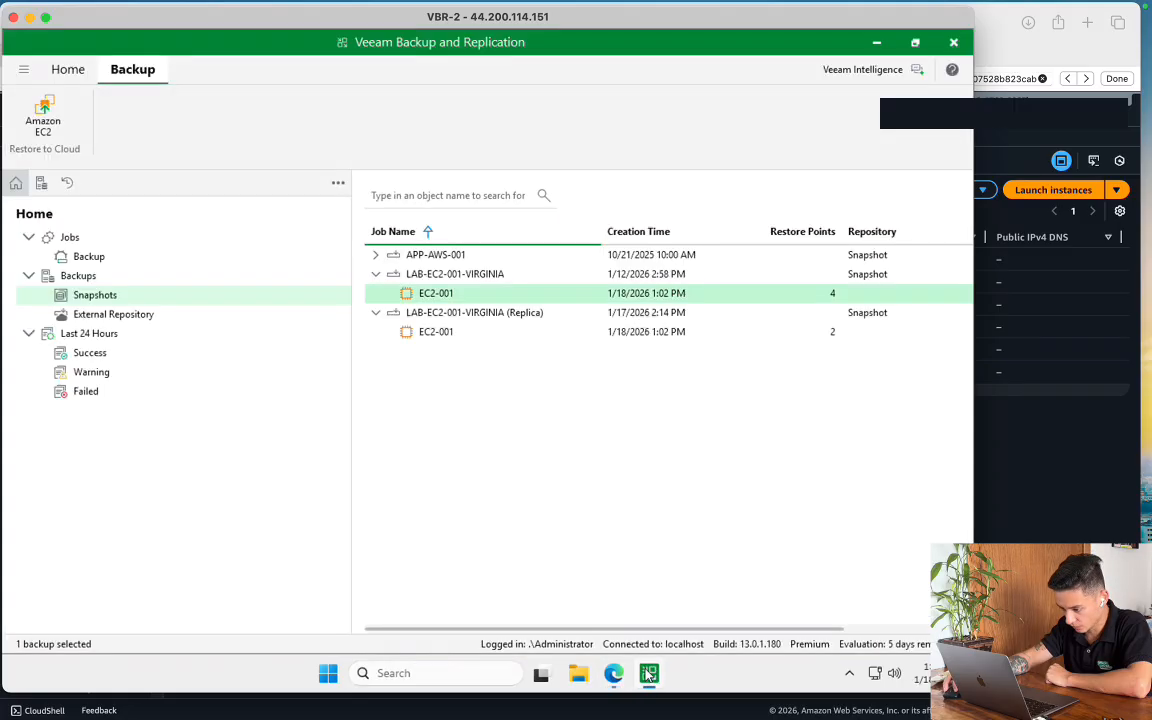
click(457, 336)
right_click(457, 336)
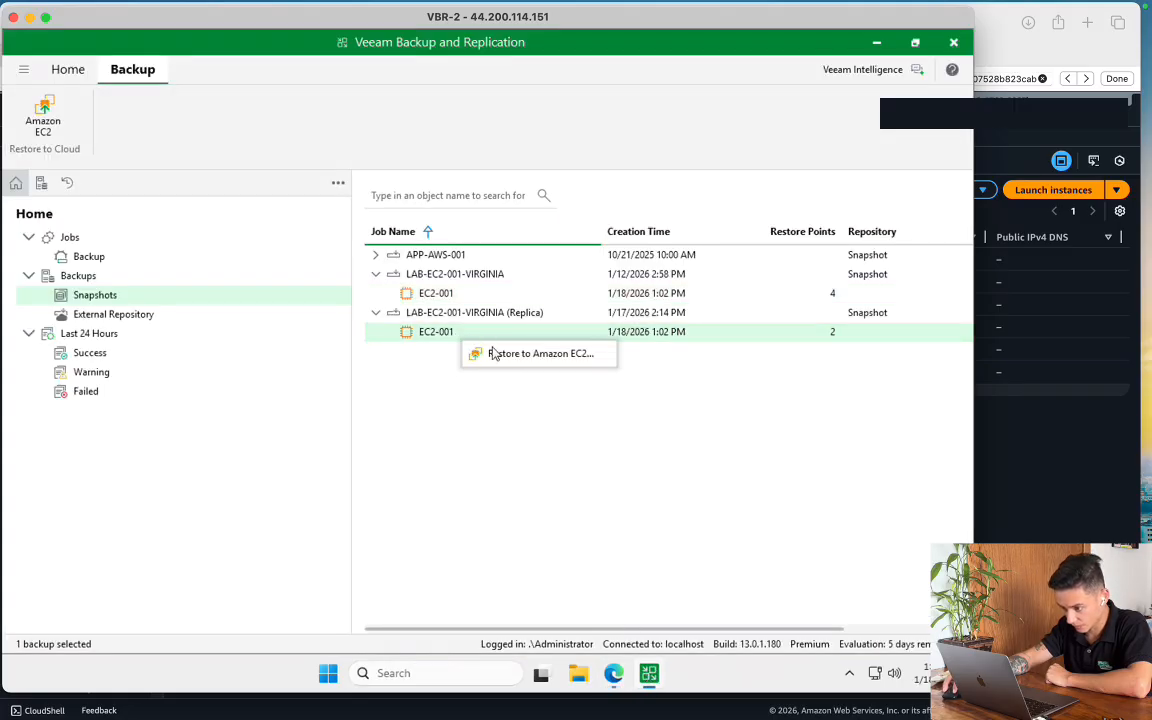
click(496, 353)
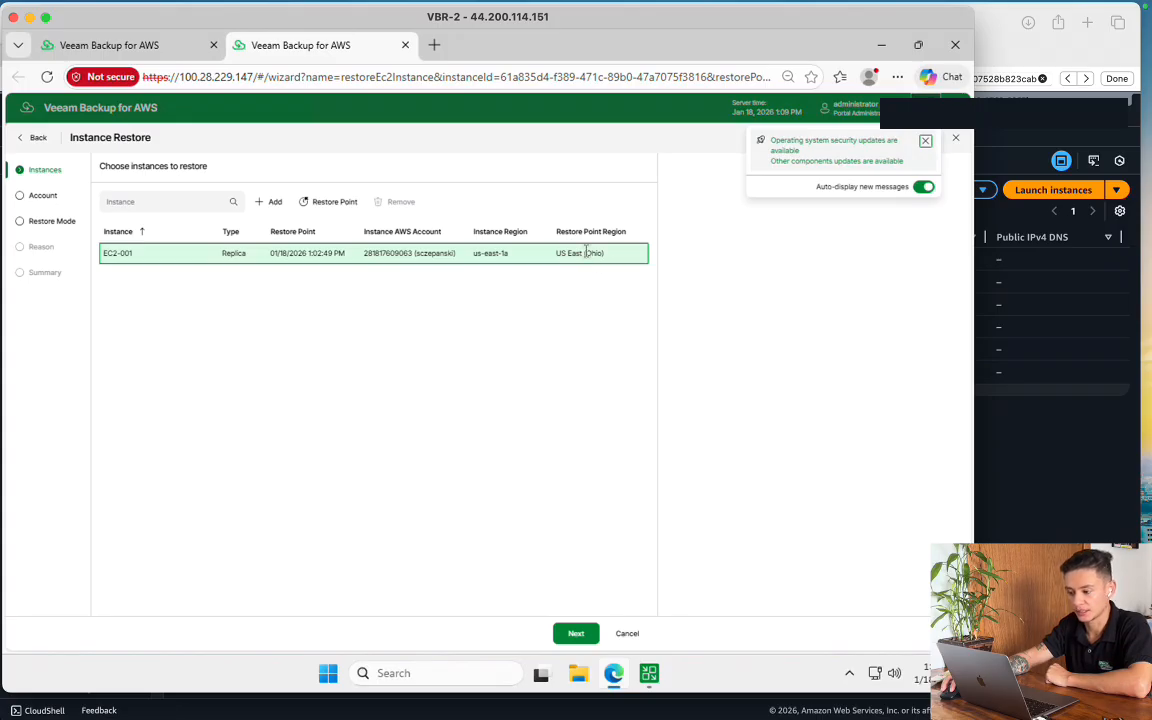
Compare the restore point regions of the snapshot and replica restores, and close the snapshot restore tab
click(166, 55)
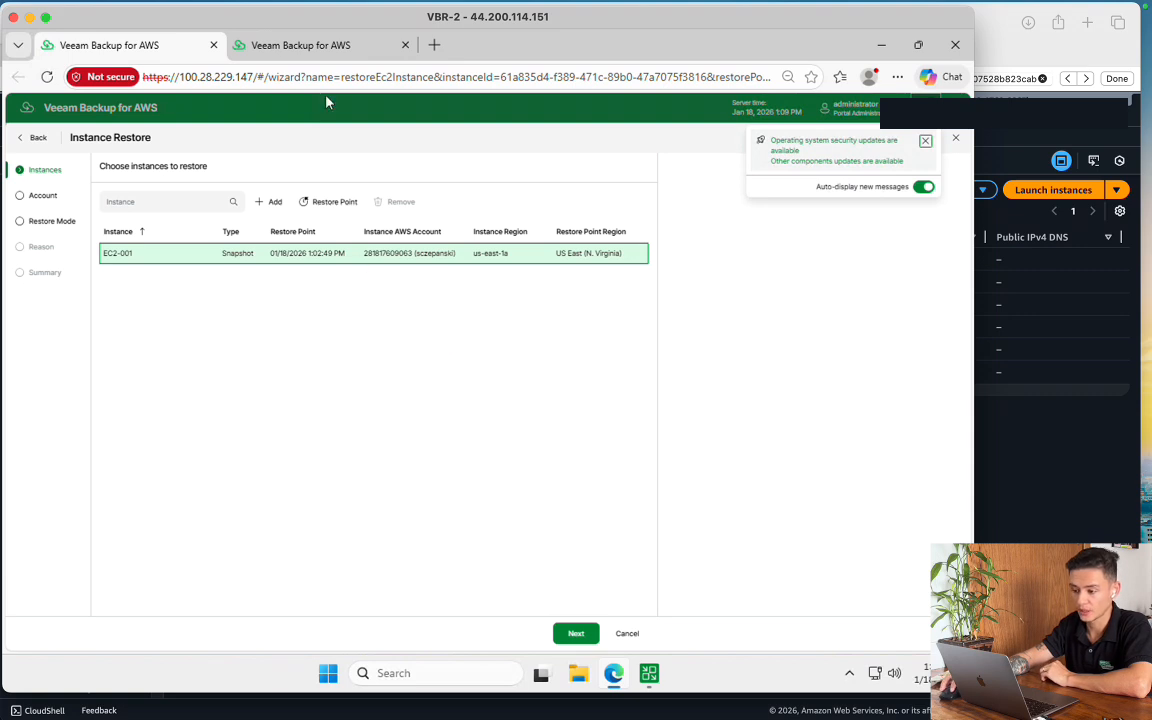
click(300, 50)
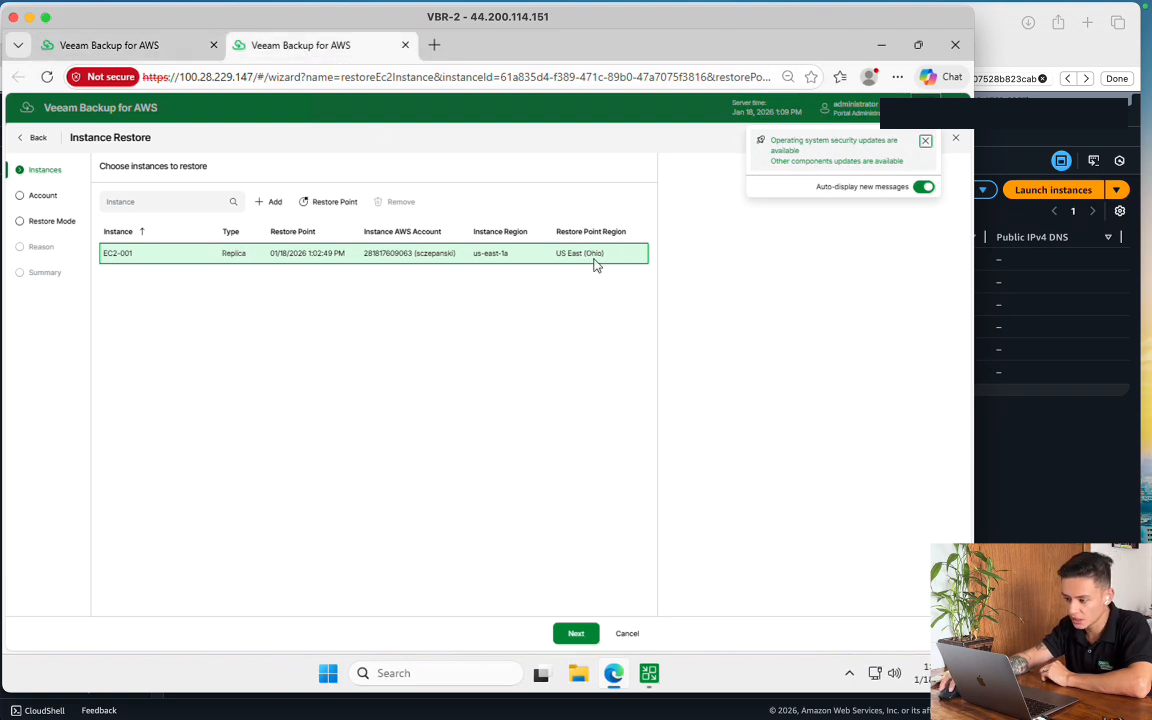
click(190, 46)
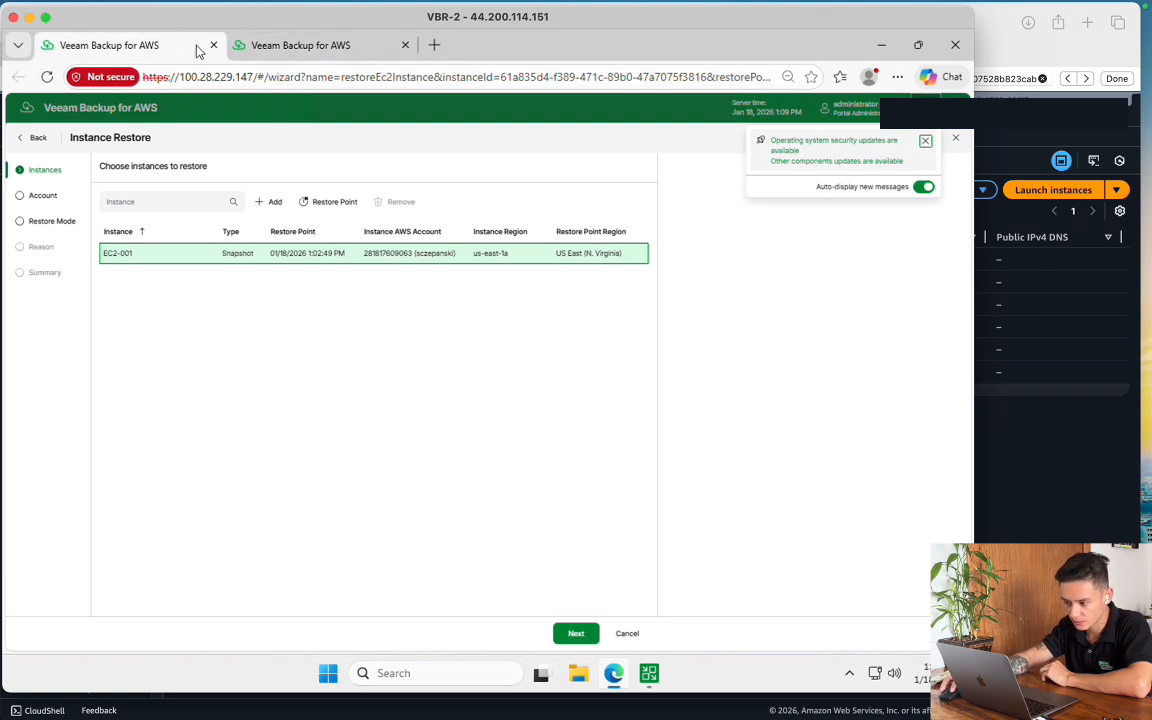
click(298, 46)
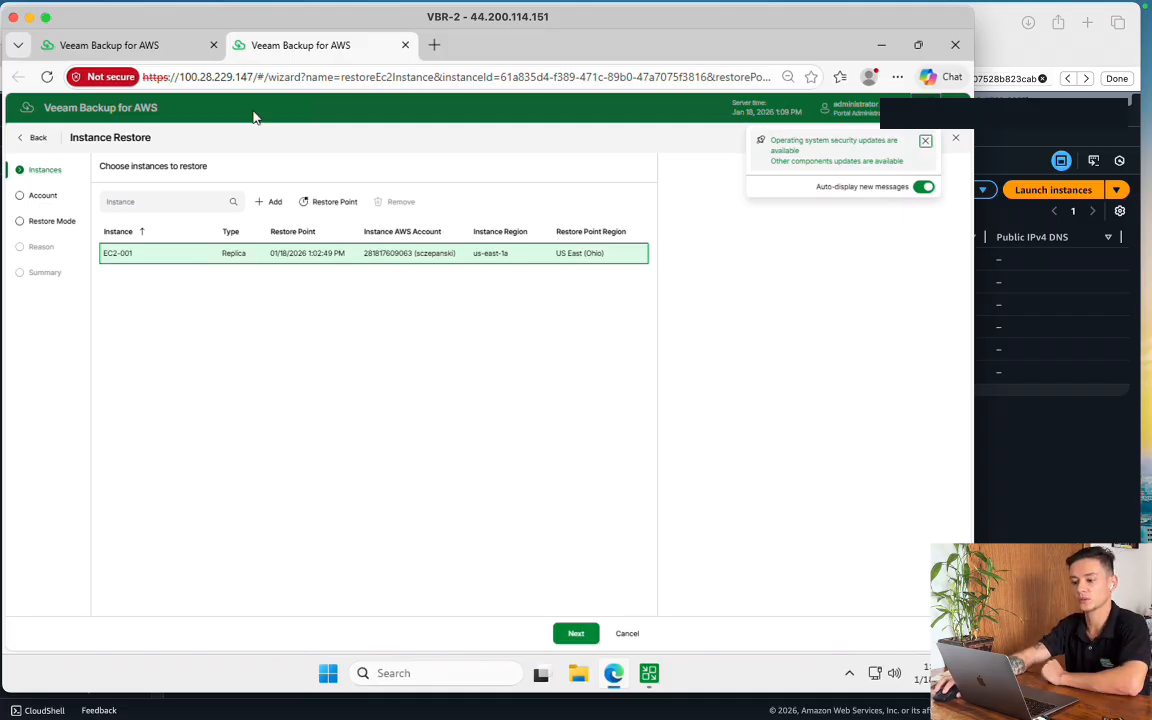
click(213, 45)
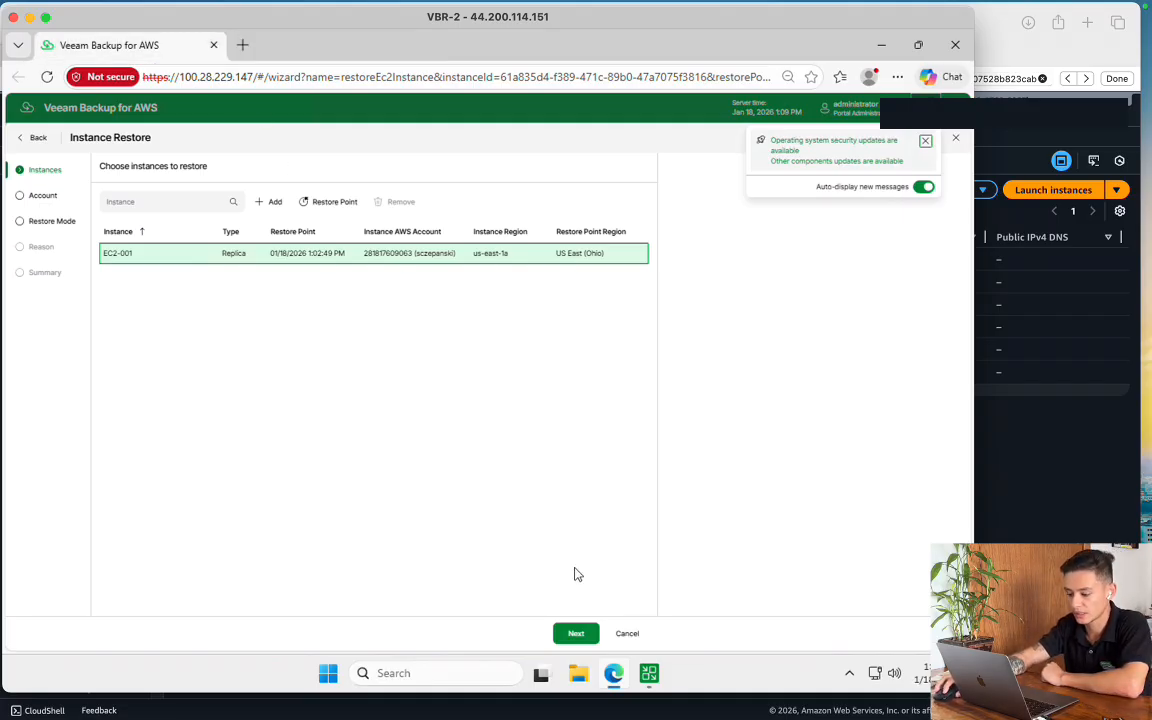
Keep the AdminService IAM role and set the restore mode to a new location in US West (N. California)
click(576, 634)
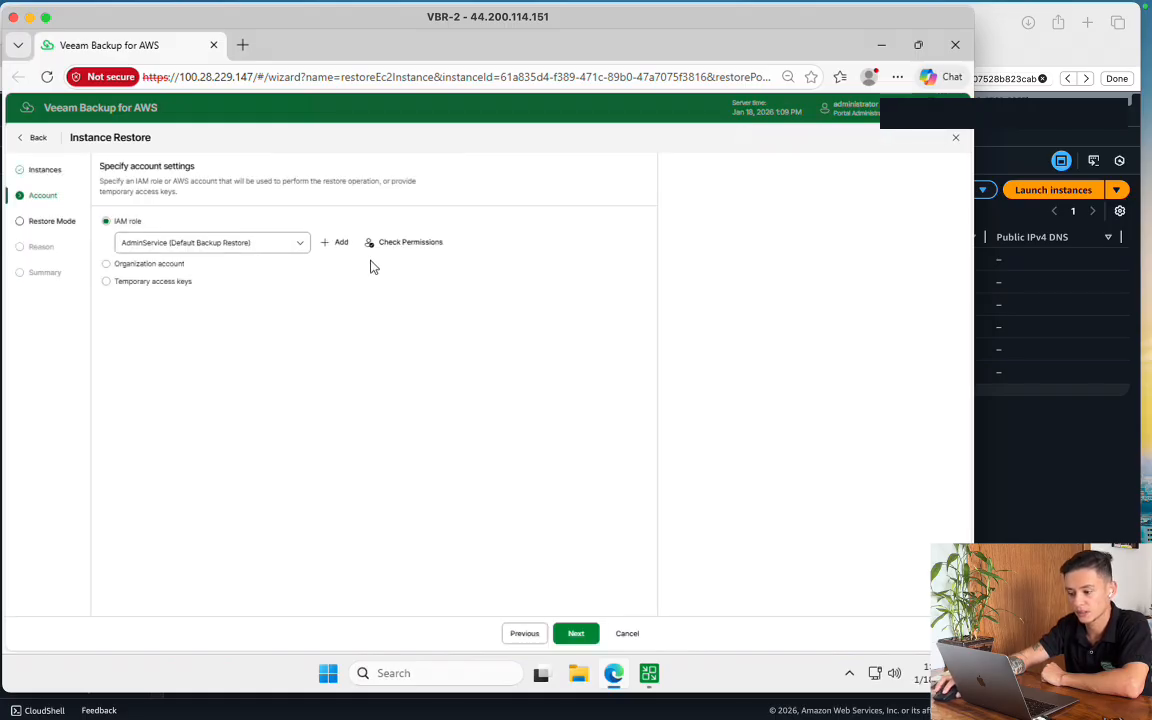
click(577, 640)
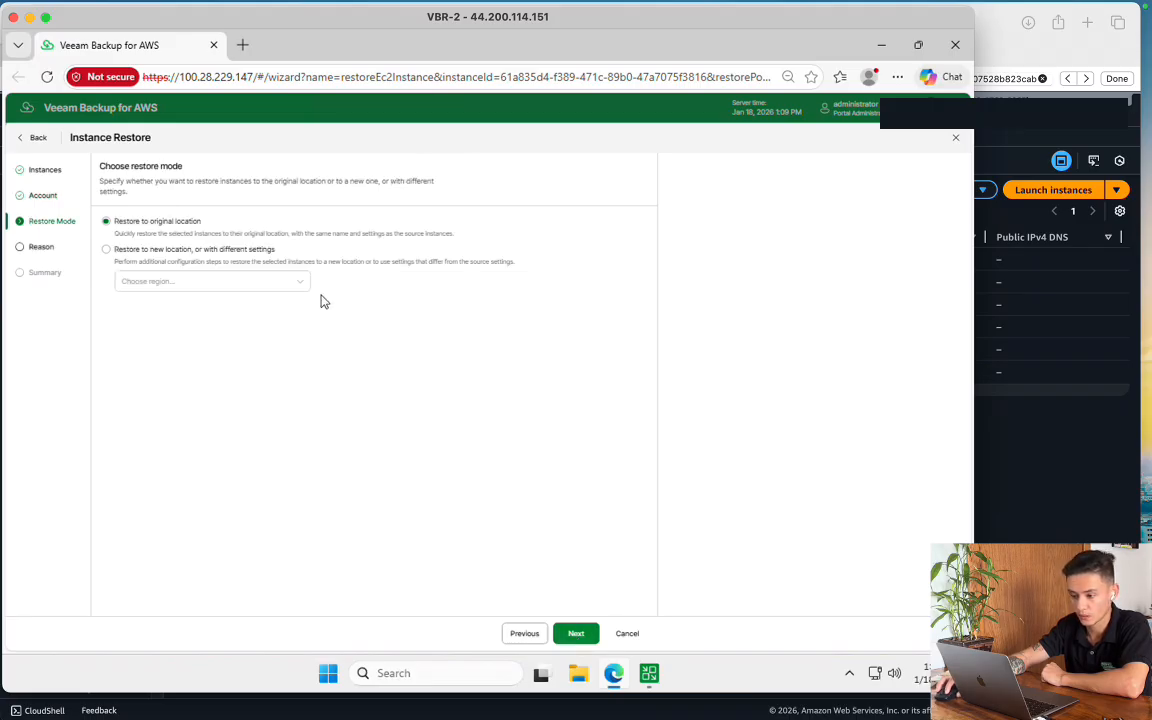
click(231, 255)
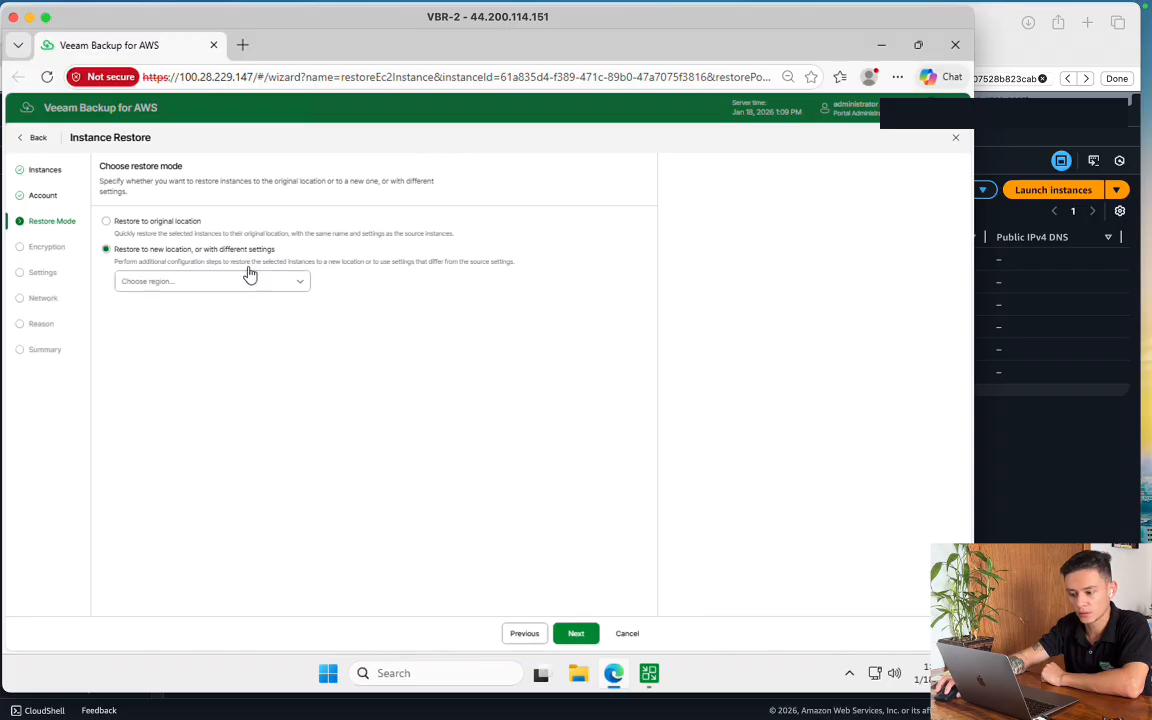
click(256, 289)
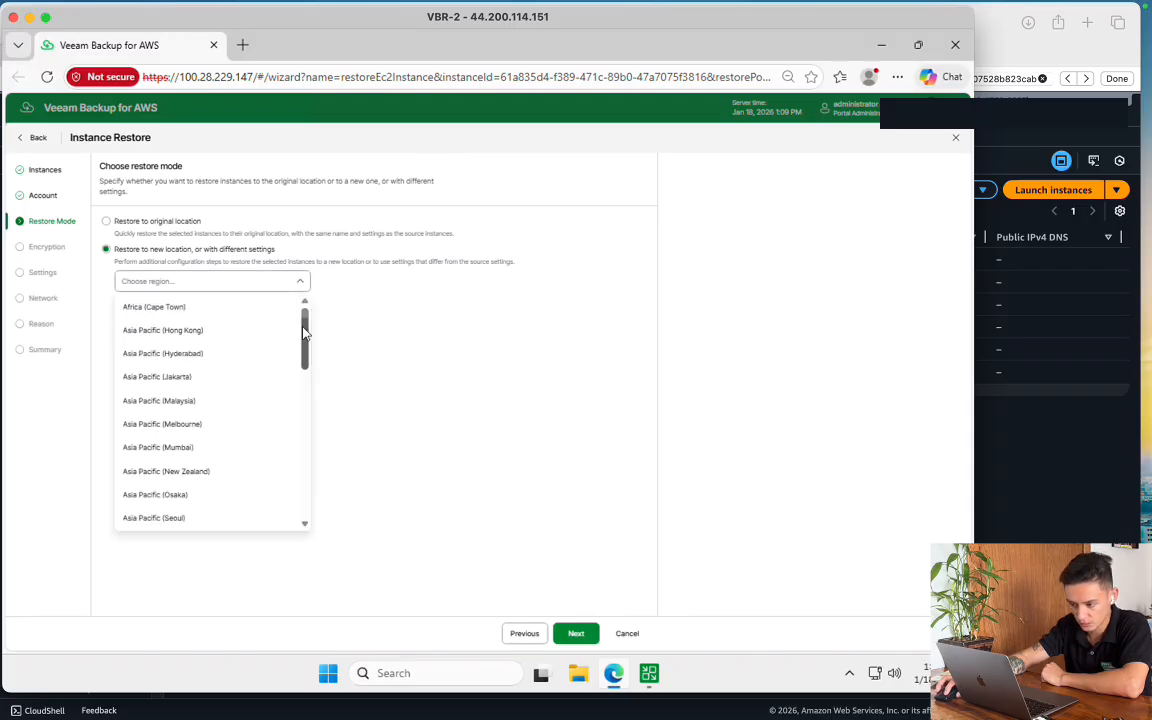
drag(315, 376, 304, 500)
click(218, 497)
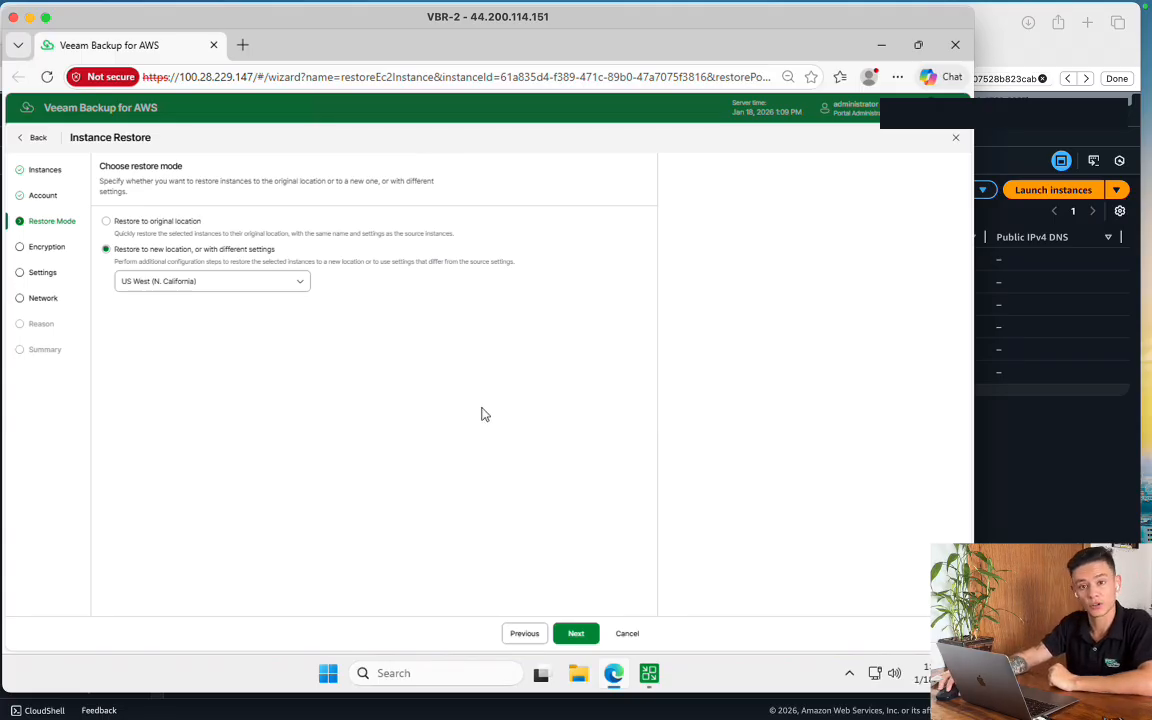
click(585, 633)
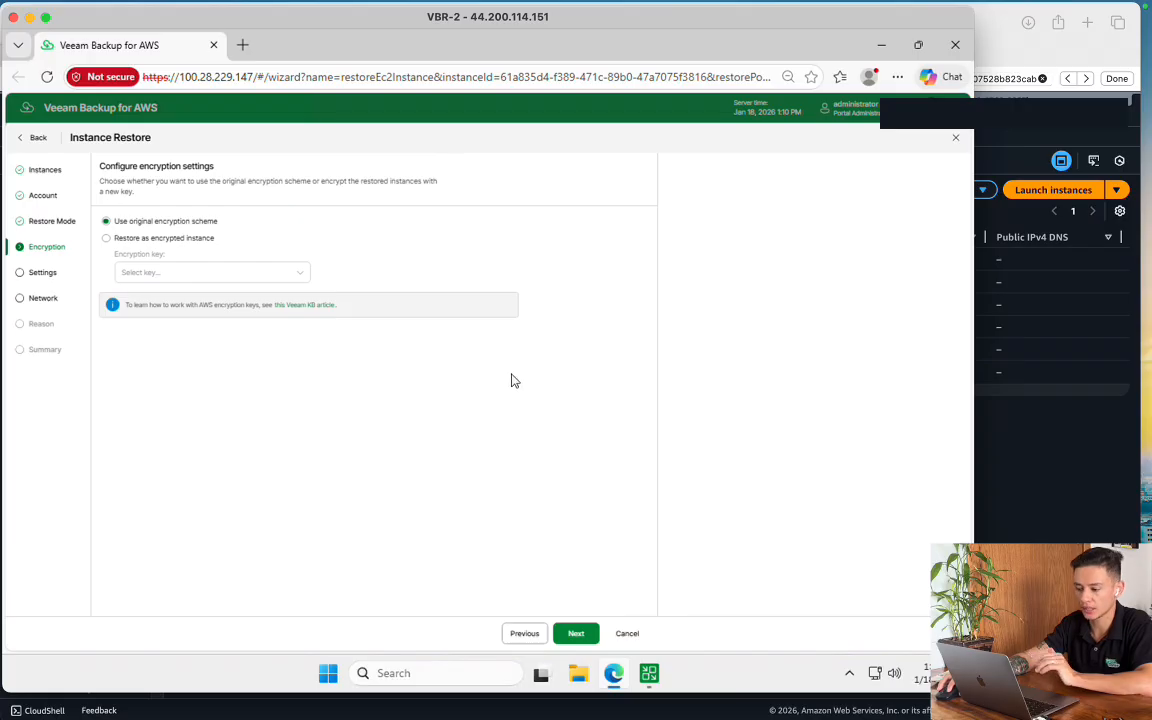
Keep the original encryption scheme and accept the existing restore settings for EC2-001
click(578, 633)
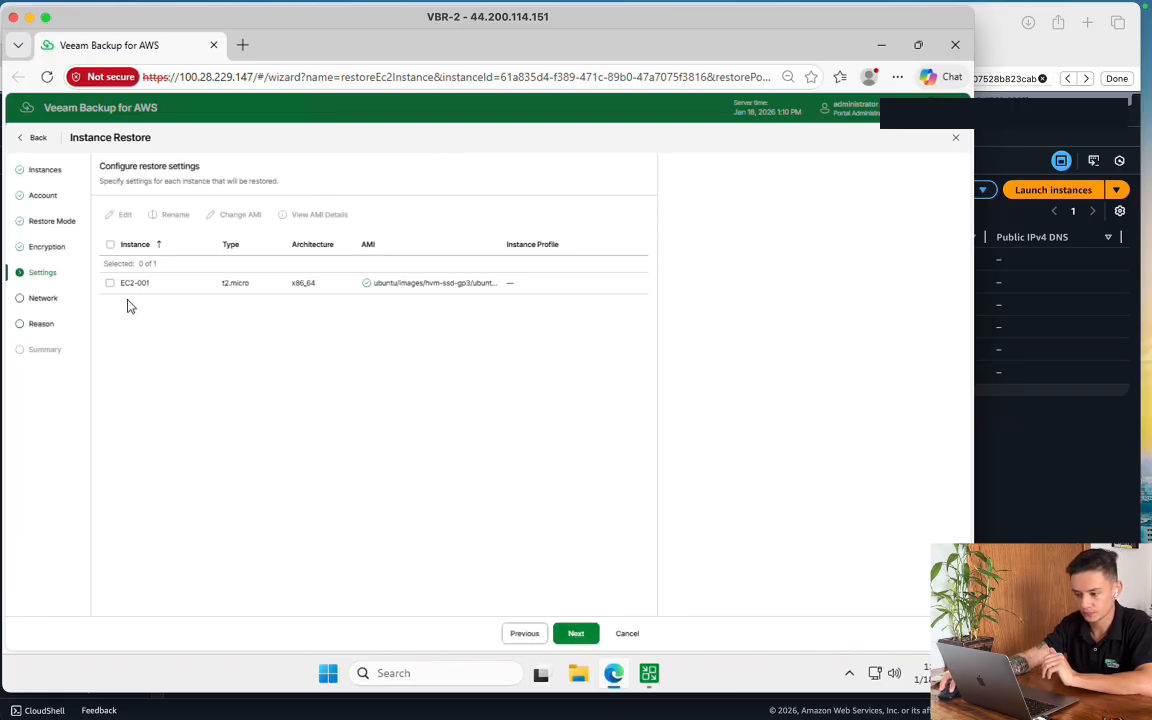
click(137, 284)
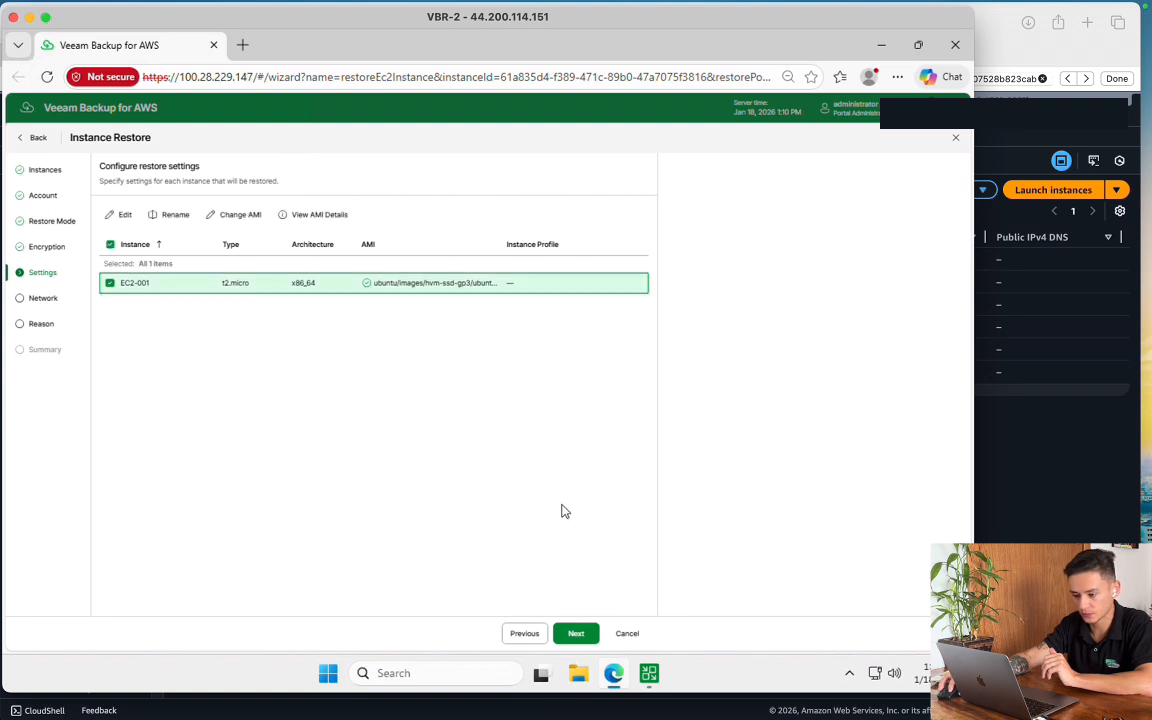
click(576, 633)
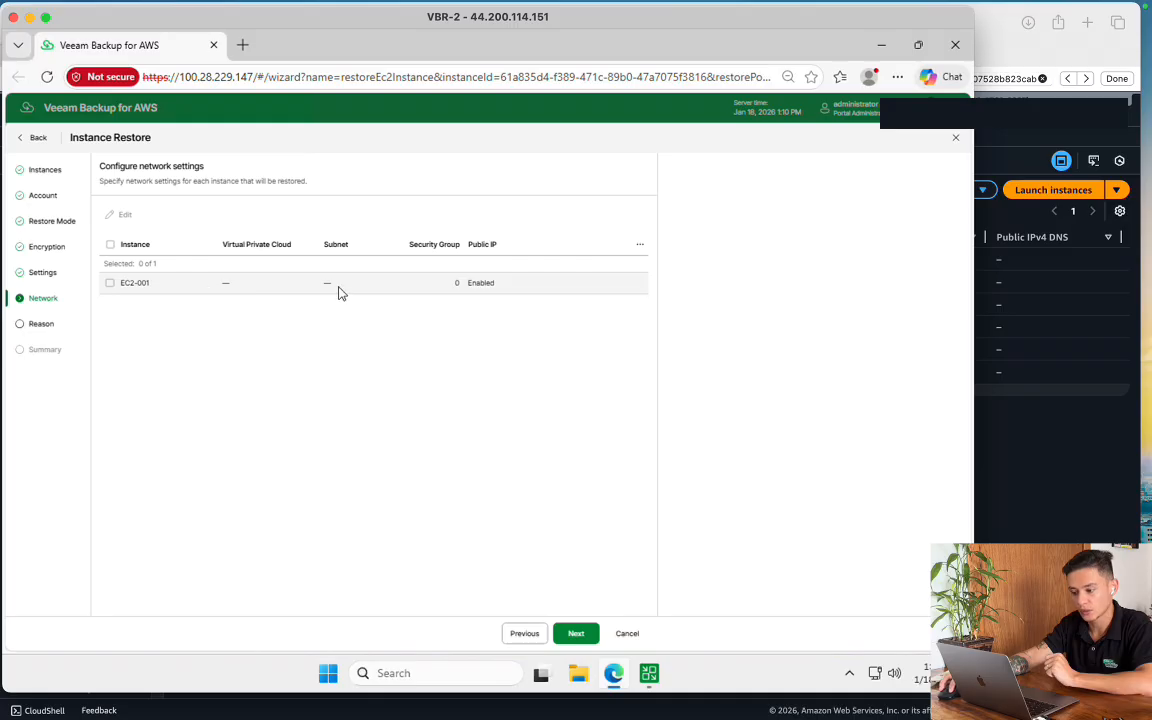
Edit EC2-001's network settings to use the VPC - RESTORE VPC and its 10.0.0.0/24 subnet in us-west-1a
click(110, 246)
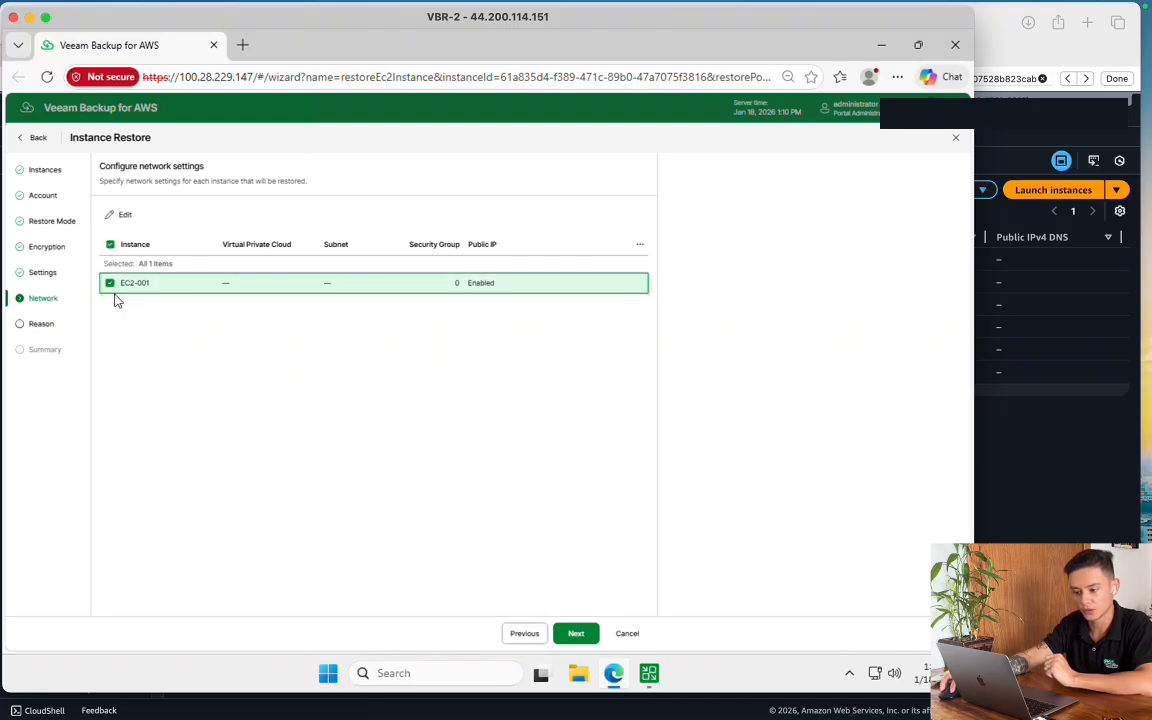
click(117, 214)
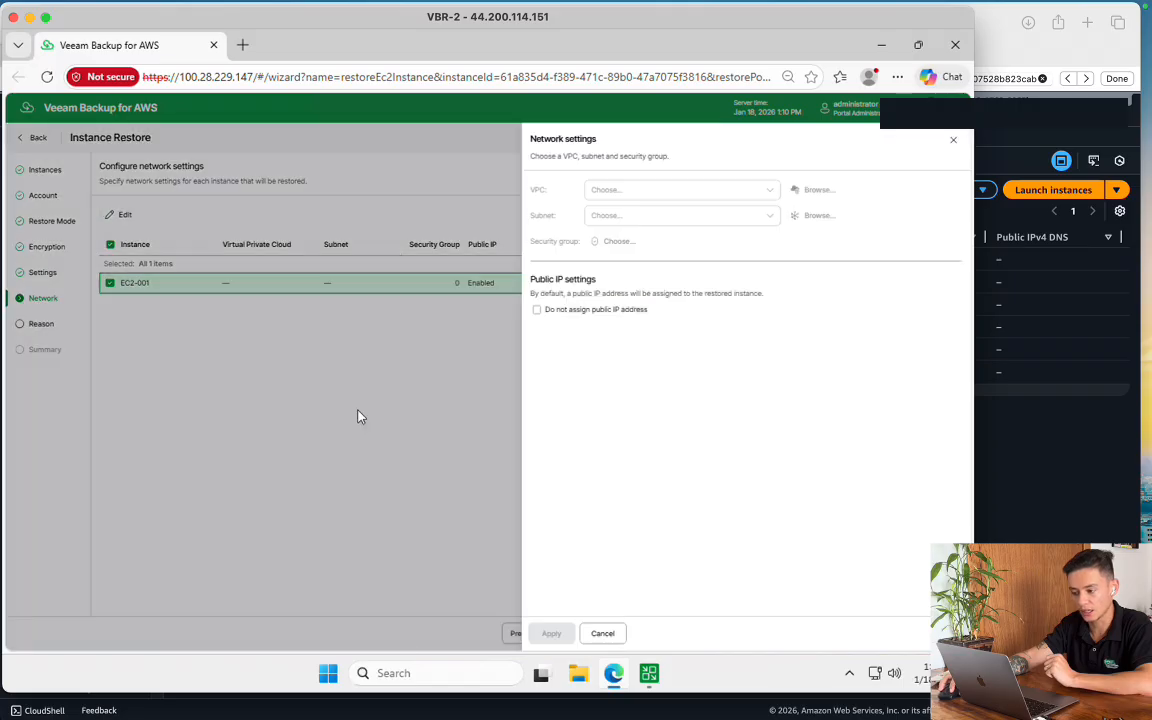
click(673, 193)
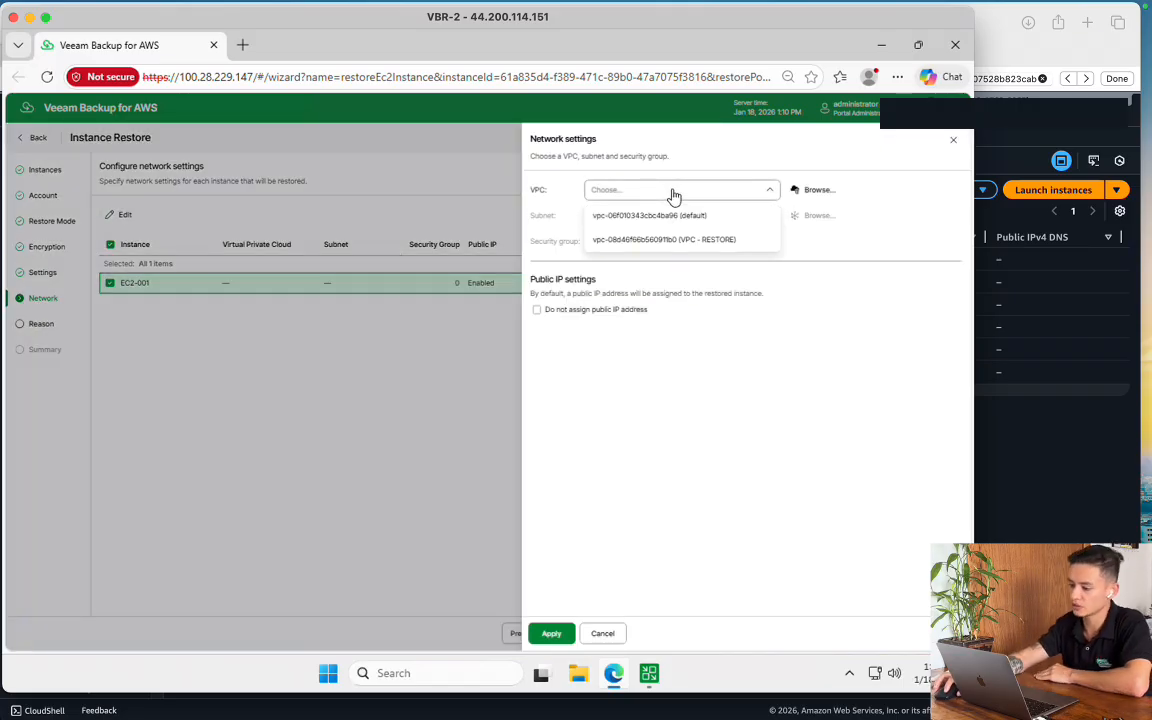
click(743, 245)
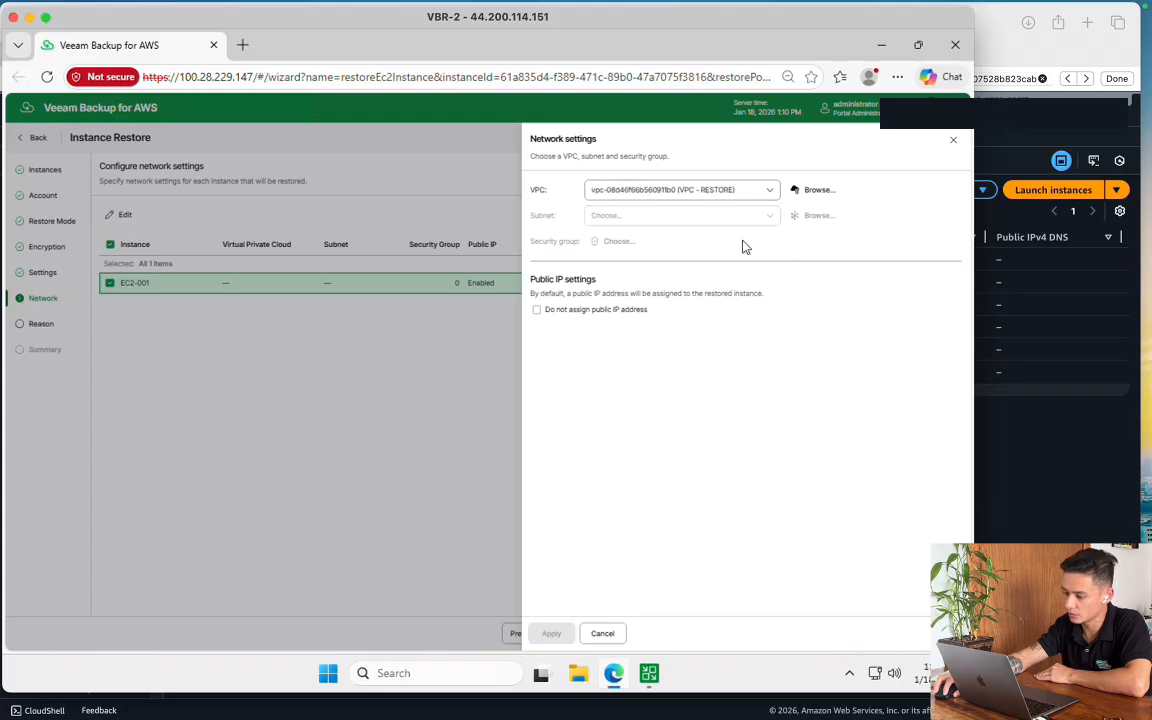
click(745, 220)
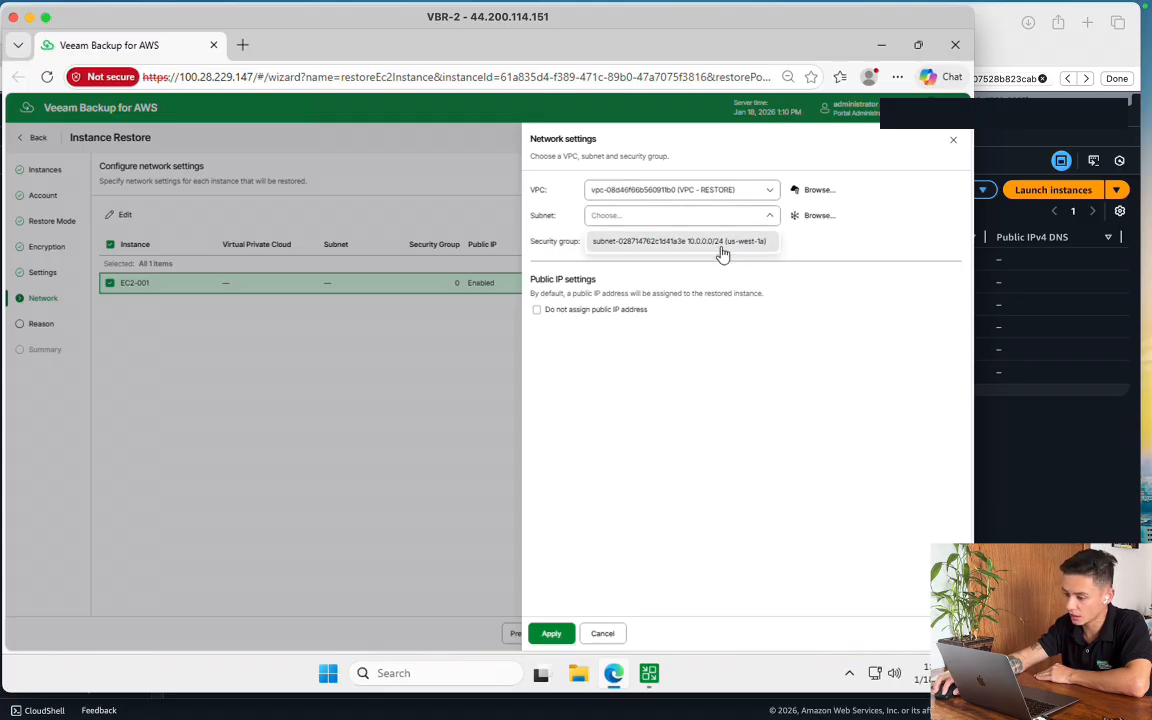
click(720, 243)
Assign the SG-RESTORE security group to the restored instance
click(611, 243)
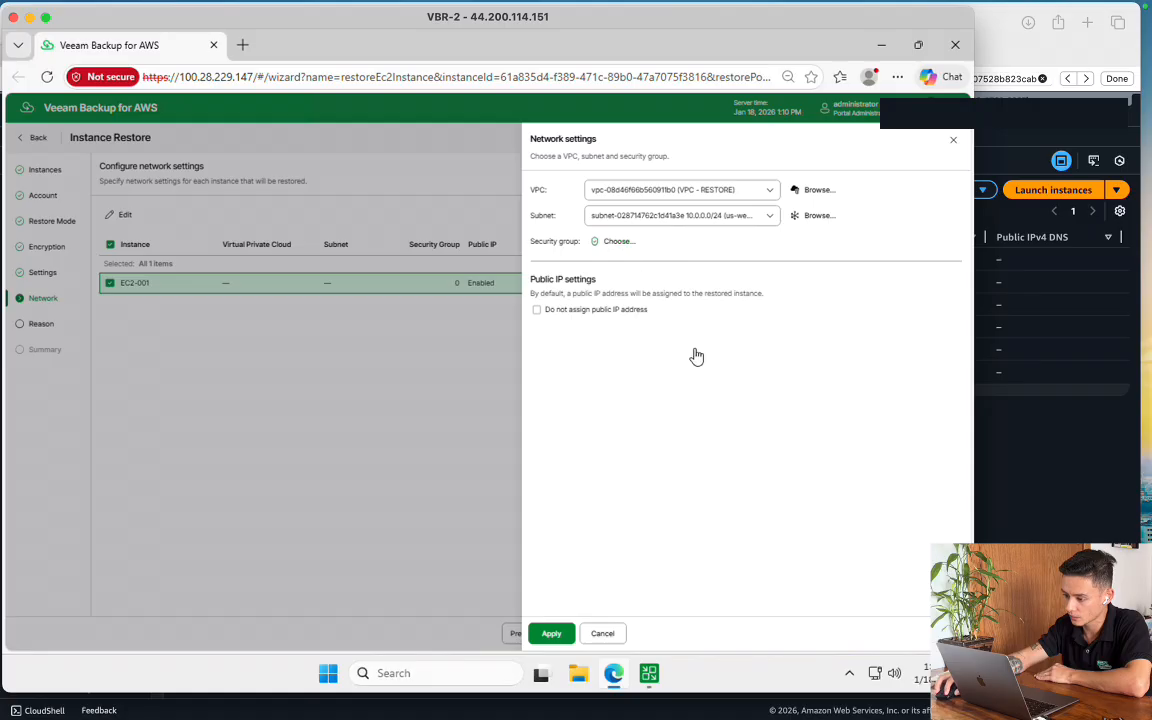
click(268, 340)
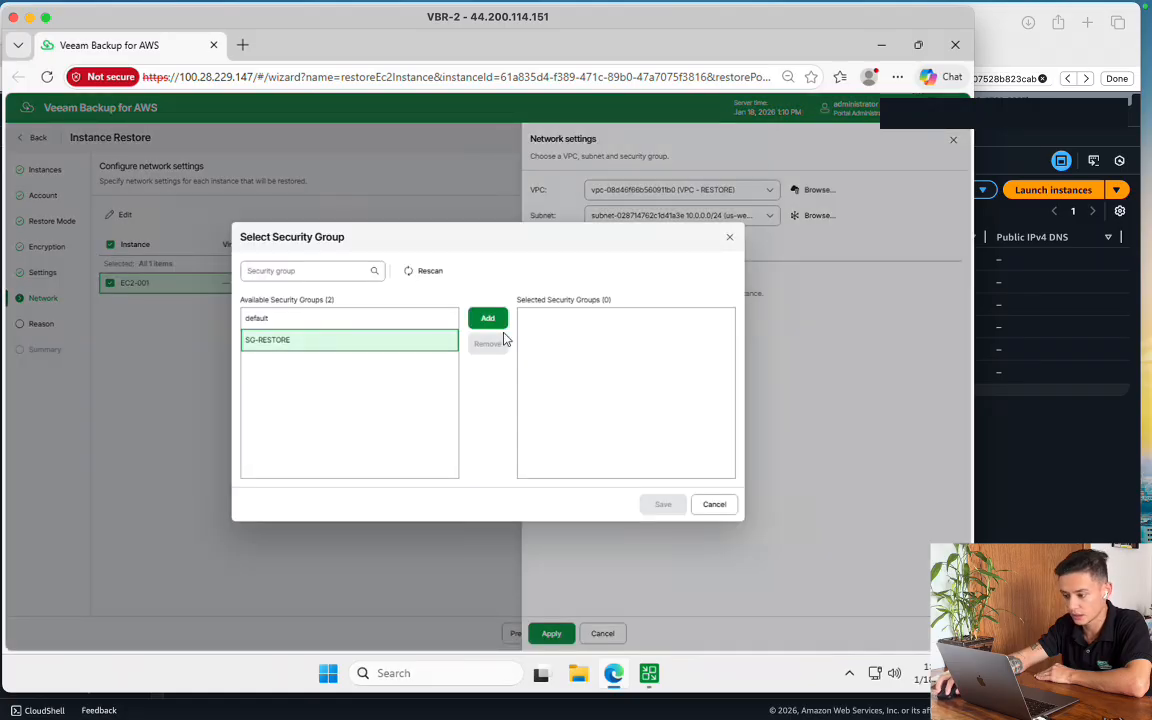
click(488, 318)
click(662, 505)
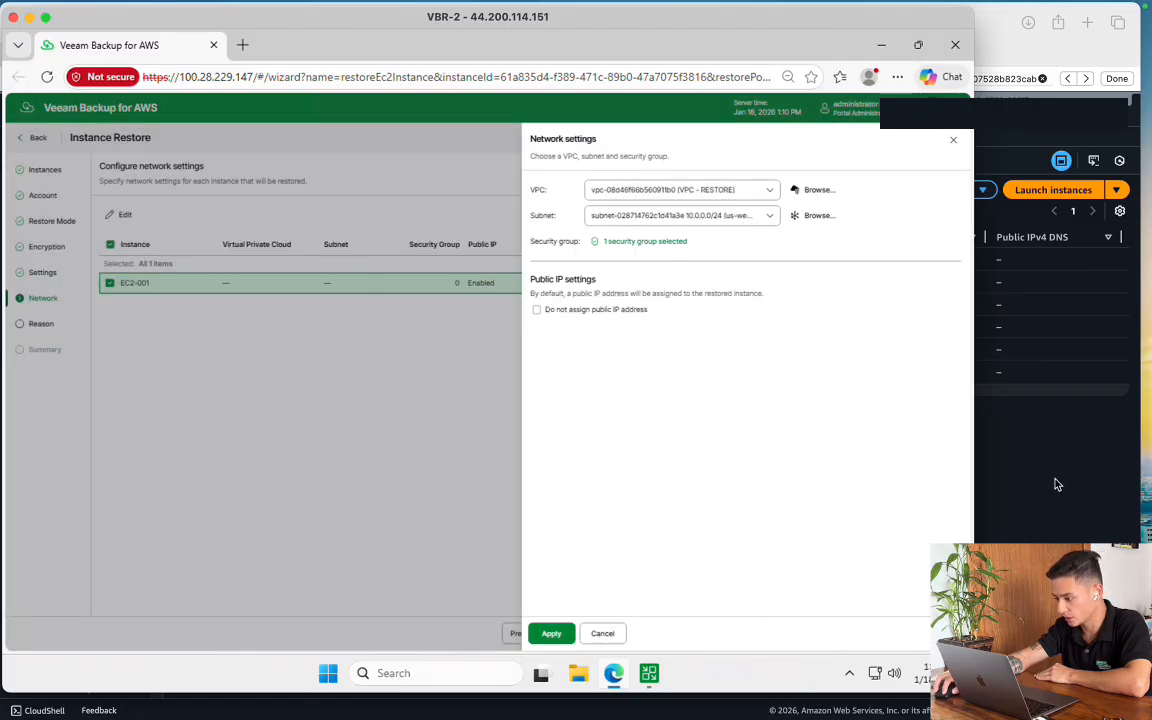
Switch to the AWS console, change the region to N. California, and list its VPCs
click(1054, 481)
click(843, 110)
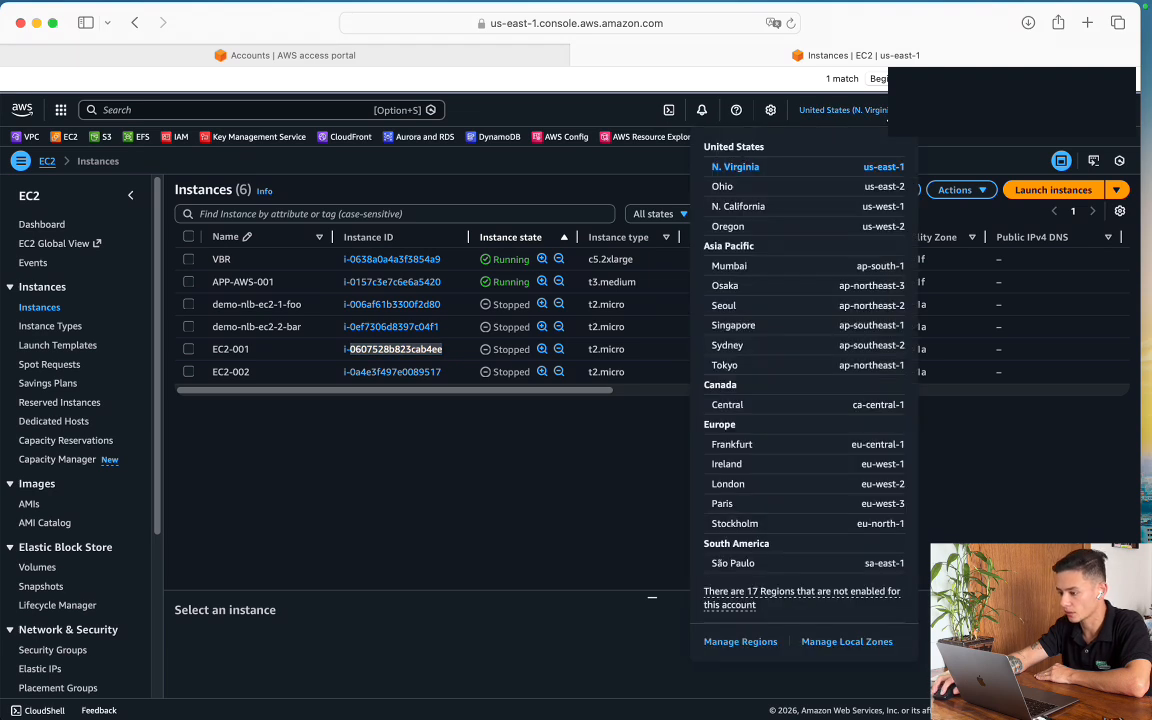
click(758, 207)
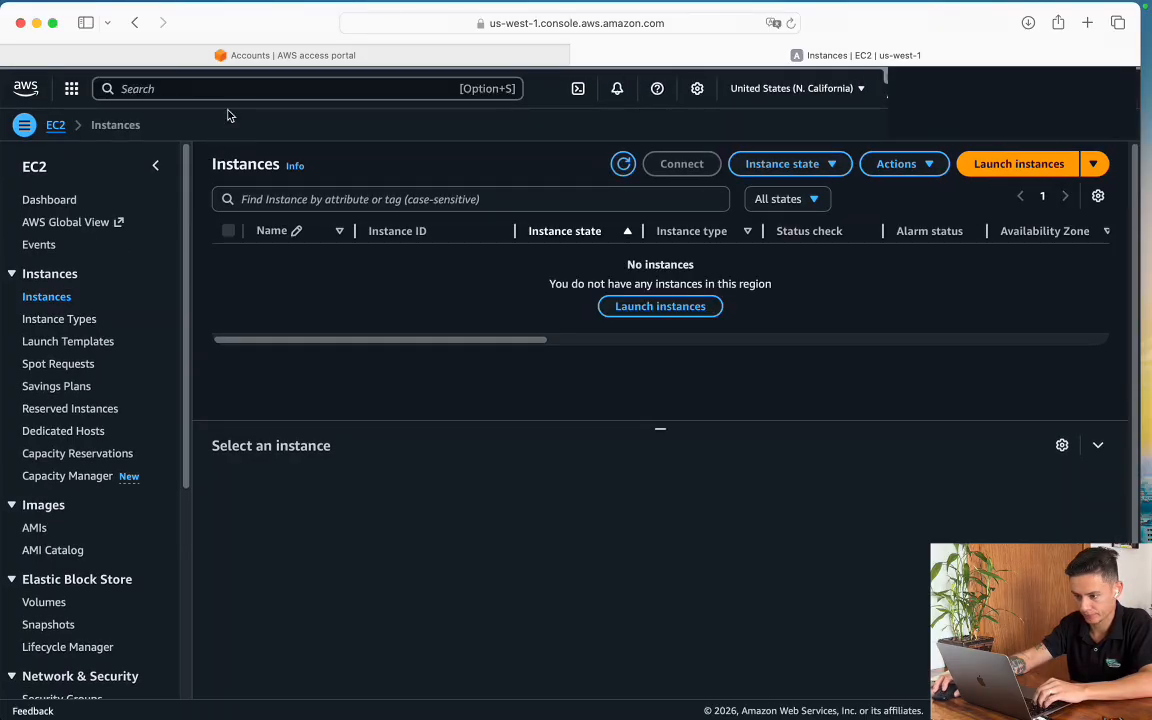
click(212, 89)
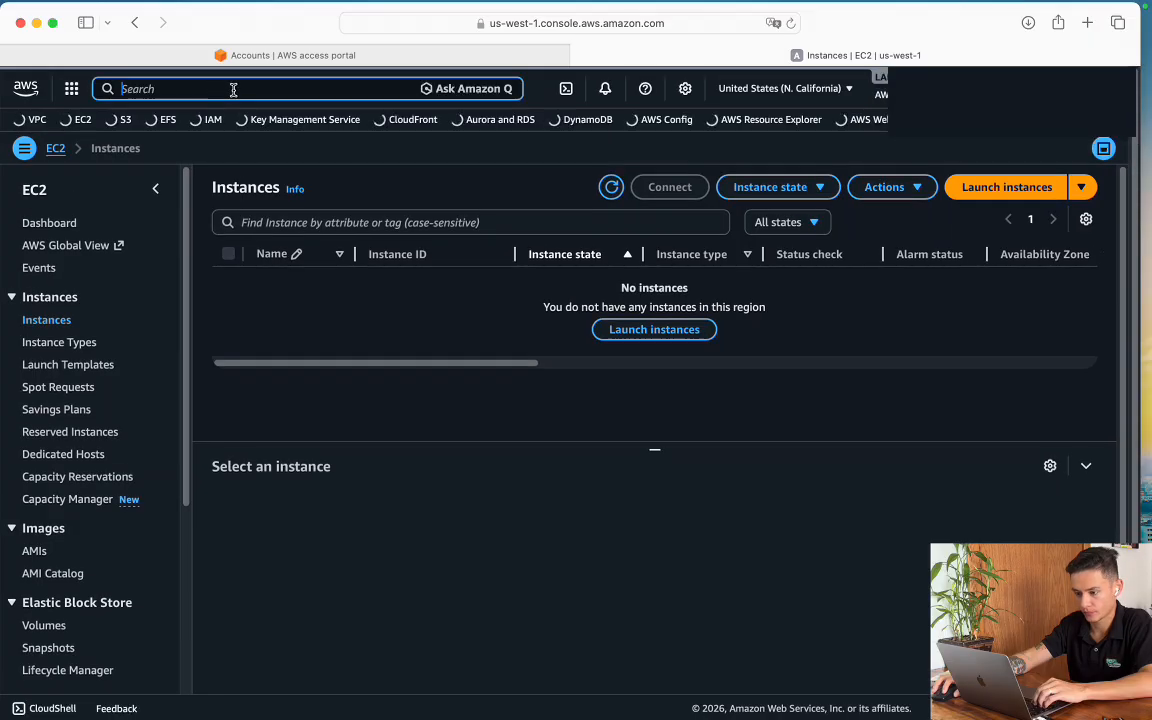
click(35, 121)
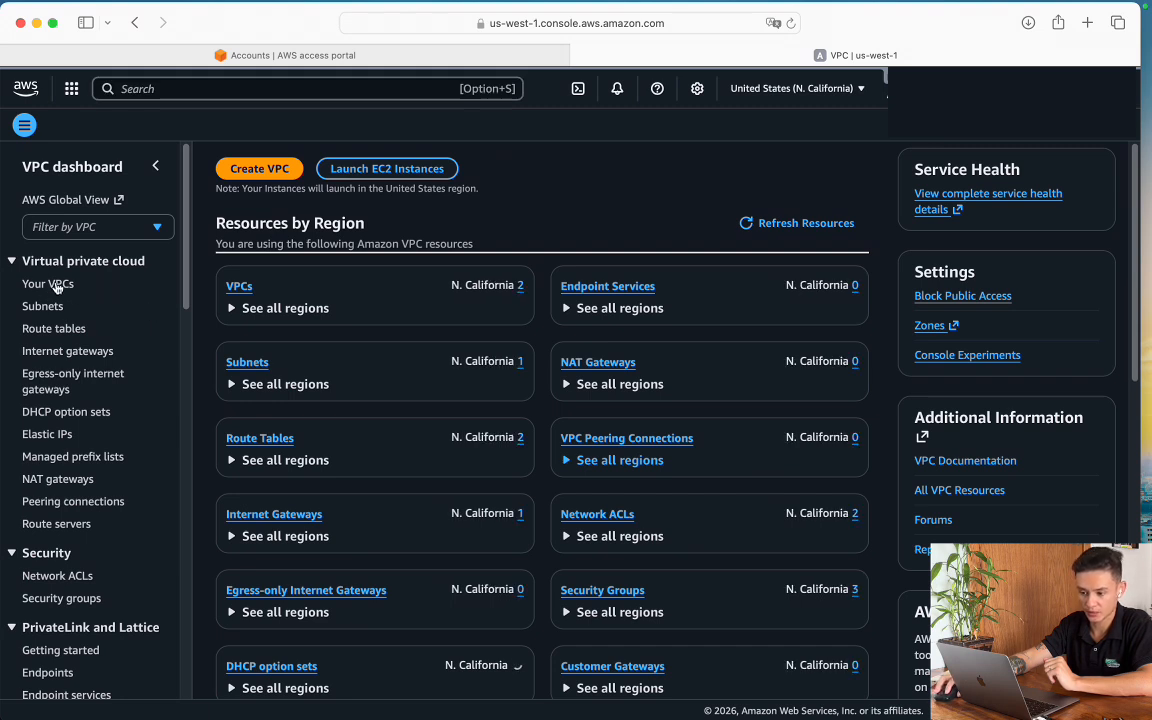
click(54, 287)
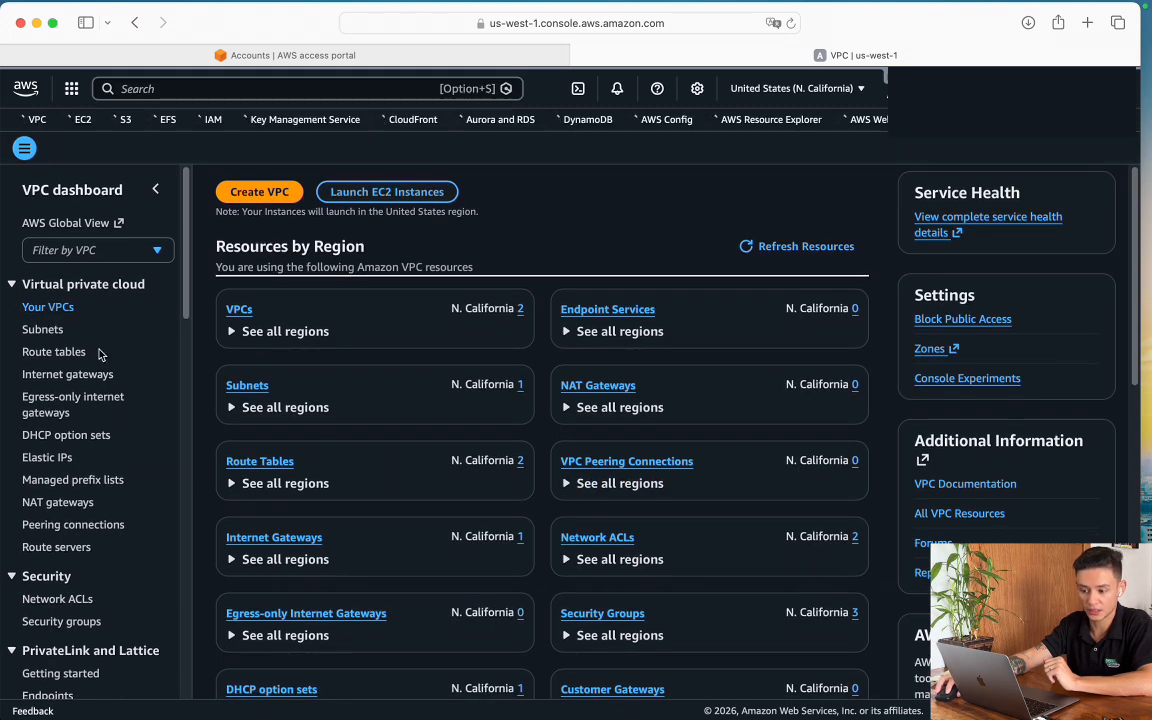
click(37, 287)
click(50, 308)
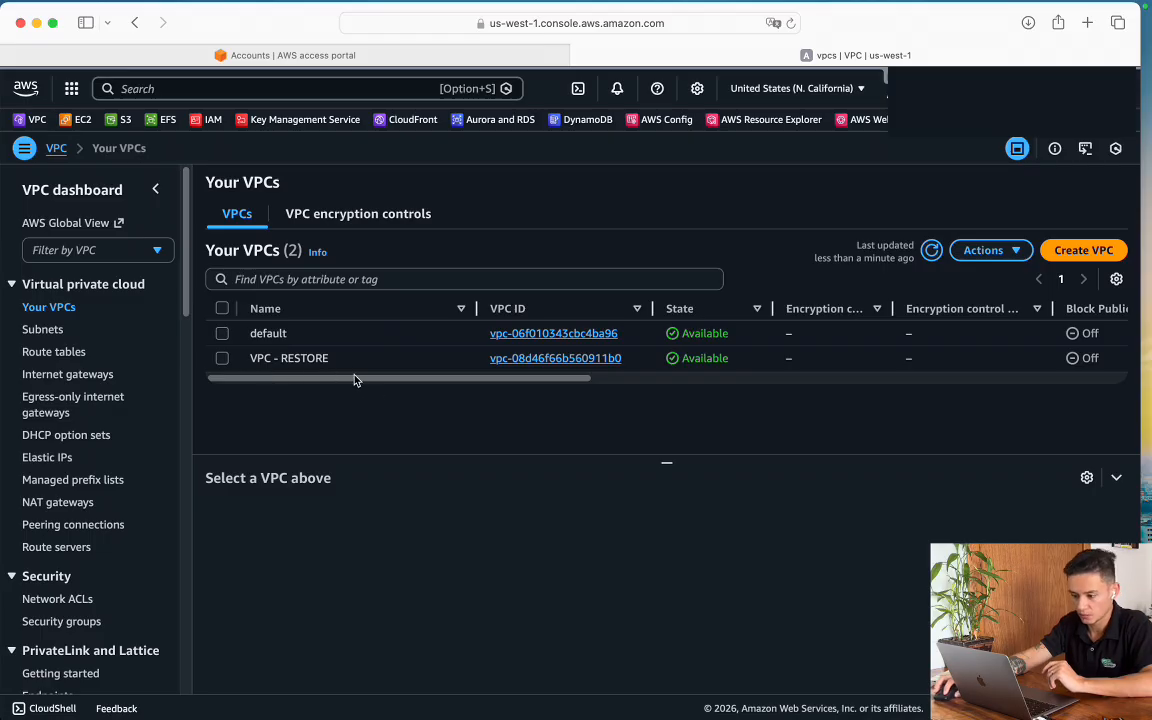
Examine the details and resource map of VPC - RESTORE, and return to the Veeam network settings
click(522, 360)
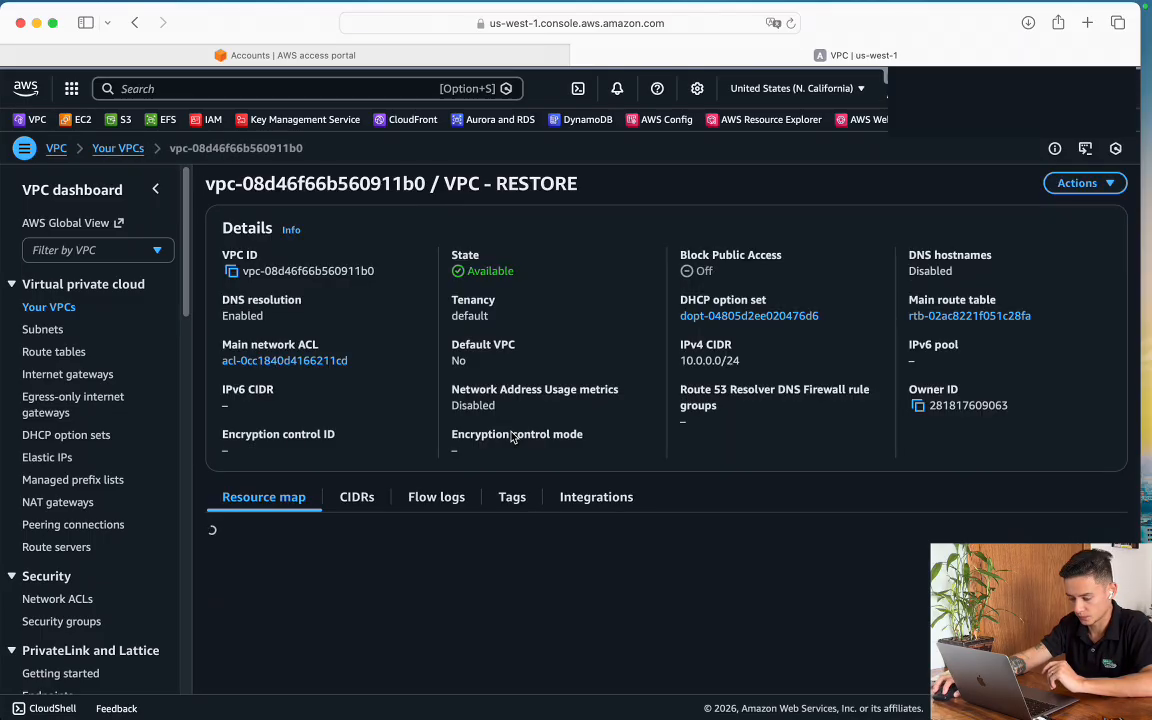
scroll(545, 623, down, 2)
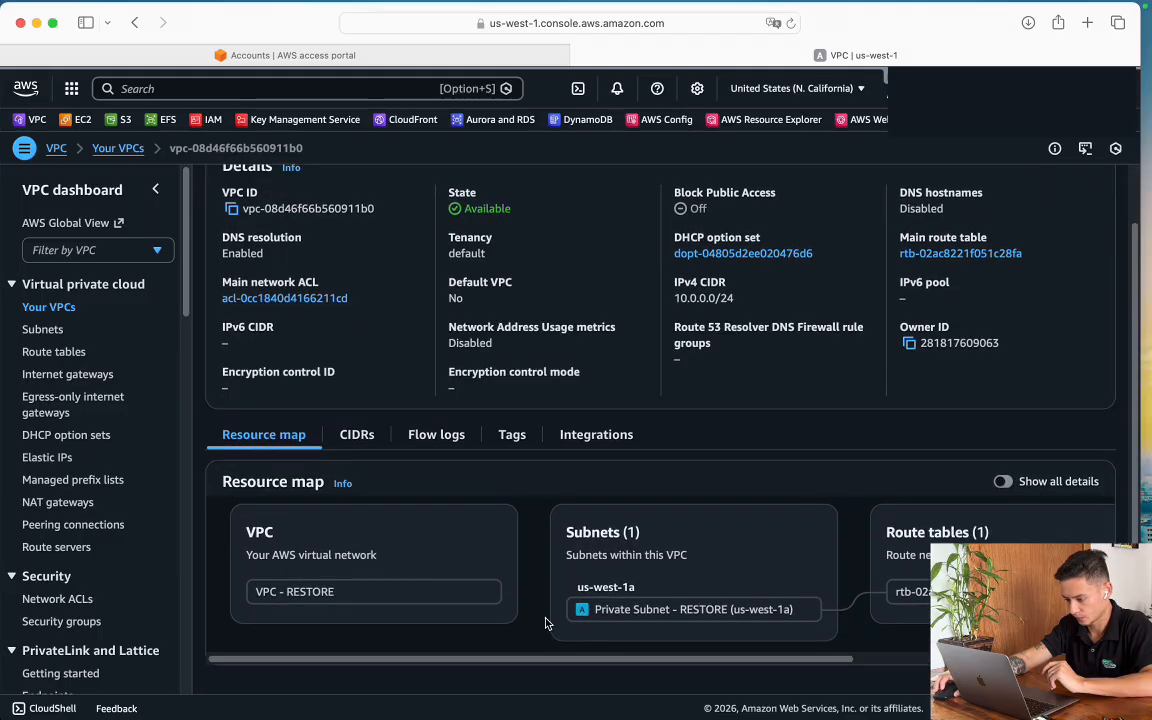
drag(560, 661, 516, 666)
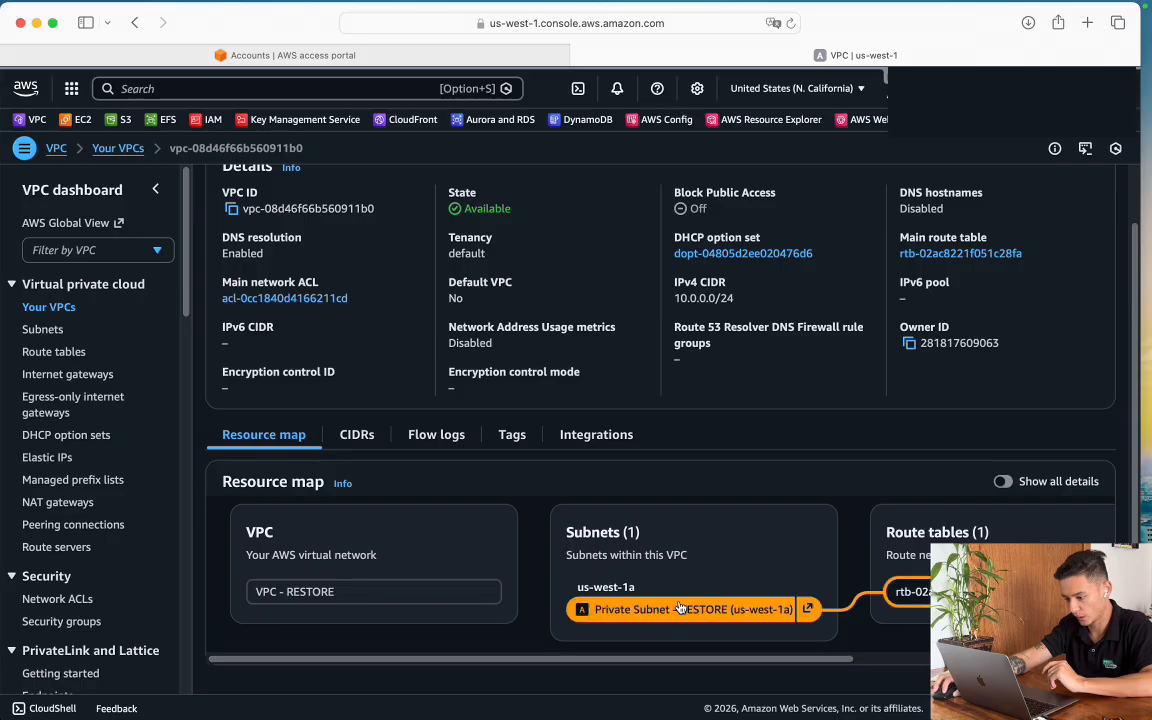
key(super+Tab)
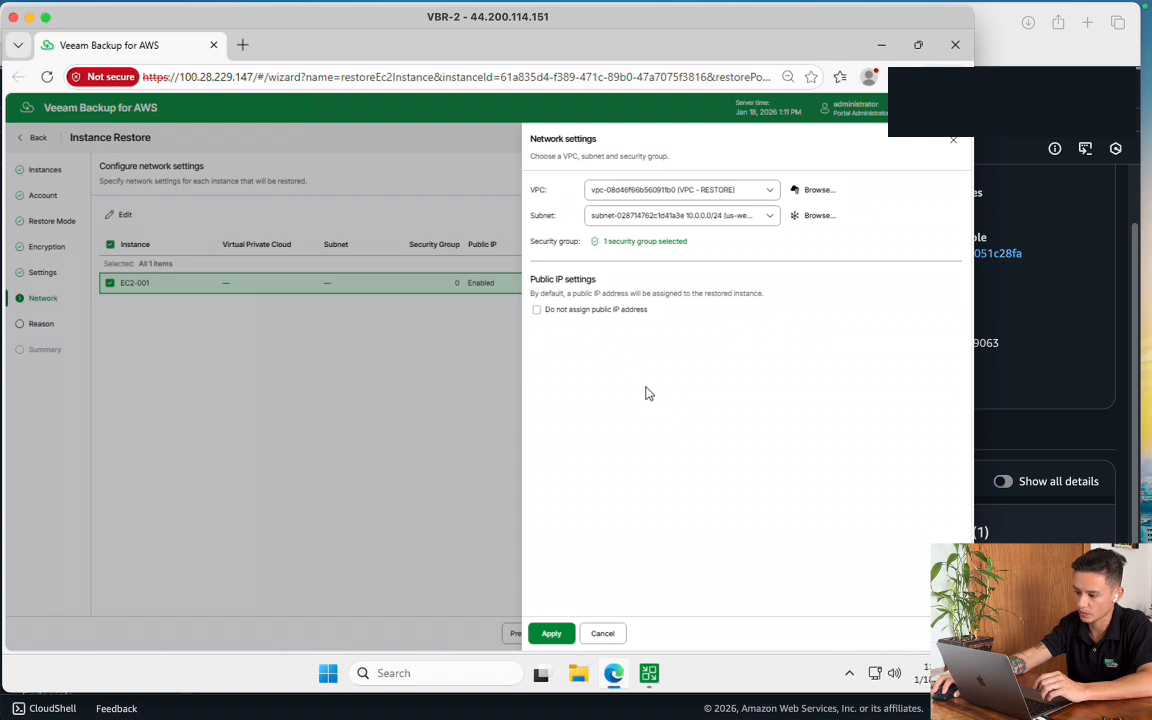
Apply EC2-001's network settings and finish the restore with the reason "teste de restore" and power-on of target instances after restoring enabled
click(551, 633)
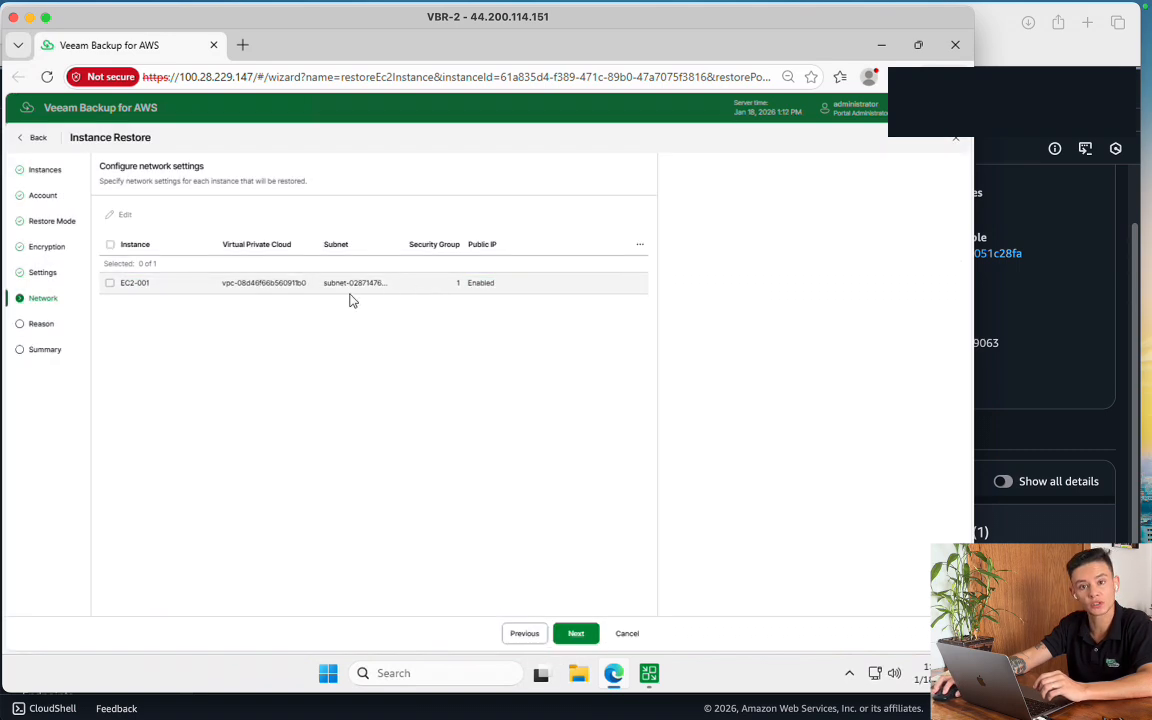
click(576, 634)
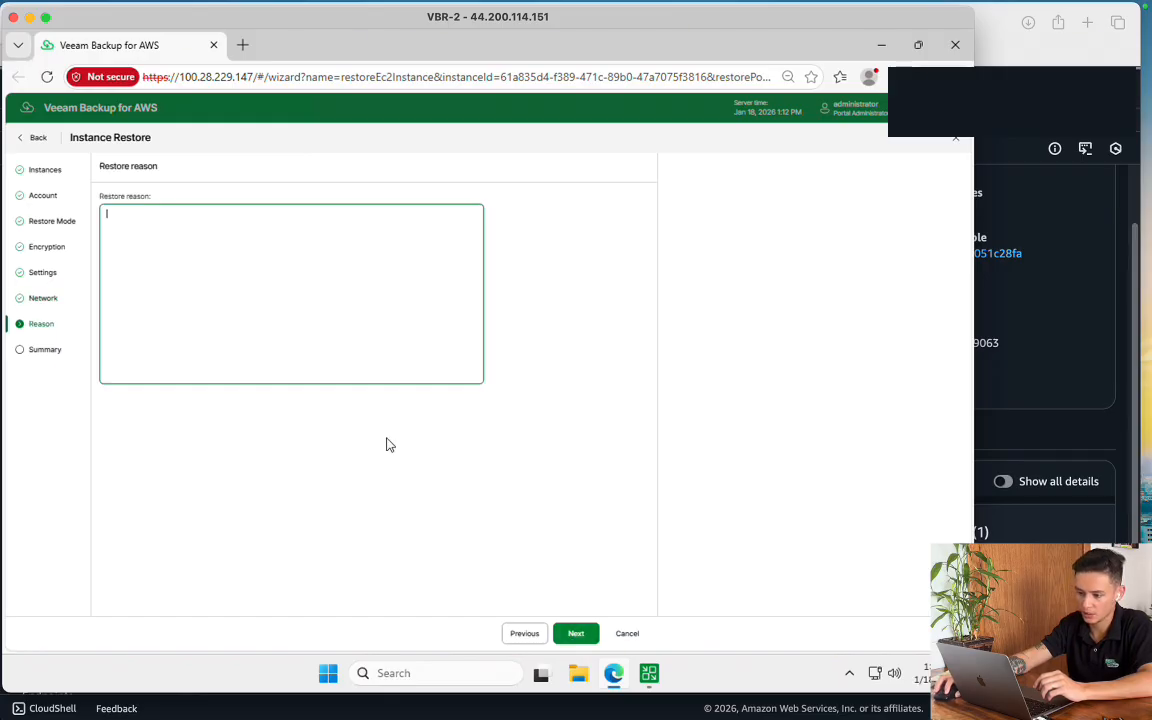
text(test)
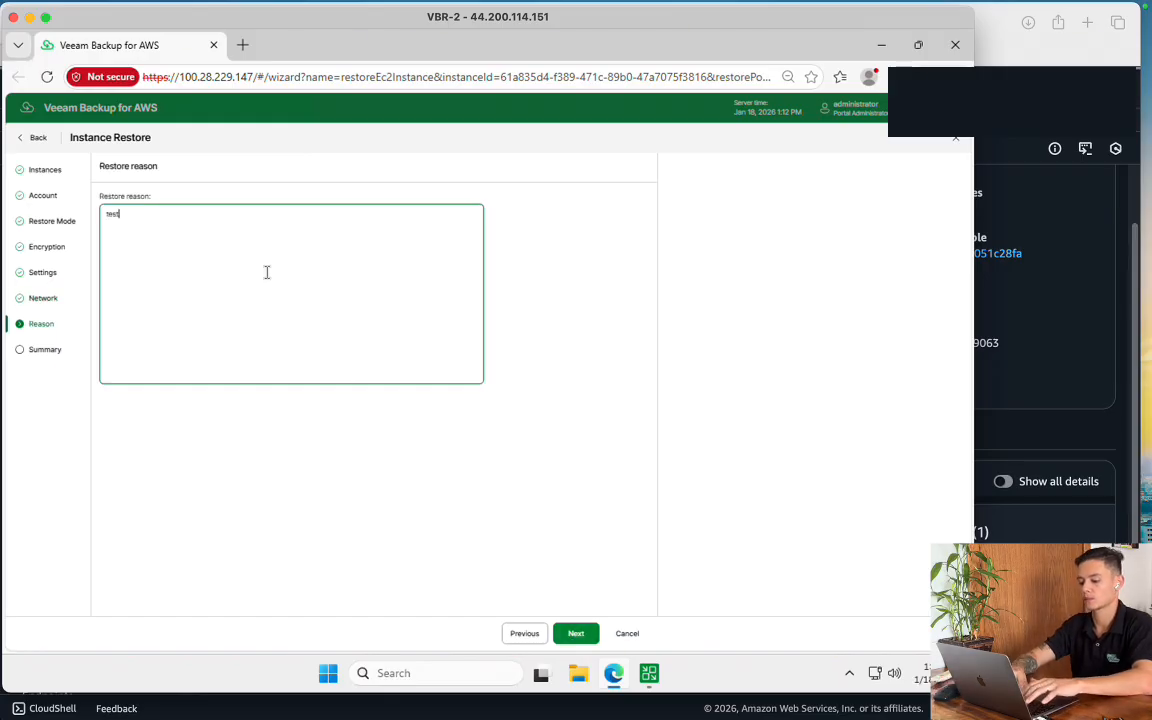
text(e de restore)
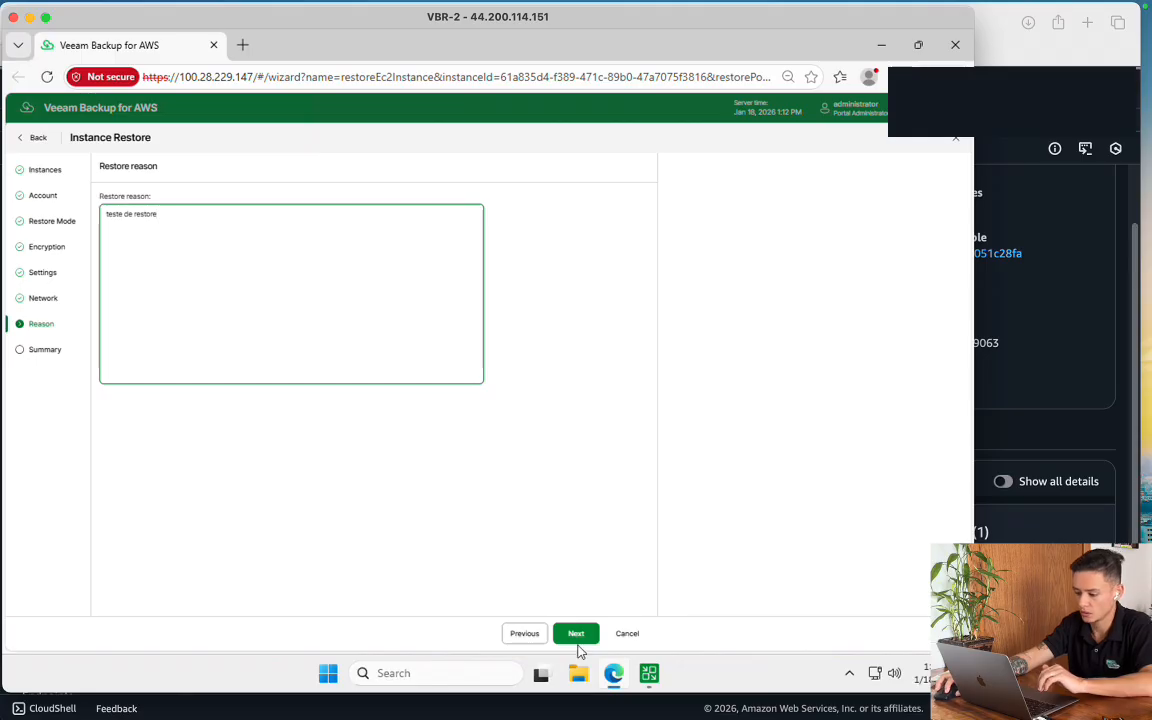
click(574, 641)
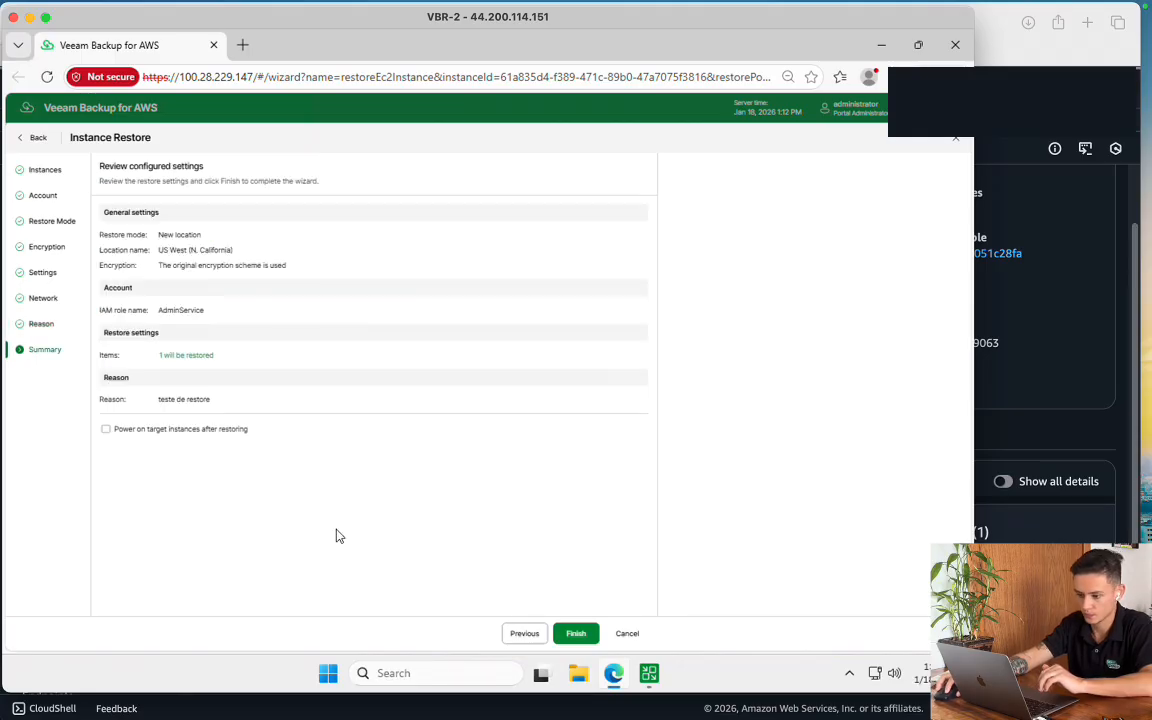
click(174, 432)
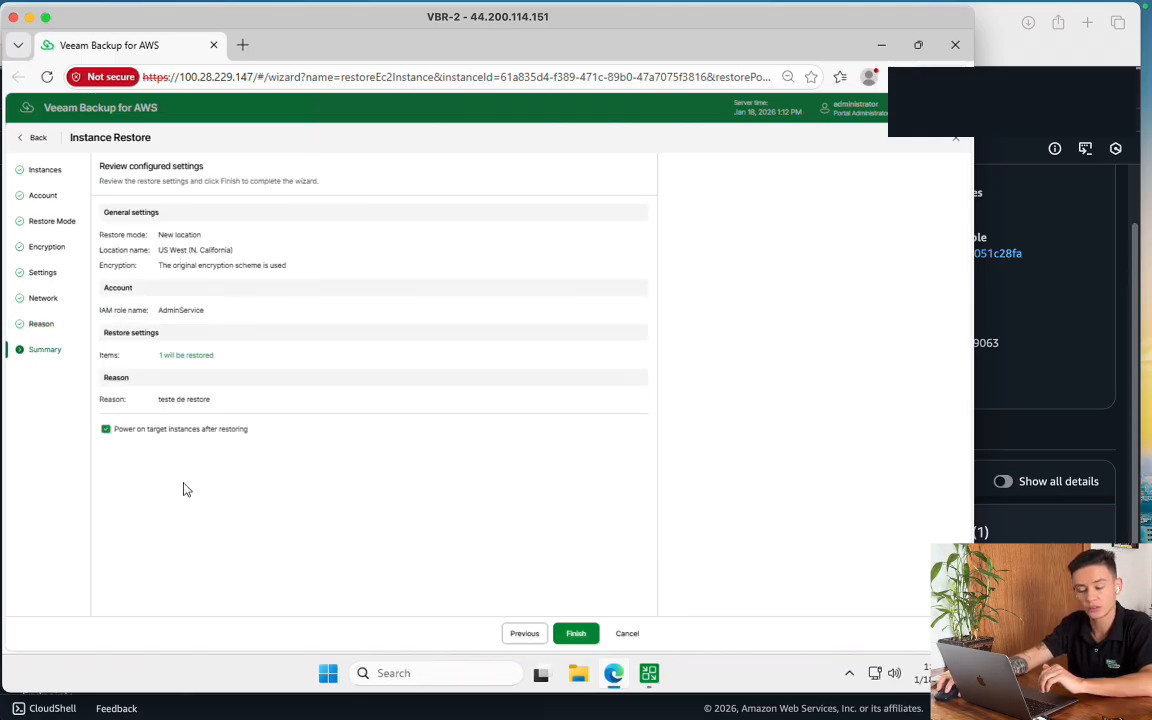
click(577, 634)
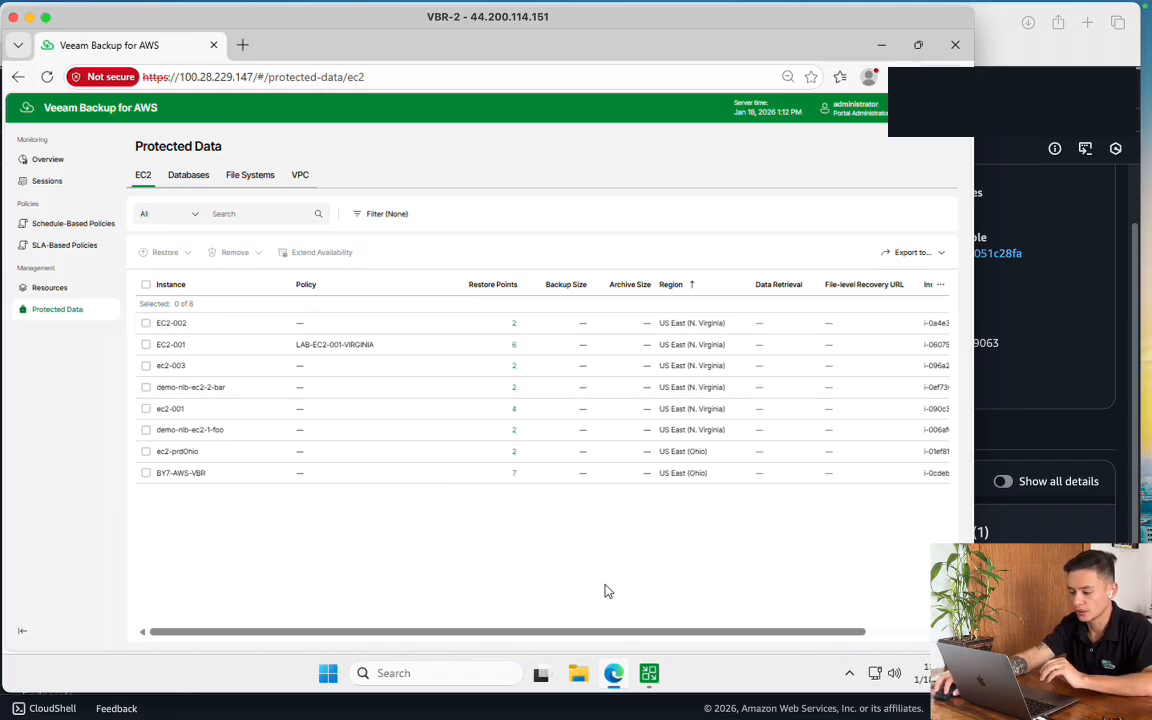
Switch to Veeam Backup and Replication and view the running EC2-001 restore session
click(650, 673)
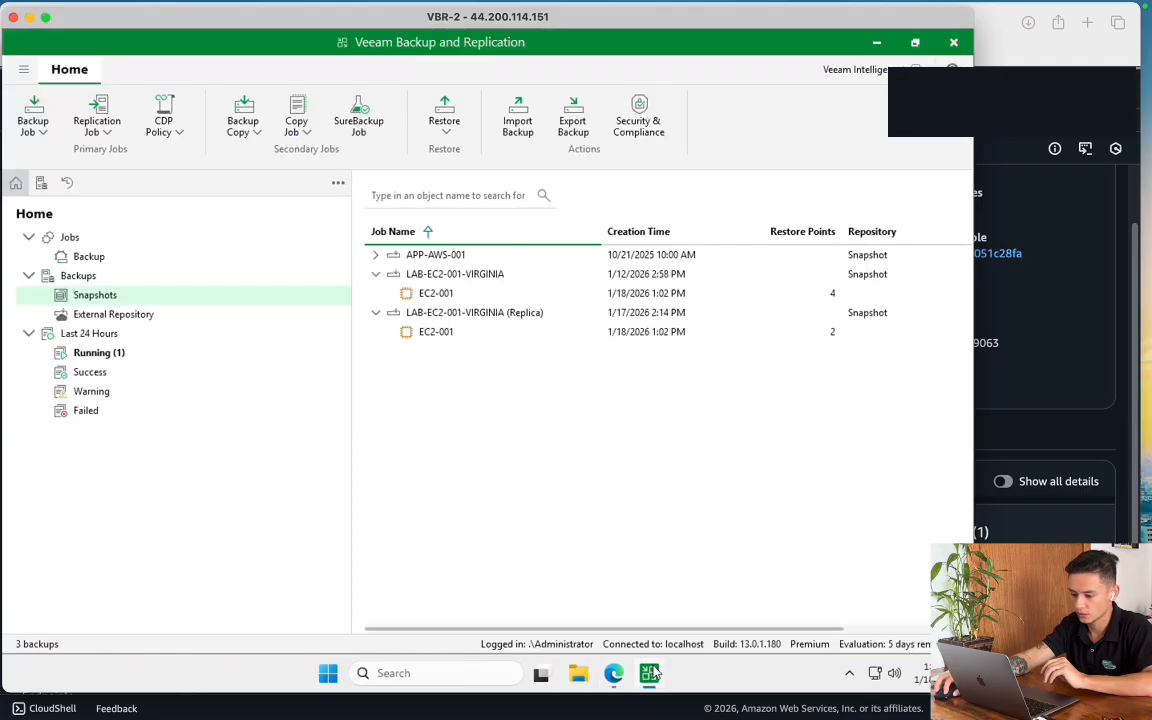
click(99, 352)
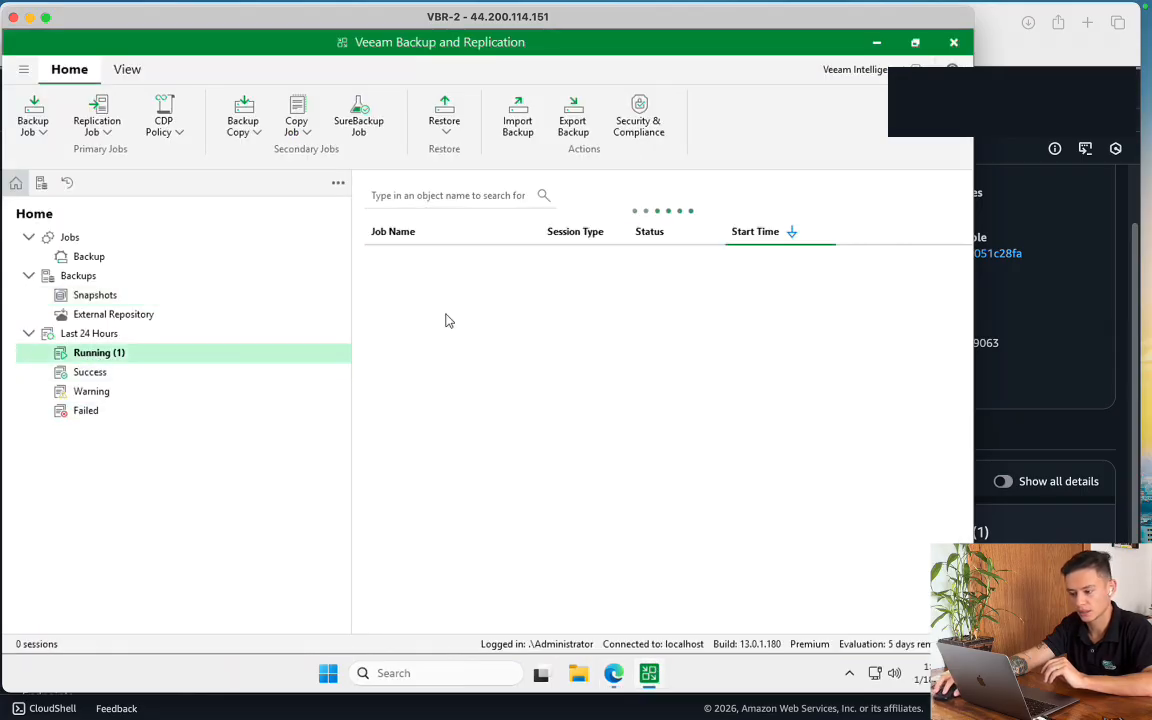
click(440, 254)
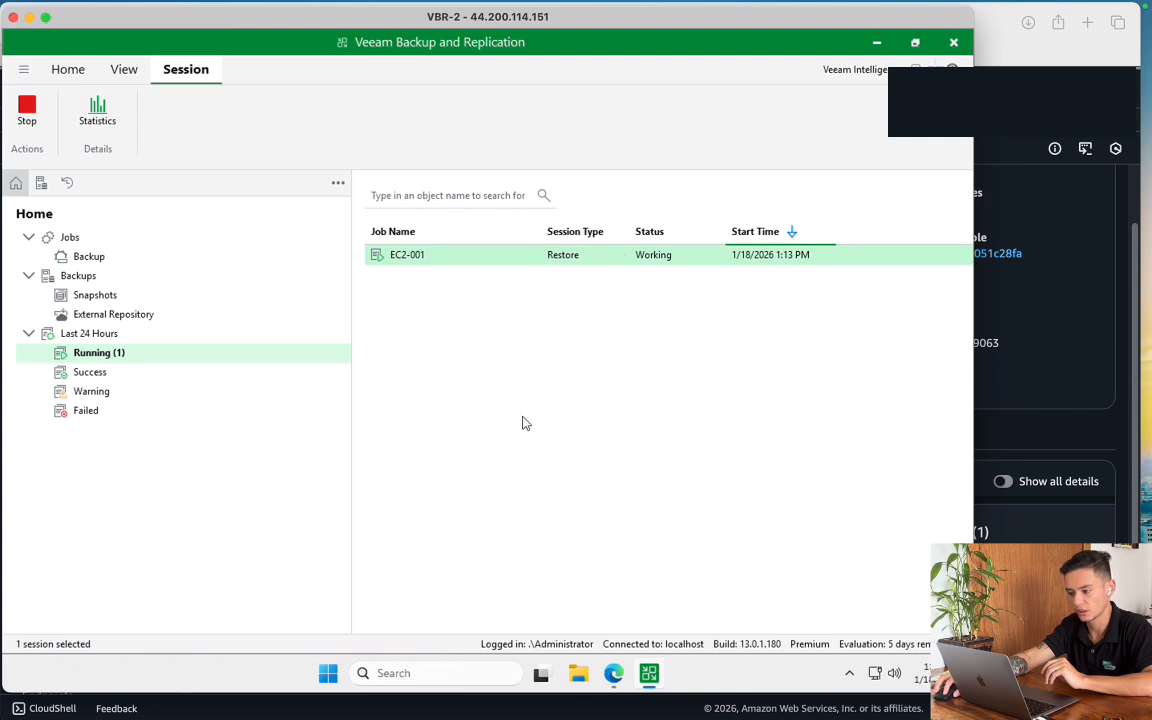
Switch to the AWS console and list the EC2 instances in N. California
click(1037, 420)
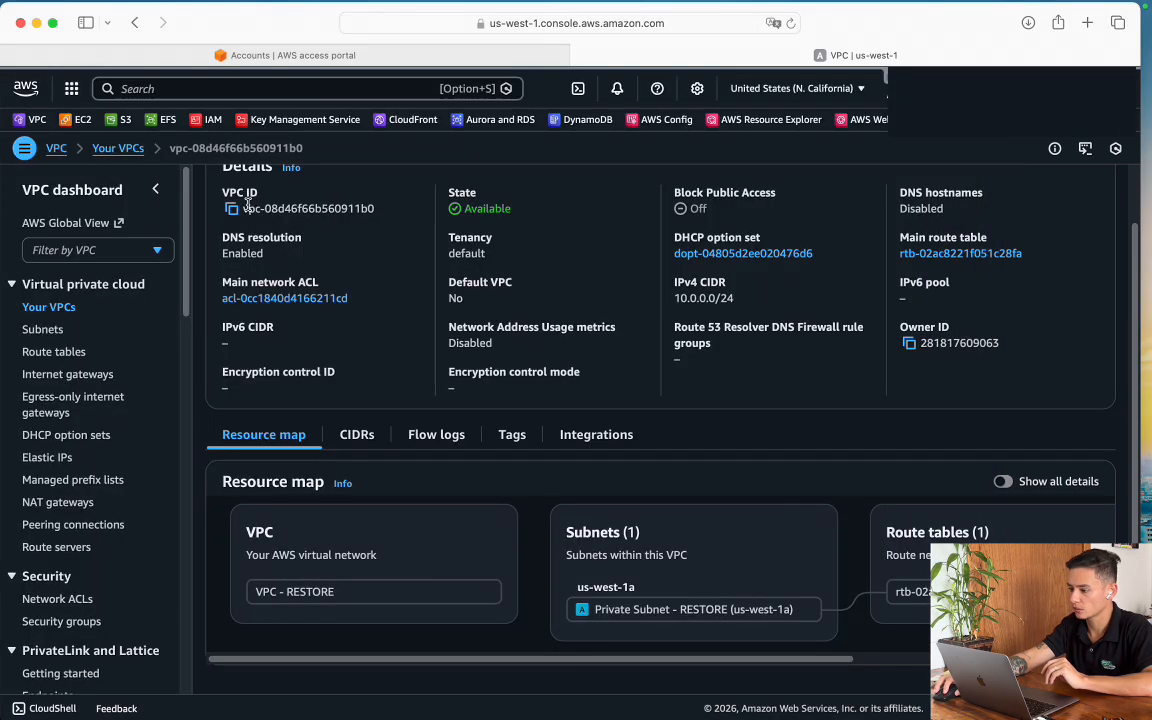
click(83, 122)
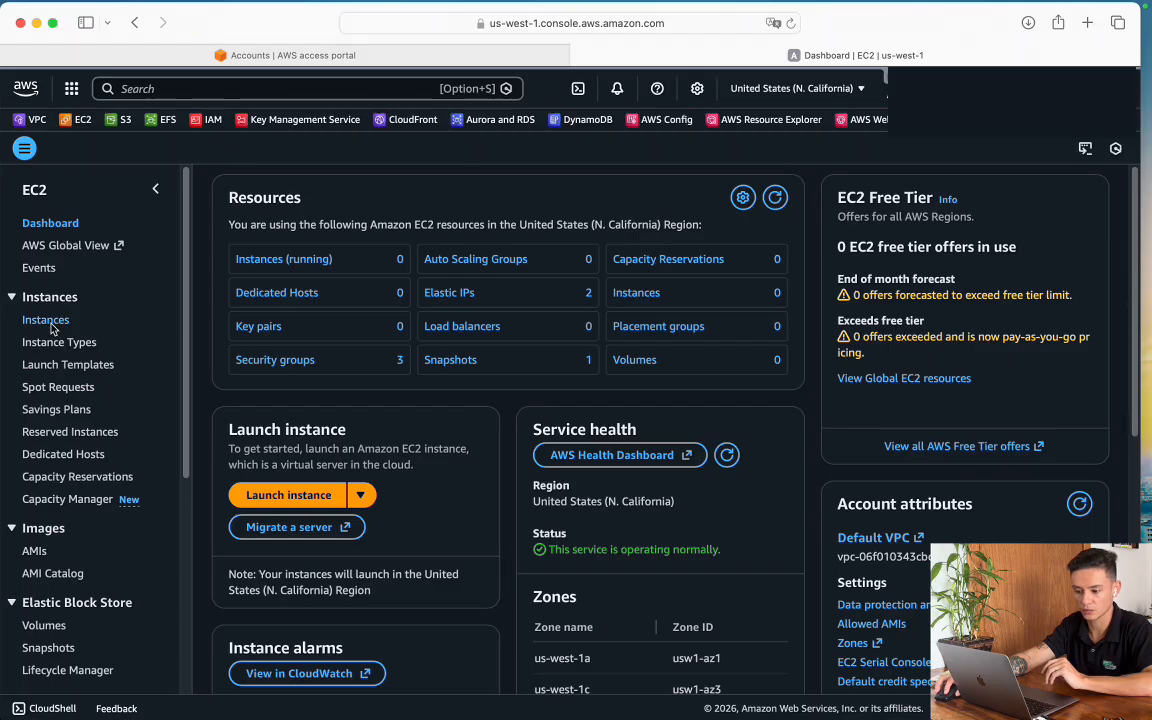
click(50, 325)
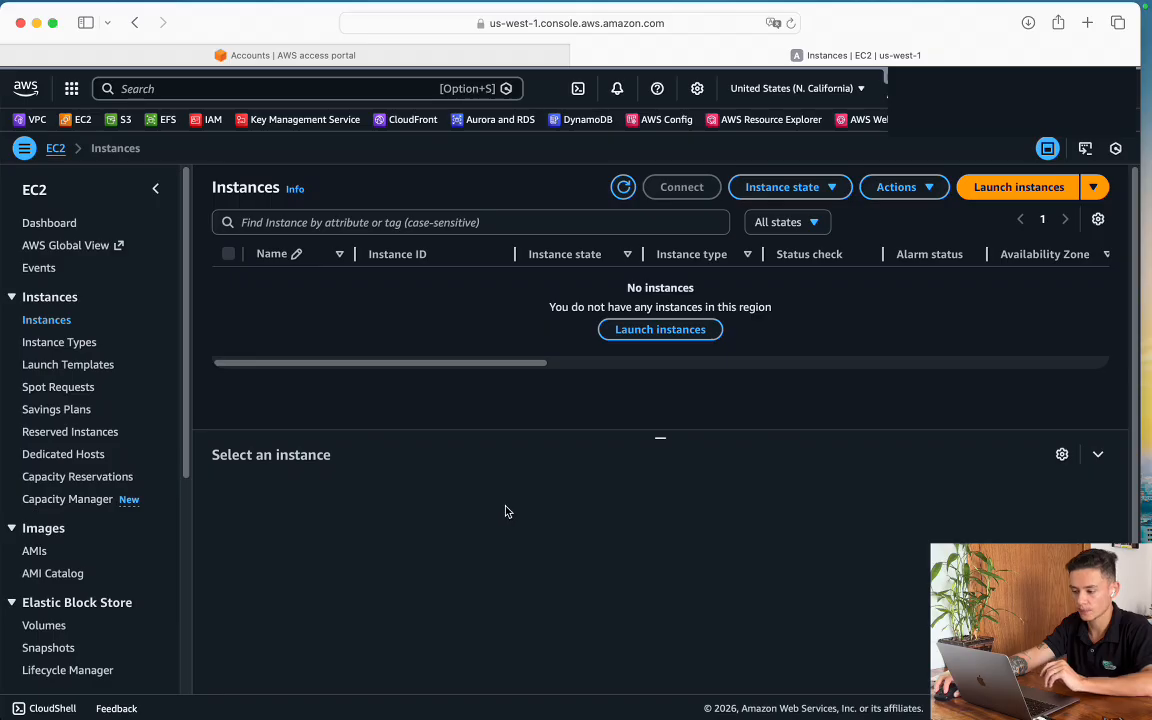
Open the EC2-001 restore session in Veeam Backup and Replication, and examine the restored instance's details in the AWS console
key(super+Tab)
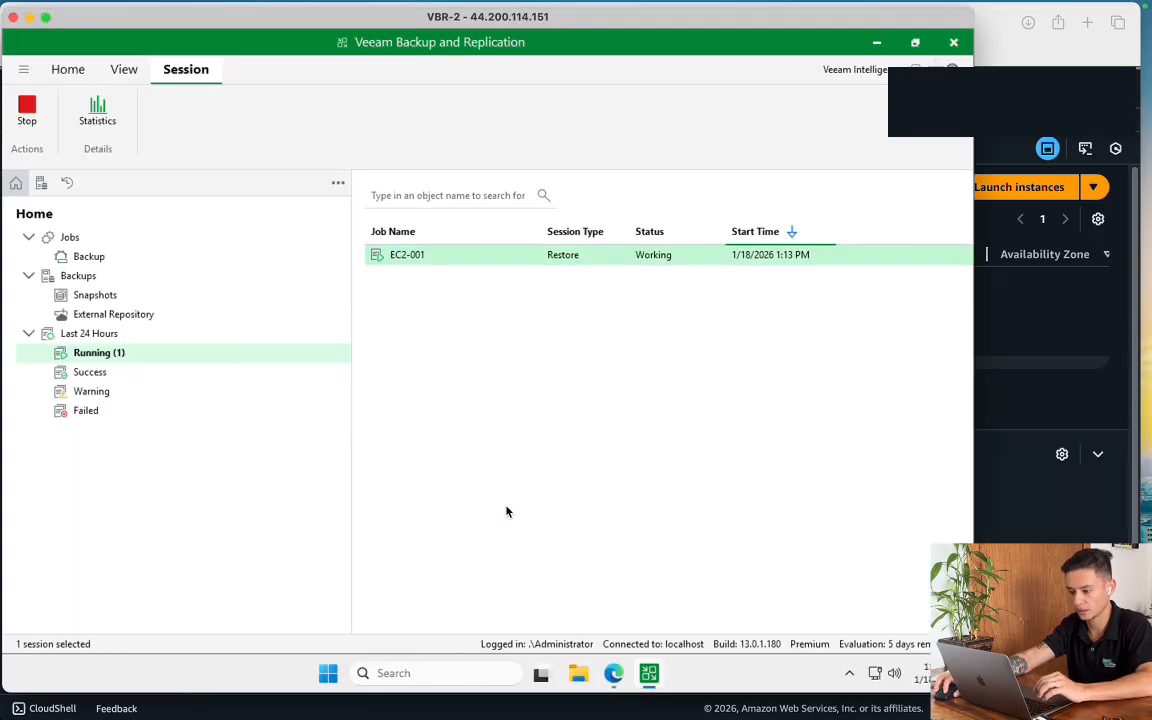
double_click(507, 266)
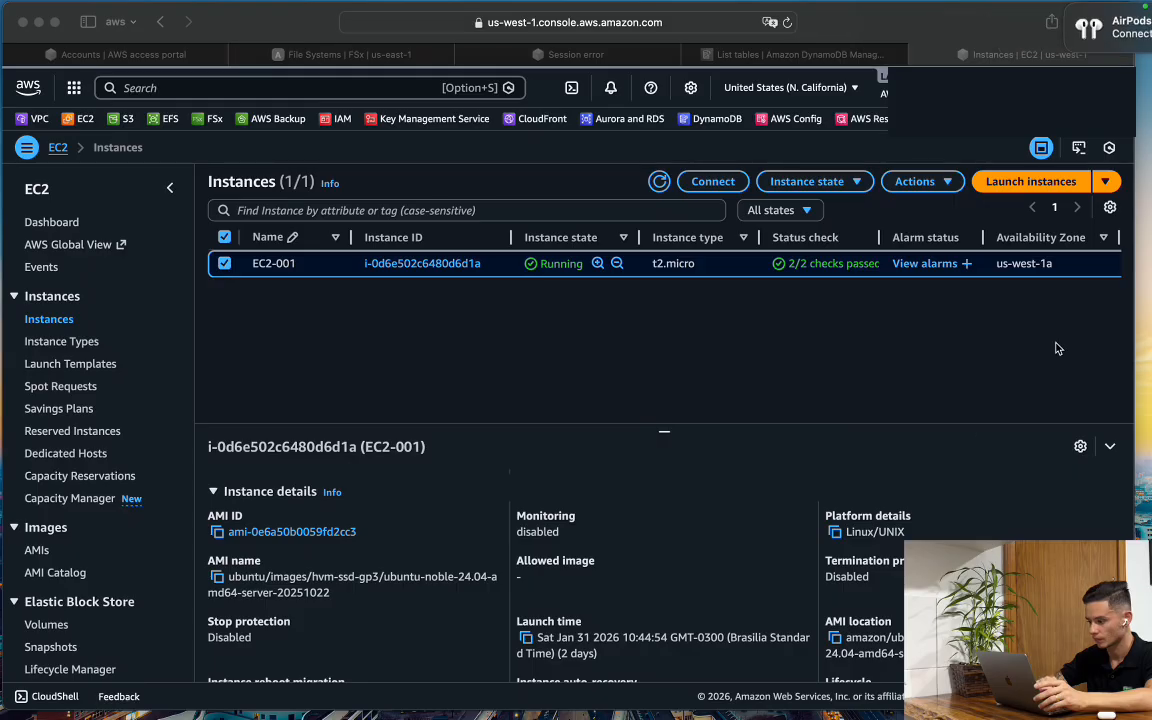
click(1058, 348)
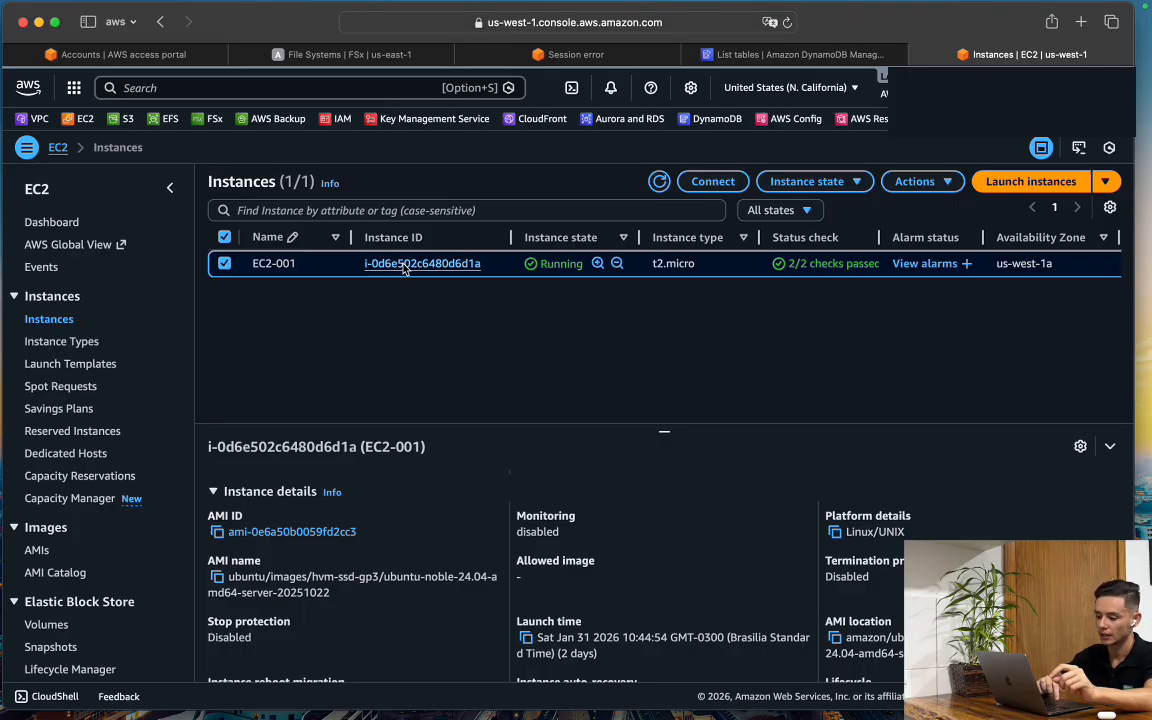
scroll(562, 475, down, 5)
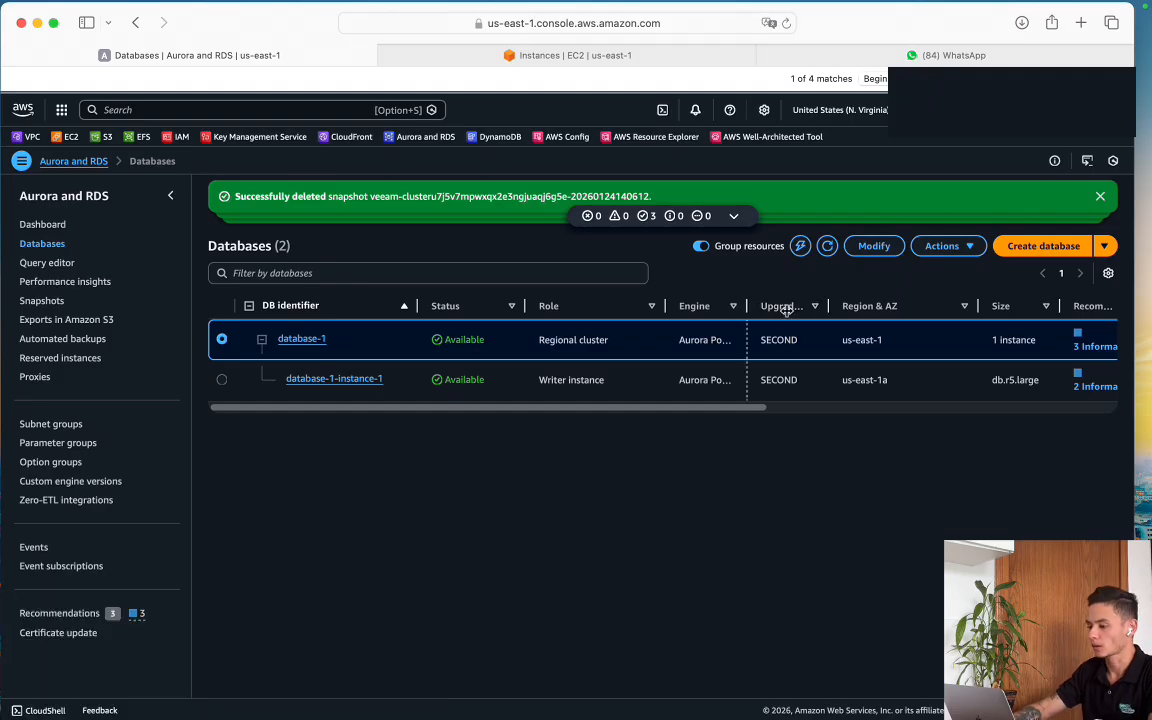
Widen the Engine column of the RDS database list and examine database-1's engine and its instance's writer role
drag(747, 305, 849, 312)
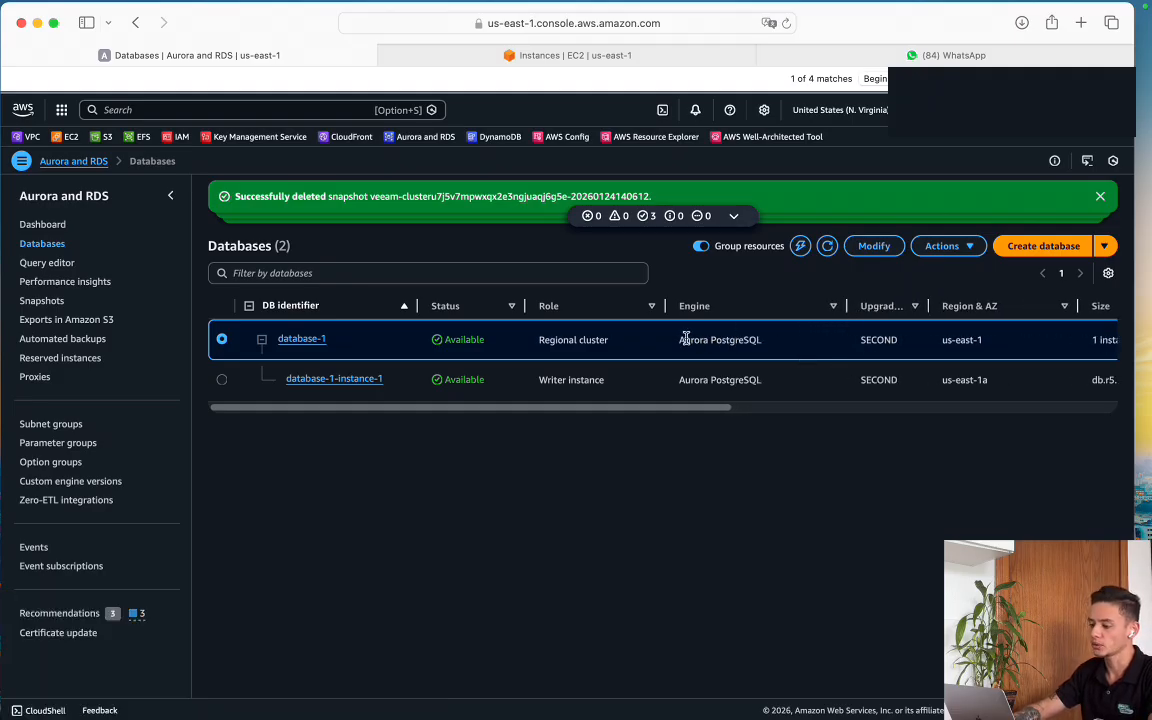
drag(685, 339, 769, 345)
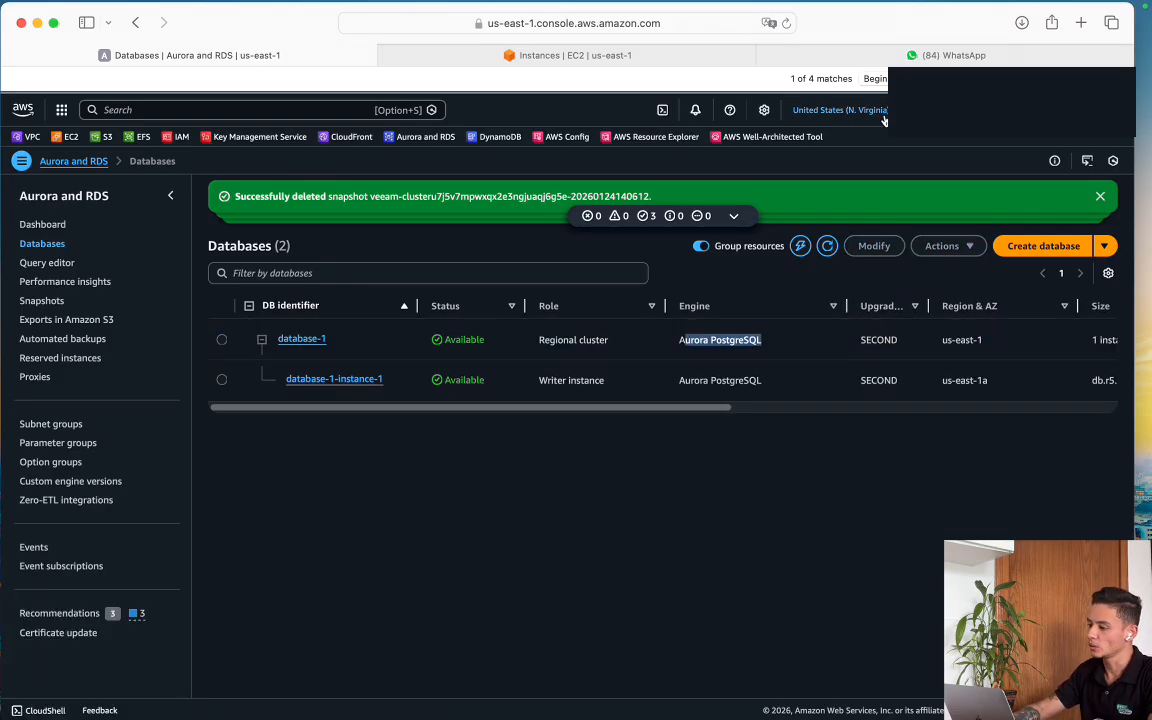
click(770, 511)
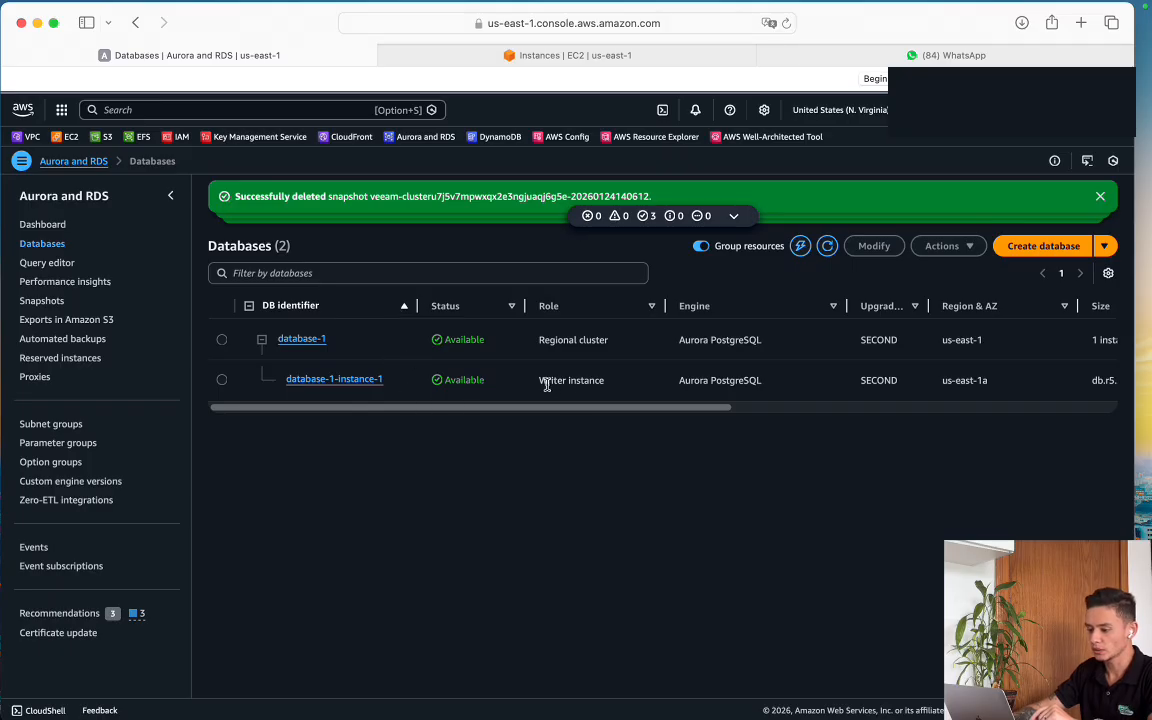
drag(539, 380, 605, 380)
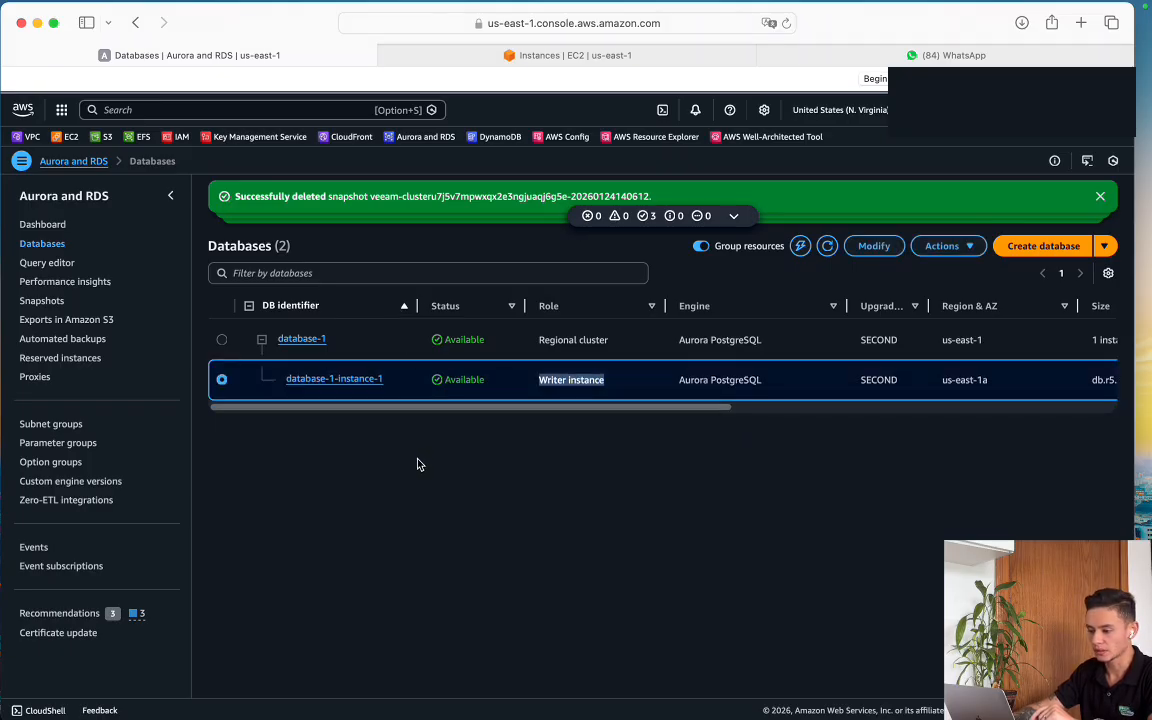
Check the manual RDS snapshots in N. Virginia and return to the database list
click(53, 306)
drag(478, 448, 362, 453)
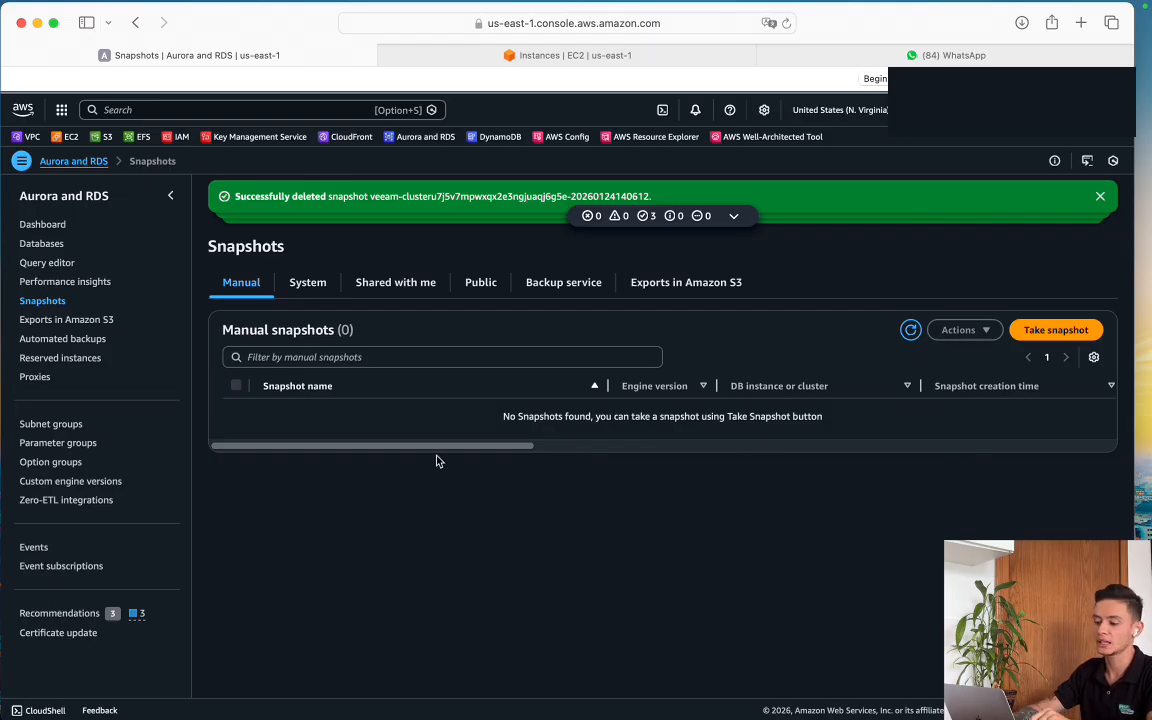
click(42, 244)
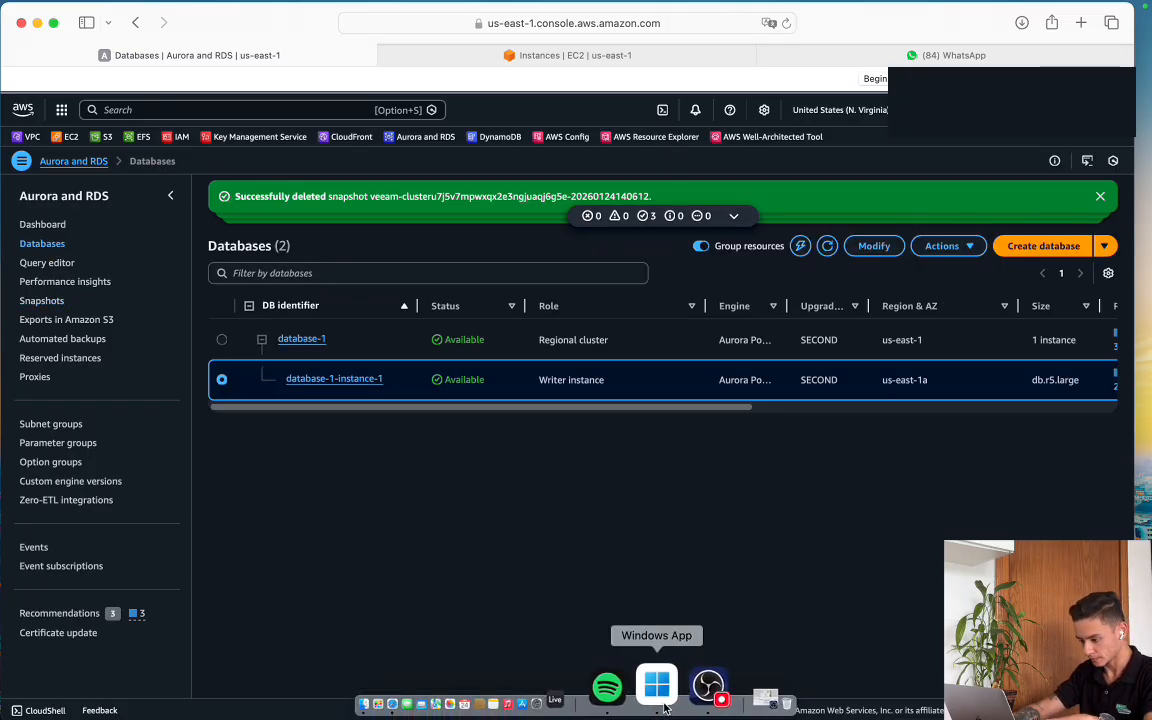
Switch to the Windows App remote session, view the Veeam Backup and Replication jobs, and return to the Veeam Backup for AWS overview
click(660, 698)
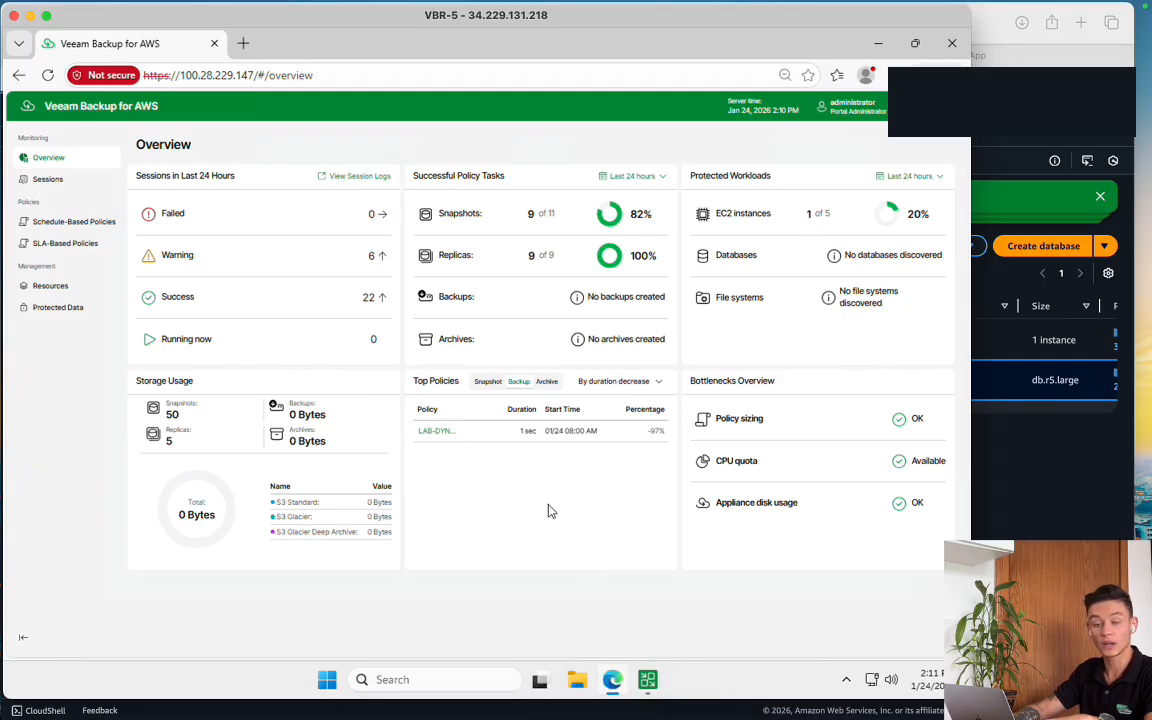
click(648, 681)
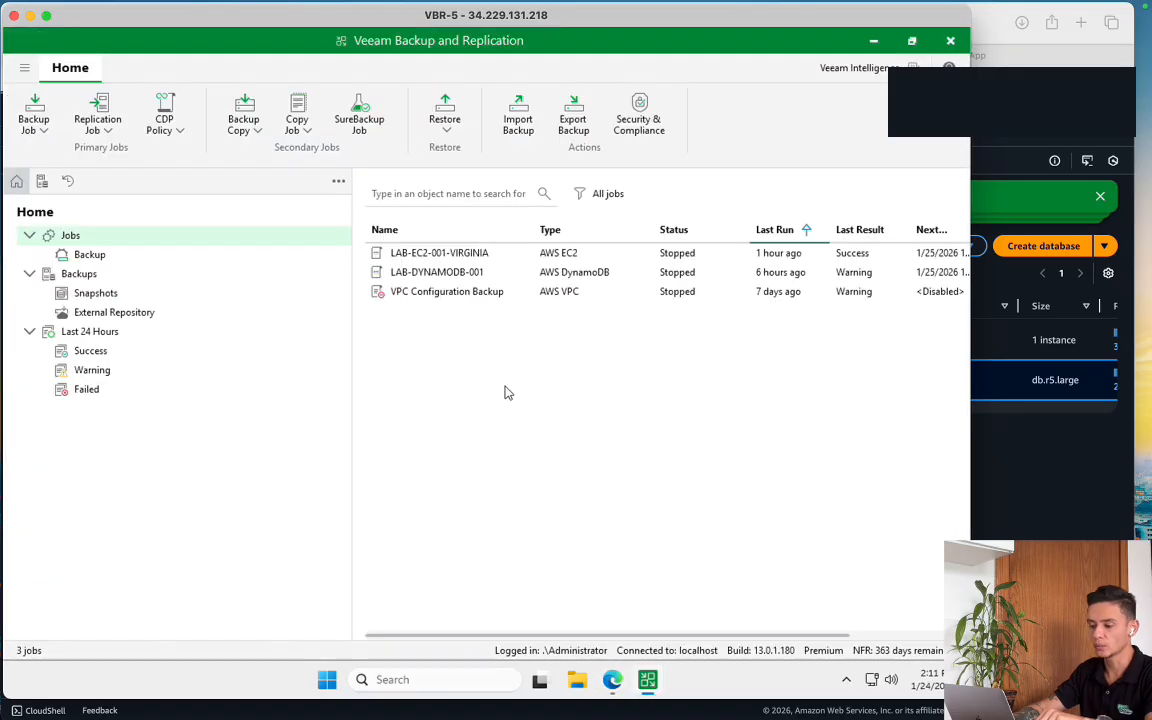
click(612, 680)
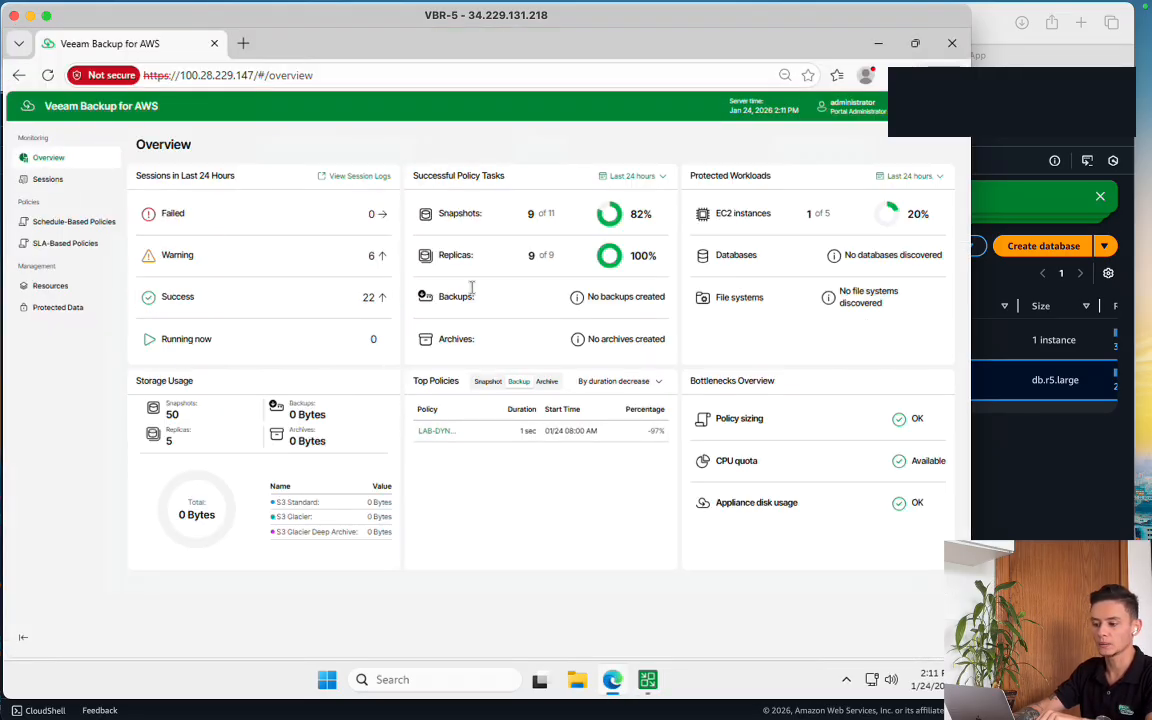
Look through the schedule-based policies for EC2, databases, file systems and VPC
click(79, 226)
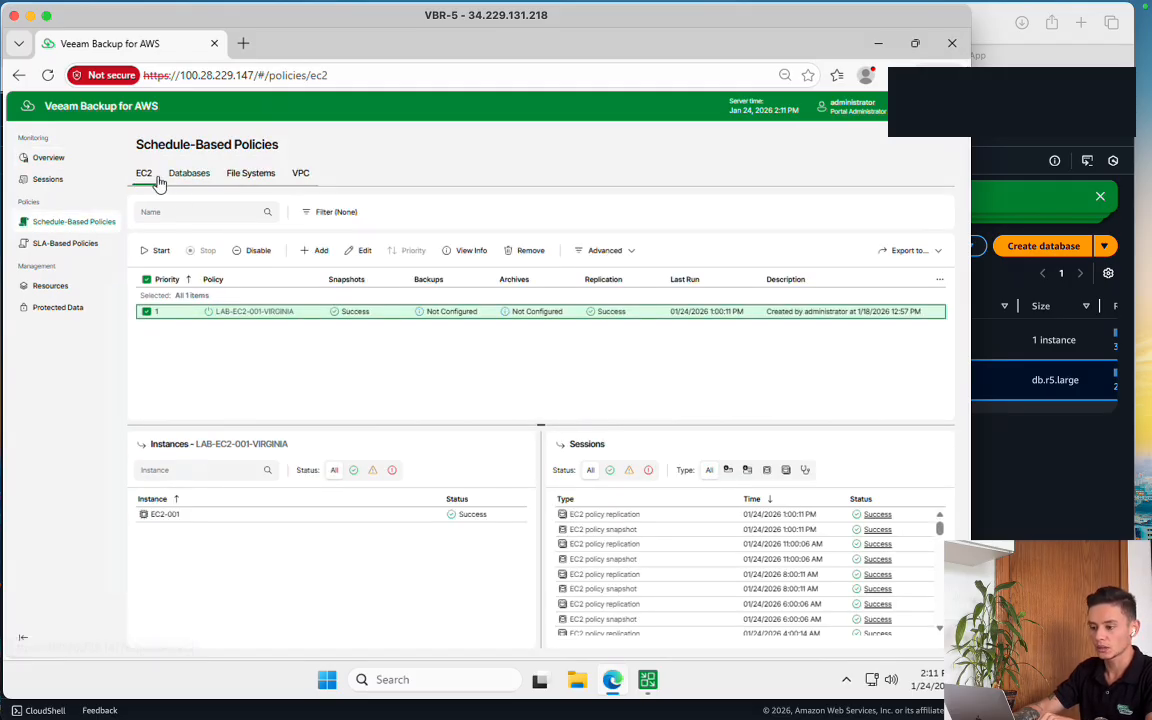
click(193, 178)
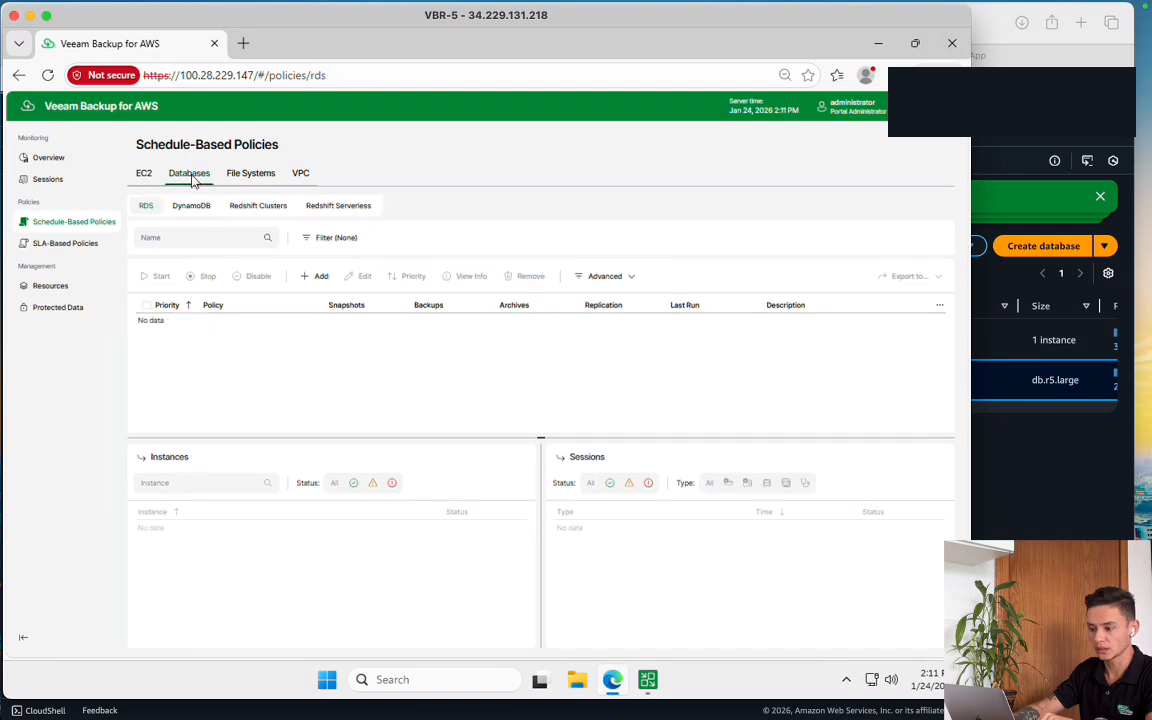
click(262, 180)
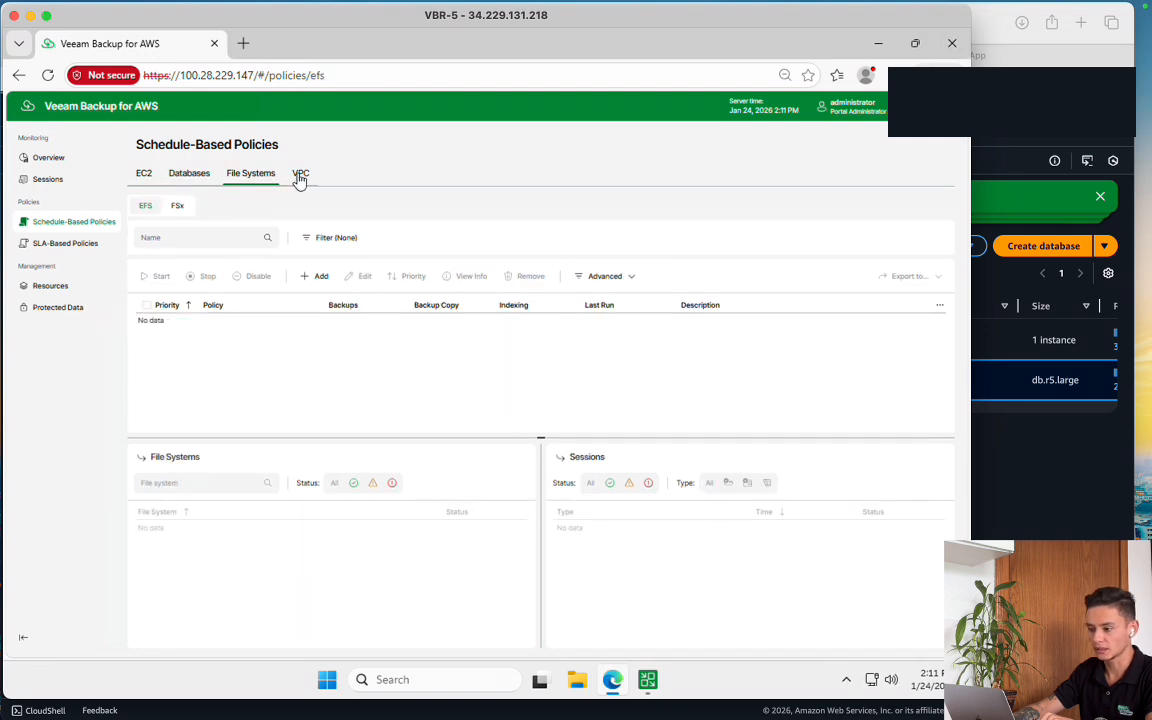
click(301, 178)
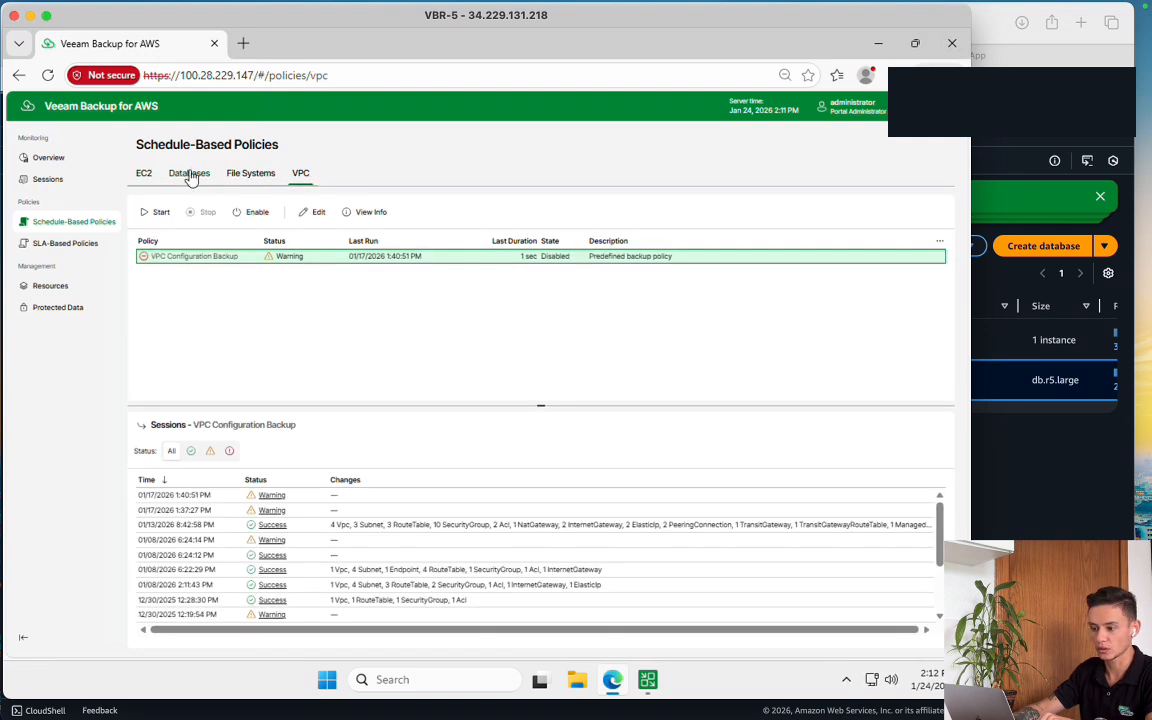
Add a schedule-based RDS database policy named lab-RDS and continue to its source settings
click(192, 175)
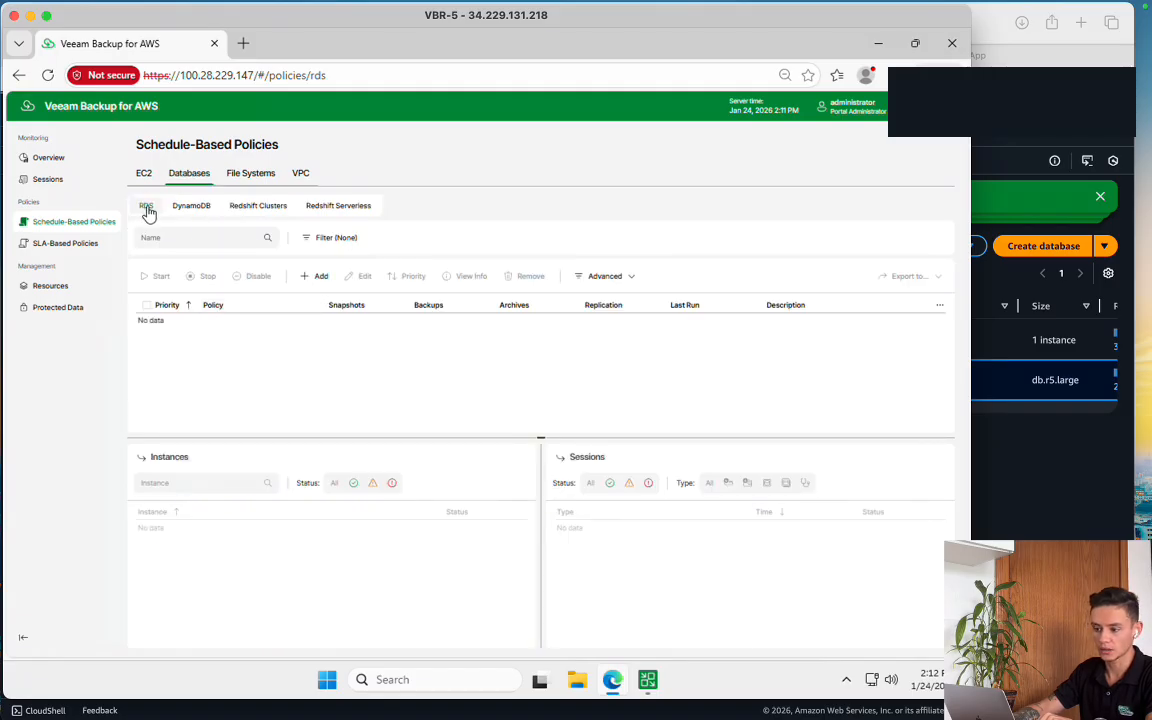
click(318, 277)
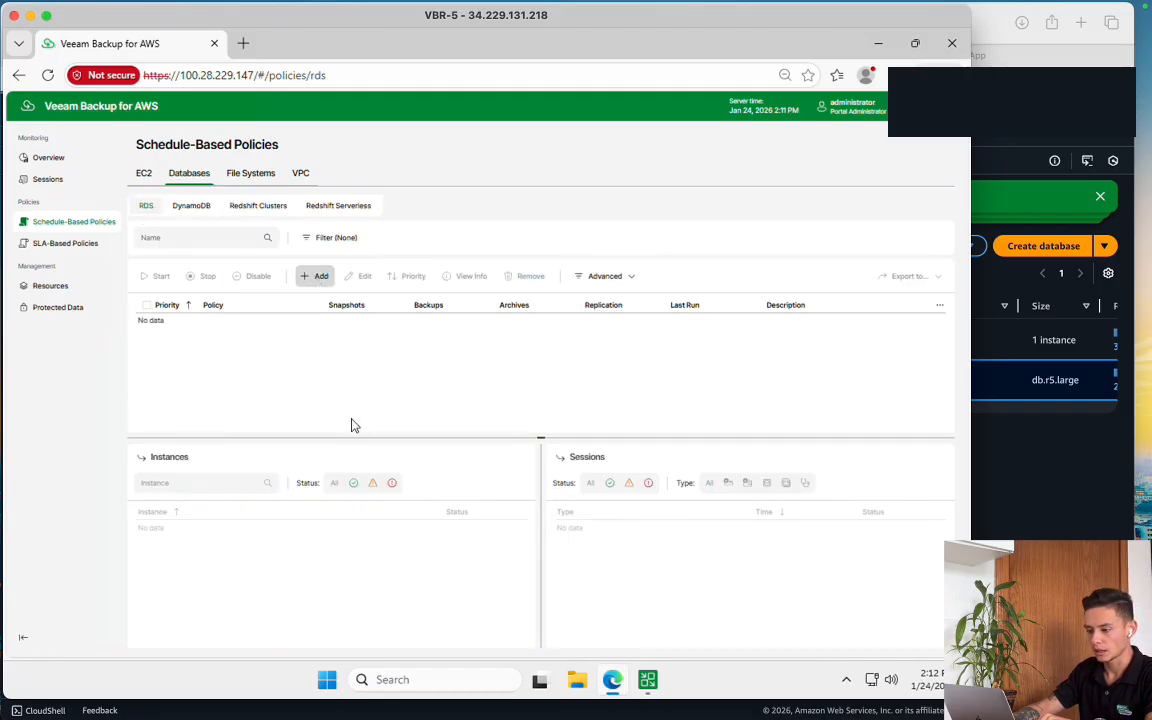
click(181, 222)
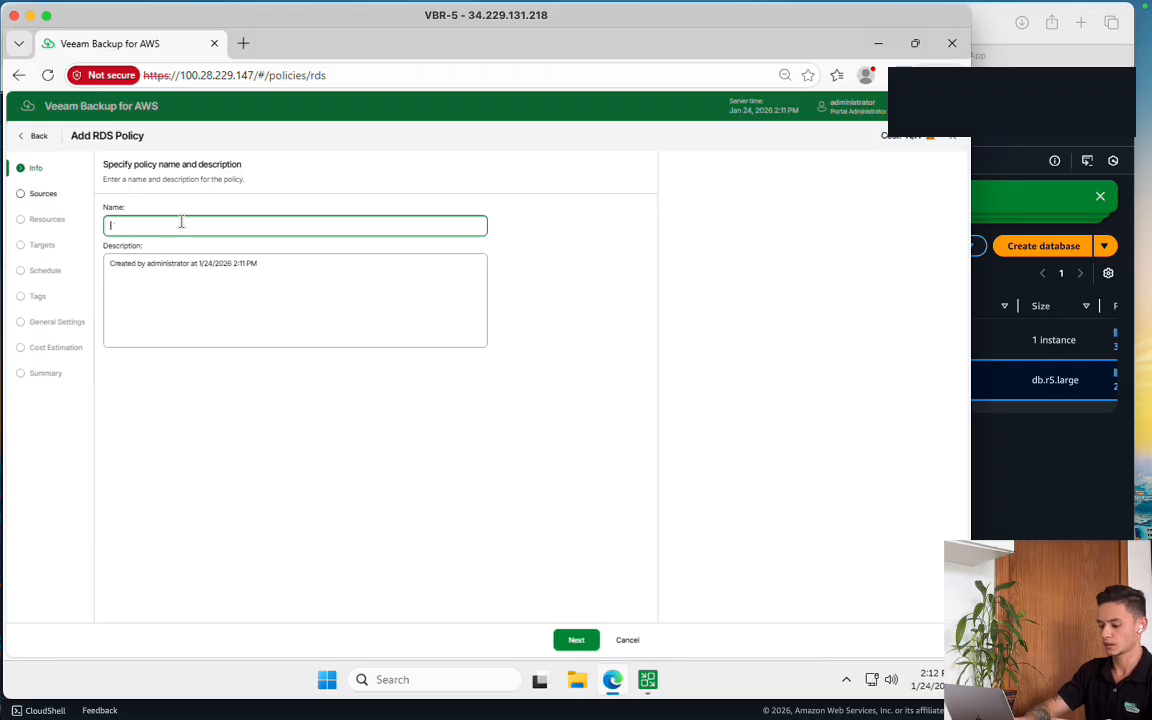
text(lab-RDS)
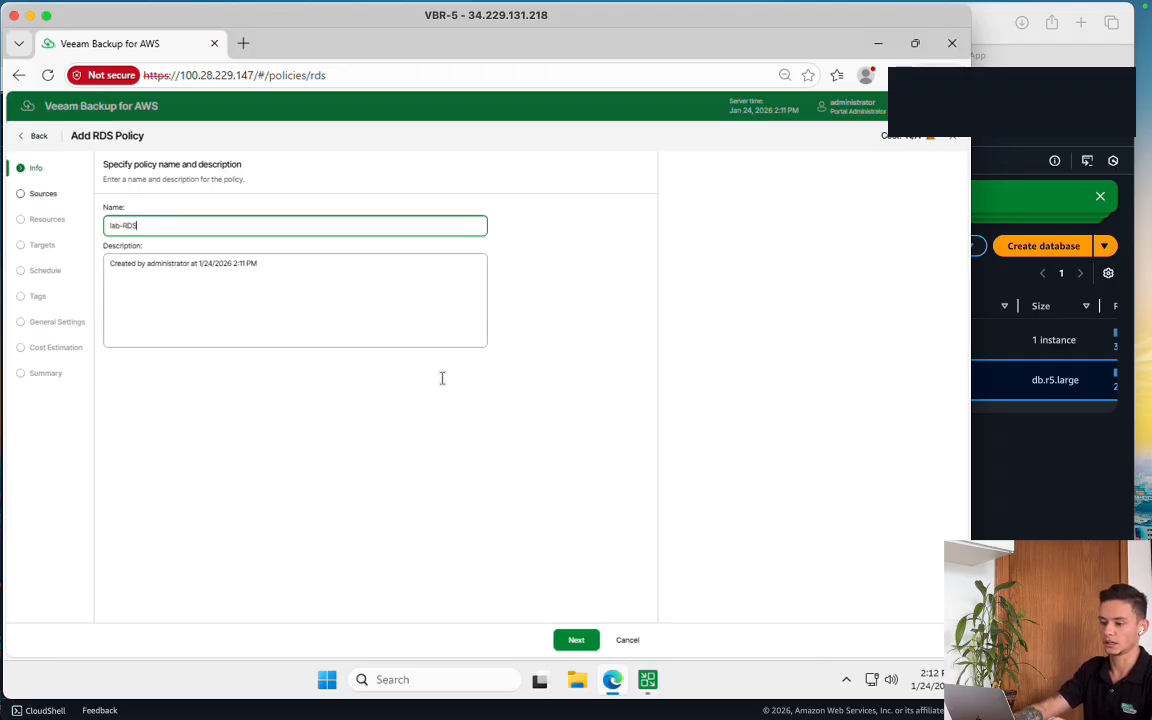
click(579, 641)
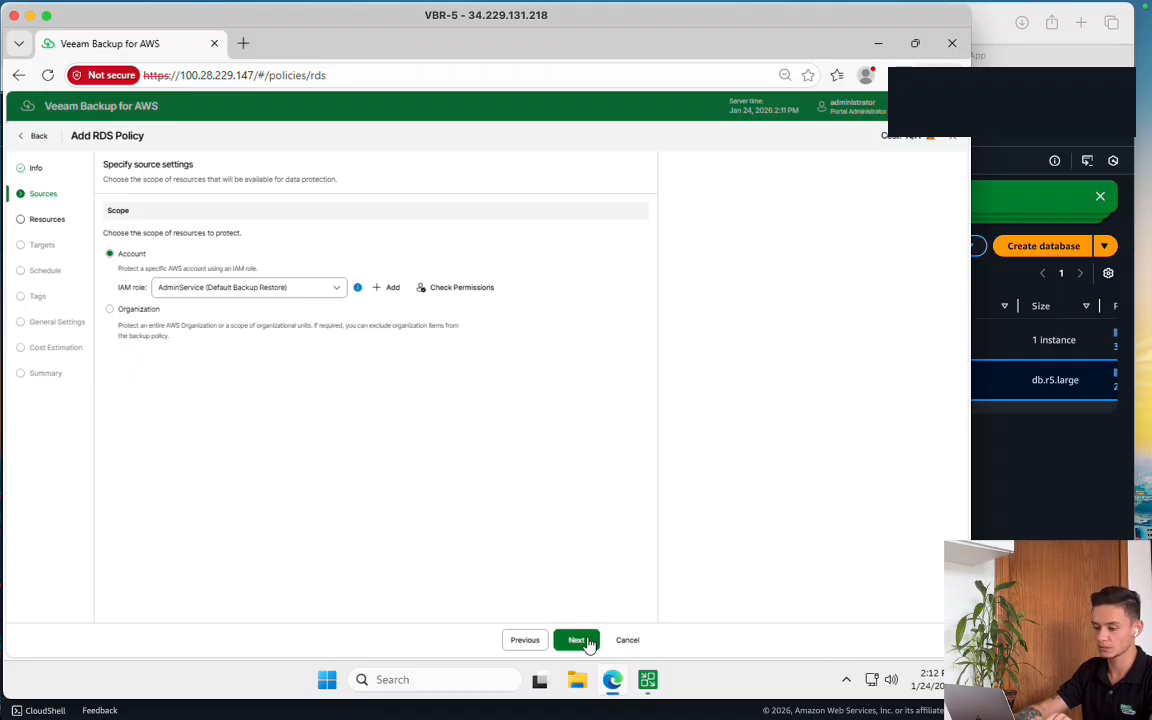
Accept the account source settings and set the policy's region to US East (N. Virginia)
click(578, 641)
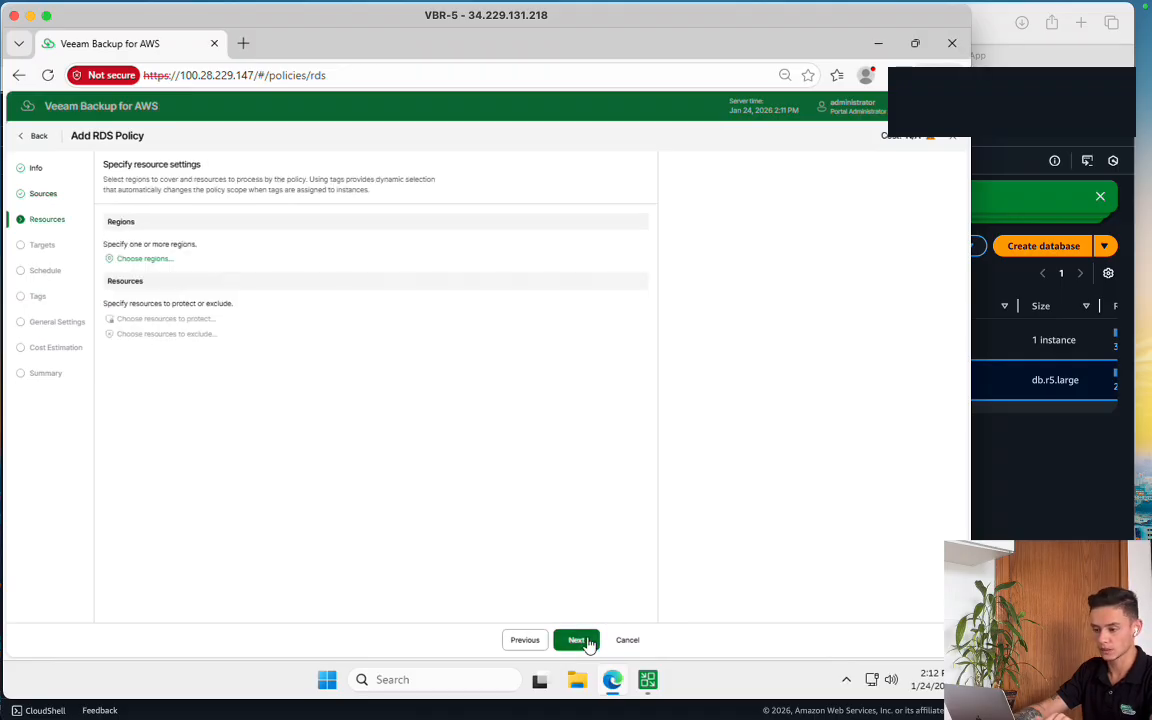
click(146, 259)
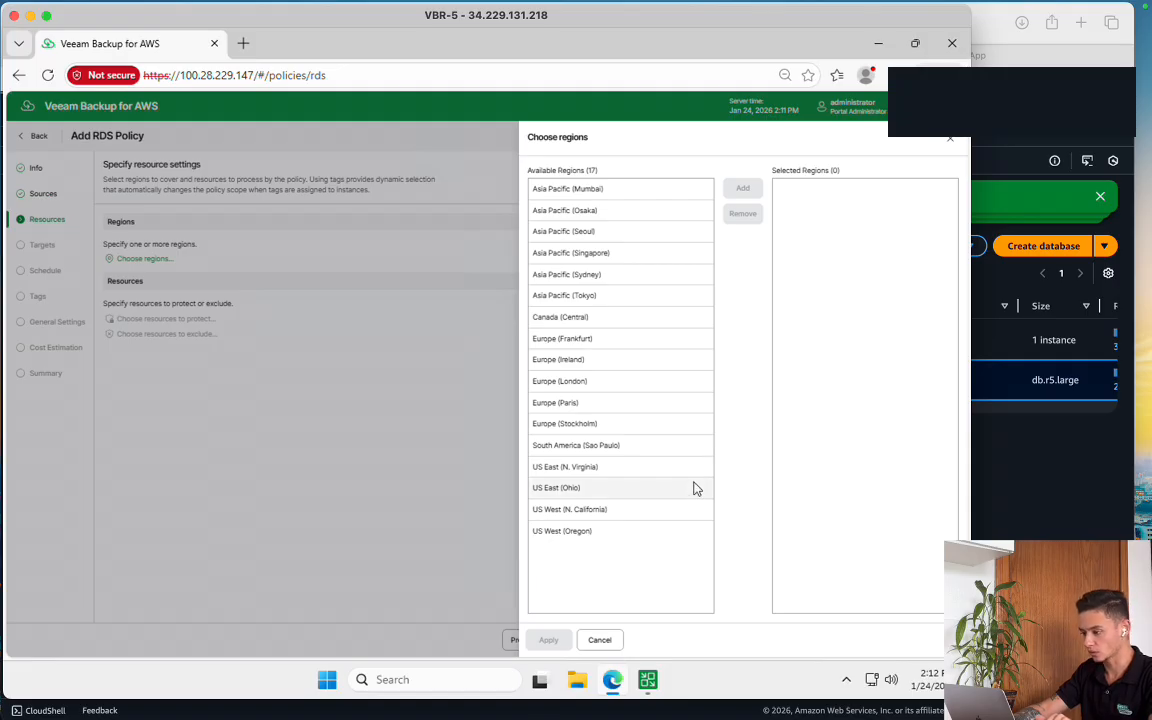
click(599, 468)
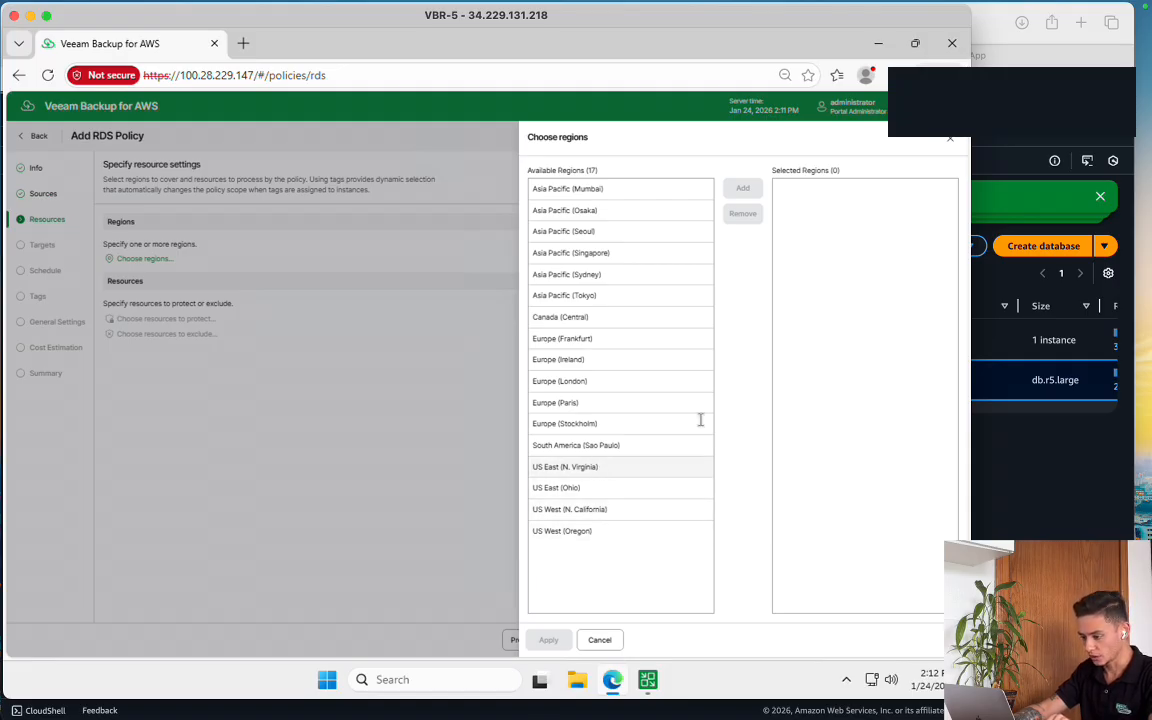
click(763, 190)
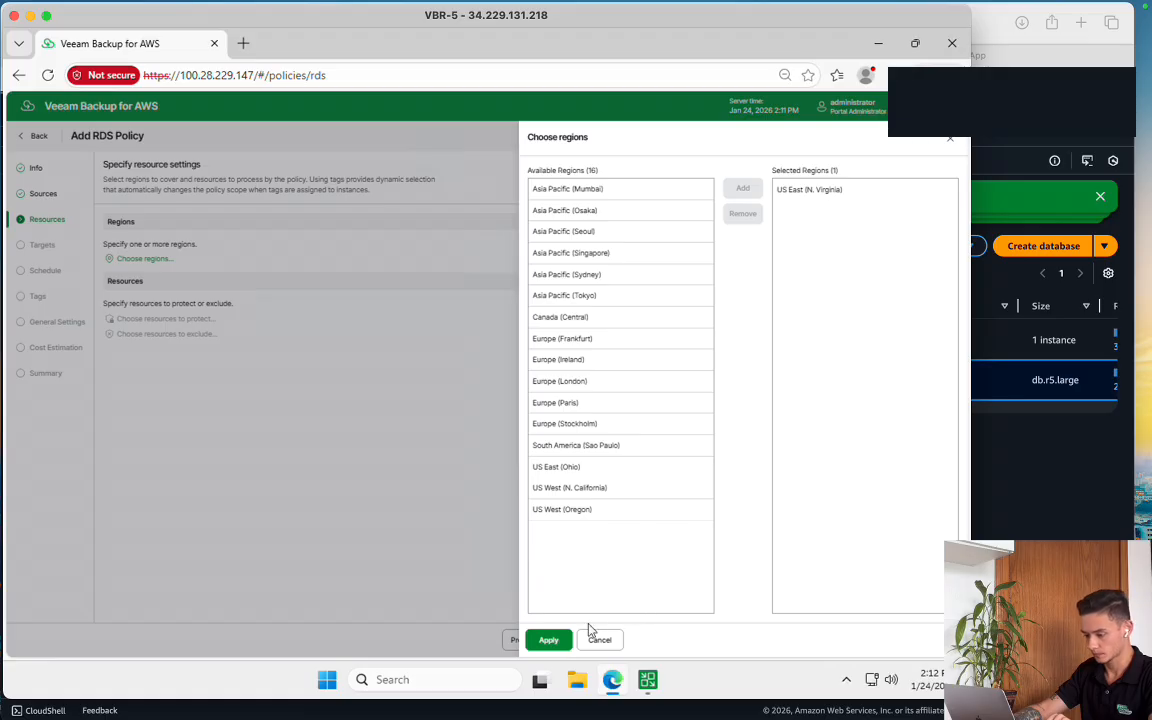
click(550, 640)
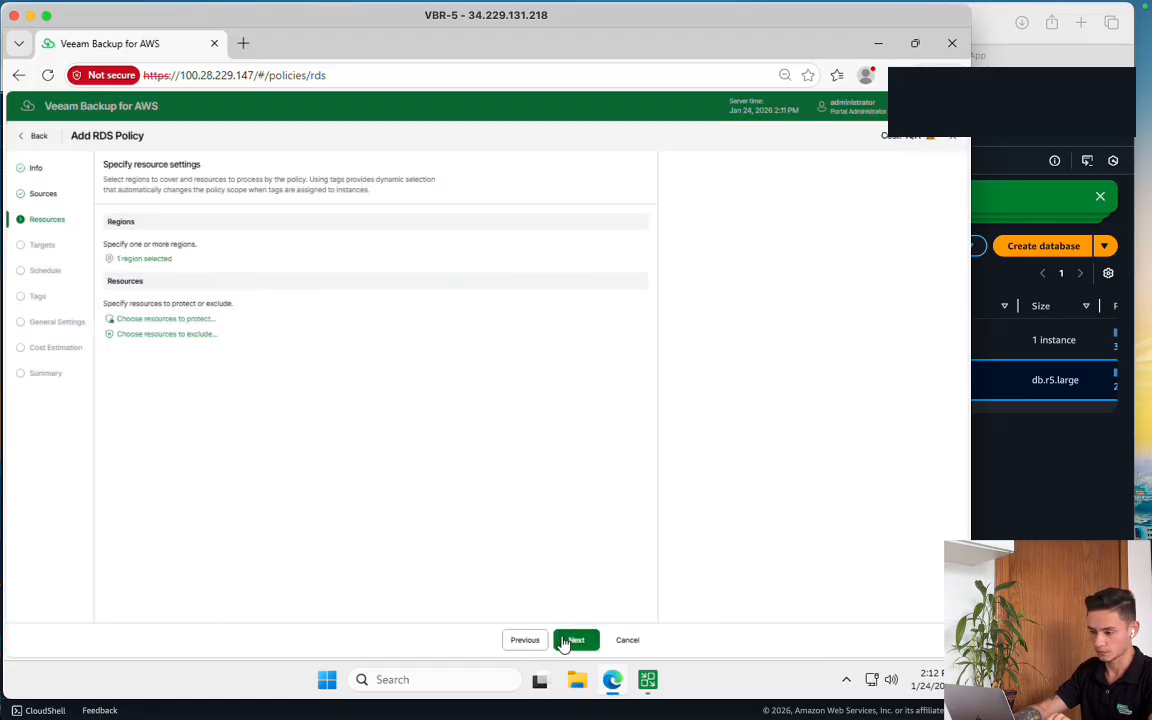
Restrict the policy to specific resources instead of all resources, checking the database list in the AWS console
click(165, 319)
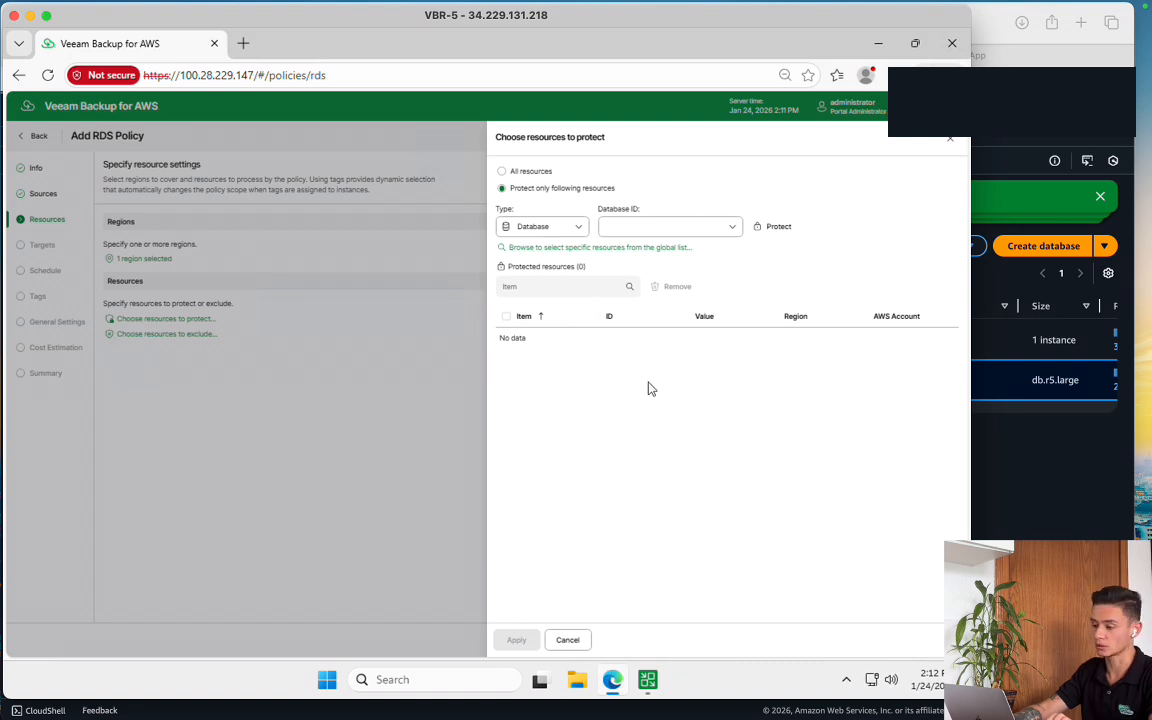
click(549, 177)
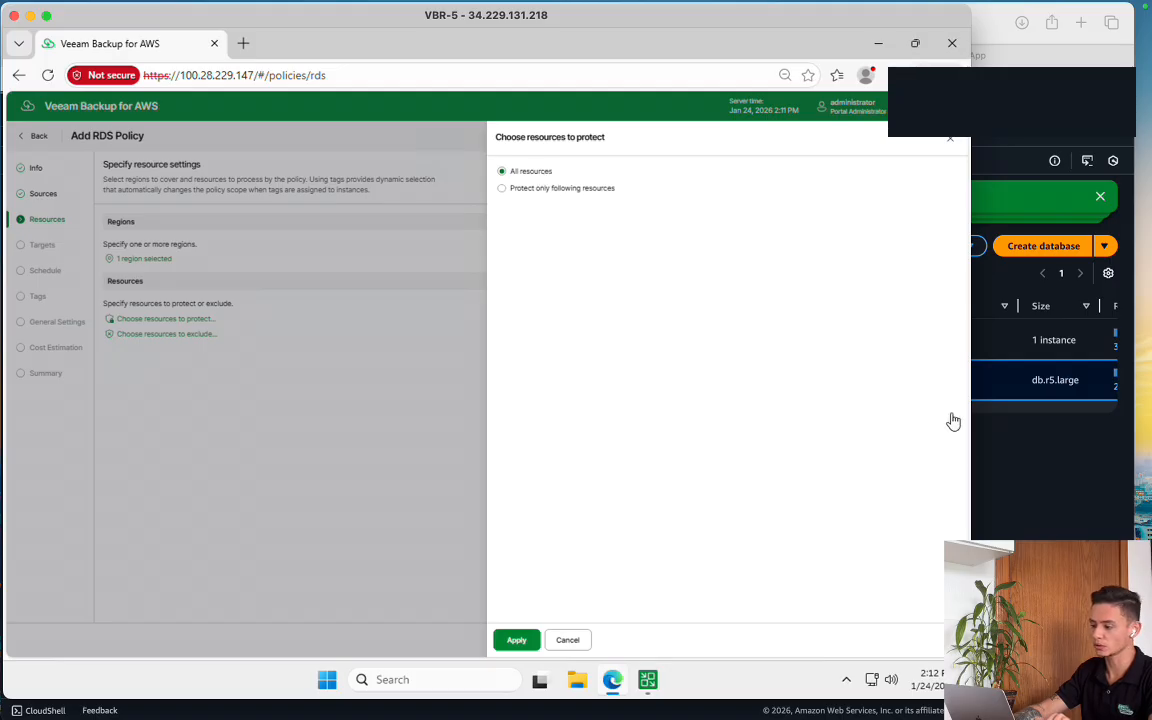
click(1018, 555)
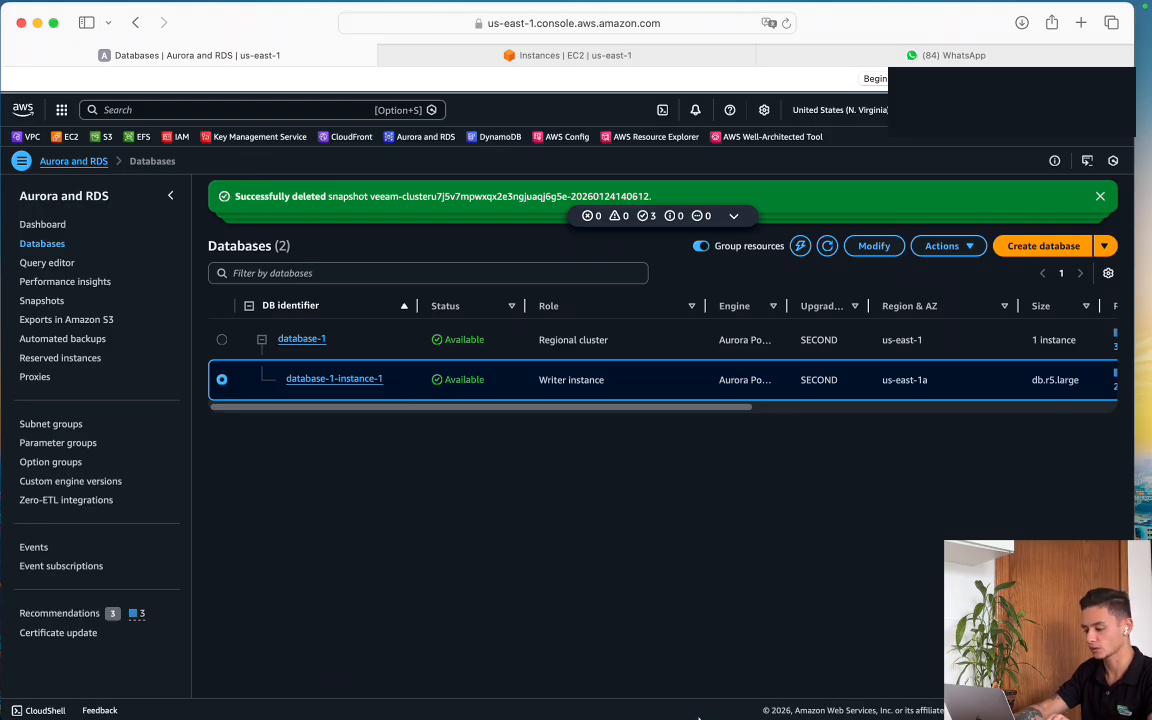
key(super+Tab)
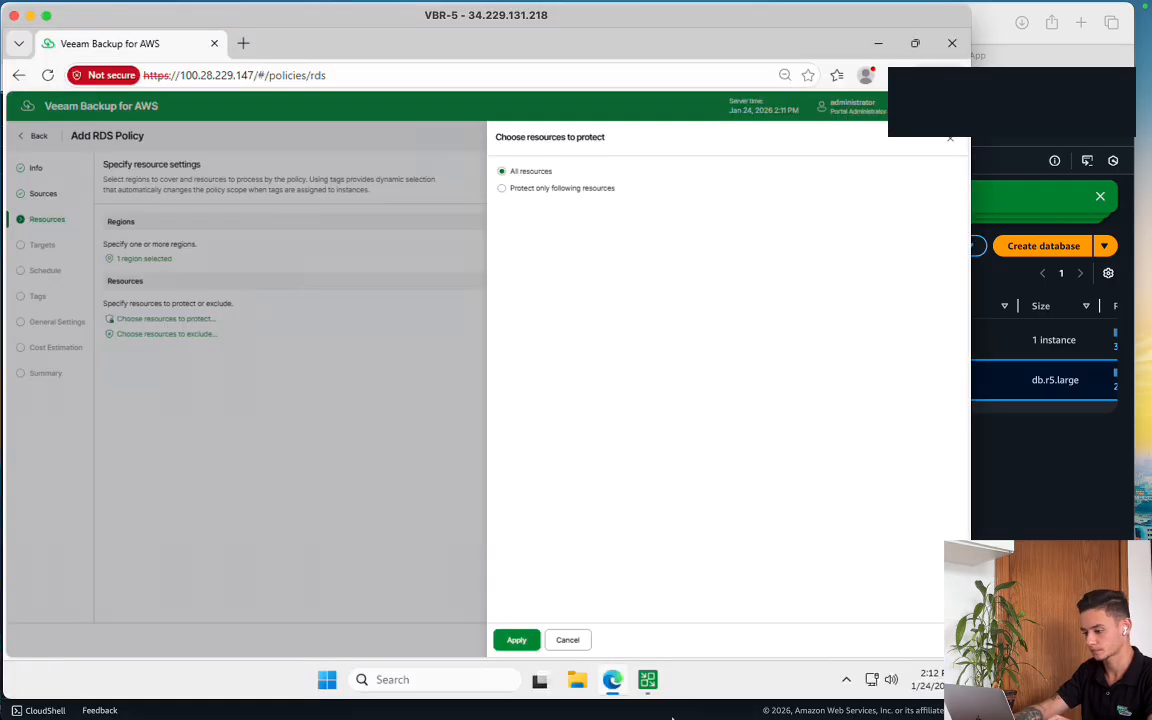
click(566, 189)
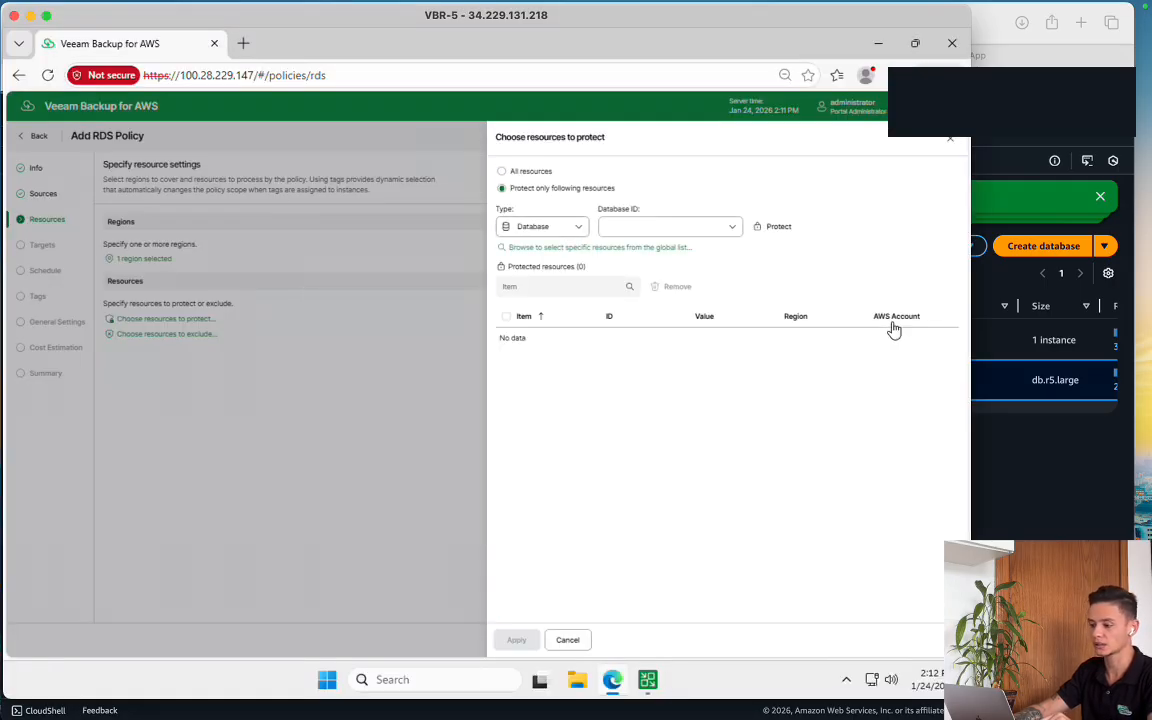
key(super+Tab)
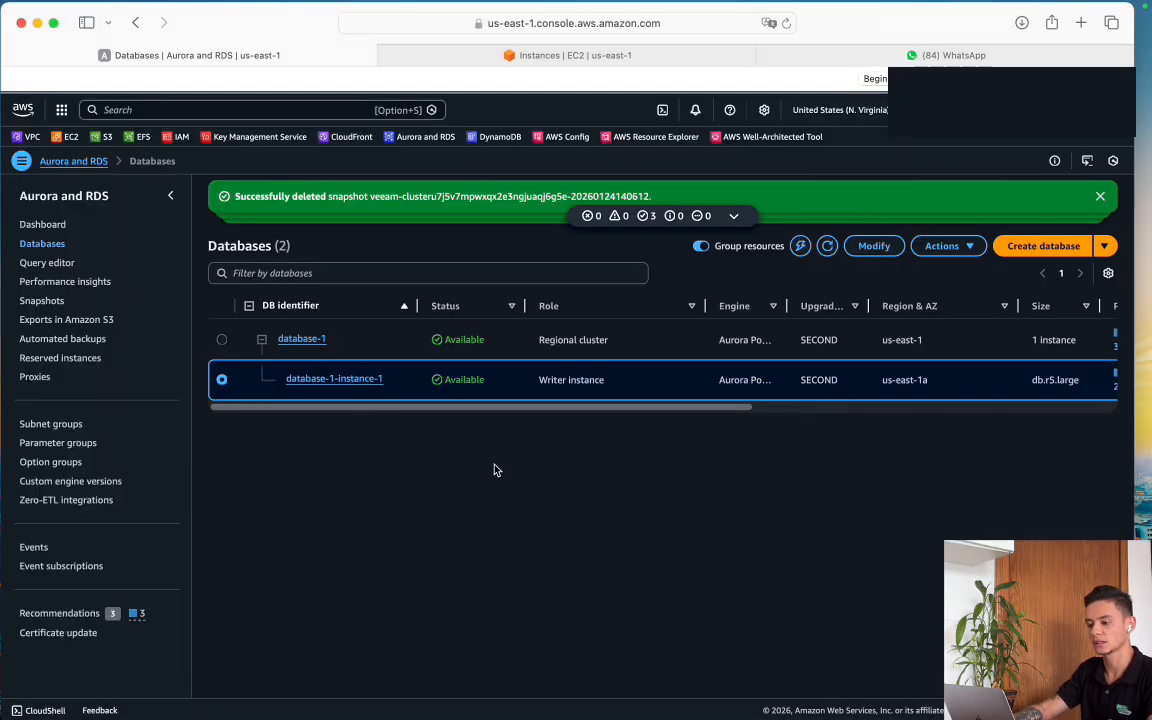
key(super+Tab)
Add database-1 to the protected resources and continue to scheduling with snapshot replication and backups left off
click(717, 226)
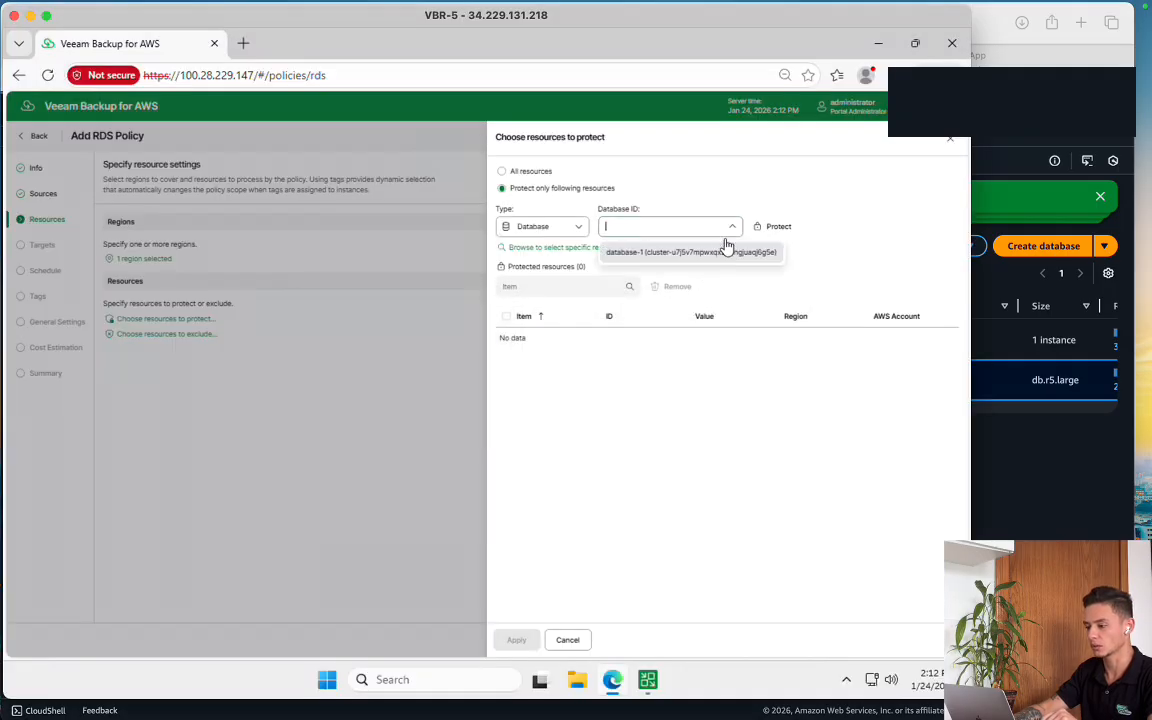
click(721, 256)
click(772, 226)
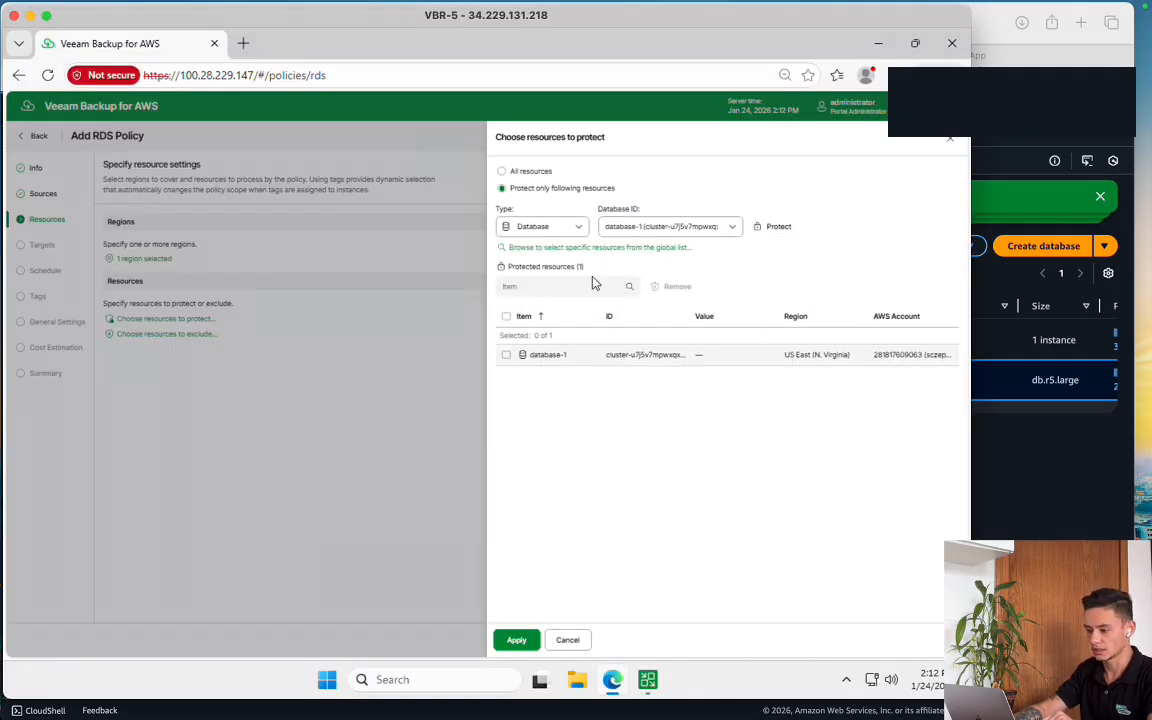
click(506, 355)
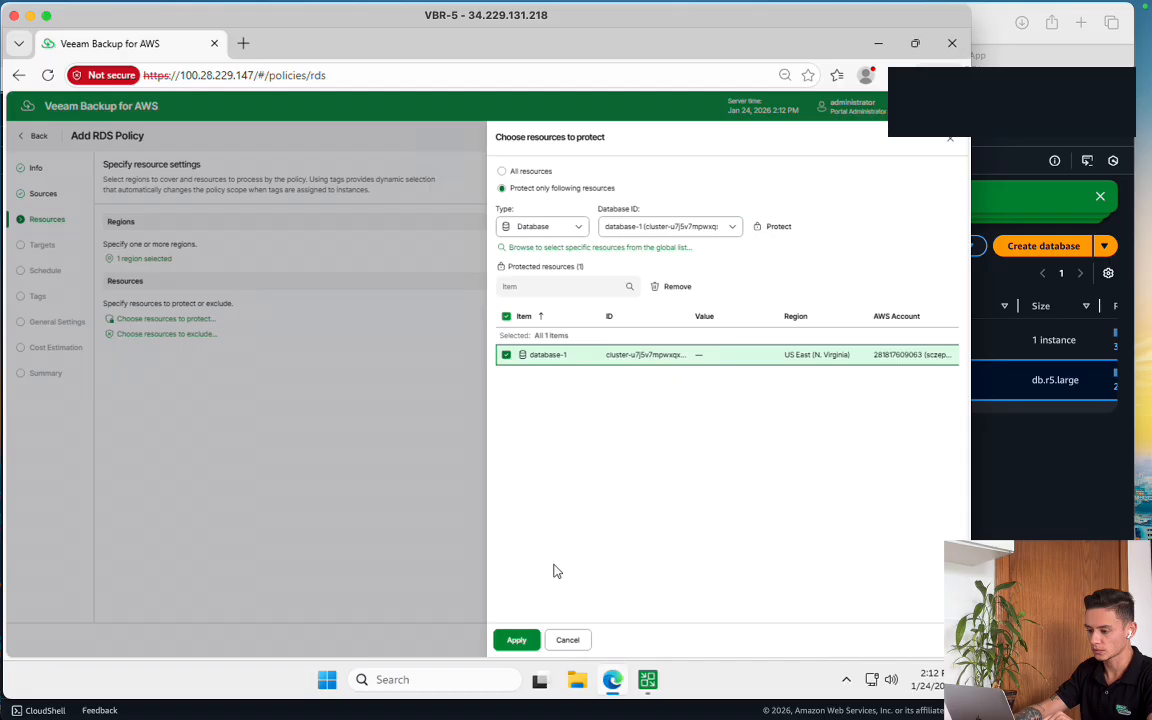
click(516, 640)
click(576, 640)
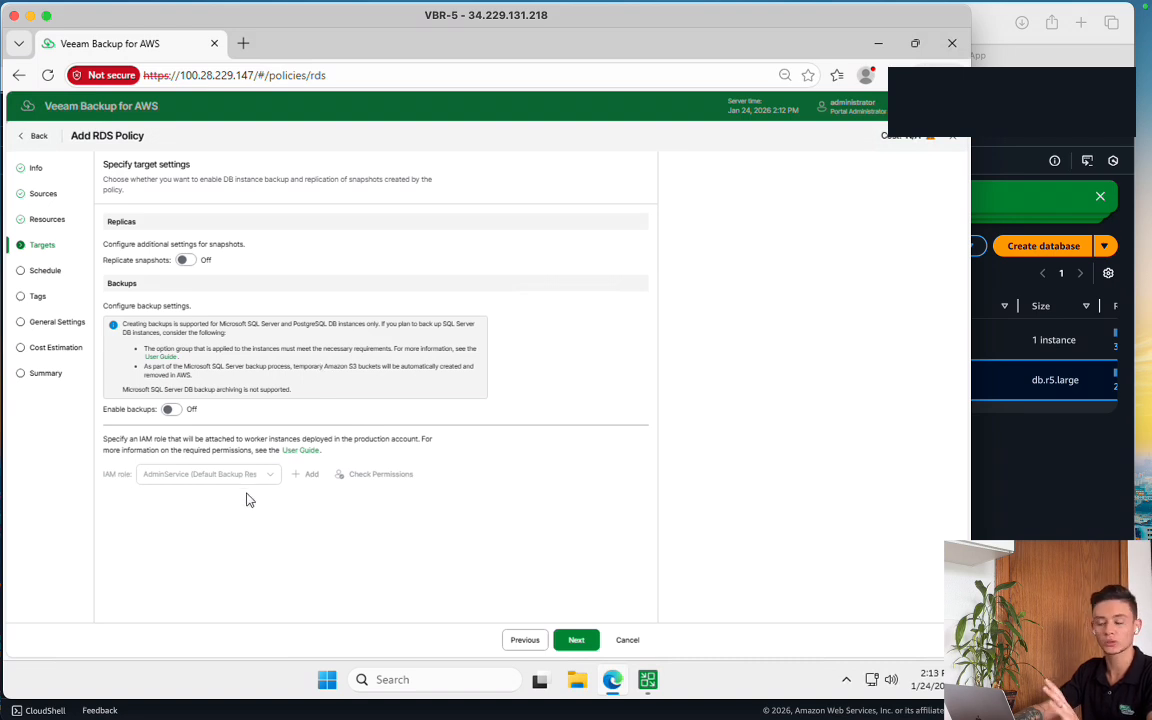
click(585, 646)
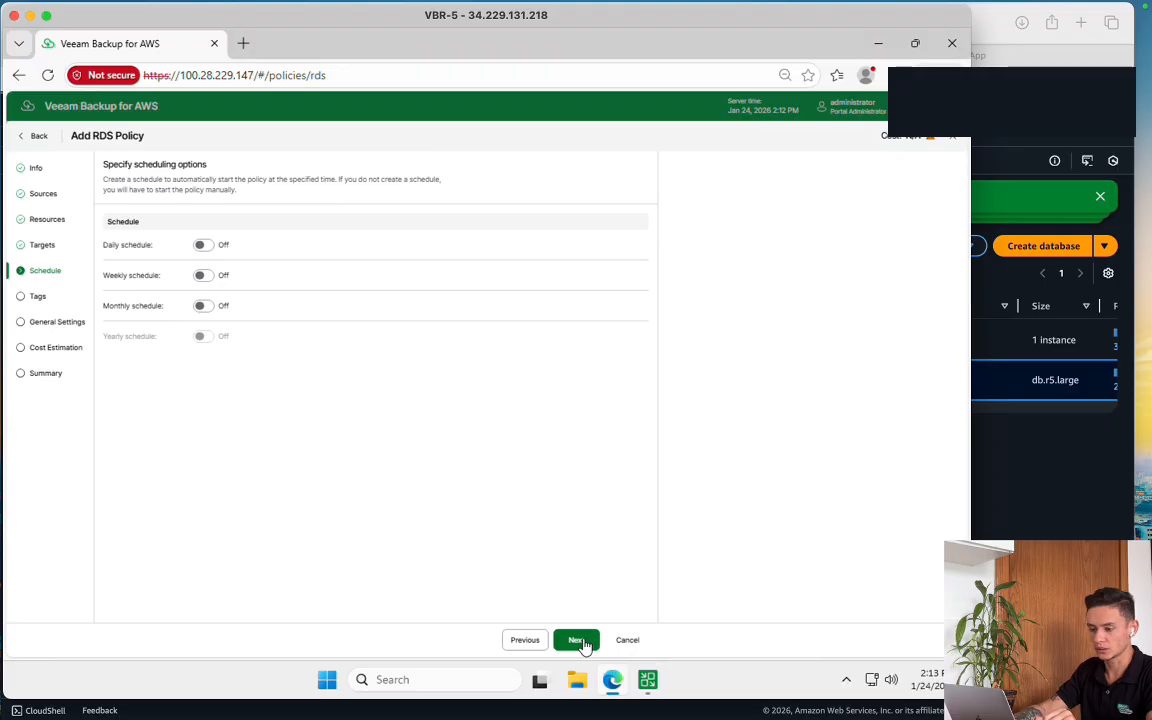
click(205, 246)
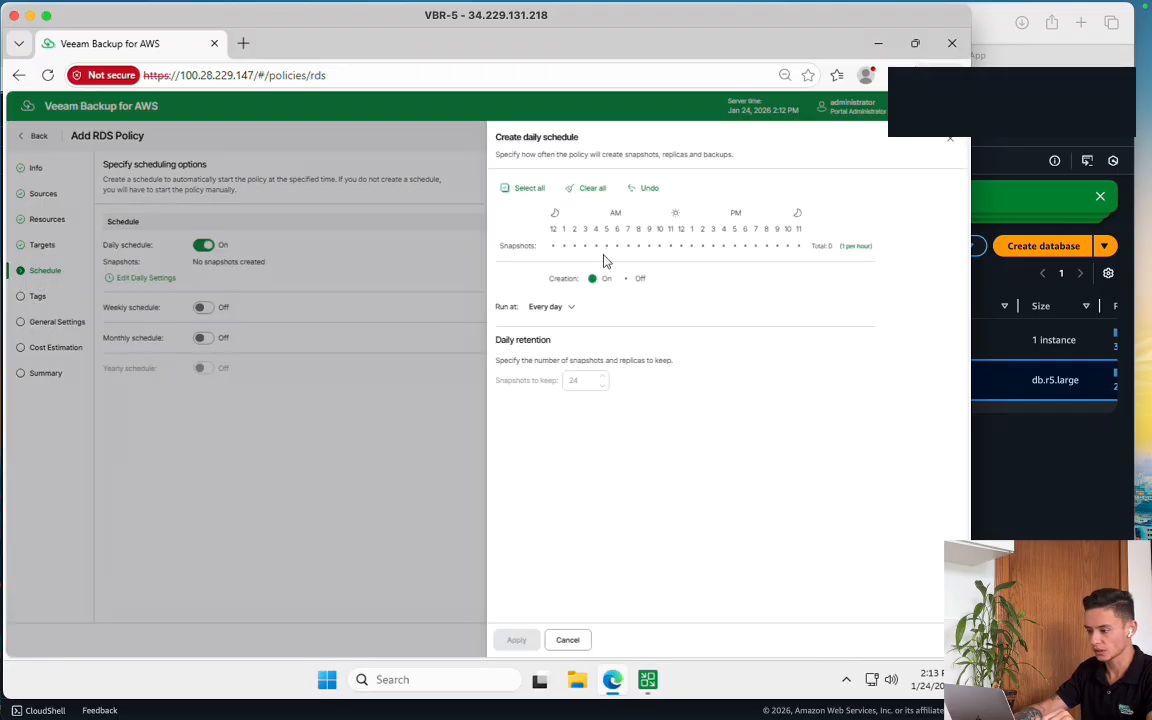
click(596, 246)
click(681, 246)
click(564, 246)
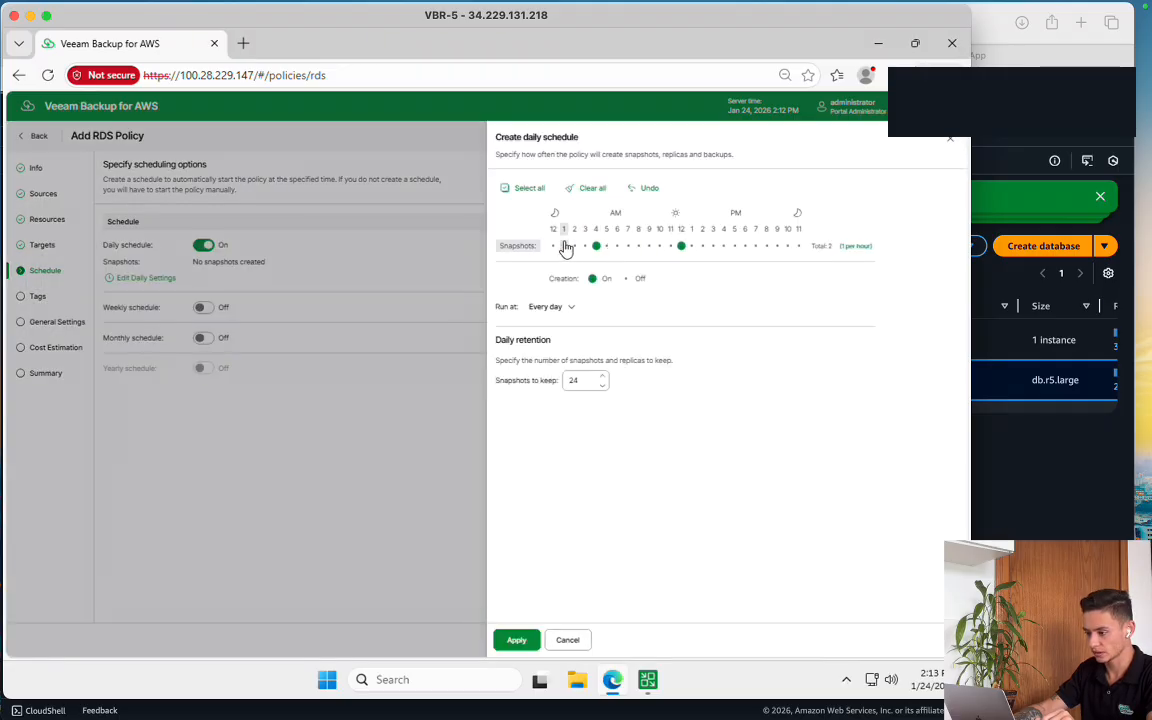
click(627, 246)
click(567, 640)
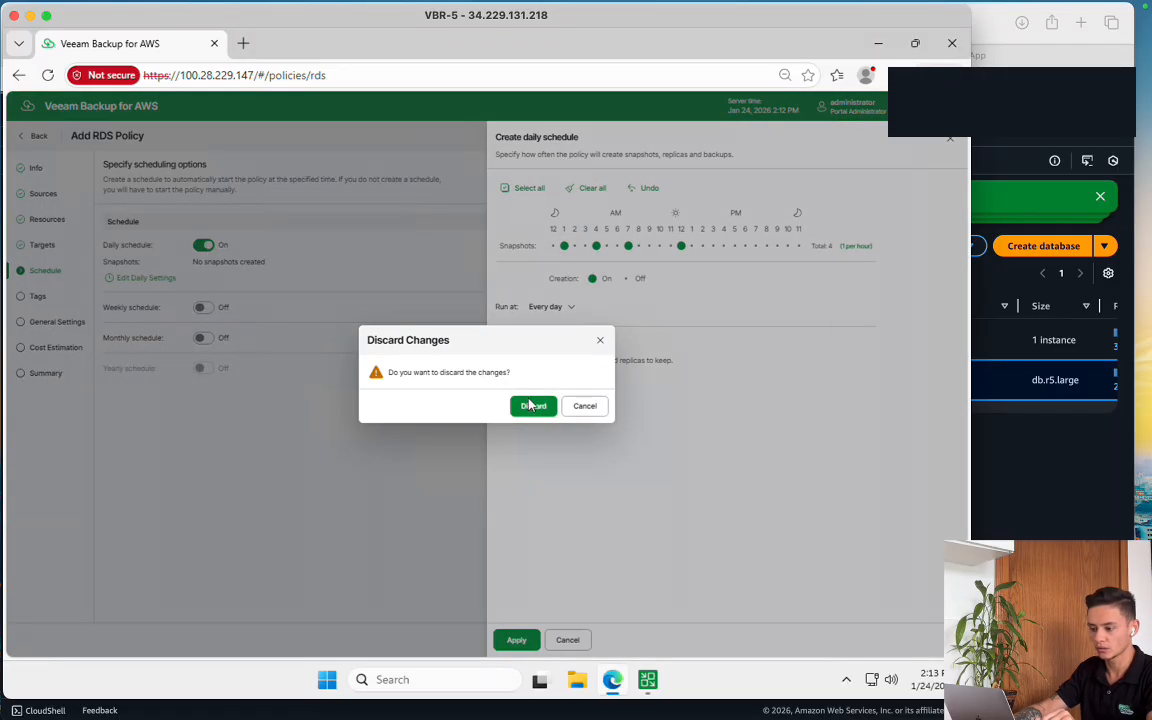
click(531, 405)
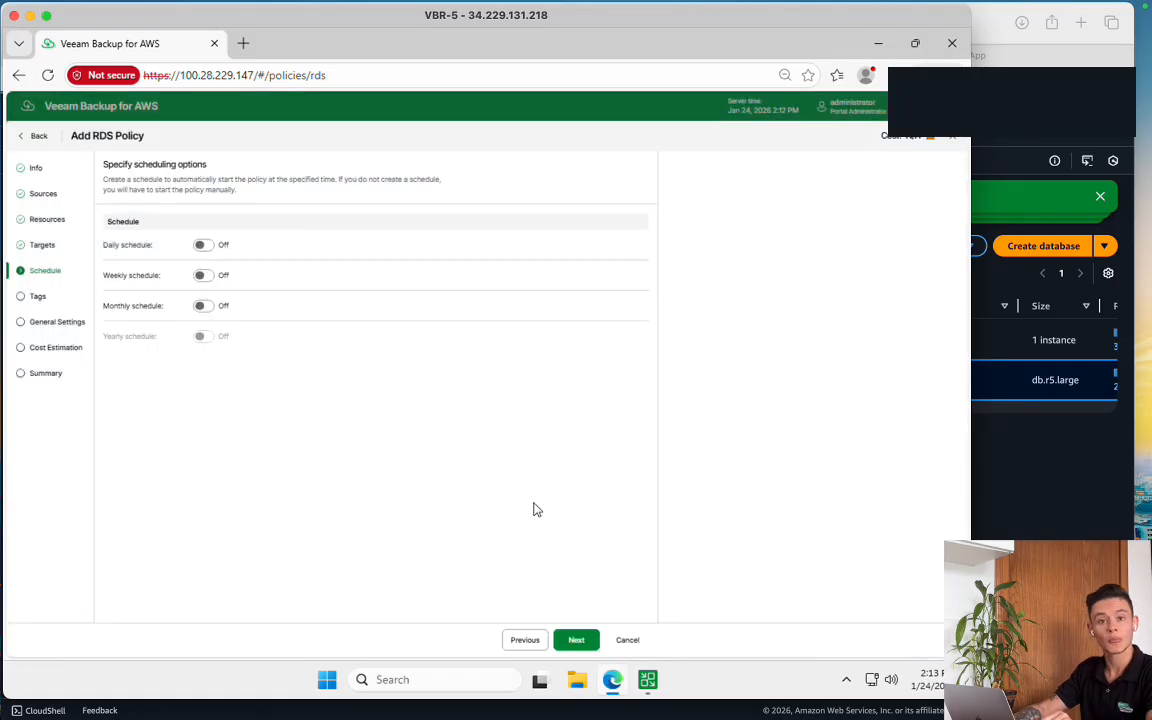
Leave the policy unscheduled, enable copying tags from source RDS instances, and finish creating it with the remaining defaults
click(578, 640)
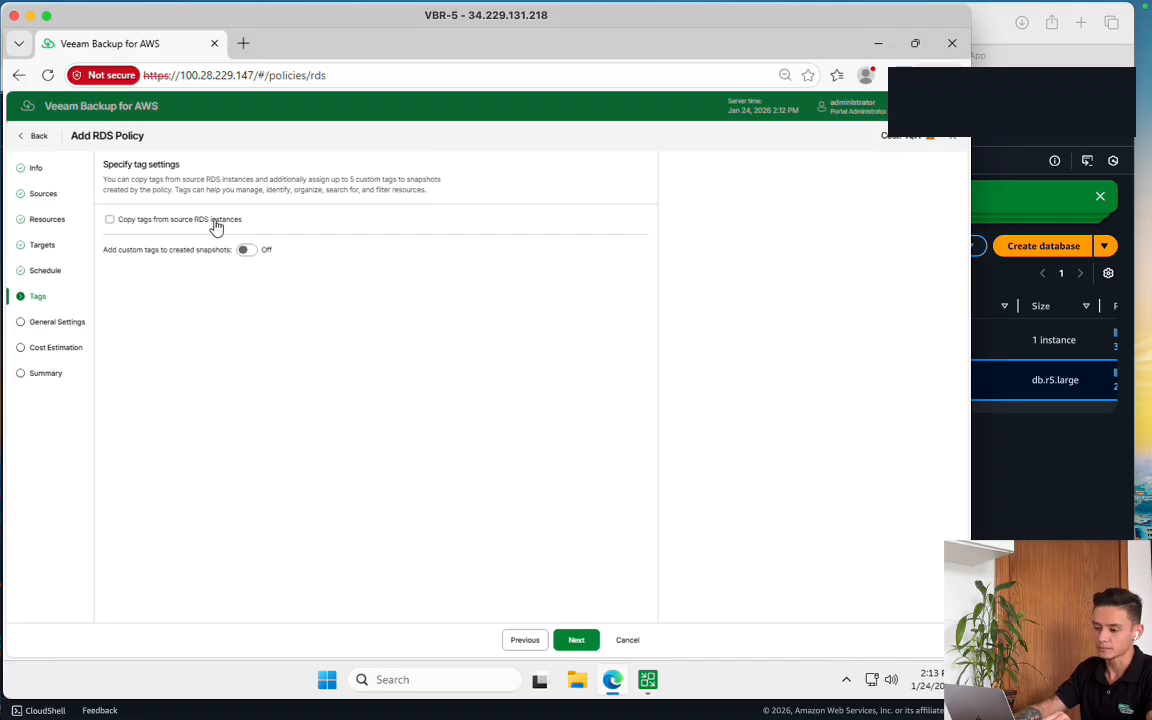
click(225, 223)
click(577, 640)
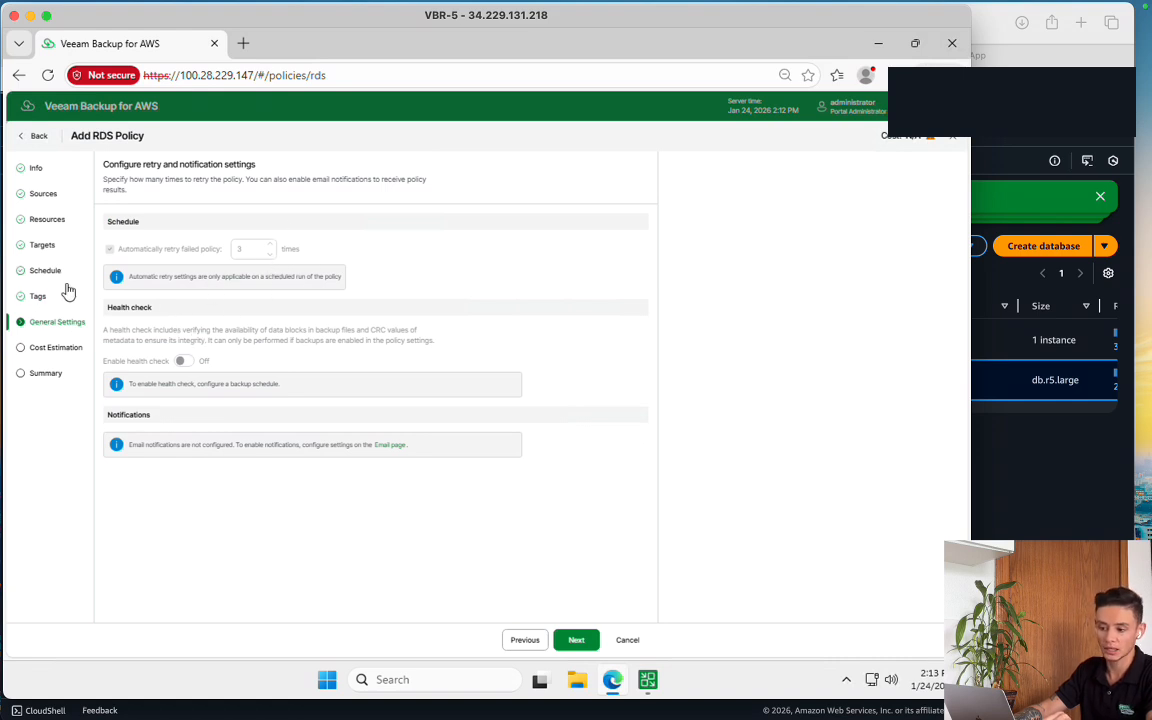
click(576, 640)
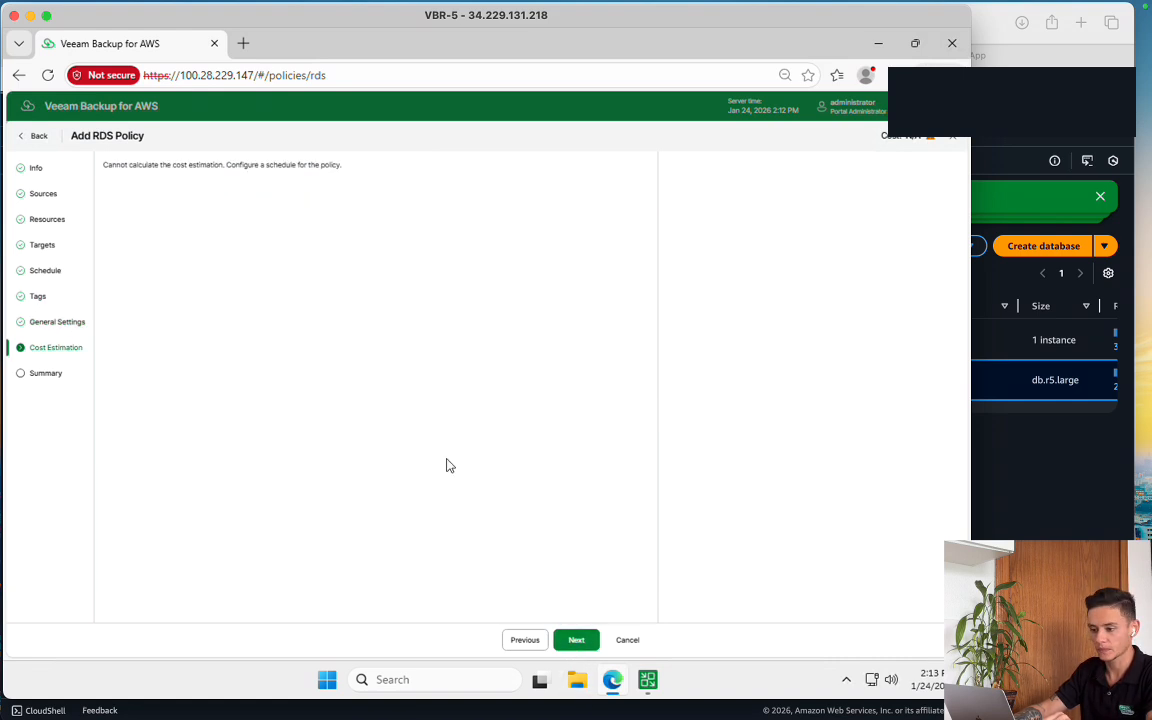
click(584, 643)
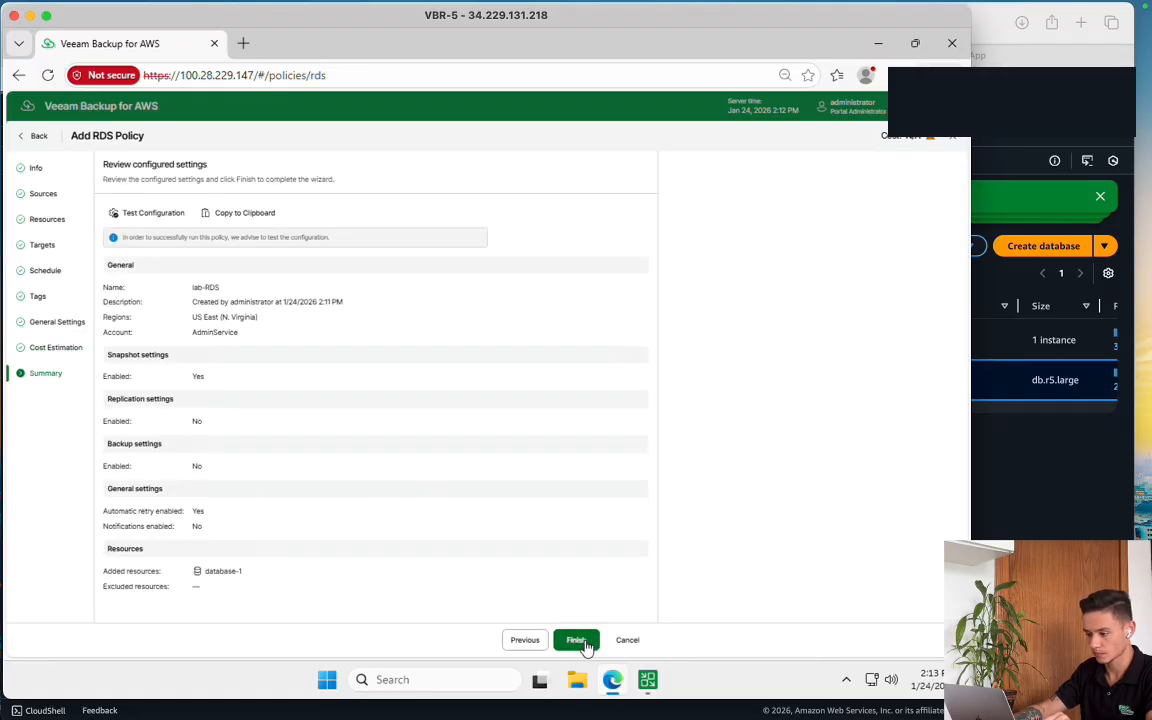
click(578, 641)
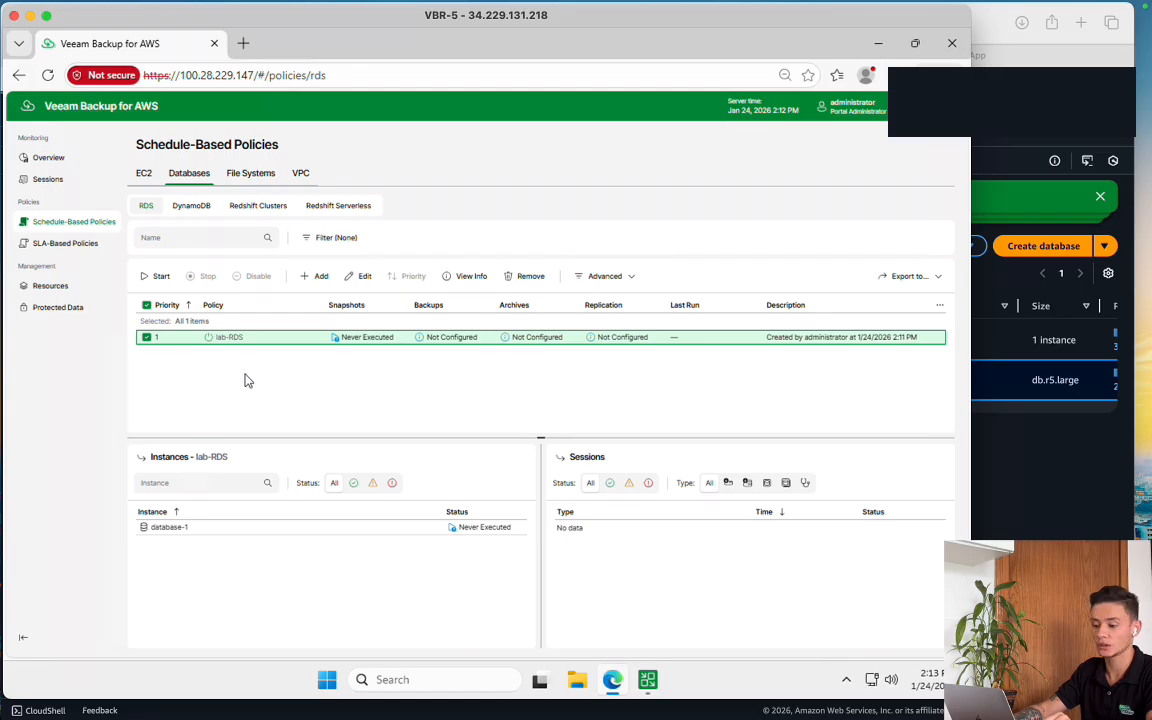
Start the lab-RDS policy and select the snapshot session of database-1
click(155, 275)
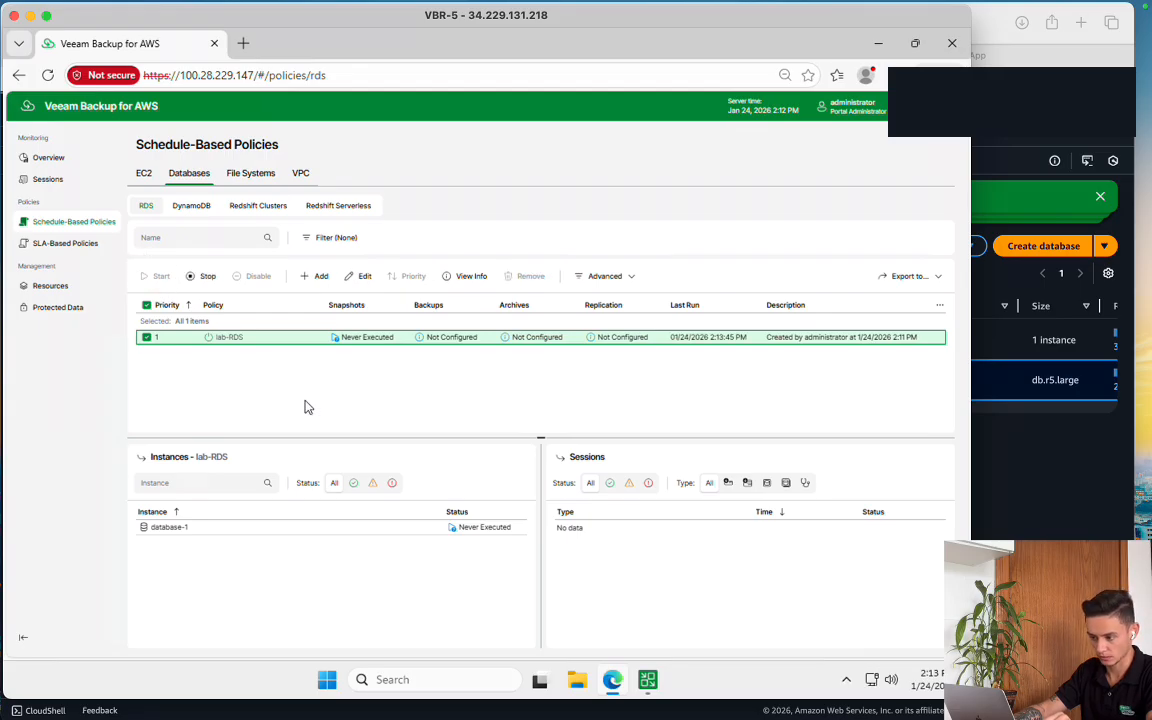
click(424, 530)
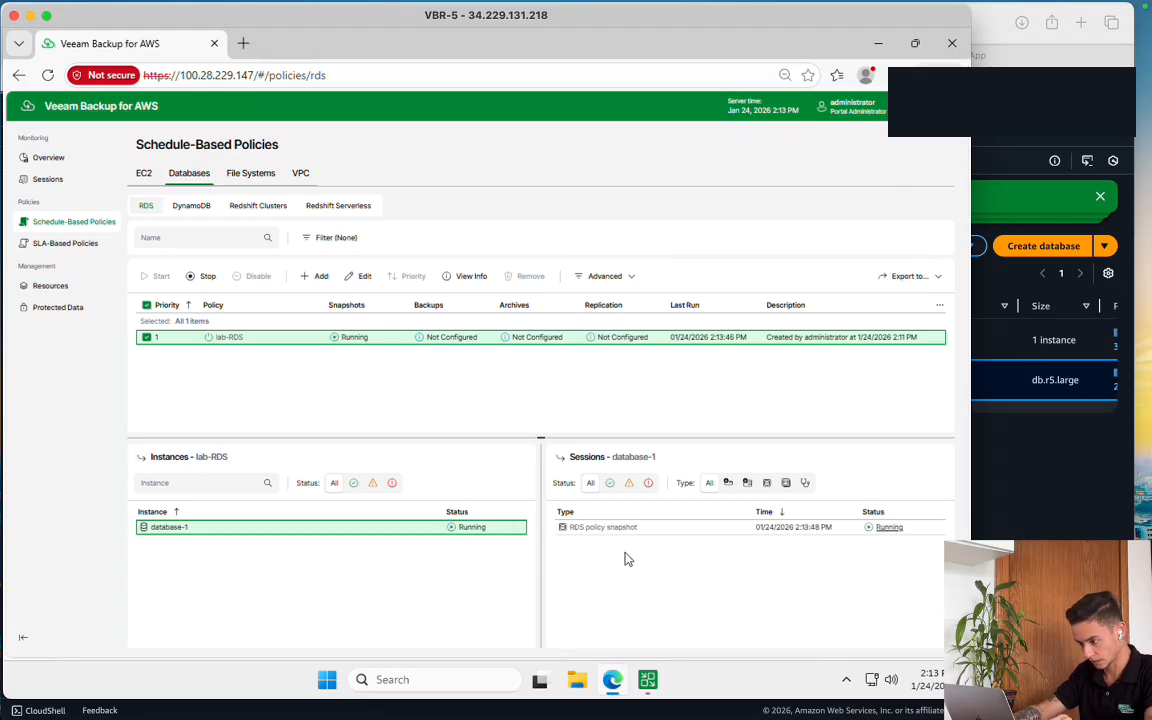
click(654, 529)
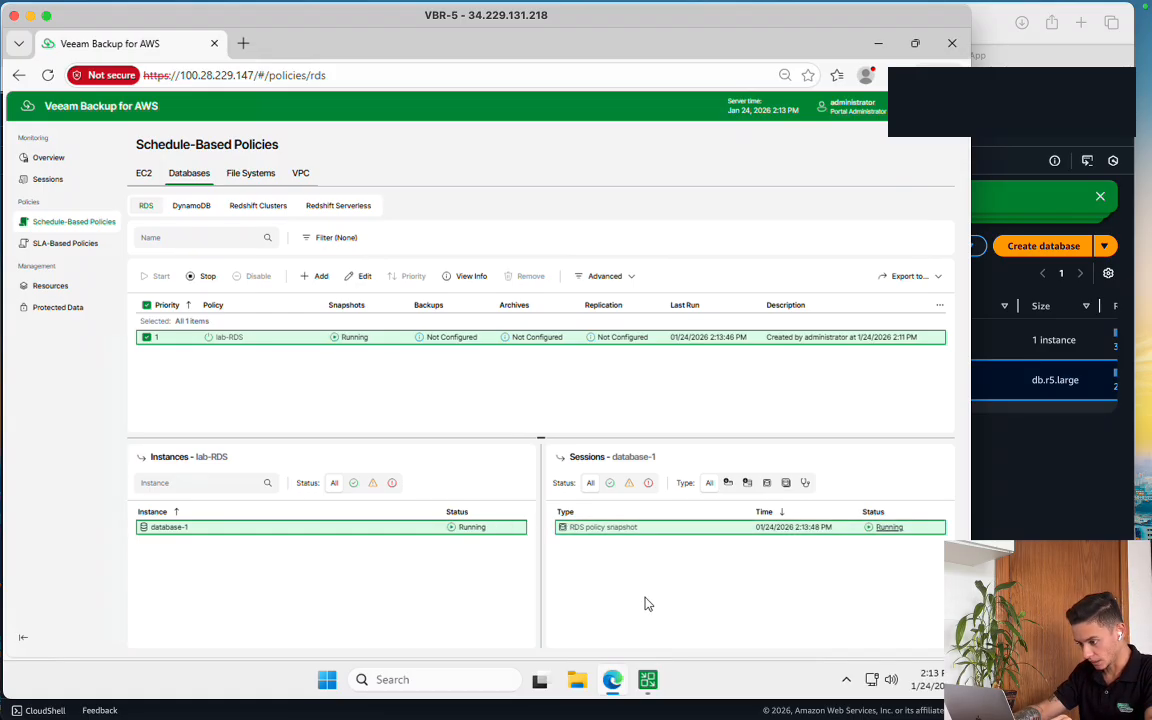
Switch to the AWS console, refresh the database list to check database-1's status, and view the manual snapshots
click(1034, 506)
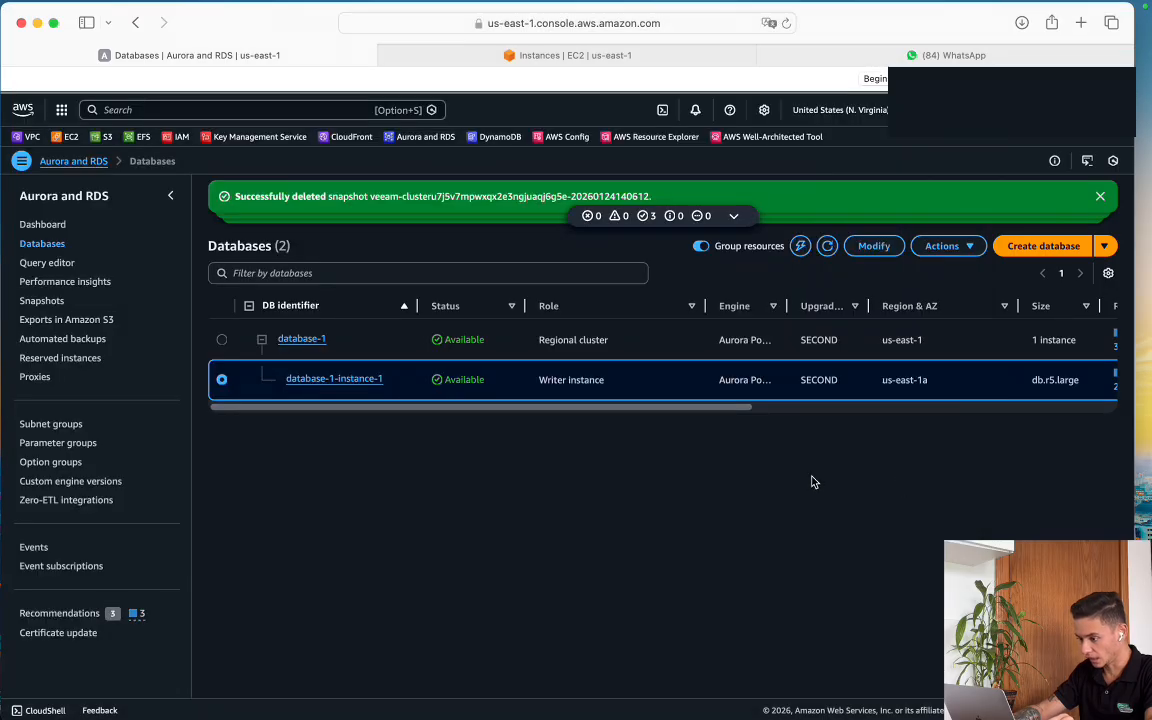
click(470, 341)
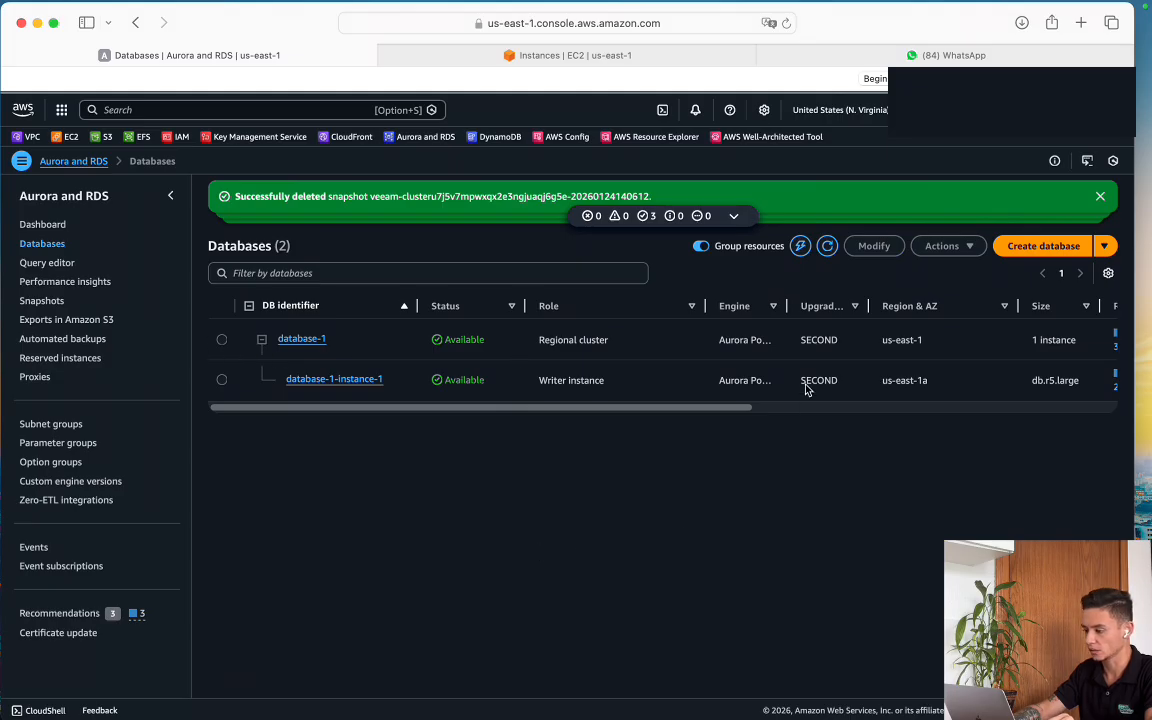
click(827, 247)
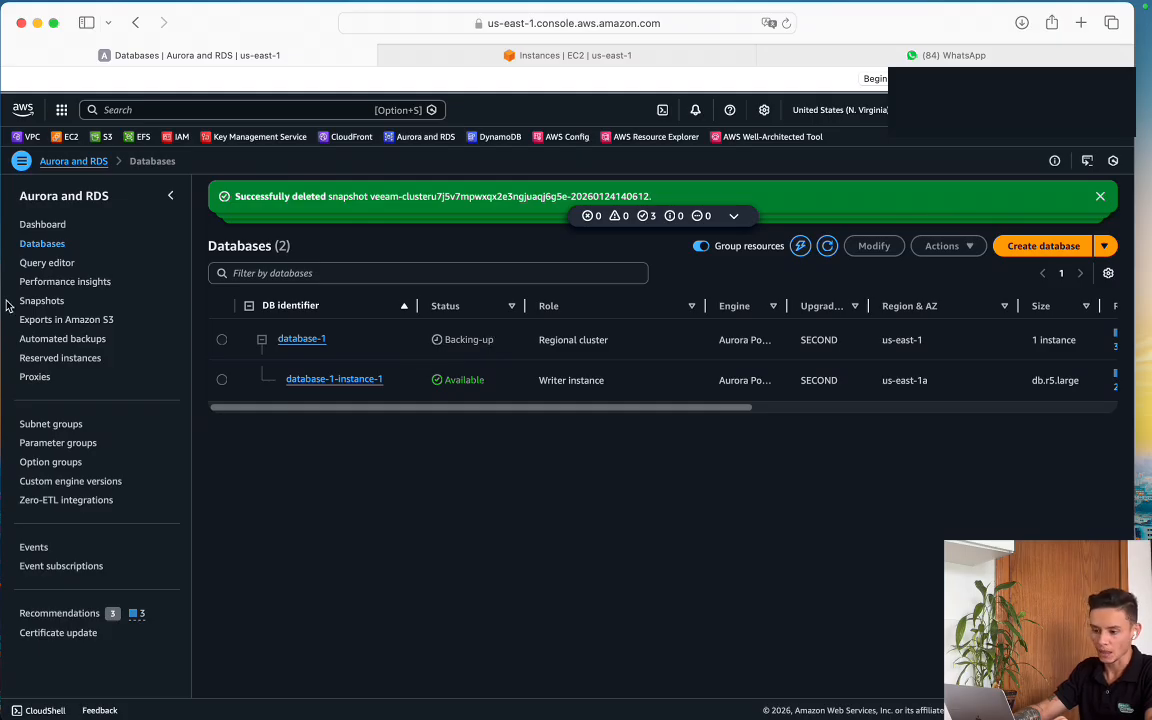
click(42, 300)
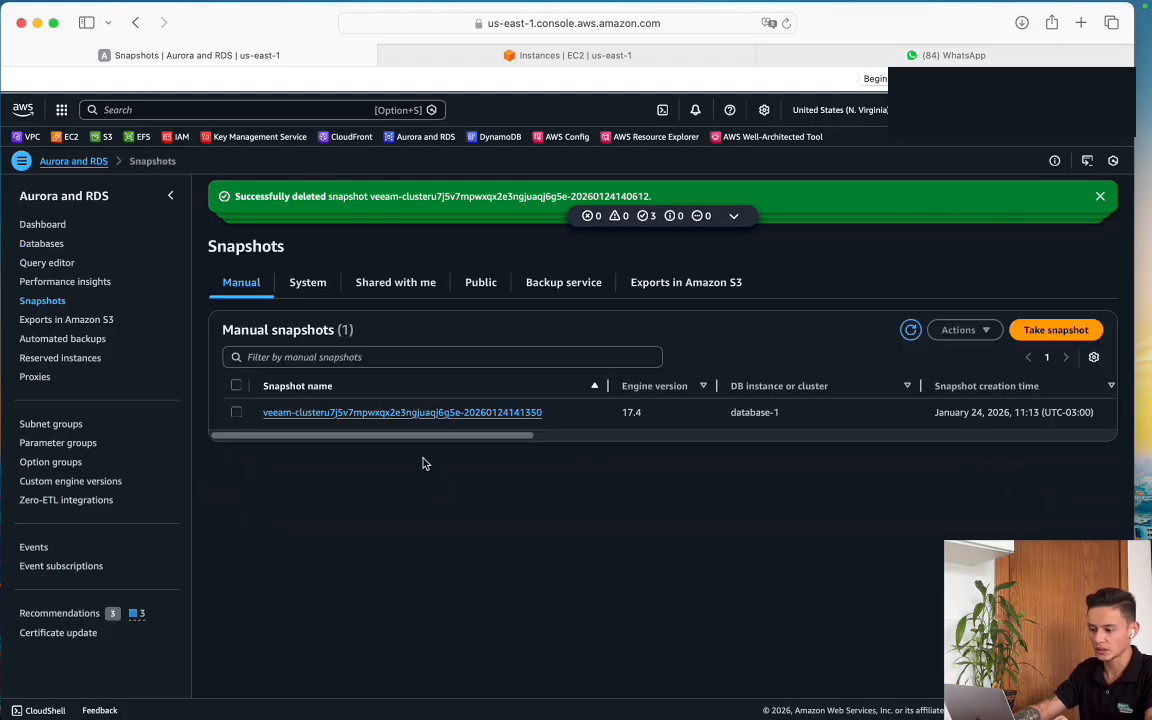
mouse_move(493, 444)
mouse_down()
mouse_move(1003, 452)
mouse_move(756, 463)
mouse_move(490, 440)
mouse_up()
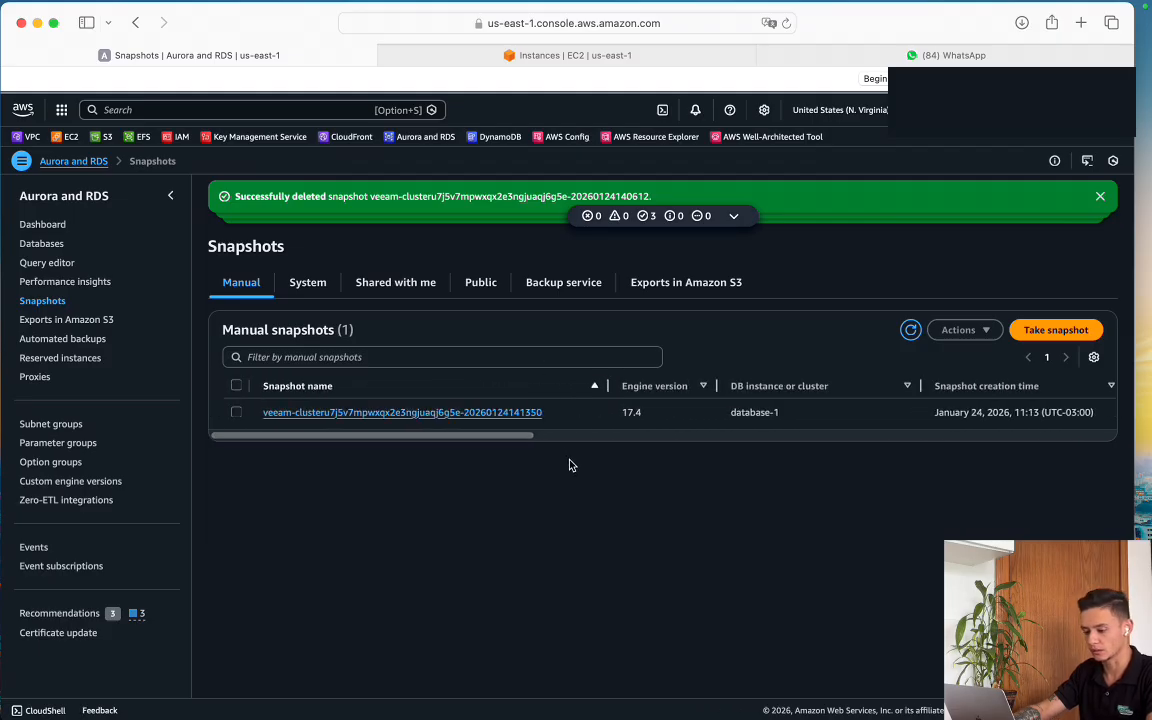
Return to Veeam Backup for AWS and view the session log of database-1's RDS policy snapshot
key(super+Tab)
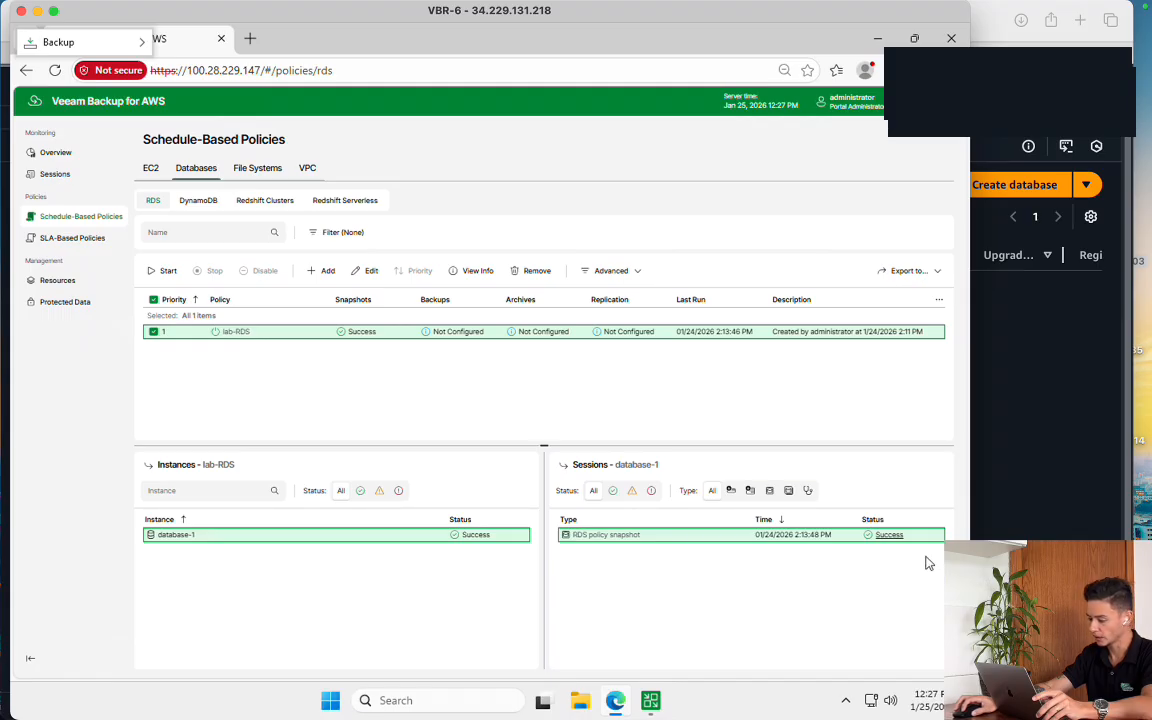
click(889, 535)
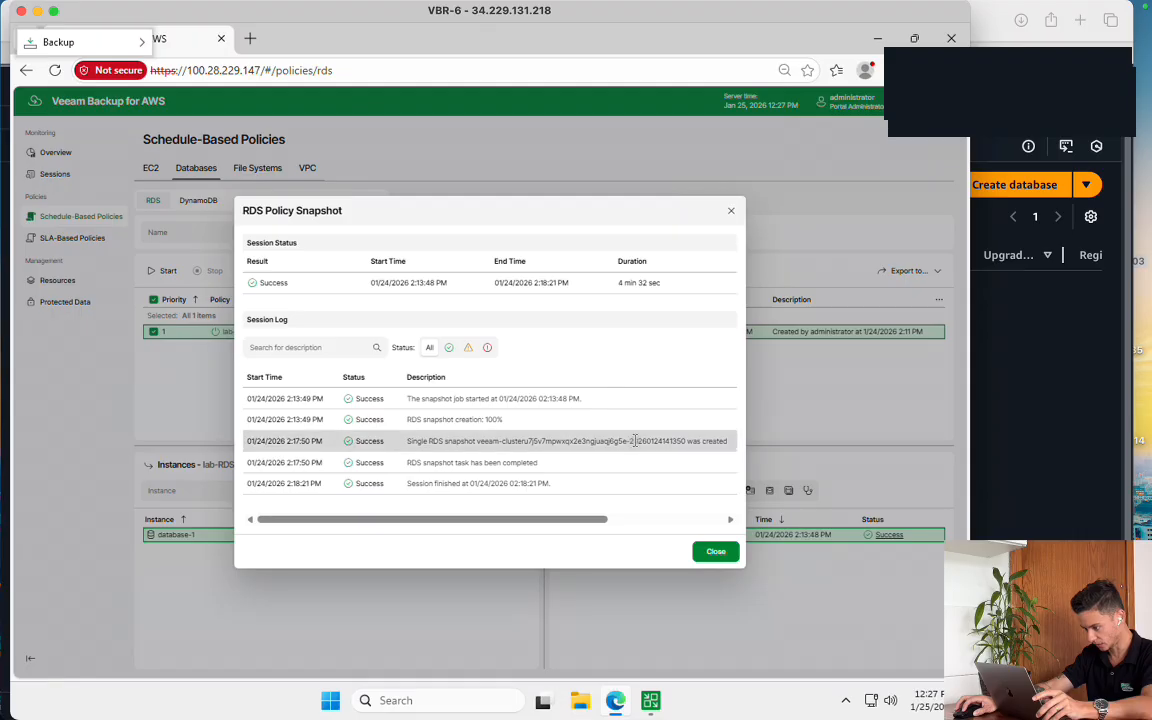
Copy the timestamp suffix of the snapshot name from the session log, and check database-1's cluster and instance status in the AWS us-east-1 console
drag(647, 440, 683, 443)
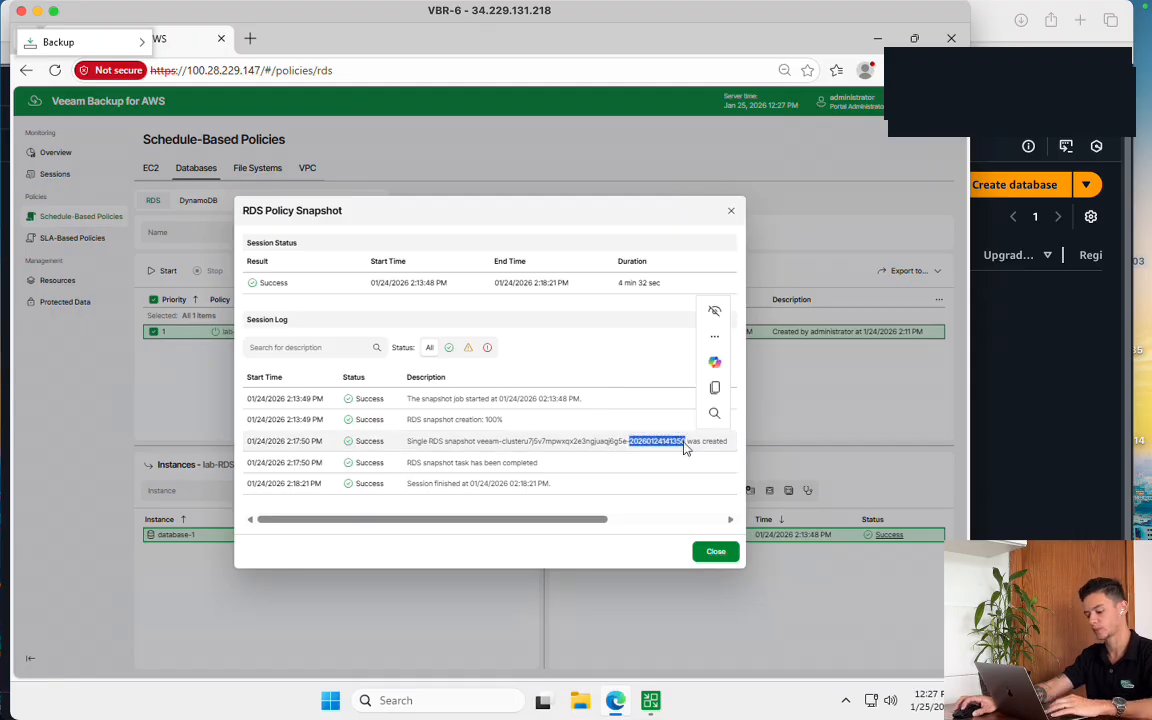
click(1062, 376)
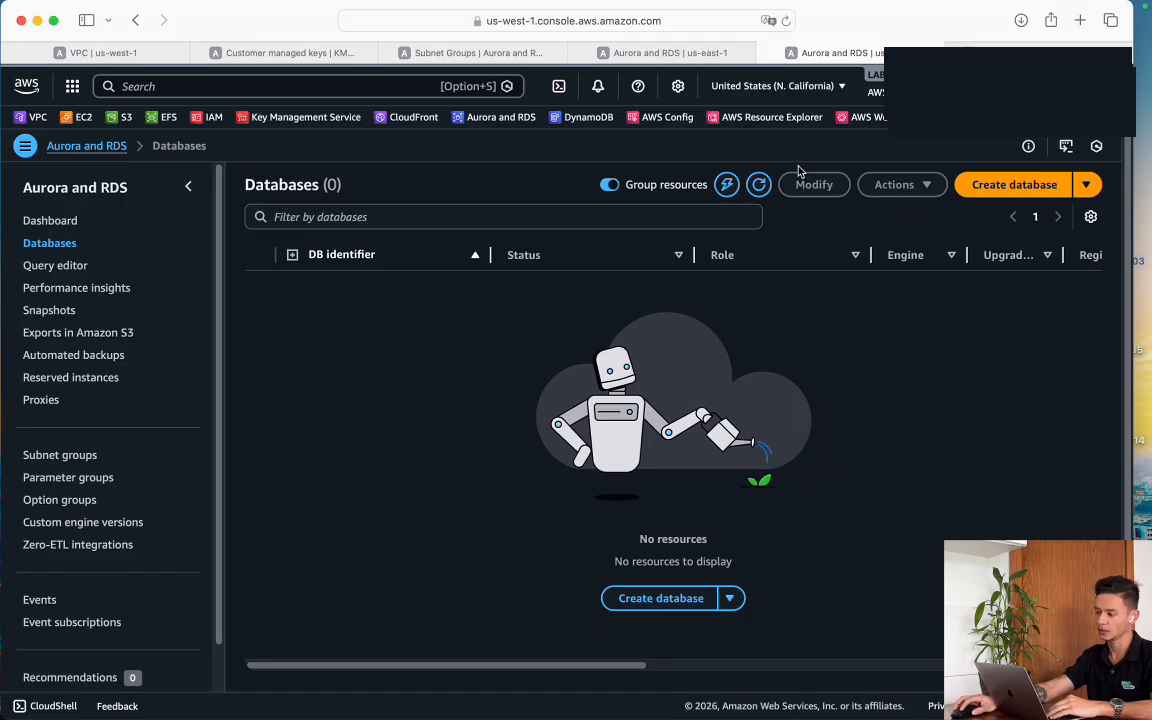
click(719, 57)
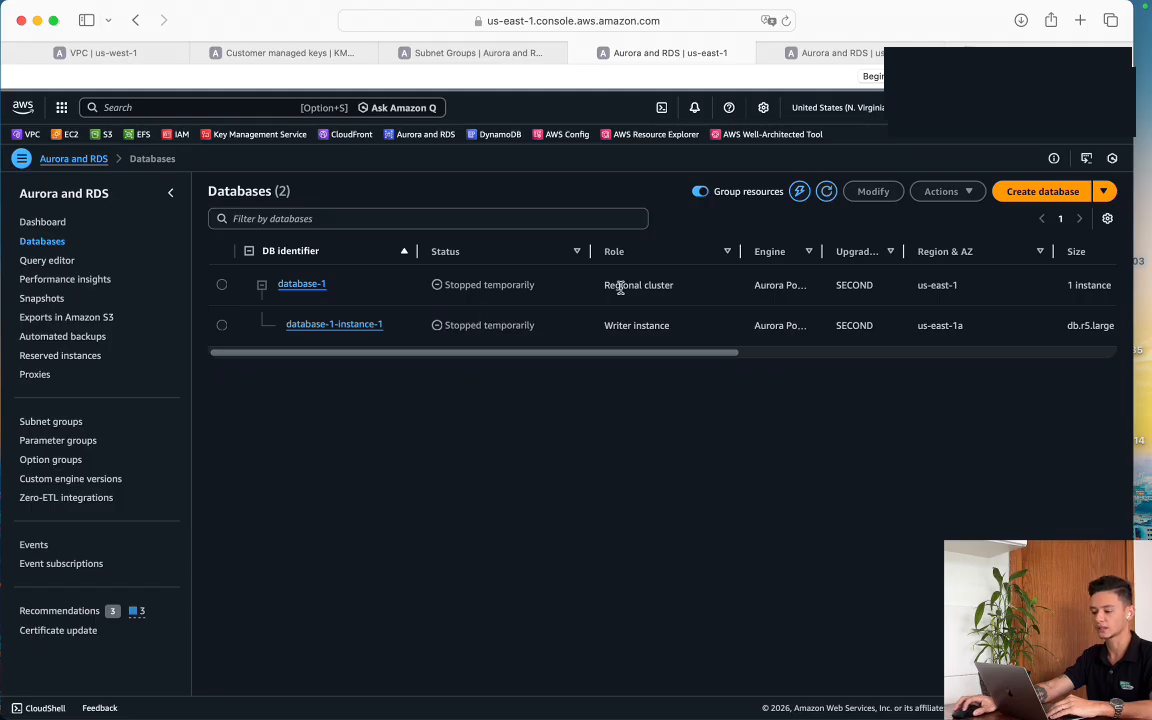
drag(470, 285, 553, 296)
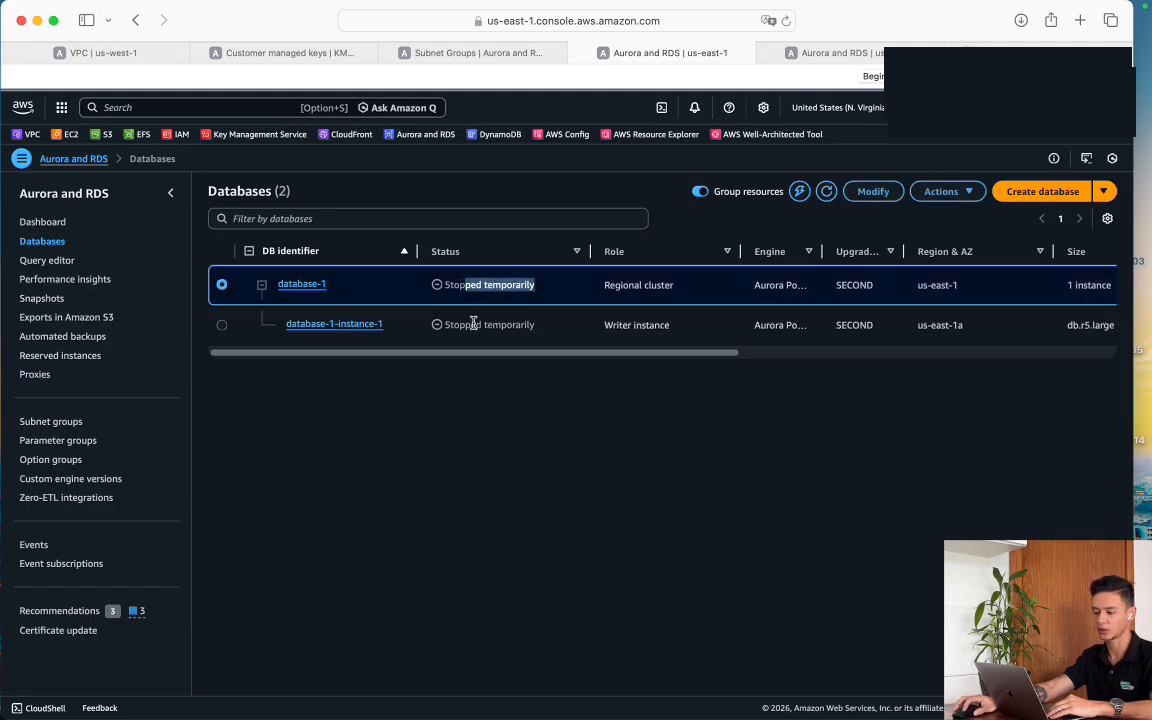
drag(471, 325, 573, 332)
click(518, 389)
drag(454, 285, 604, 291)
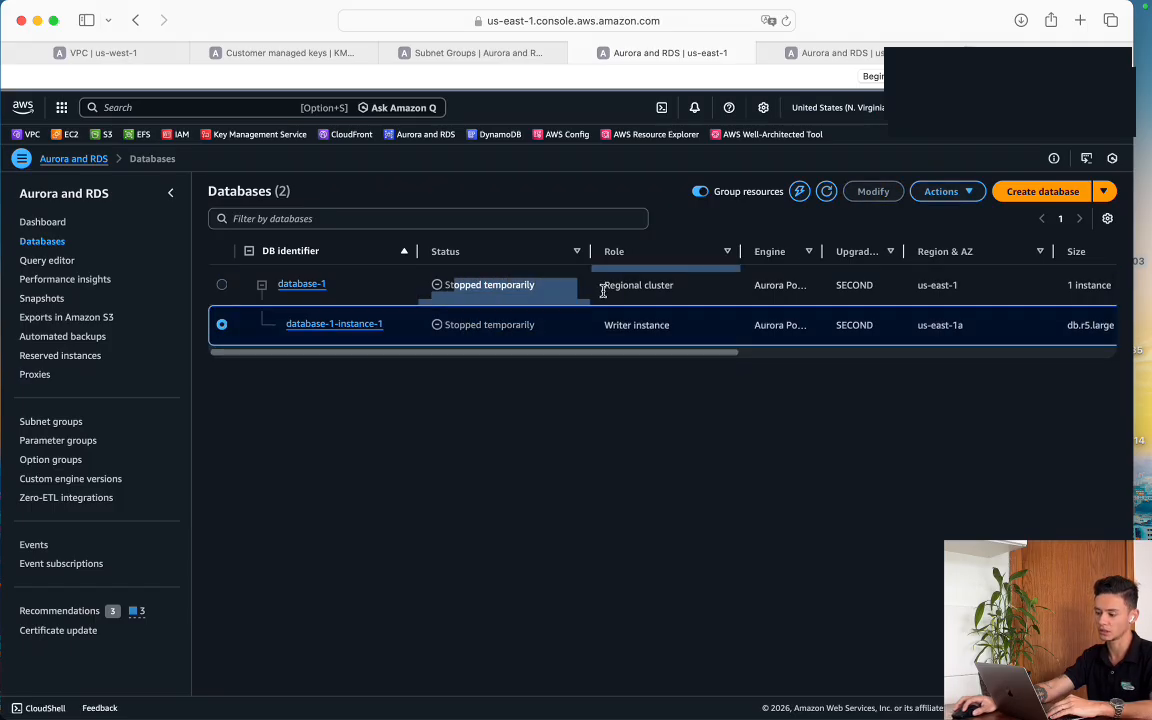
click(50, 298)
key(super+v)
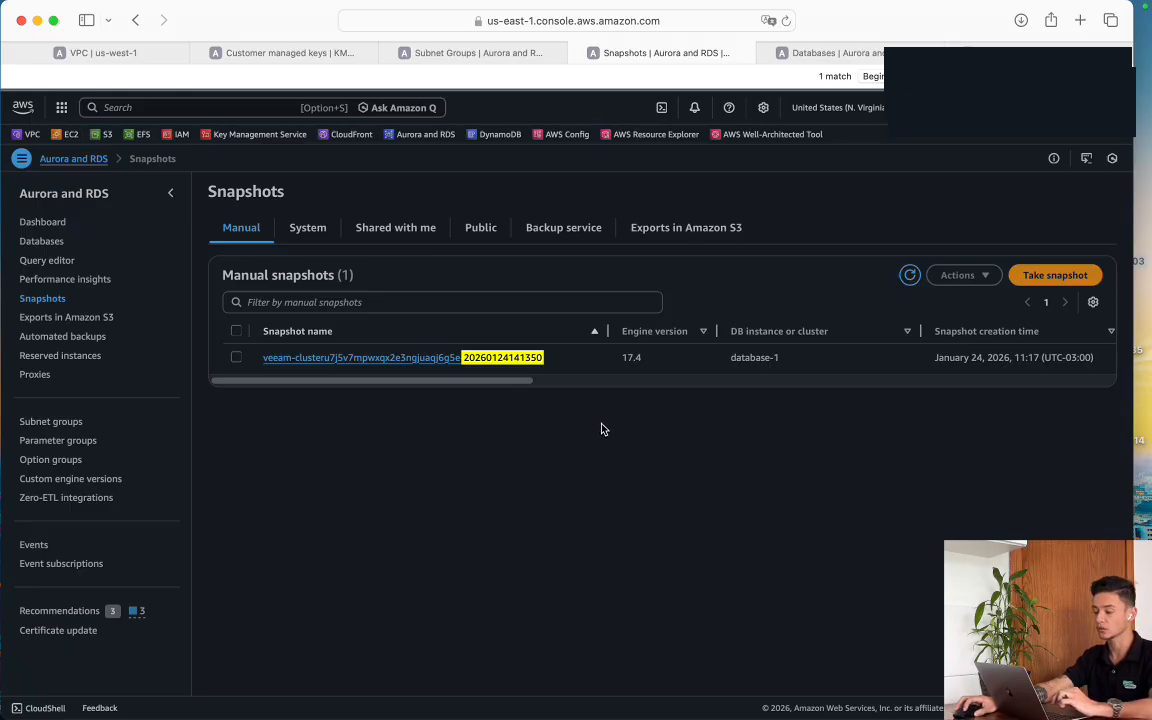
key(Escape)
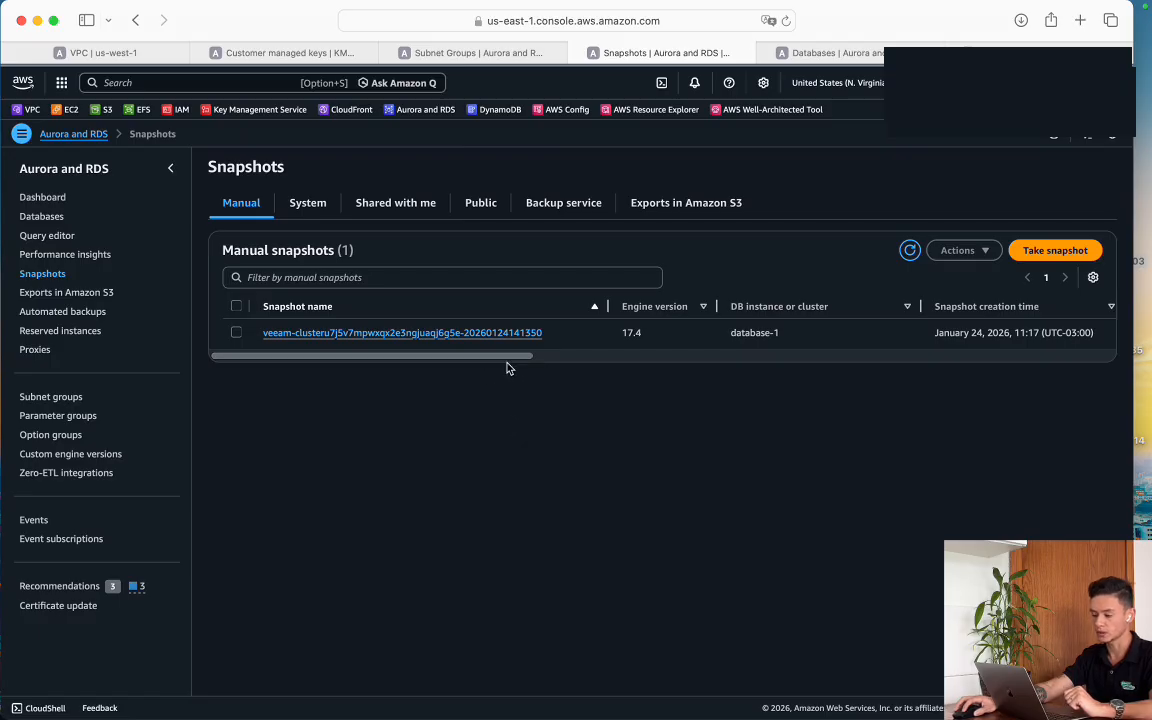
Select the Veeam-created snapshot of database-1 and review the actions available for it
click(236, 333)
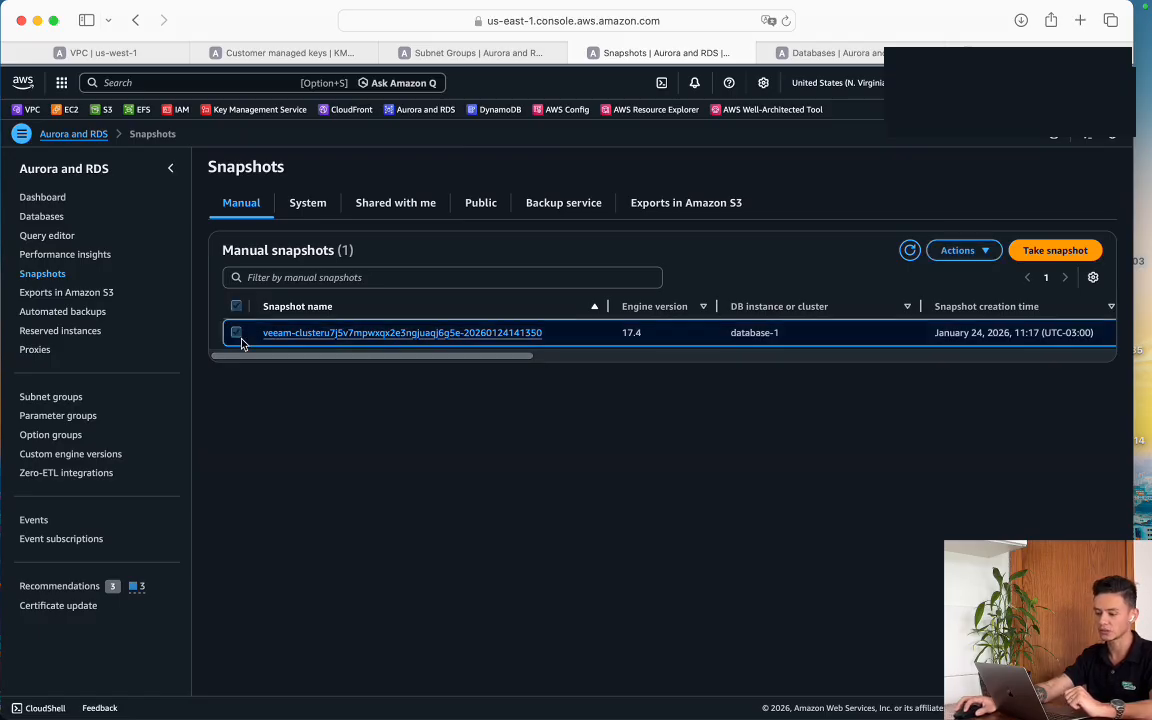
click(984, 252)
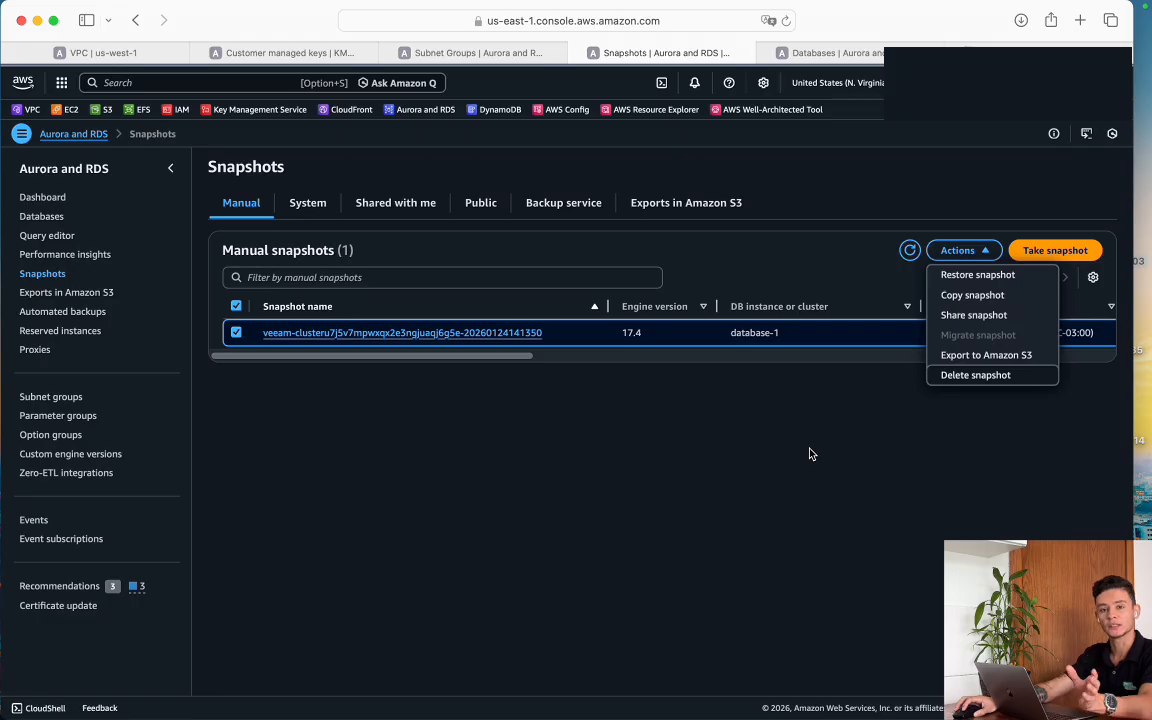
click(749, 490)
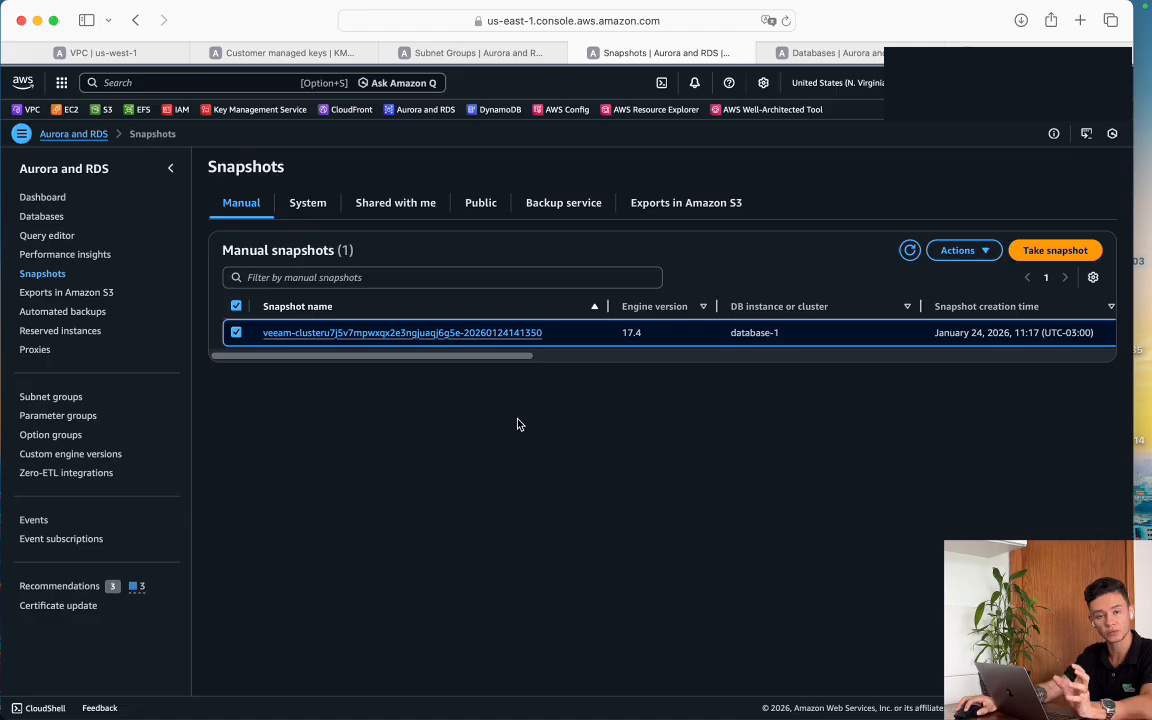
Examine project-vpc's resource map in us-west-1, including its subnets and route tables, and close the VPC page
click(130, 54)
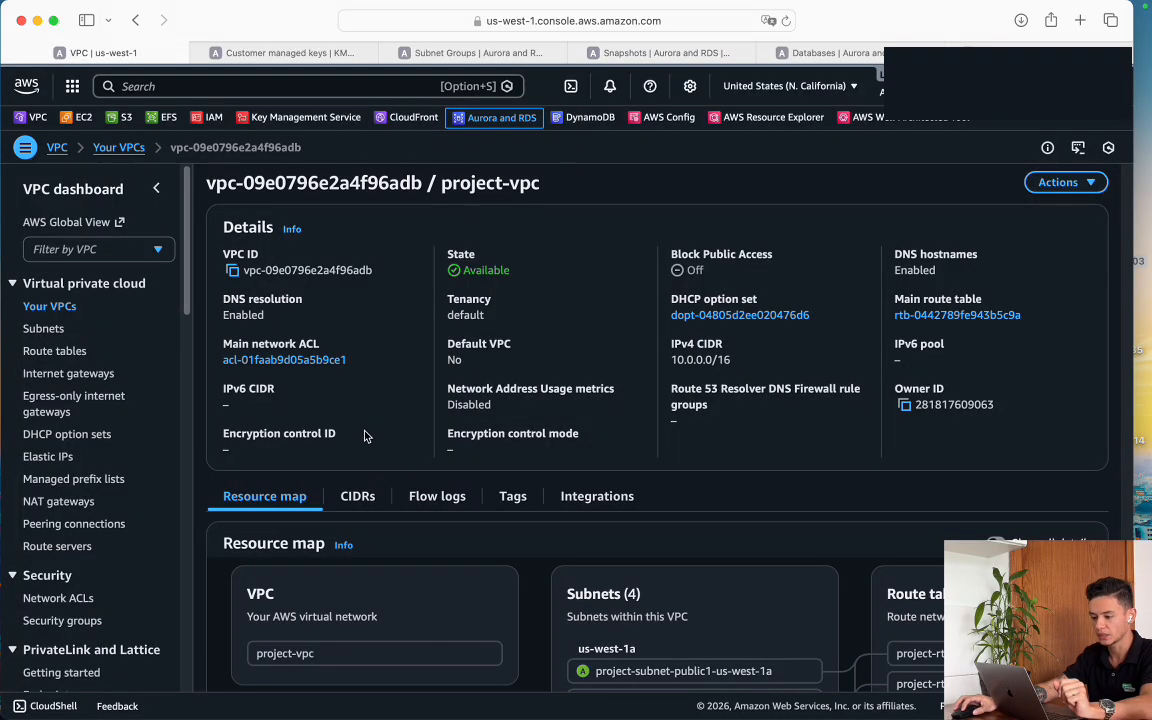
click(50, 306)
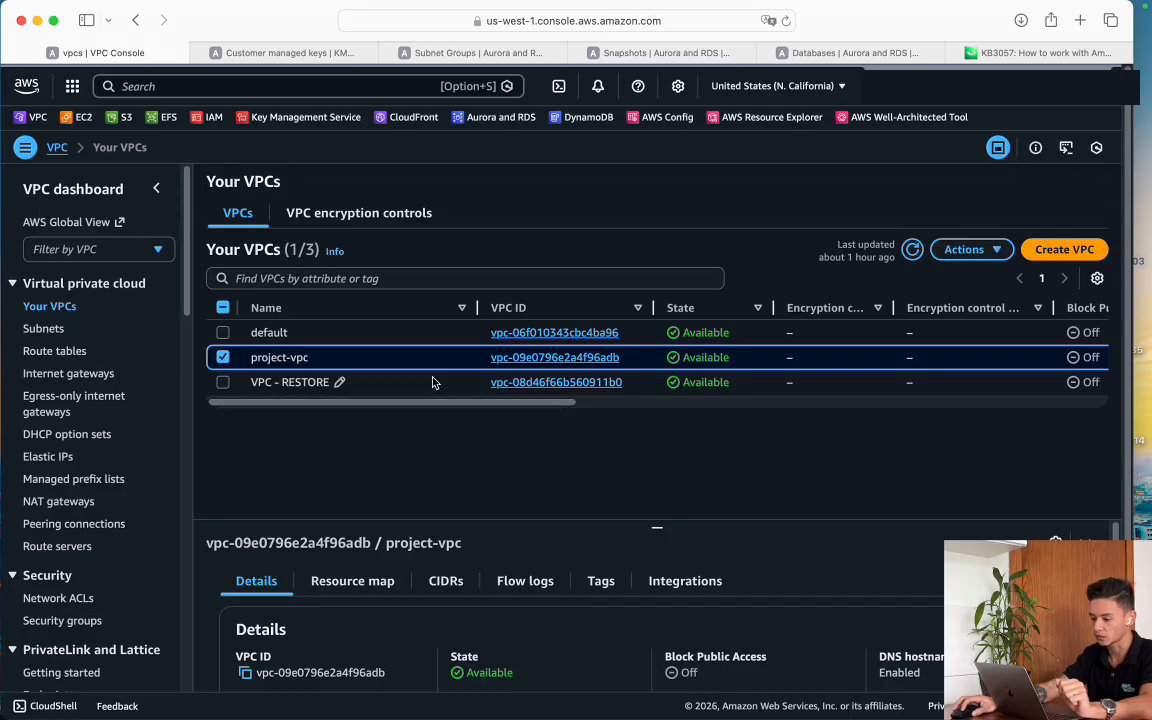
click(570, 360)
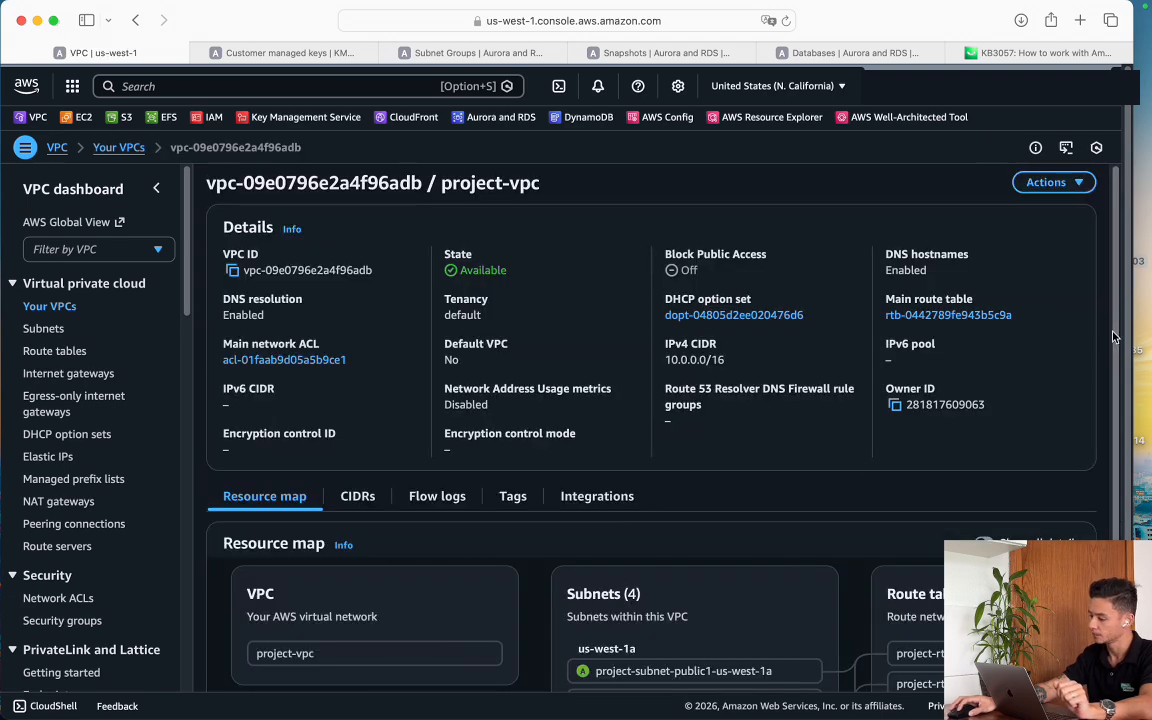
scroll(1090, 450, down, 4)
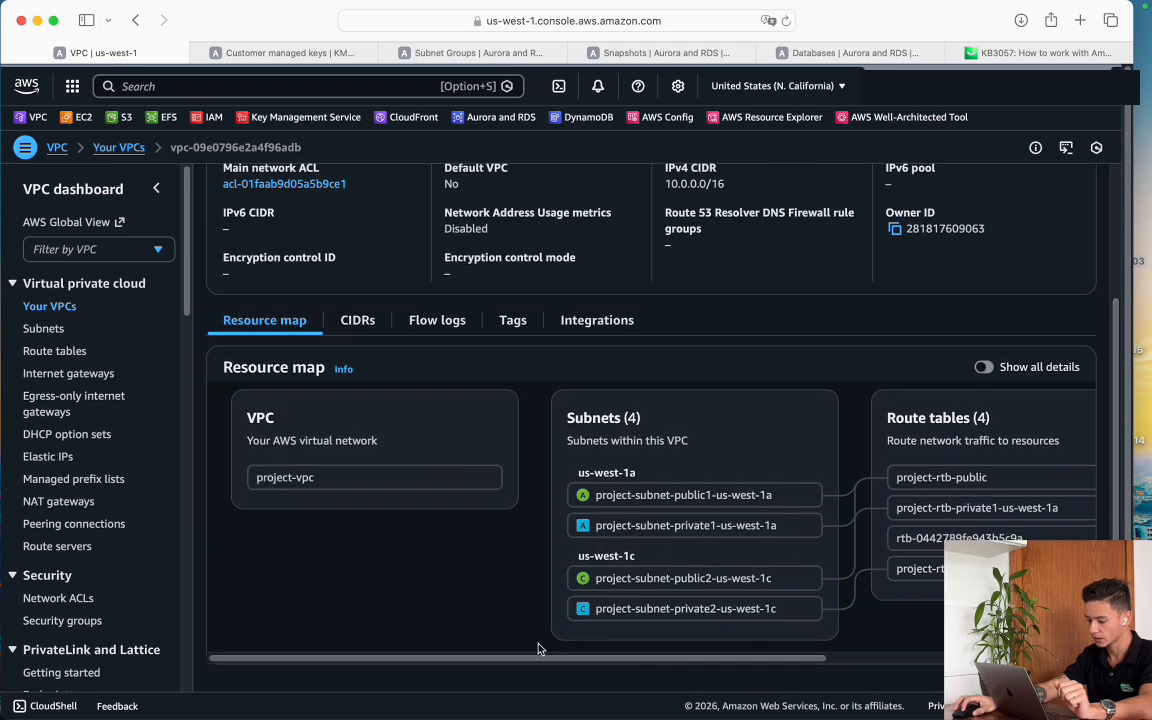
drag(540, 660, 660, 668)
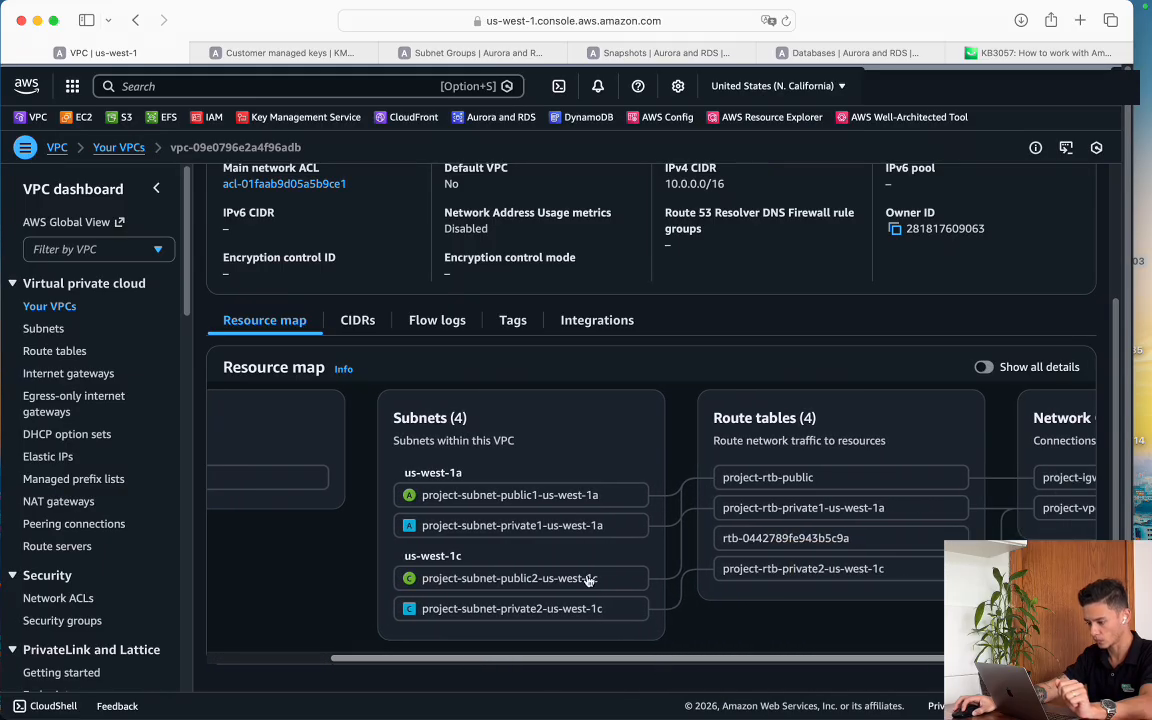
click(548, 606)
click(598, 427)
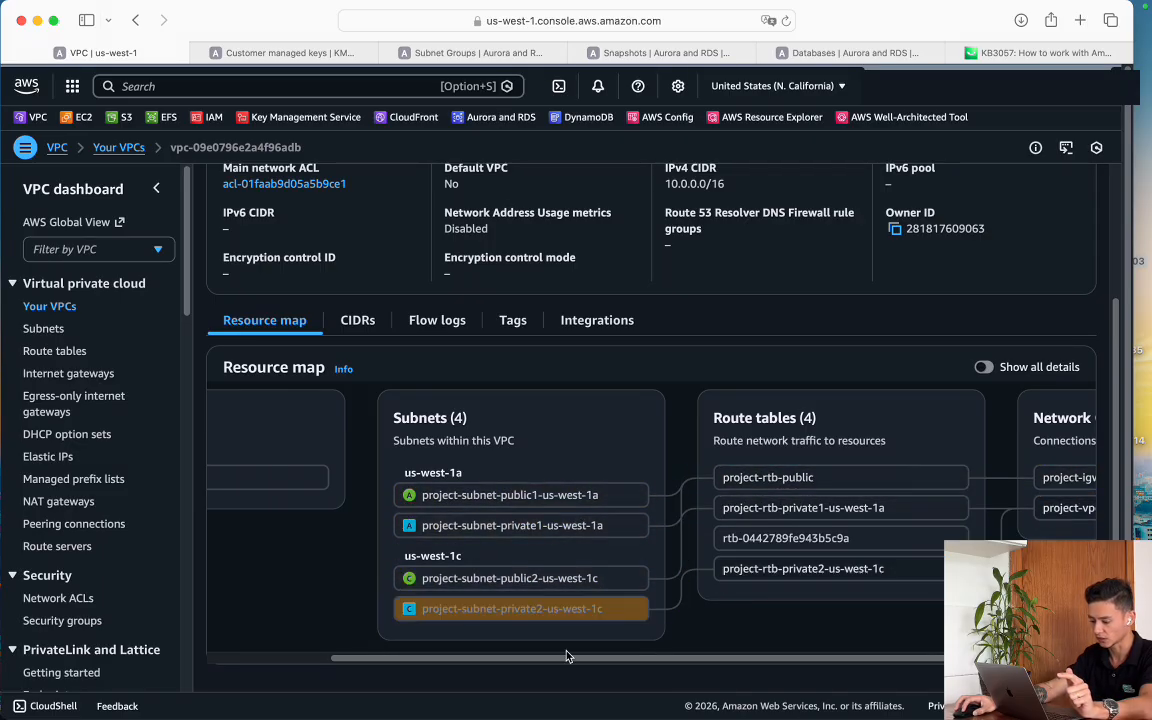
scroll(416, 586, left, 4)
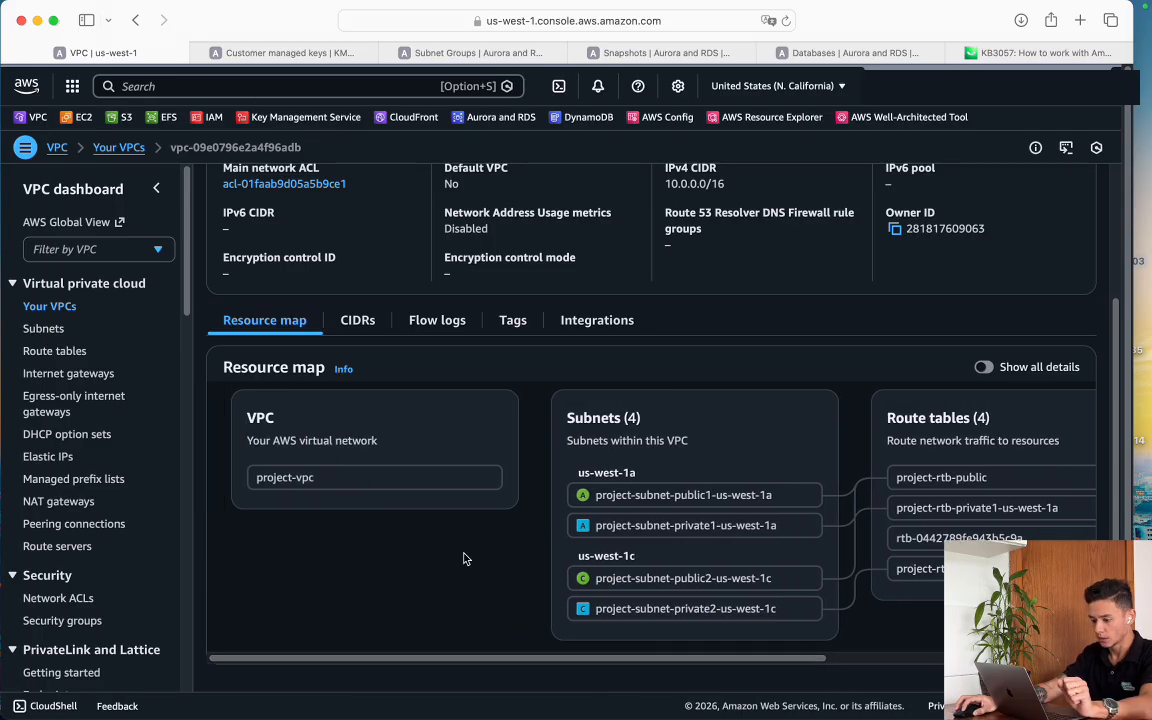
click(10, 53)
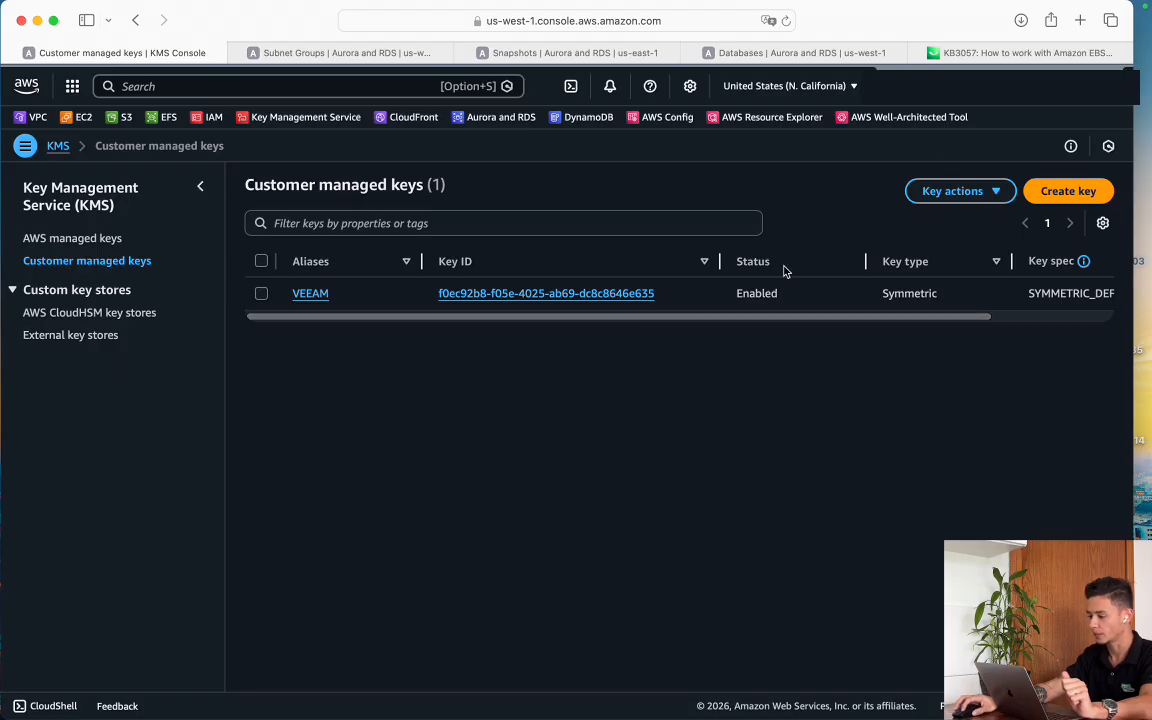
Review the KMS actions in the example key policy of Veeam article KB3057, including the grant permissions
click(880, 52)
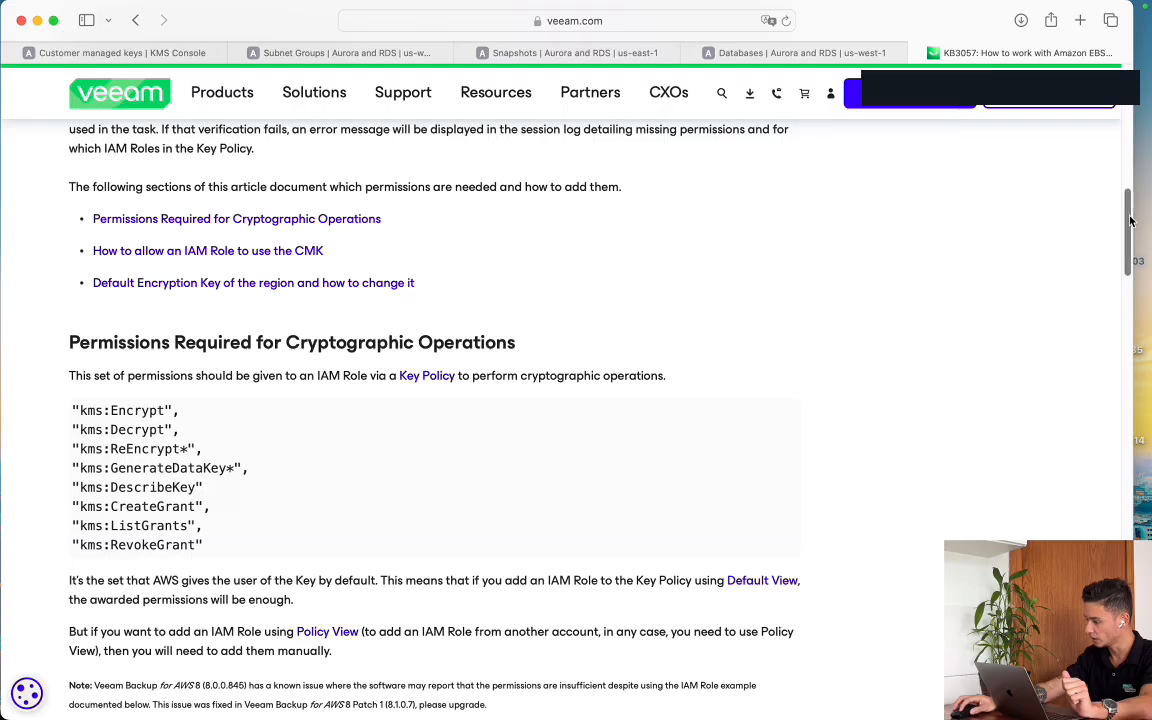
drag(1128, 228, 1117, 319)
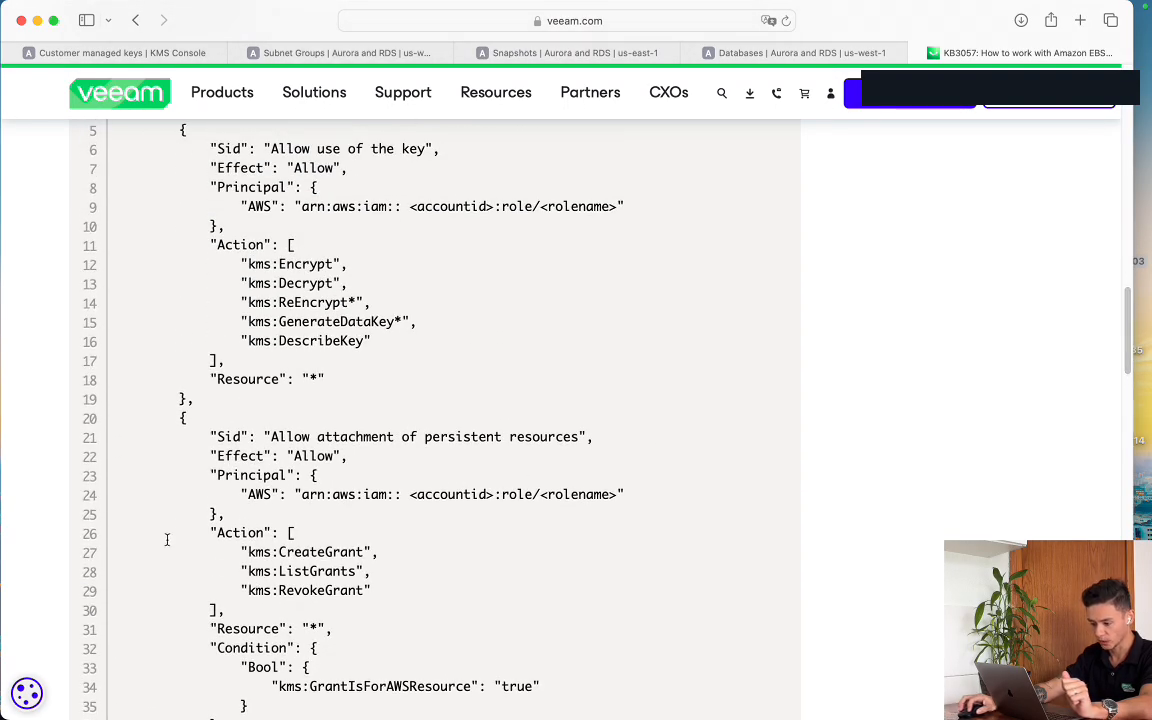
drag(226, 532, 392, 585)
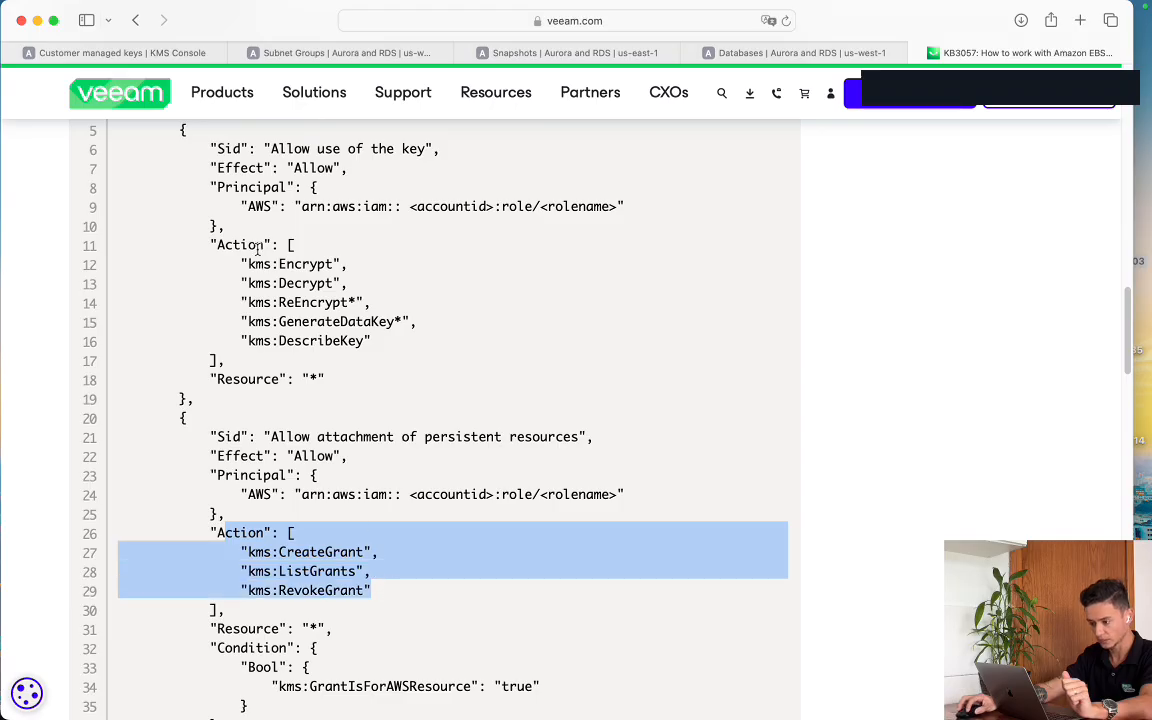
drag(249, 245, 396, 343)
click(354, 405)
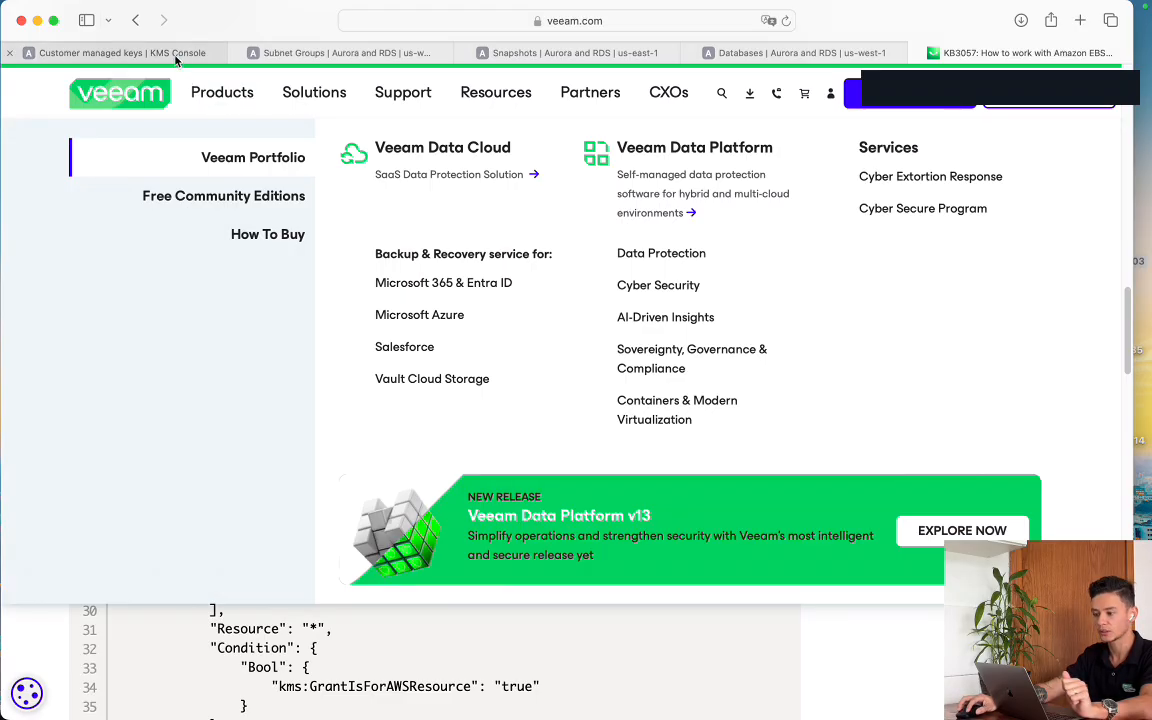
Open the VEEAM customer managed key in us-west-1, review its key policy, and close the key page
click(110, 52)
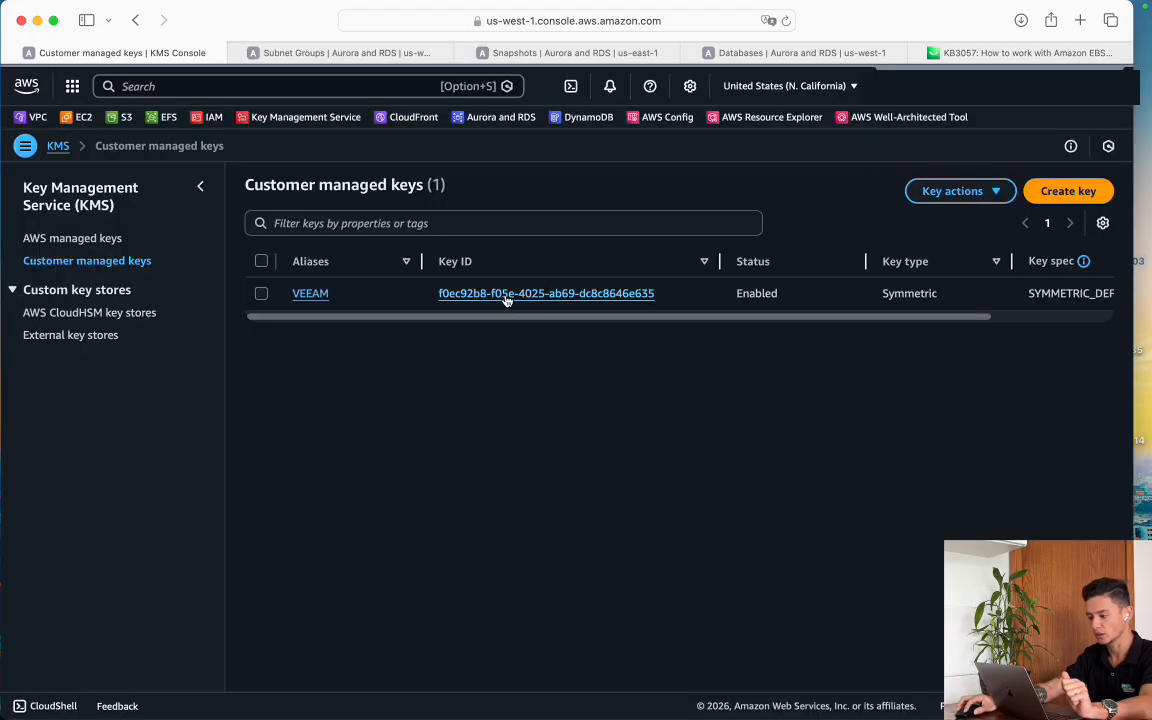
click(507, 297)
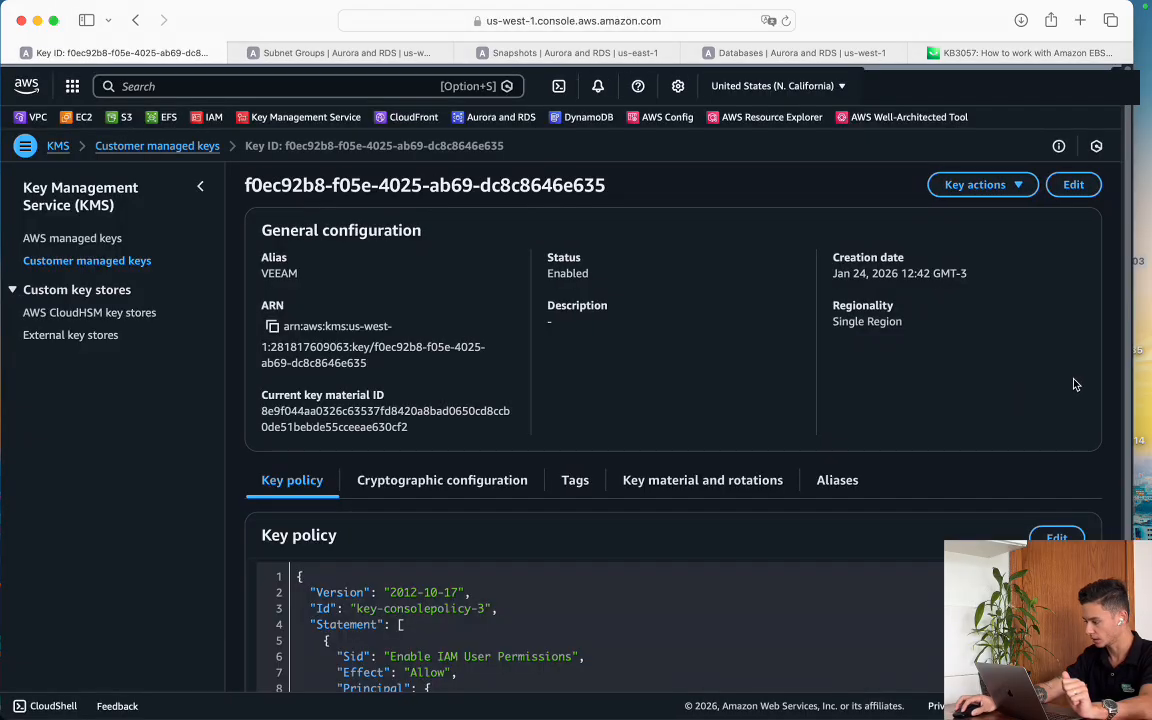
scroll(1095, 300, down, 4)
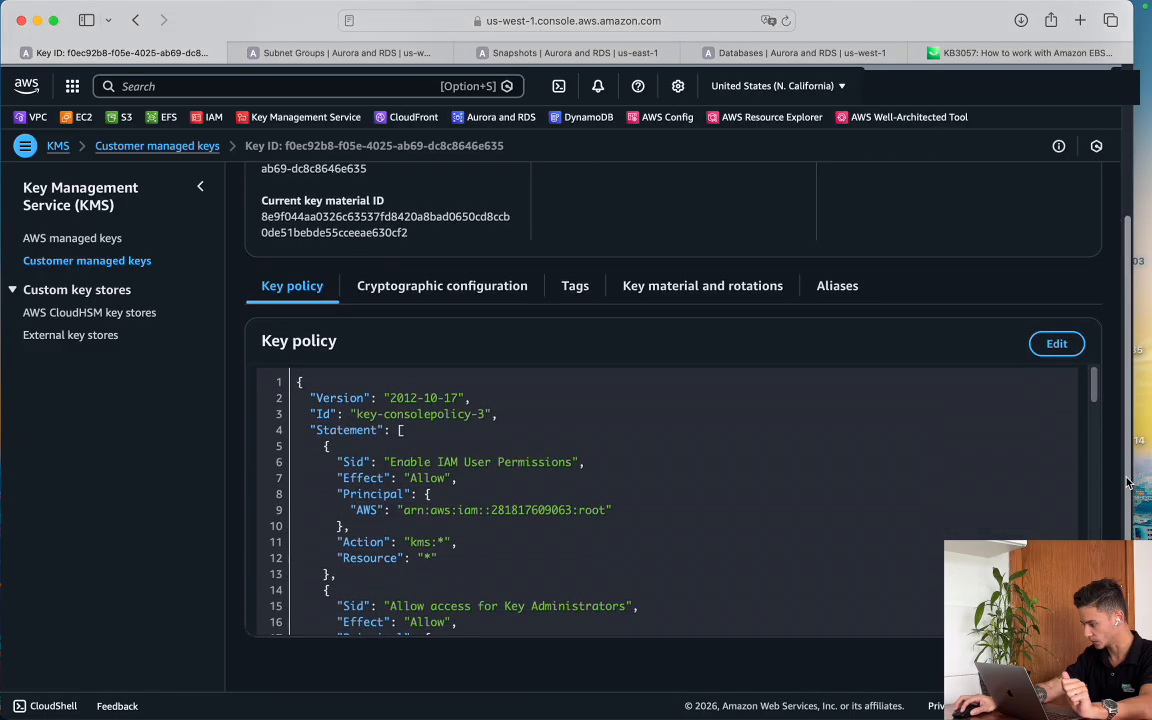
mouse_move(1095, 388)
mouse_down()
mouse_move(1103, 602)
mouse_move(1095, 378)
mouse_up()
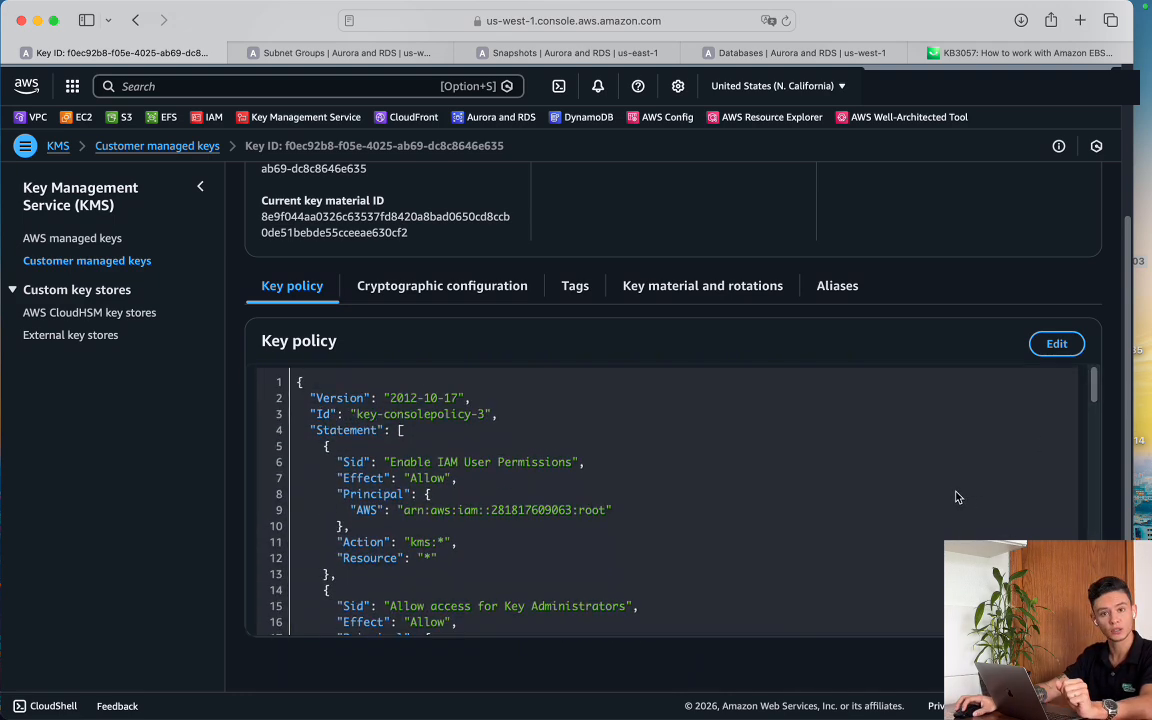
scroll(1130, 422, up, 3)
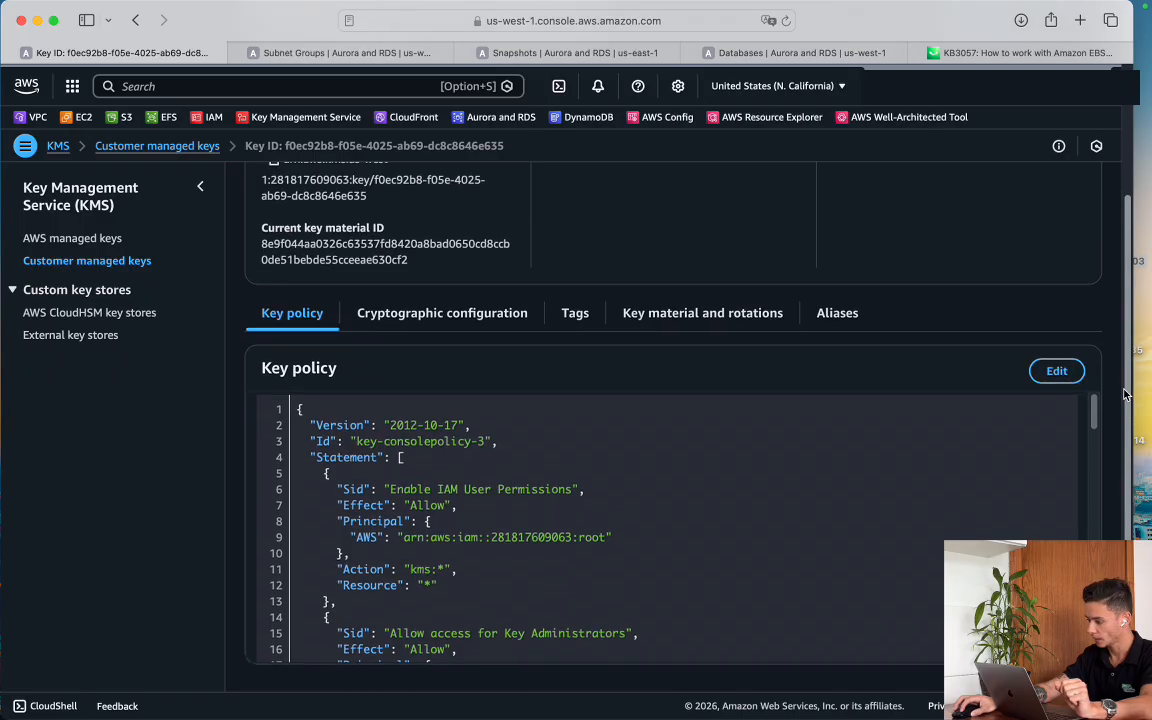
click(10, 52)
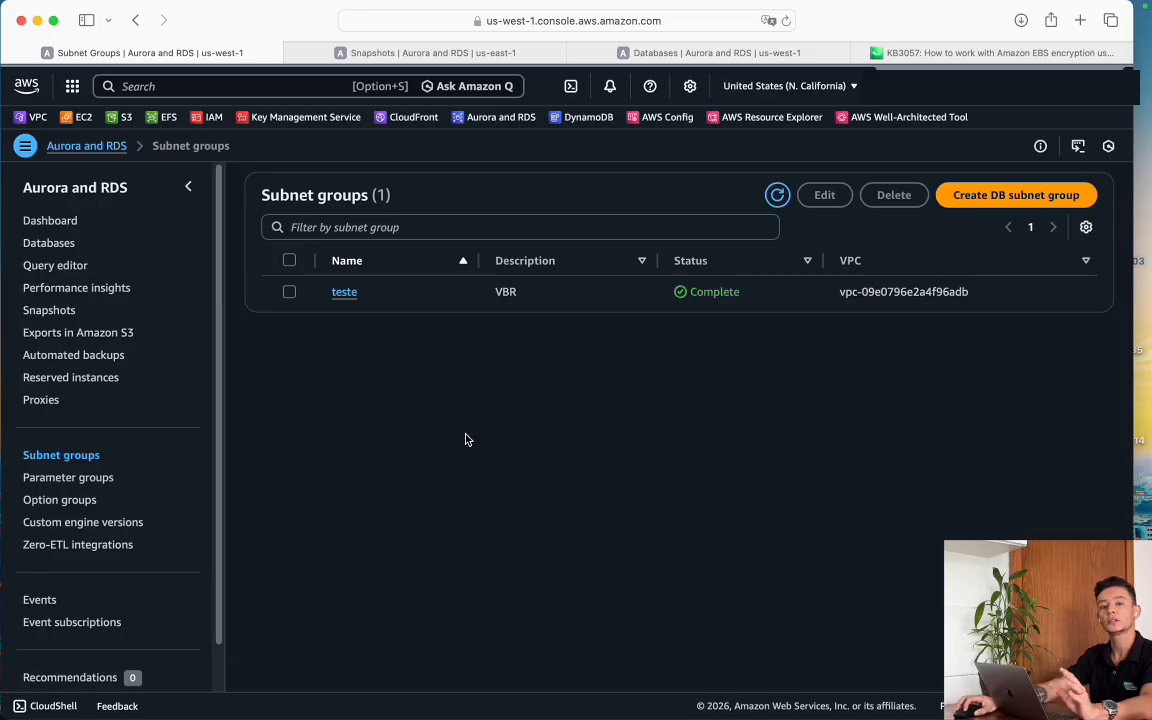
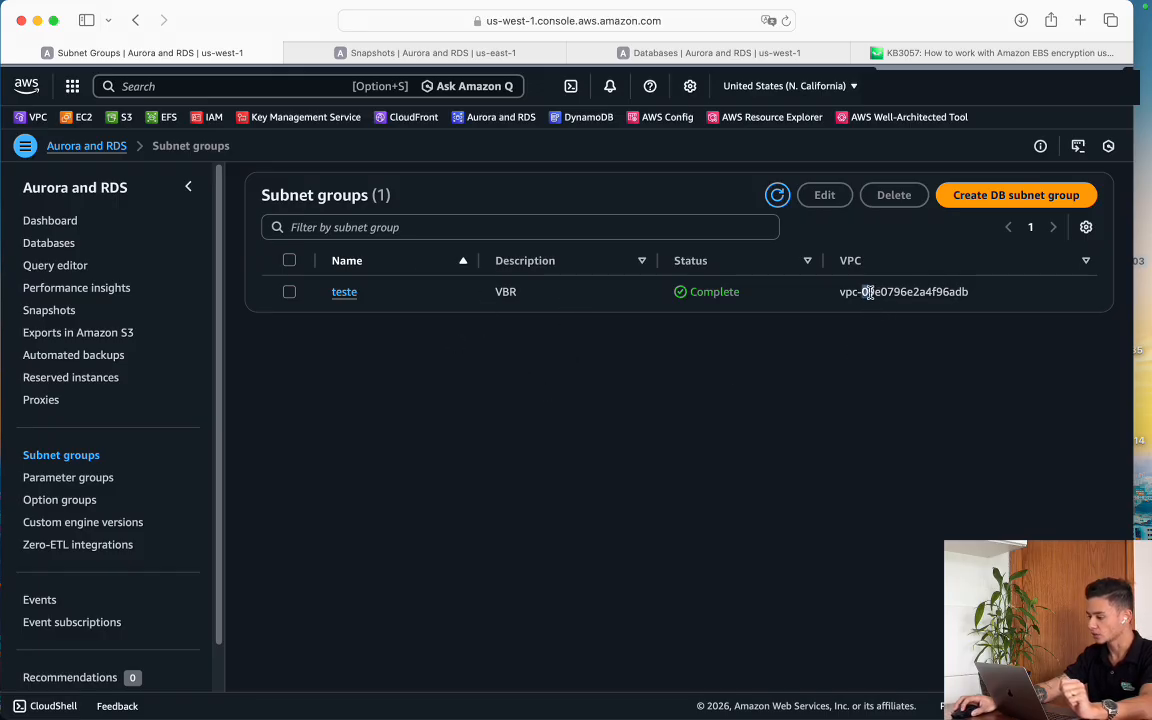
Copy the VPC ID of the teste subnet group and find the matching VPC in the us-west-1 VPC list
drag(864, 291, 955, 325)
key(super+c)
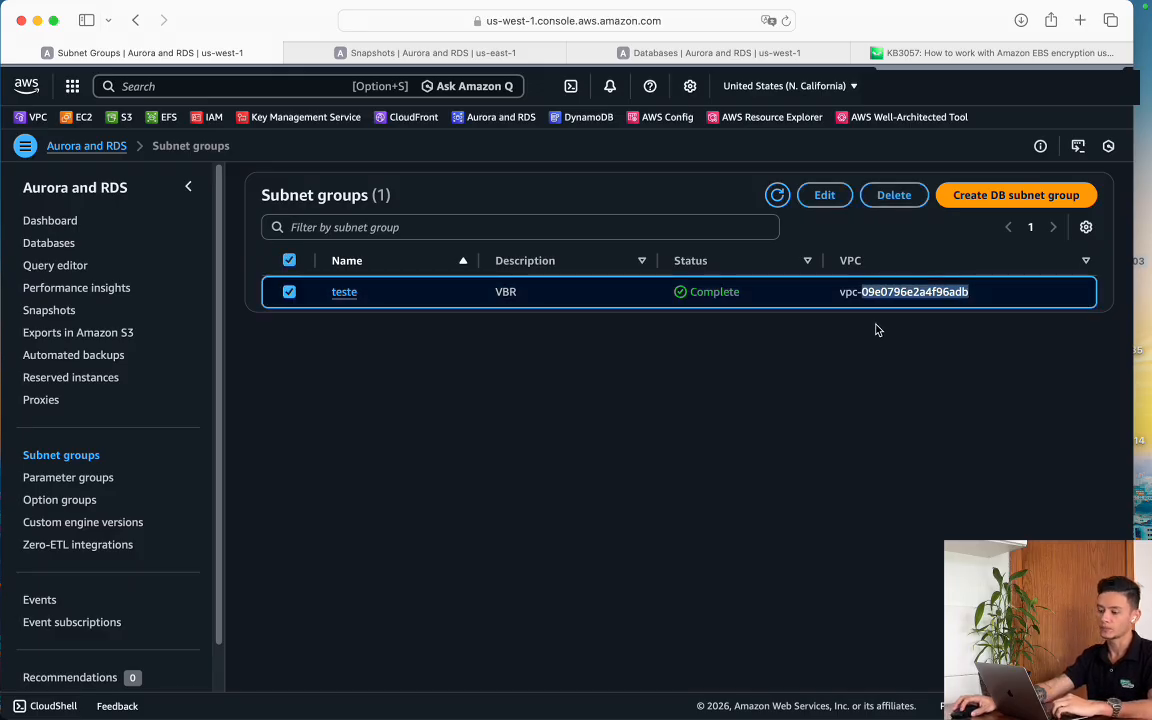
click(37, 118)
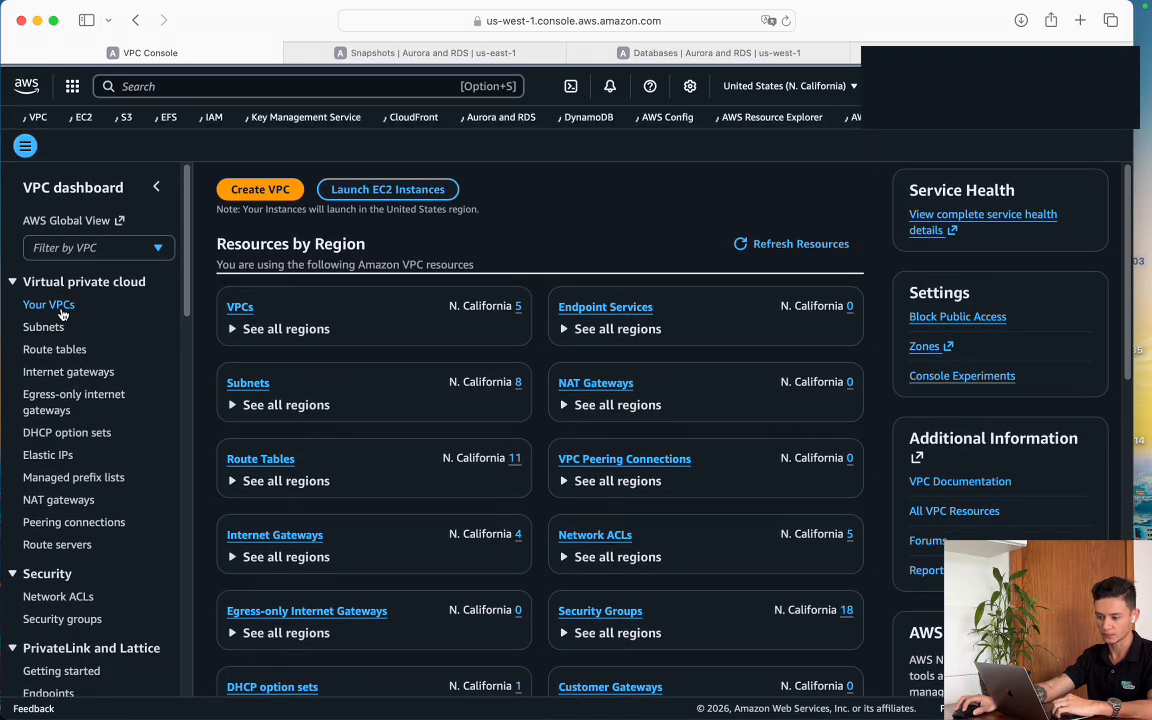
click(56, 289)
click(59, 285)
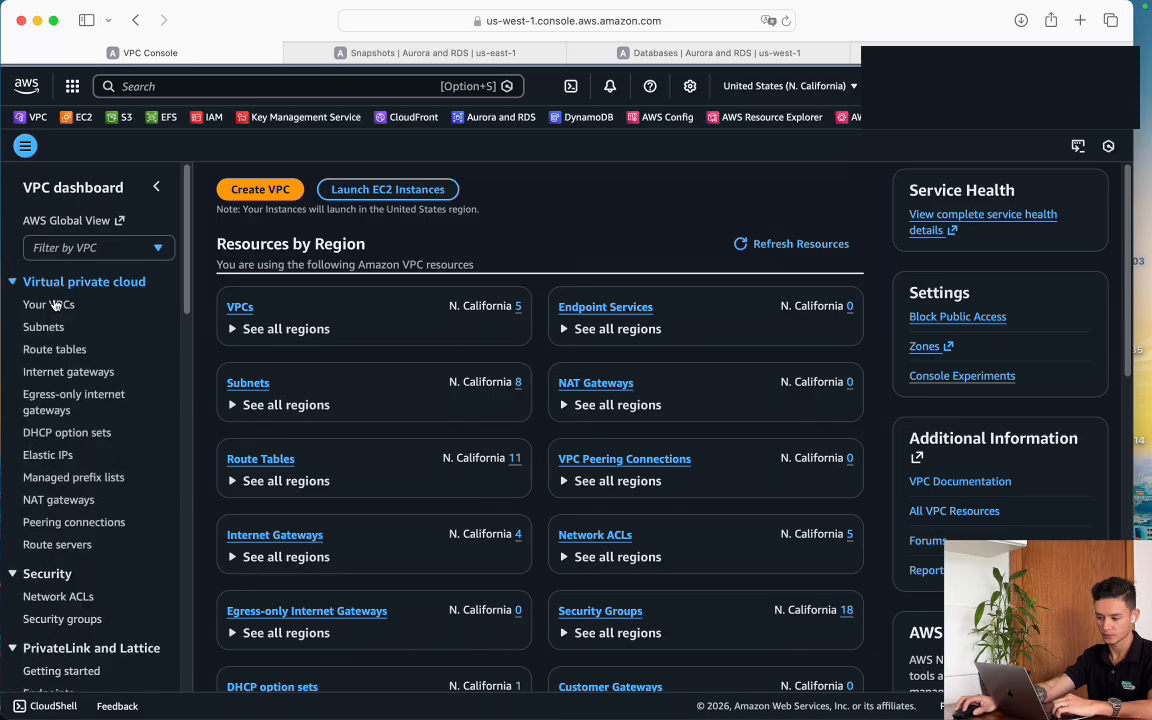
click(50, 305)
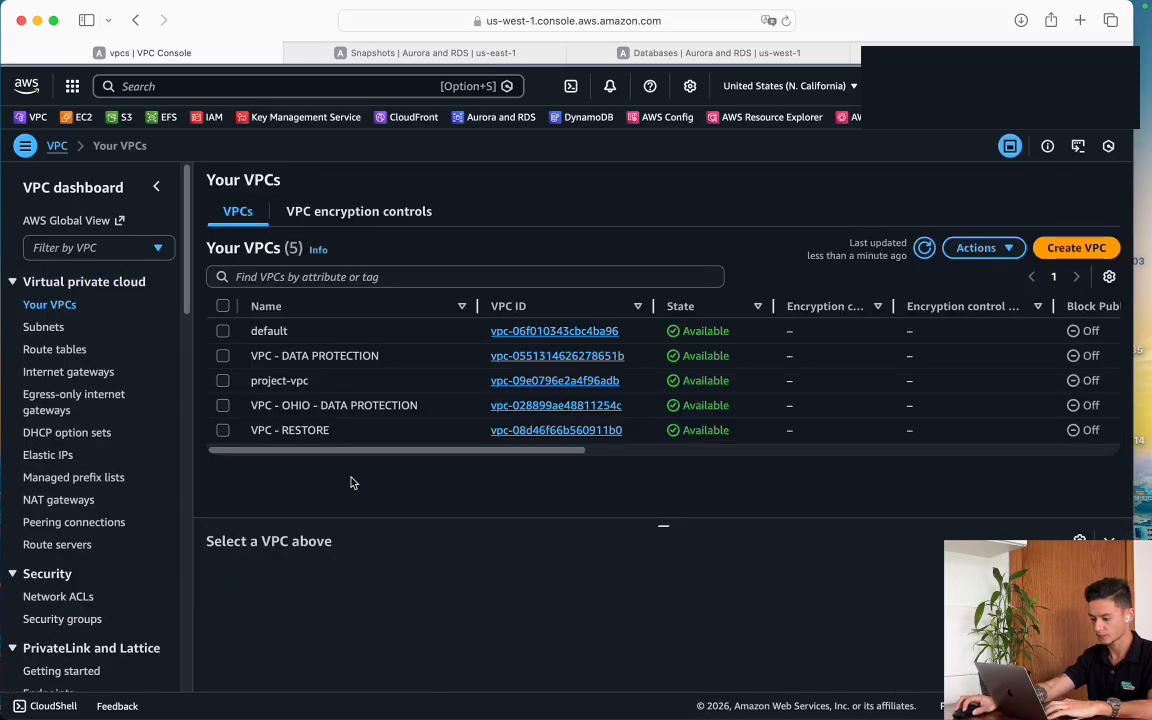
key(super+f)
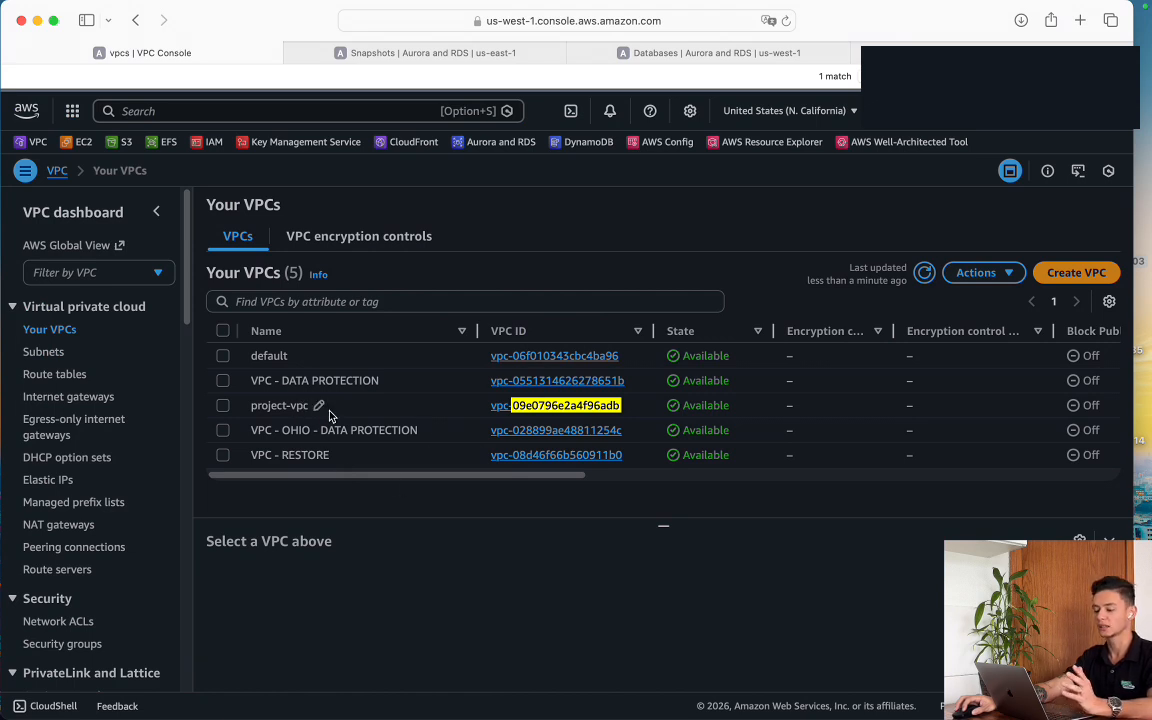
Search for the copied VPC ID in the us-west-1 RDS subnet groups list, and close that page after checking the match
click(490, 146)
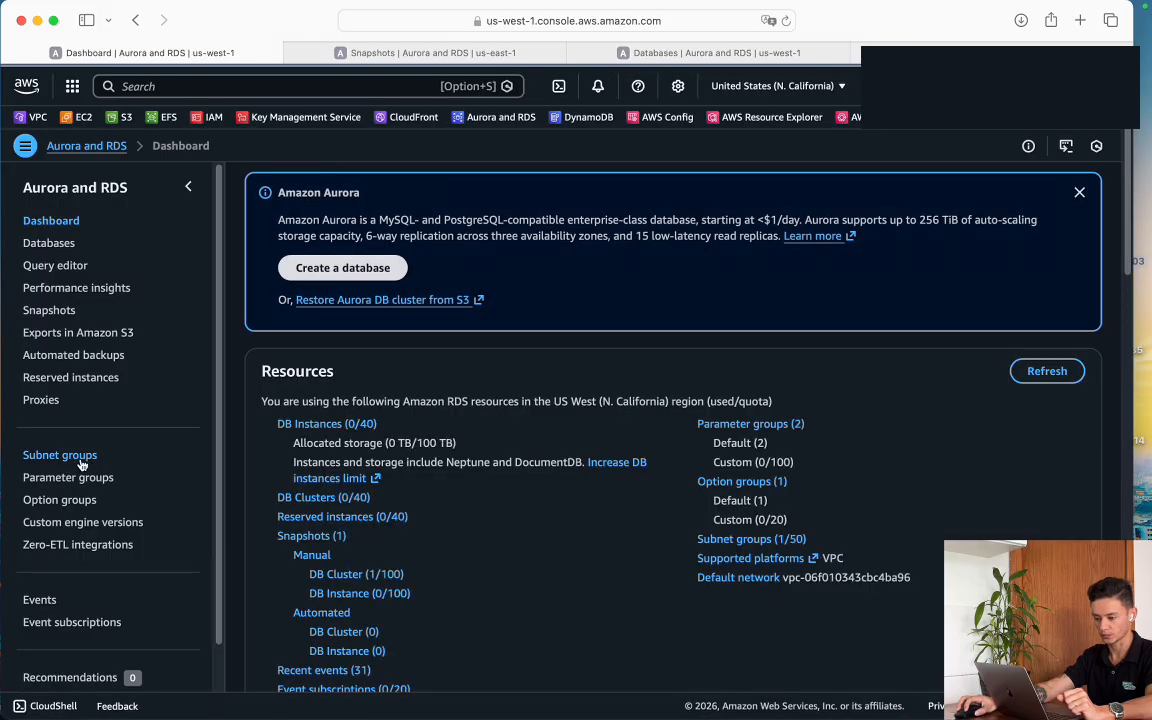
click(83, 462)
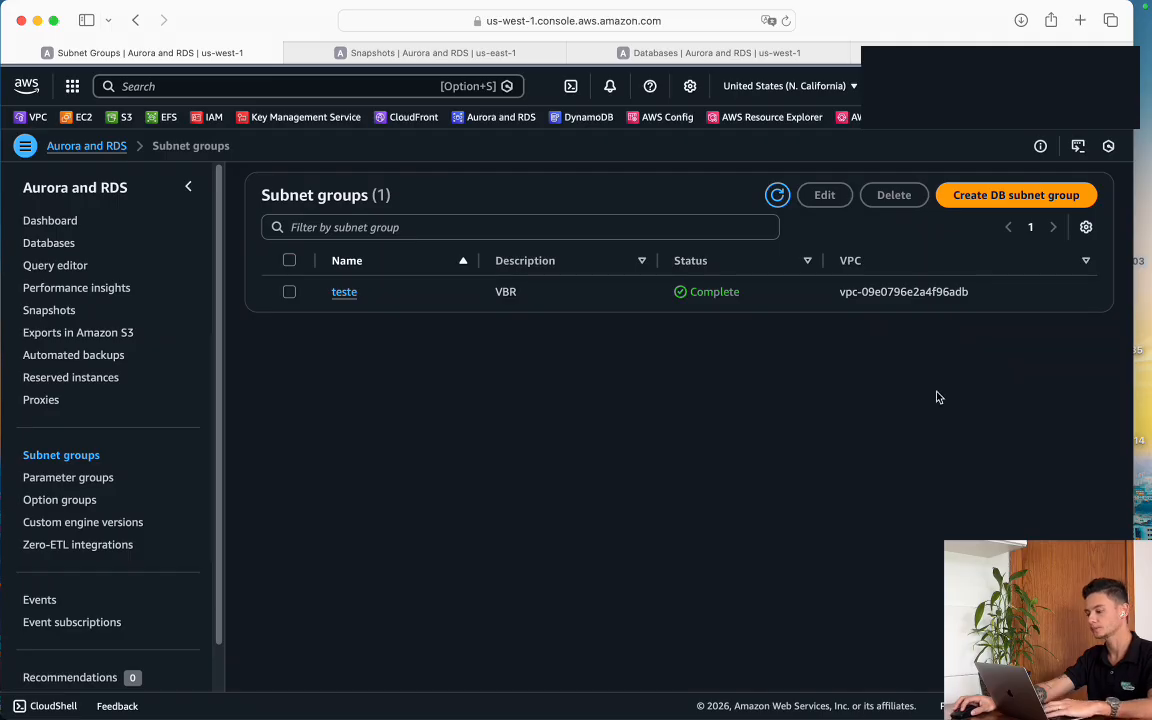
key(super+f)
key(super+v)
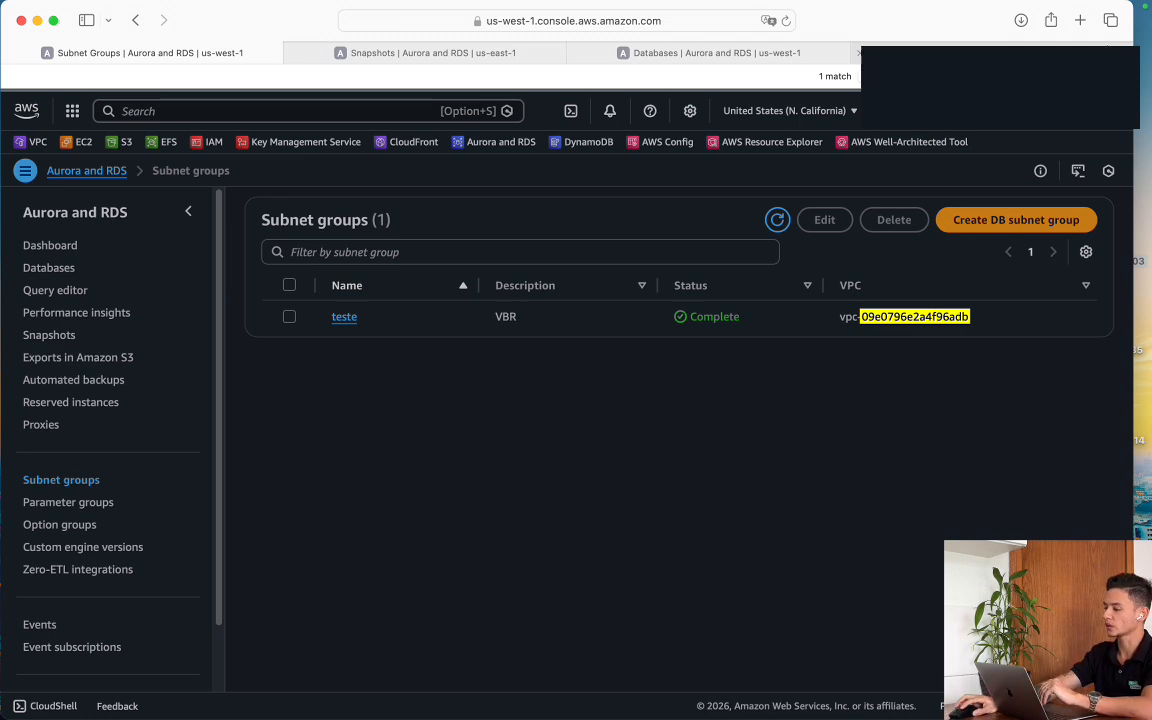
click(985, 53)
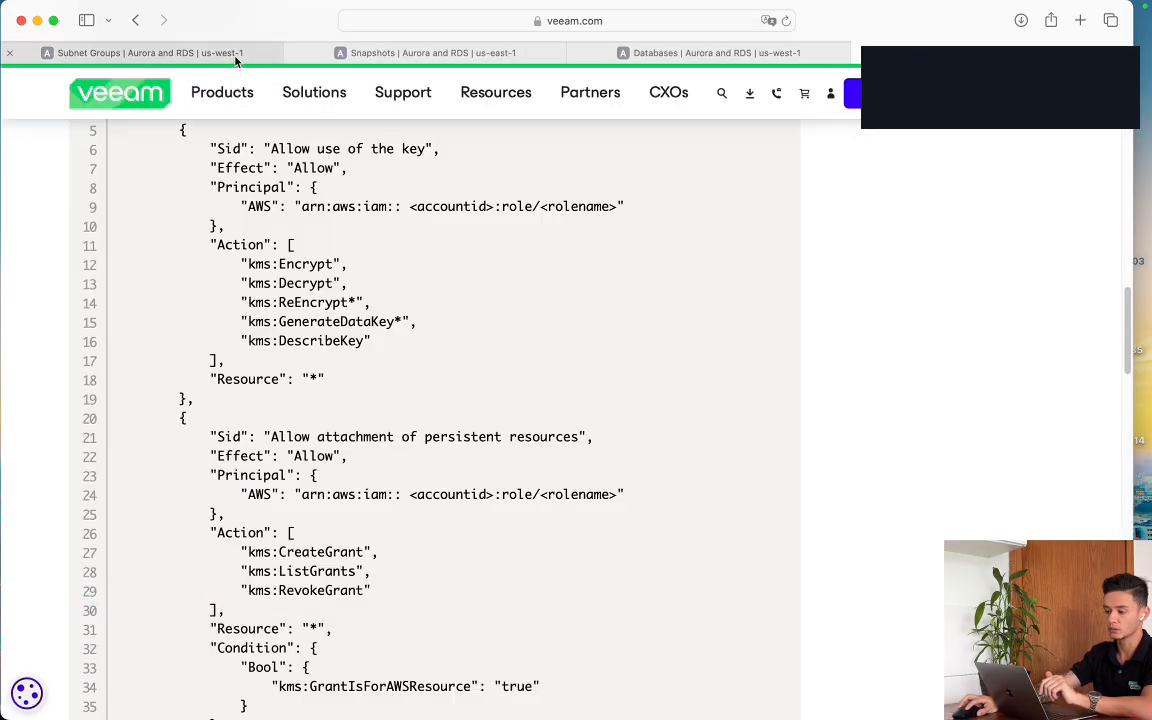
click(150, 53)
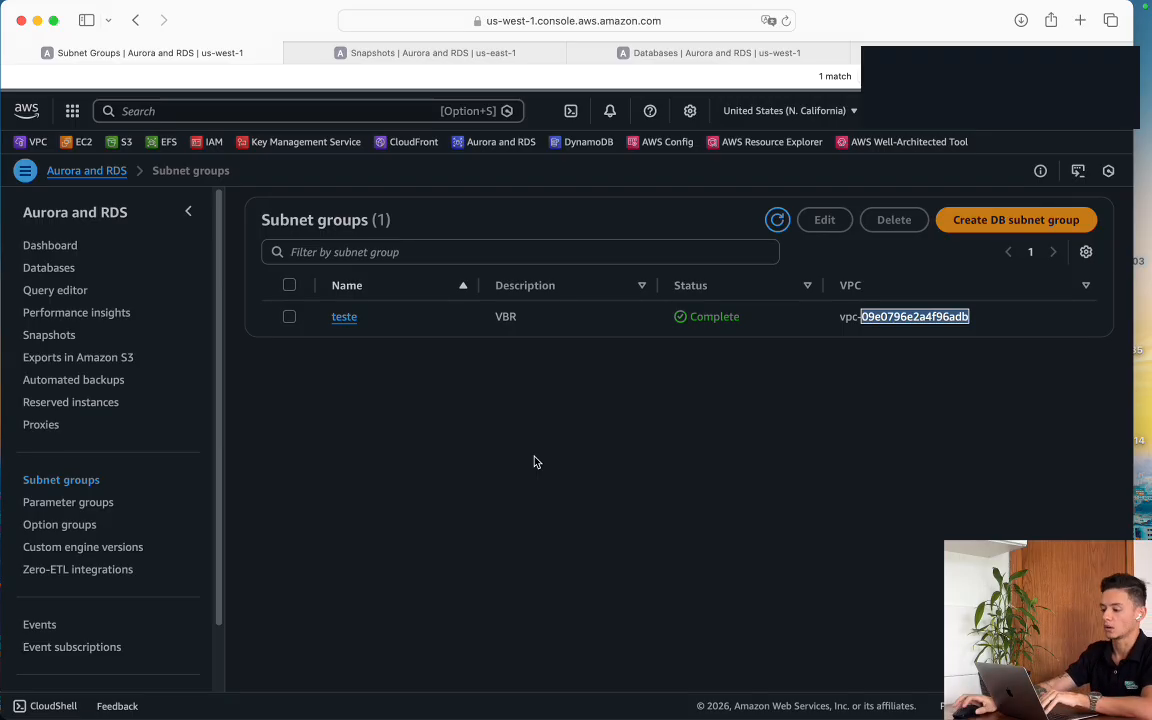
click(11, 53)
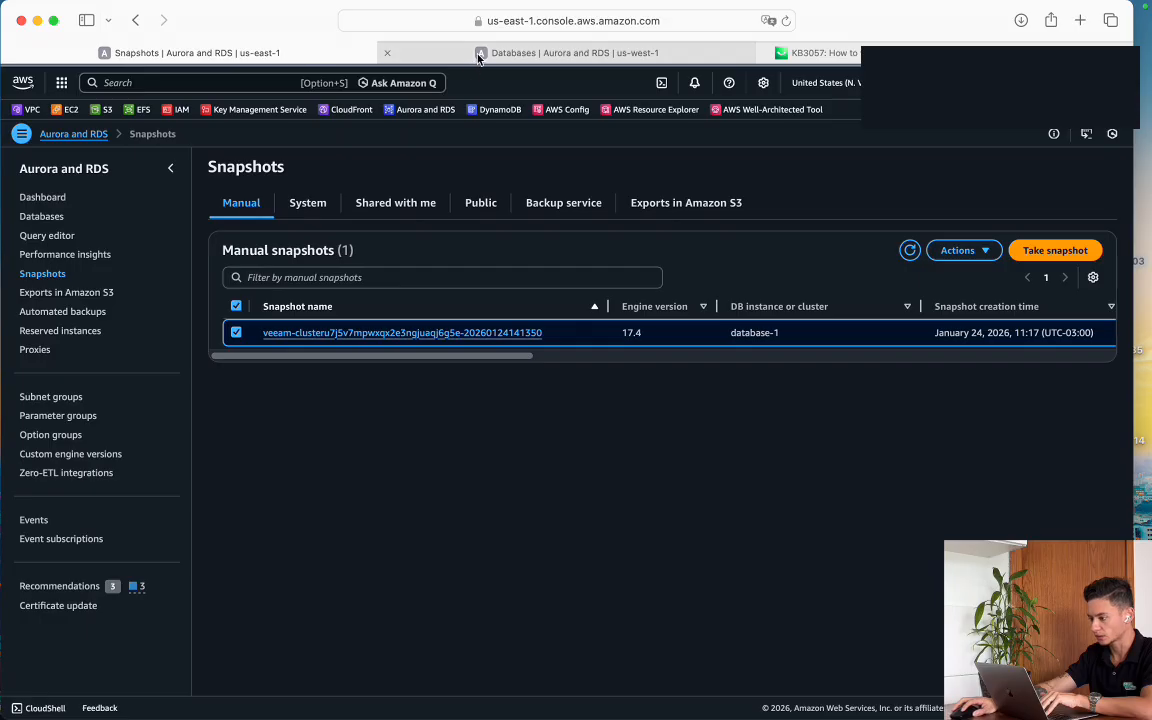
Switch to Veeam Backup for AWS and start an instance restore of database-1 from the protected RDS data
mouse_move(590, 717)
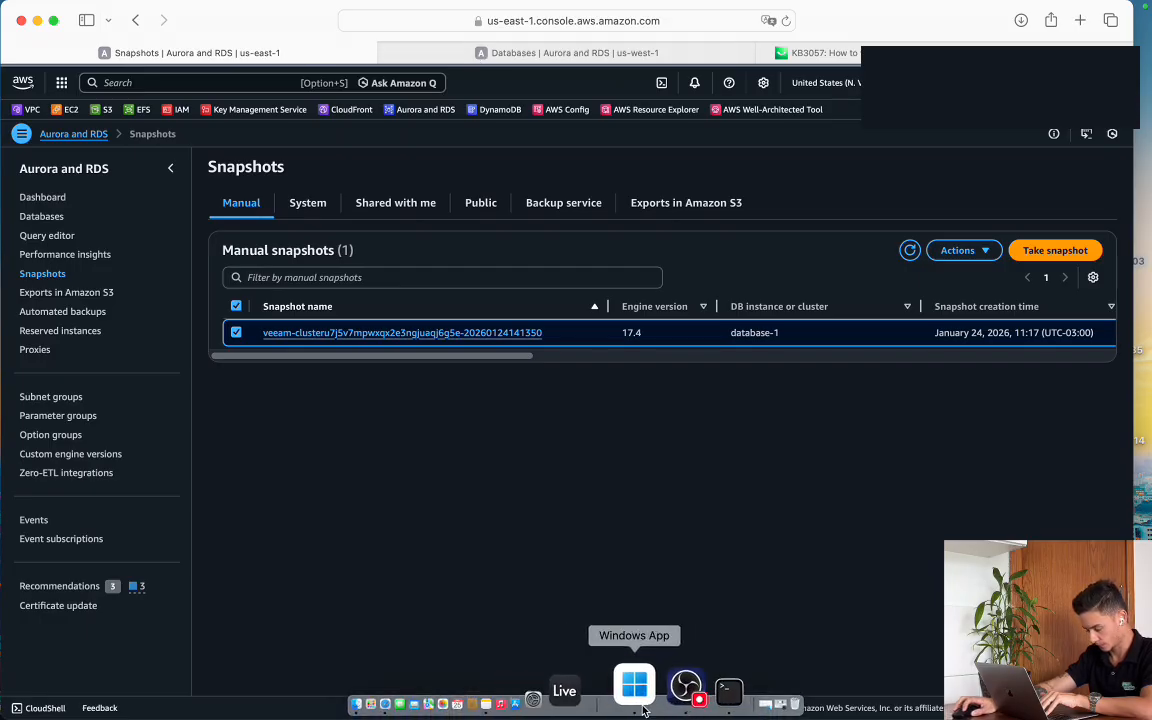
click(630, 700)
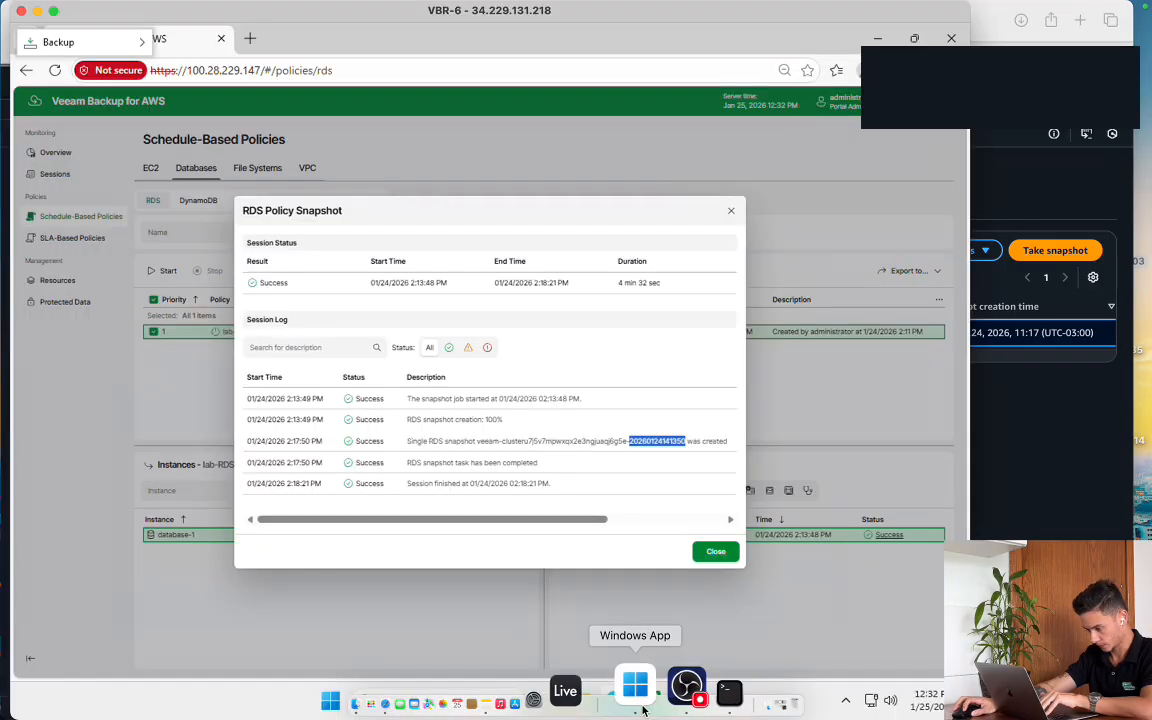
click(715, 553)
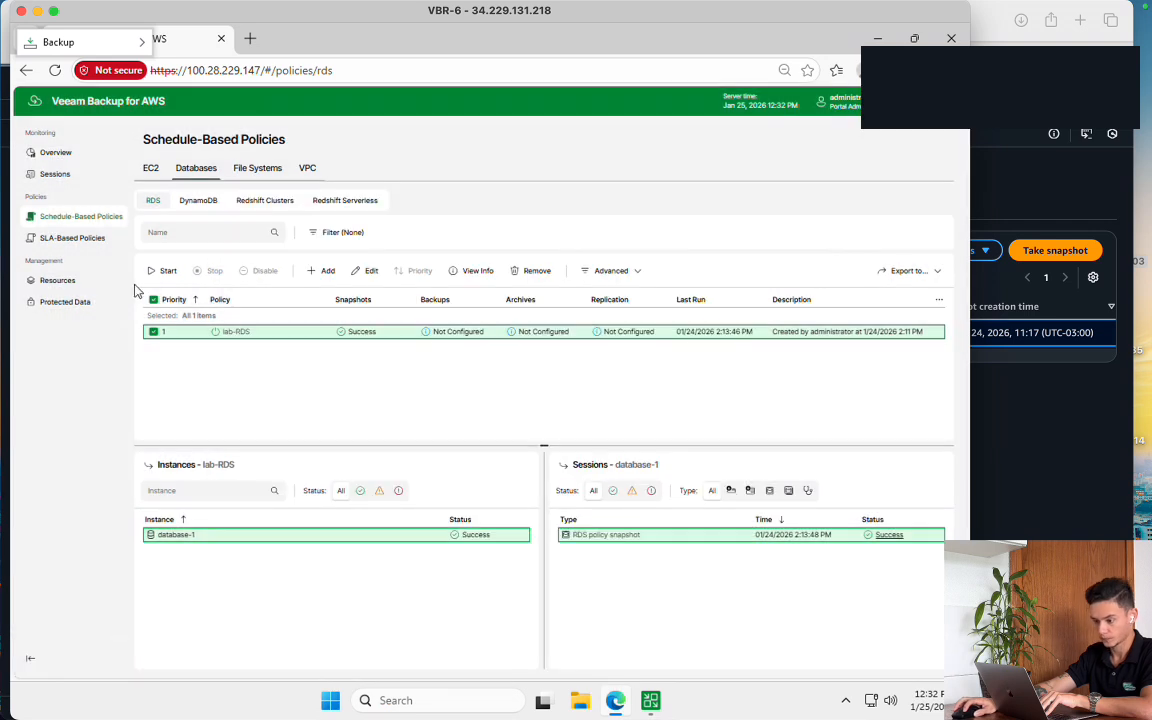
click(77, 302)
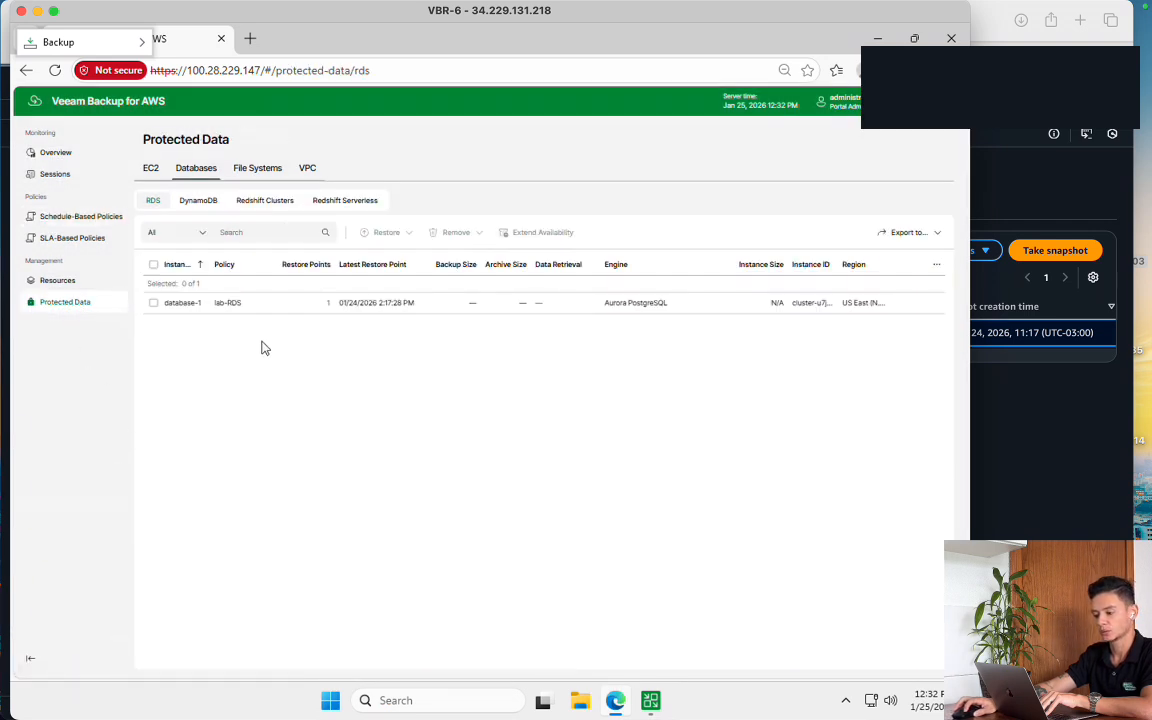
click(154, 304)
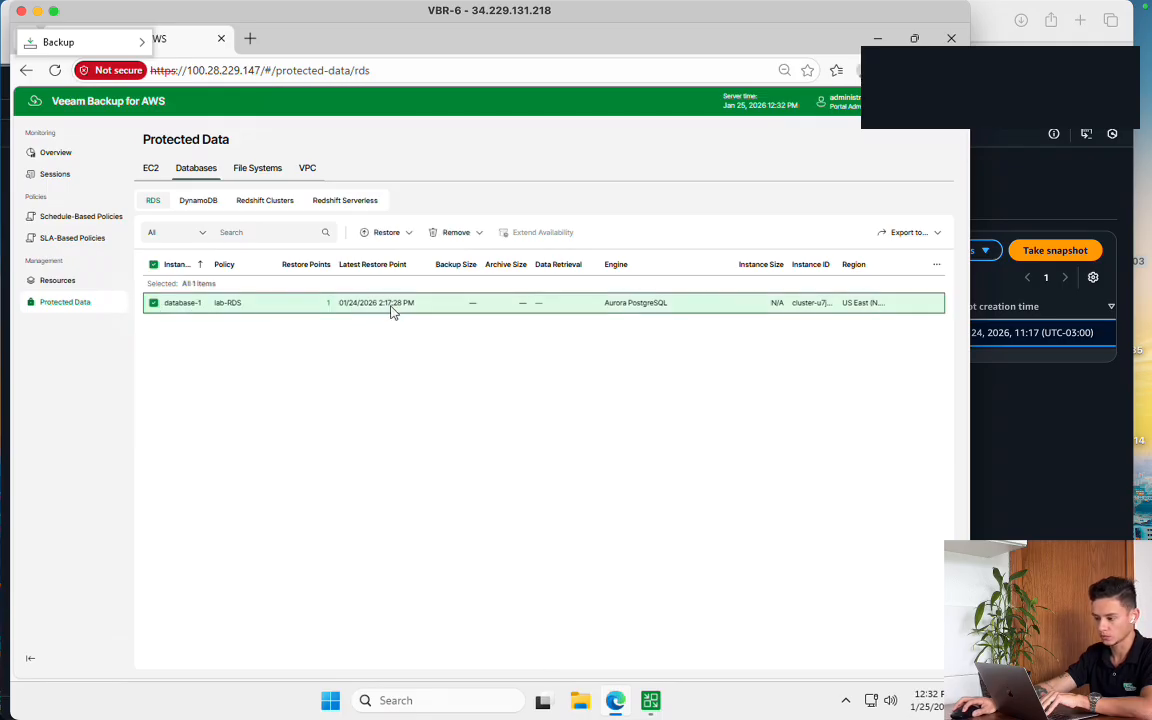
click(402, 233)
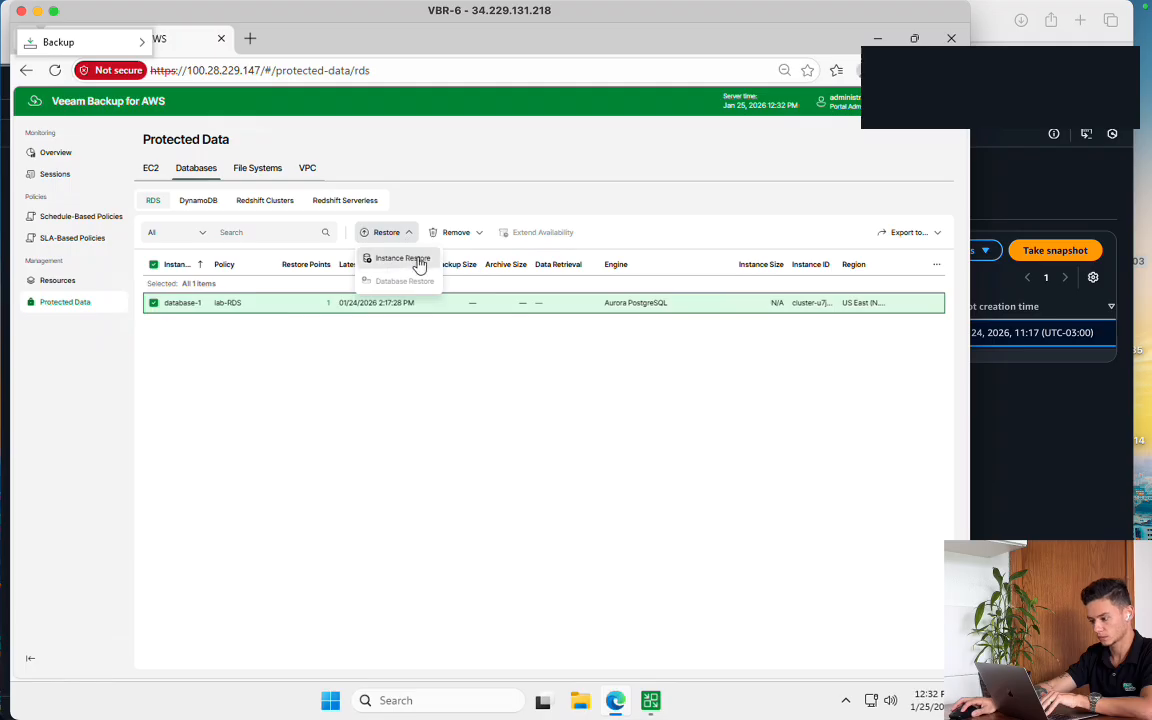
click(419, 261)
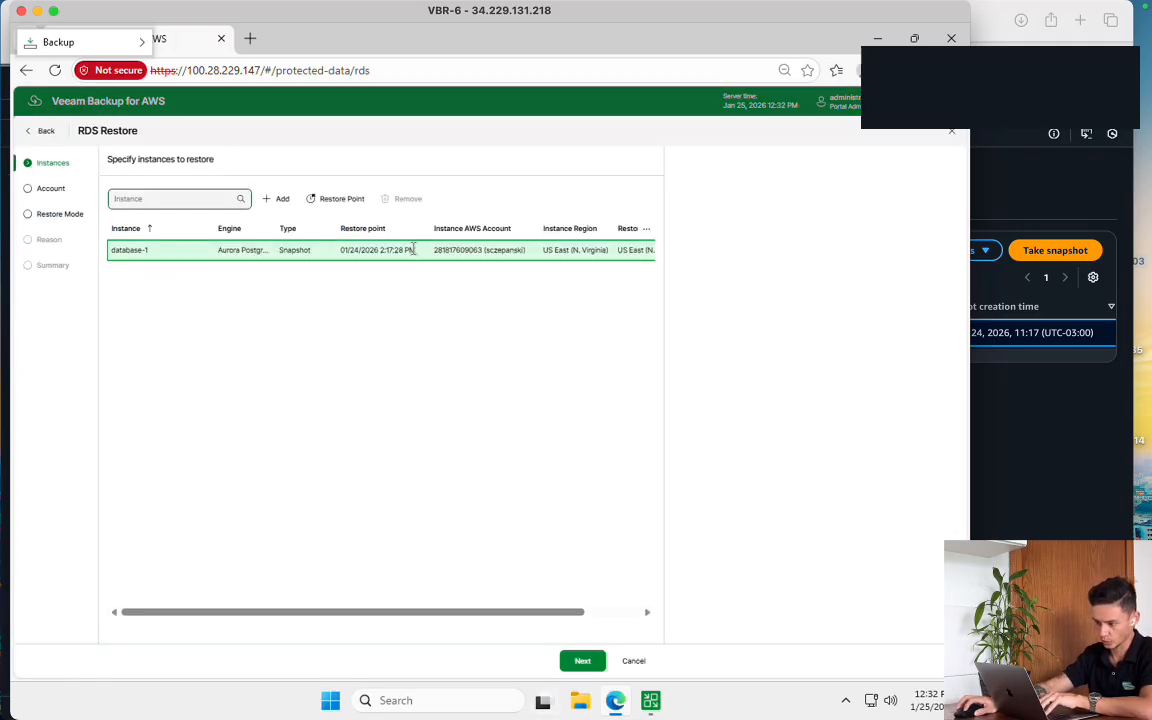
Keep the AdminService (Default Backup Restore) IAM role and set the restore to a new location in US West (N. California)
click(582, 661)
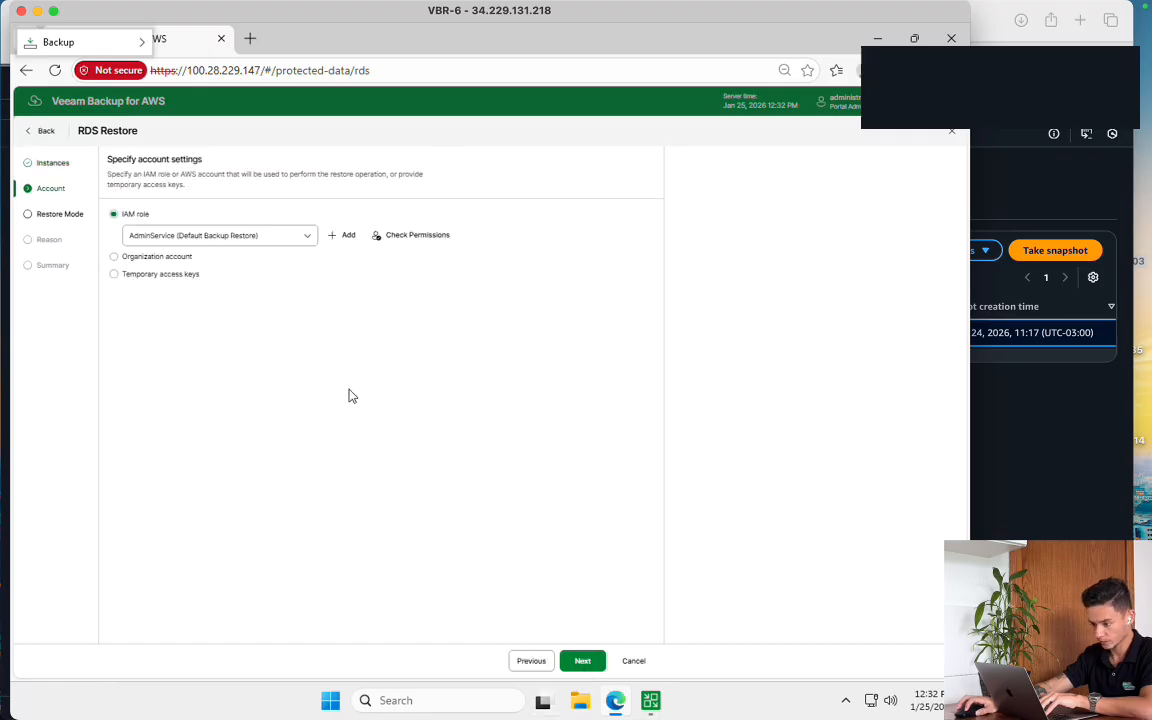
click(582, 661)
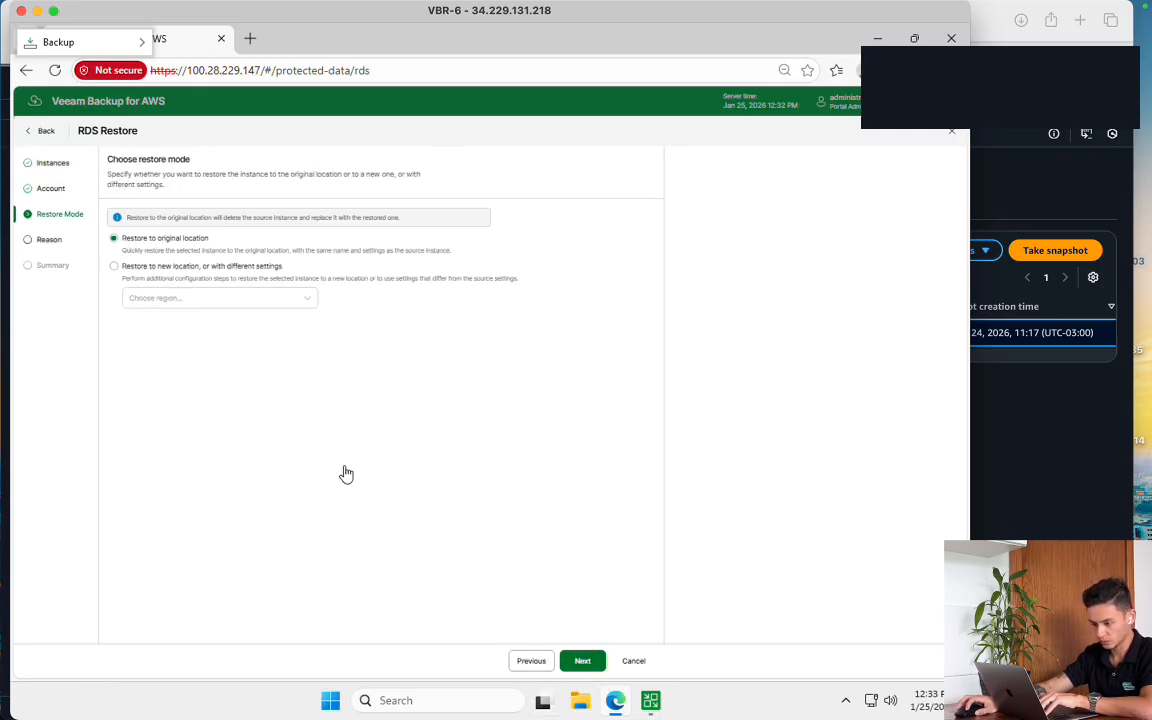
click(230, 268)
click(283, 298)
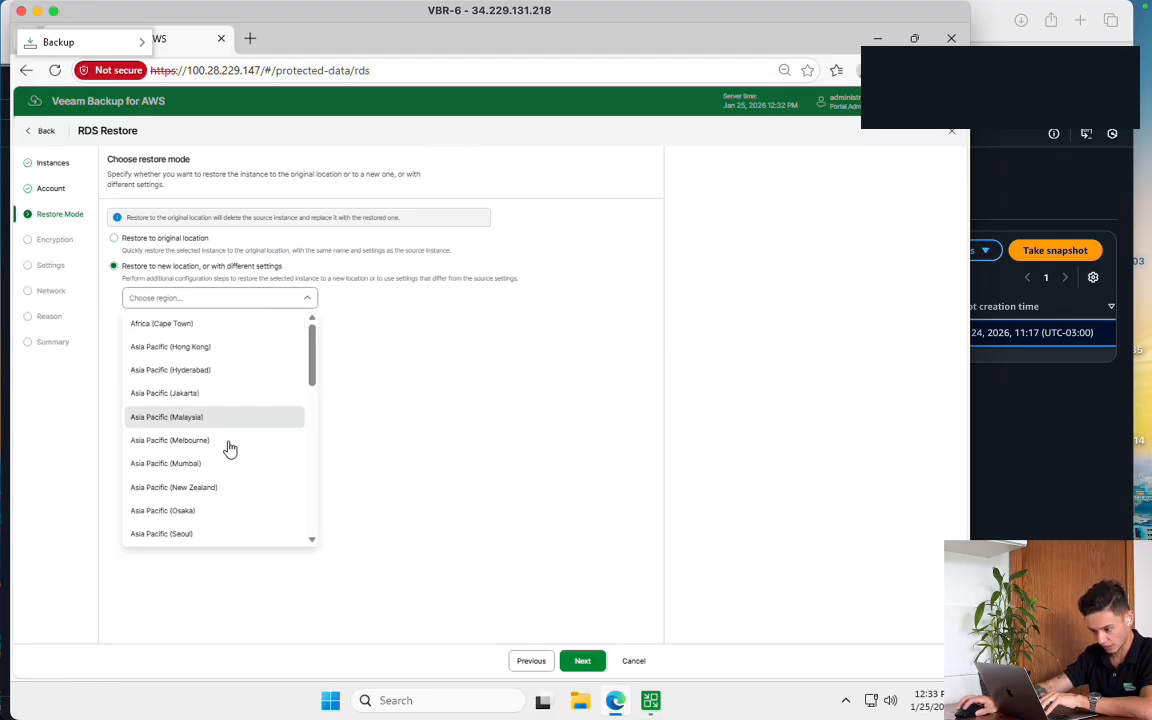
scroll(226, 450, down, 10)
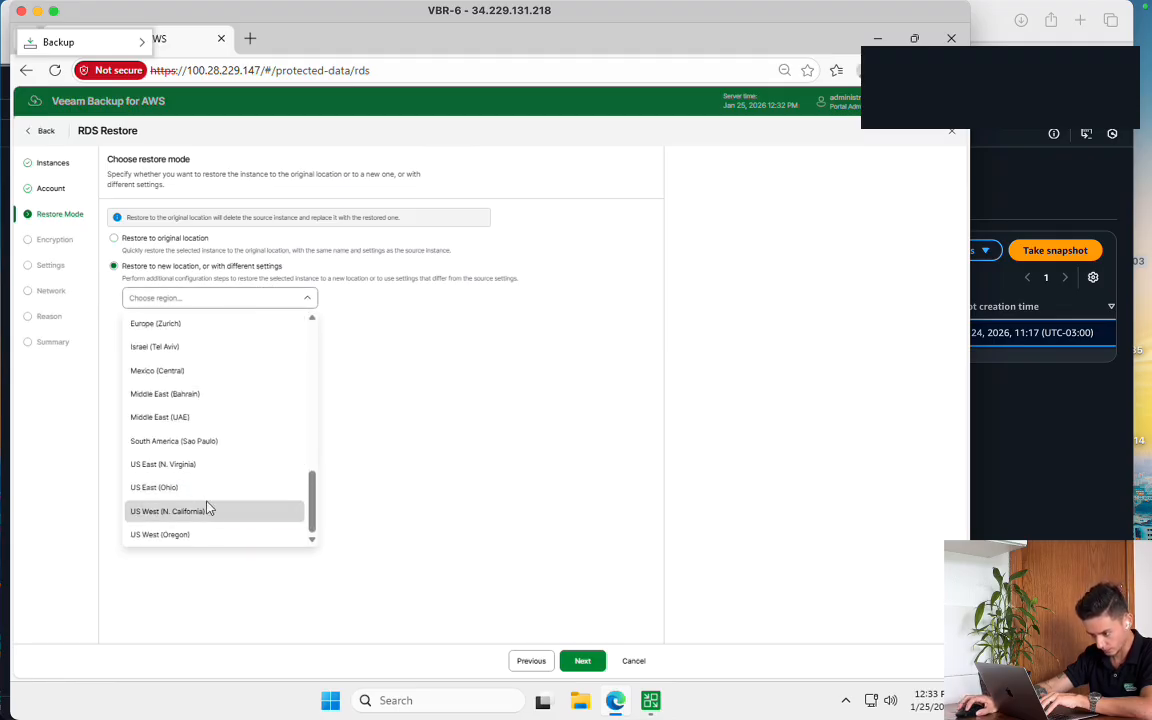
click(208, 510)
Check the us-west-1 Aurora and RDS databases list in the AWS console, and return to the Veeam restore wizard
click(1059, 432)
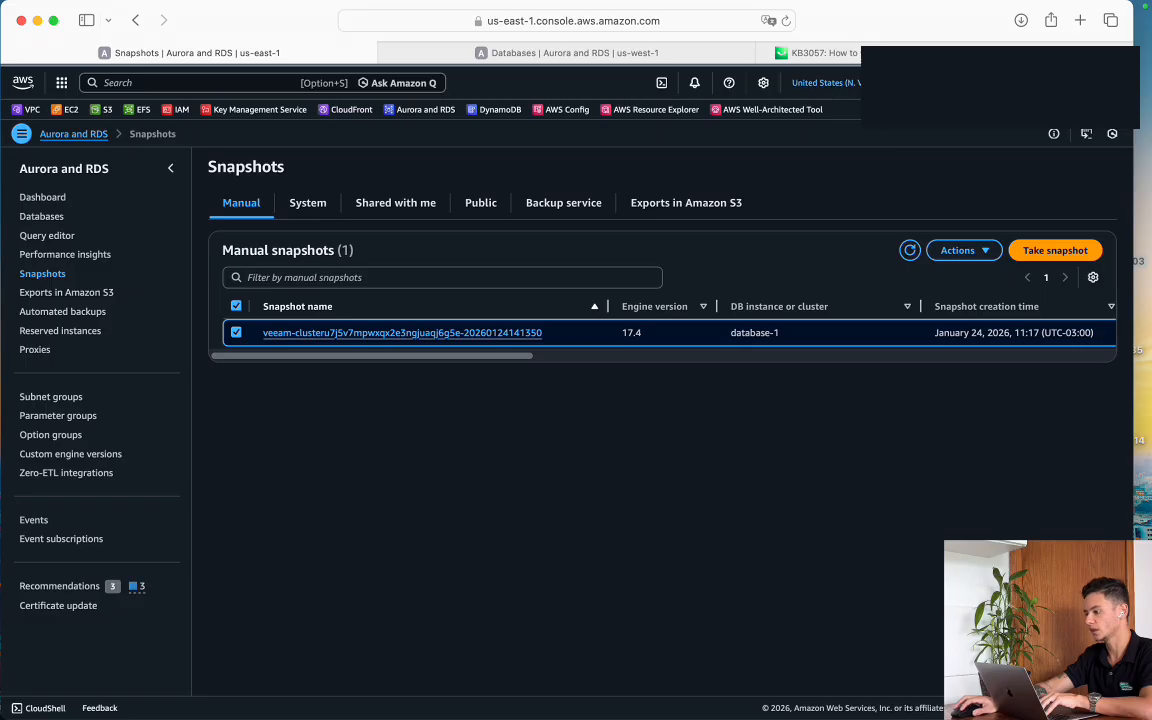
click(589, 56)
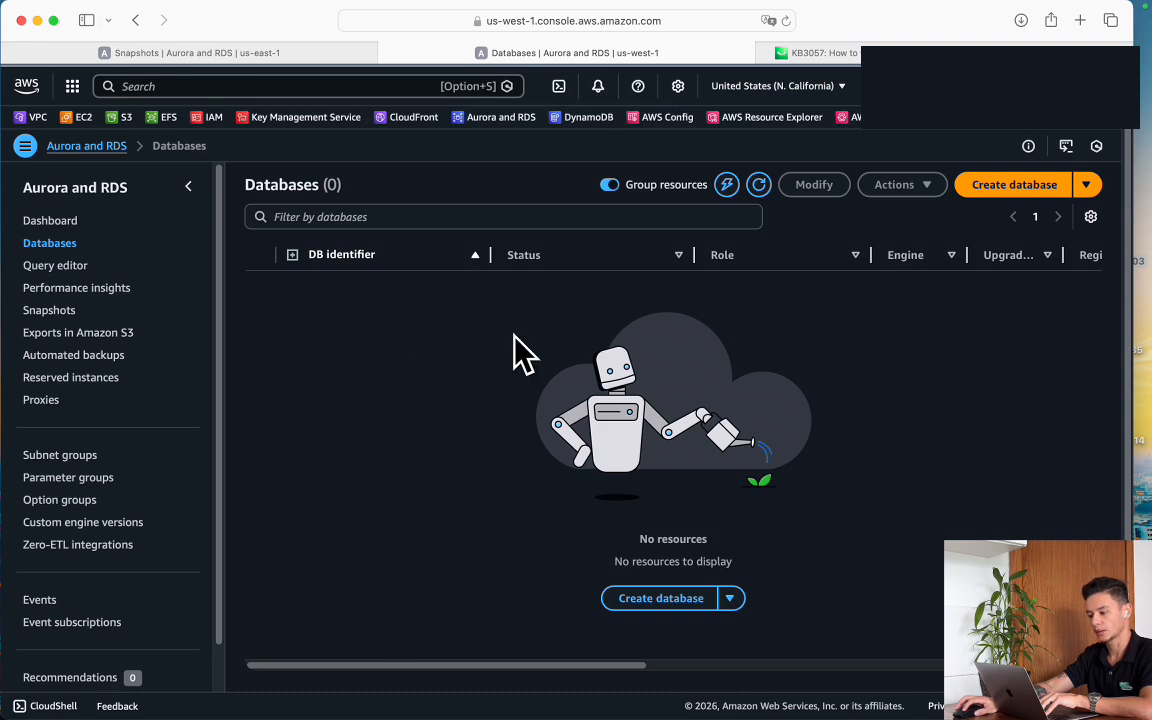
key(super+Tab)
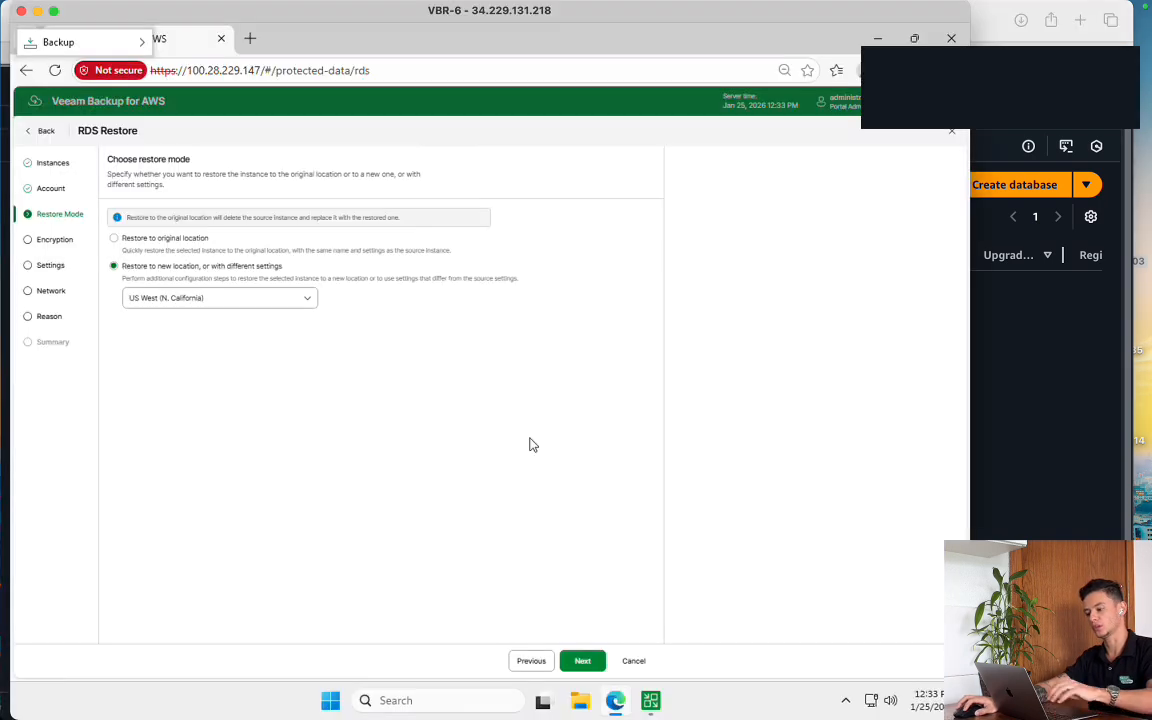
Set database-1 to be restored as an encrypted instance using the VEEAM encryption key, and proceed to the restore settings
click(584, 662)
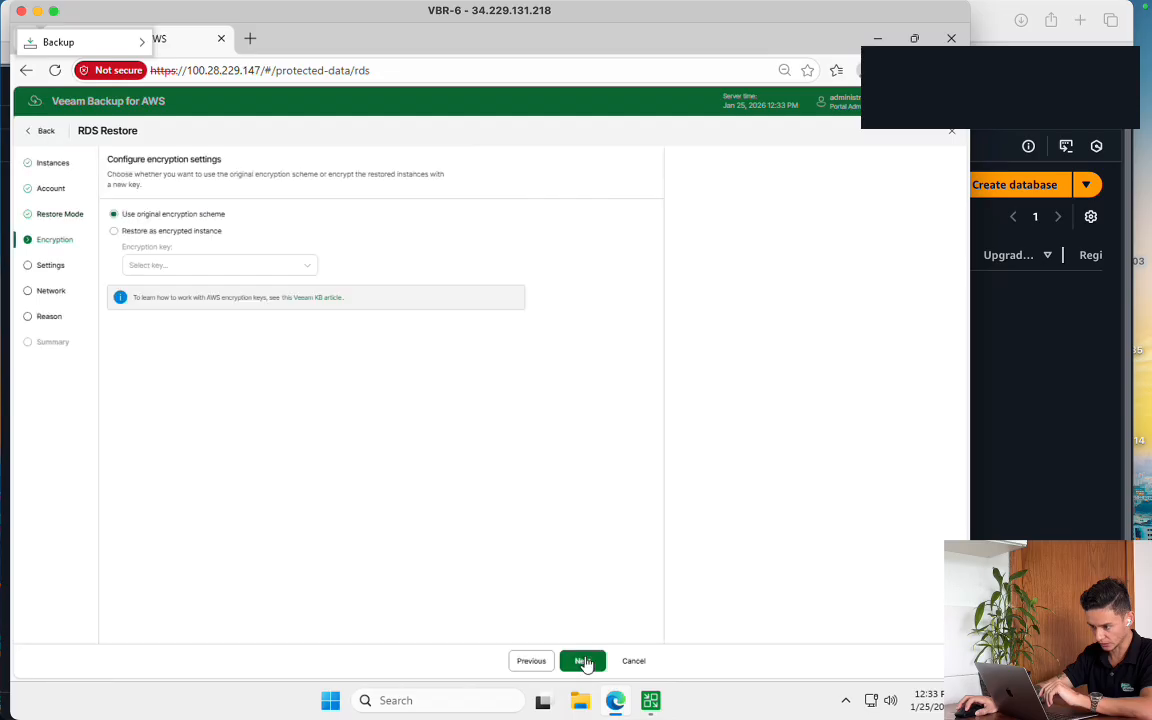
click(200, 232)
click(251, 270)
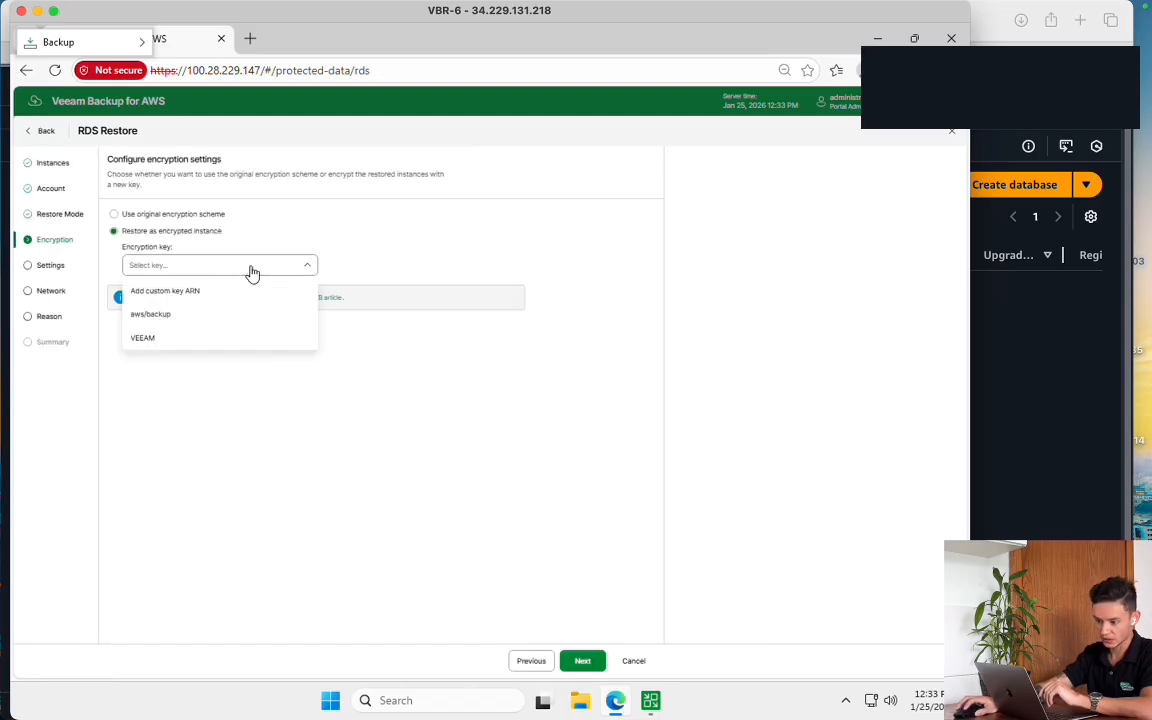
click(186, 340)
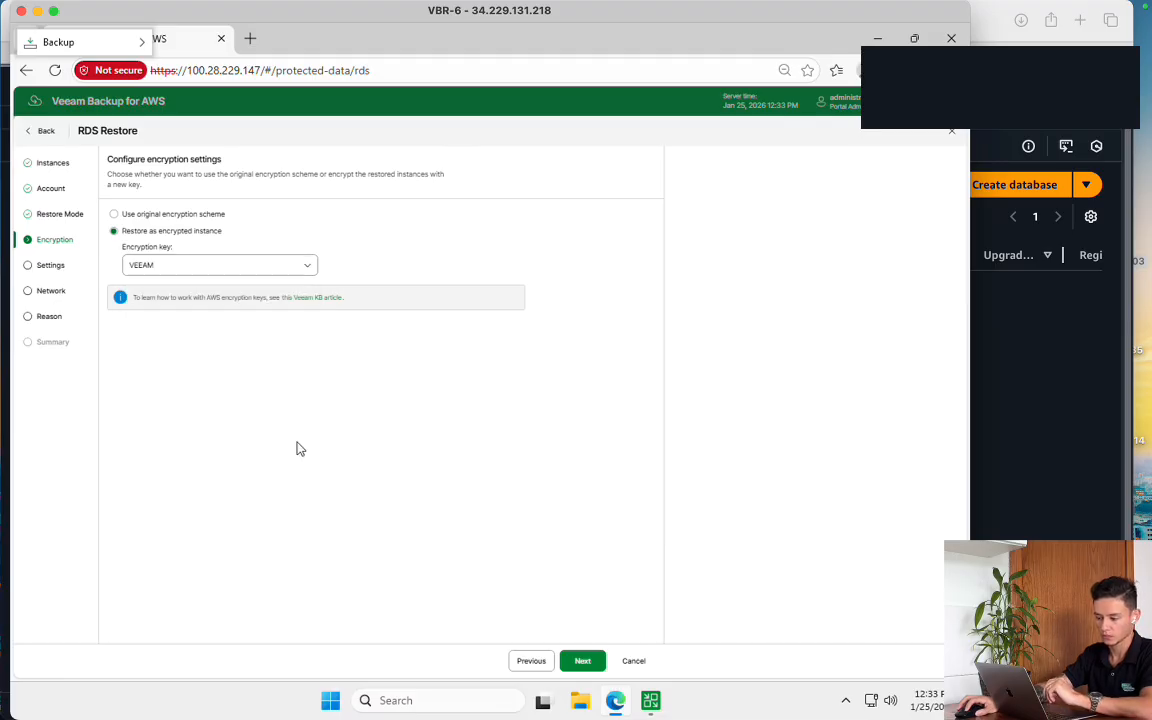
click(581, 662)
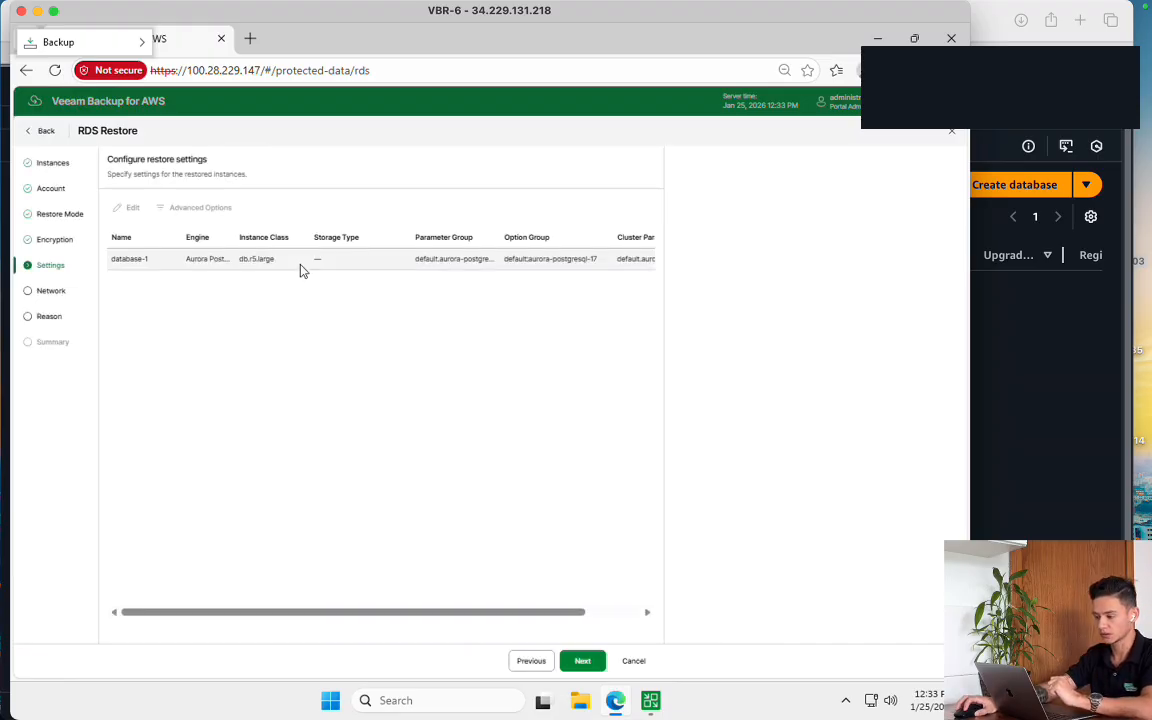
Look at the example key policy in Veeam article KB3057, and return to the restore wizard
click(1013, 358)
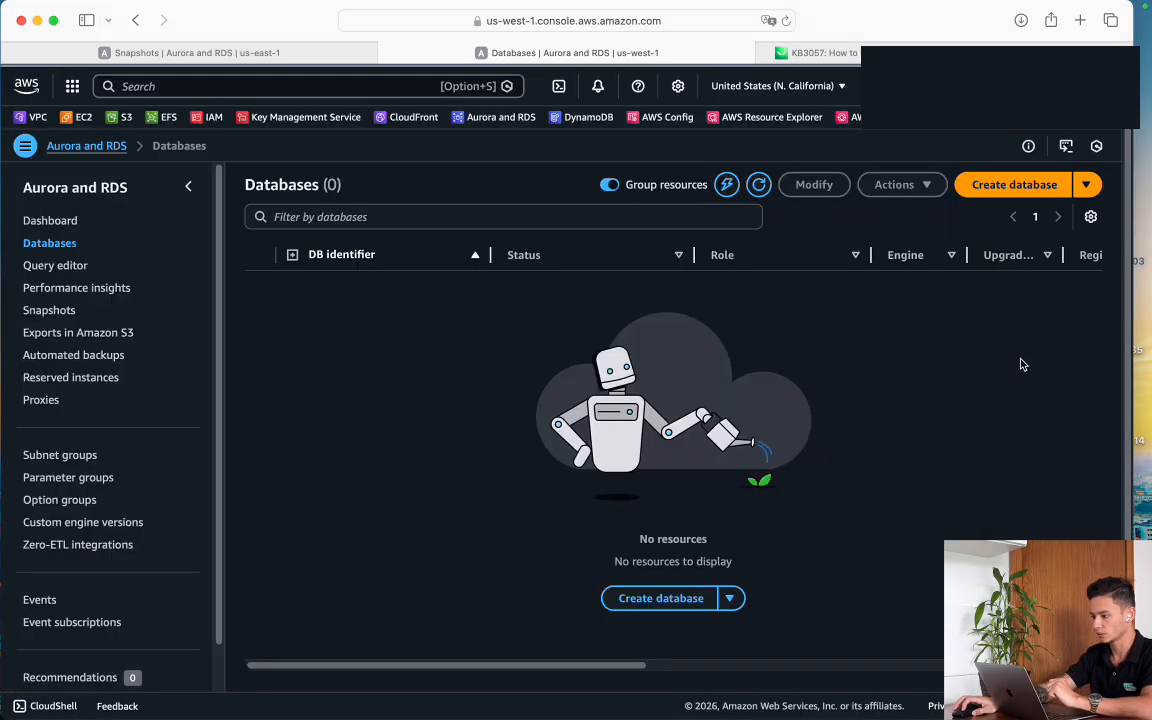
click(815, 52)
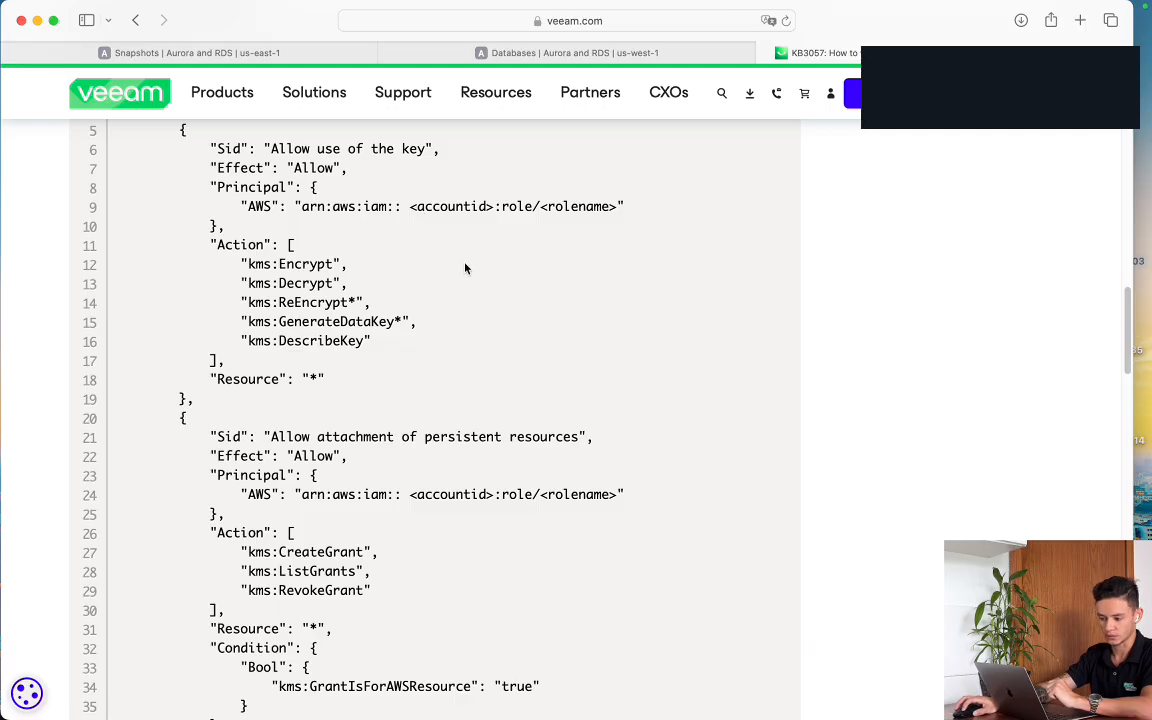
key(super+Tab)
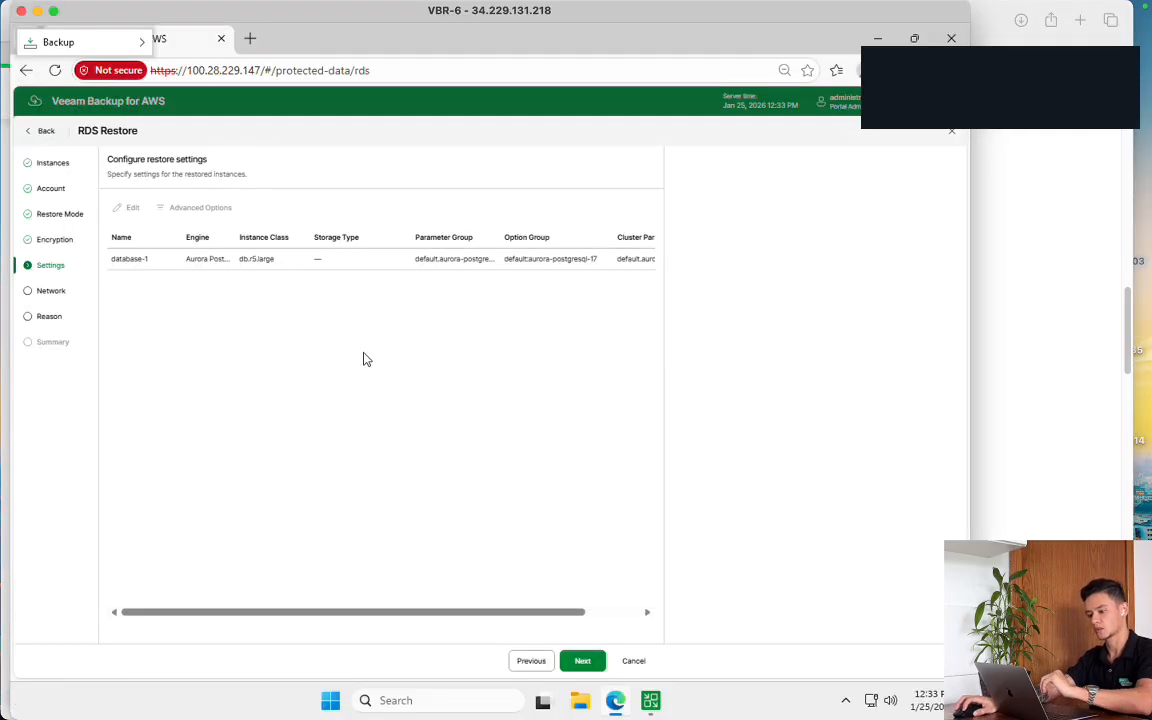
Open database-1's instance specifications for the restore and view the available engine versions, keeping 17.4
click(318, 260)
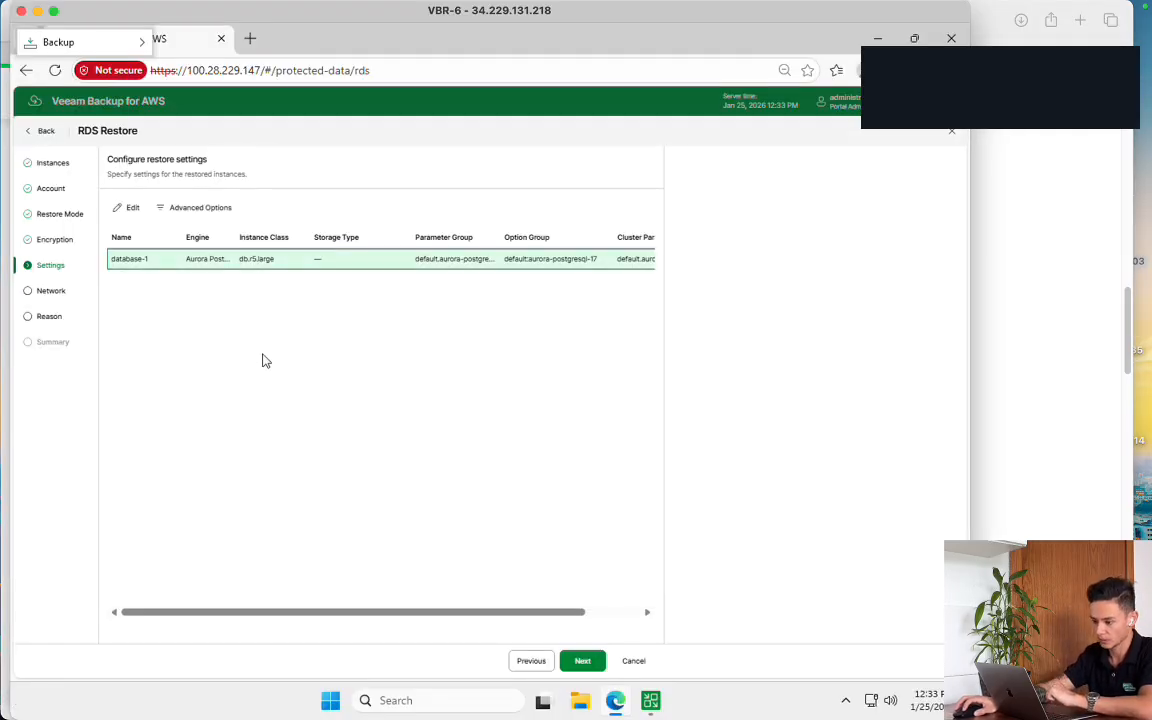
click(125, 208)
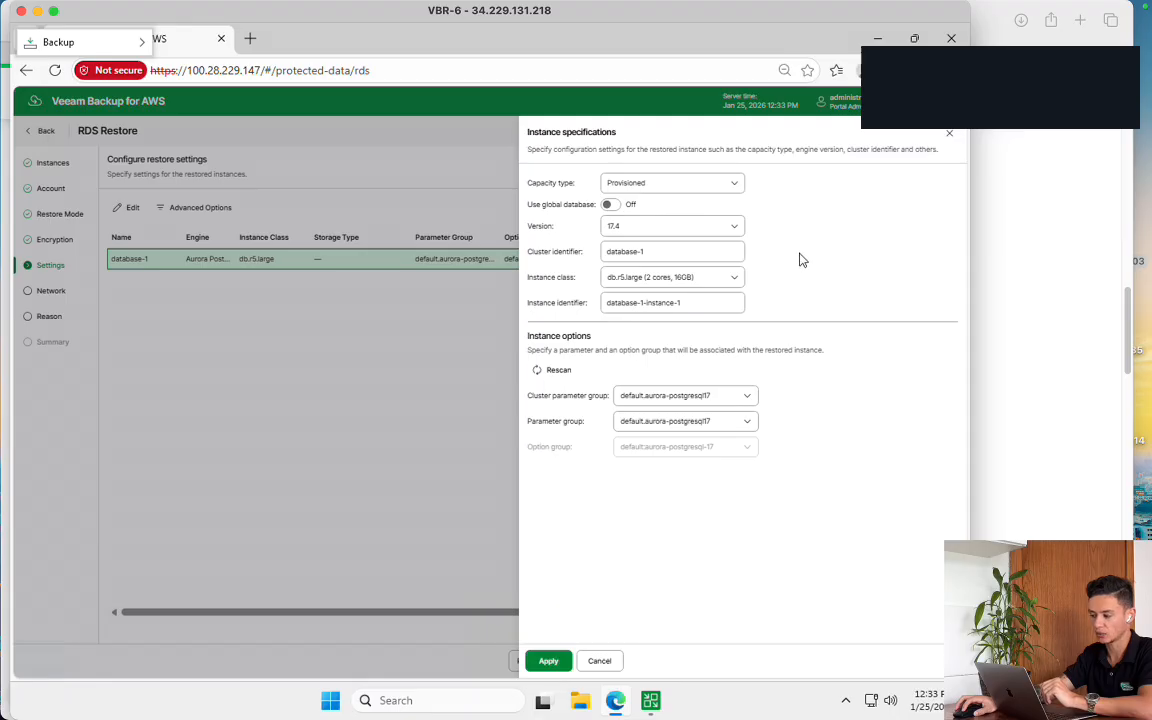
click(735, 231)
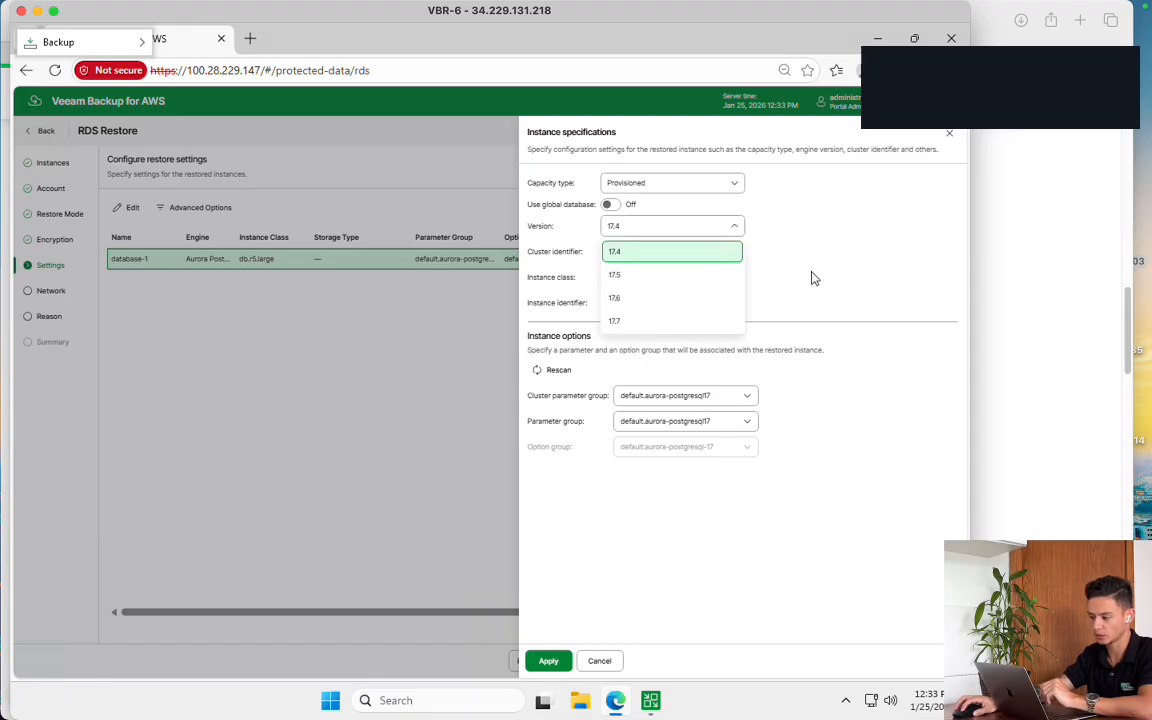
click(808, 309)
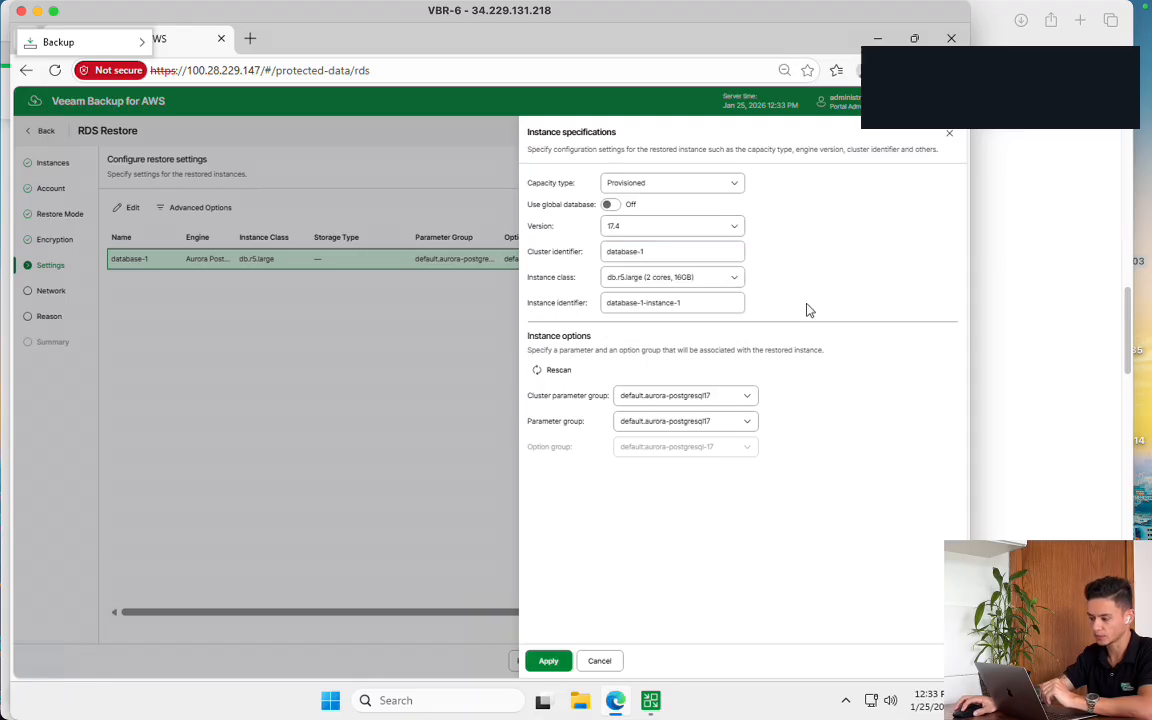
Select the entire cluster identifier of the instance being restored for replacement
click(681, 251)
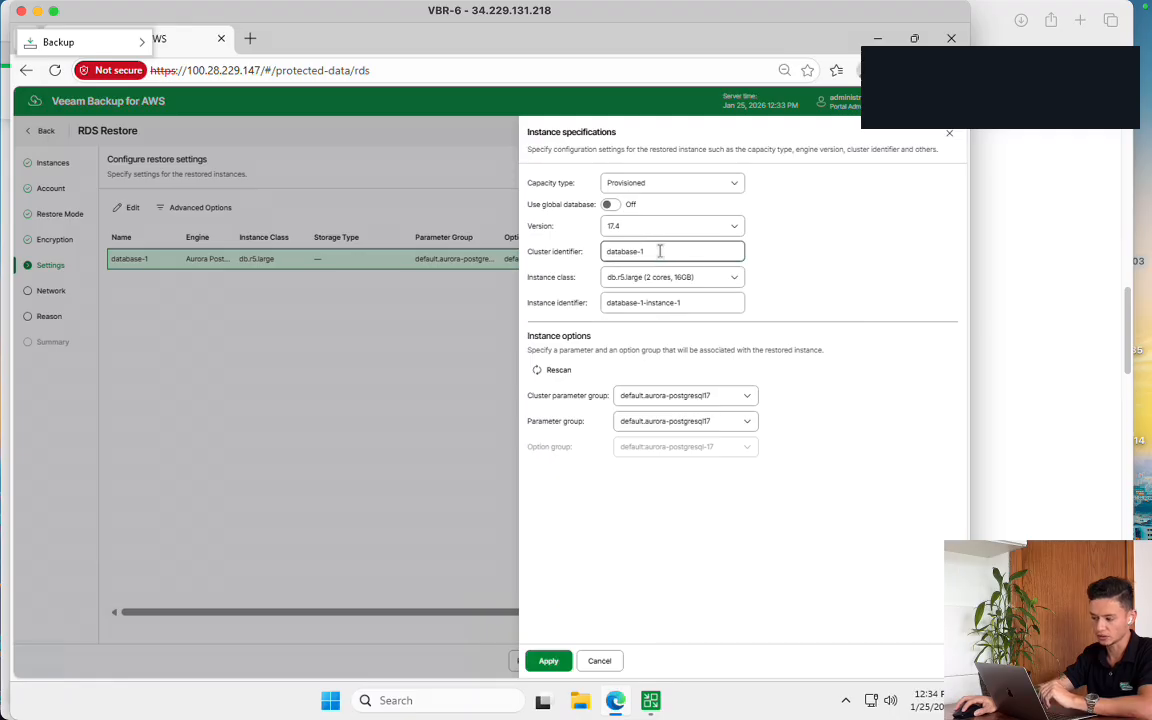
key(ctrl+a)
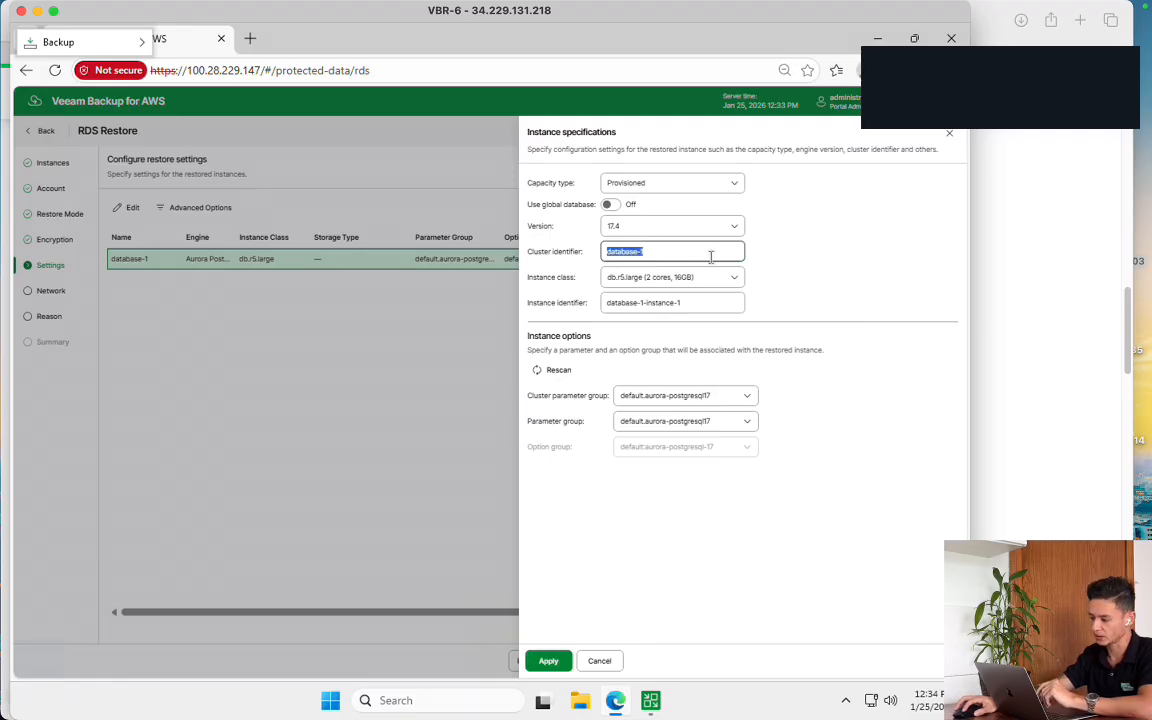
Review the instance class options for database-1, apply the instance specifications as they are and proceed to the network settings
click(821, 259)
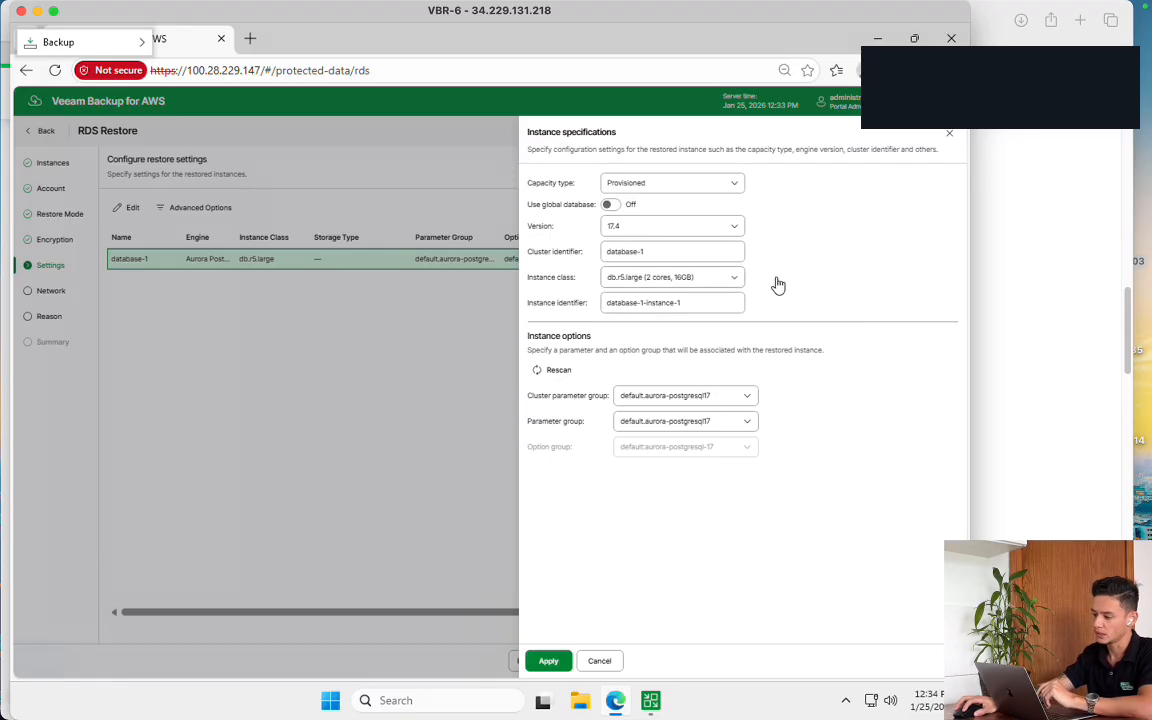
click(736, 280)
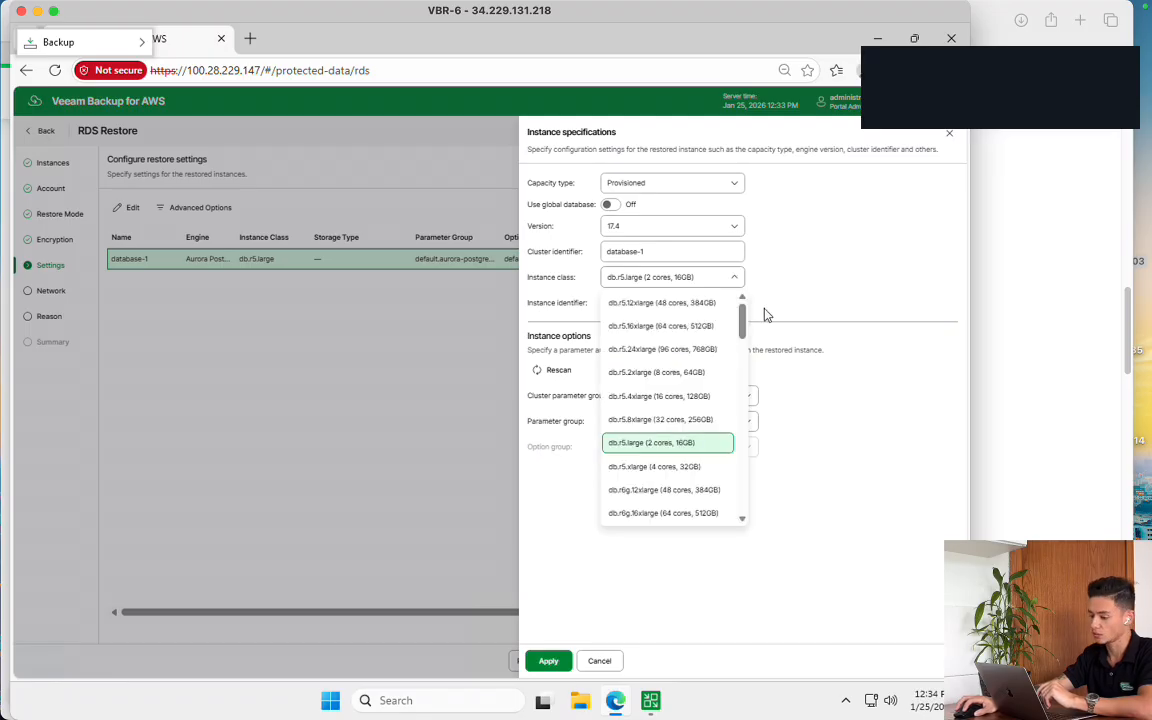
mouse_move(744, 320)
mouse_down()
mouse_move(744, 370)
mouse_move(746, 325)
mouse_move(760, 313)
mouse_up()
click(800, 285)
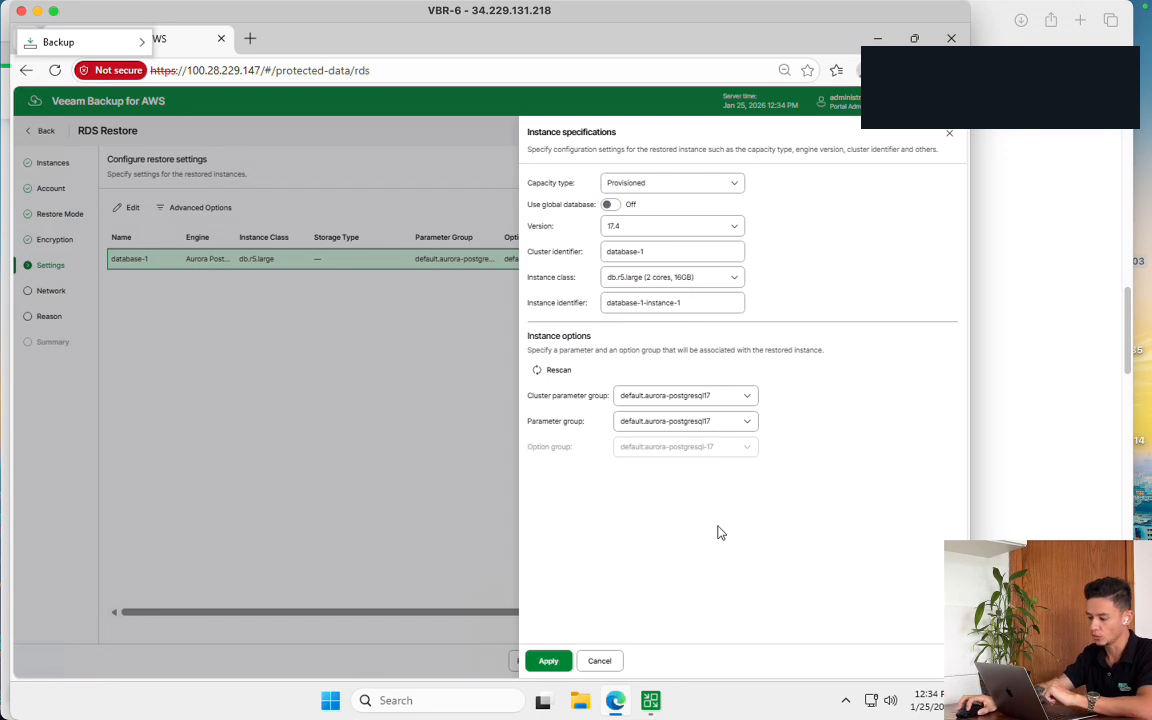
click(546, 660)
click(582, 661)
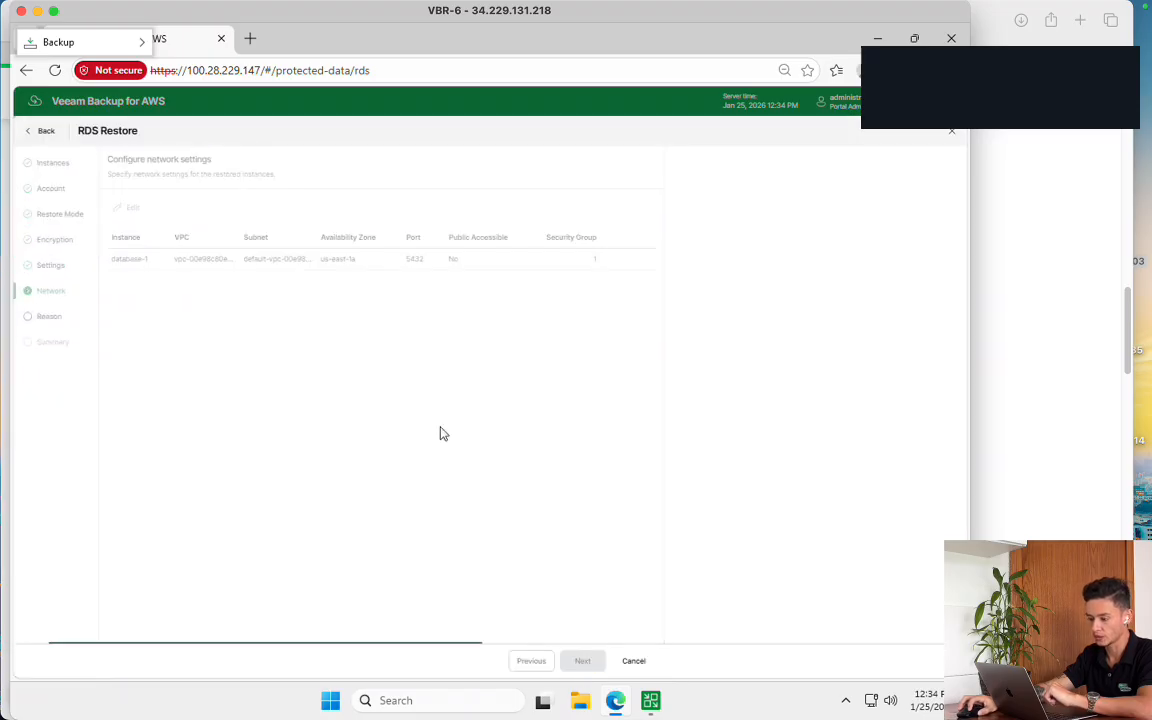
Edit the network settings of database-1, trying VPC - DATA PROTECTION as the VPC and checking its subnet groups
click(395, 264)
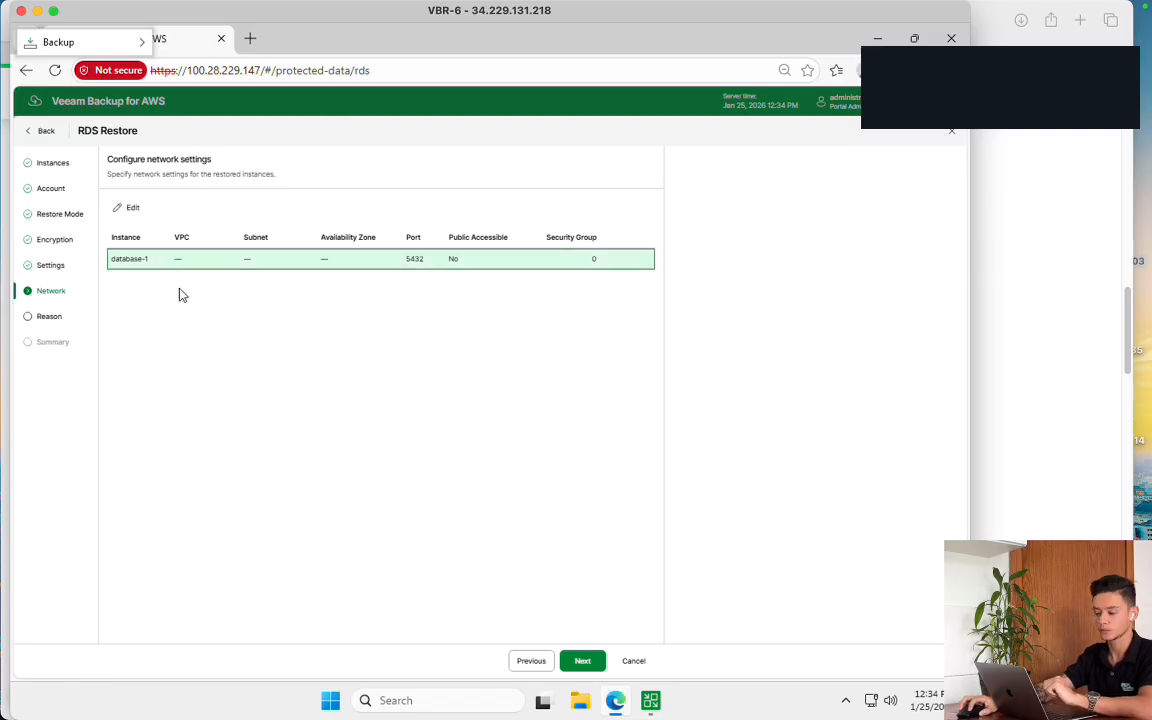
click(126, 207)
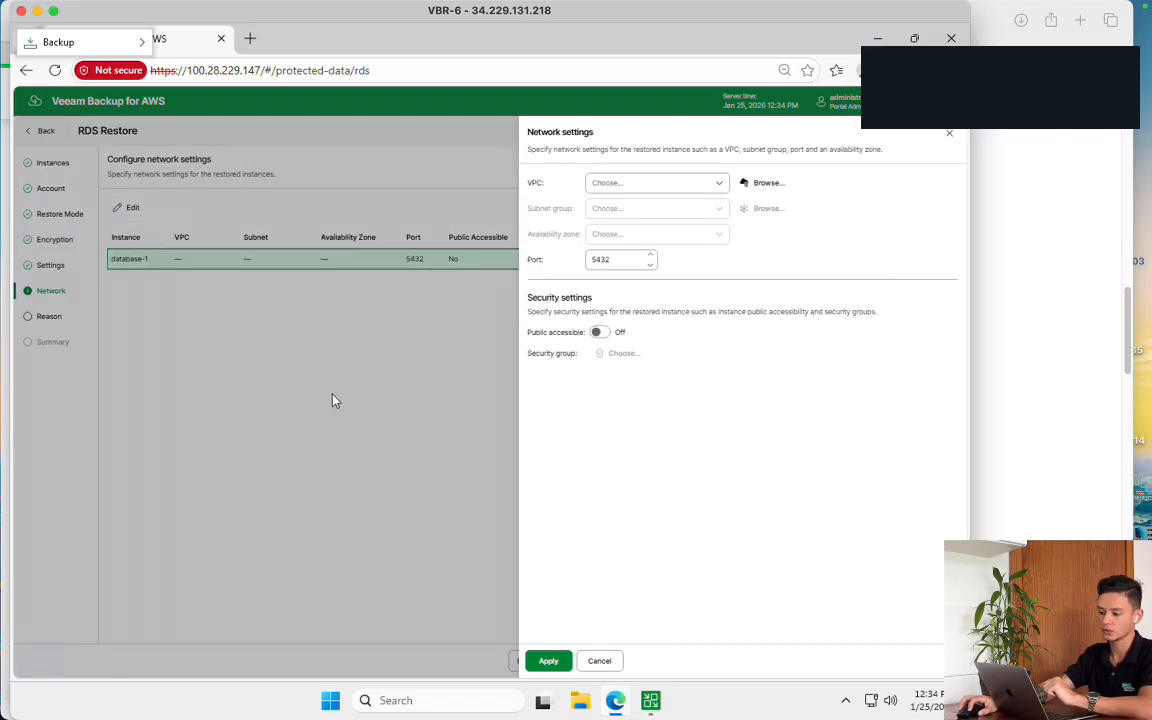
click(695, 186)
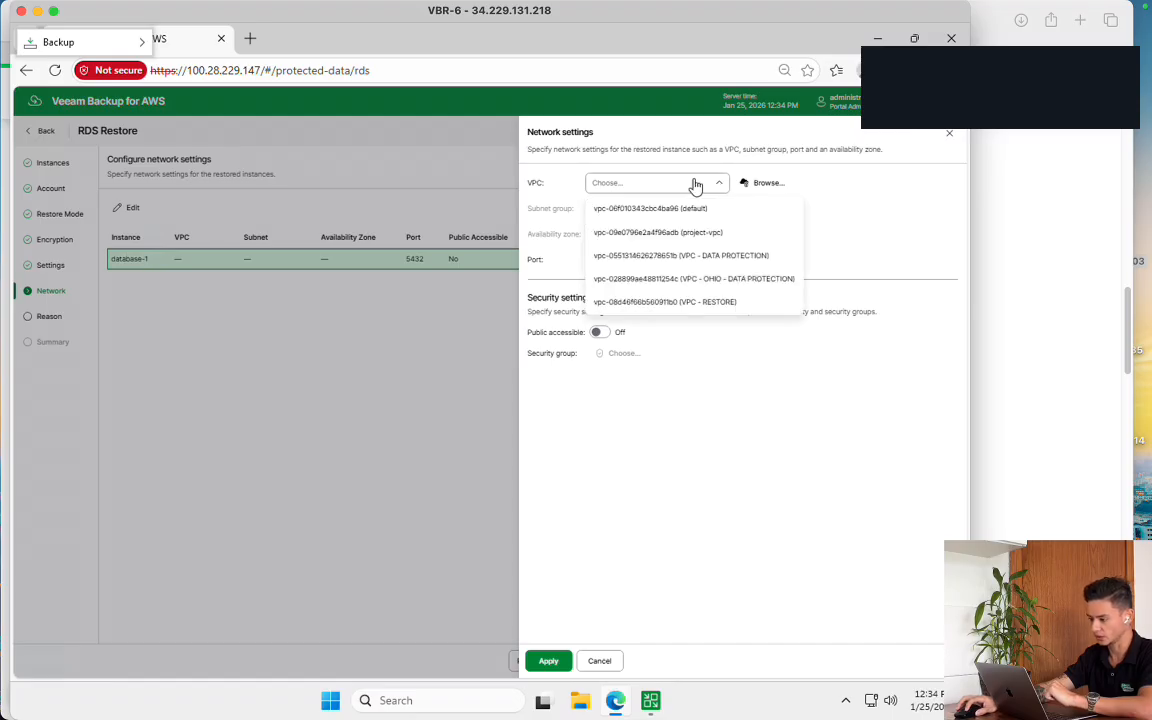
click(785, 258)
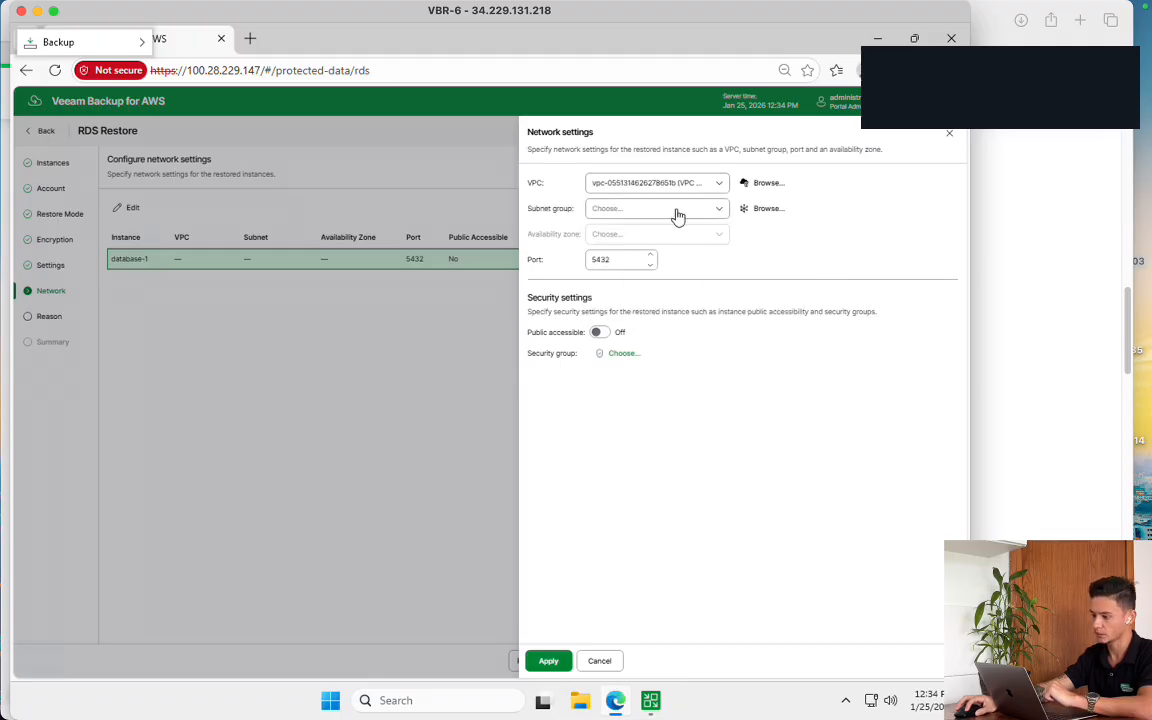
click(678, 217)
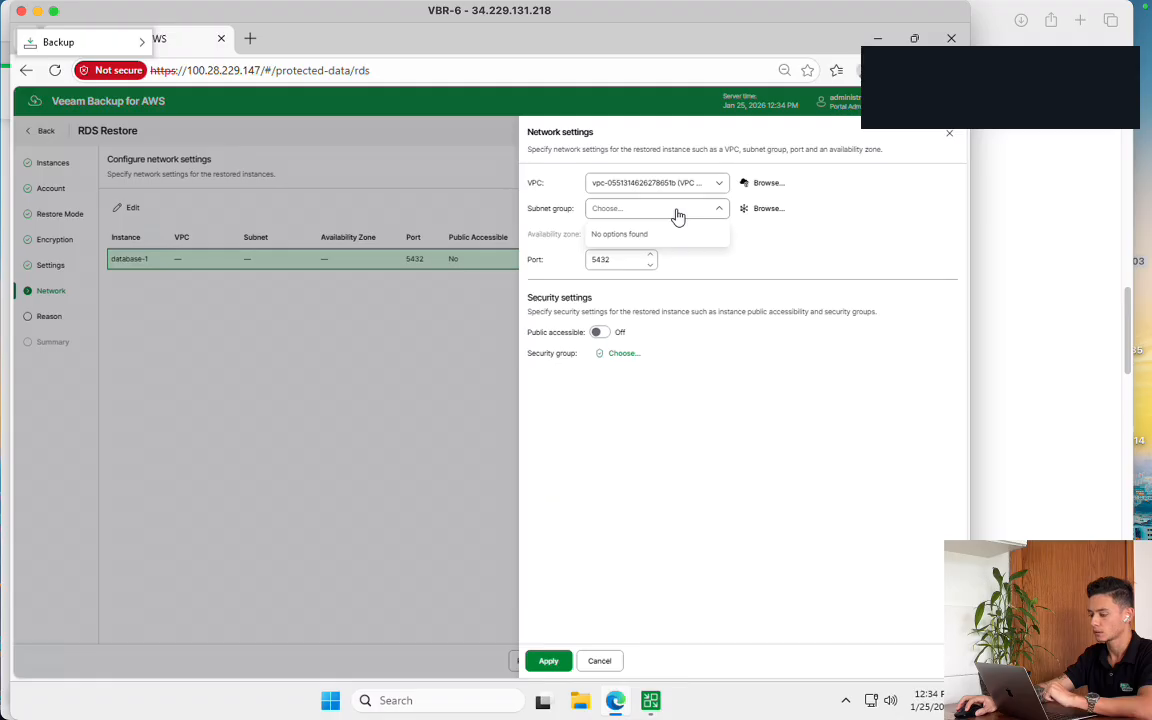
Change the VPC to project-vpc and choose teste as the subnet group
click(690, 190)
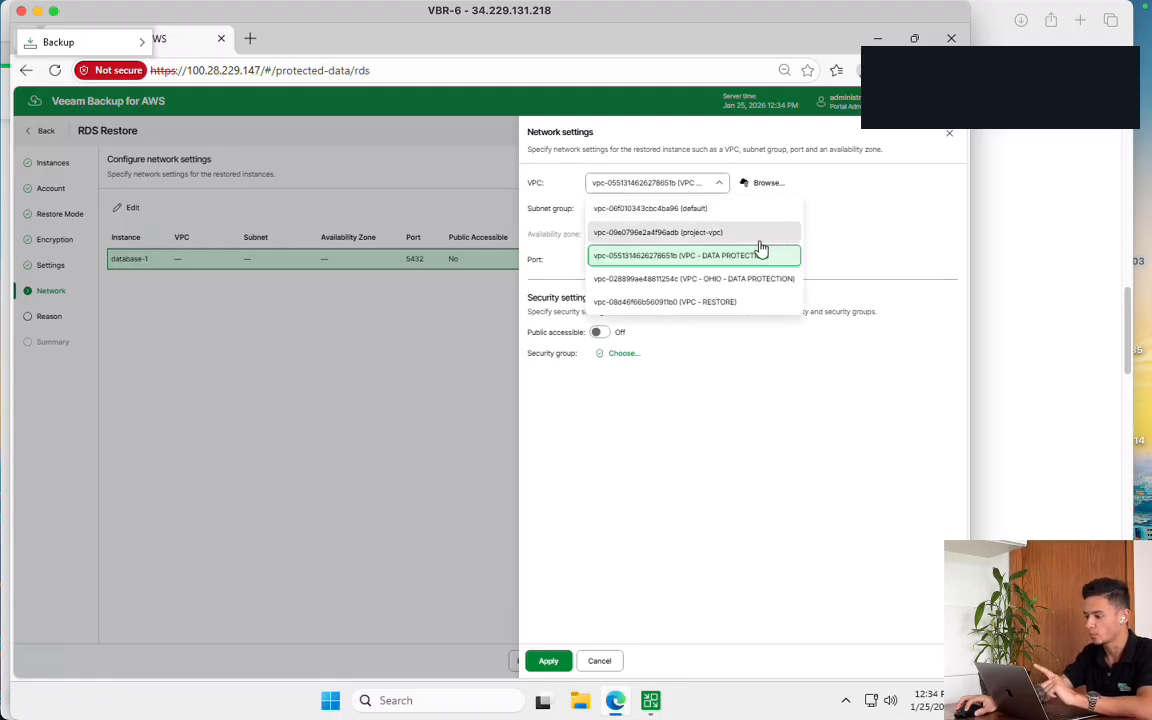
click(762, 236)
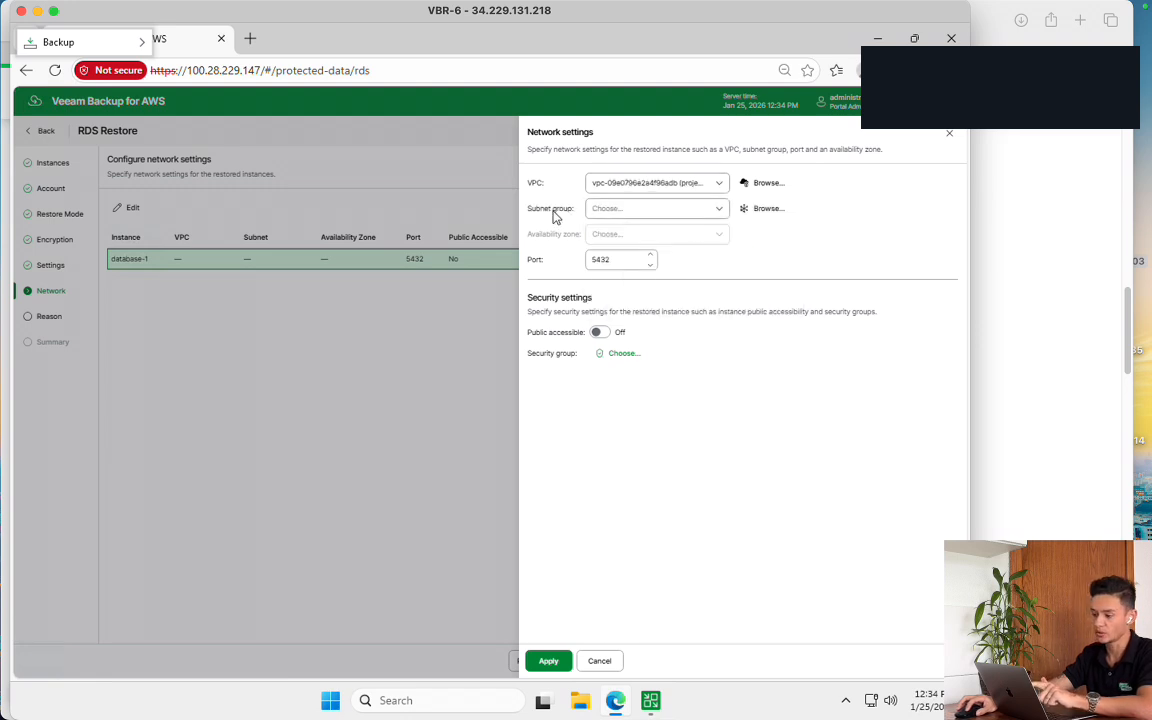
click(654, 214)
click(660, 235)
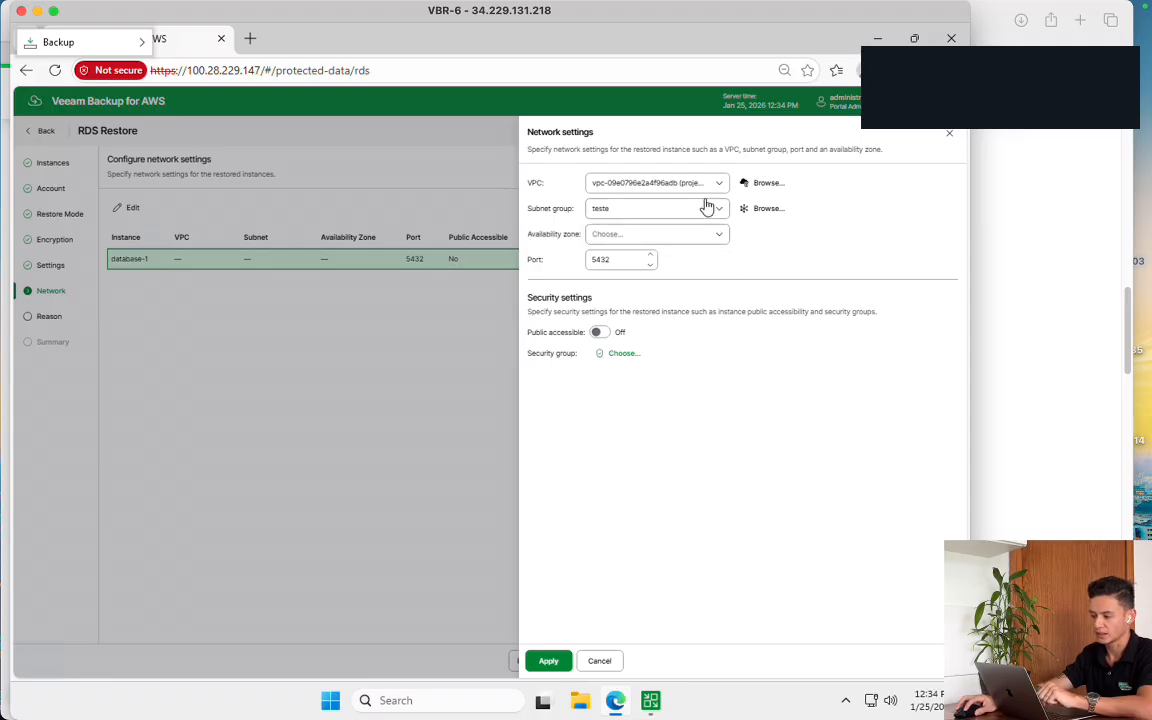
Switch the VPC back to VPC - DATA PROTECTION and check its subnet group options again
click(696, 184)
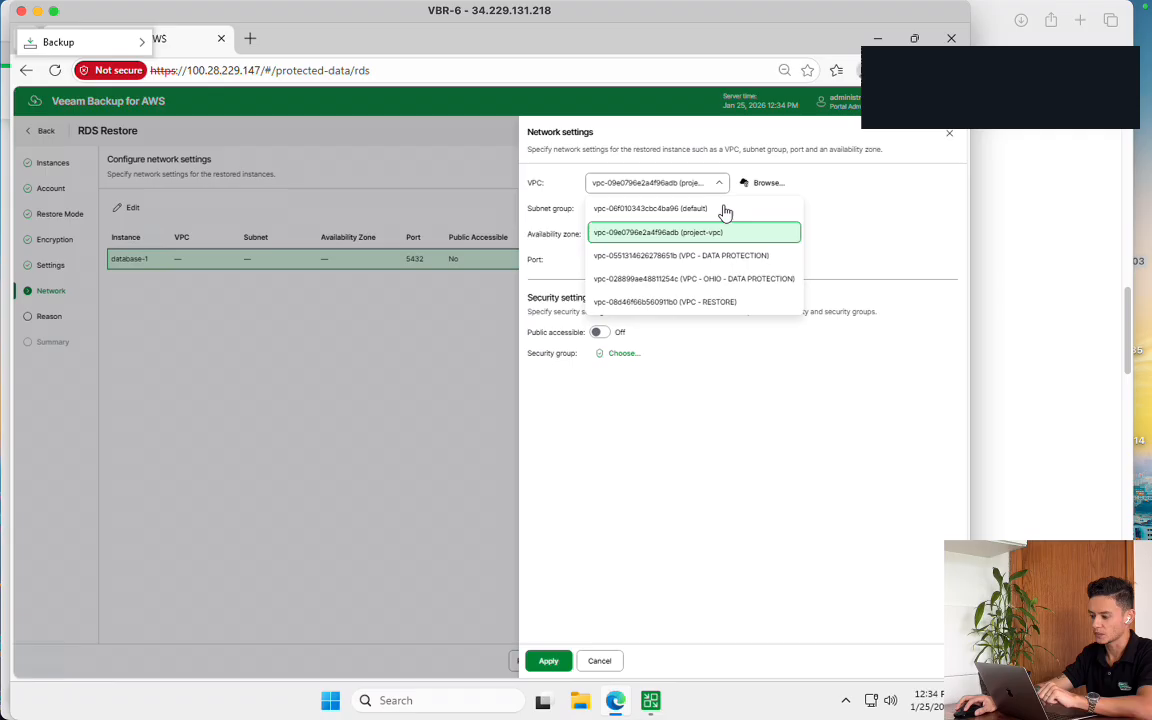
click(776, 258)
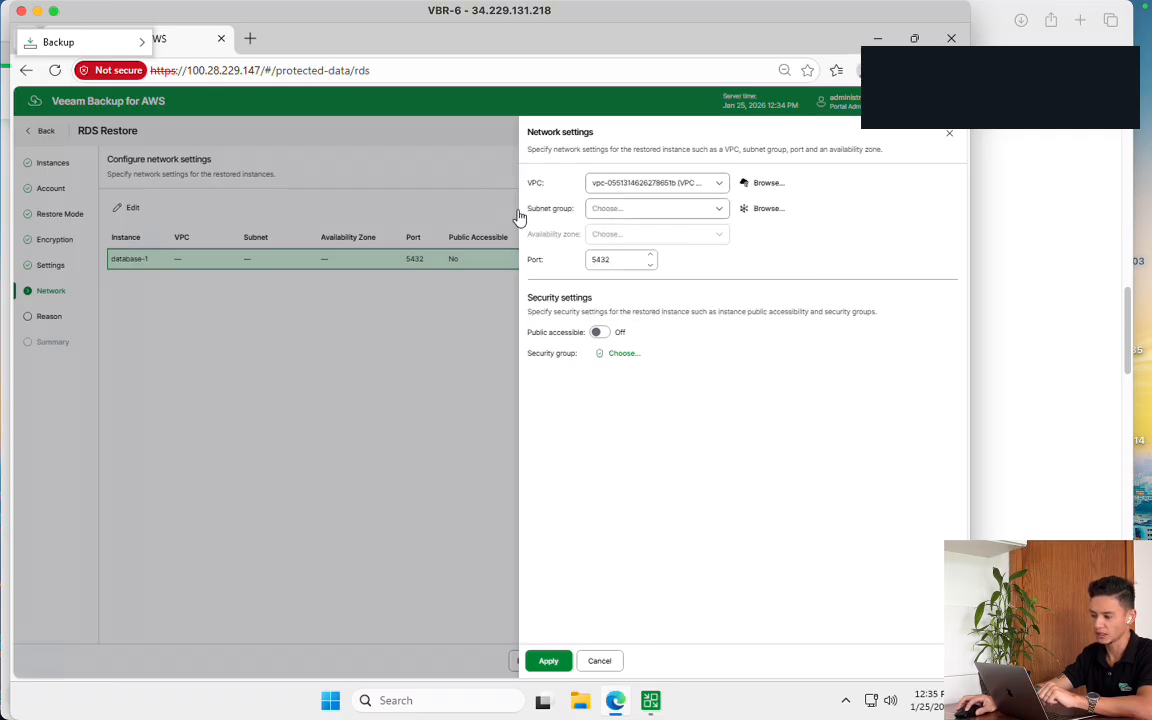
click(598, 214)
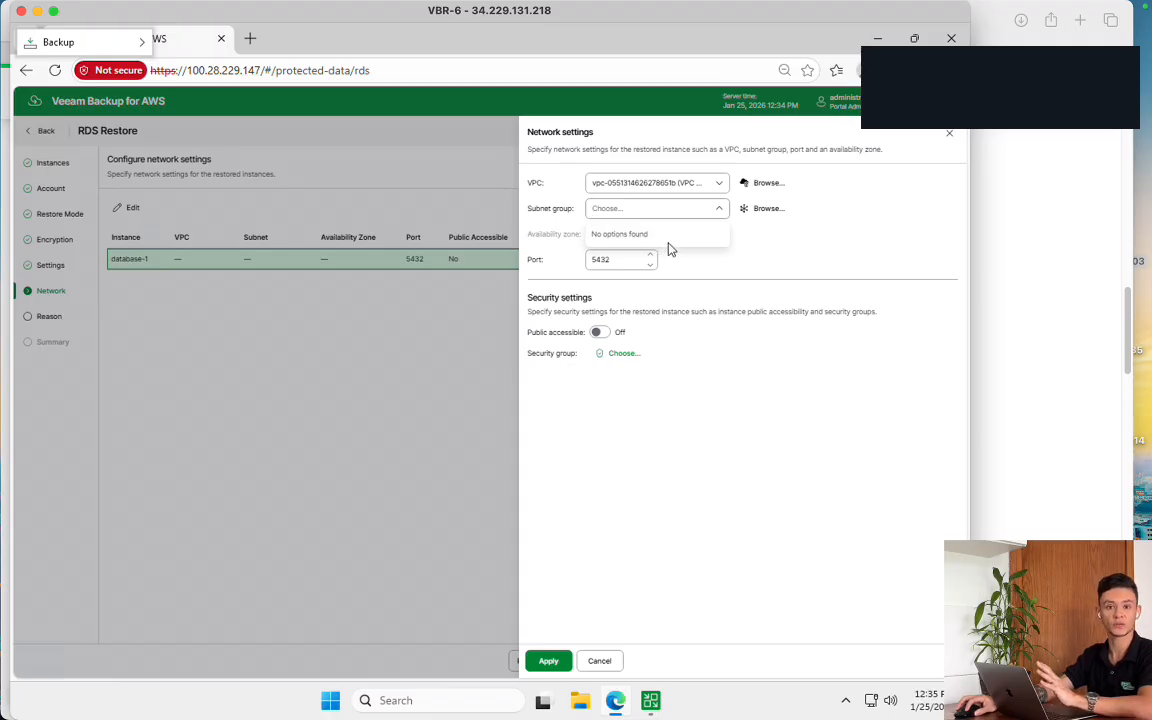
Set the restore target to project-vpc again with the subnet group teste
click(680, 184)
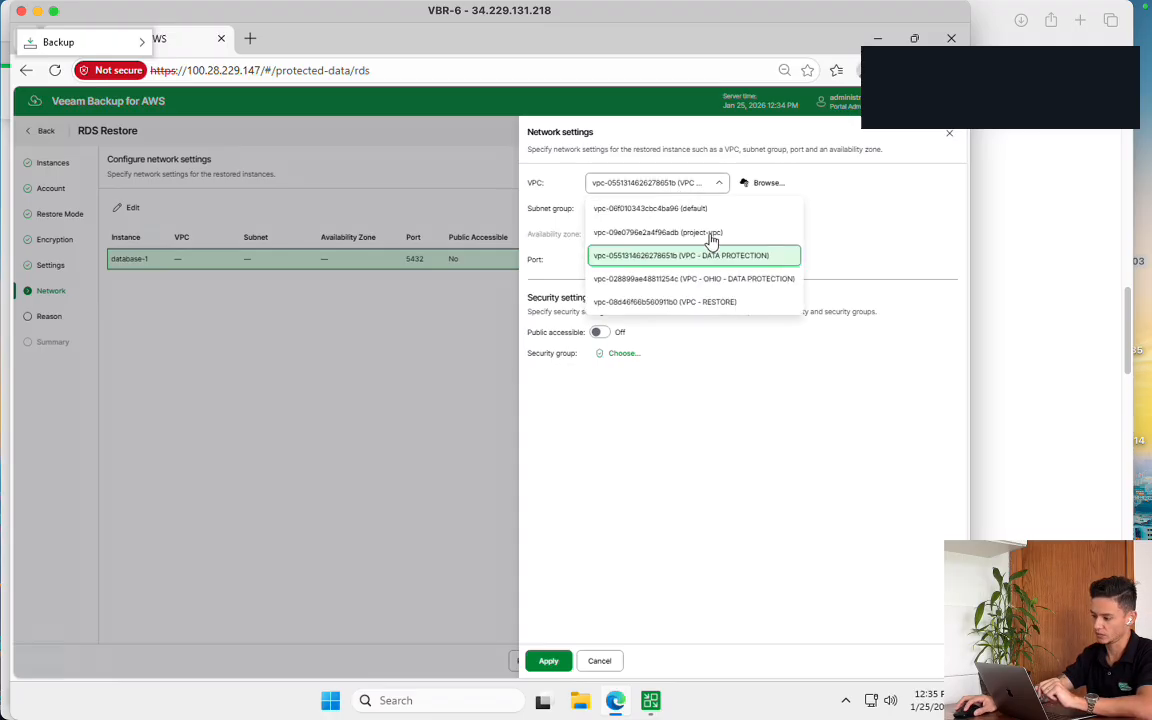
click(658, 238)
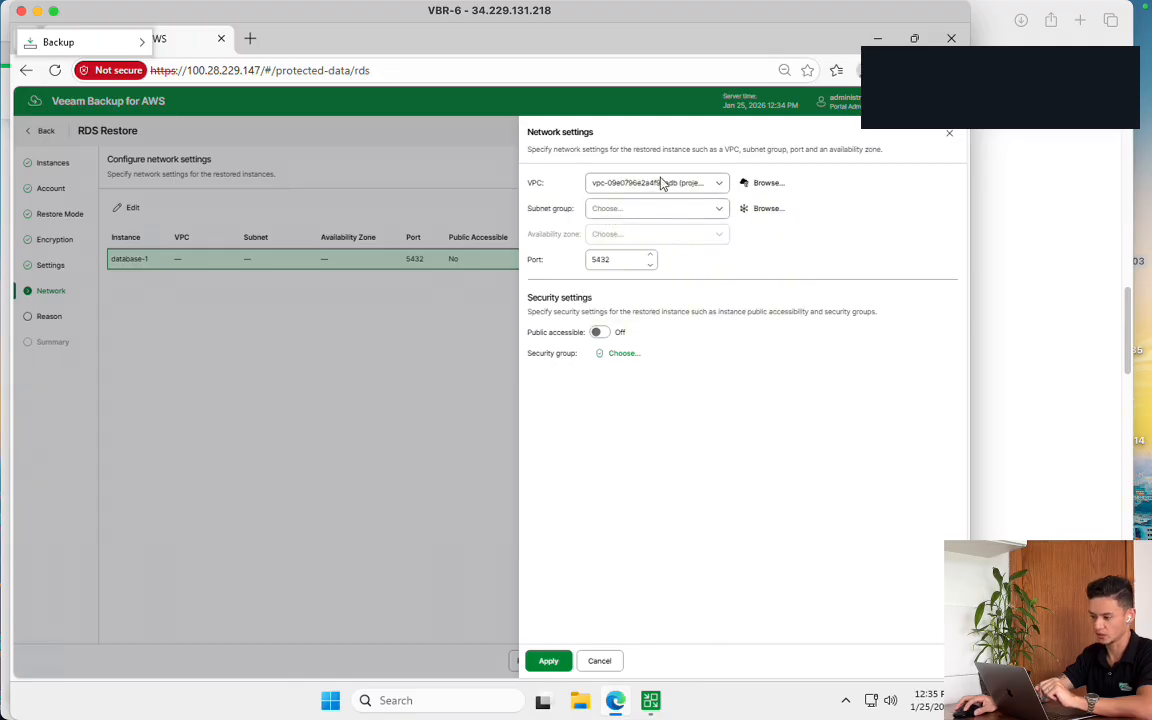
click(662, 212)
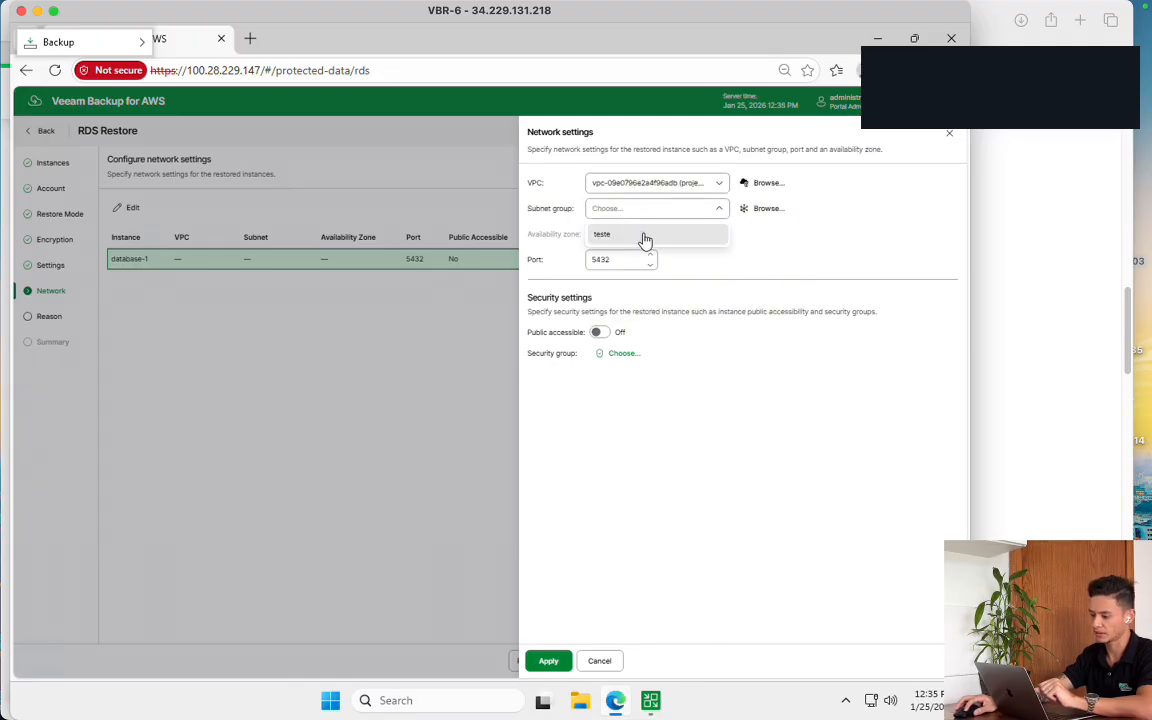
click(605, 234)
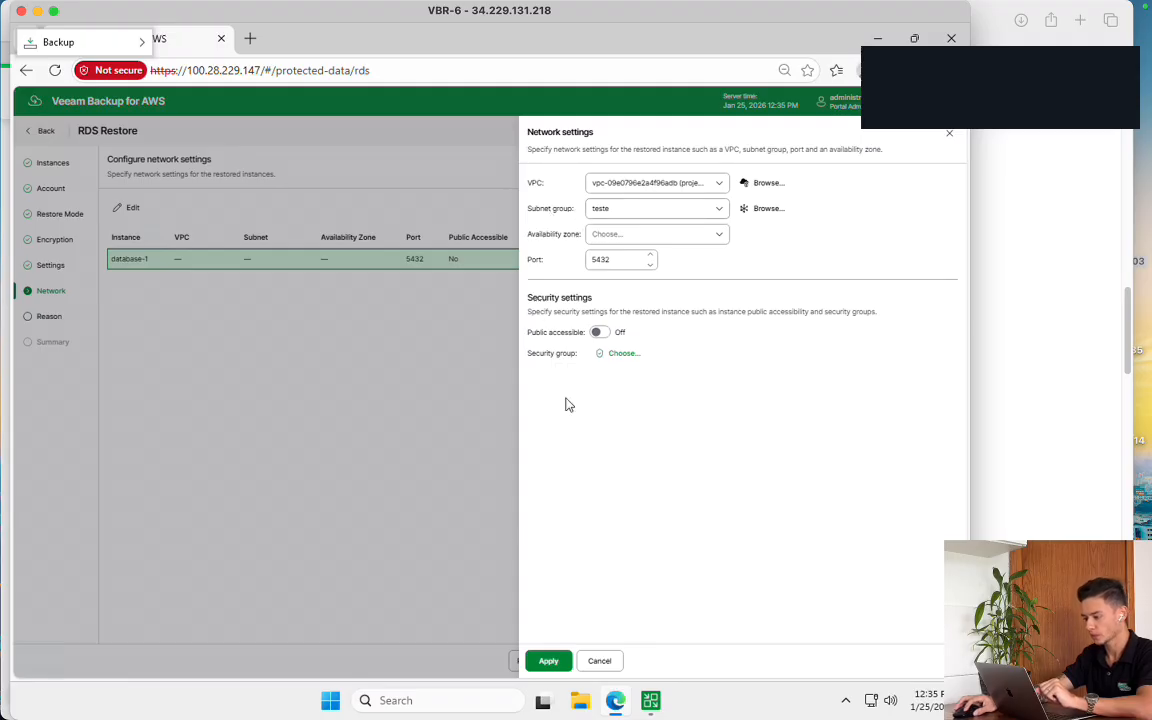
Switch to the AWS console in Safari and check which VPC the Aurora and RDS subnet group in us-east-1 belongs to
click(1028, 458)
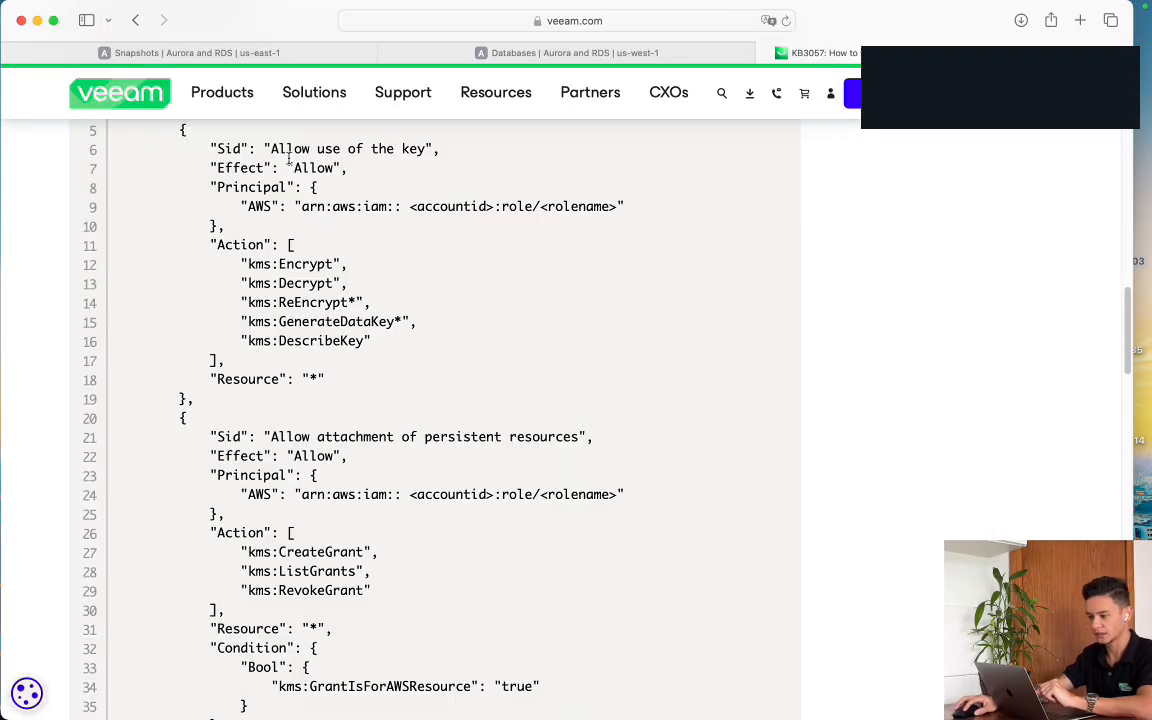
click(261, 42)
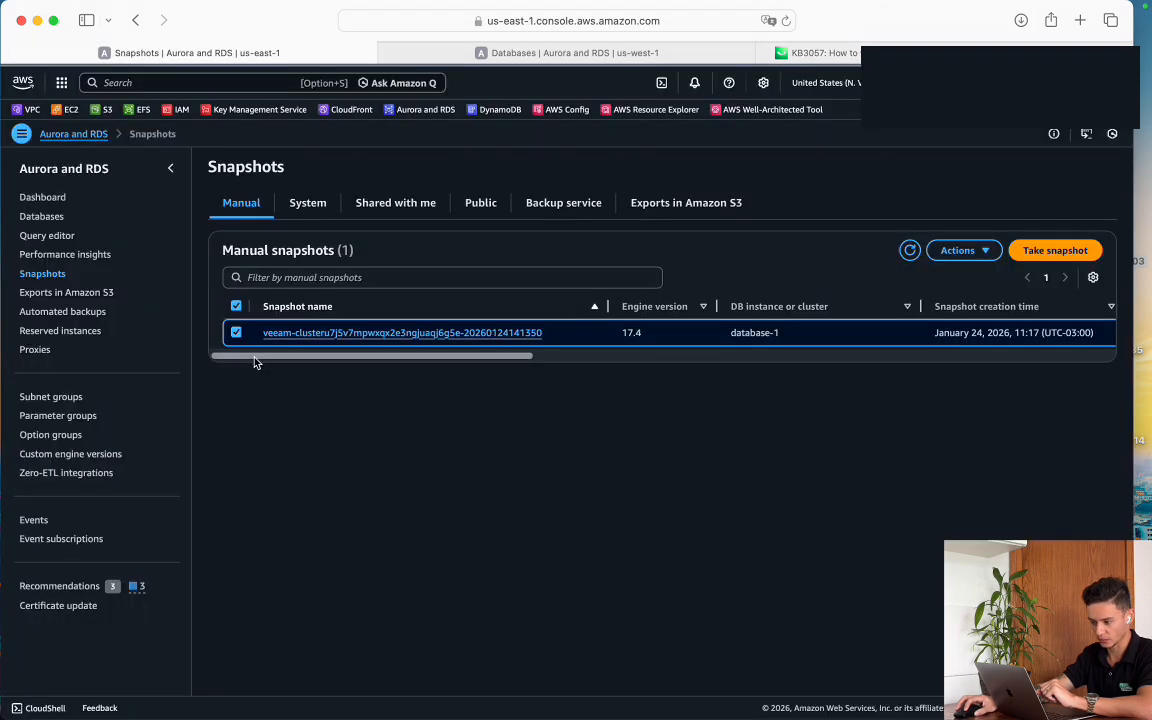
click(50, 396)
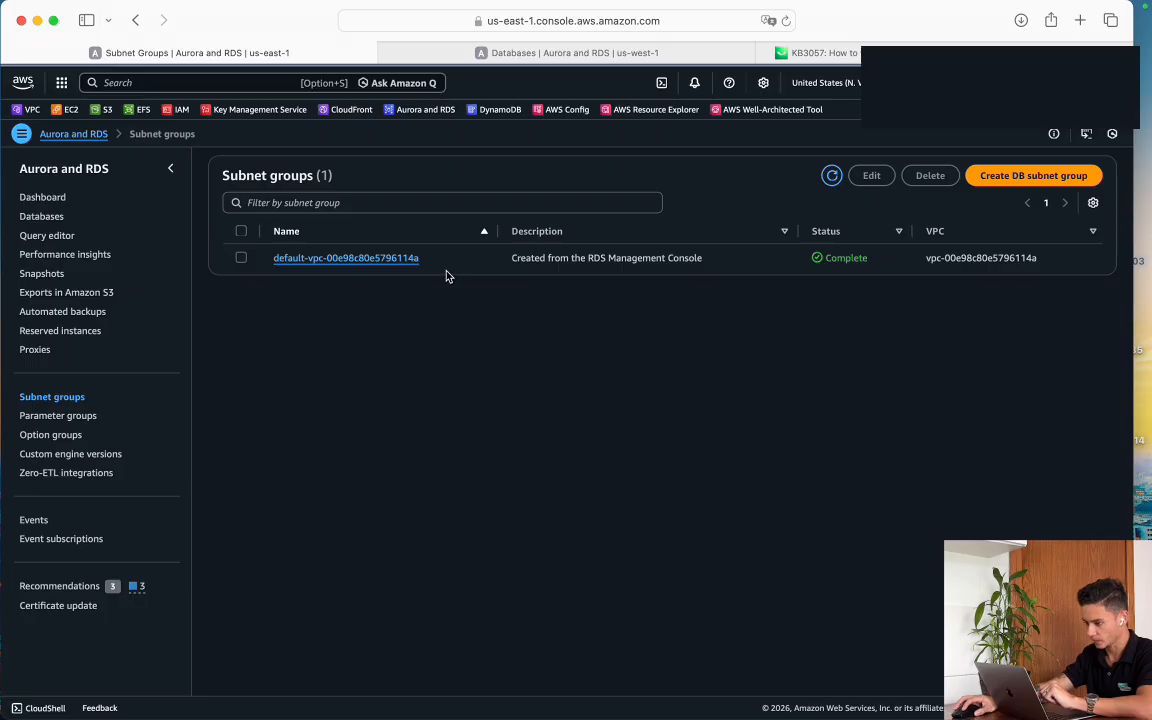
drag(1063, 273, 898, 272)
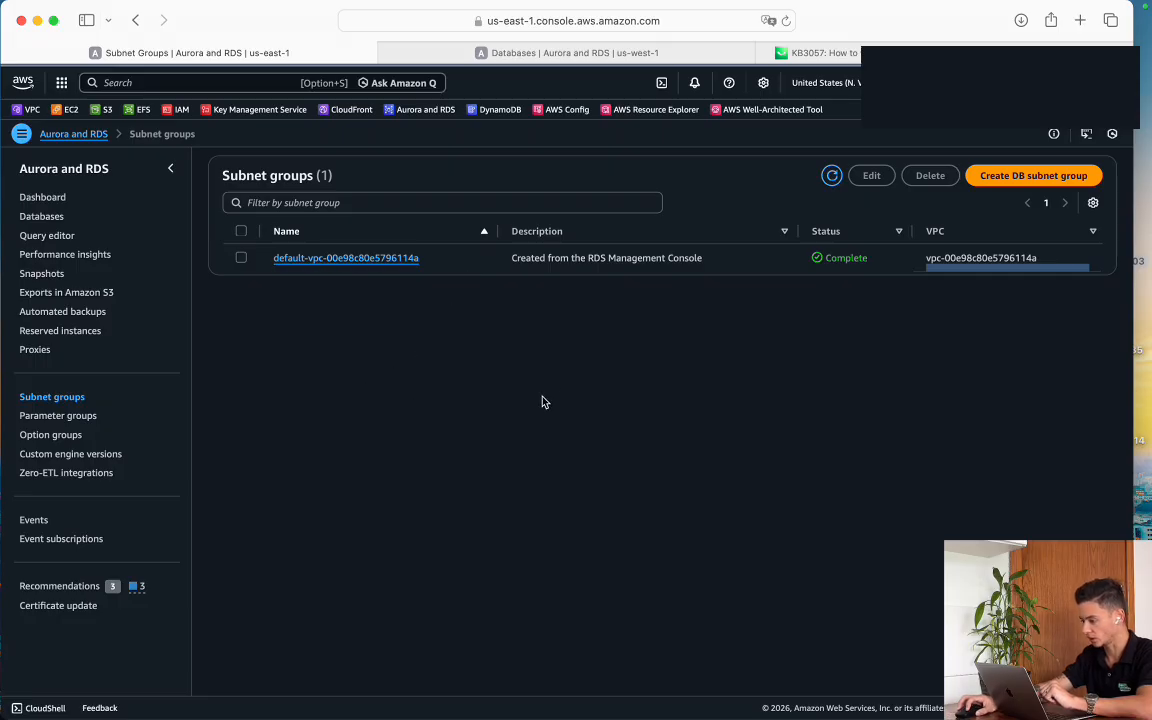
Return to Veeam Backup for AWS in the Windows App and set the availability zone to us-west-1a
key(super+Tab)
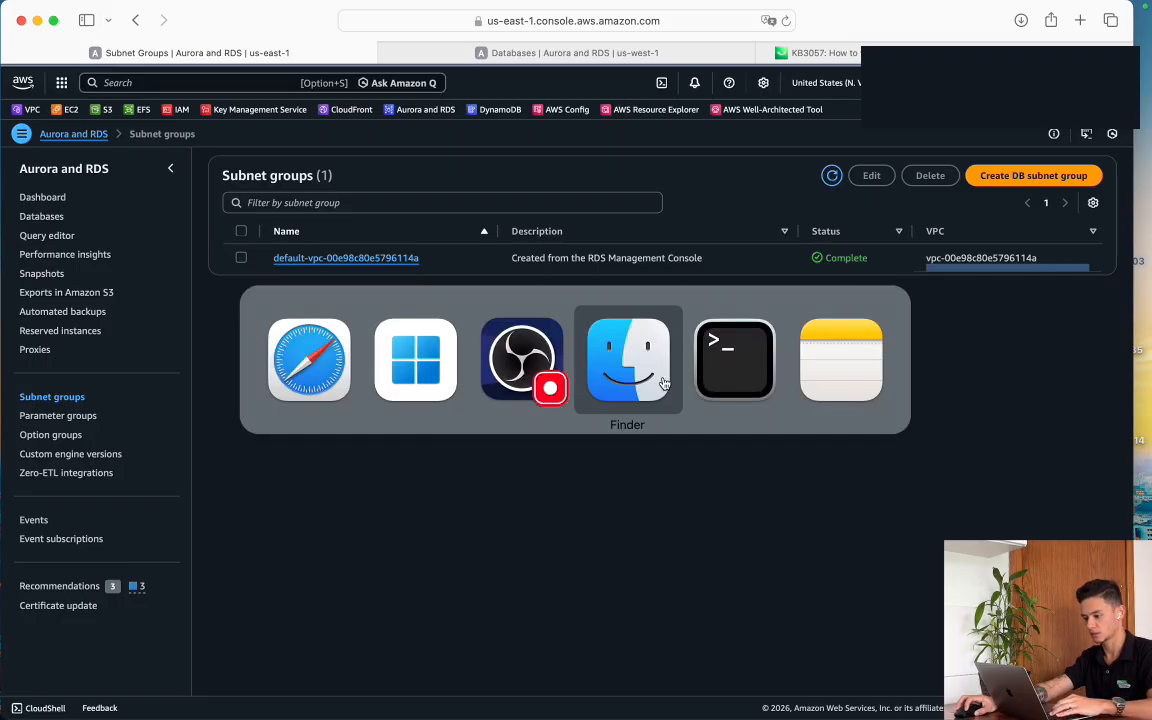
click(432, 382)
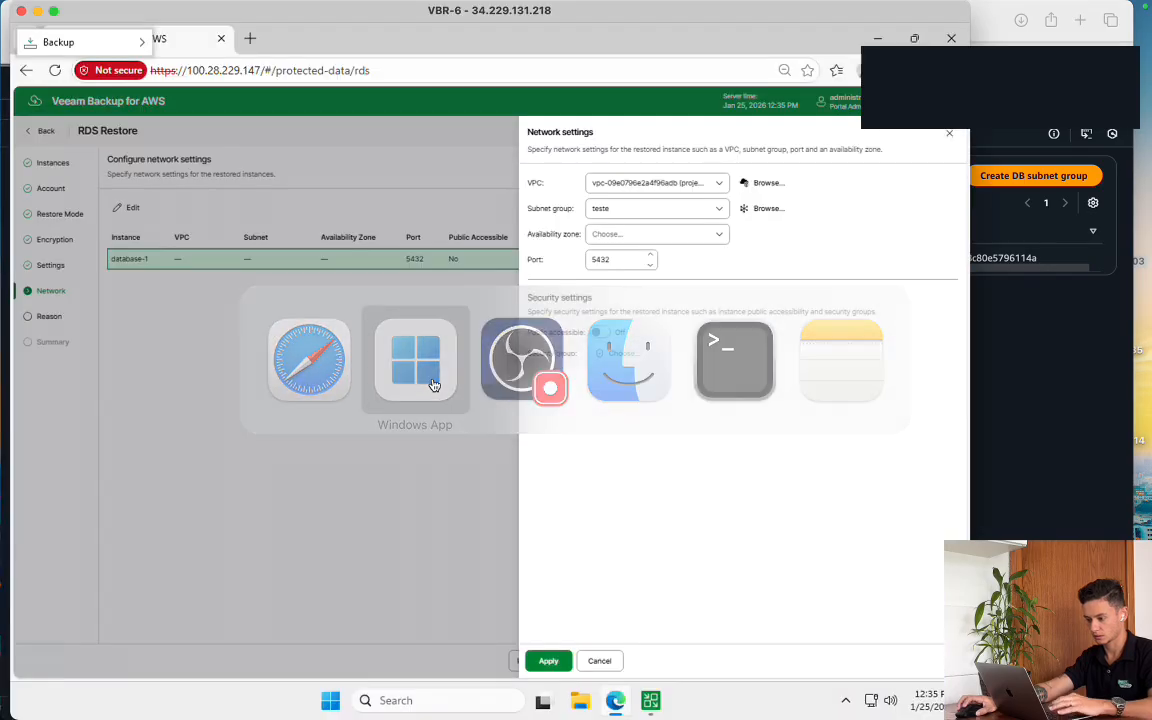
click(680, 242)
click(690, 258)
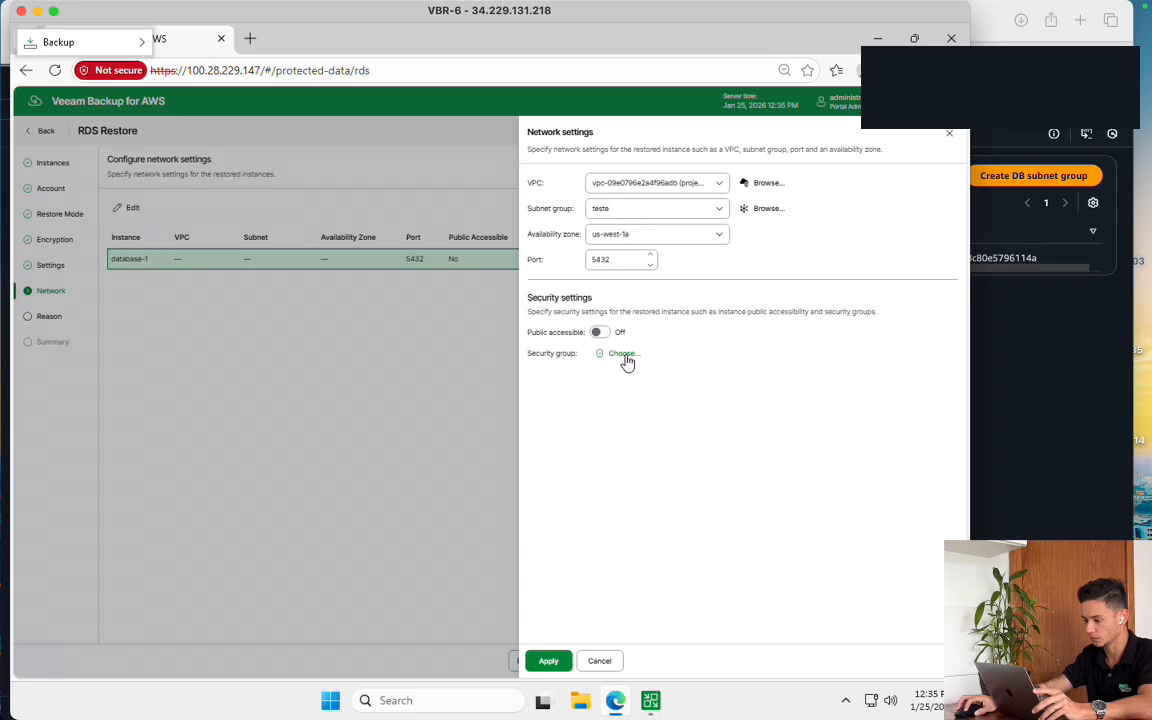
Assign the default security group to the restored instance and save the selection
click(621, 354)
click(257, 330)
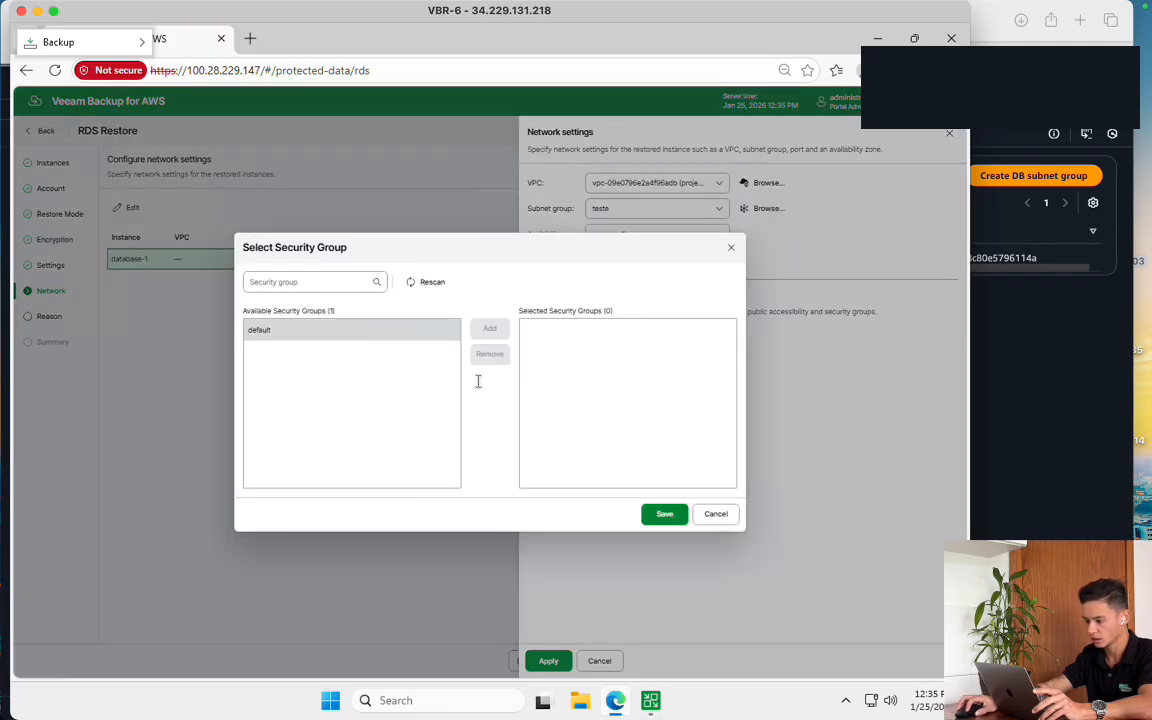
click(489, 329)
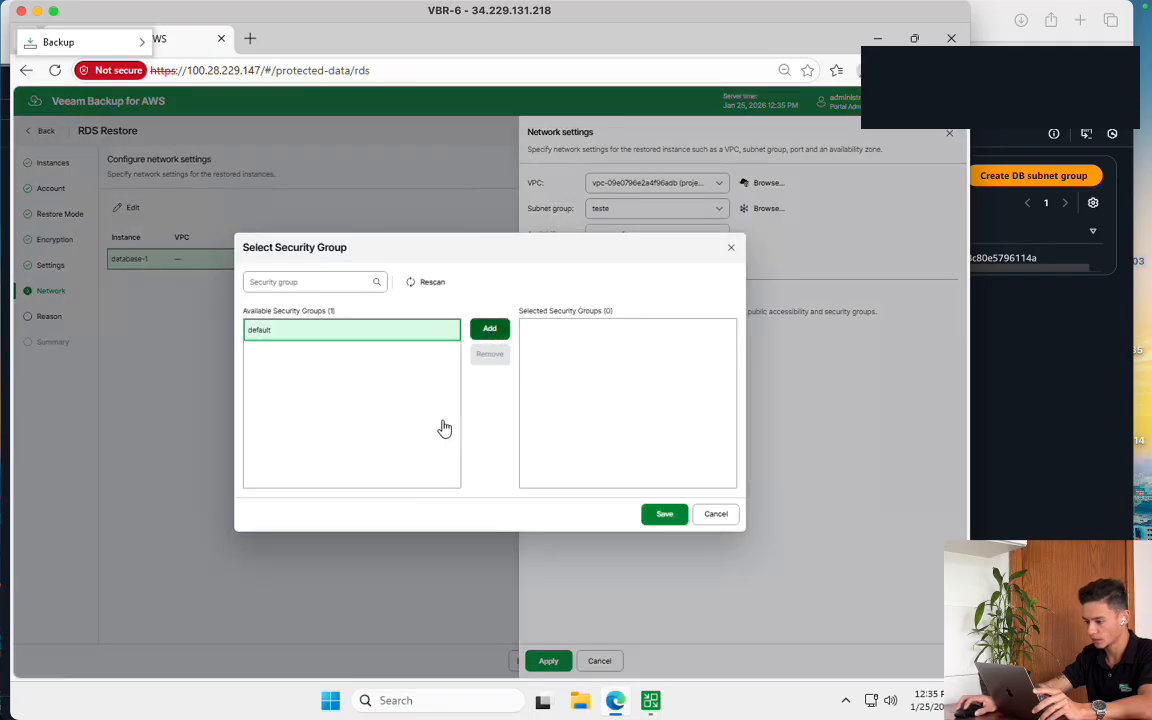
click(665, 516)
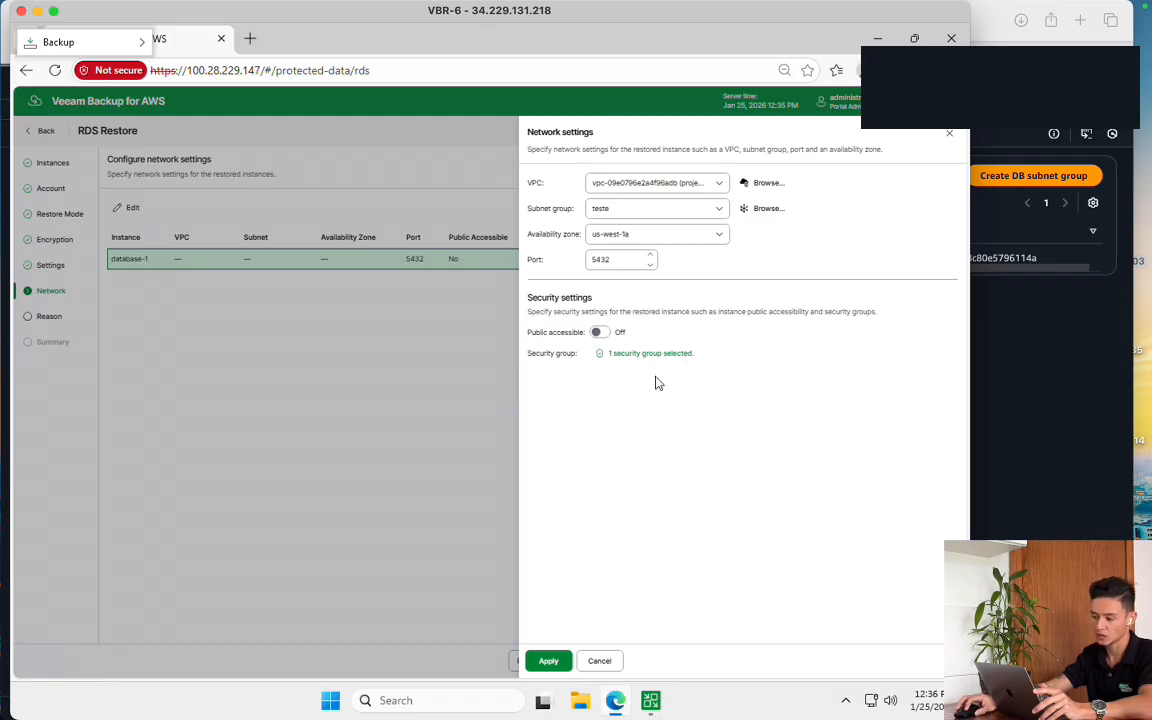
Apply the network settings and complete the RDS restore wizard without a restore reason, starting the restore
click(676, 212)
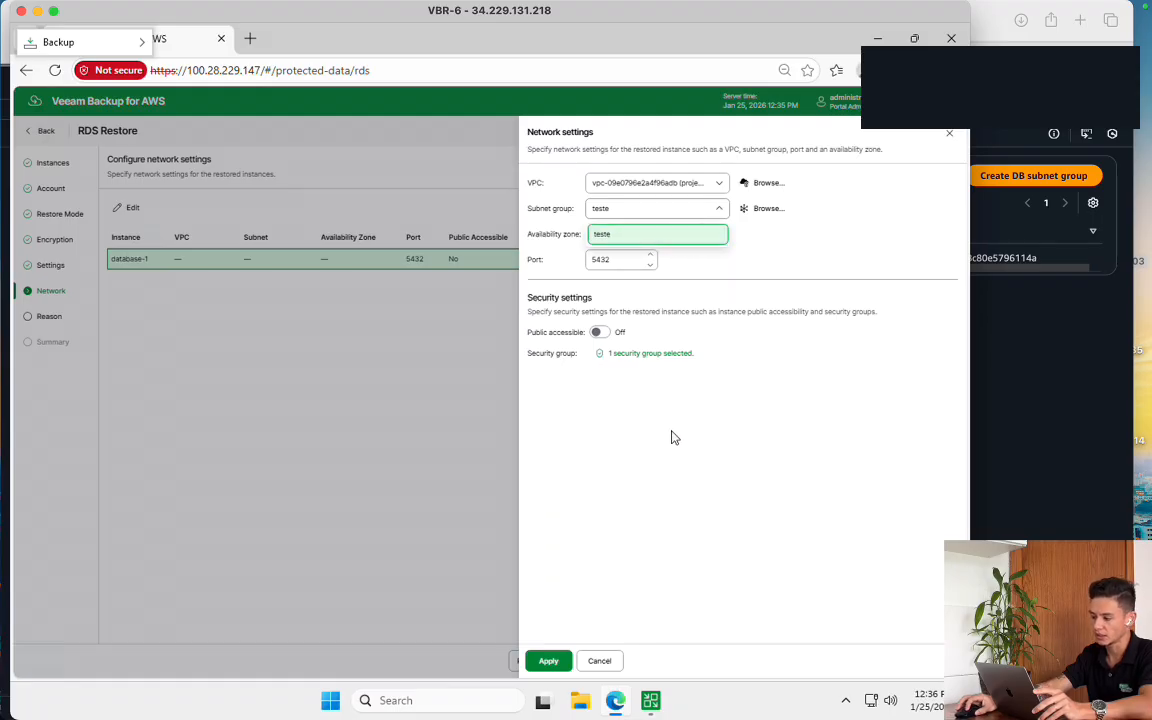
click(645, 428)
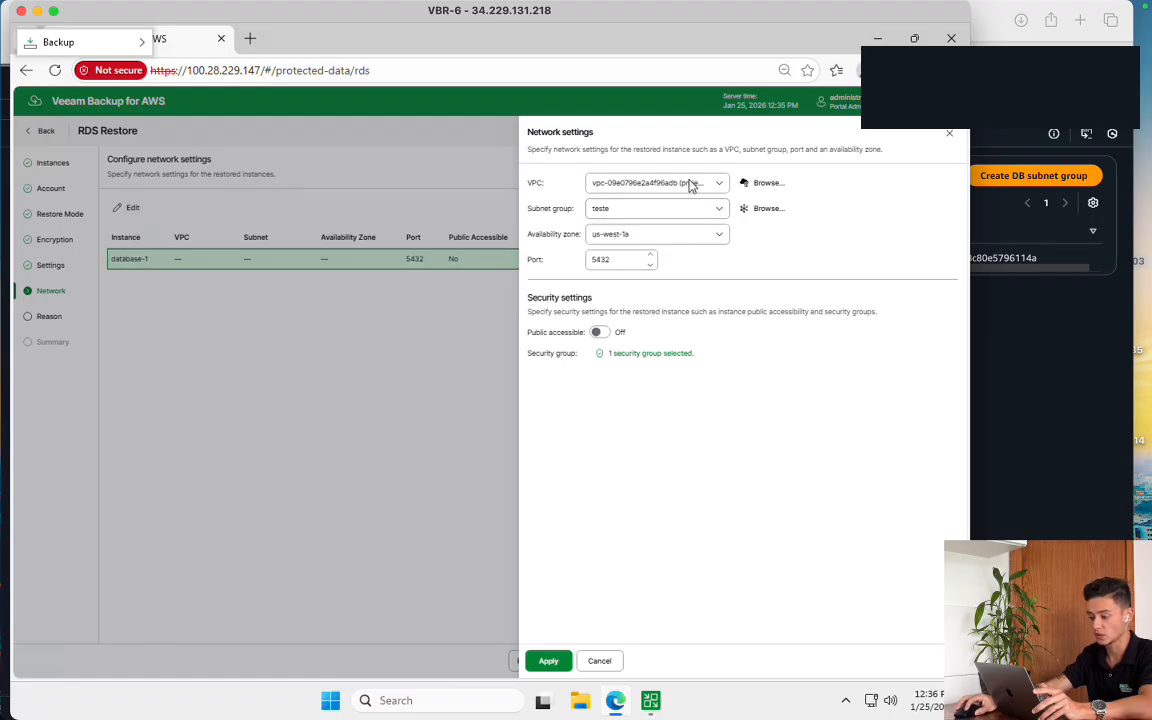
click(548, 661)
click(583, 662)
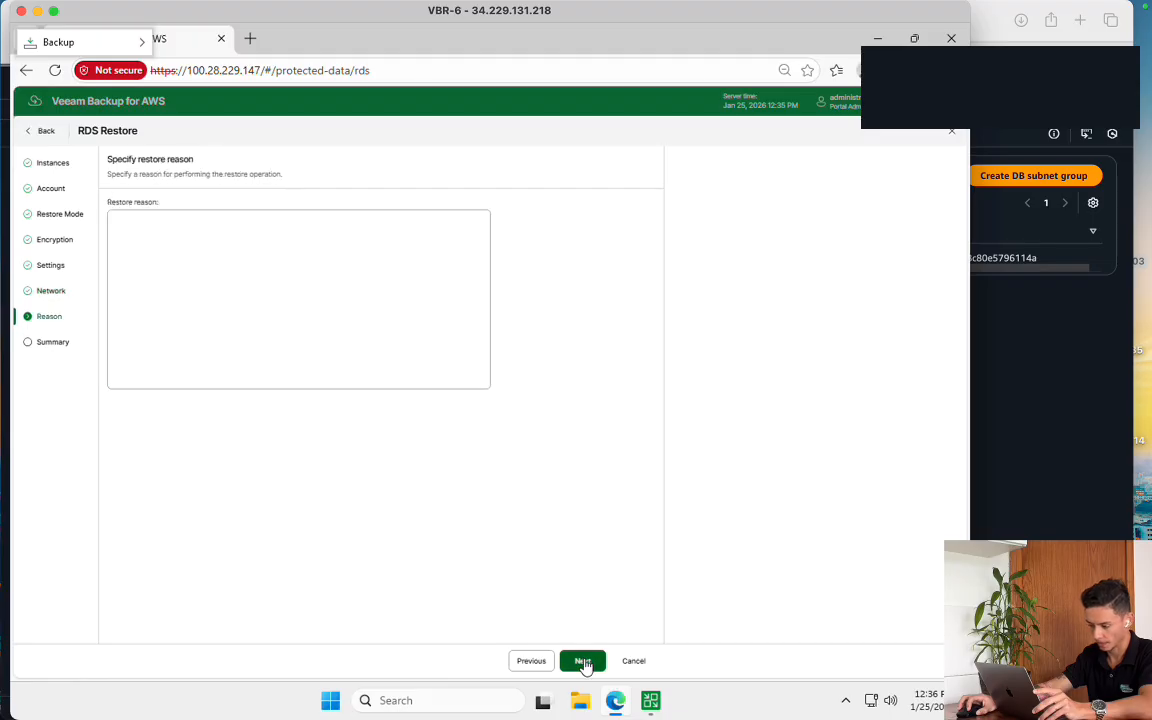
click(583, 662)
click(583, 662)
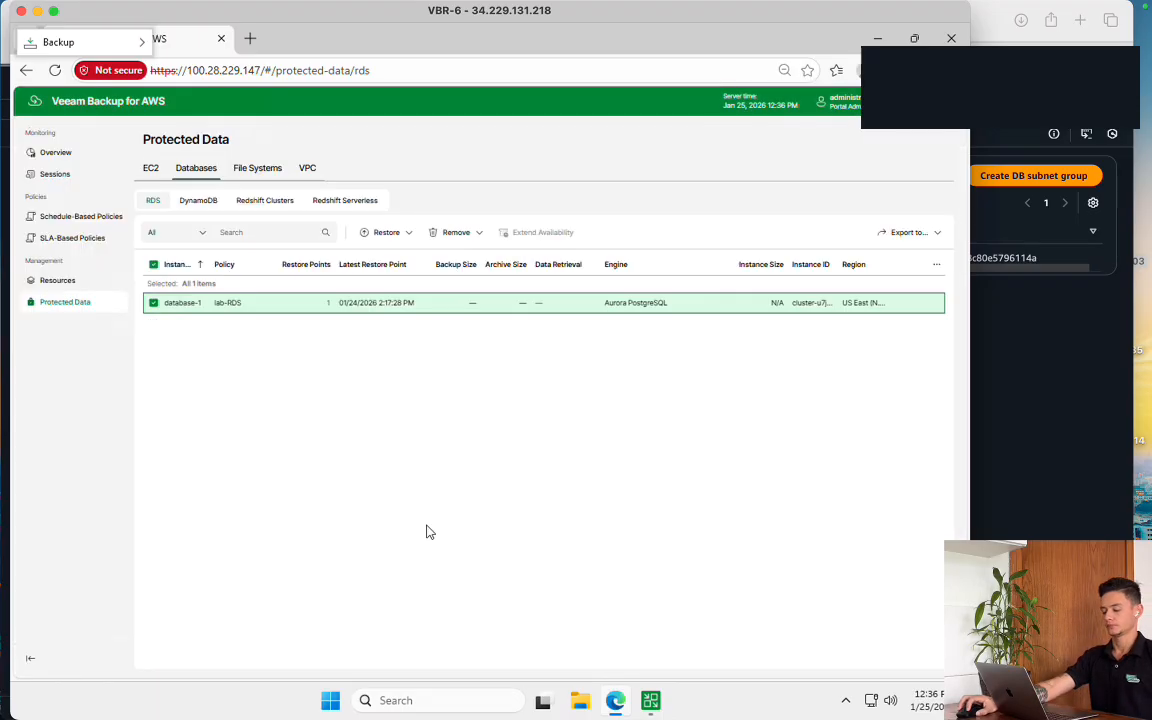
Open the session log of the running RDS cluster restore of database-1 to check its progress
click(57, 177)
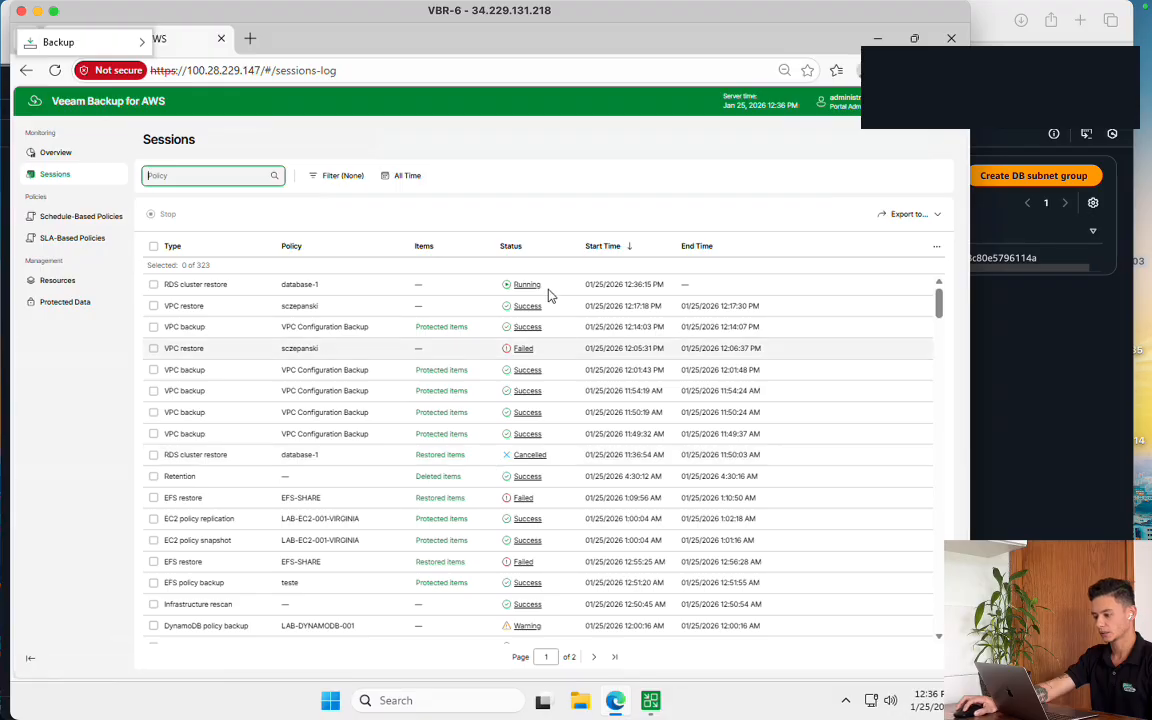
click(527, 285)
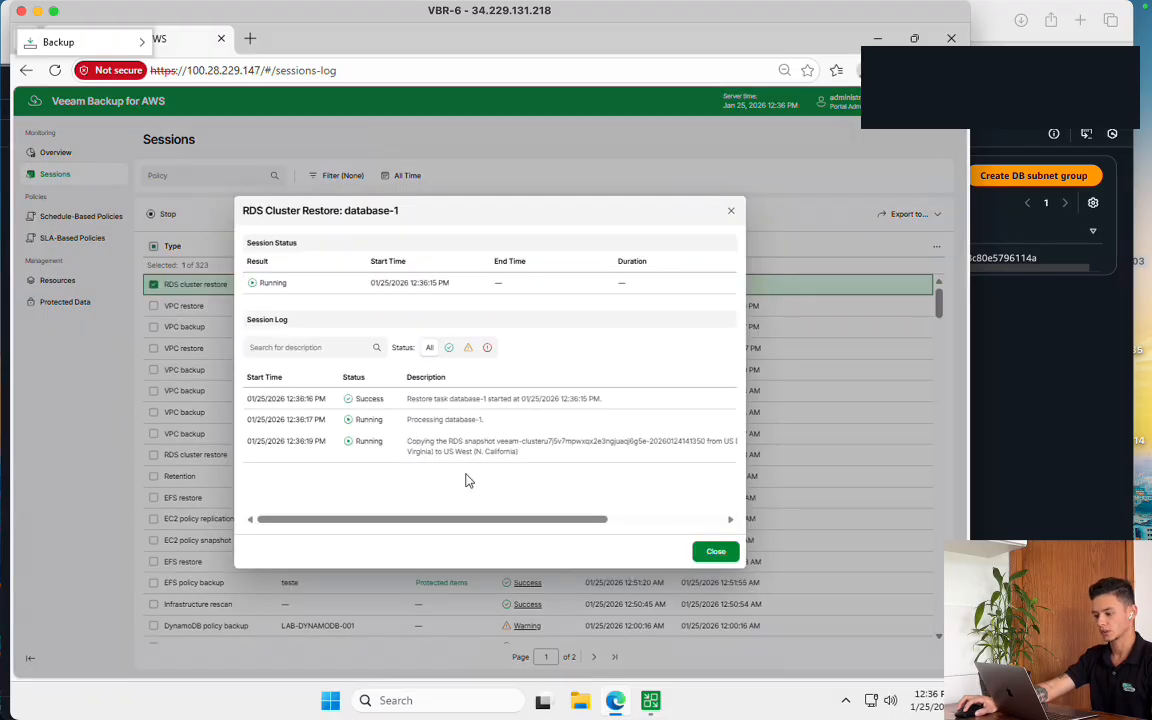
Switch to the AWS console and list the Aurora and RDS databases in the N. California (us-west-1) region
drag(453, 441, 620, 443)
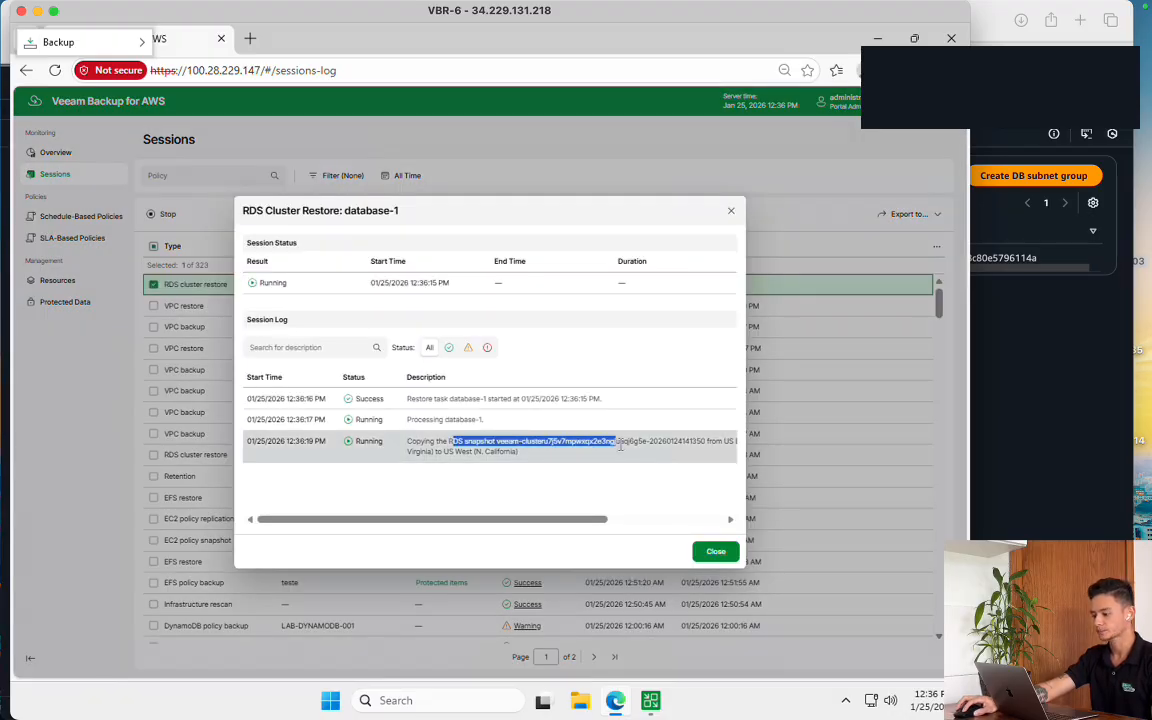
click(1023, 409)
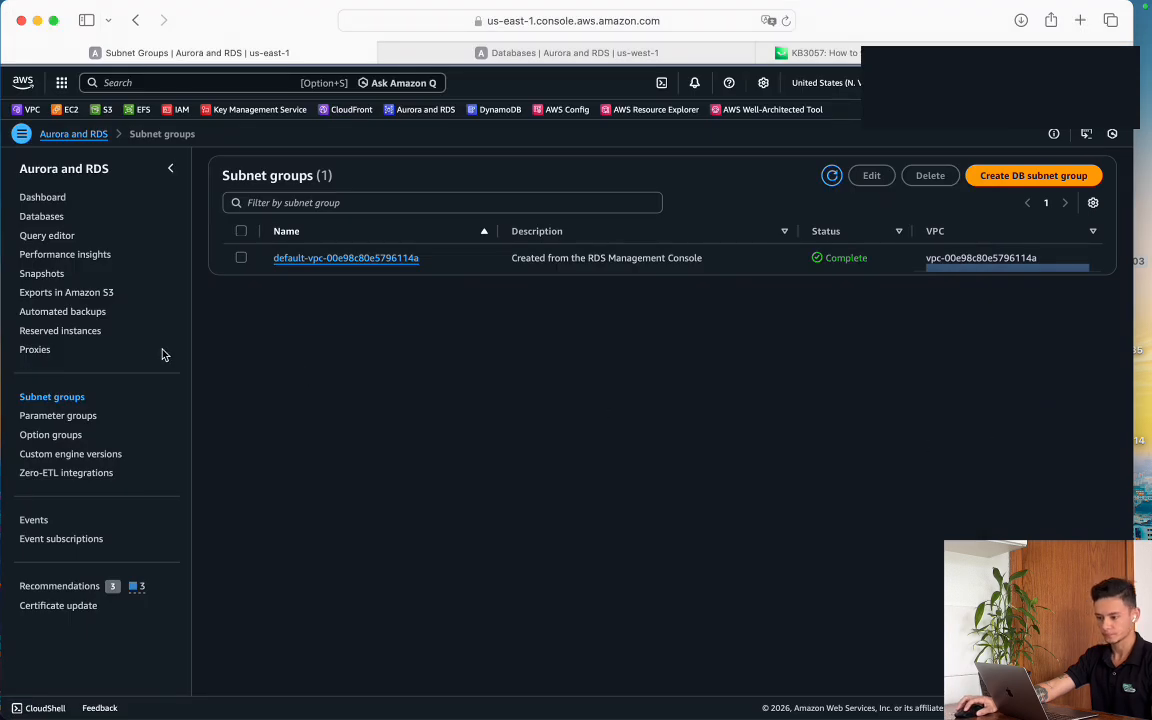
click(42, 216)
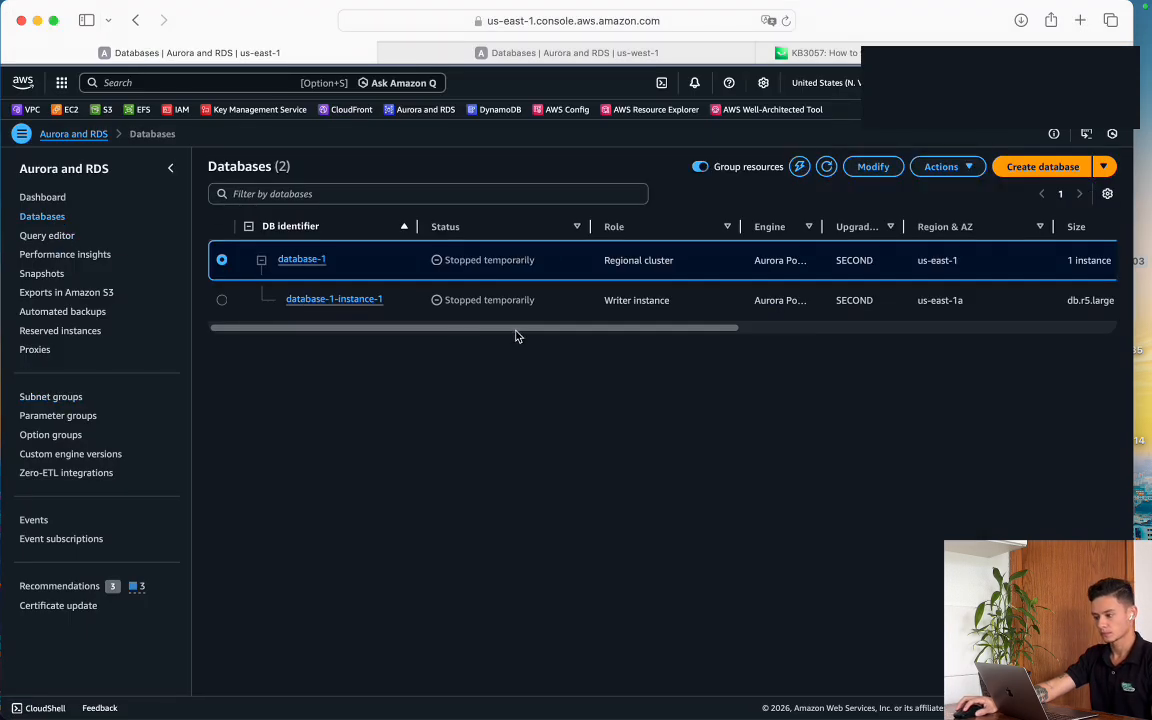
click(840, 83)
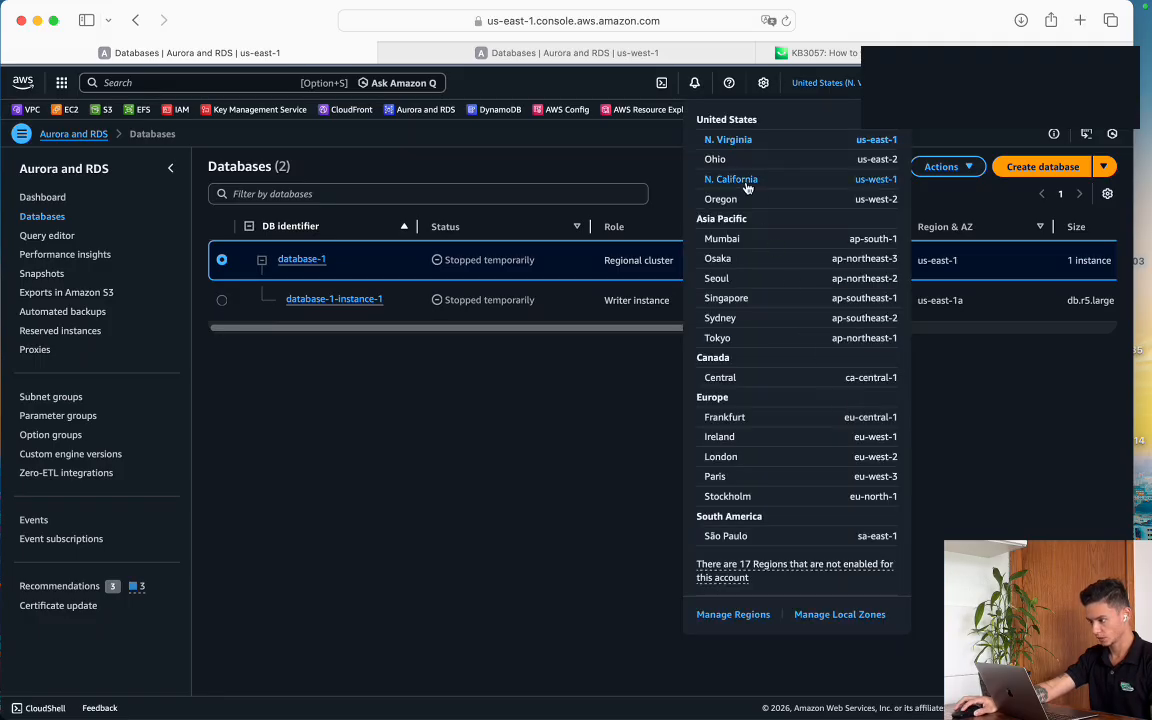
click(740, 180)
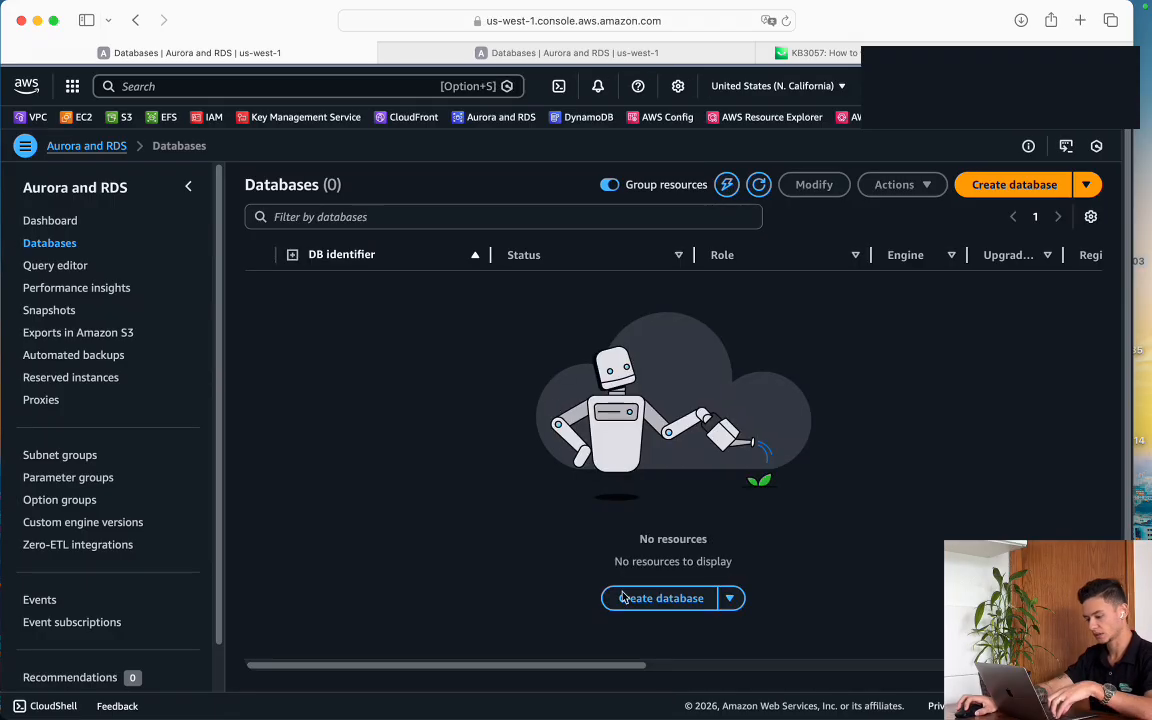
Return to the Windows App and review the snapshot copy to US West (N. California) in the database-1 restore session log
click(643, 700)
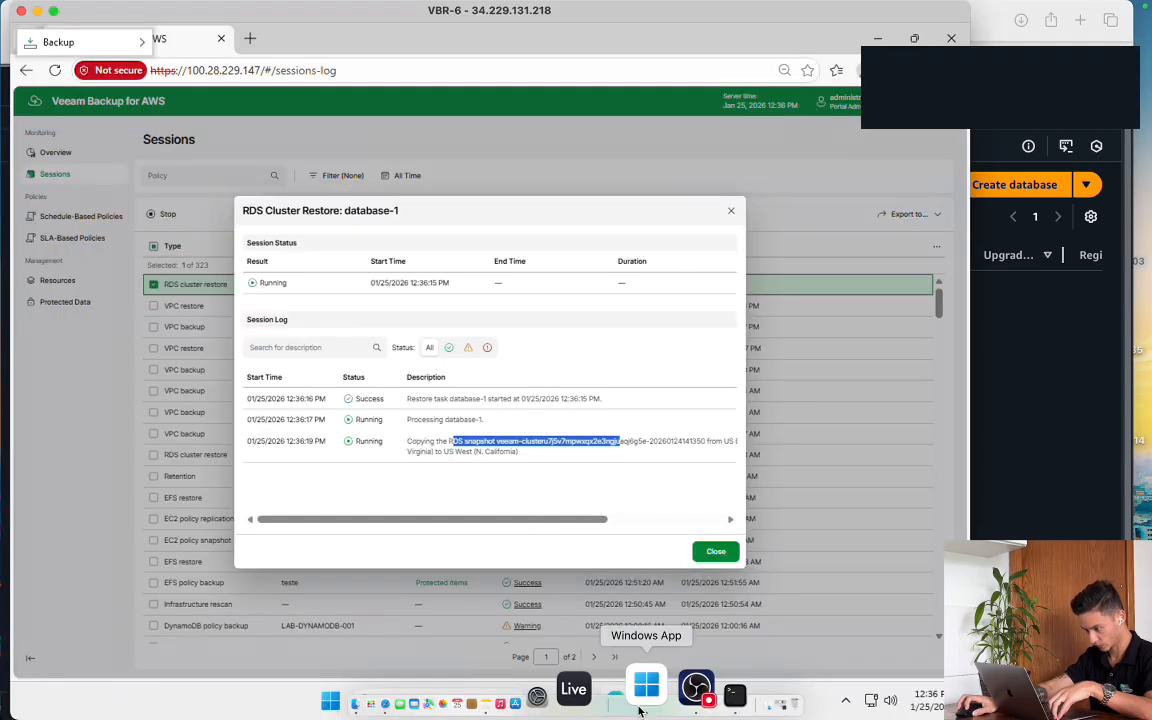
click(505, 443)
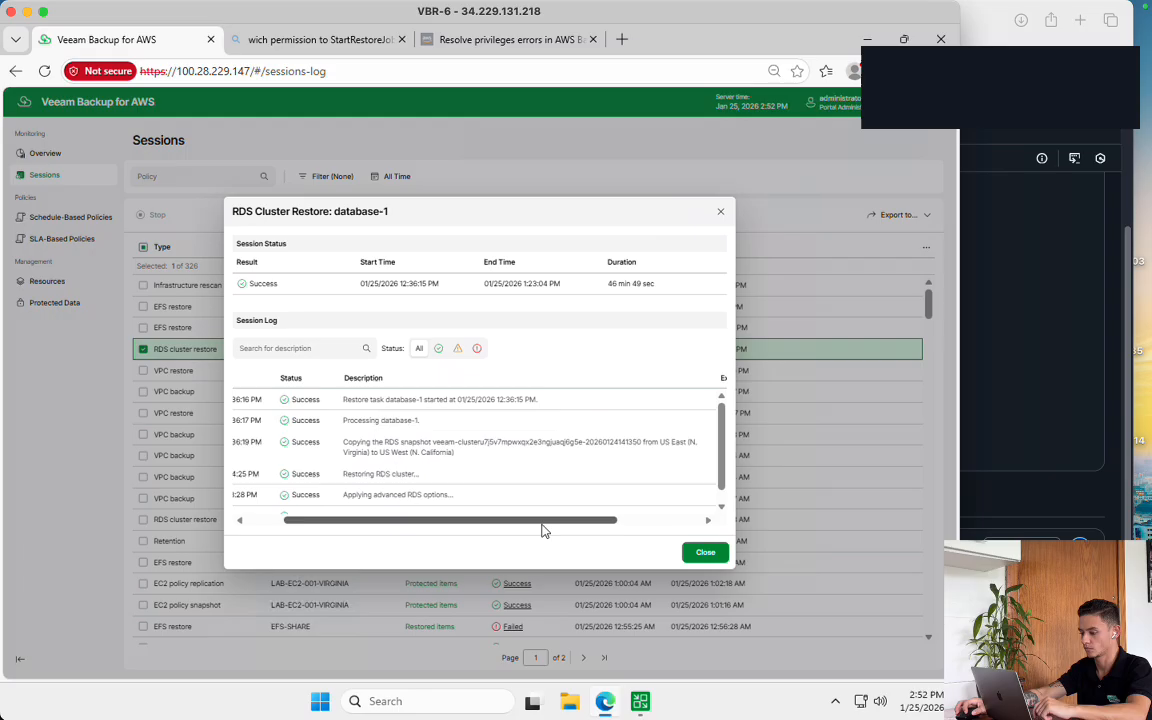
drag(542, 525, 547, 525)
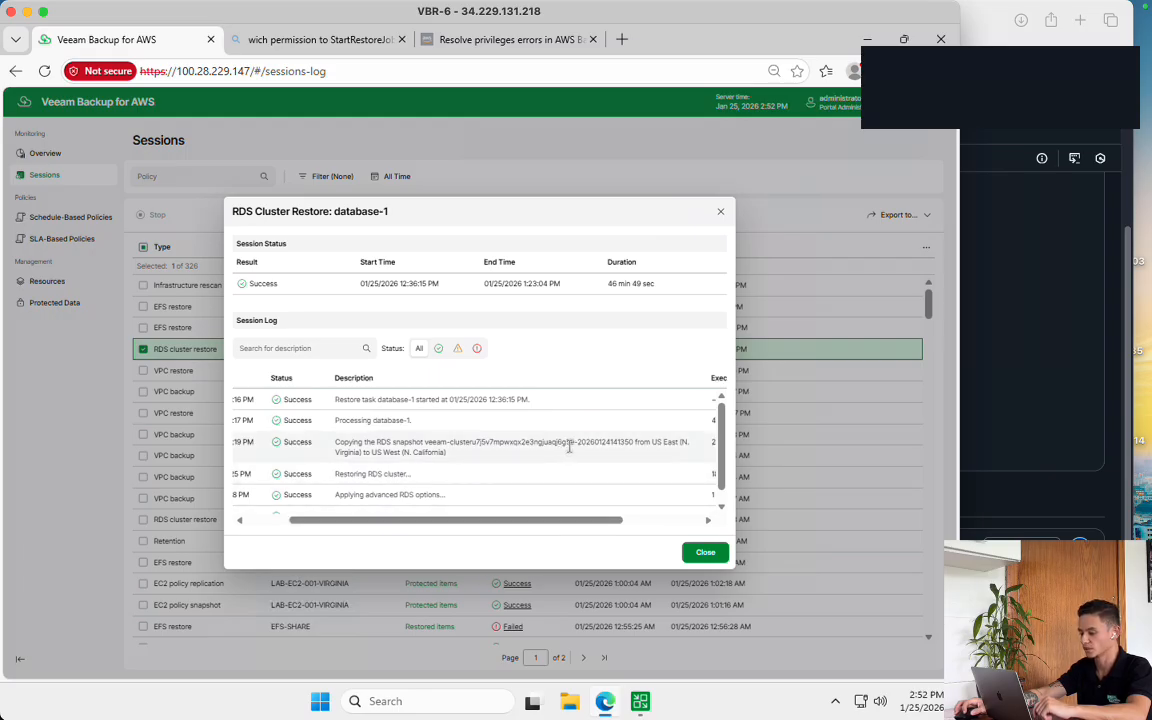
drag(371, 442, 467, 442)
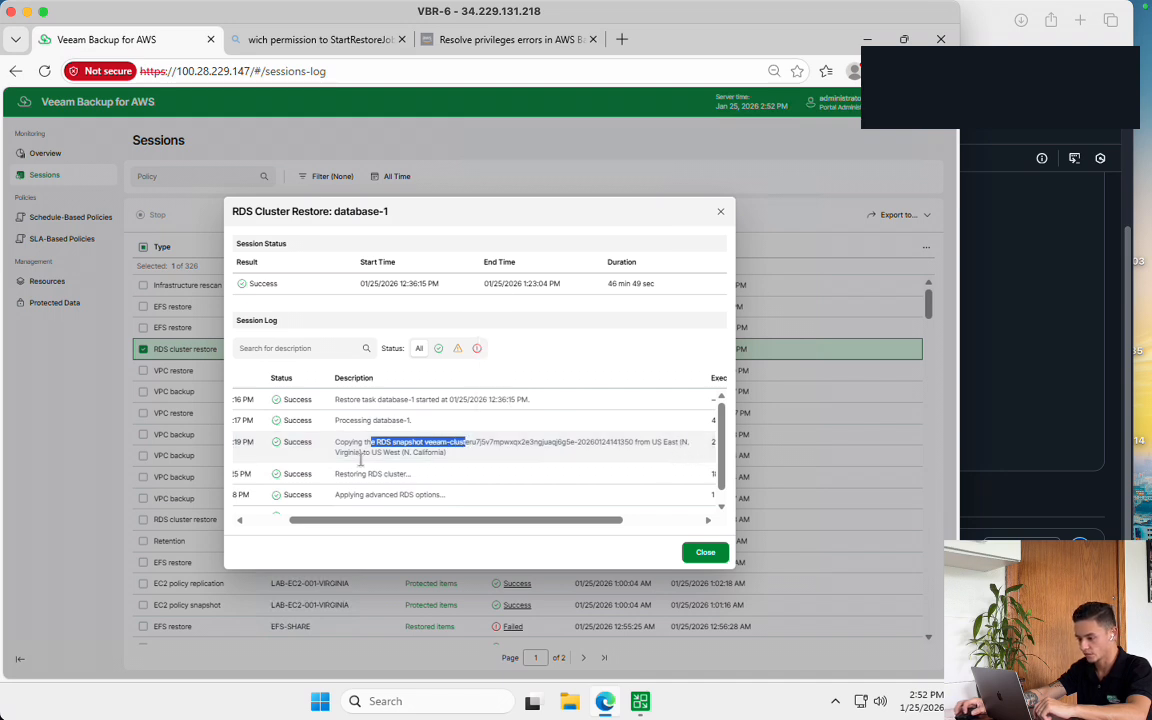
double_click(421, 455)
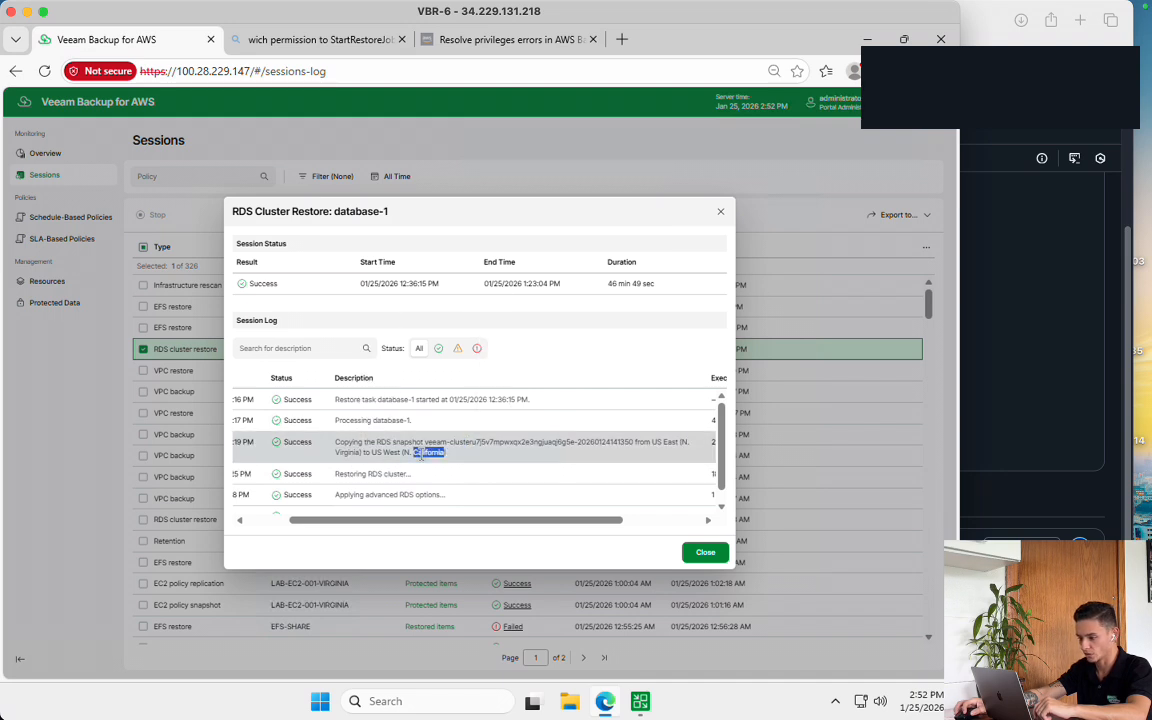
click(399, 433)
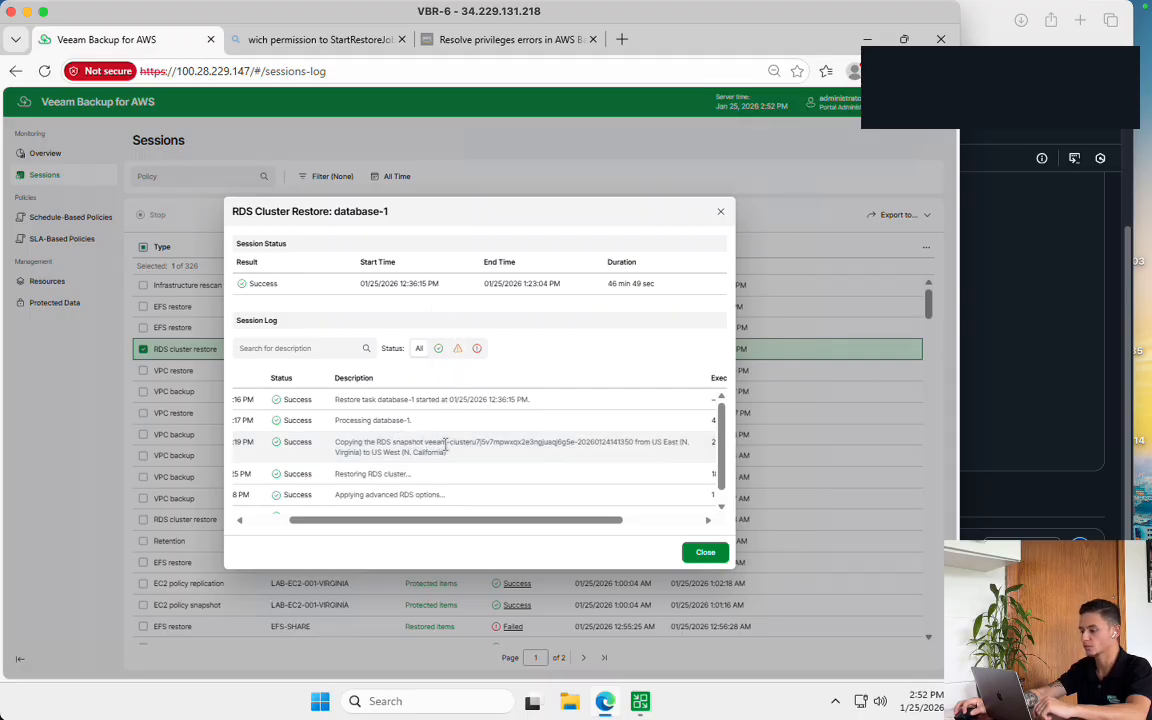
Switch to the AWS console and check the status of the restored database-1 cluster in N. California
click(1027, 295)
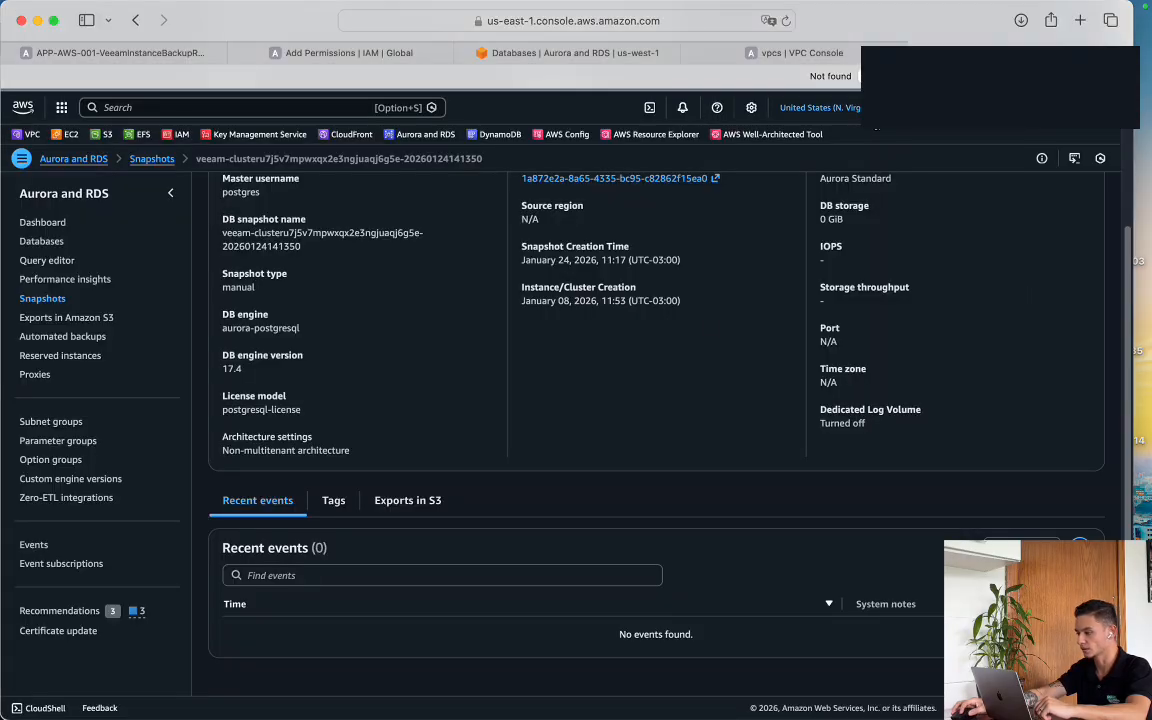
click(45, 242)
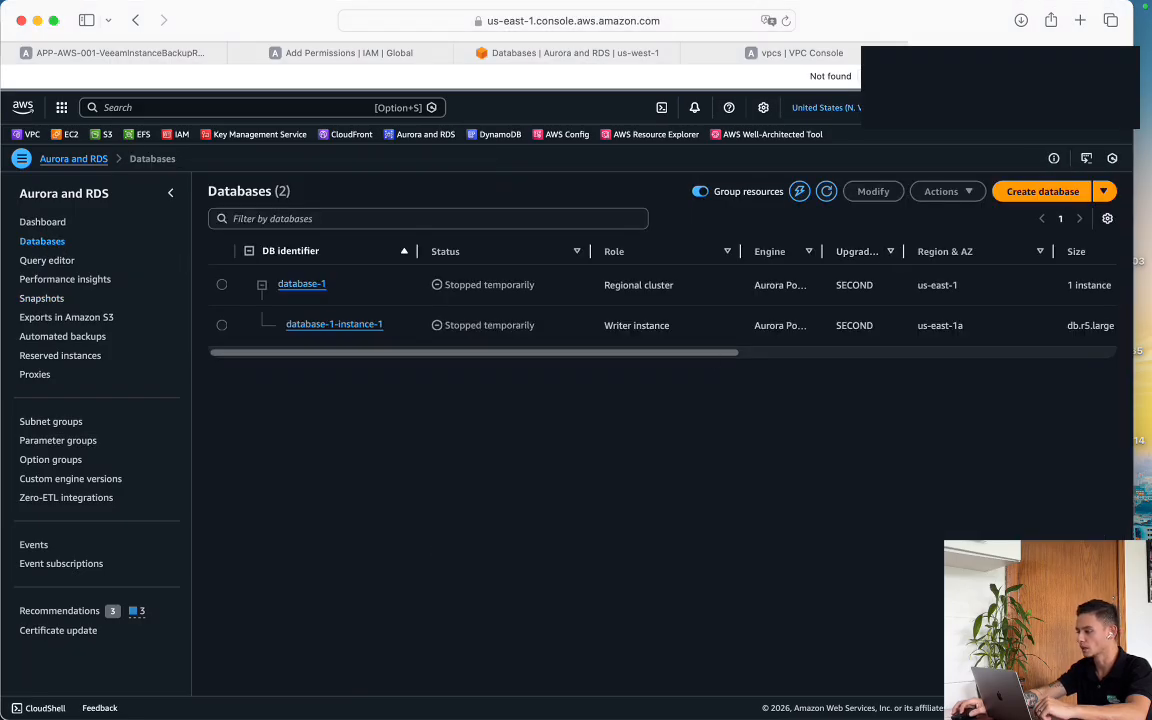
click(826, 107)
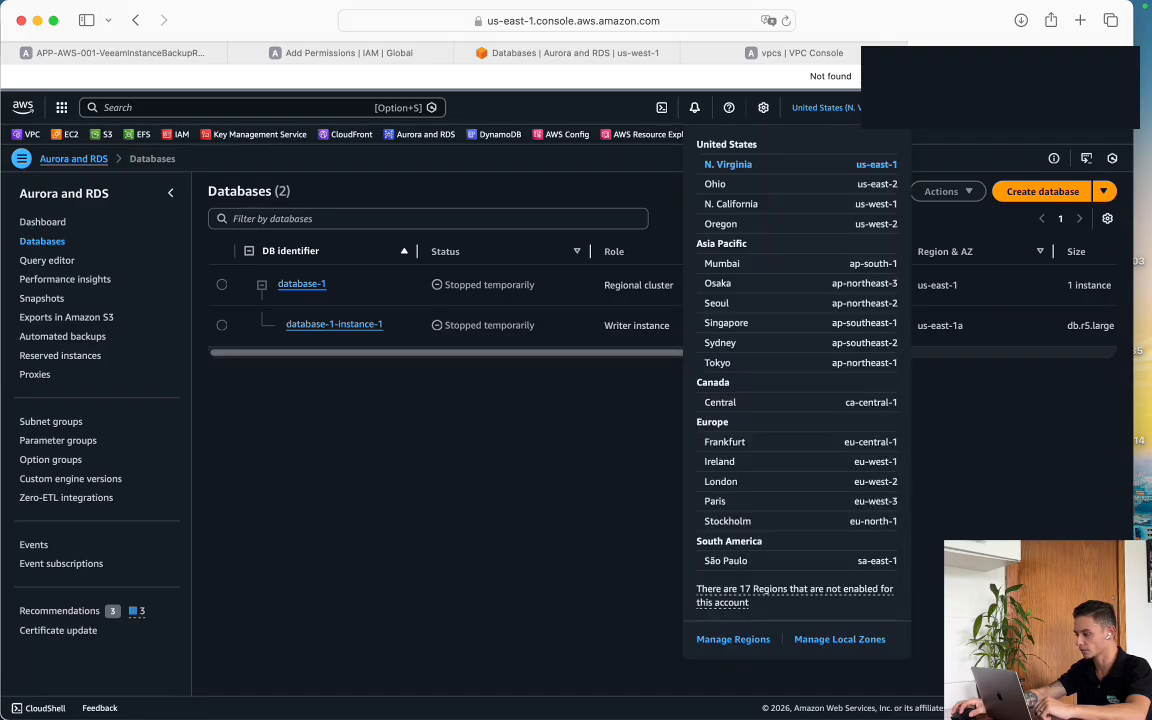
click(740, 205)
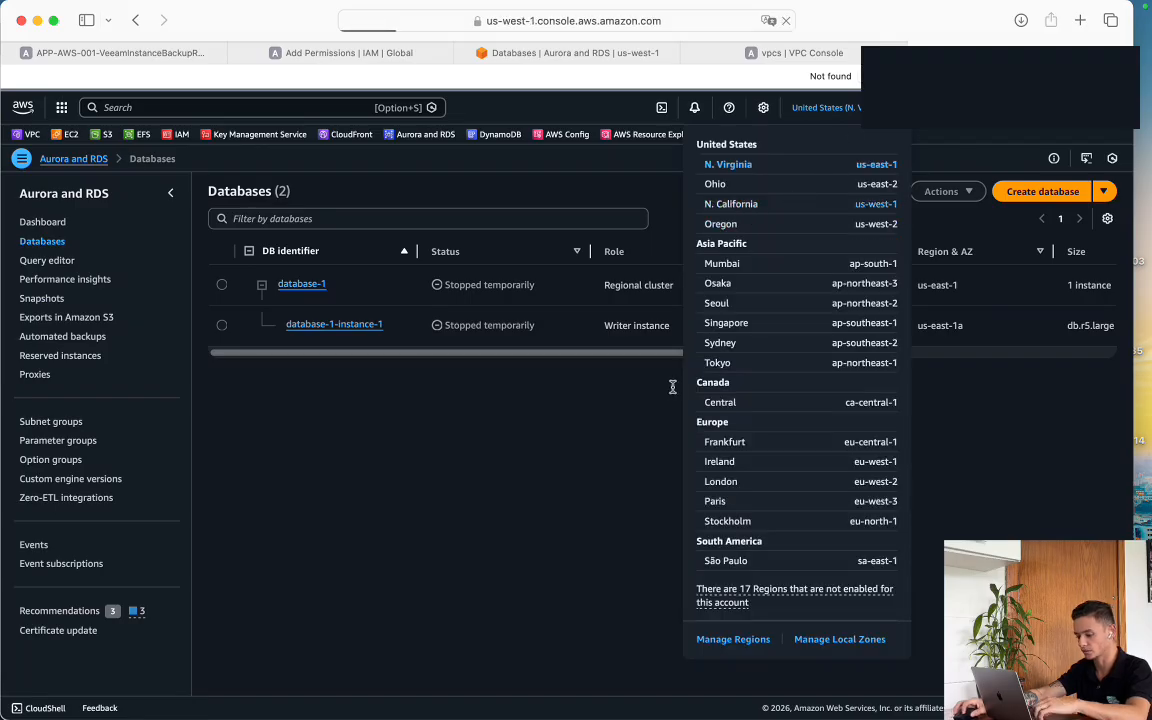
mouse_move(640, 715)
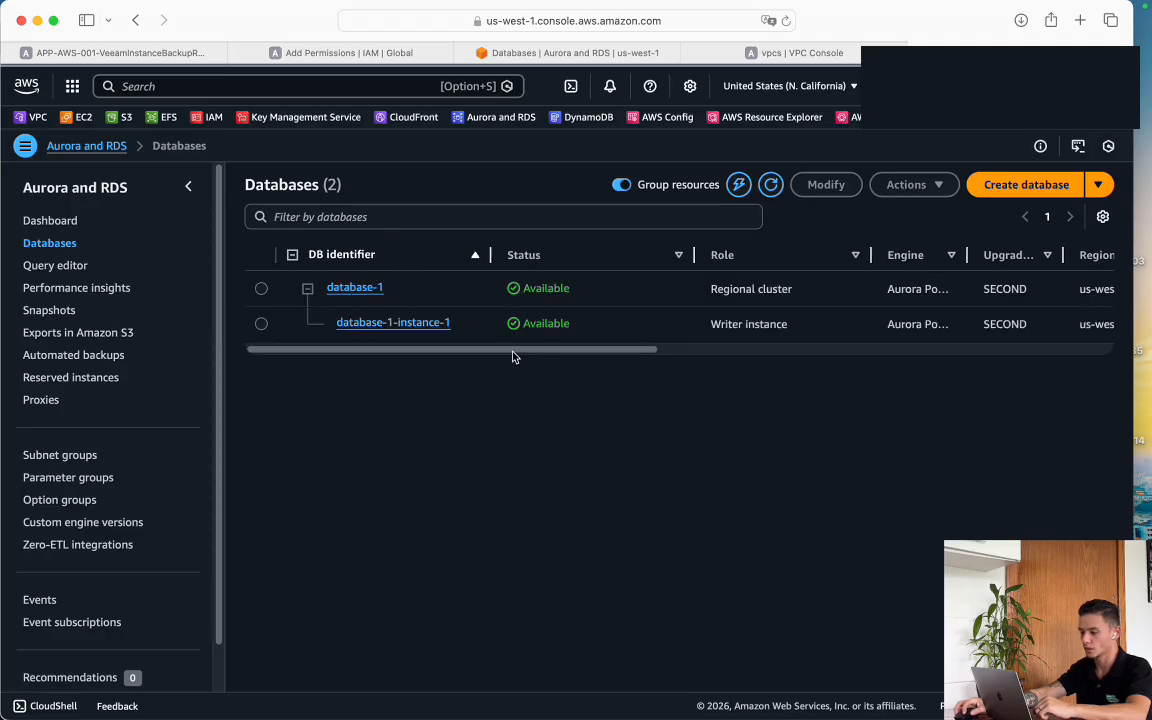
click(514, 326)
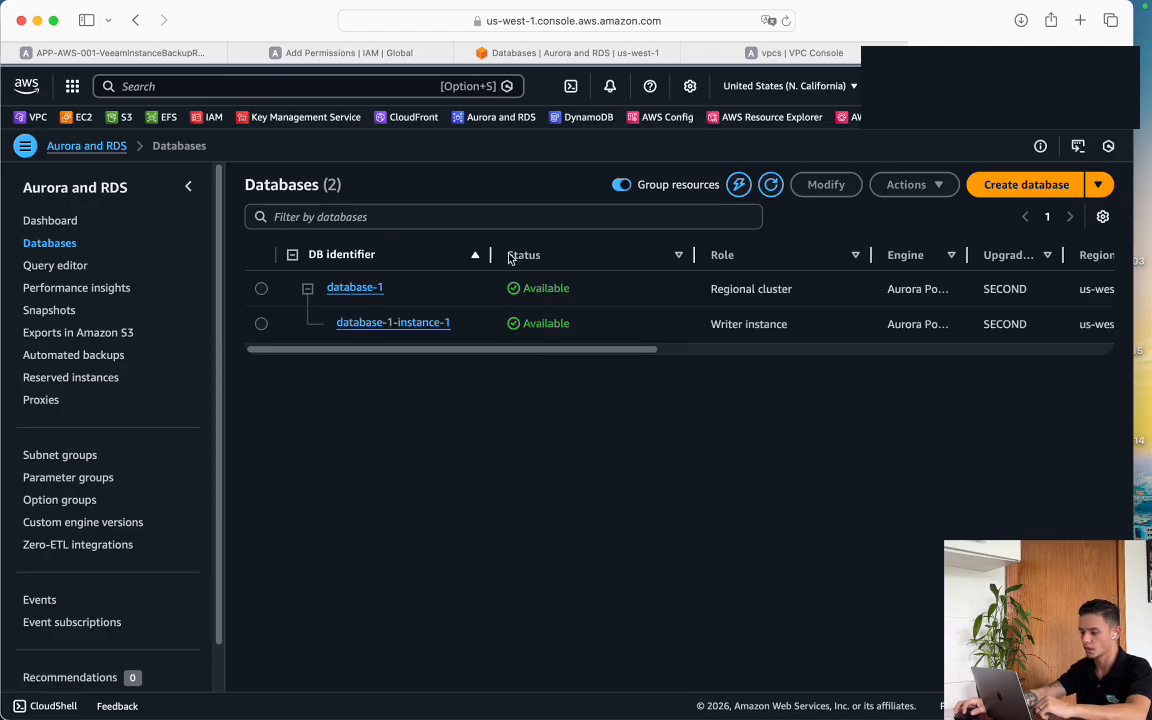
Locate the VPC of the restored database-1-instance-1 in the databases list and copy its ID
click(261, 294)
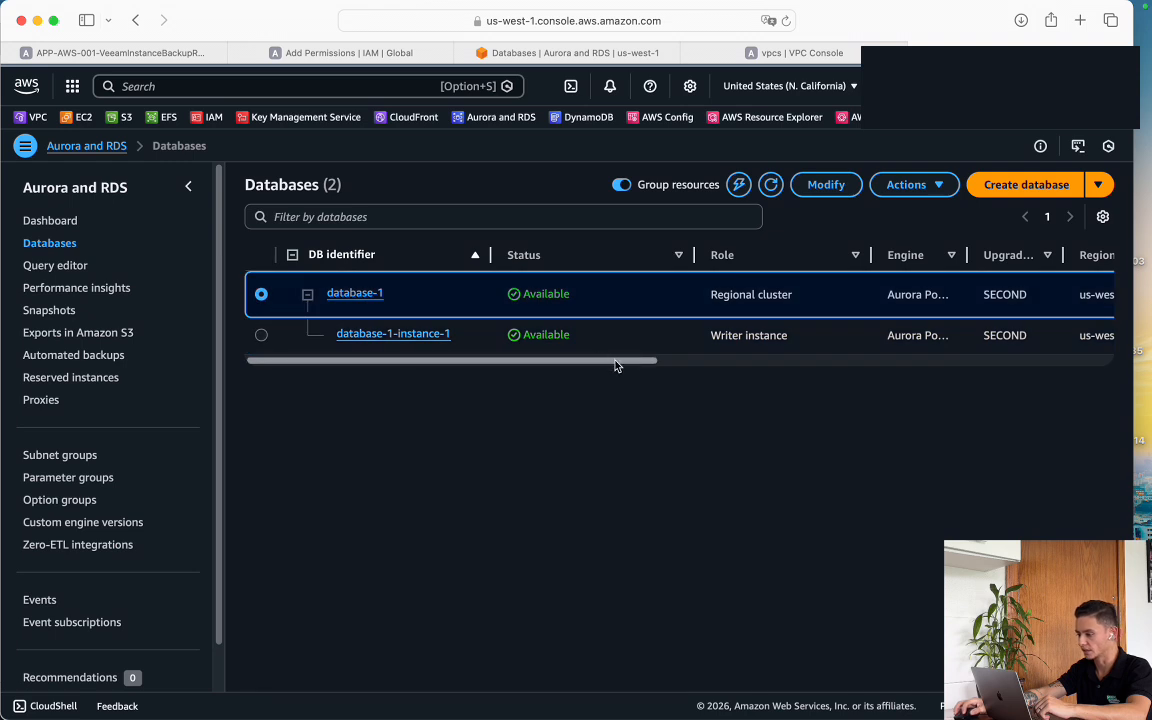
drag(598, 361, 1041, 333)
double_click(1041, 333)
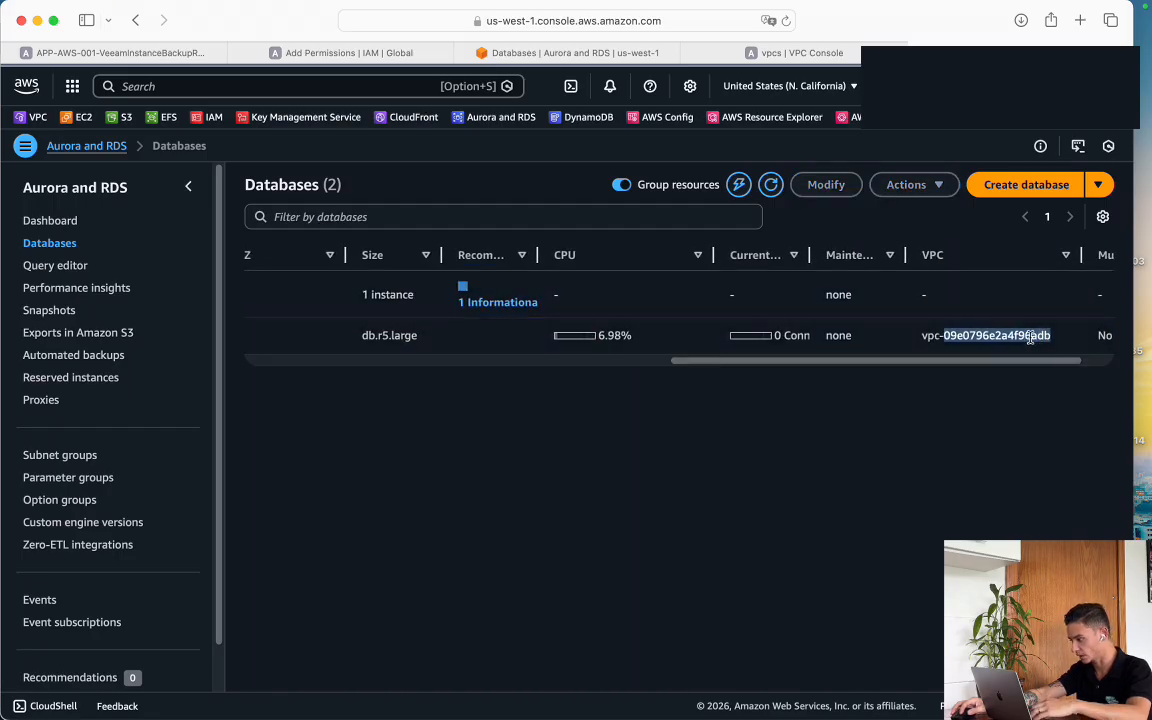
key(super+c)
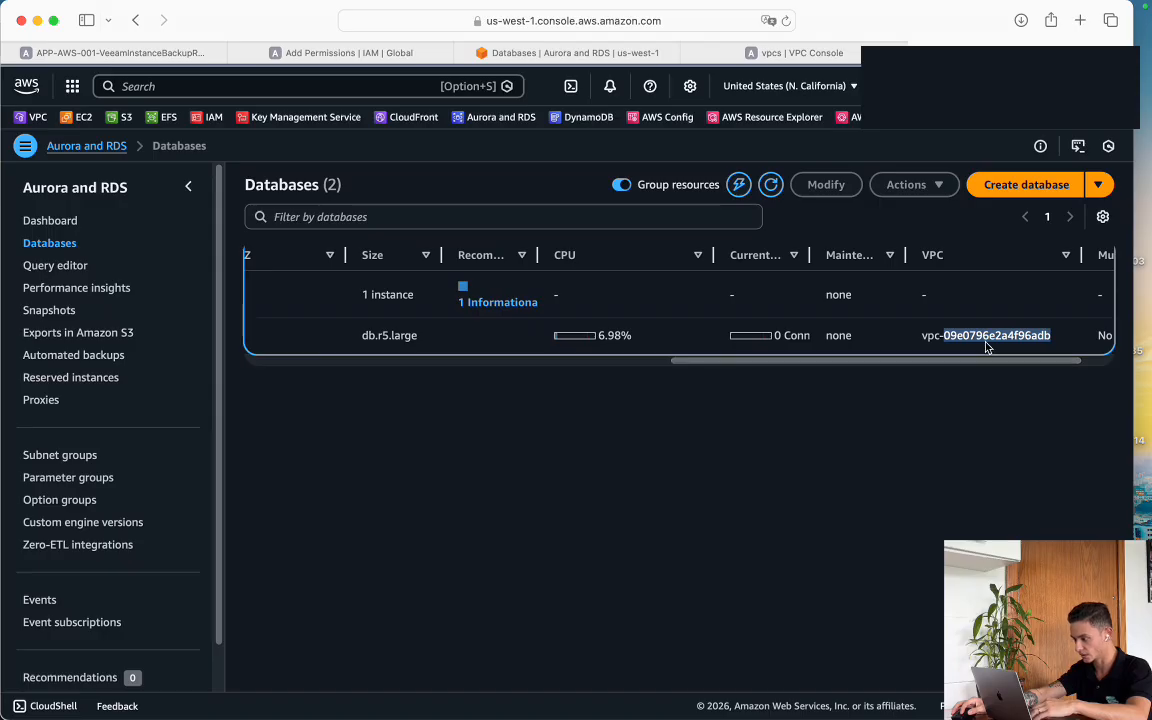
Open the list of VPCs in N. California and search it for the copied VPC ID
click(32, 115)
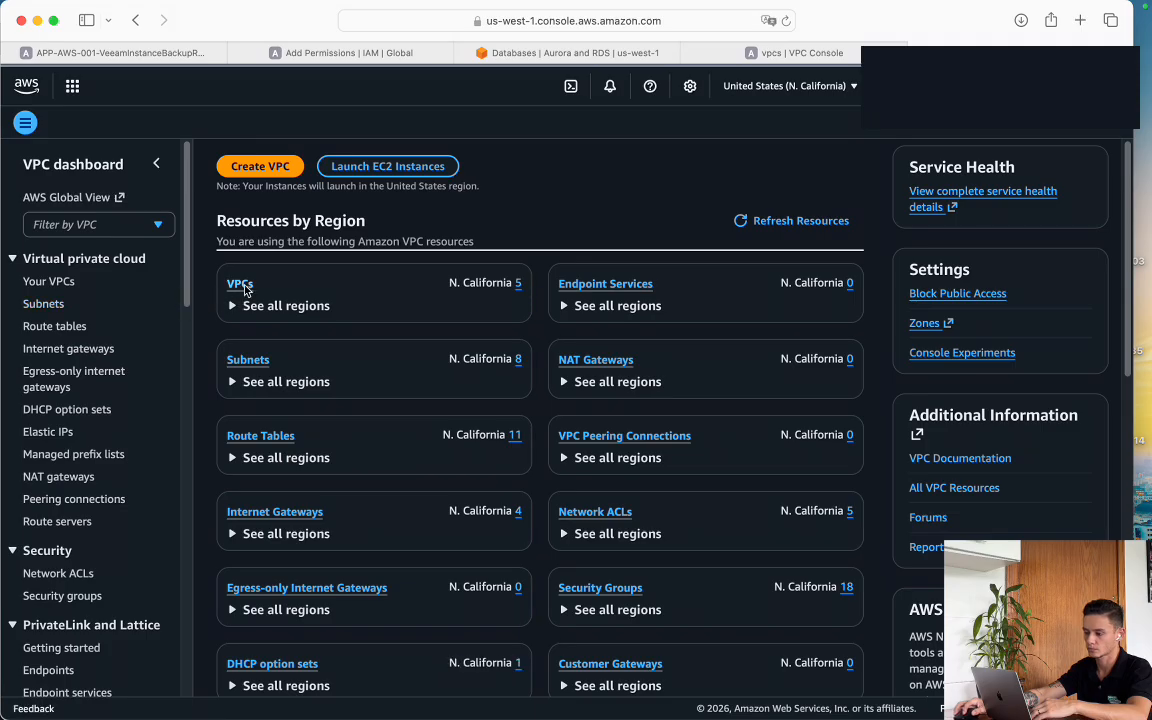
click(245, 289)
key(super+f)
key(super+v)
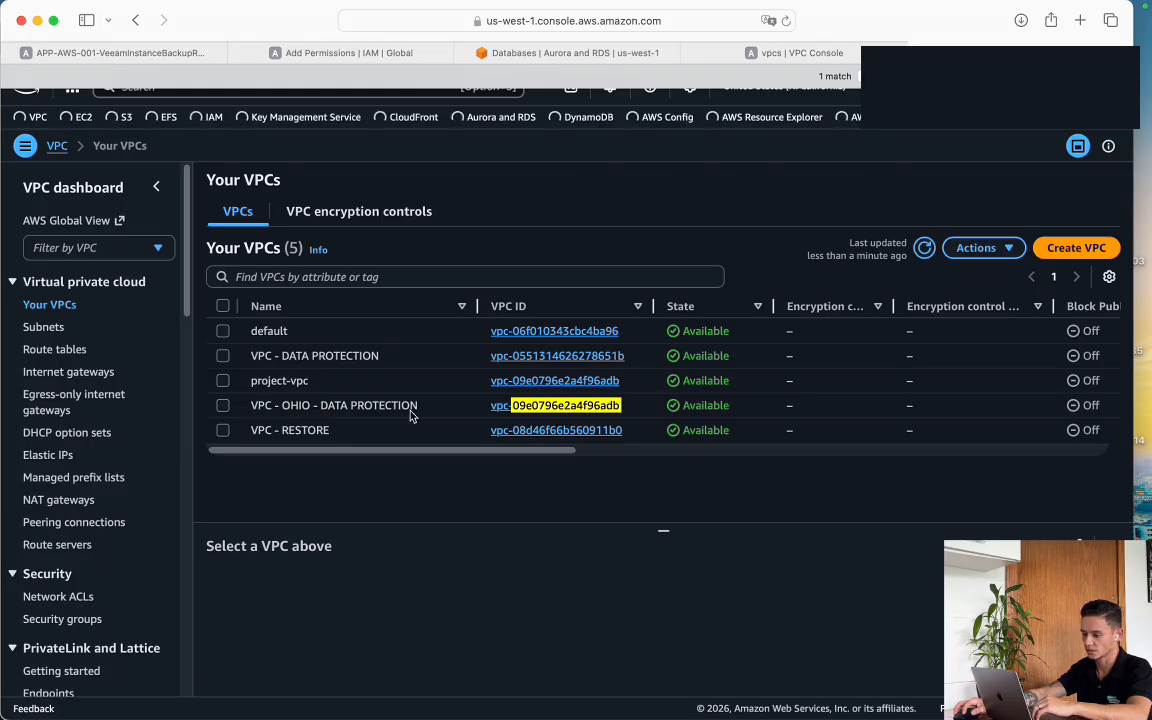
scroll(405, 425, up, 1)
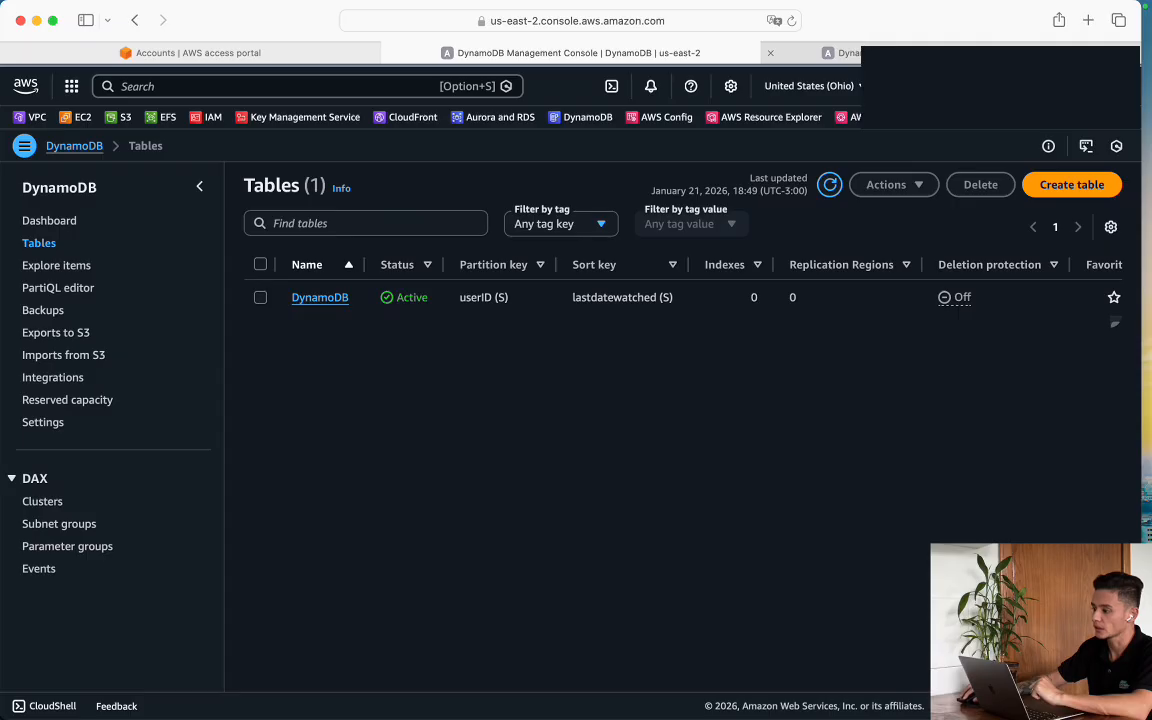
Compare the DynamoDB tables in N. California (us-west-1) and Ohio (us-east-2), dismissing the feedback banner
click(848, 53)
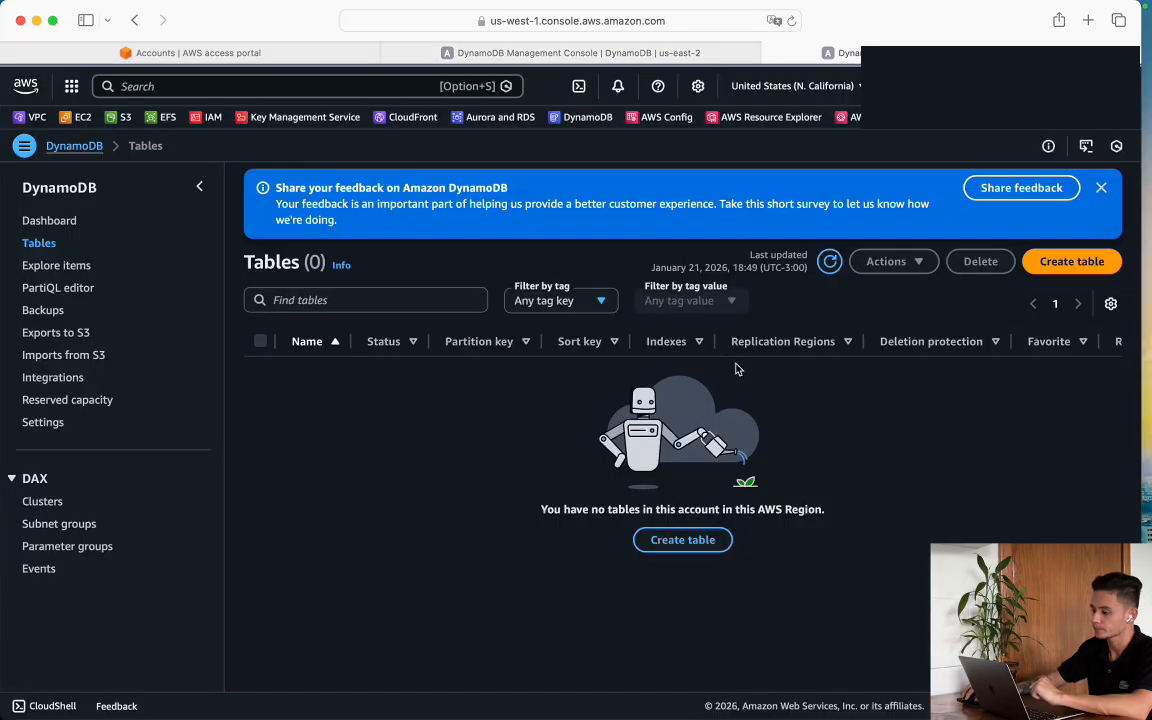
click(1101, 187)
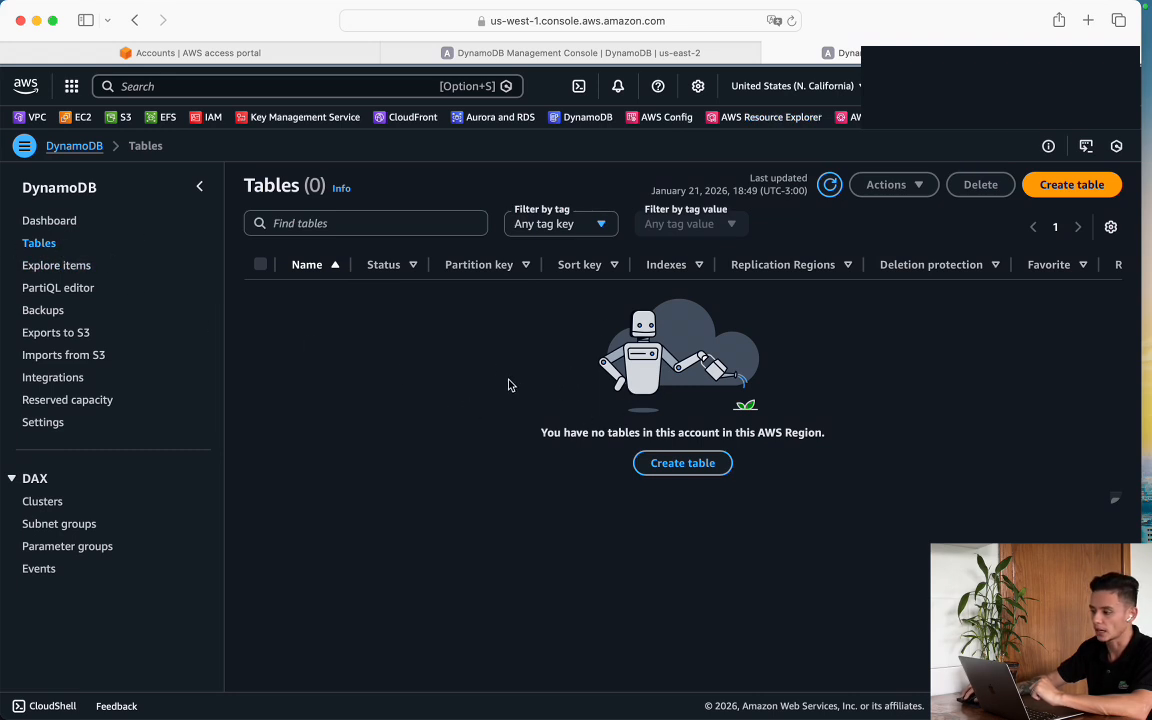
click(688, 56)
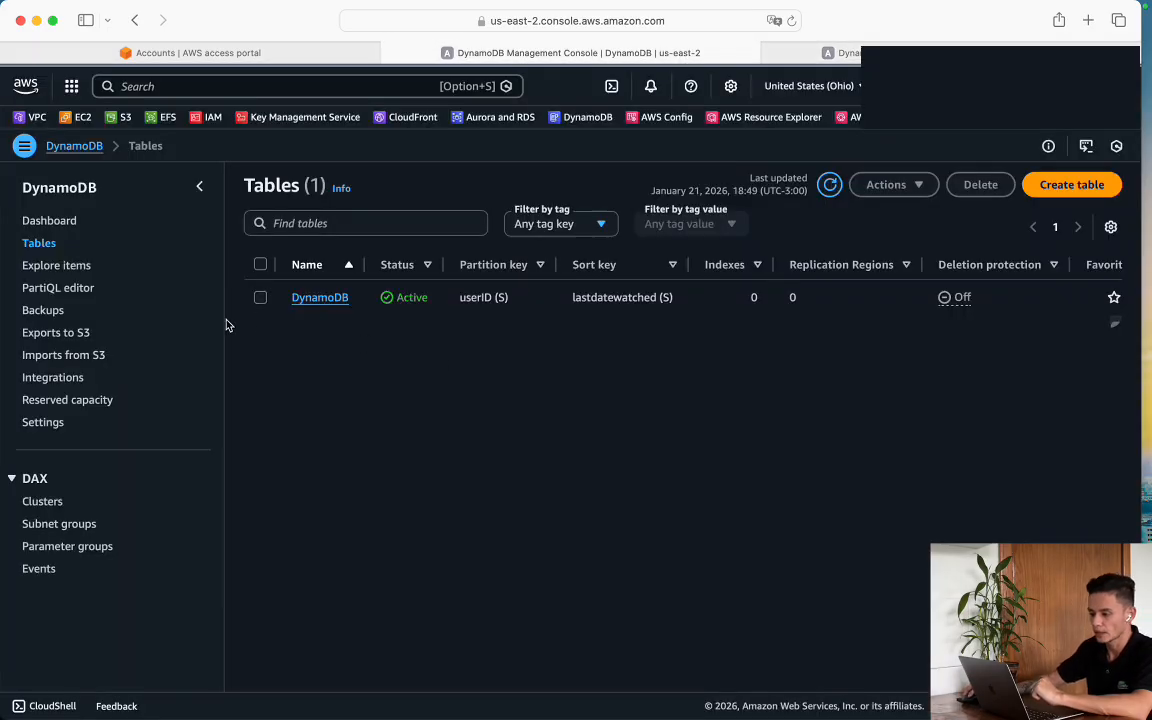
click(260, 299)
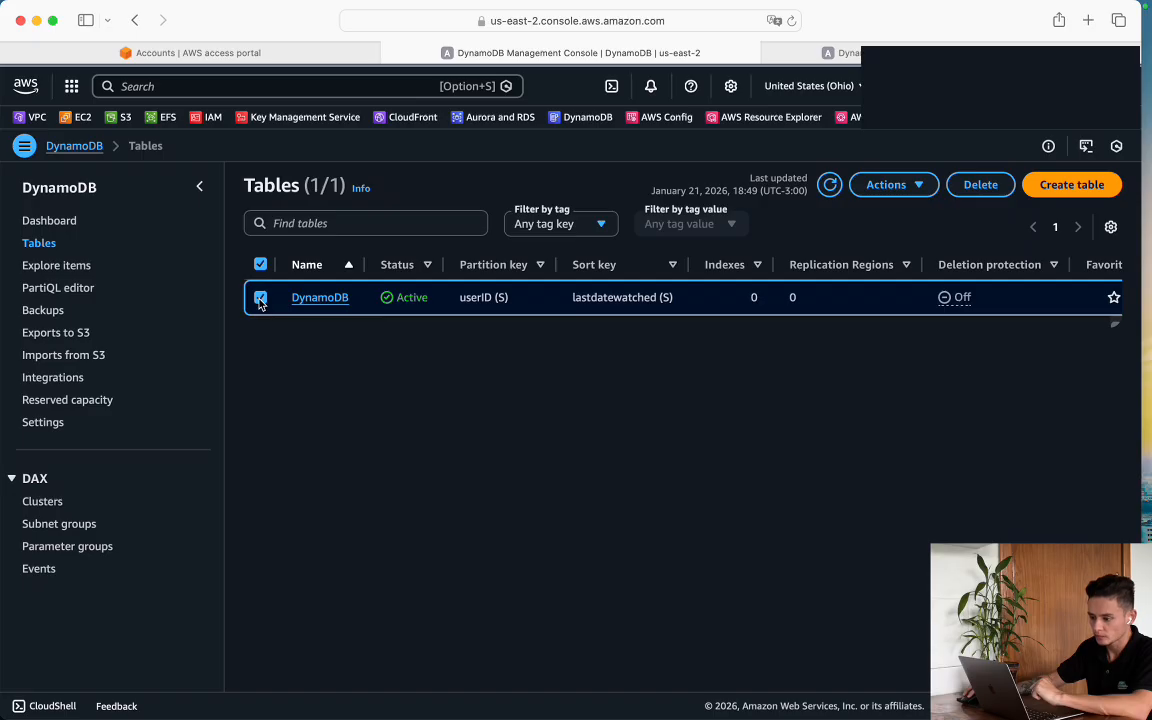
click(260, 299)
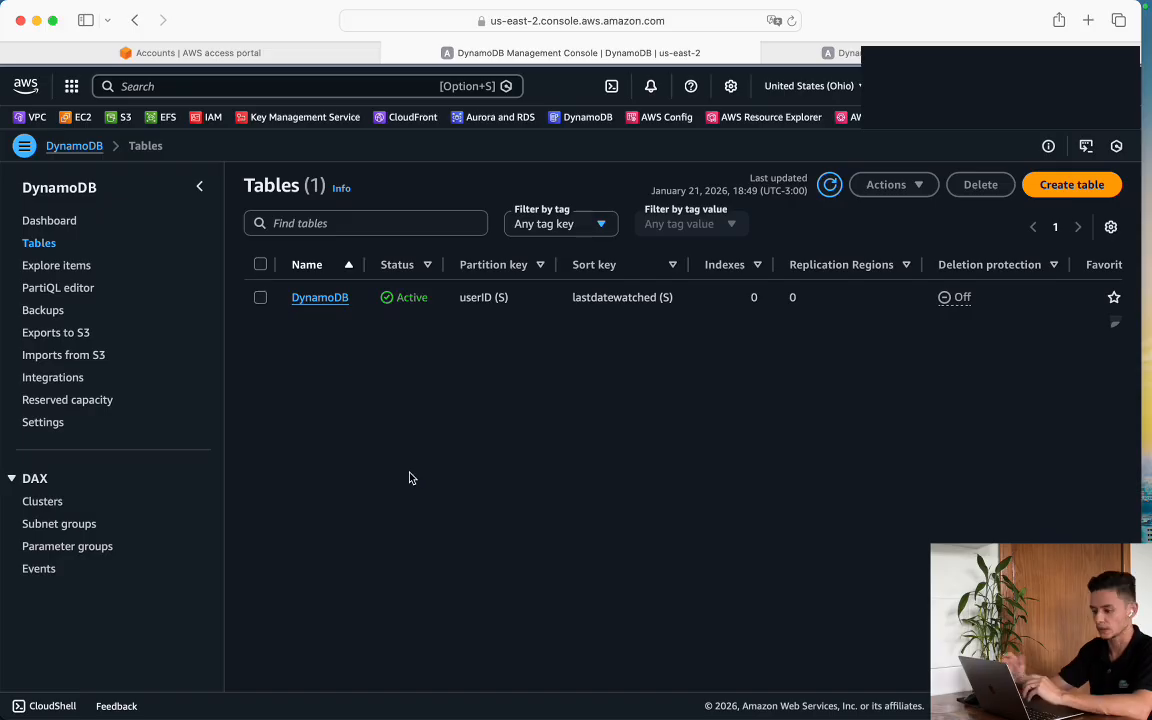
Switch to Veeam Backup and Replication in the Windows App and start a new AWS DynamoDB backup policy
mouse_move(650, 716)
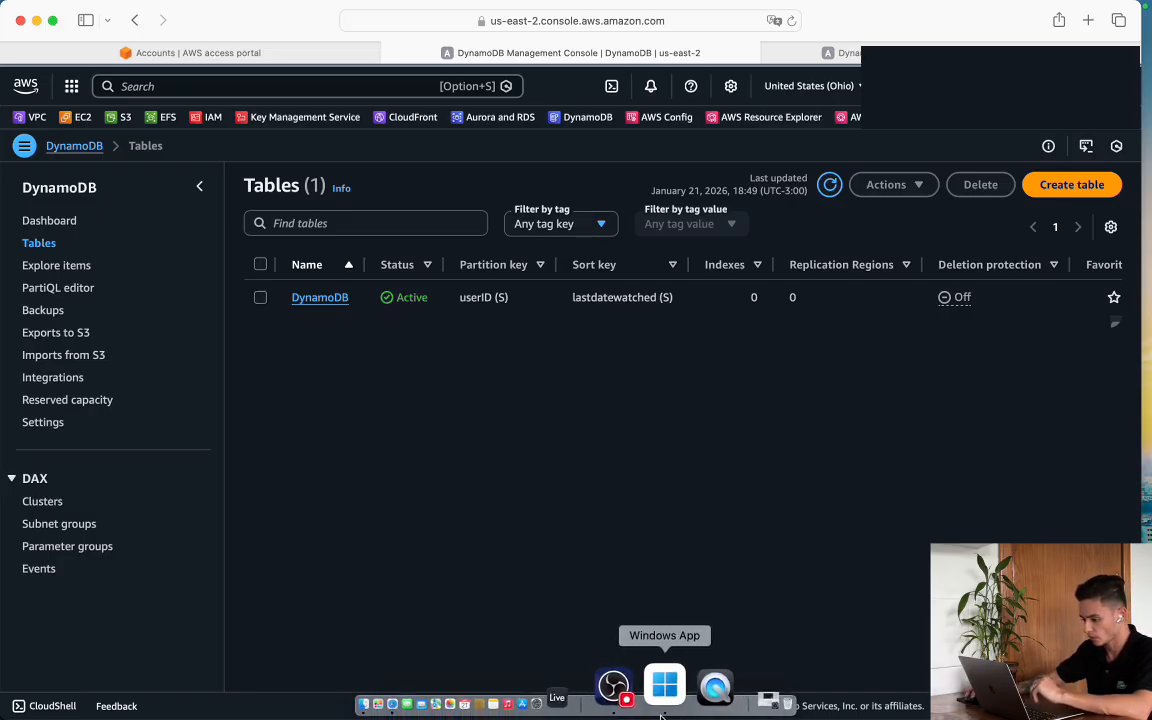
click(662, 714)
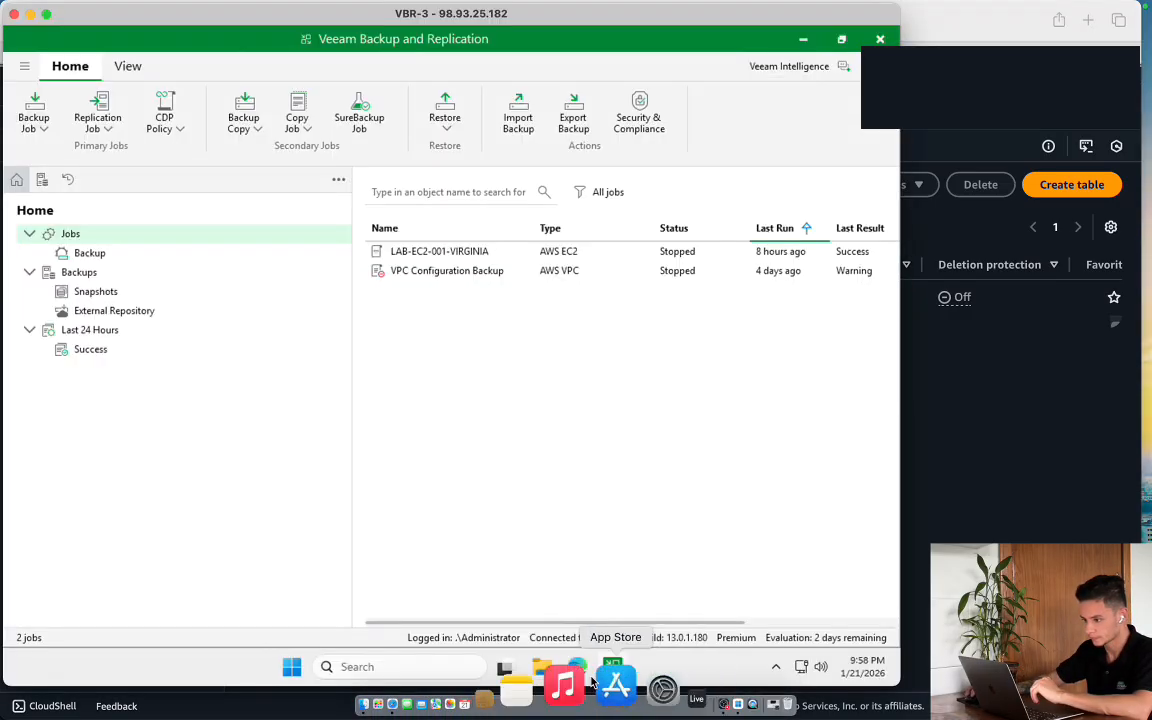
right_click(145, 238)
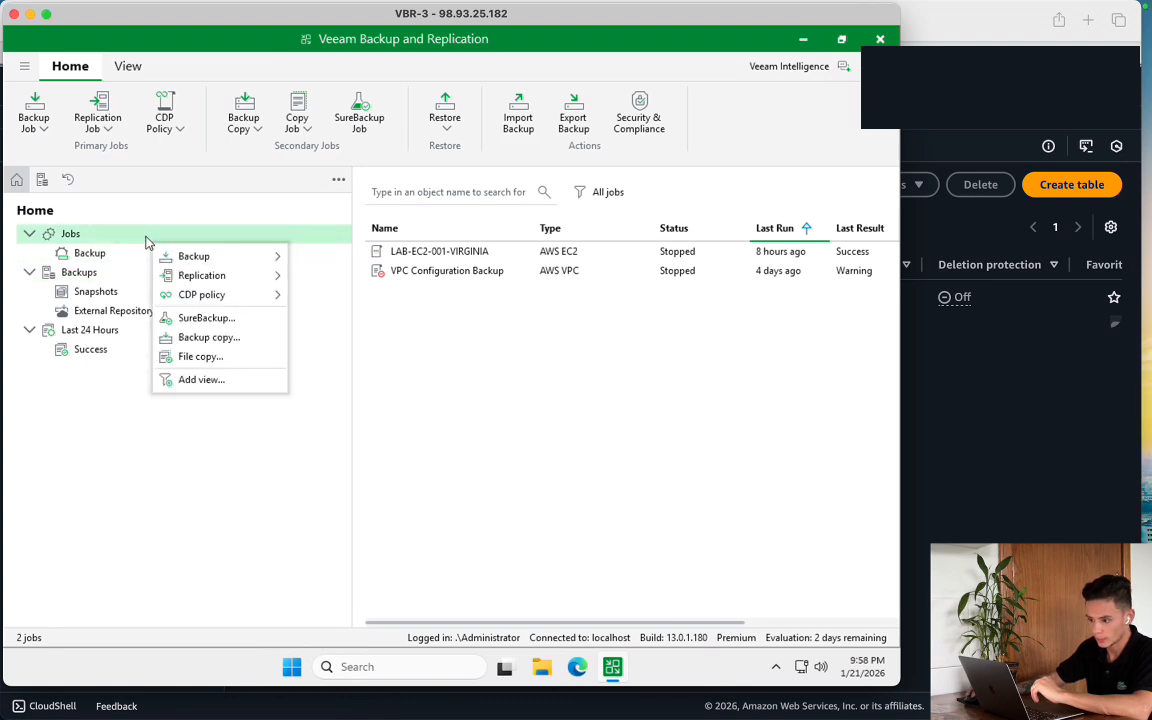
mouse_move(250, 256)
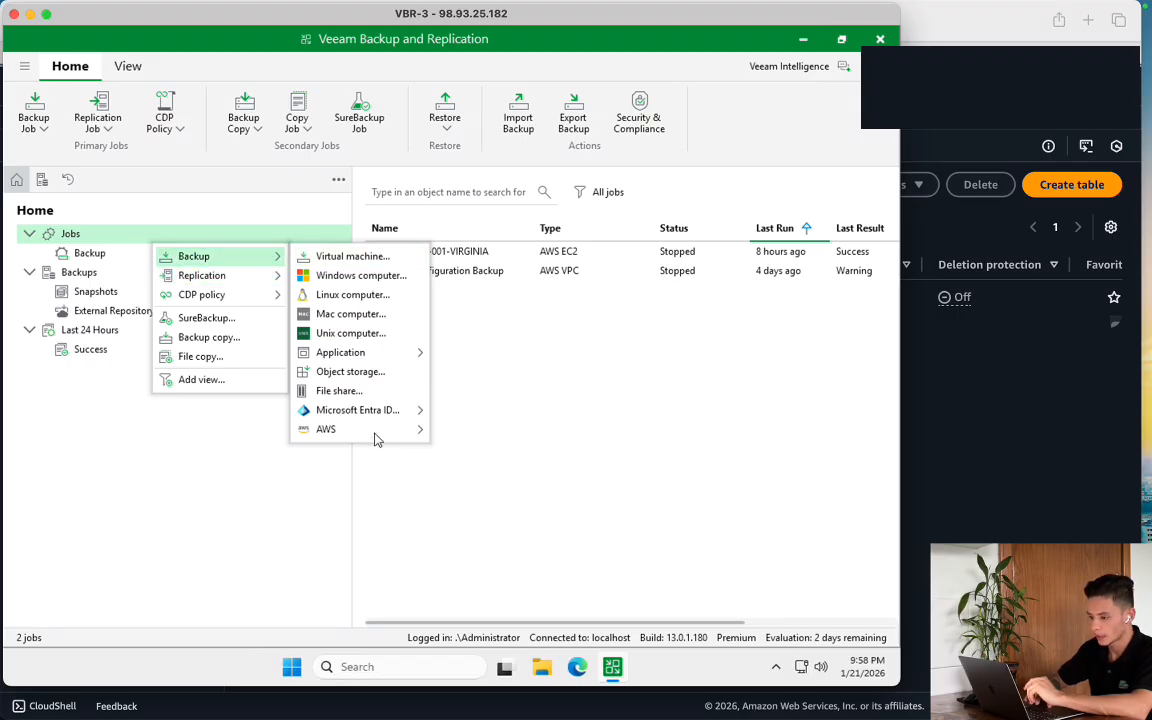
mouse_move(370, 436)
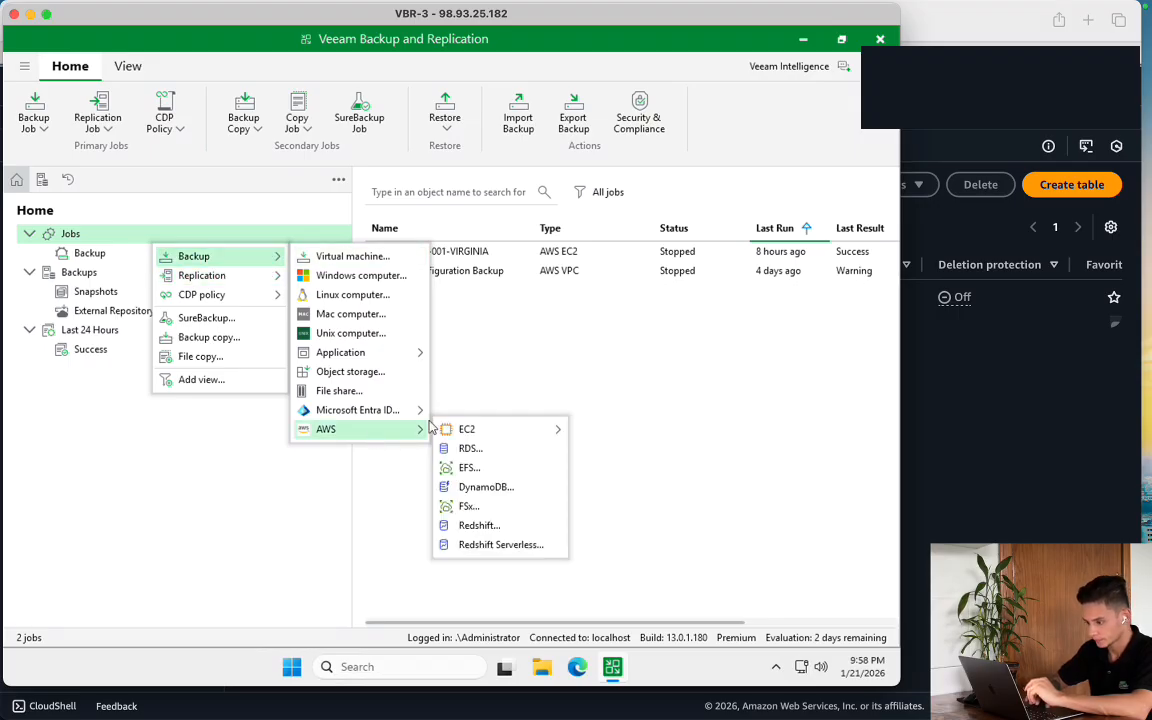
click(507, 490)
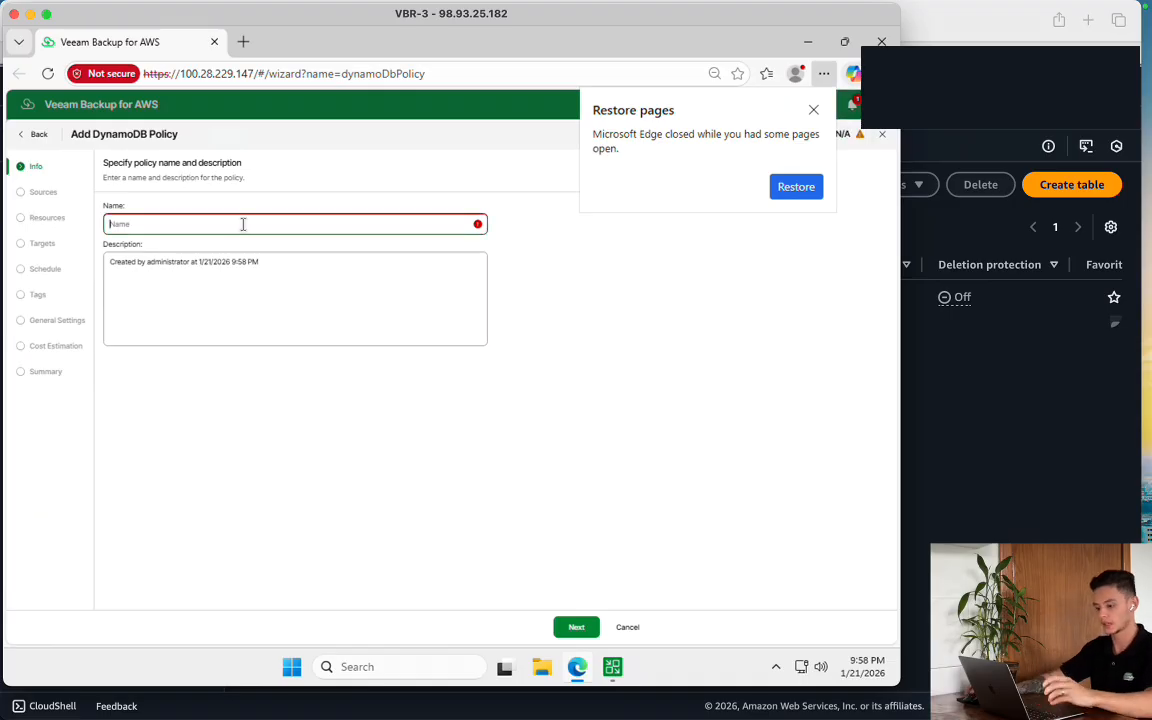
Name the policy LAB-DYNAMODB-001 and accept the Account scope with the AdminService (Default Backup Restore) IAM role as its source
text(La)
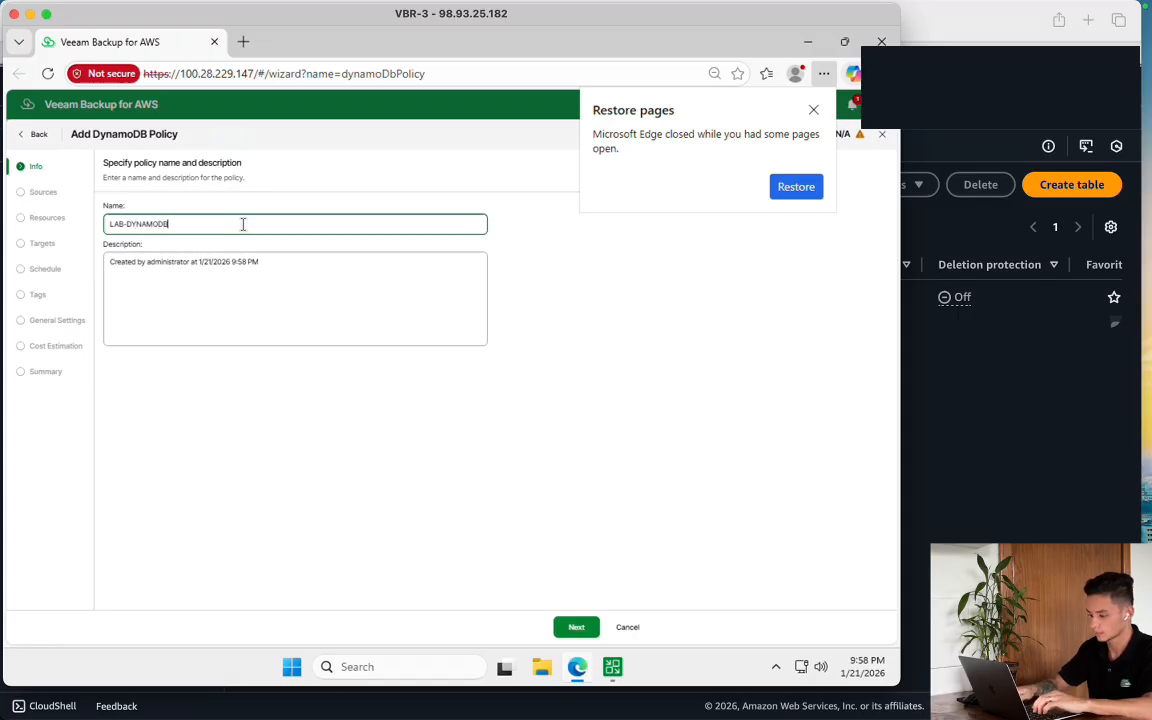
text(B-DYNAMODB-001)
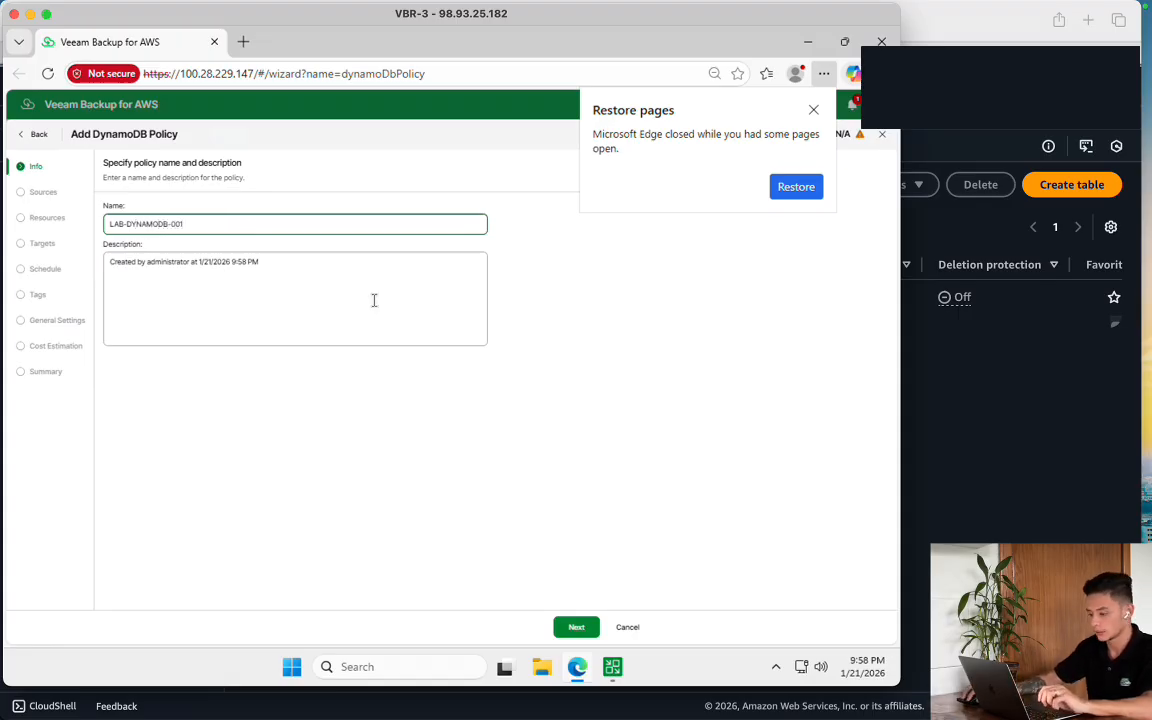
click(577, 630)
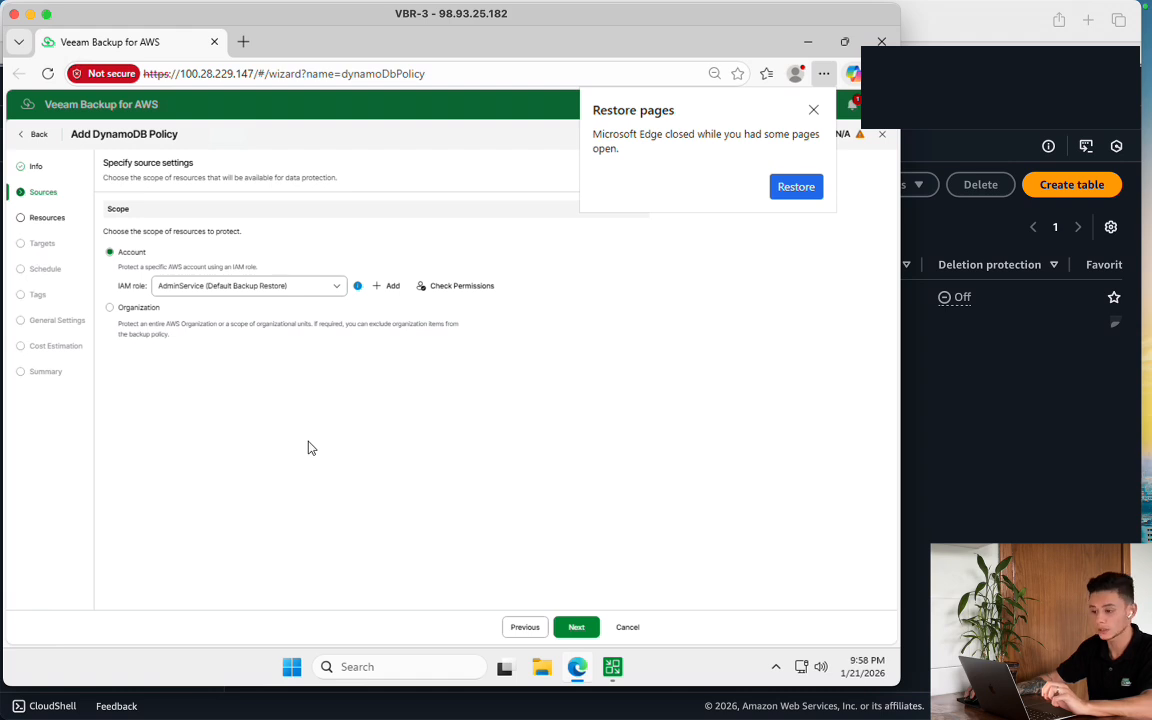
click(572, 626)
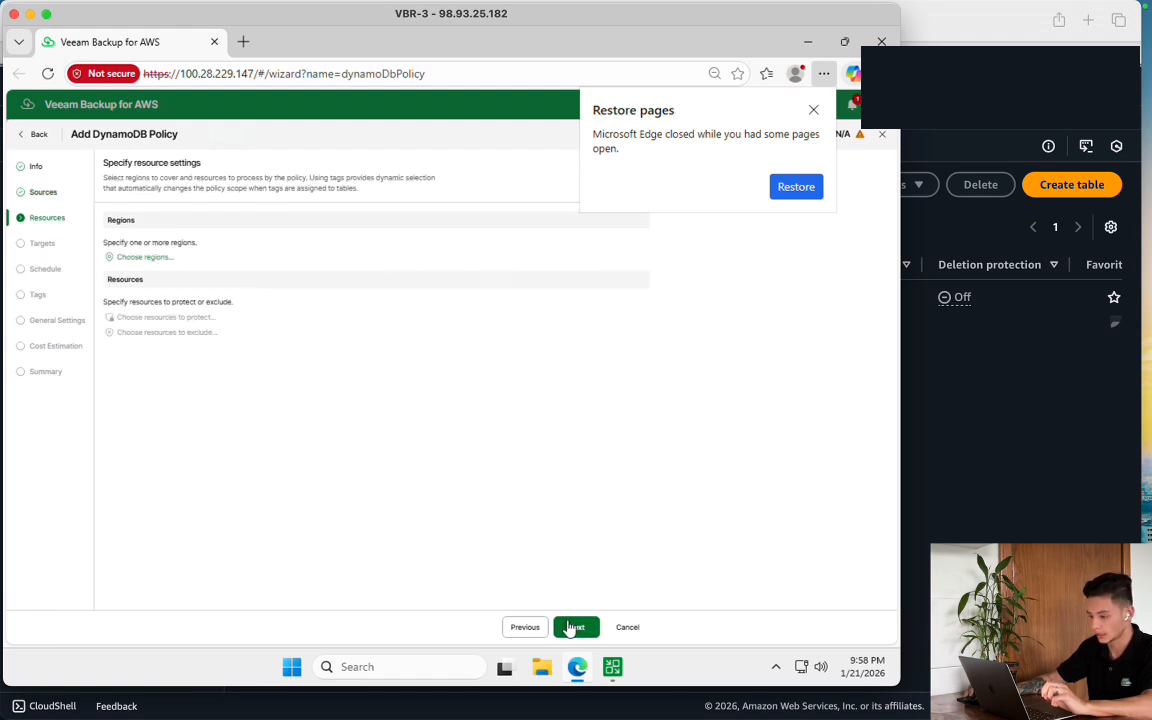
Add US East (Ohio) as the region covered by the DynamoDB policy, dismissing the browser's restore-pages prompt
click(145, 257)
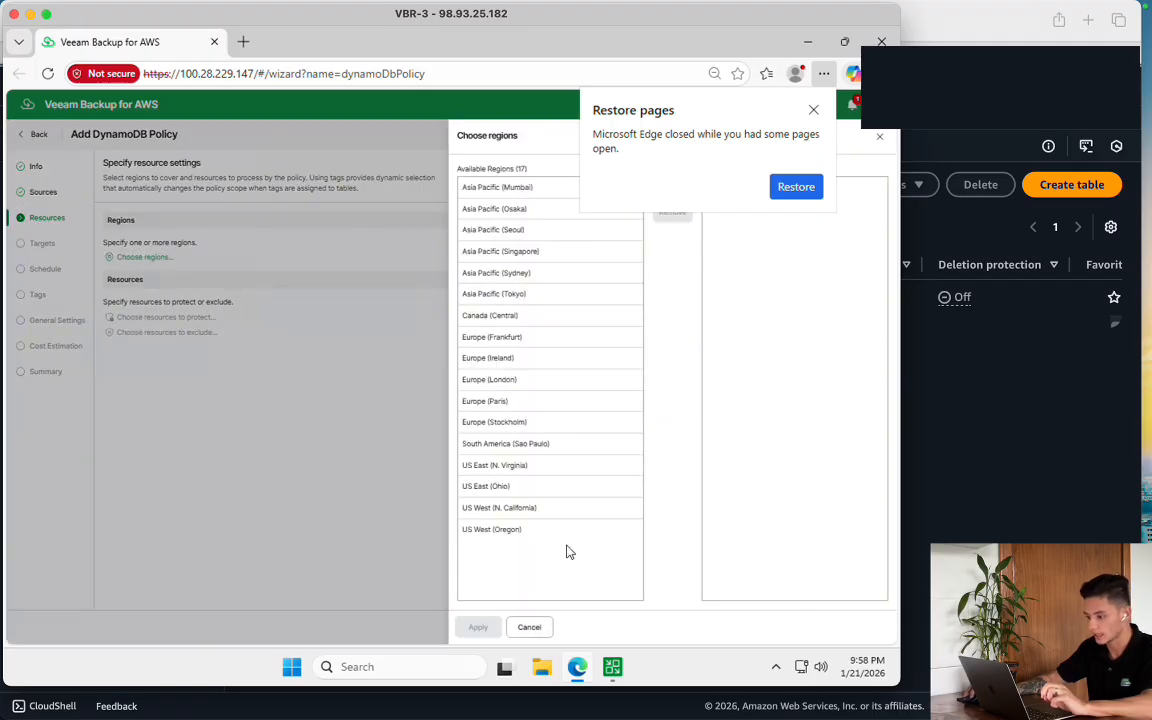
click(557, 490)
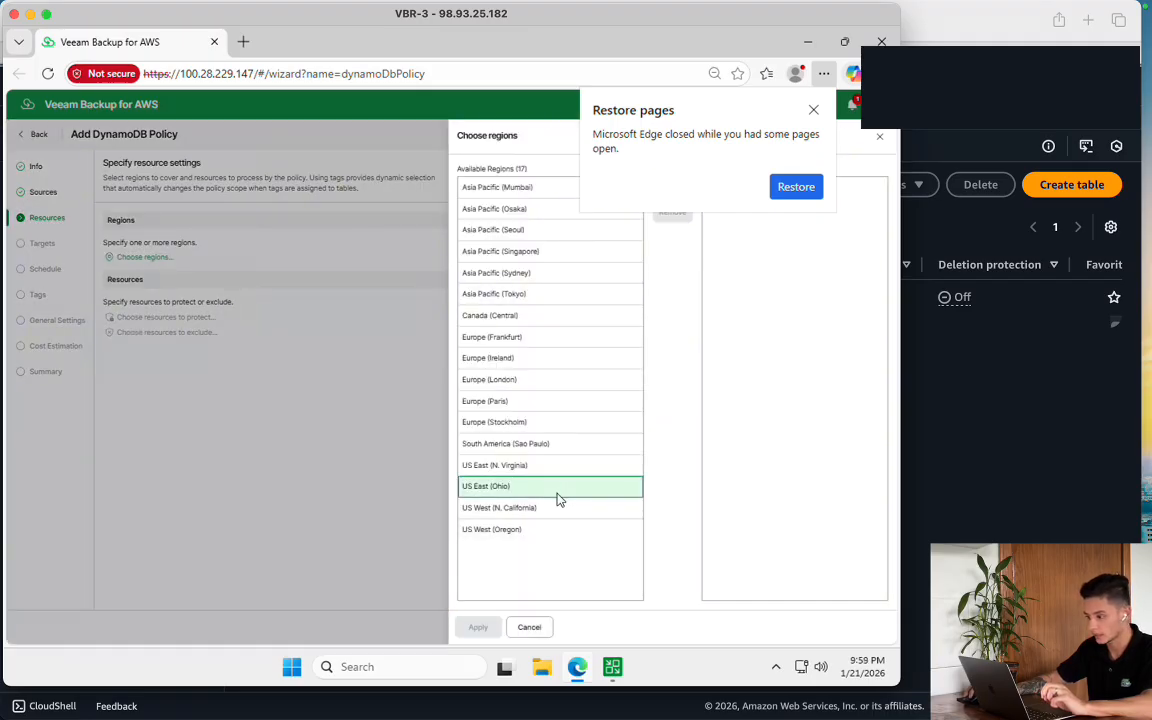
click(785, 186)
click(678, 190)
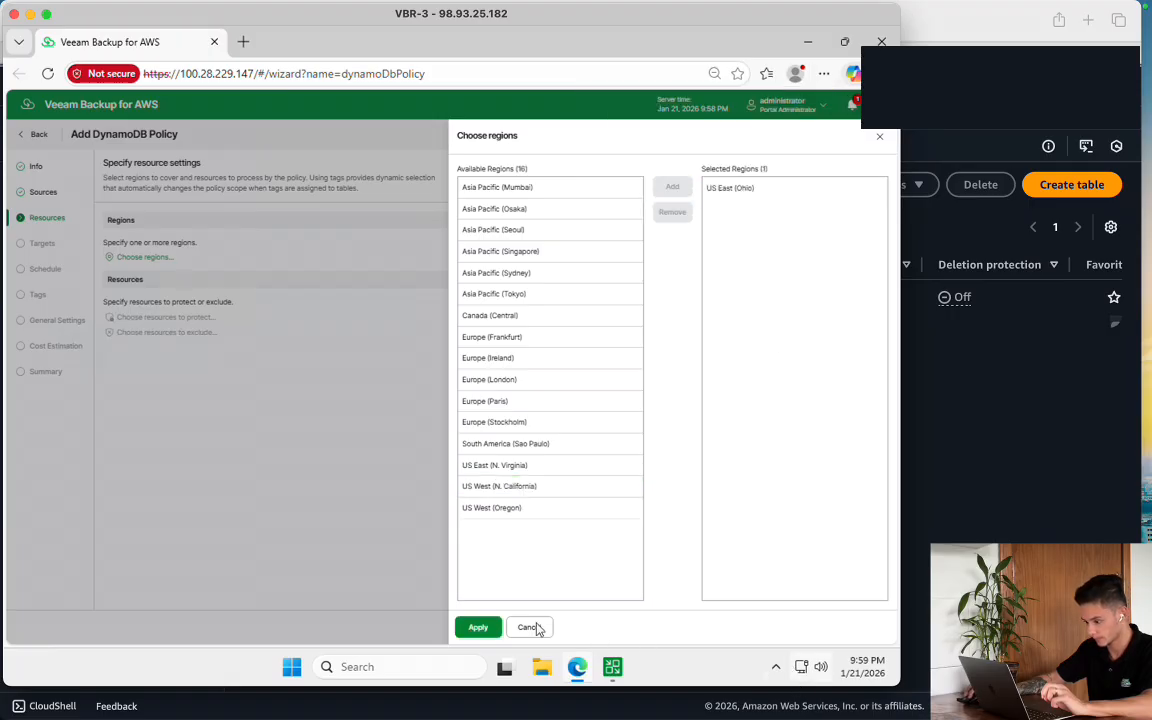
click(472, 627)
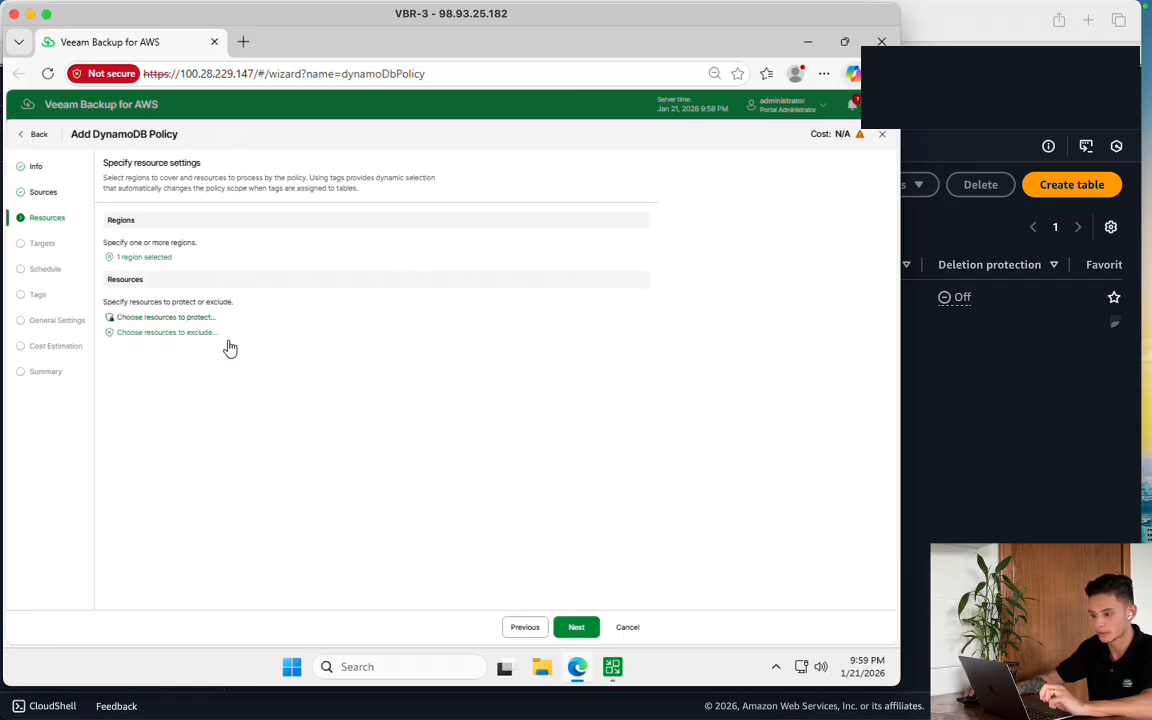
Limit the policy to specific resources and add the table named DynamoDB to the protected resources
click(205, 317)
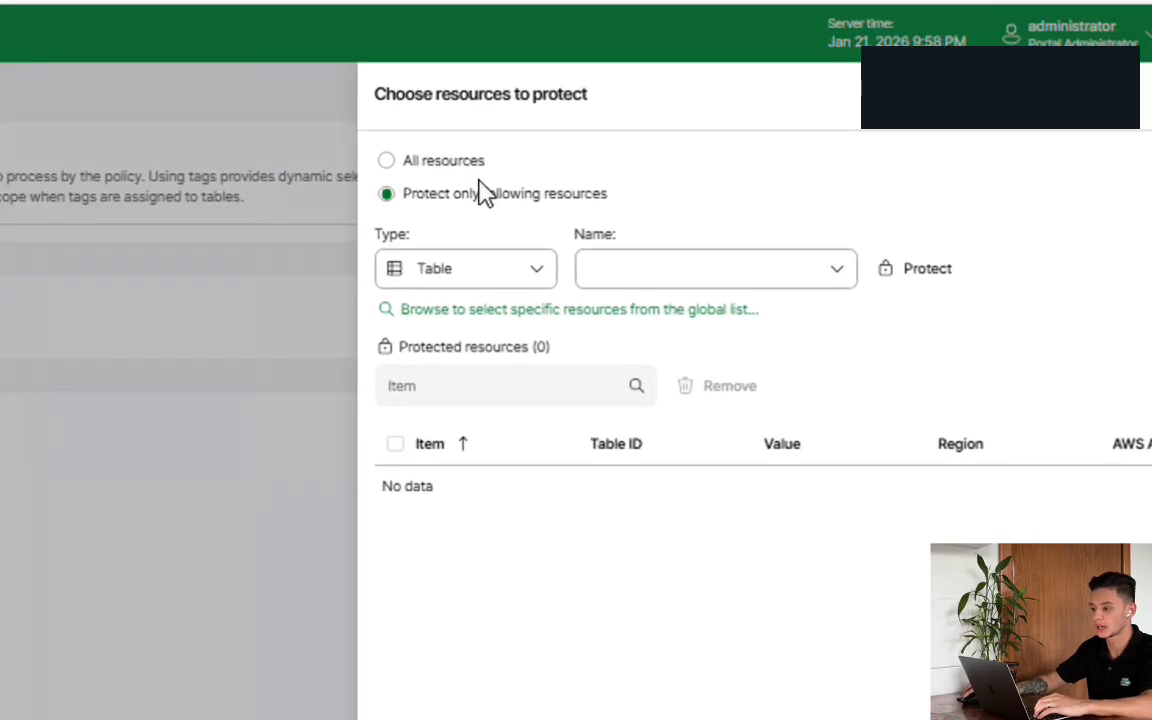
key(super)
click(982, 171)
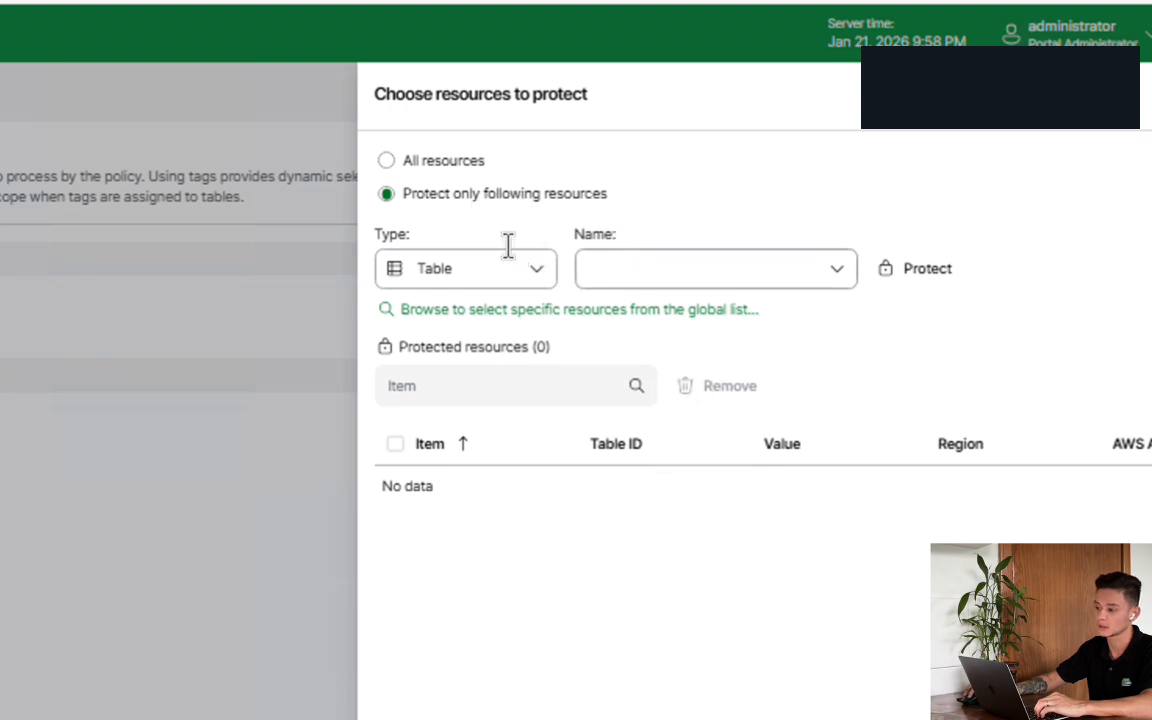
click(625, 278)
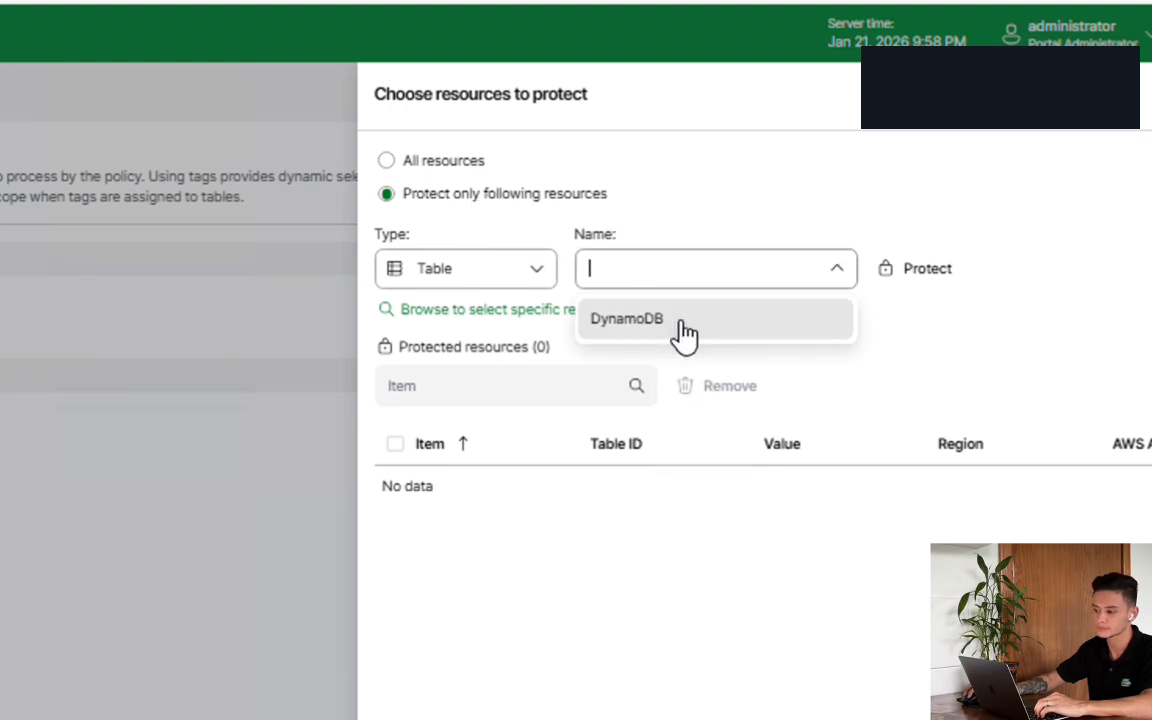
click(684, 334)
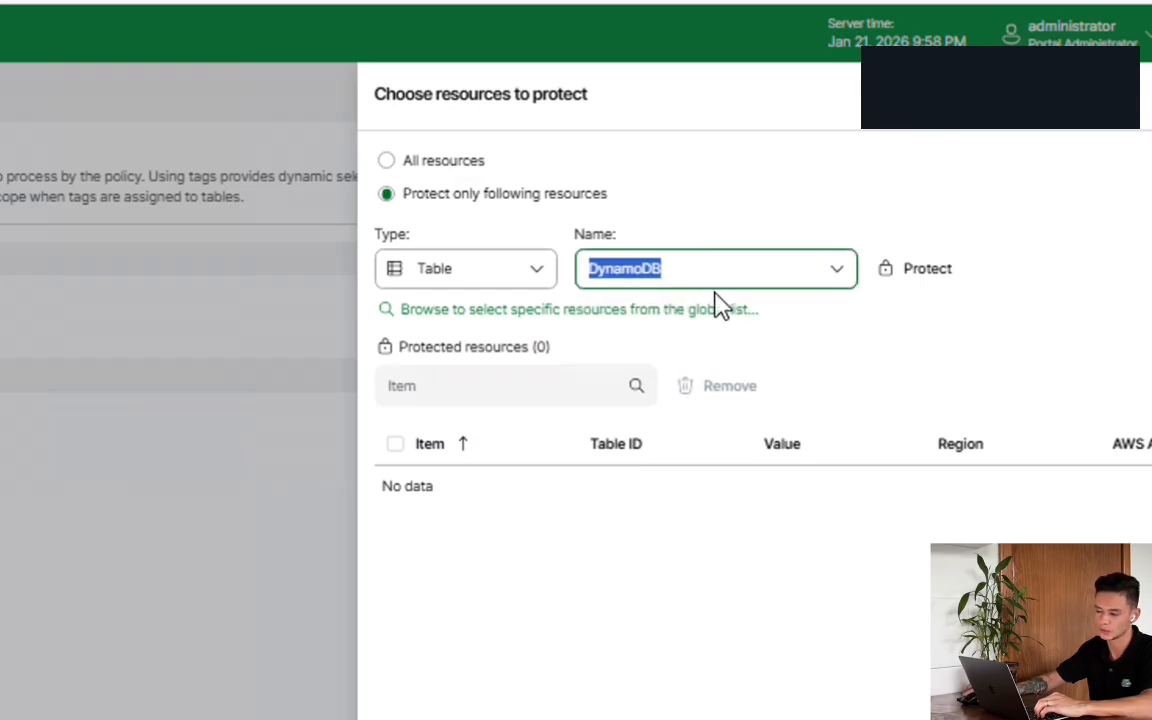
click(932, 274)
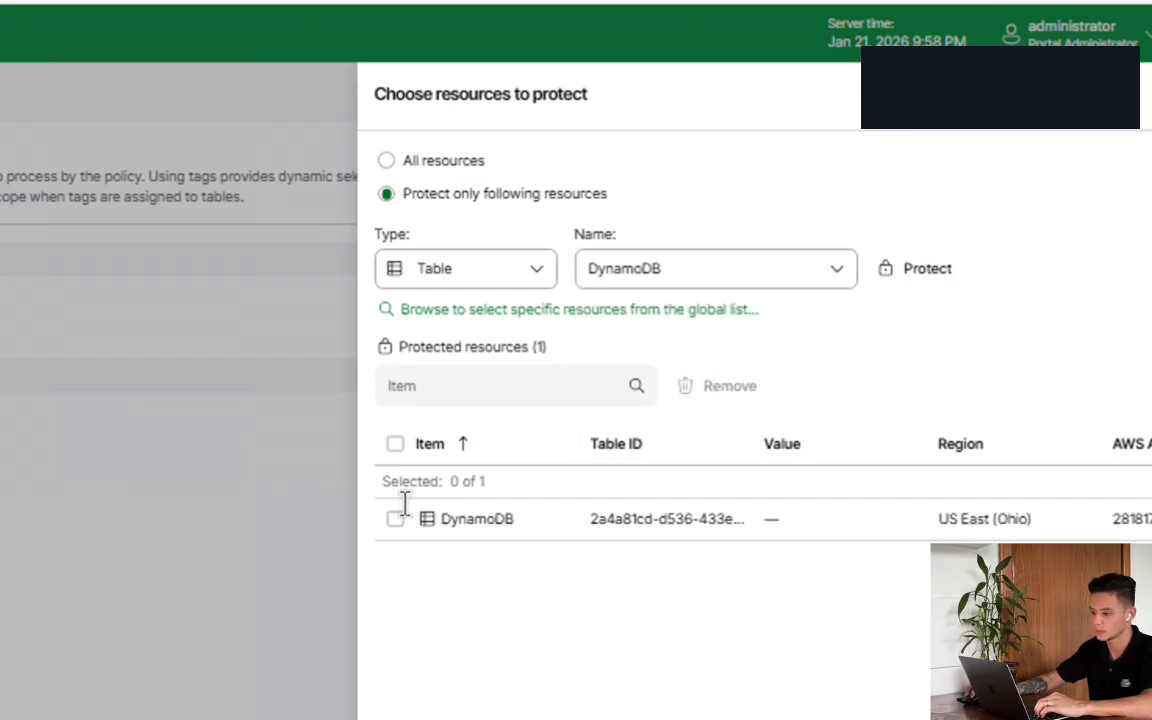
click(396, 518)
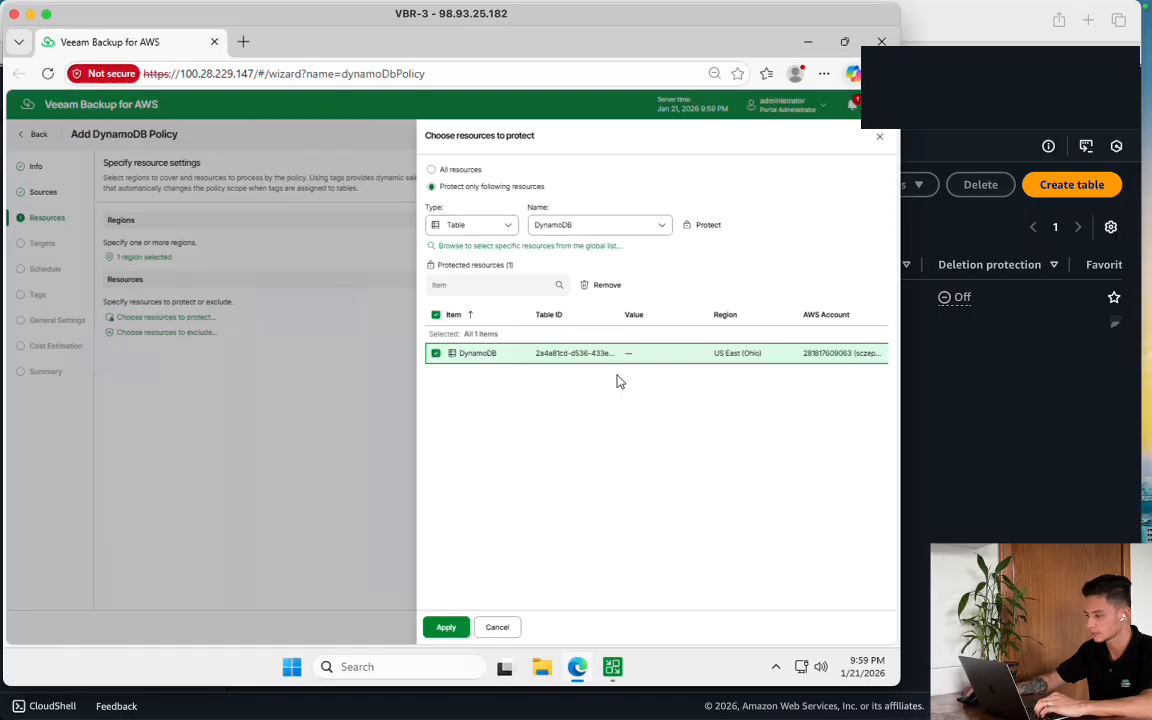
key(super)
click(816, 474)
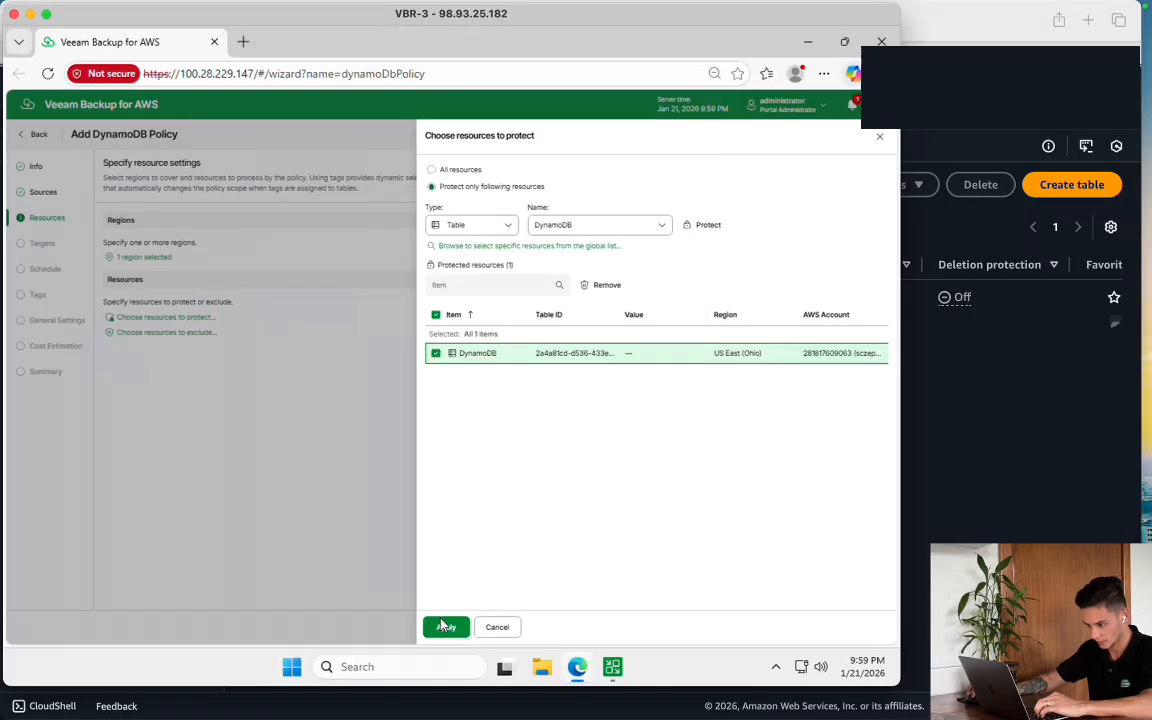
click(446, 630)
Check the creation times of the existing DynamoDB backups in the AWS console and return to the Veeam policy wizard
click(977, 401)
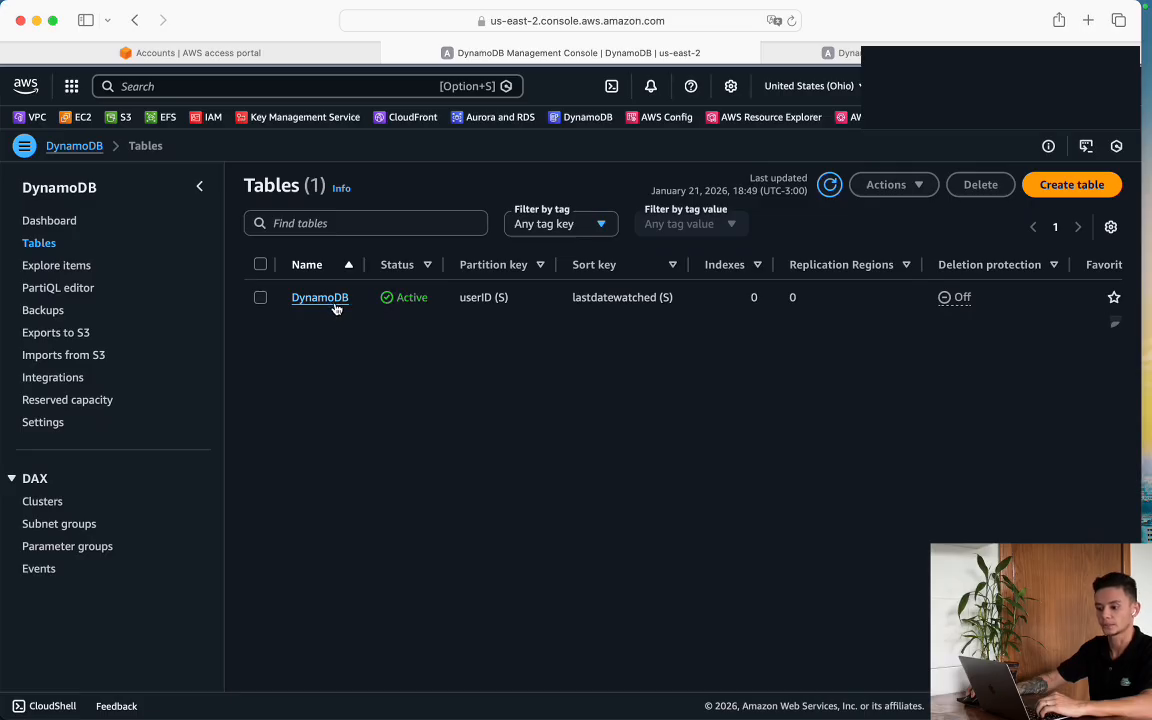
click(46, 312)
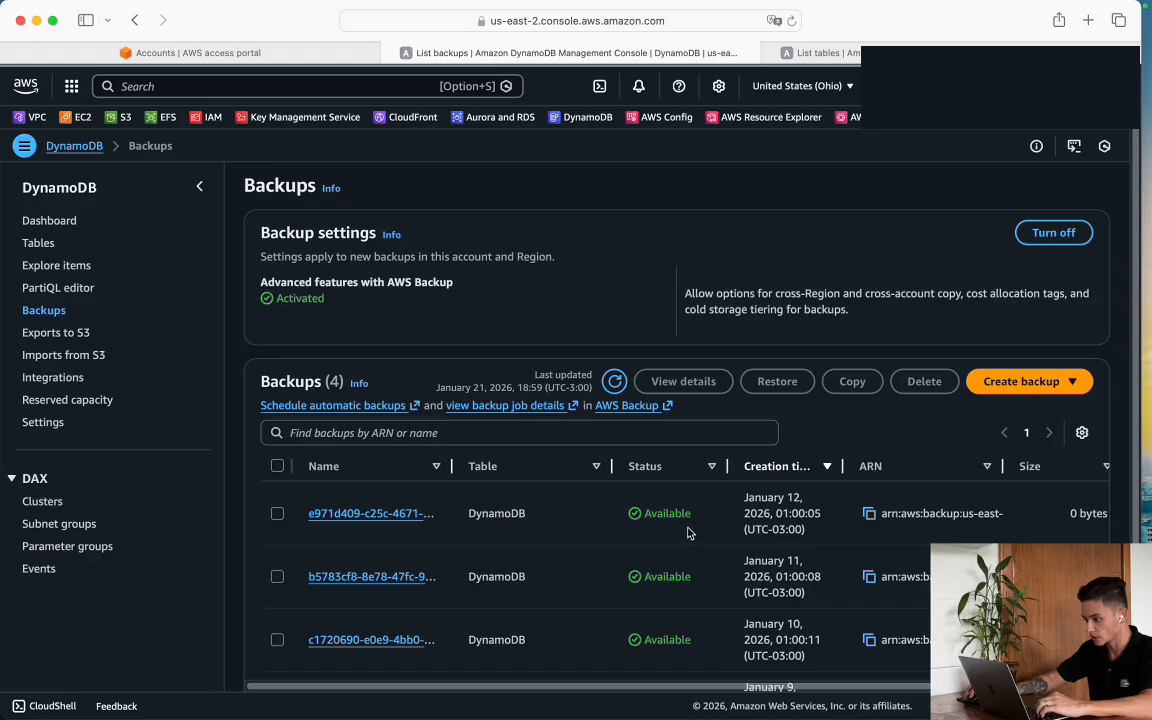
drag(844, 465, 893, 465)
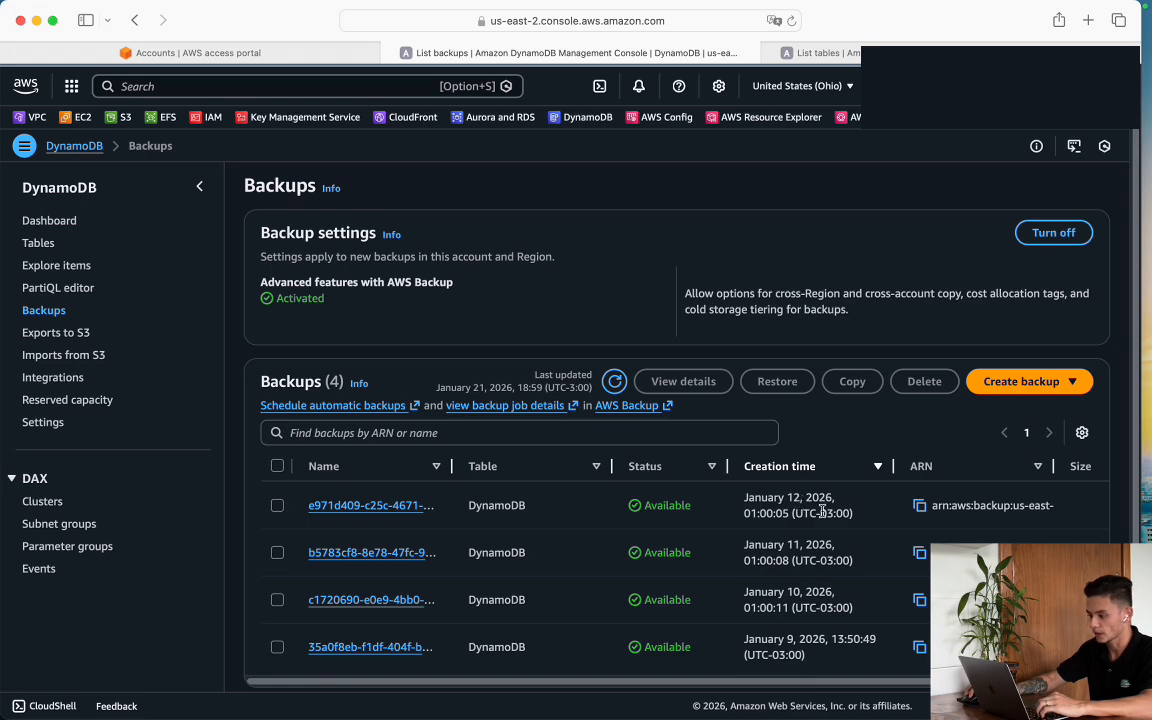
click(38, 243)
key(super+Tab)
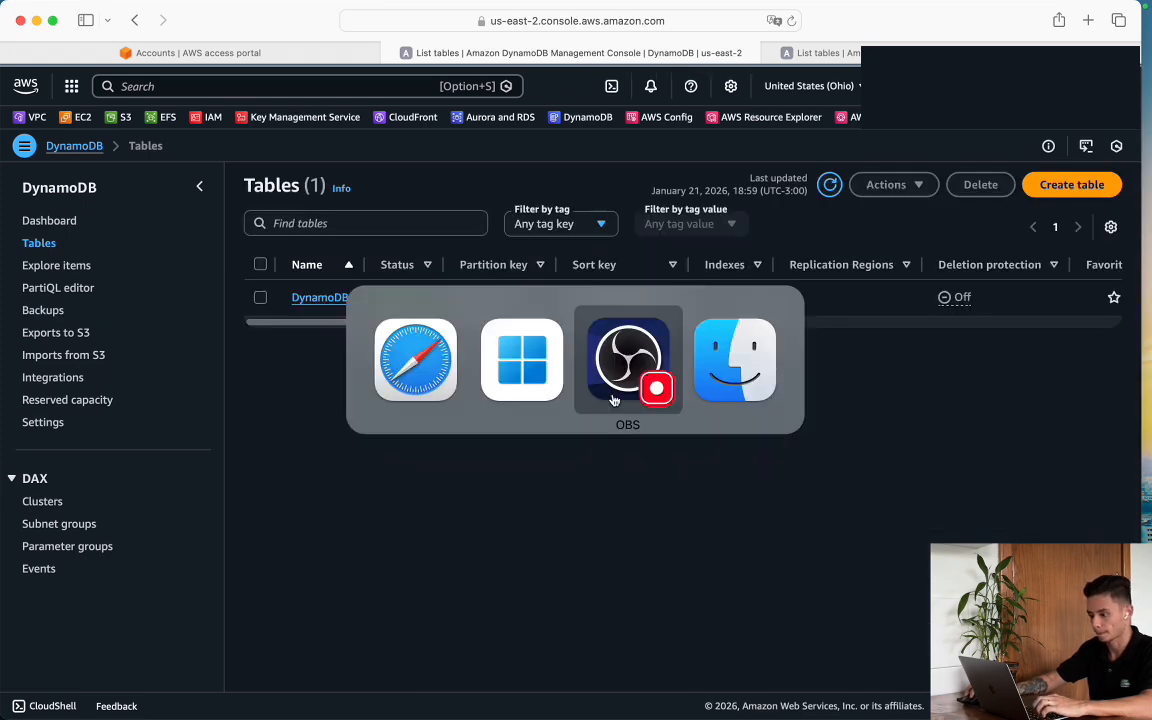
click(535, 378)
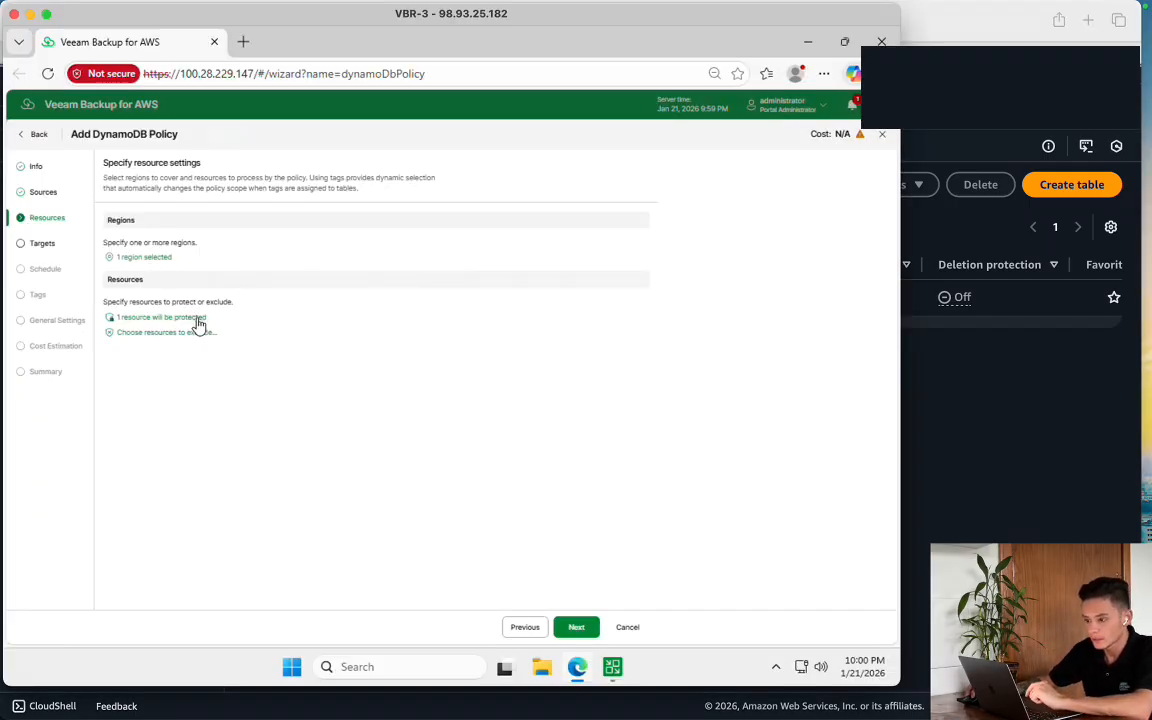
Assign the Default backup vault to US East (Ohio) in the policy's target settings
click(577, 627)
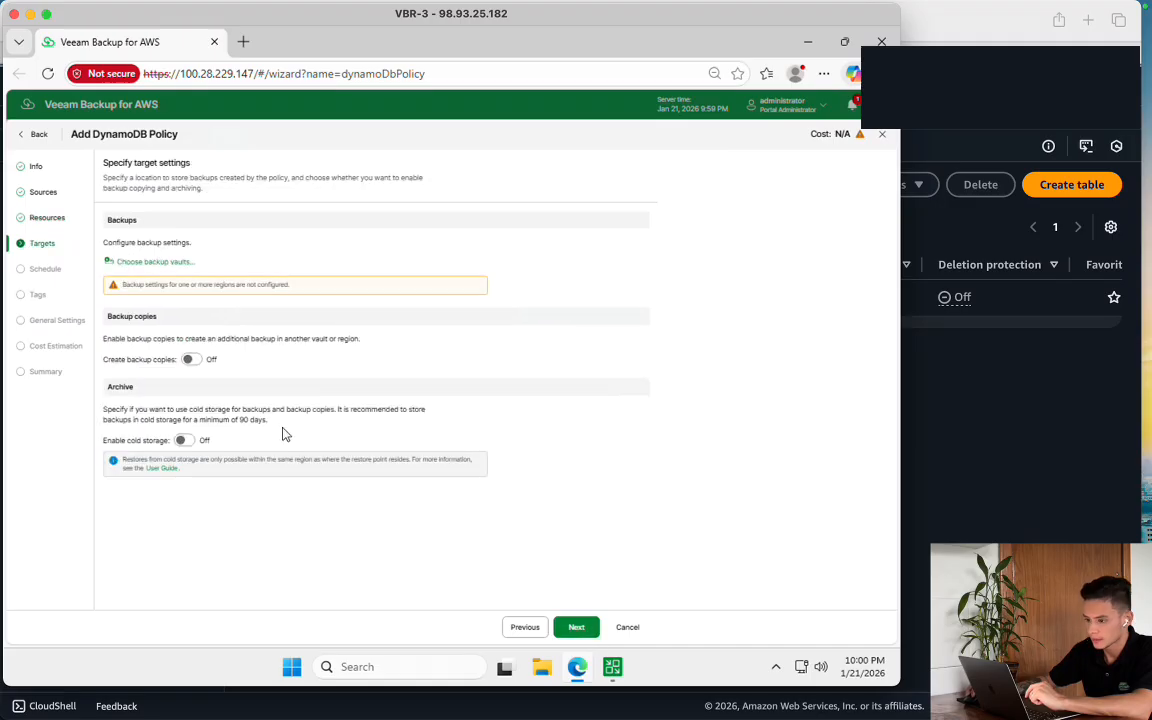
click(155, 262)
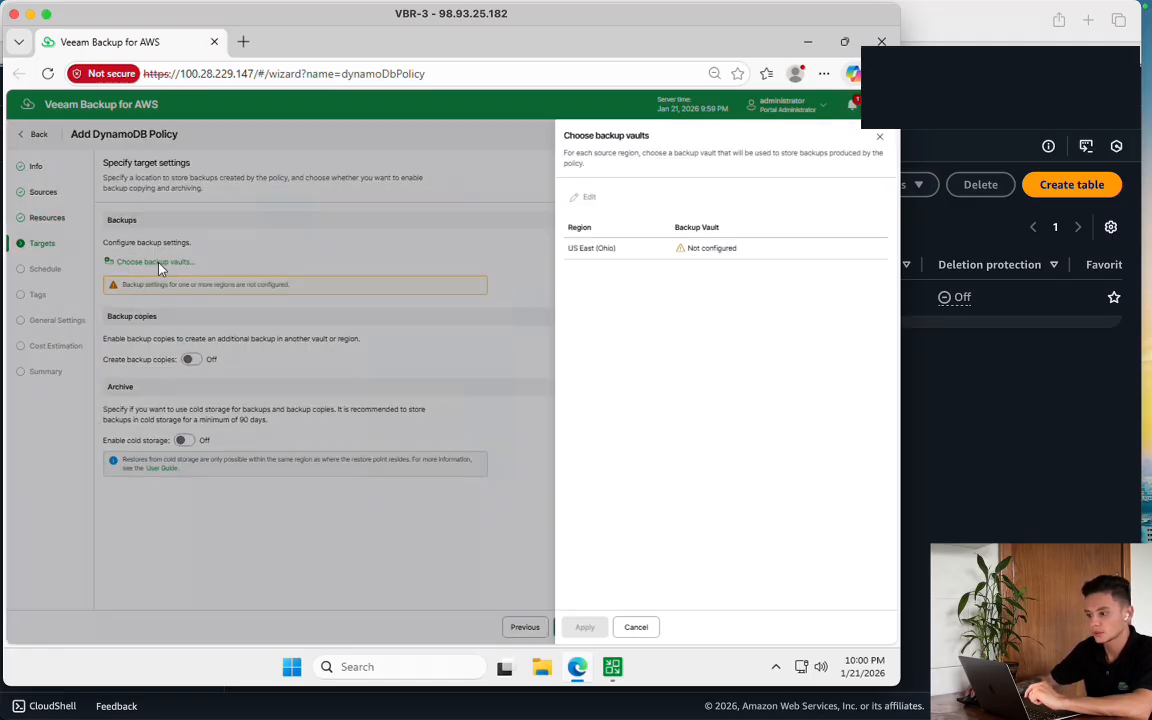
click(668, 251)
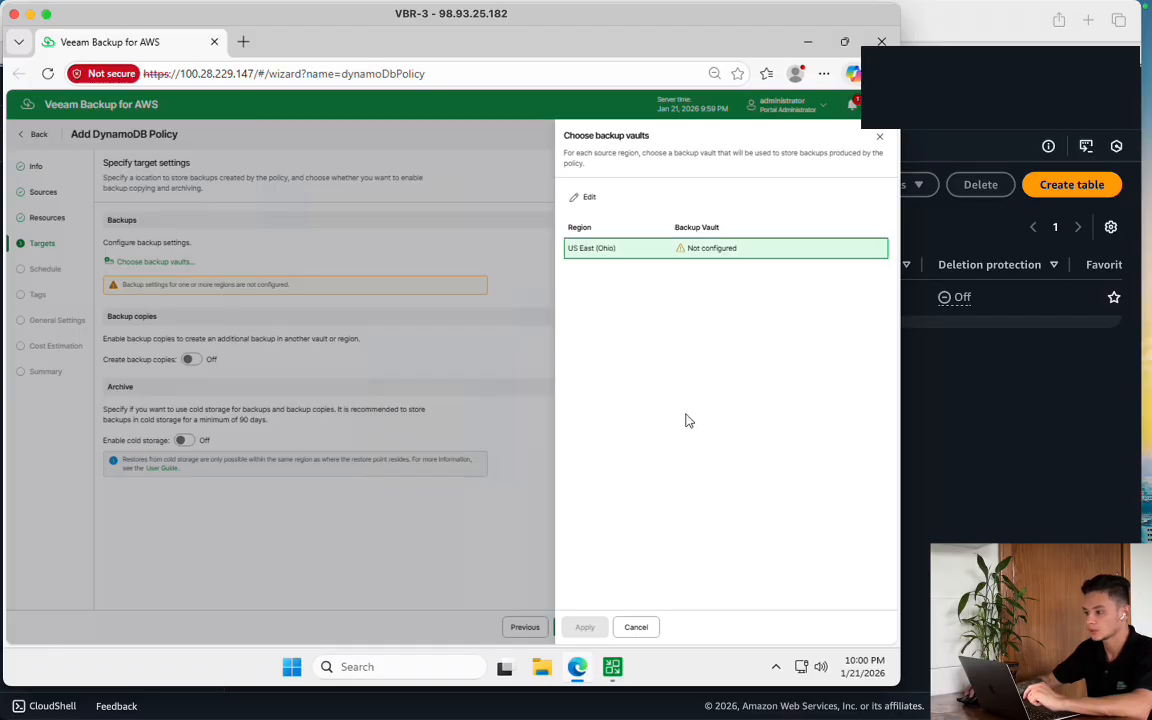
click(586, 197)
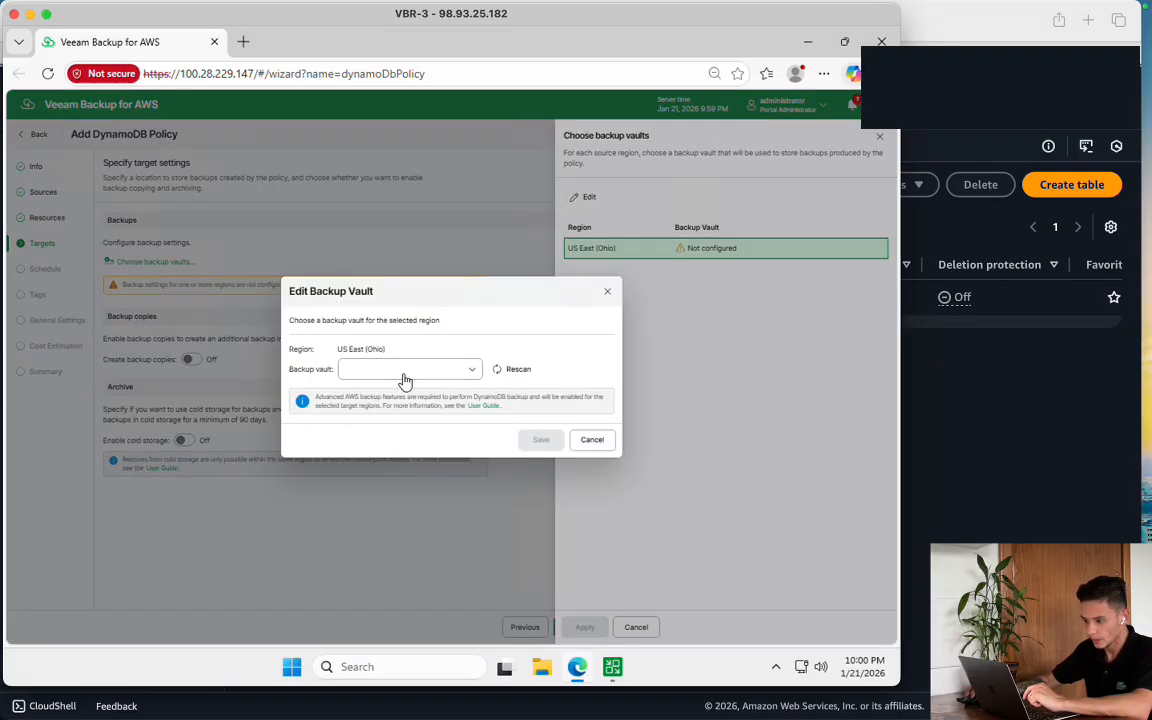
click(405, 381)
click(399, 400)
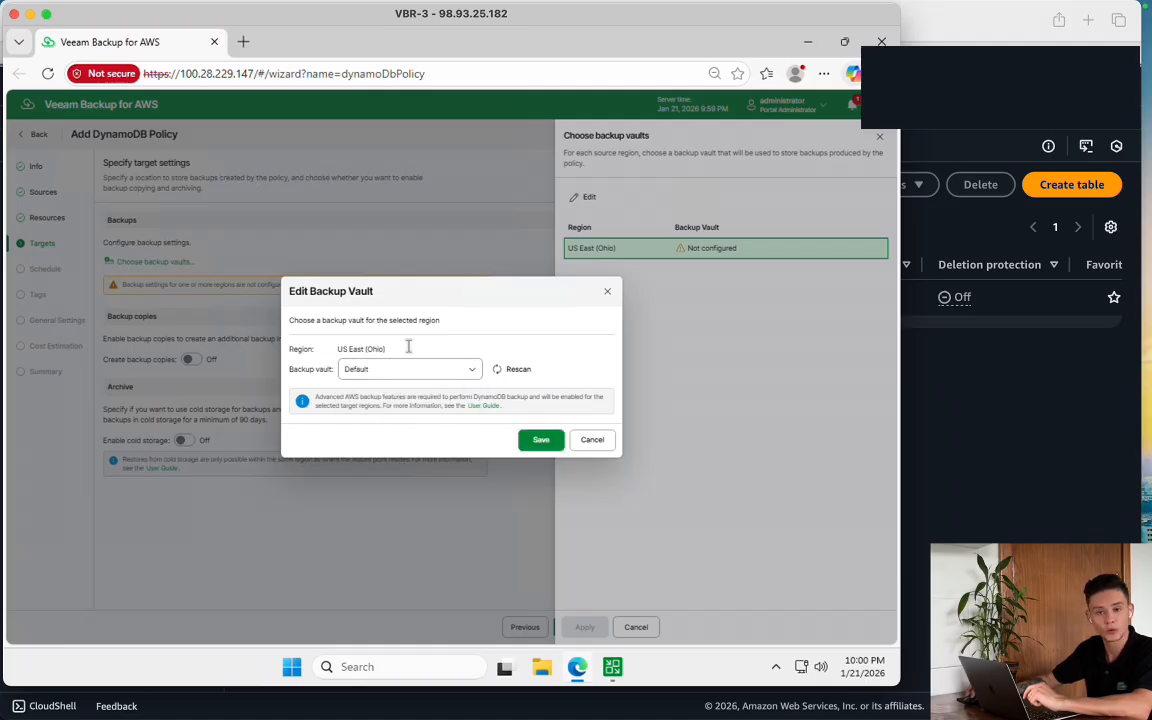
click(541, 440)
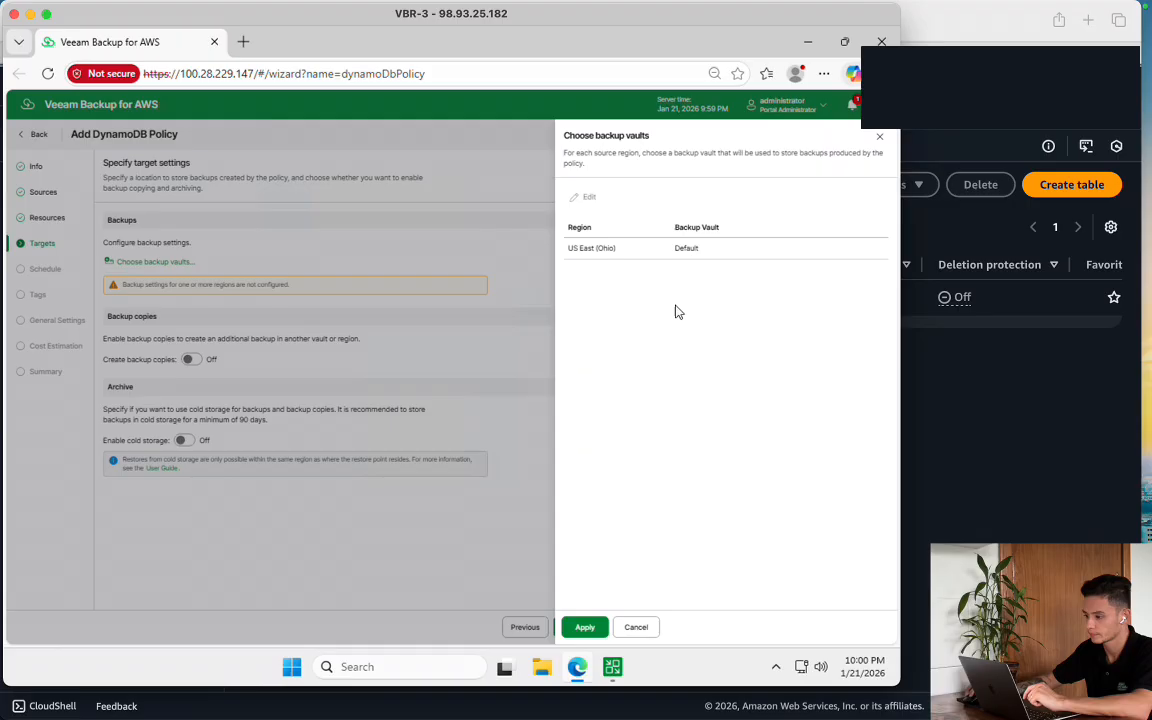
click(586, 627)
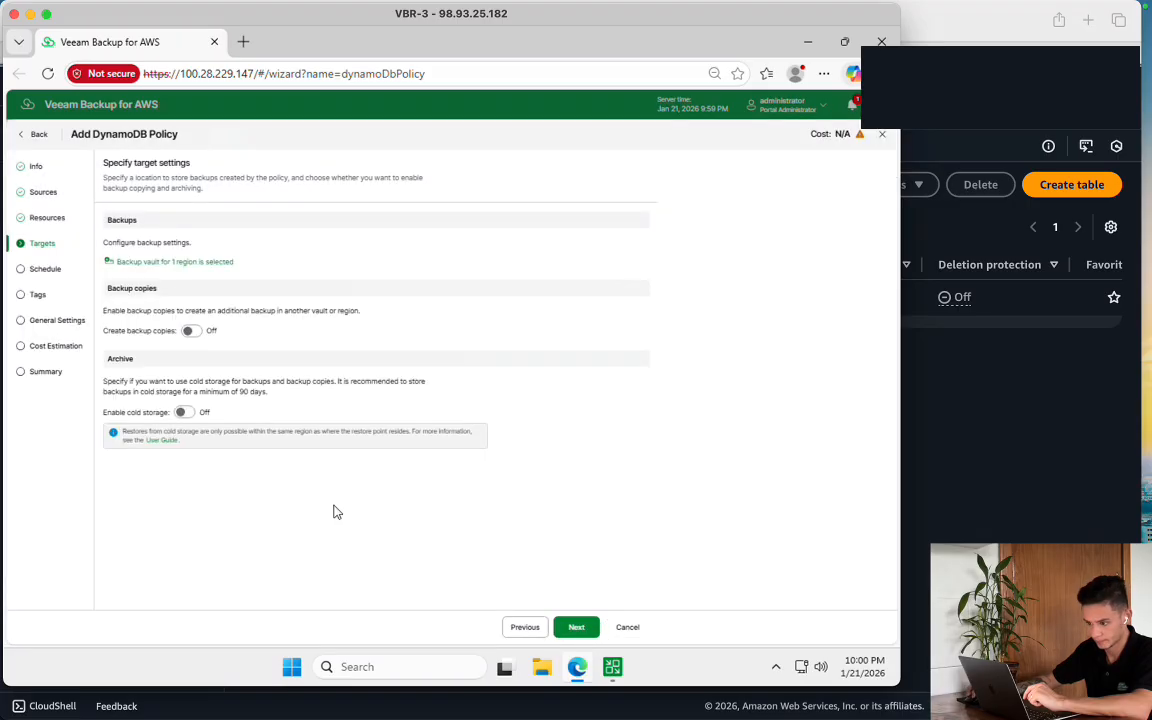
click(203, 338)
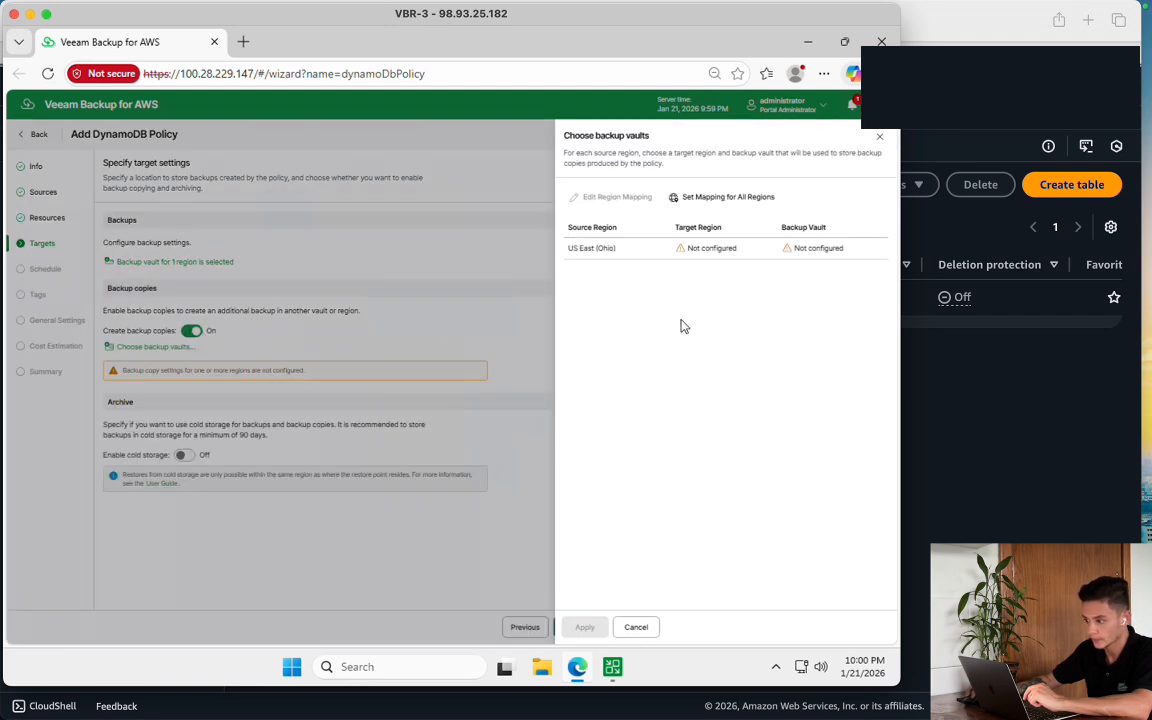
click(751, 253)
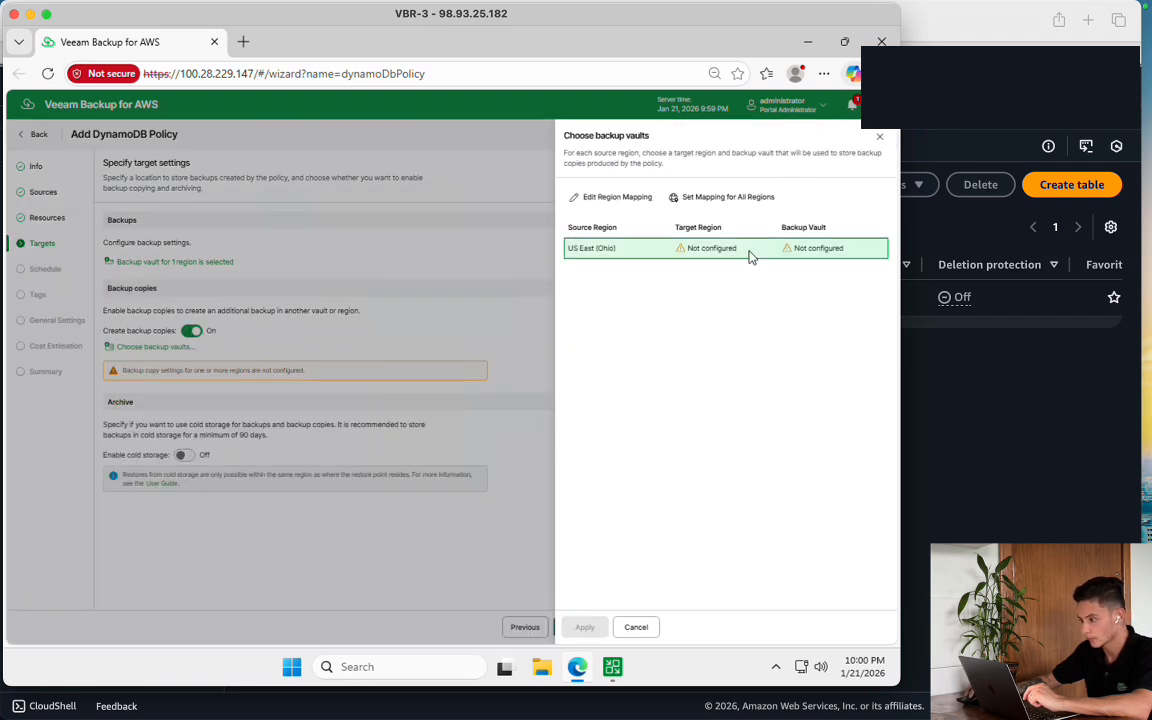
click(612, 197)
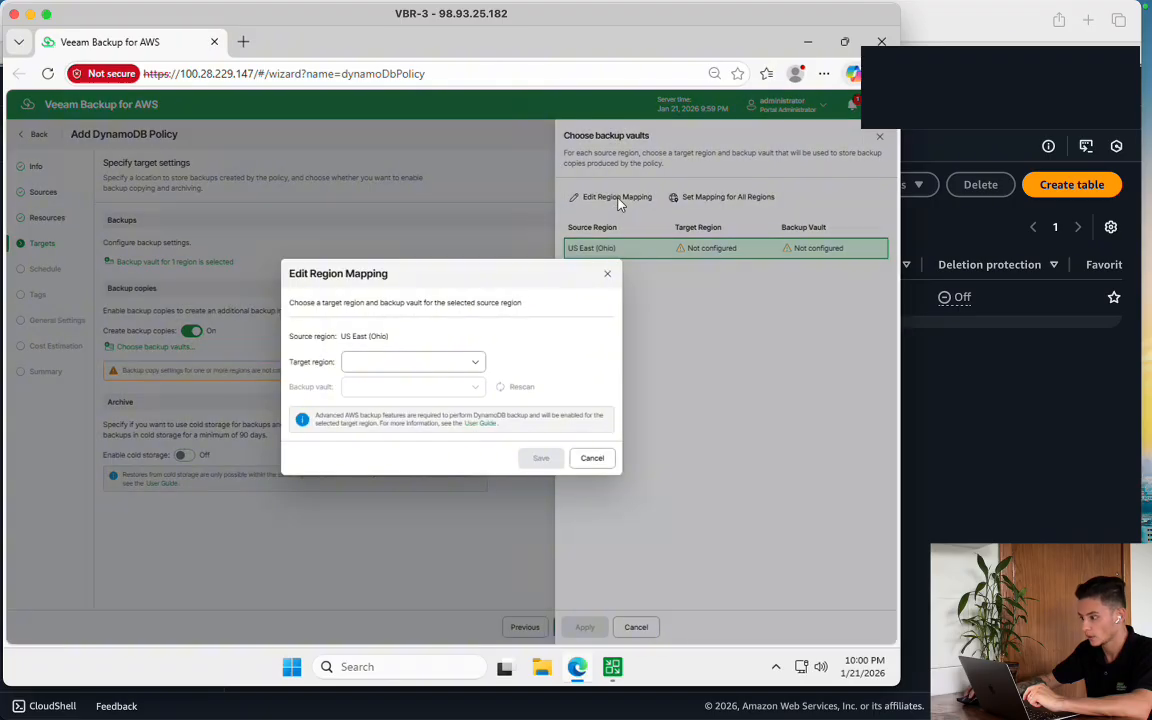
click(419, 362)
scroll(485, 470, down, 5)
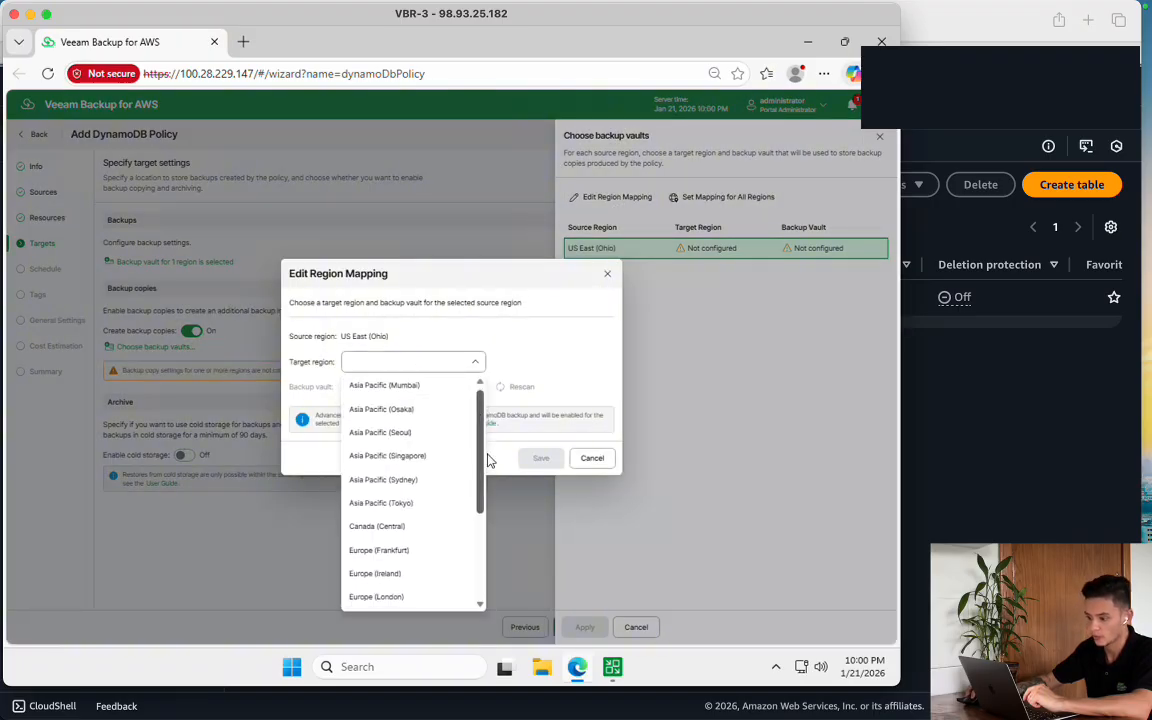
click(592, 458)
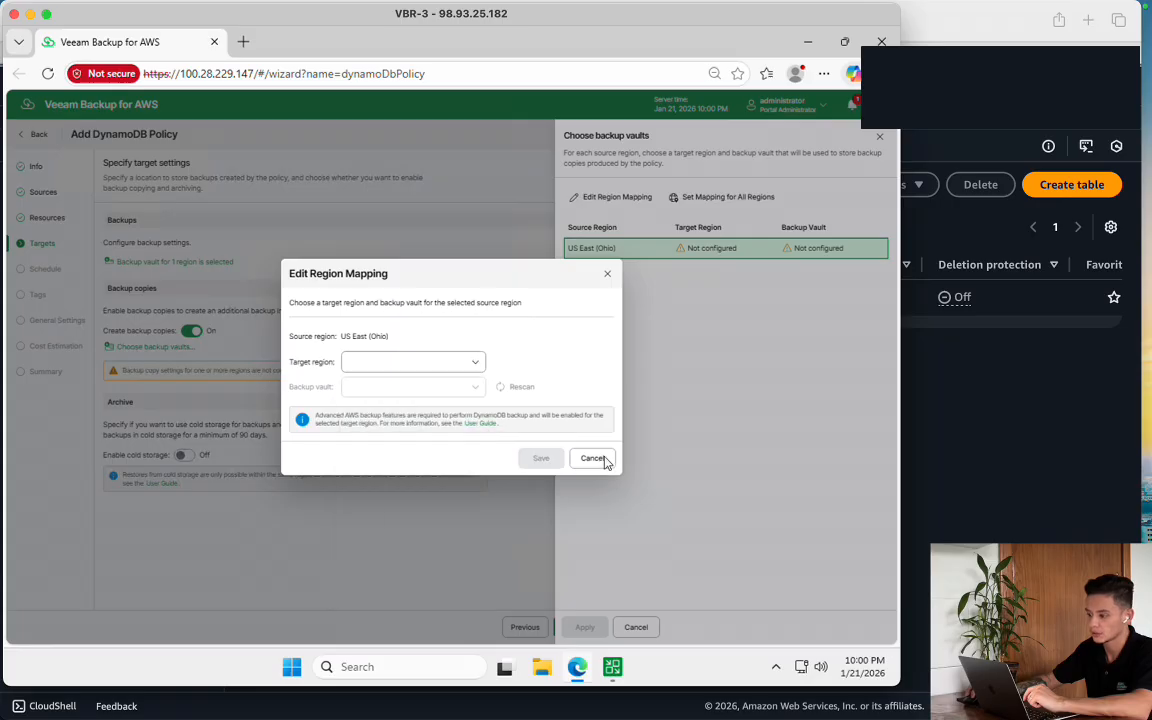
click(592, 458)
click(636, 626)
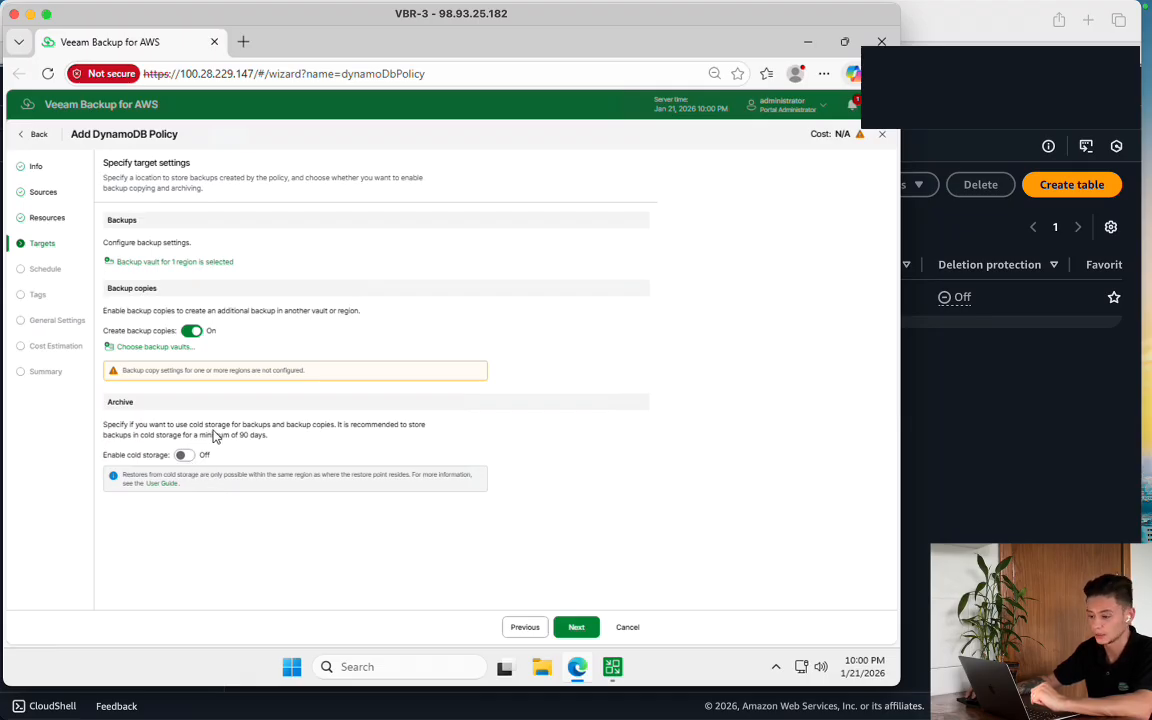
click(576, 630)
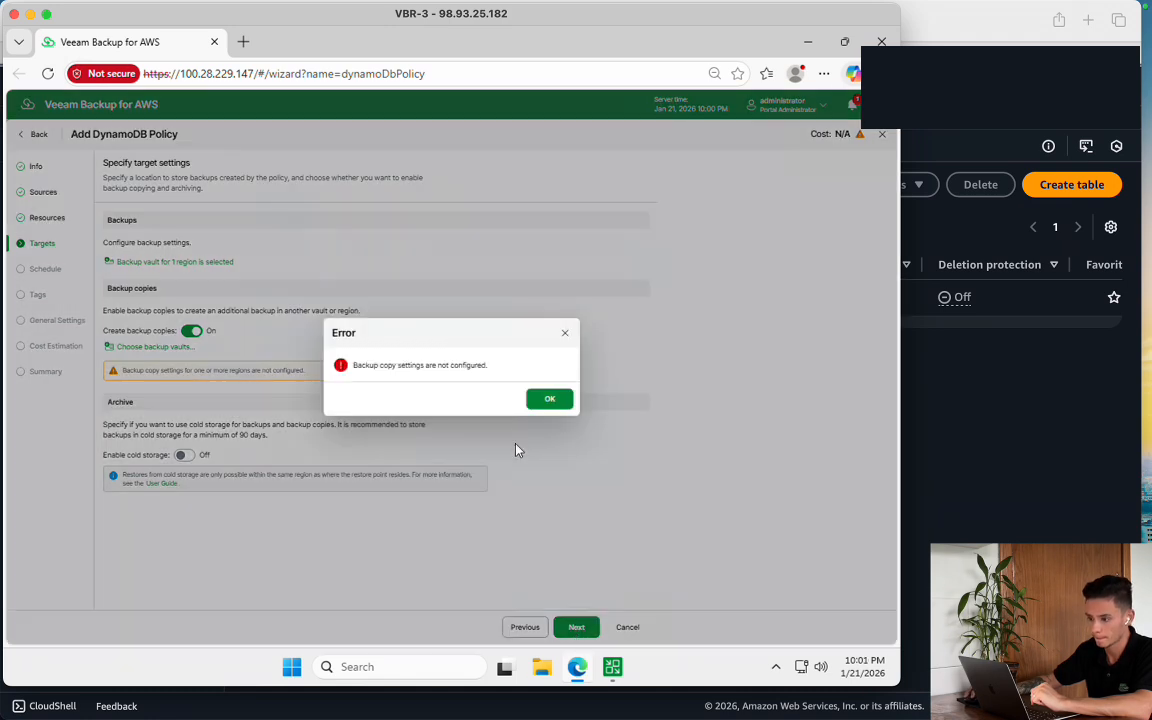
click(548, 400)
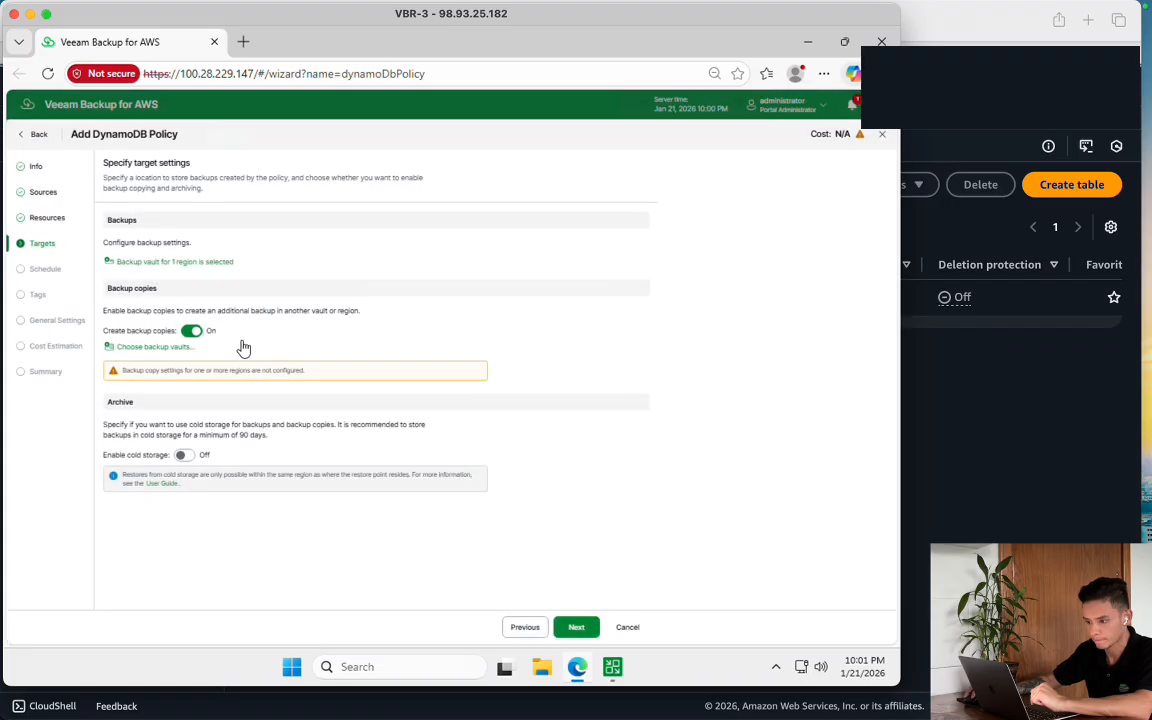
click(189, 333)
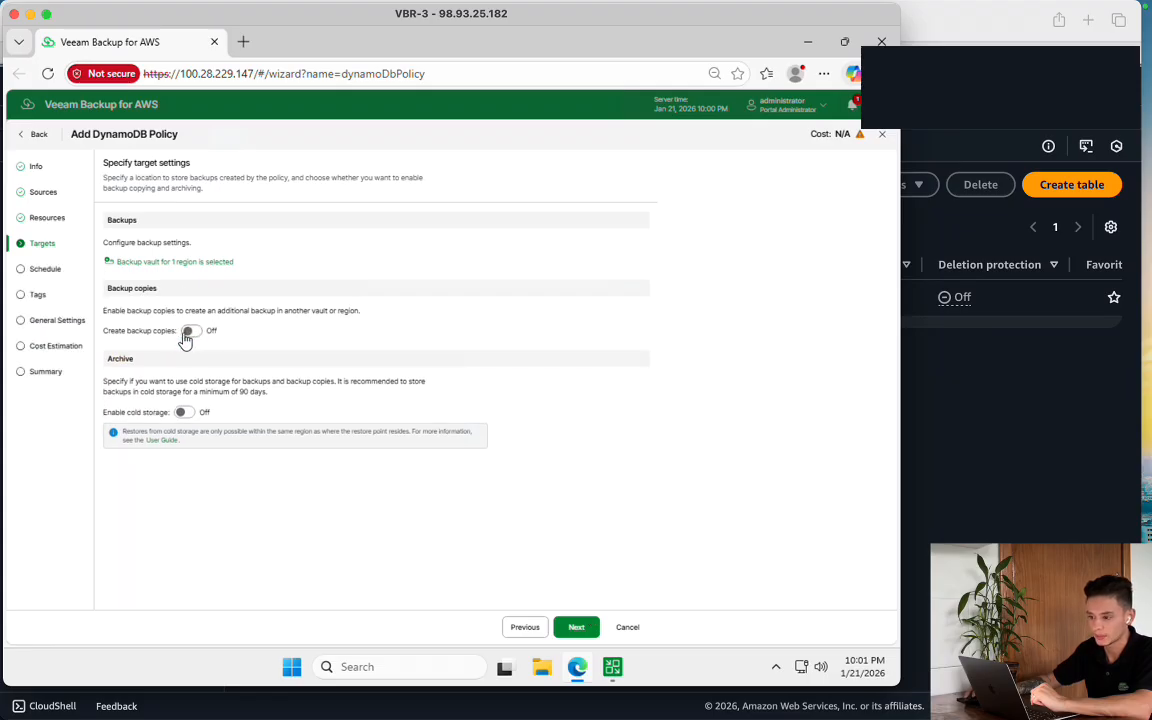
Check which backup vault is assigned to US East (Ohio) in the target settings, leaving the selection as it is
click(211, 265)
click(702, 252)
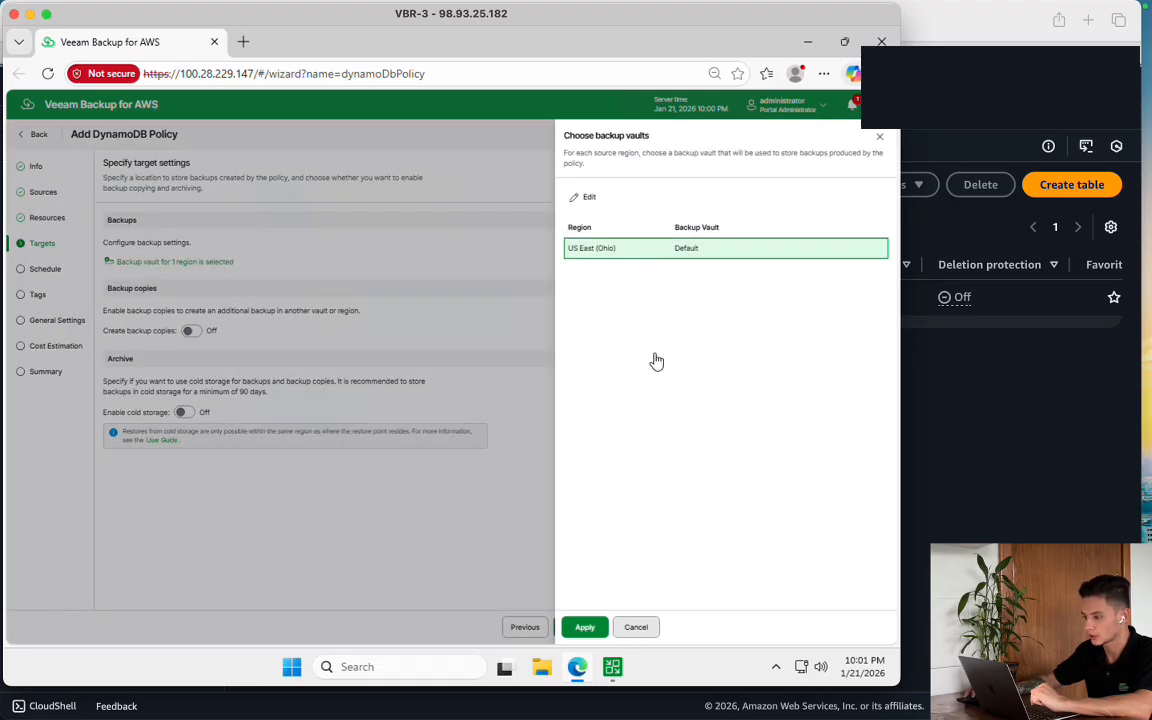
click(636, 627)
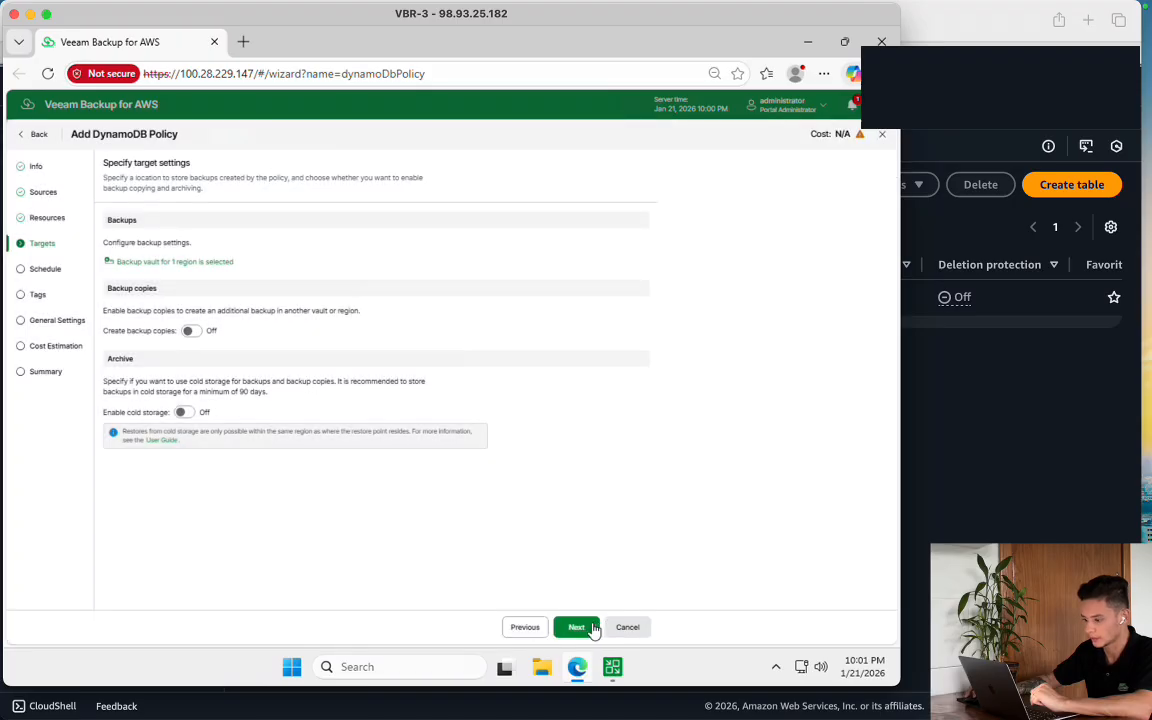
Create a daily schedule with backups at 12, 2, 4, 6 and 8 AM every day, kept for 14 days
click(576, 627)
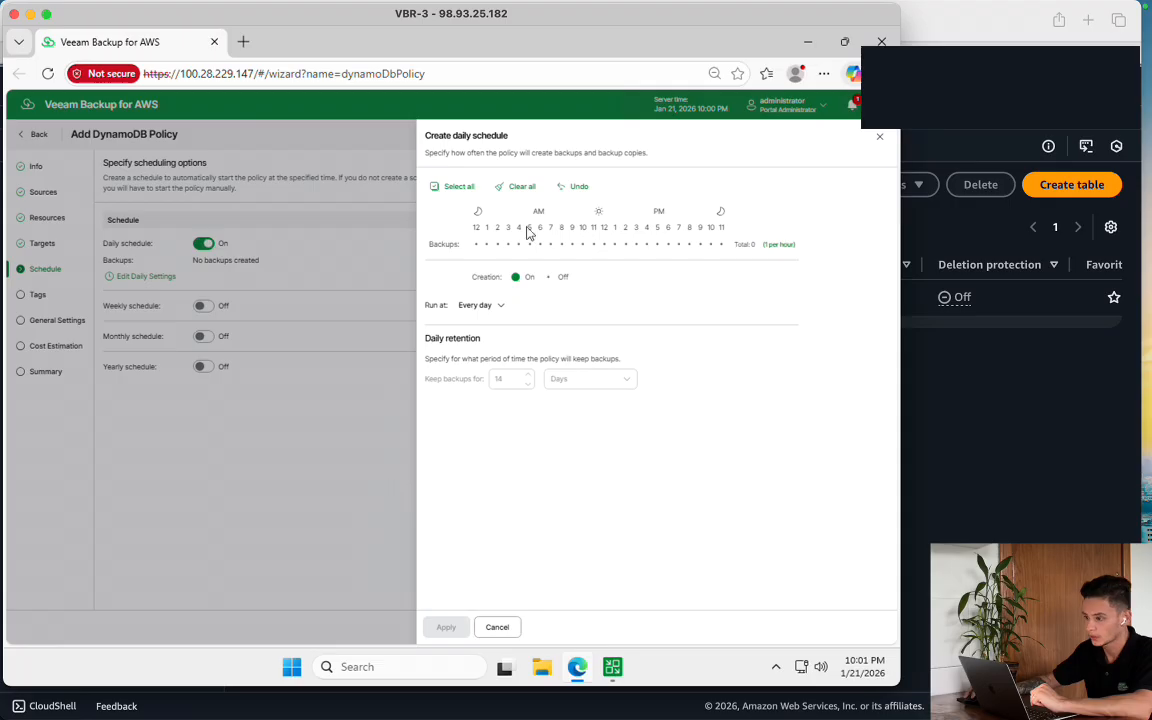
click(497, 244)
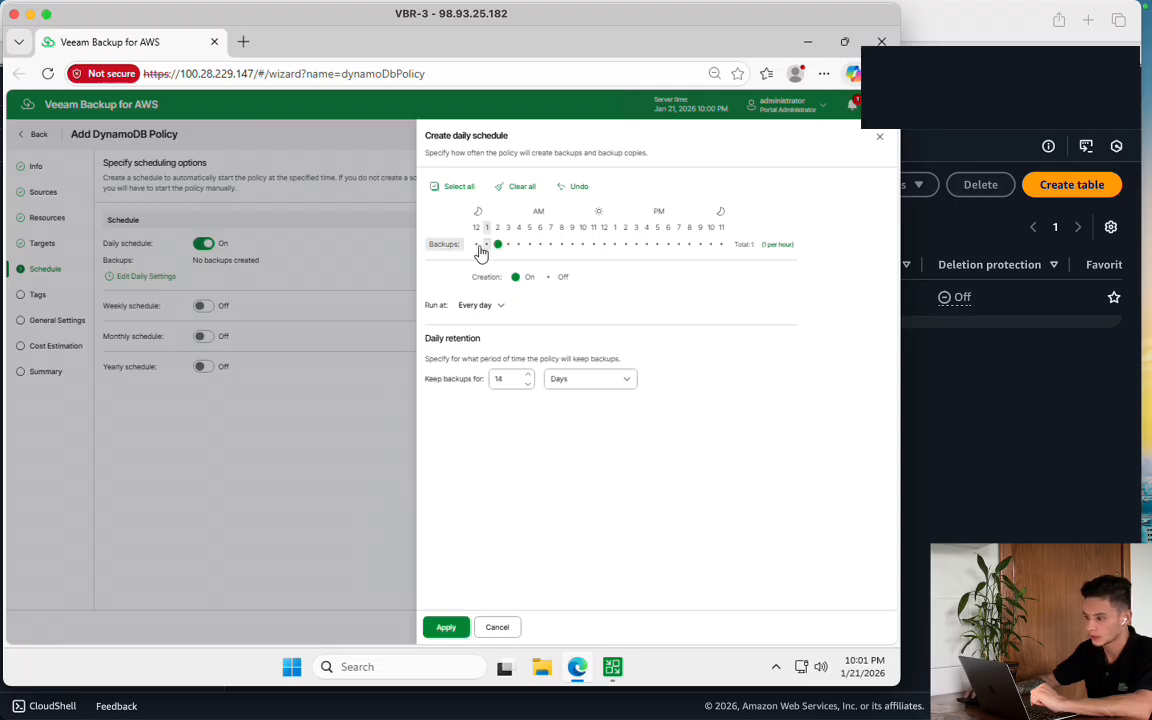
click(476, 244)
click(518, 244)
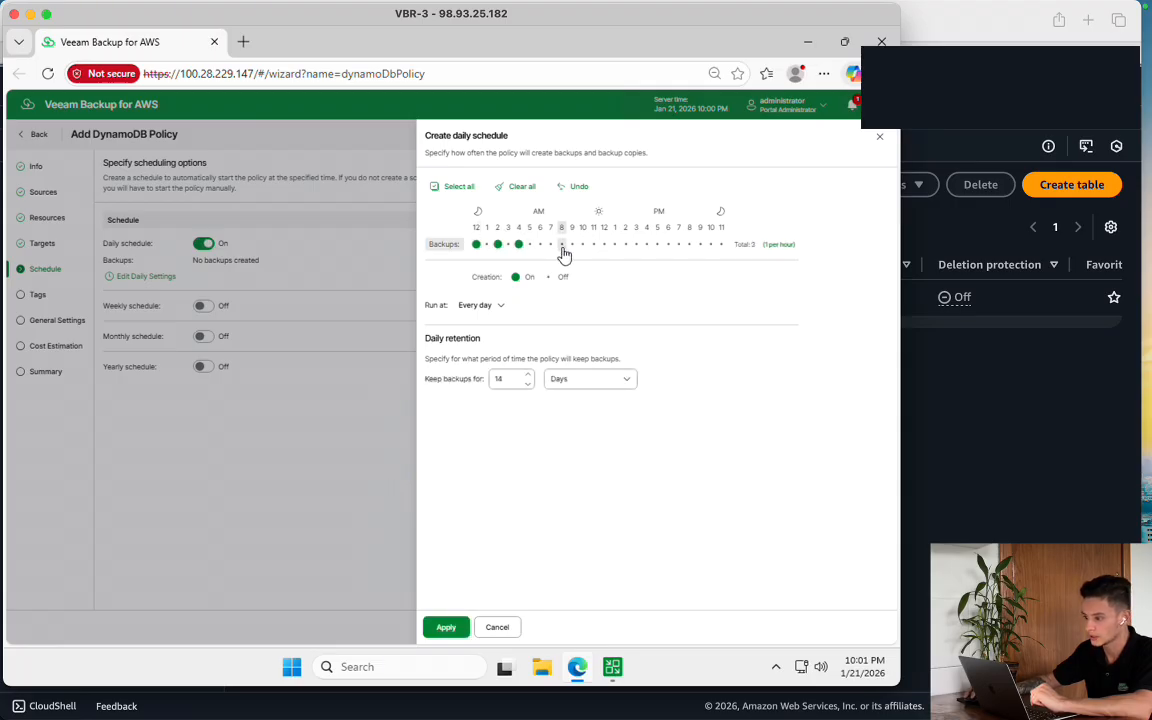
click(562, 246)
click(540, 245)
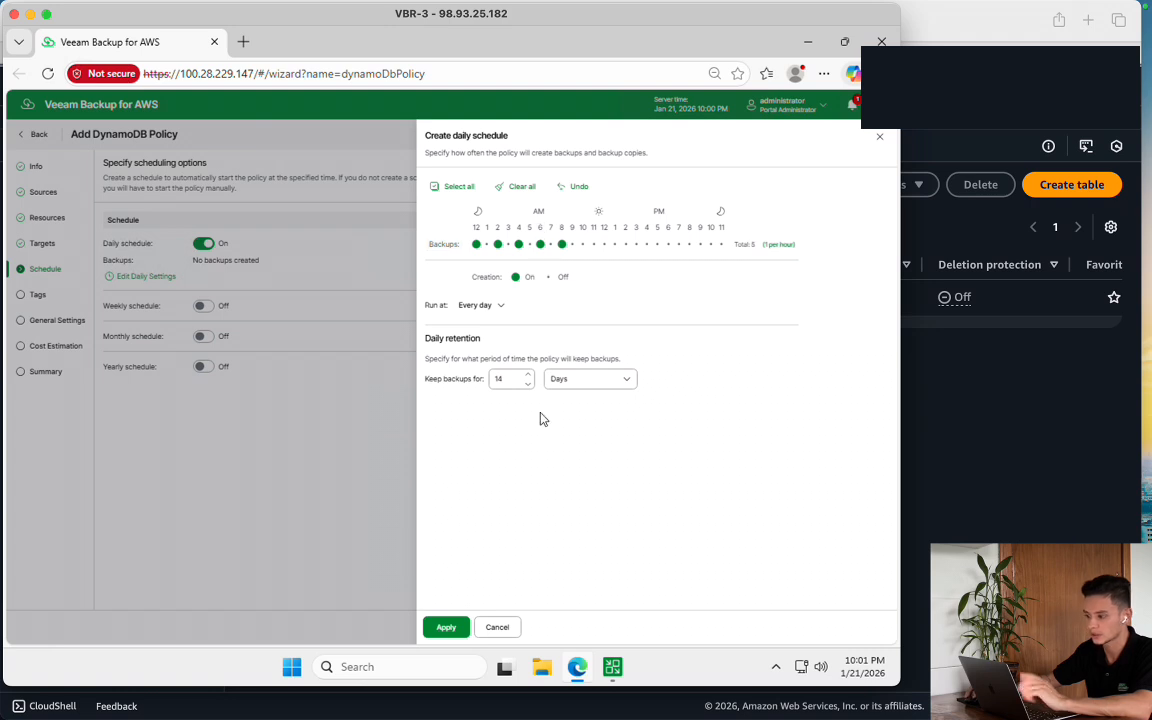
click(448, 629)
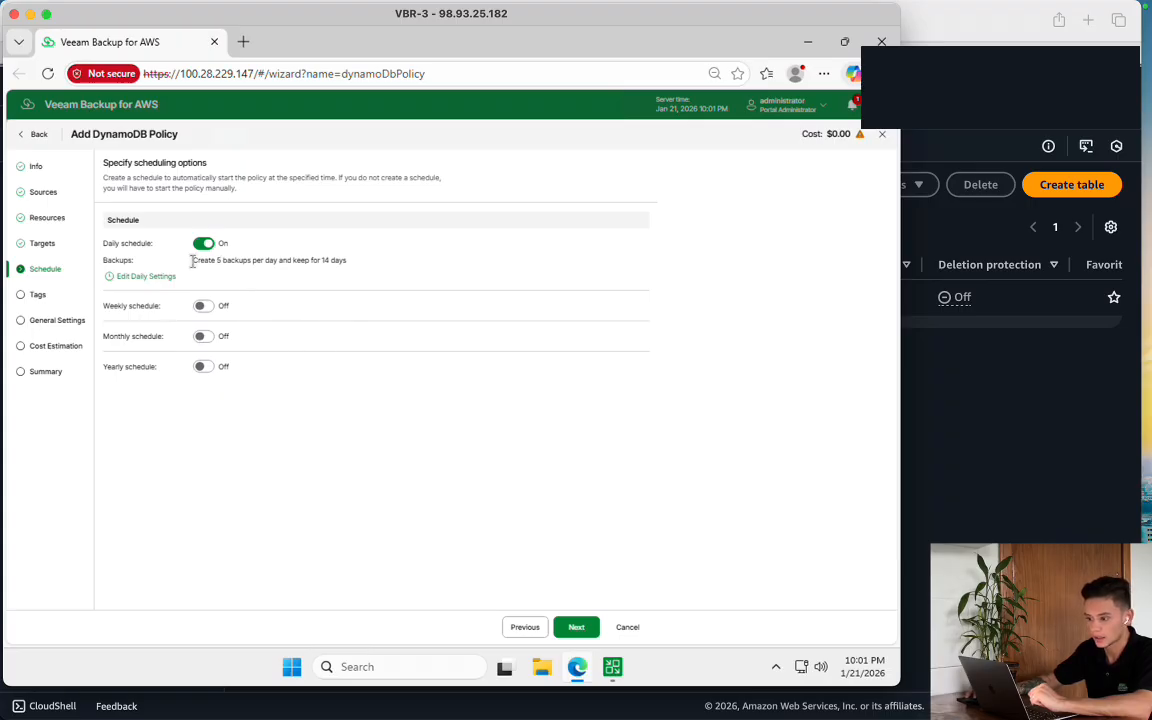
drag(193, 262, 368, 265)
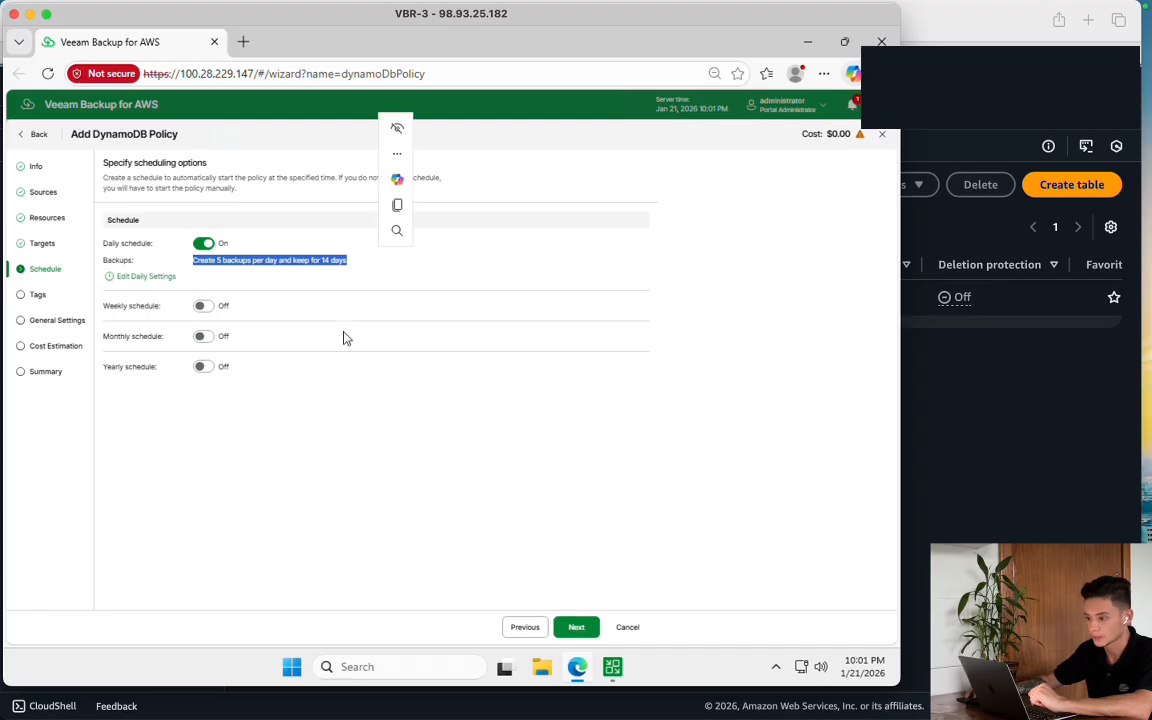
Enable copying tags from source tables and proceed to the cost estimation with the default retry settings
click(592, 631)
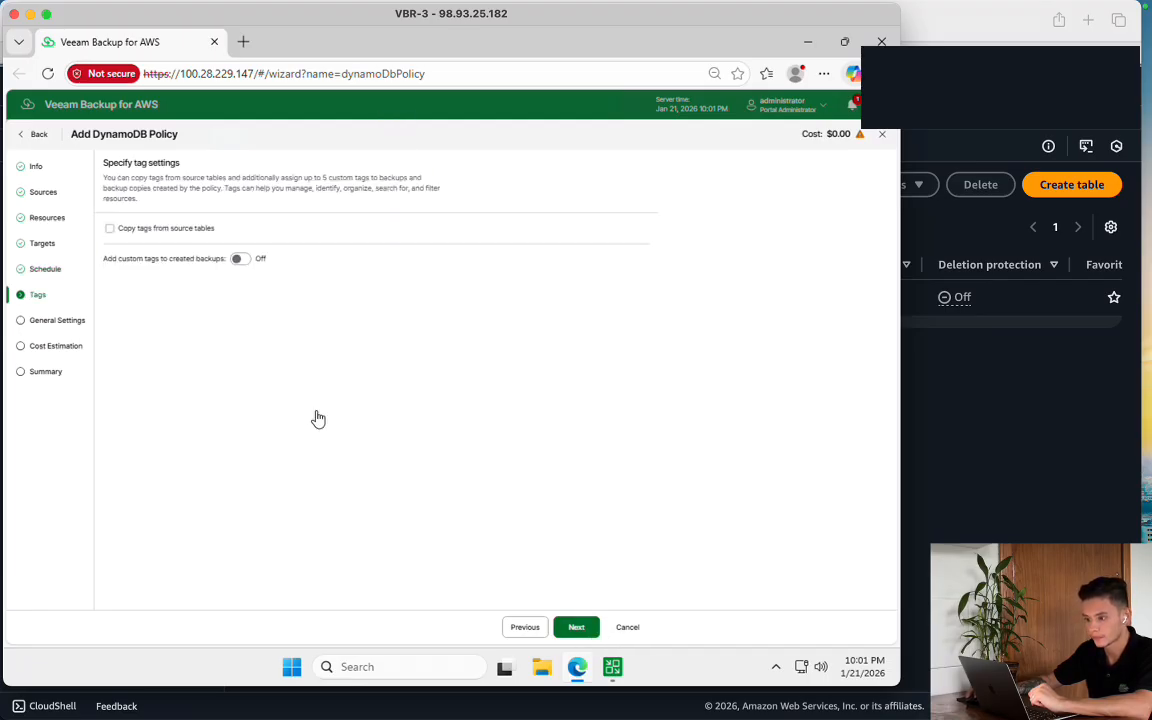
click(196, 231)
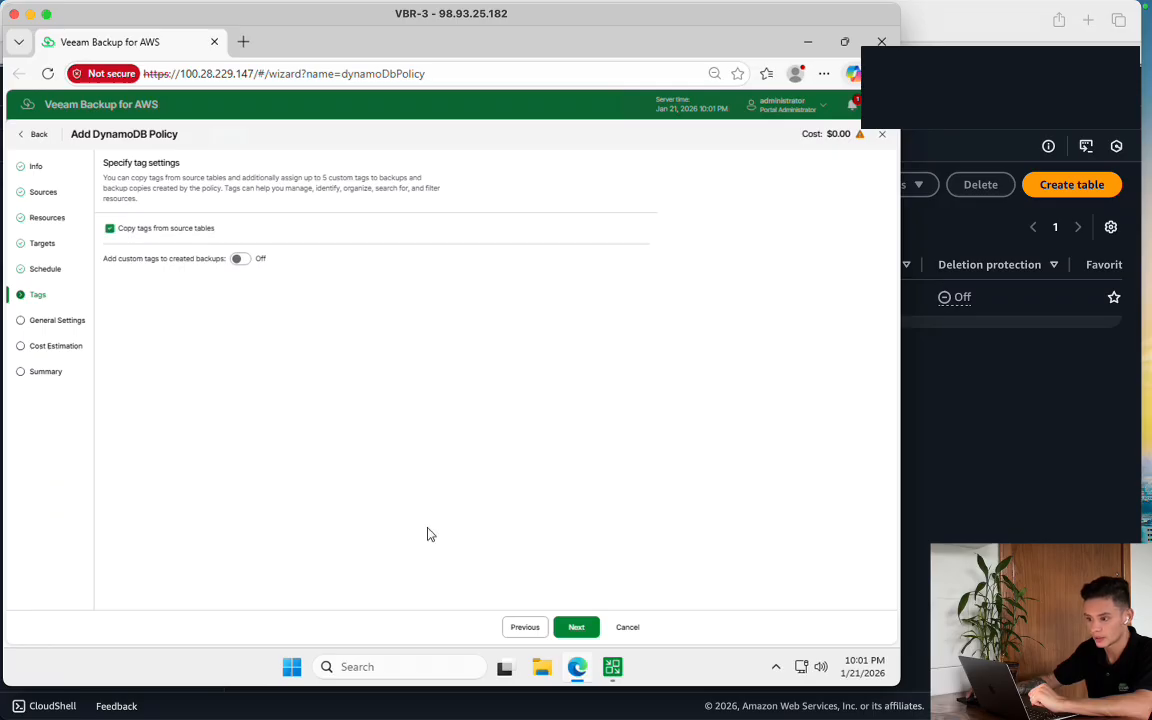
click(580, 630)
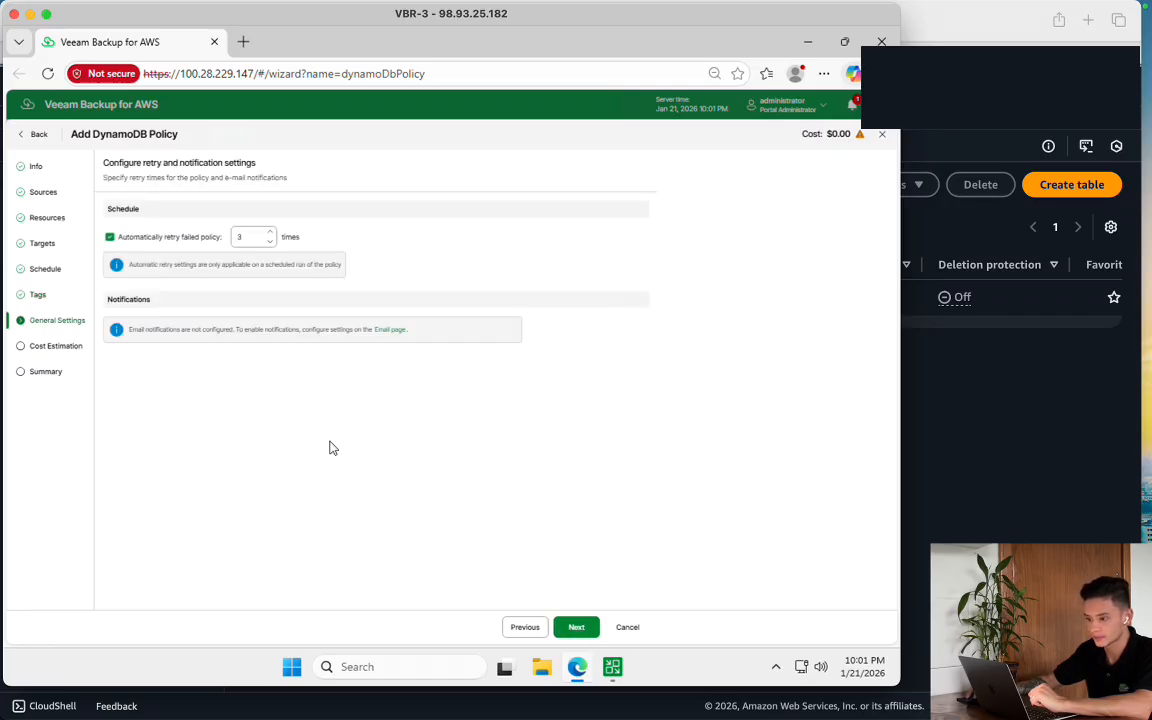
click(583, 628)
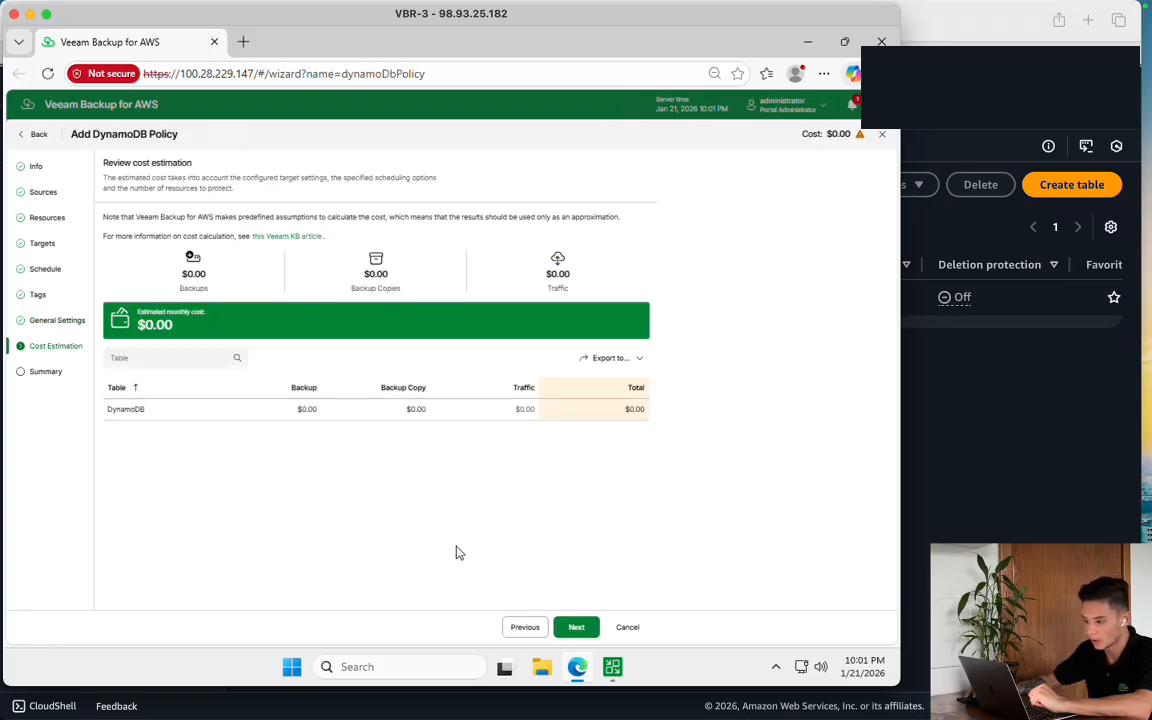
Return to the policy's target settings and turn on the creation of backup copies
click(525, 627)
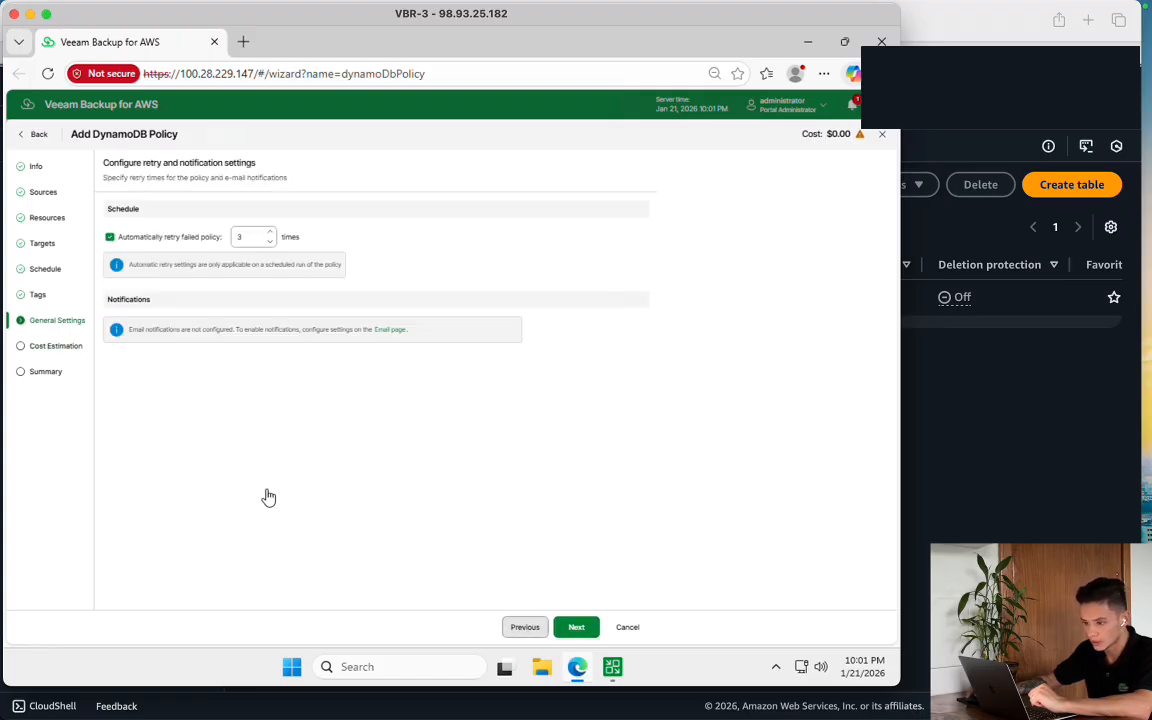
click(526, 628)
click(527, 627)
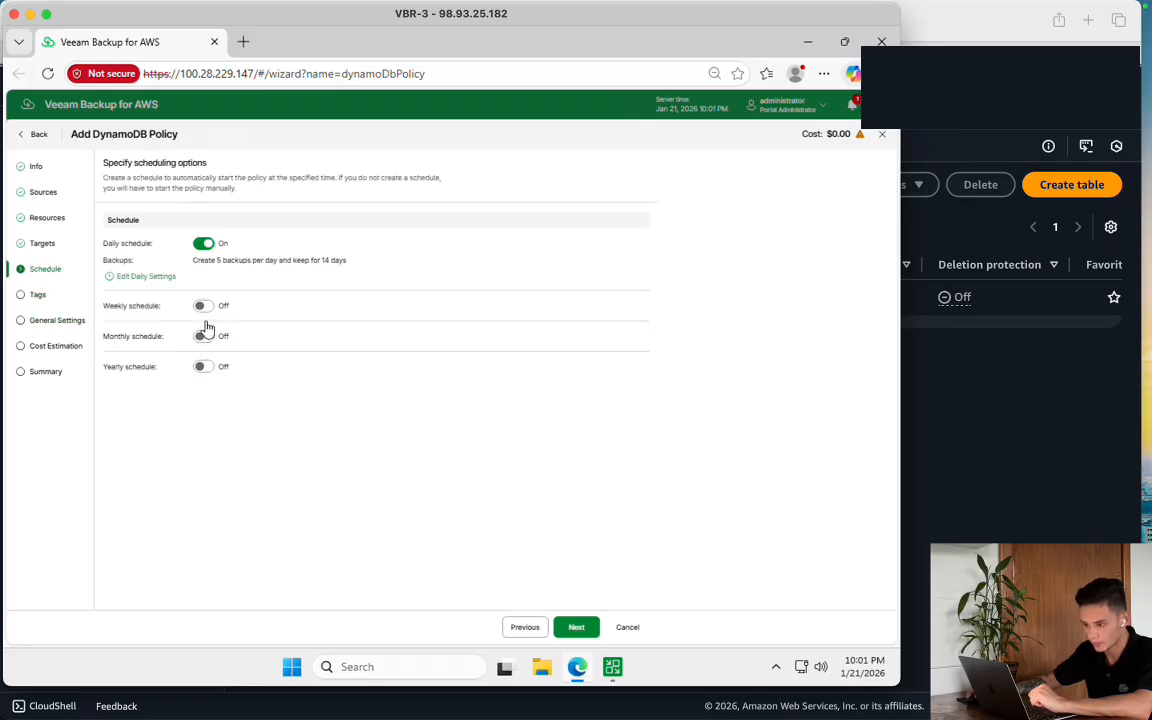
click(525, 628)
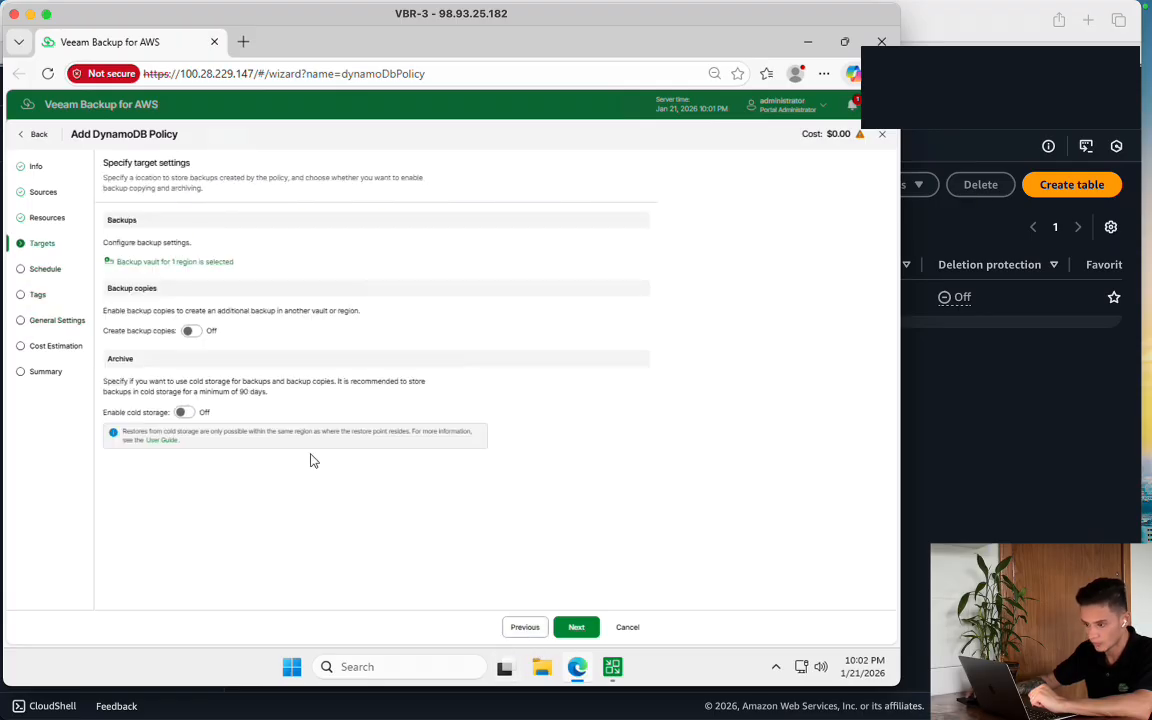
click(192, 332)
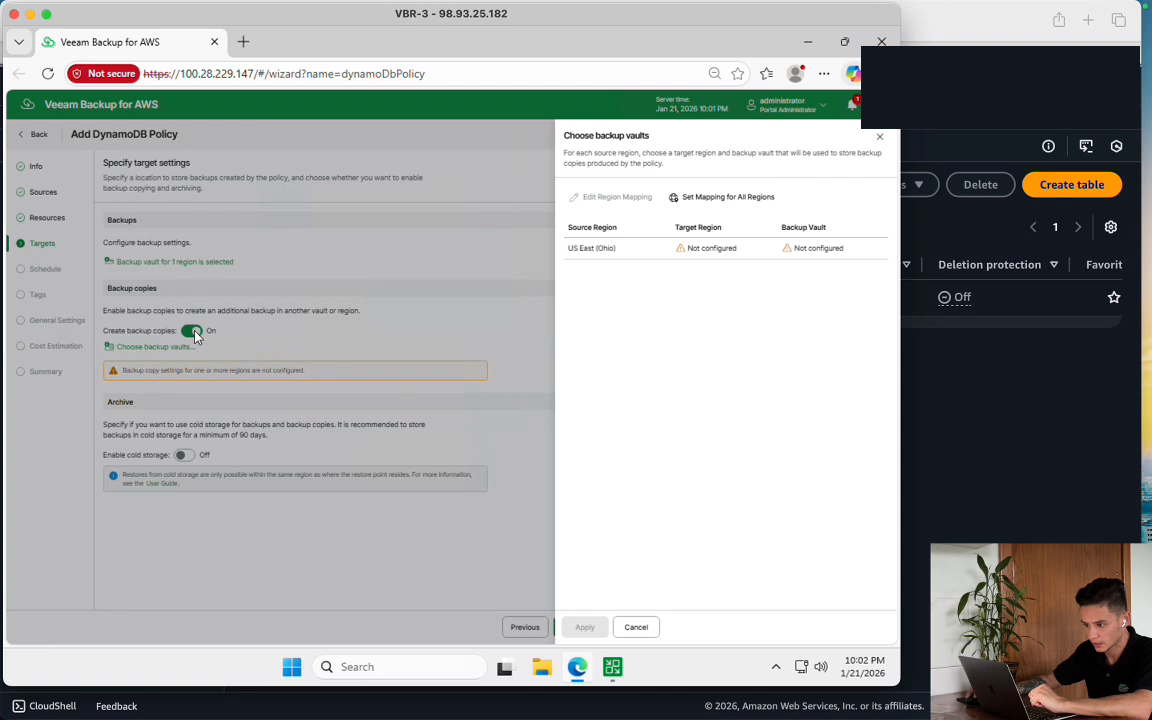
Map backup copies from US East (Ohio) to the Default backup vault in US East (N. Virginia) and apply the mapping
click(777, 246)
click(612, 199)
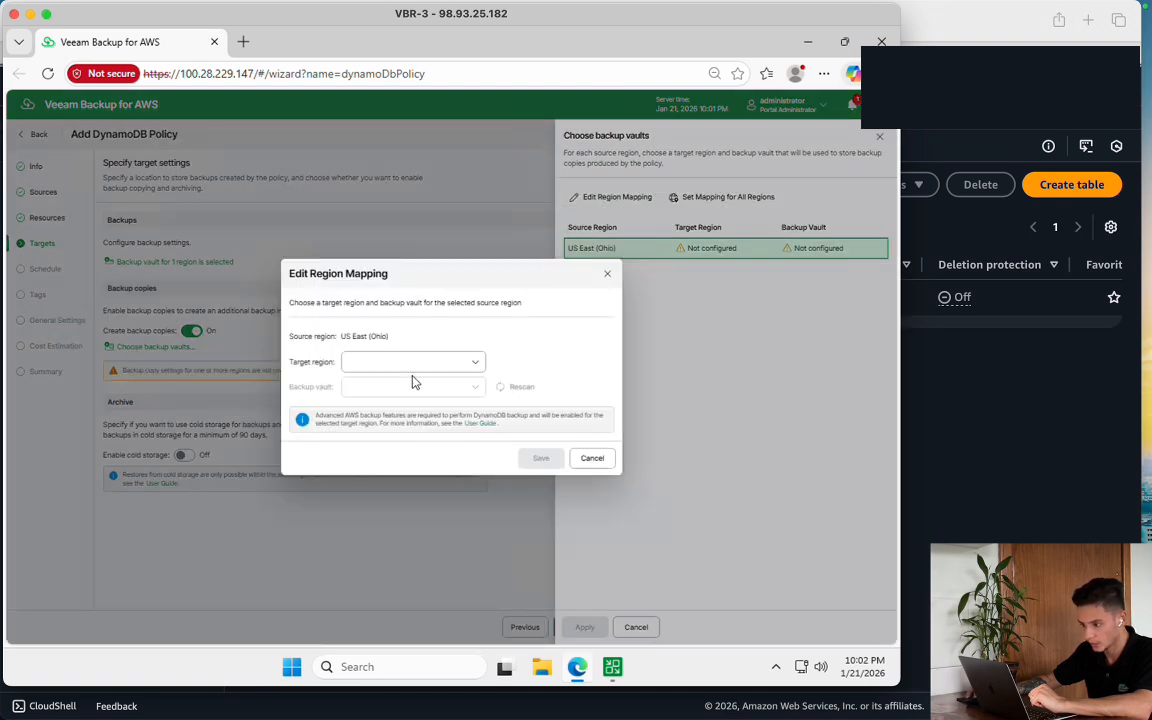
click(426, 371)
scroll(437, 490, down, 5)
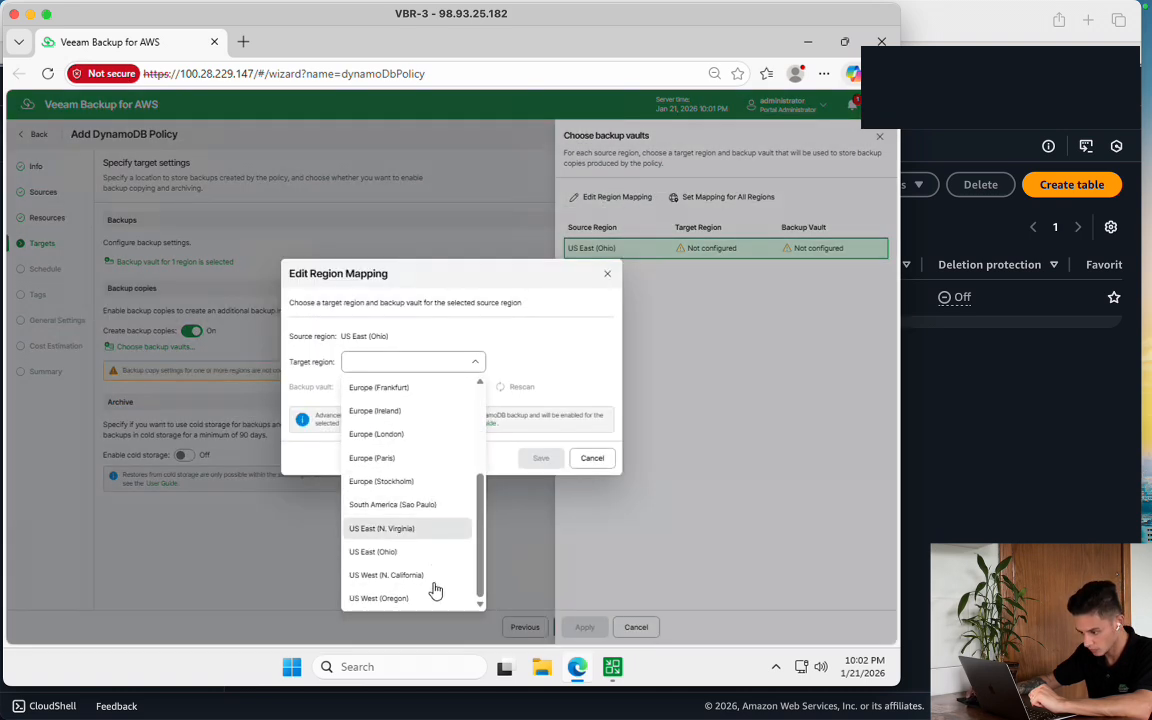
click(430, 529)
click(455, 387)
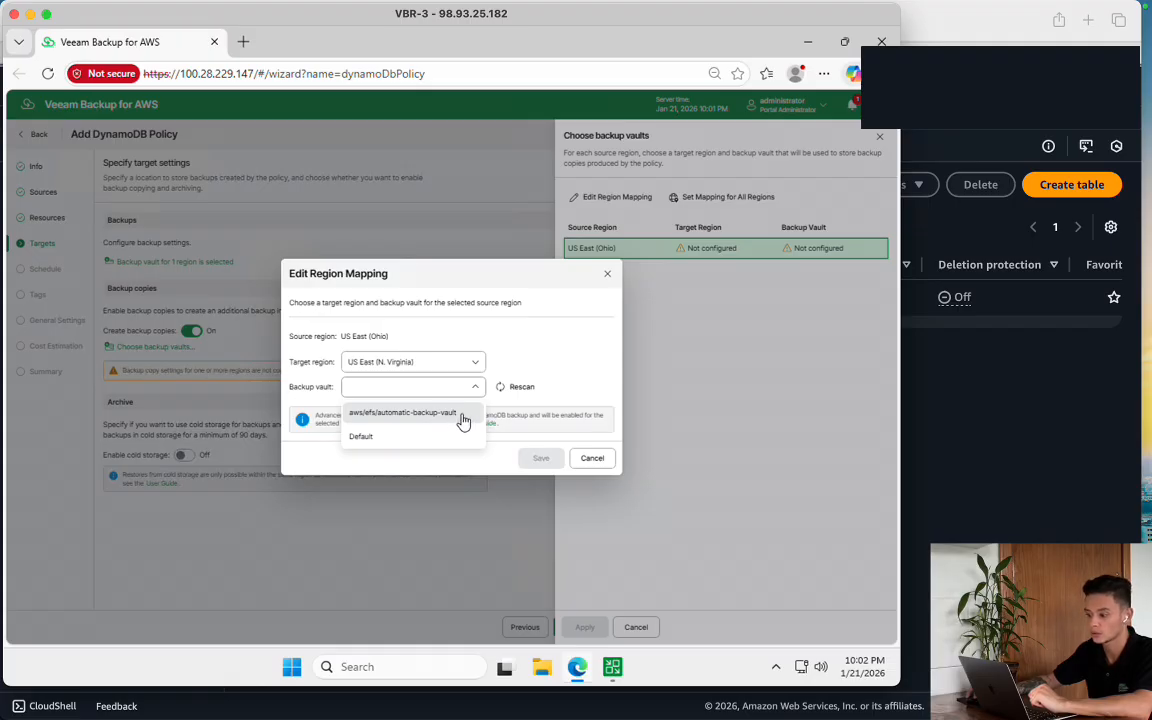
click(369, 443)
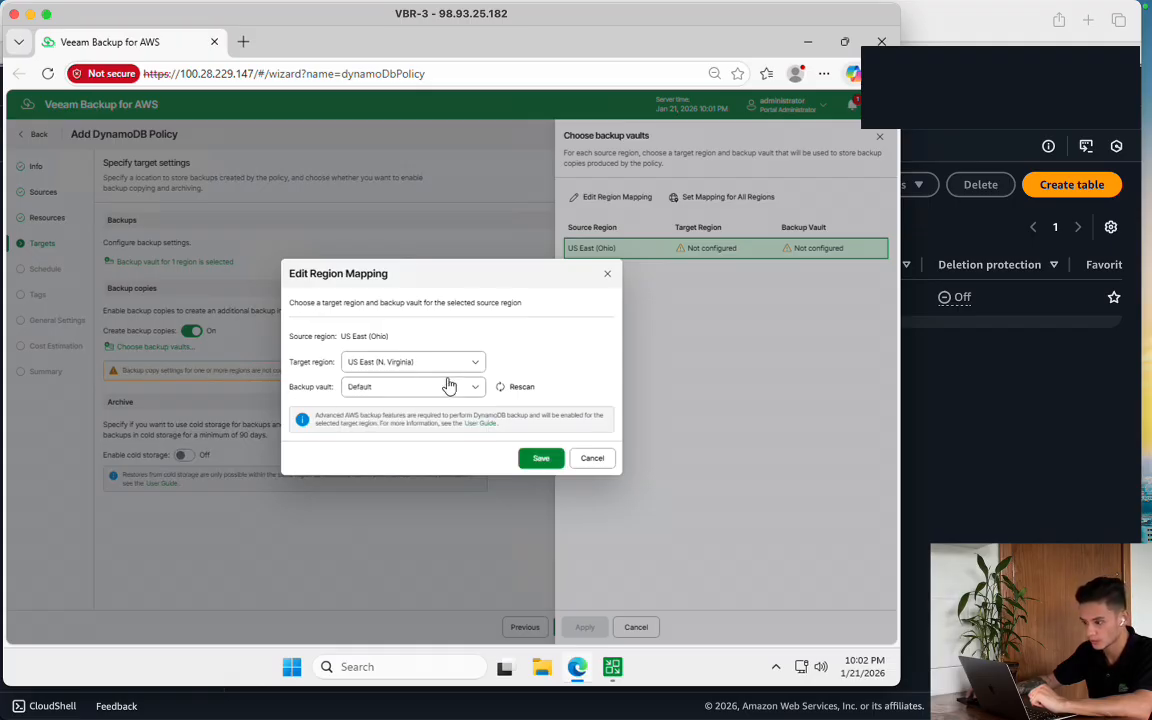
click(540, 458)
click(585, 627)
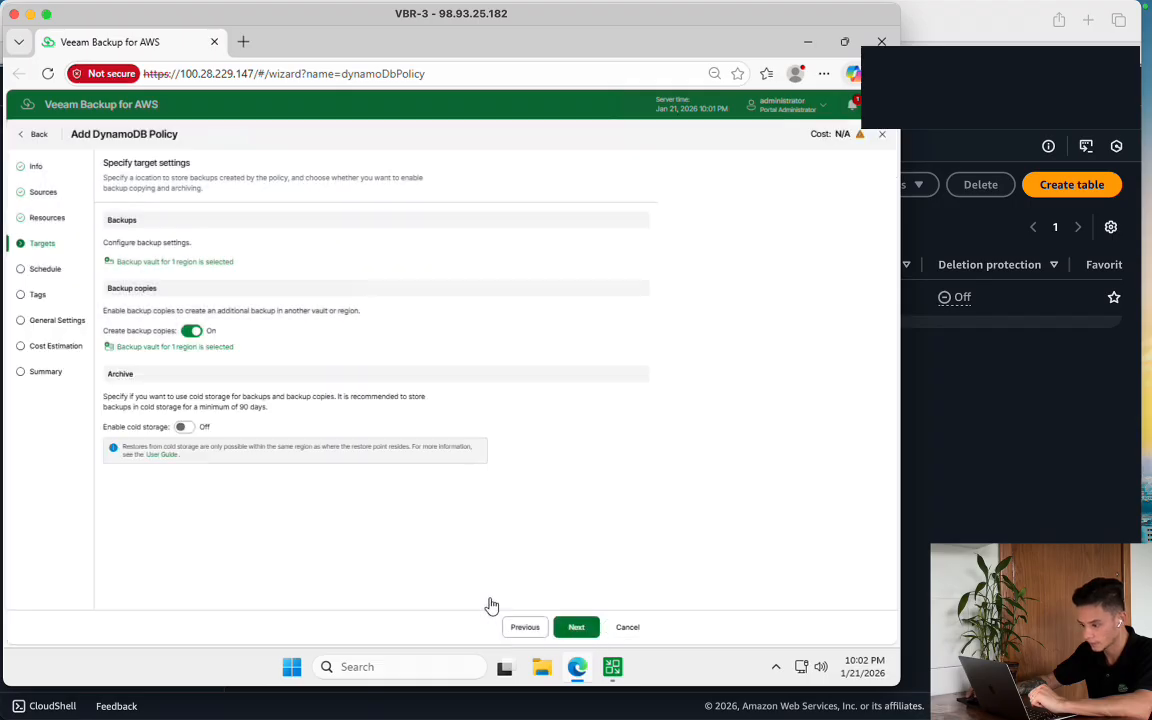
Proceed through the remaining wizard pages with their settings kept and review the policy's configuration summary
click(575, 627)
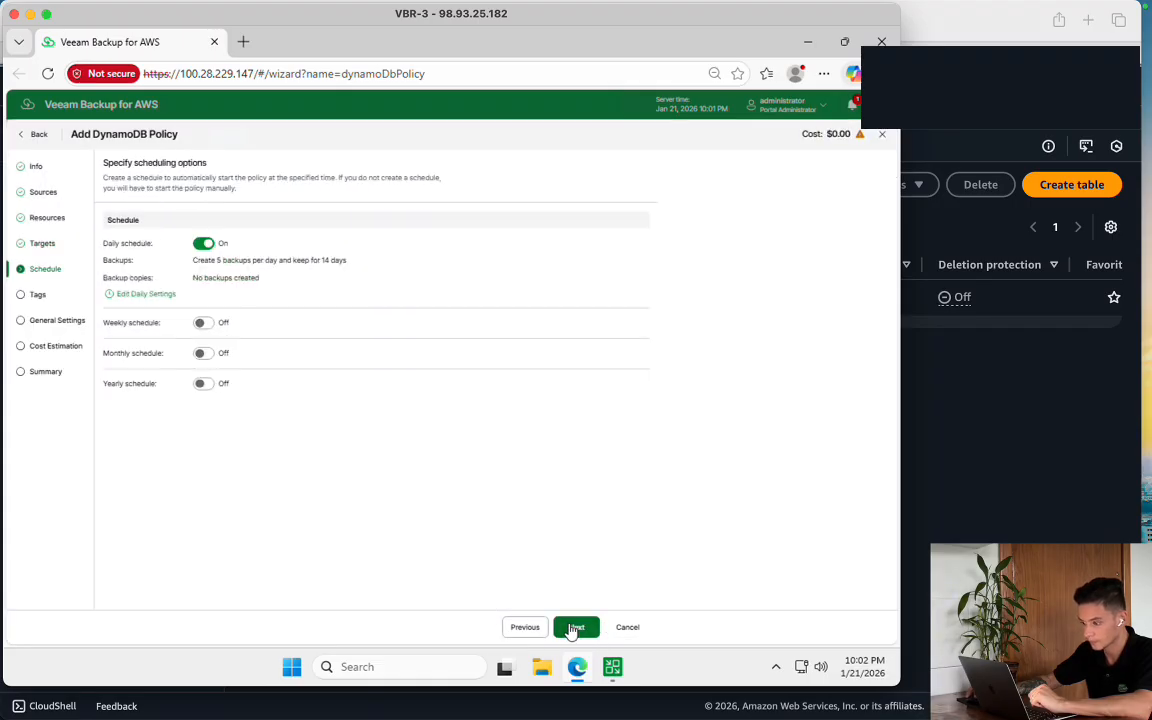
click(575, 627)
click(575, 627)
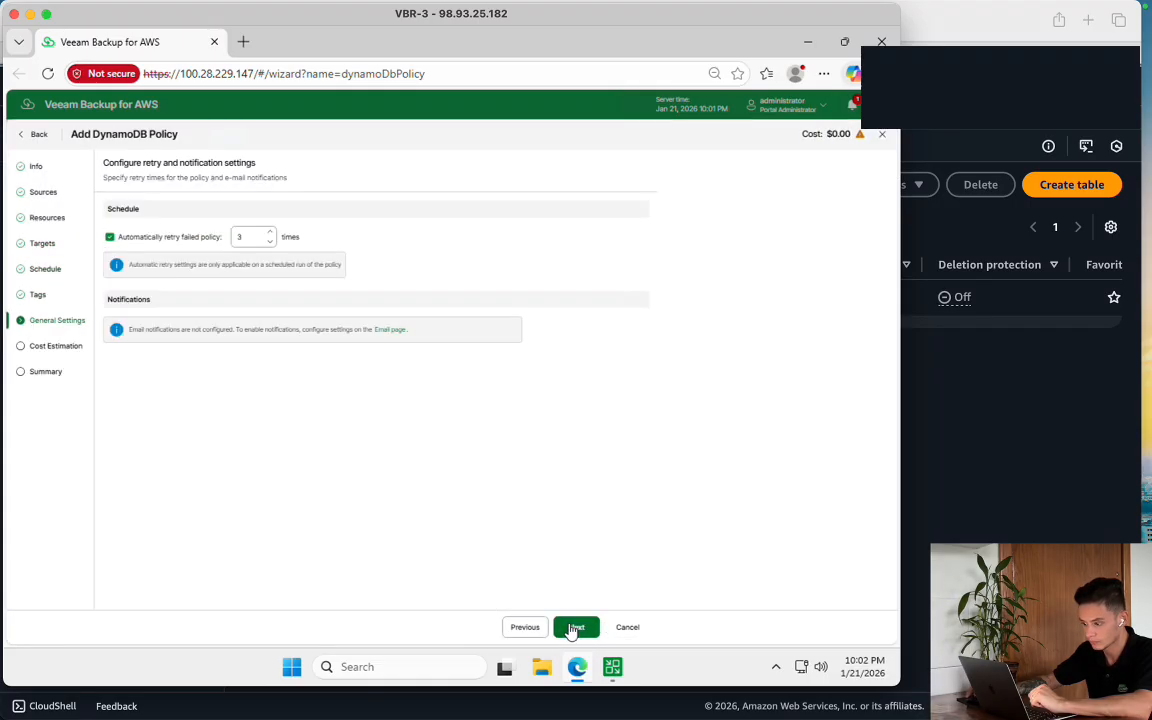
click(575, 627)
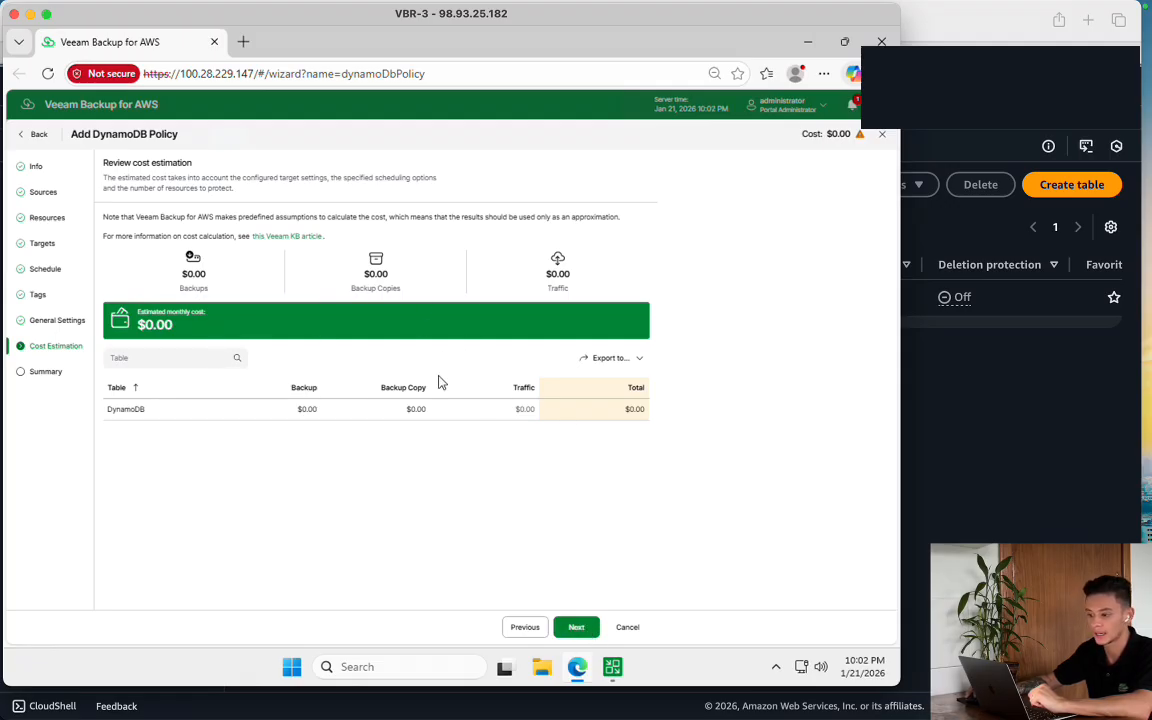
click(579, 626)
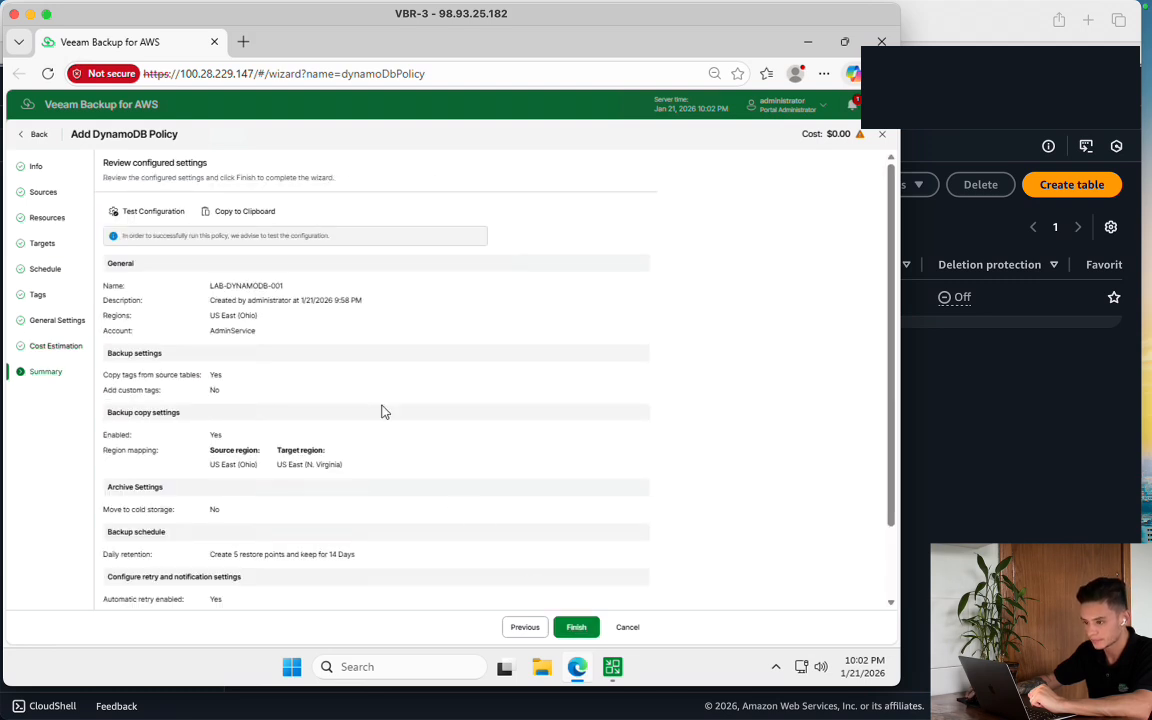
scroll(379, 411, down, 2)
scroll(379, 411, up, 2)
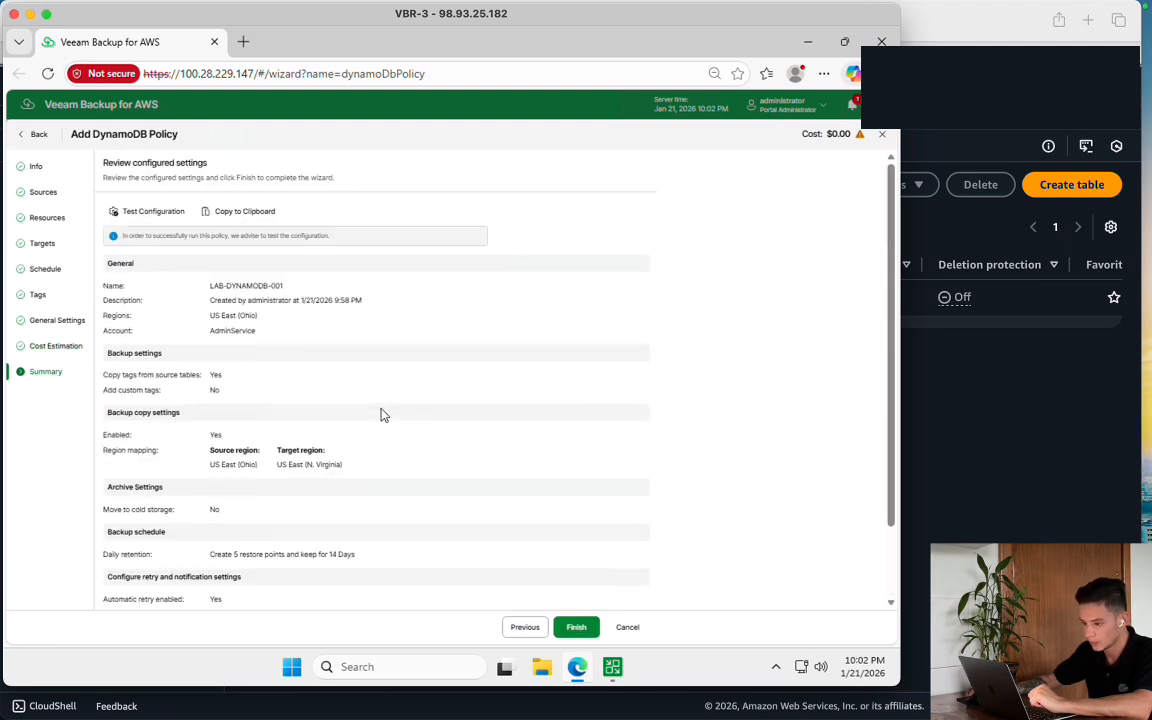
Test the policy's configuration, close the test results, and finish creating the LAB-DYNAMODB-001 policy
click(160, 212)
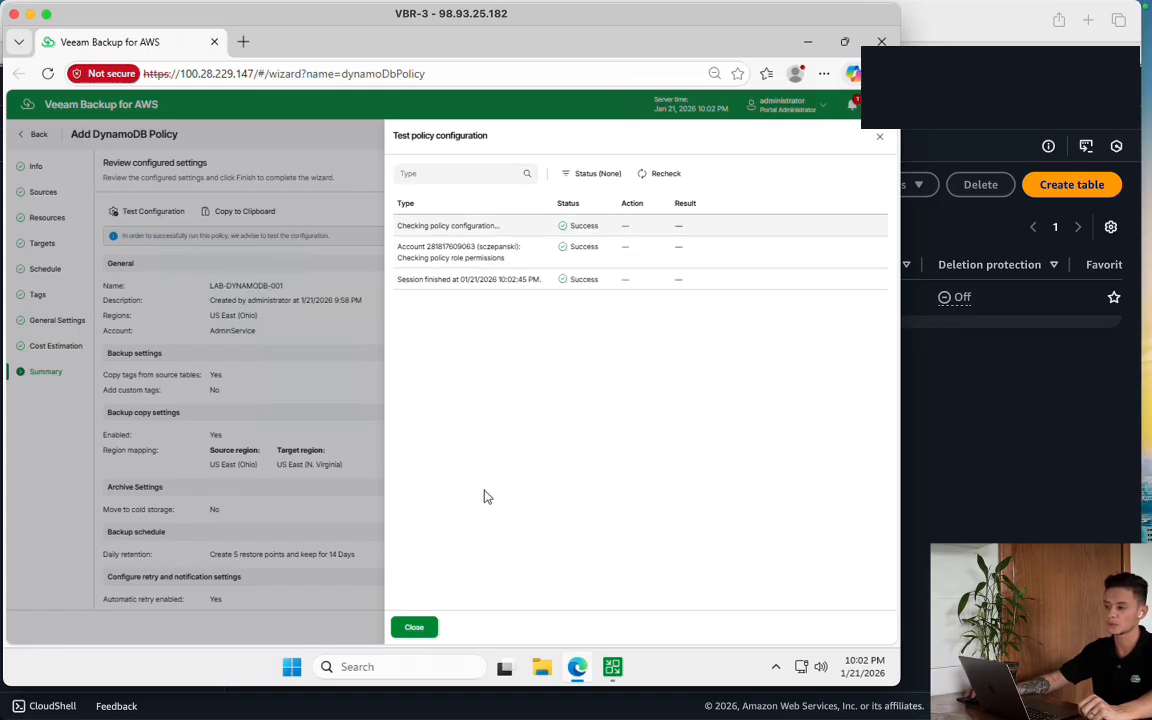
click(414, 626)
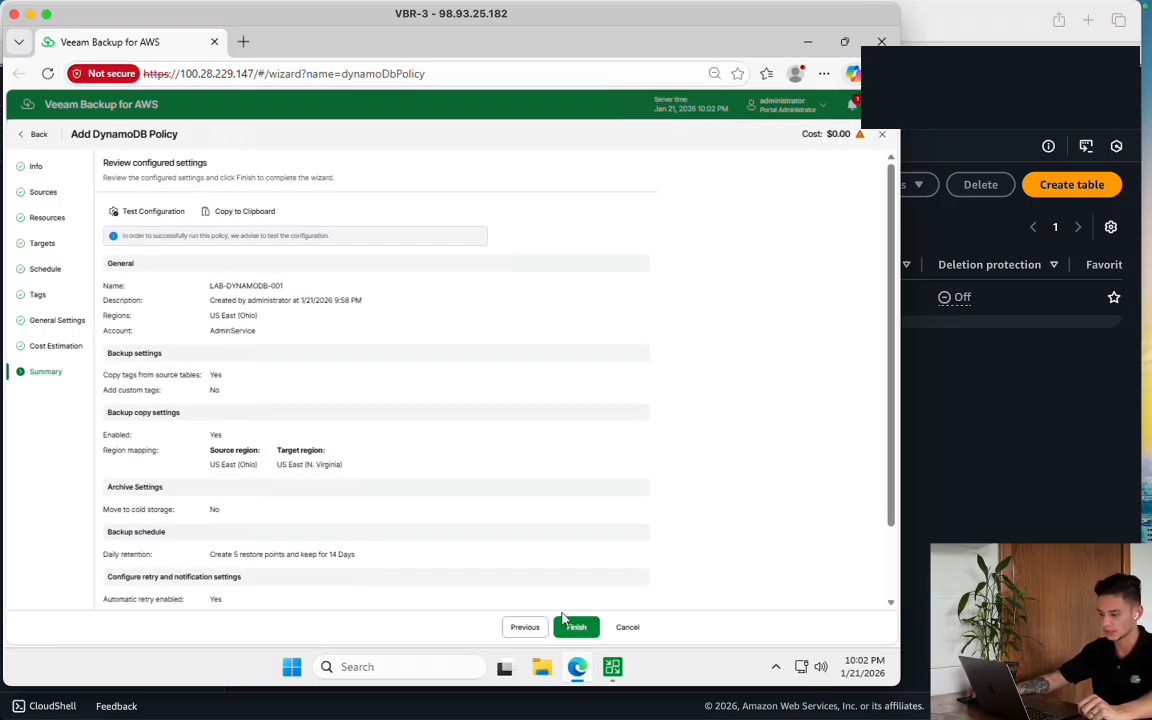
click(580, 629)
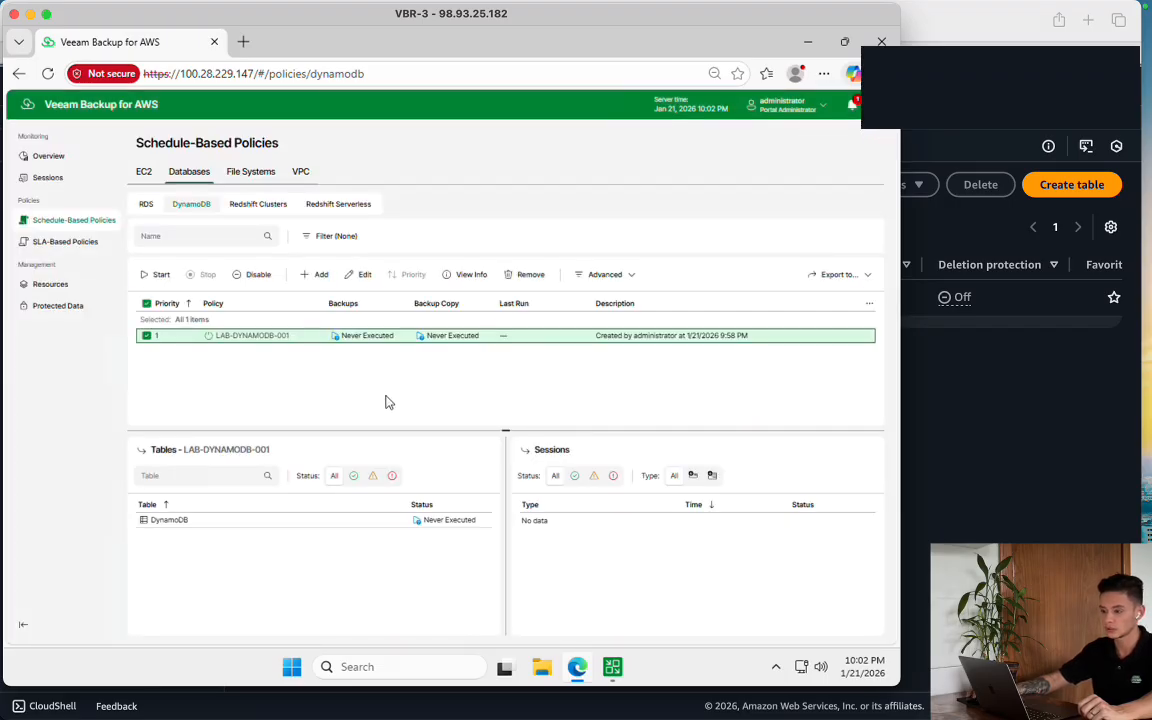
Start the LAB-DYNAMODB-001 policy and display the sessions of its DynamoDB table
click(157, 281)
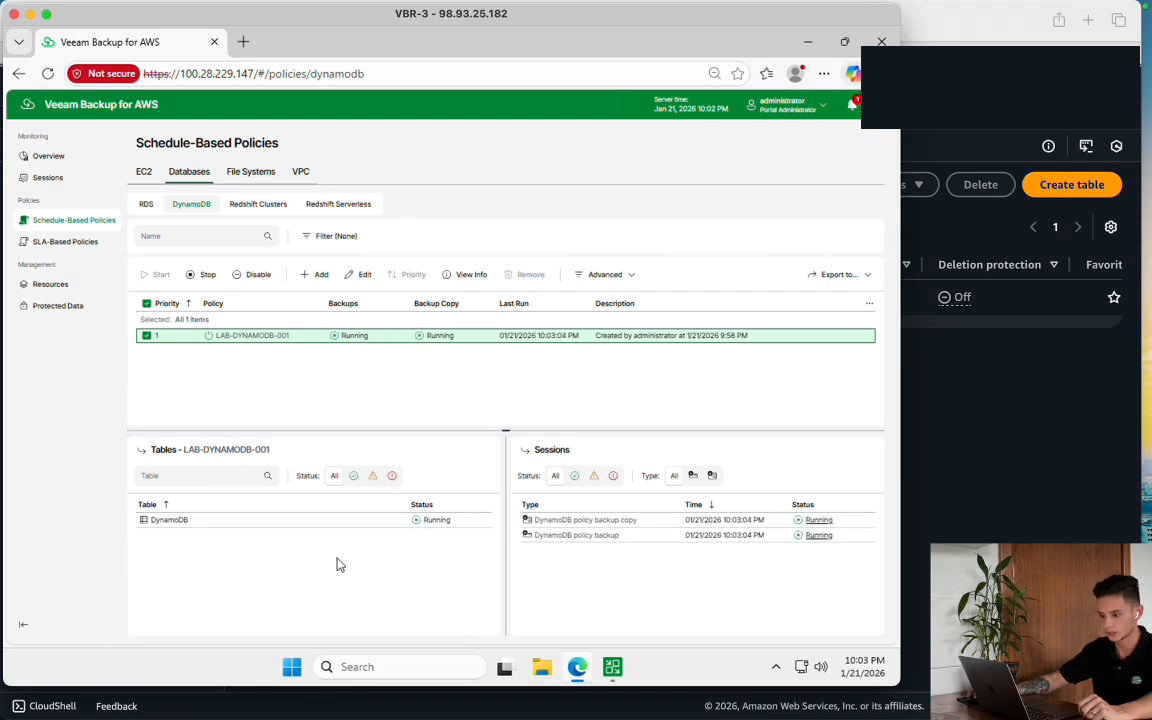
click(212, 522)
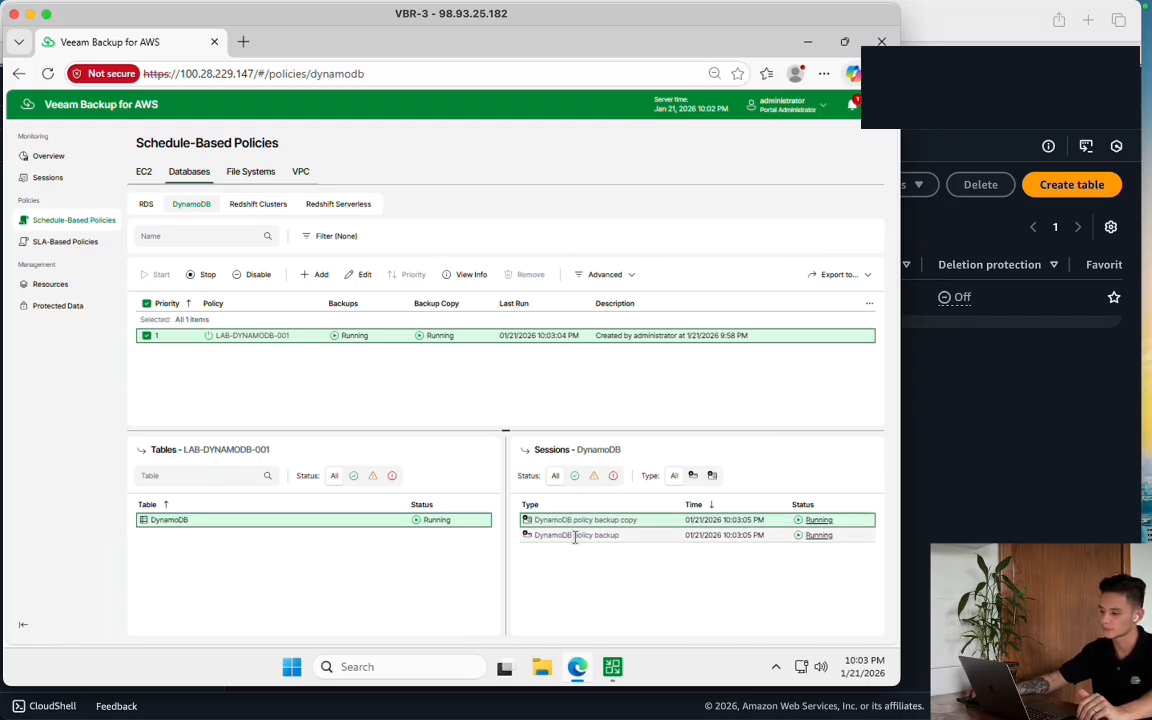
Switch to the AWS console, refresh the Ohio region's DynamoDB tables, and open the region's list of backups
click(1010, 383)
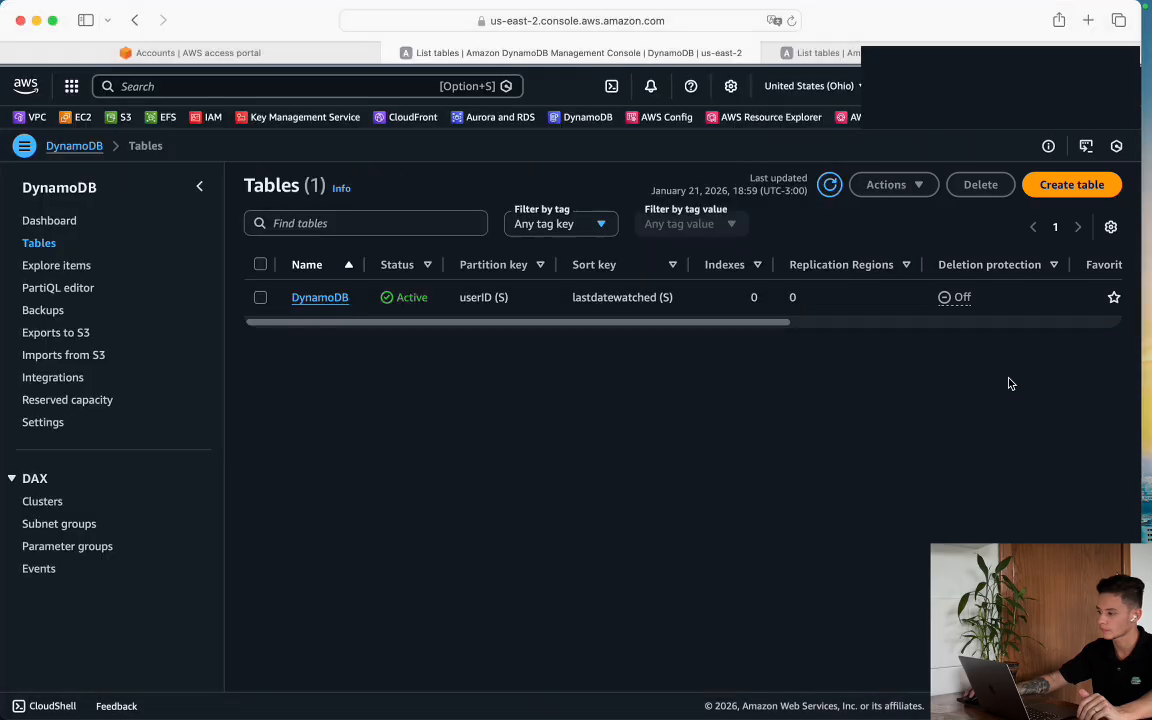
click(830, 186)
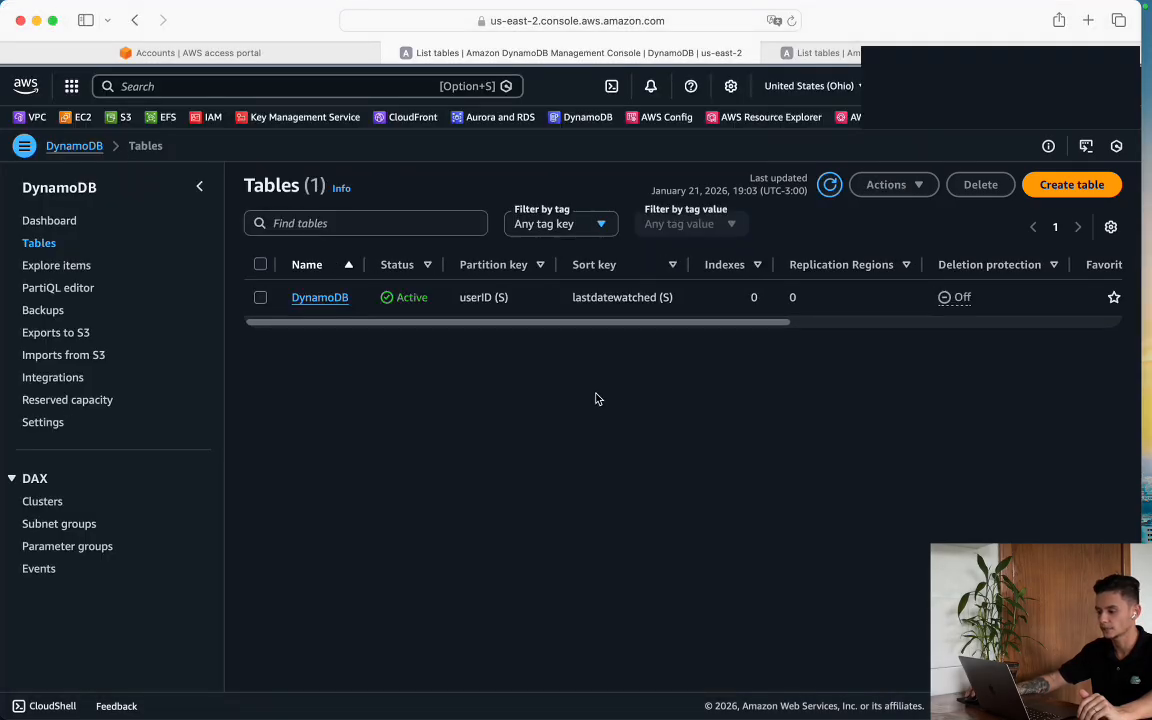
click(829, 186)
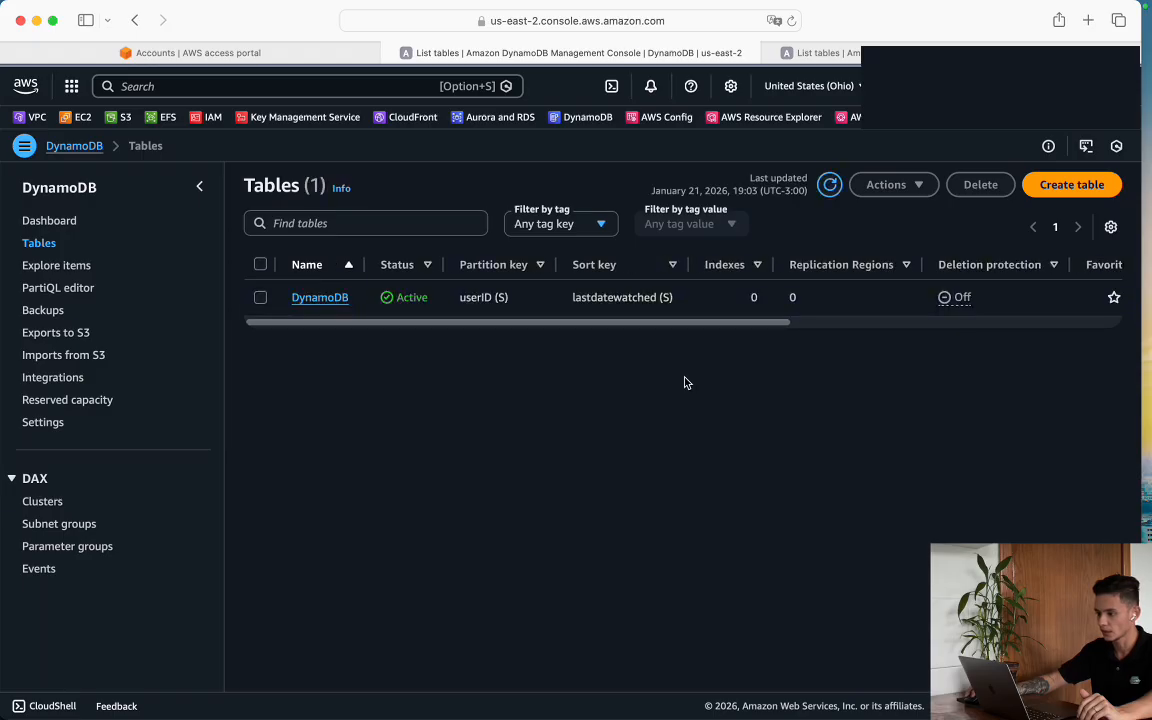
click(831, 187)
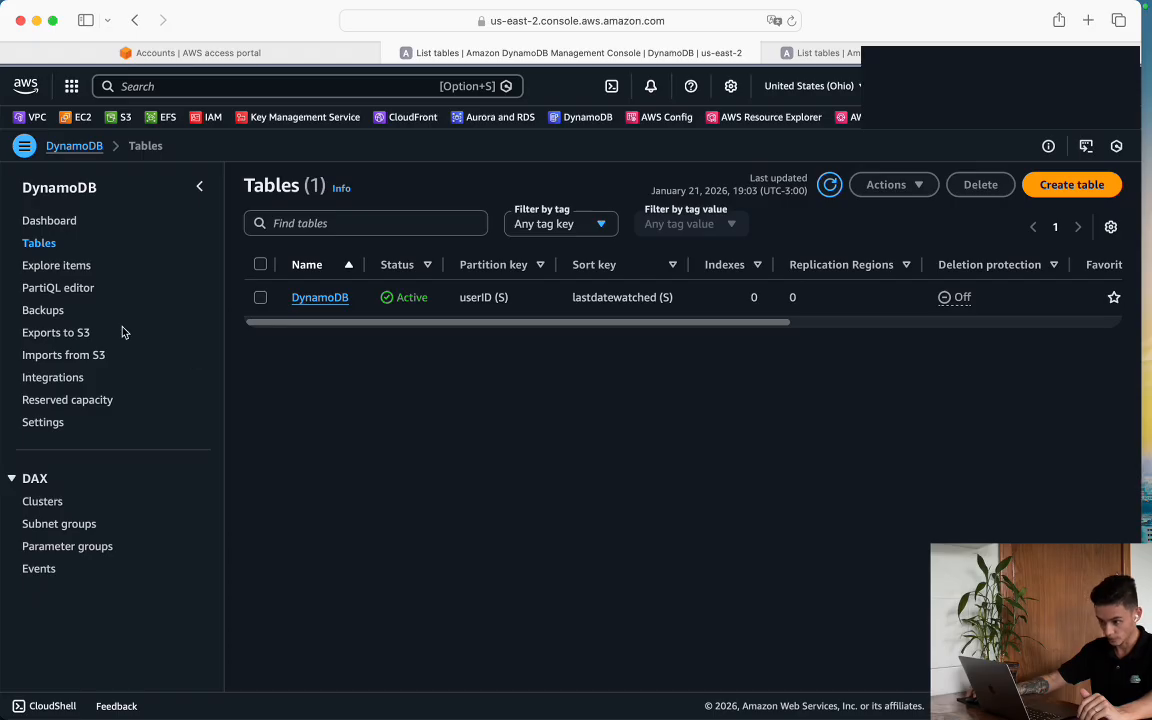
click(44, 310)
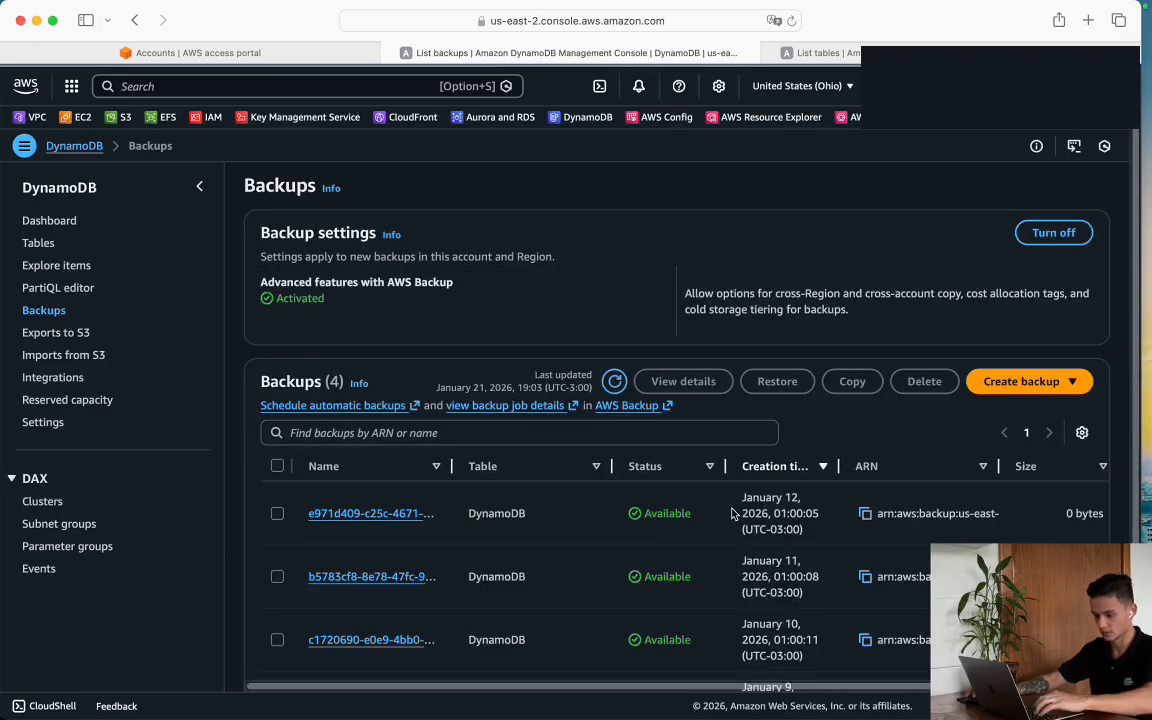
Switch back to Veeam Backup for AWS and inspect the session details of the DynamoDB policy backup copy and backup
key(super+Tab)
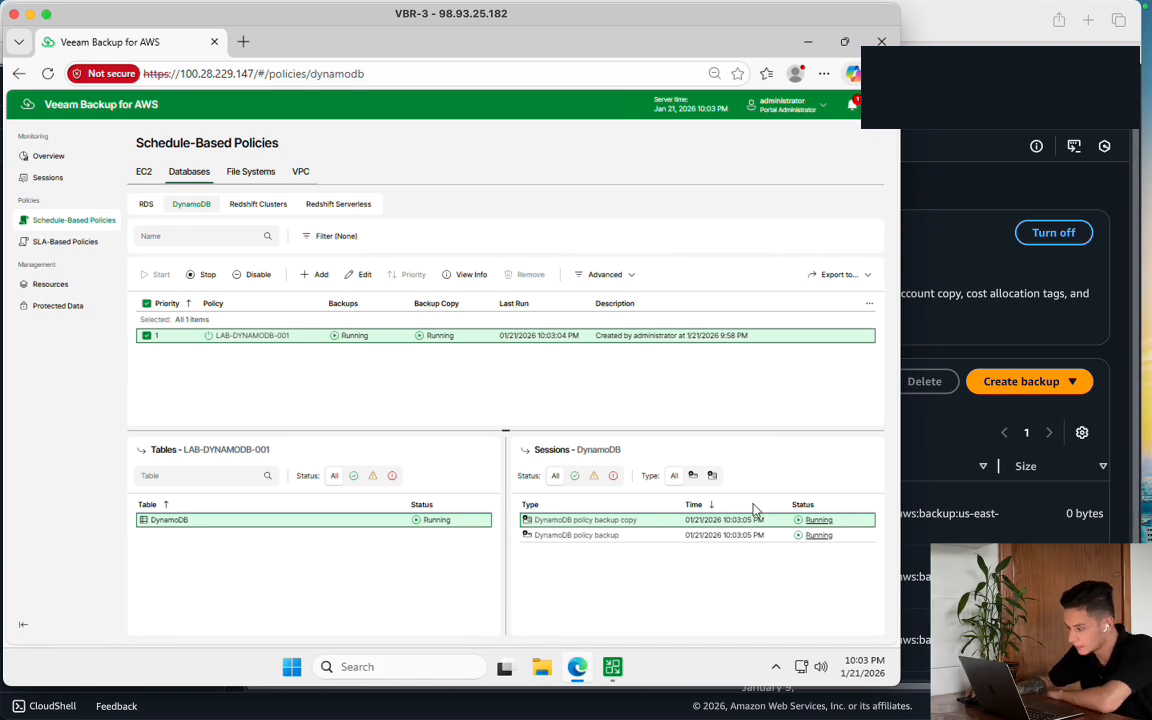
click(818, 521)
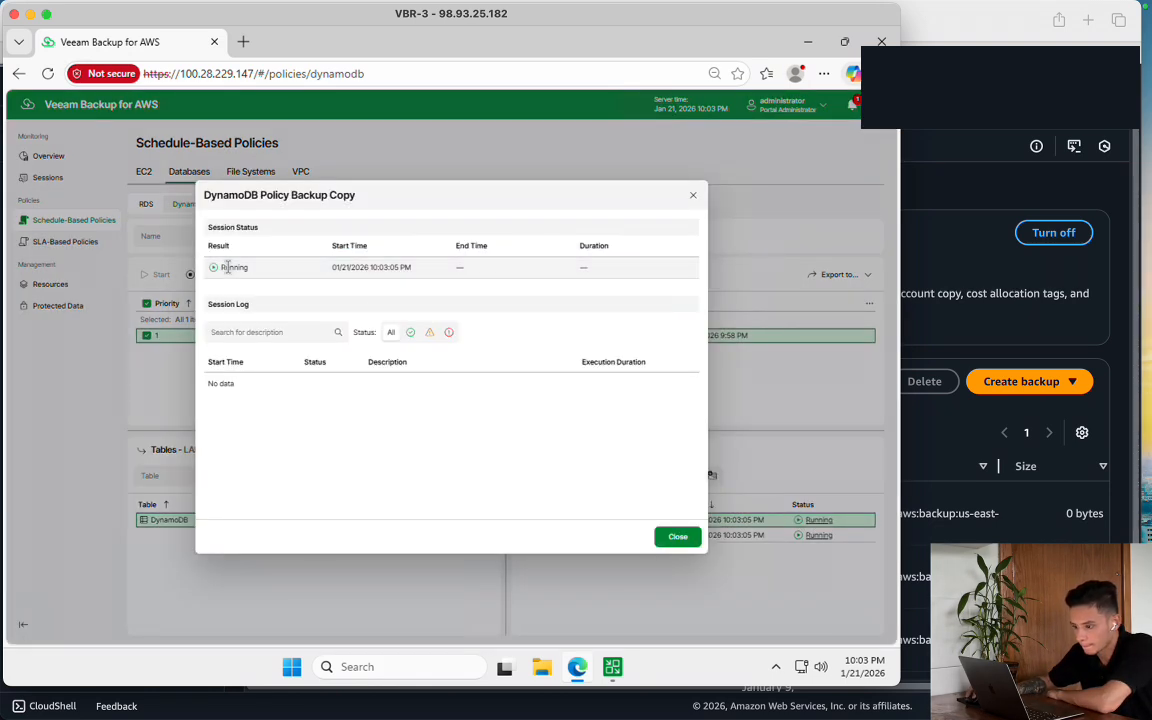
click(677, 536)
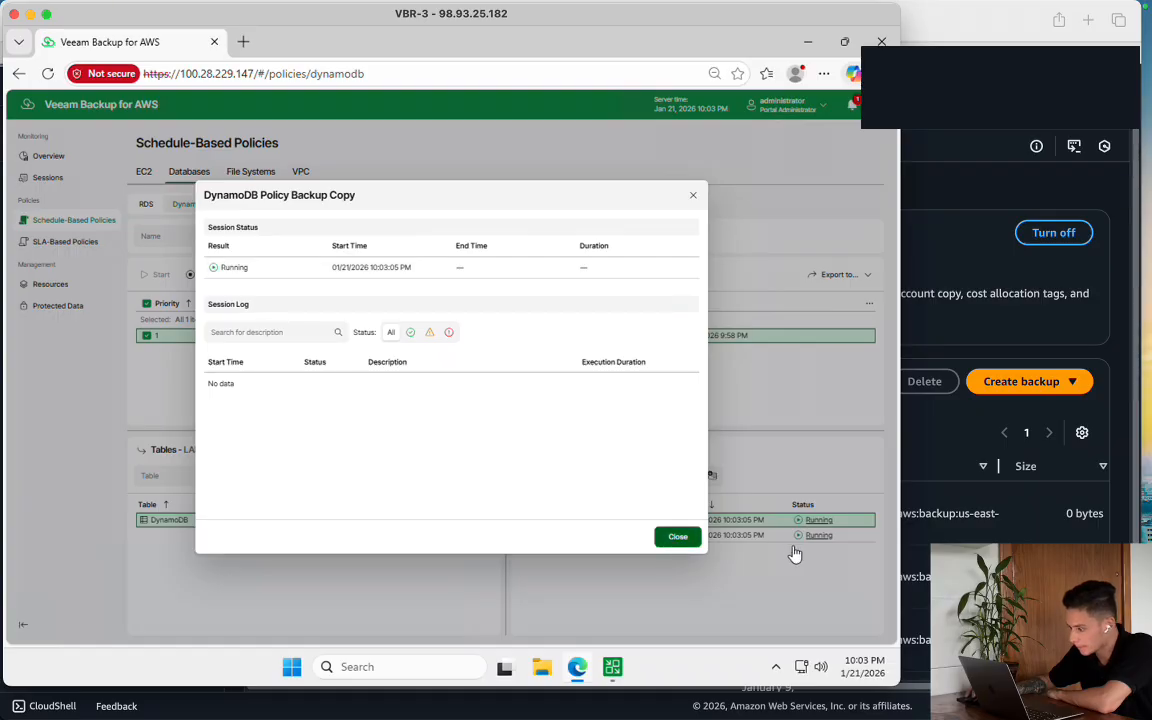
click(819, 535)
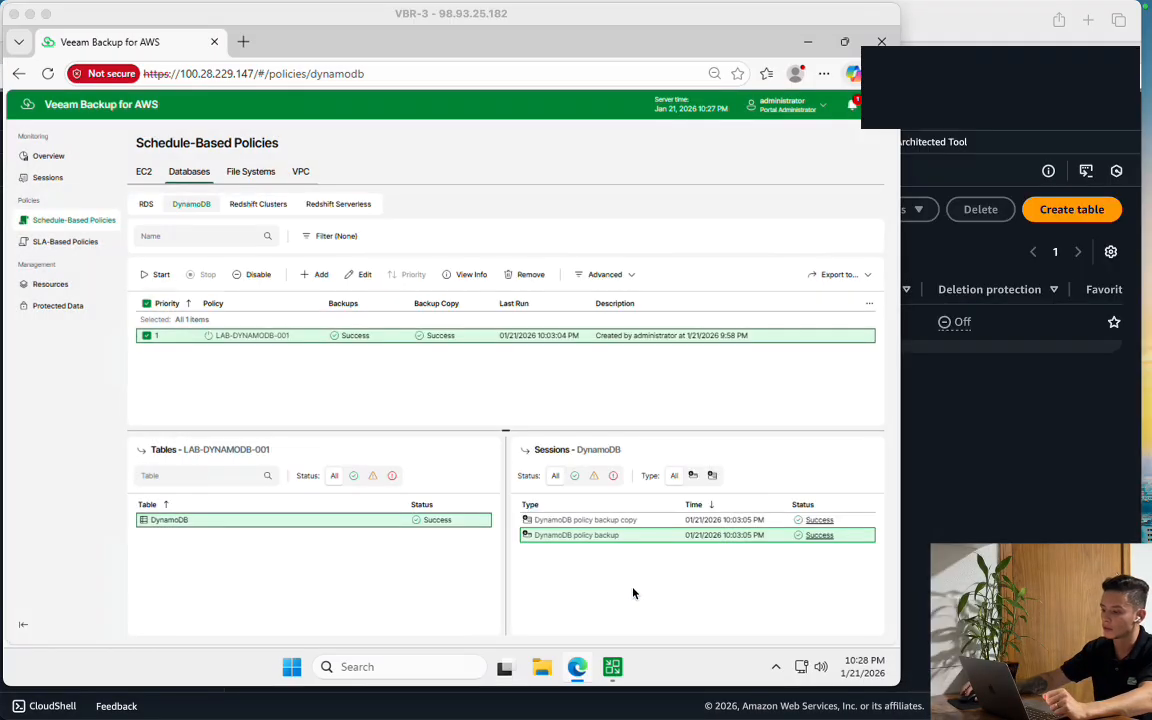
Open the DynamoDB policy backup's session log and copy the ID of the created restore point
click(622, 573)
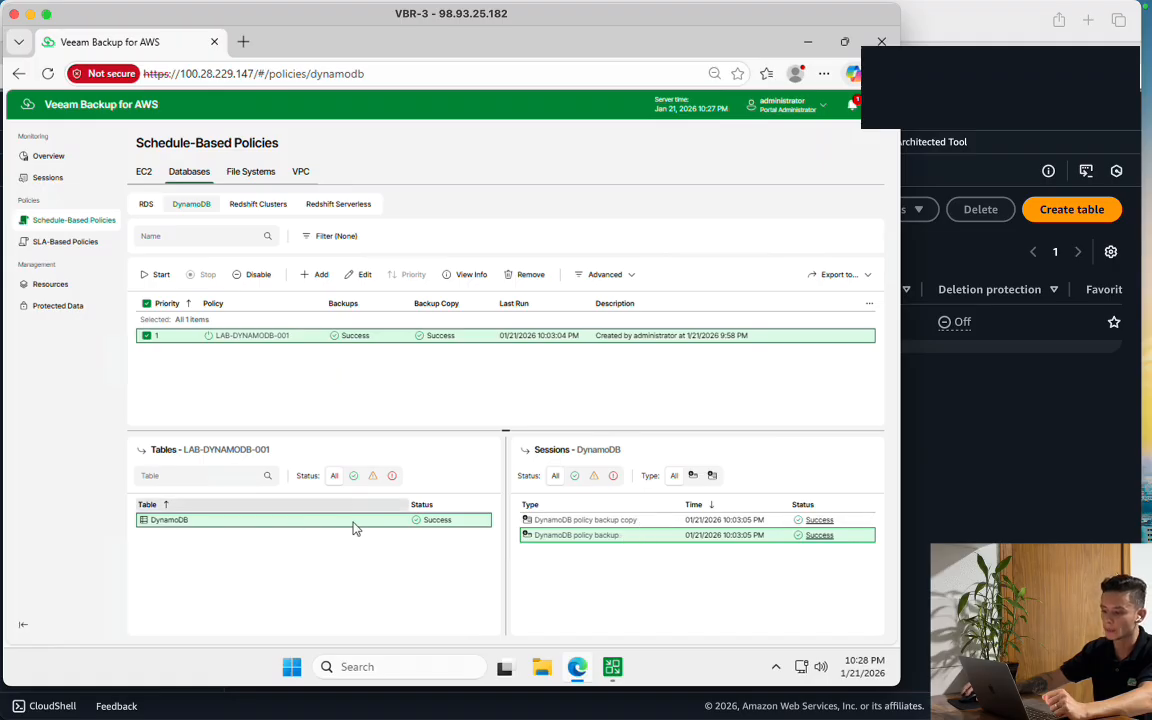
click(819, 536)
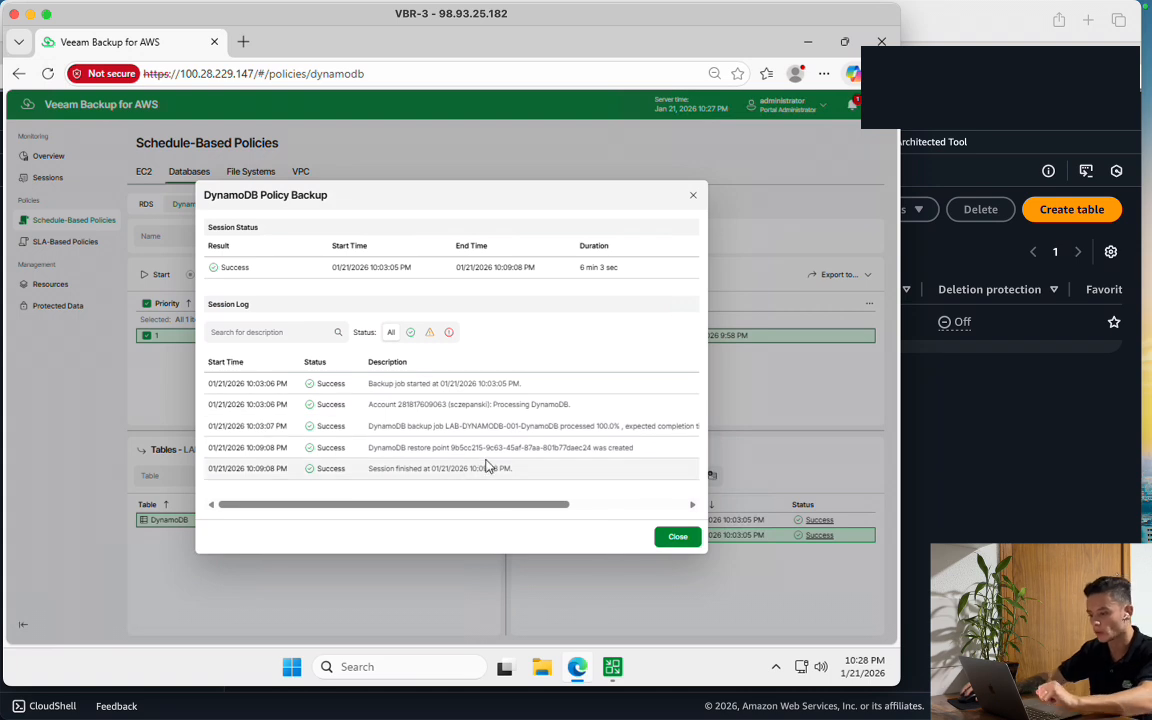
drag(451, 448, 591, 453)
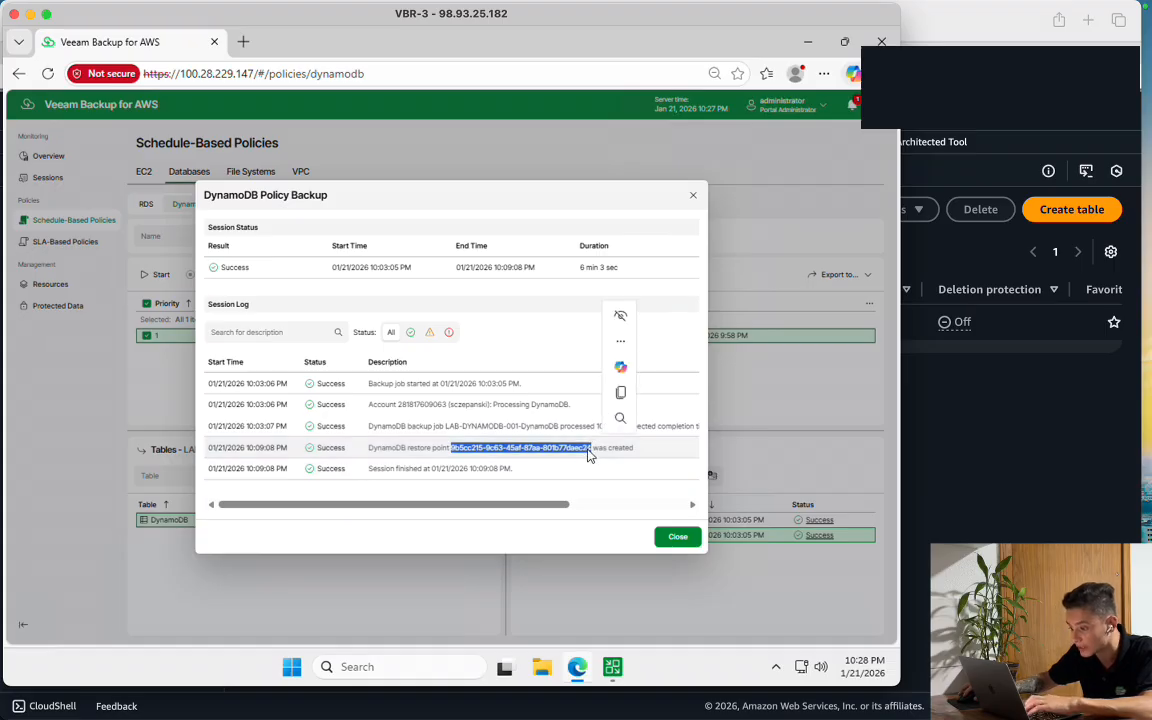
key(ctrl+c)
Switch to the AWS console, refresh the Ohio tables, and view the backups of the DynamoDB table
click(993, 420)
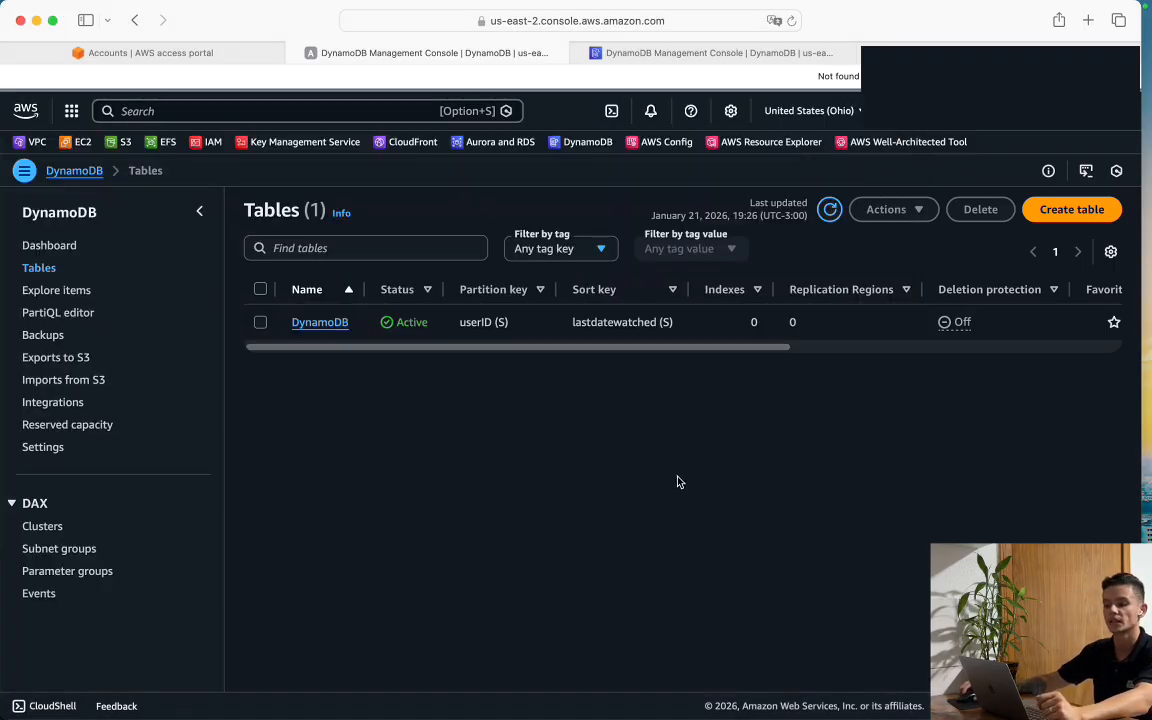
click(830, 210)
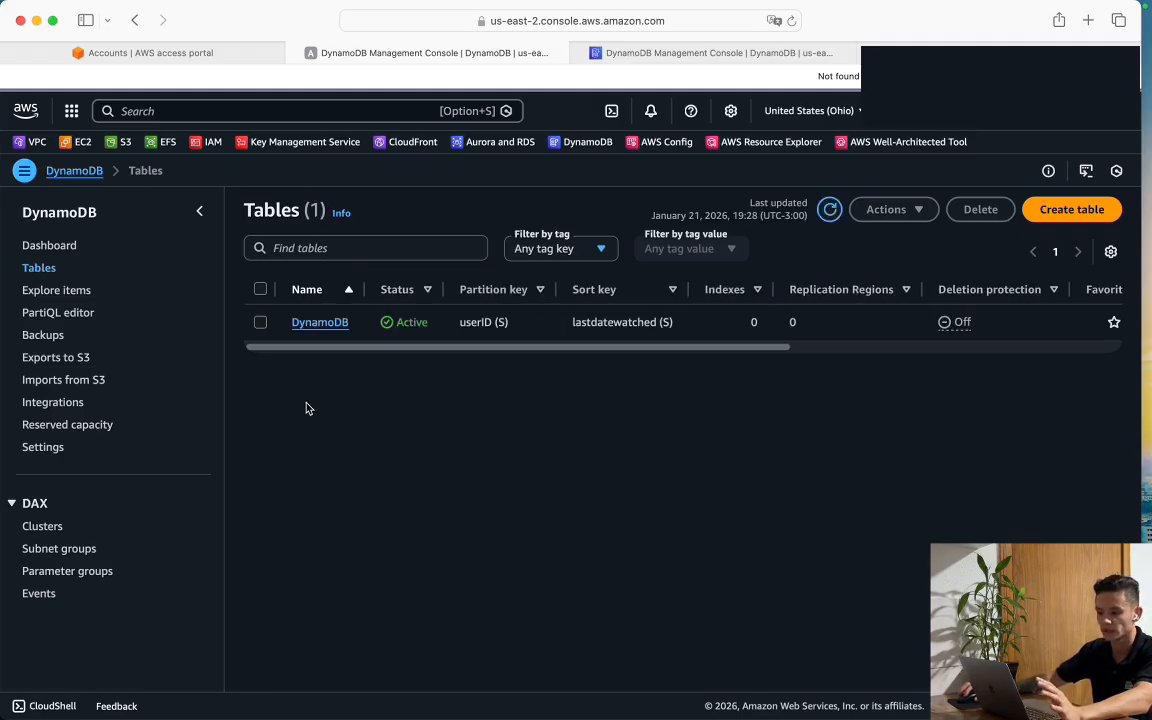
click(320, 323)
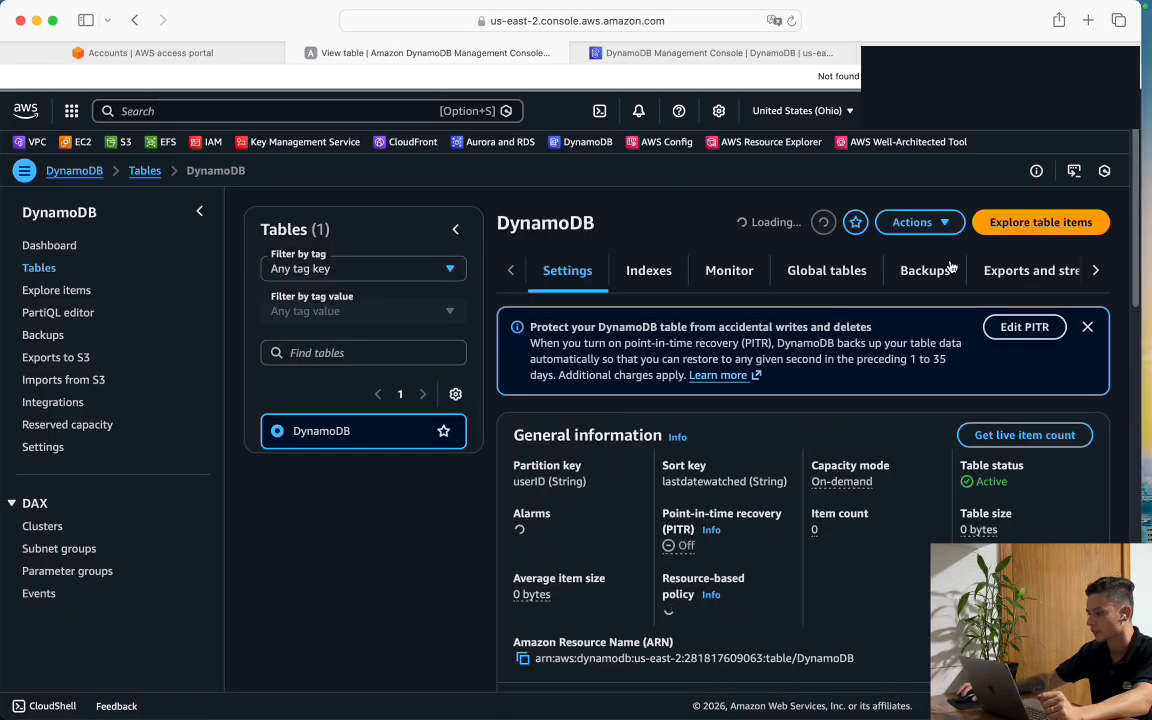
click(935, 276)
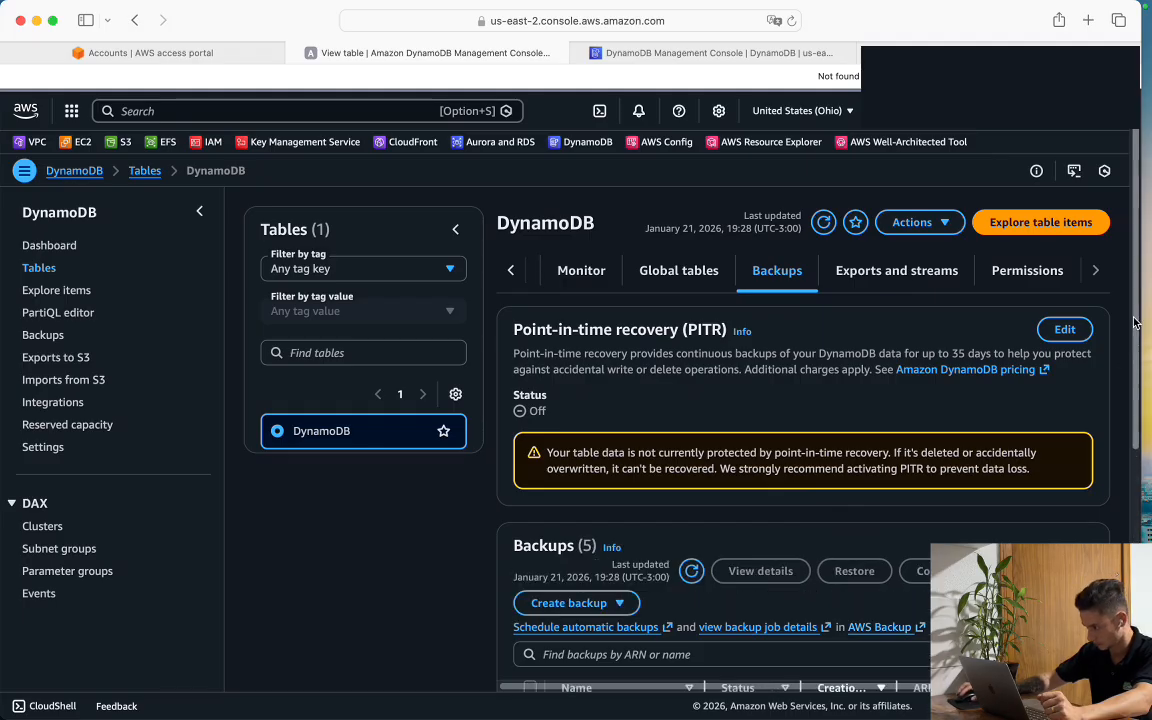
scroll(1137, 406, down, 3)
scroll(1137, 406, down, 3)
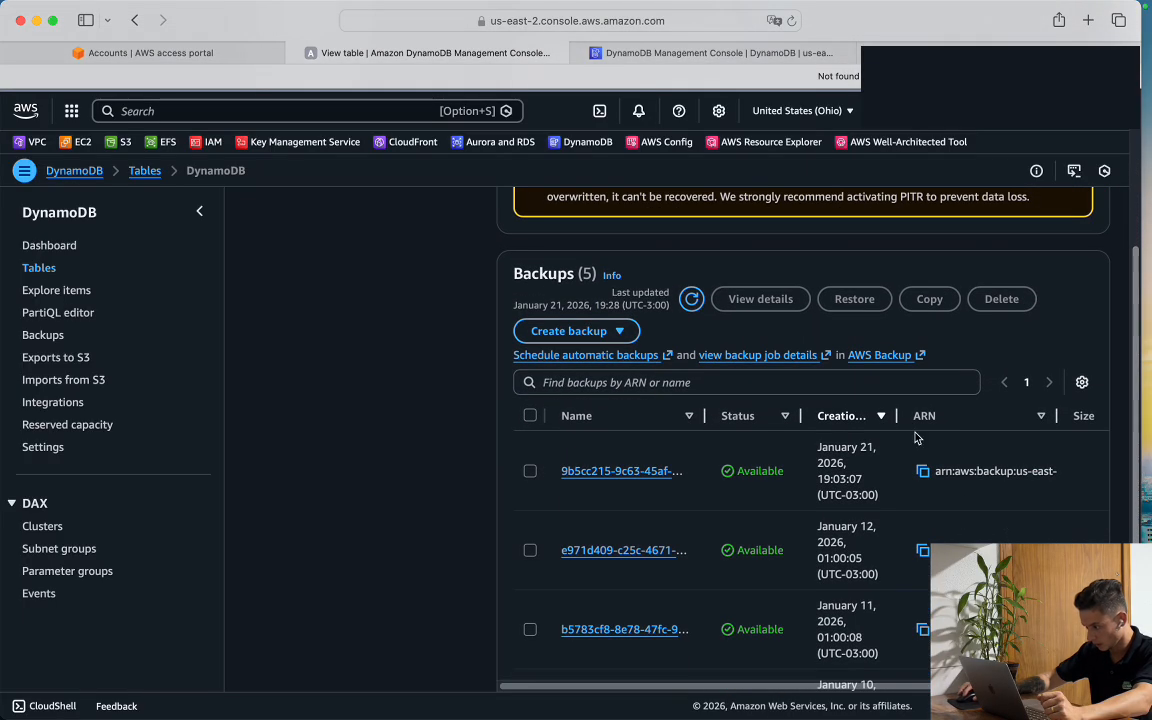
Widen the Creation time and Name columns of the table's backups and search the page for the copied restore point ID
drag(965, 426, 977, 426)
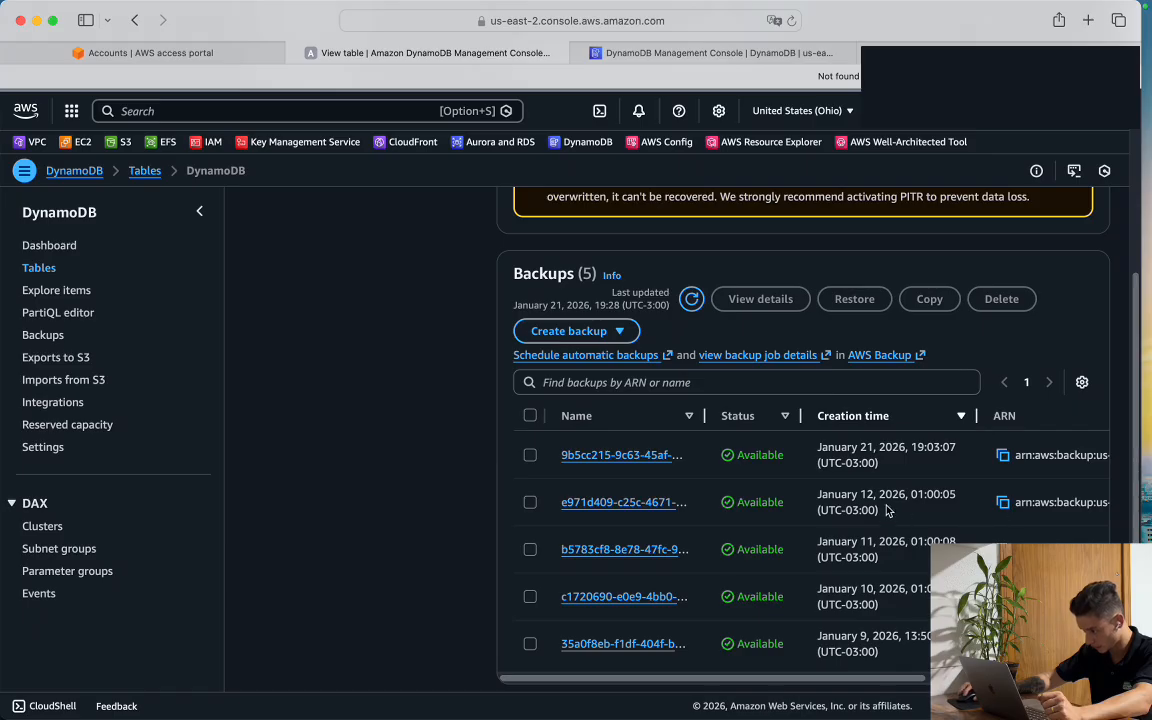
drag(831, 449, 877, 449)
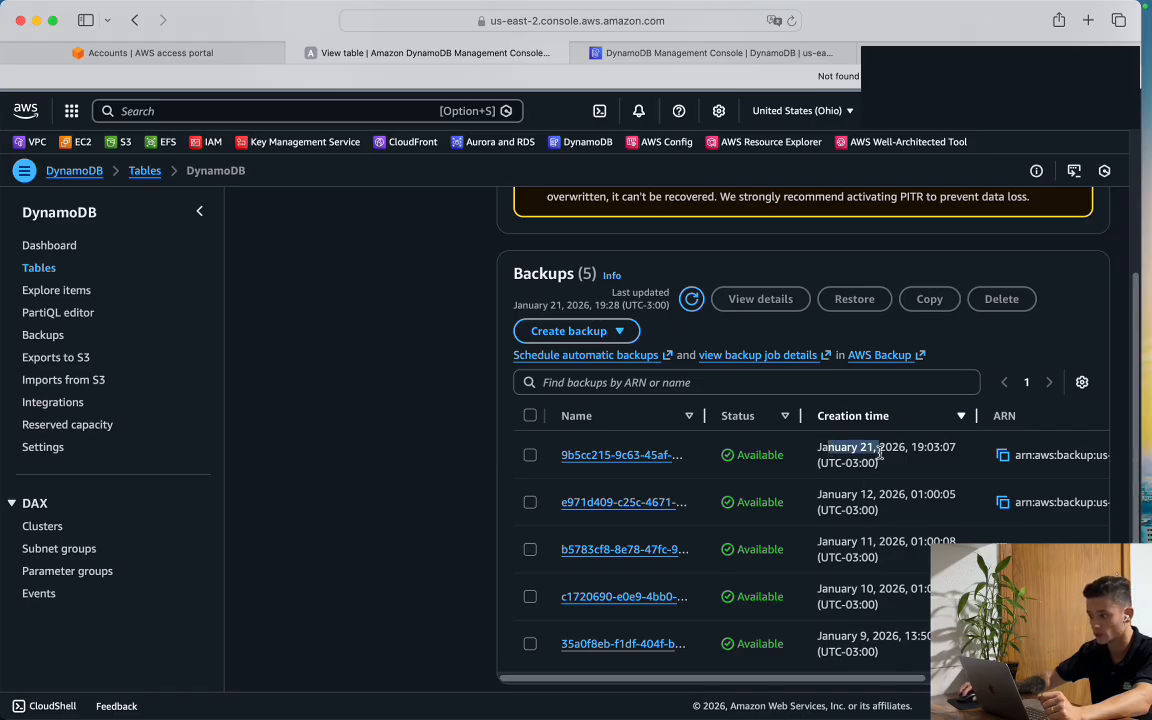
drag(707, 415, 820, 422)
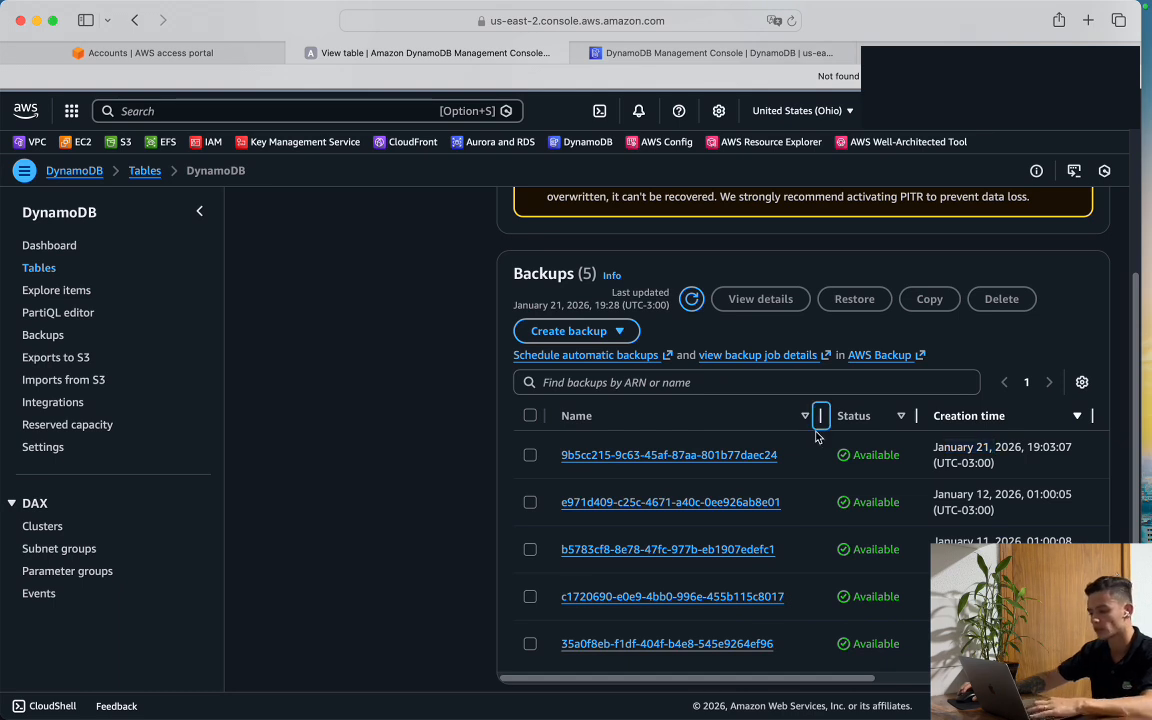
key(super+v)
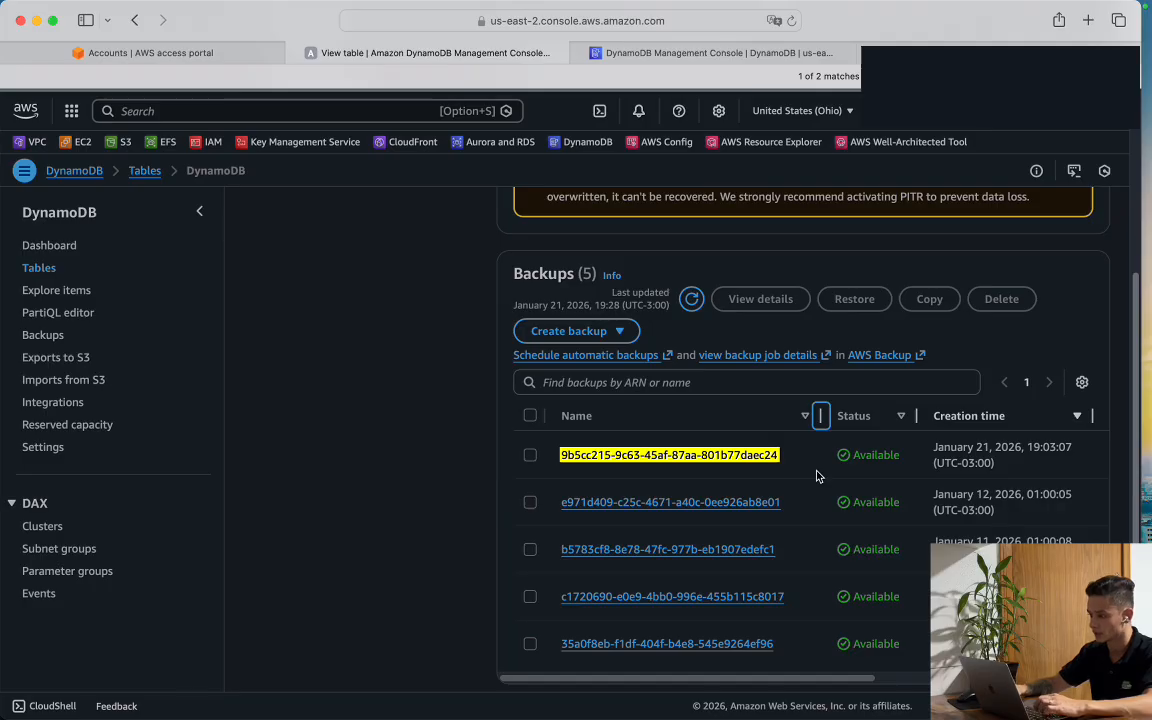
key(Escape)
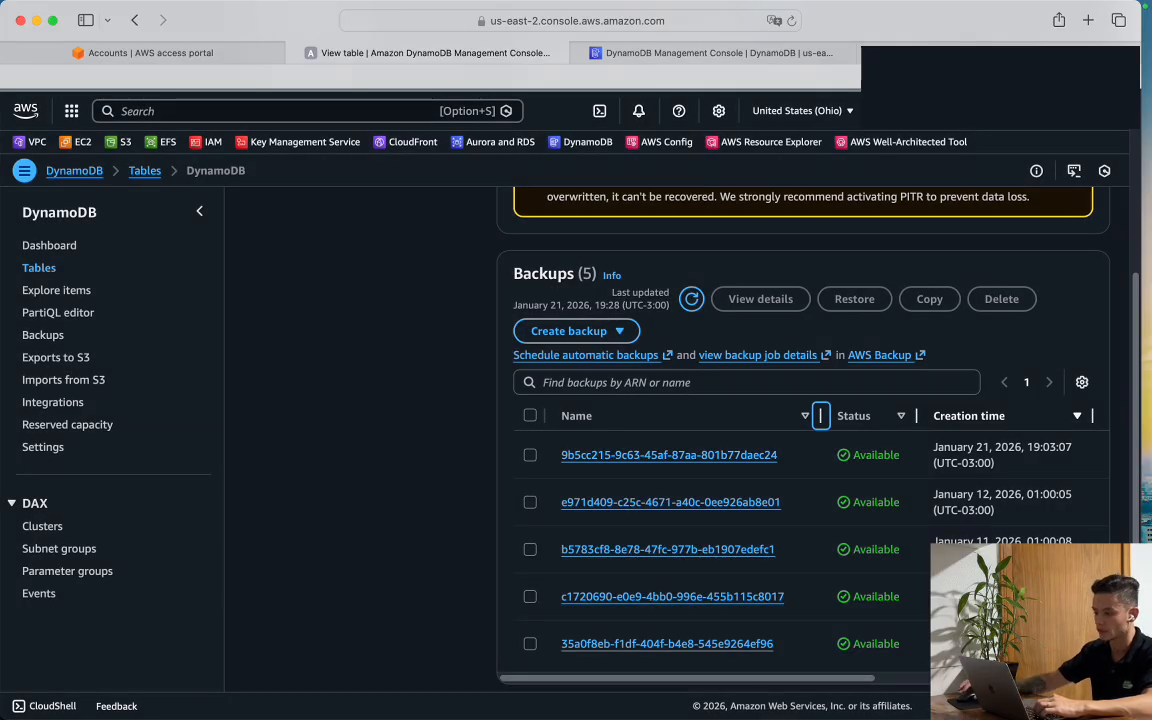
Open the DynamoDB backups in the N. Virginia region and examine the copied backup's details, including its creation time
click(643, 53)
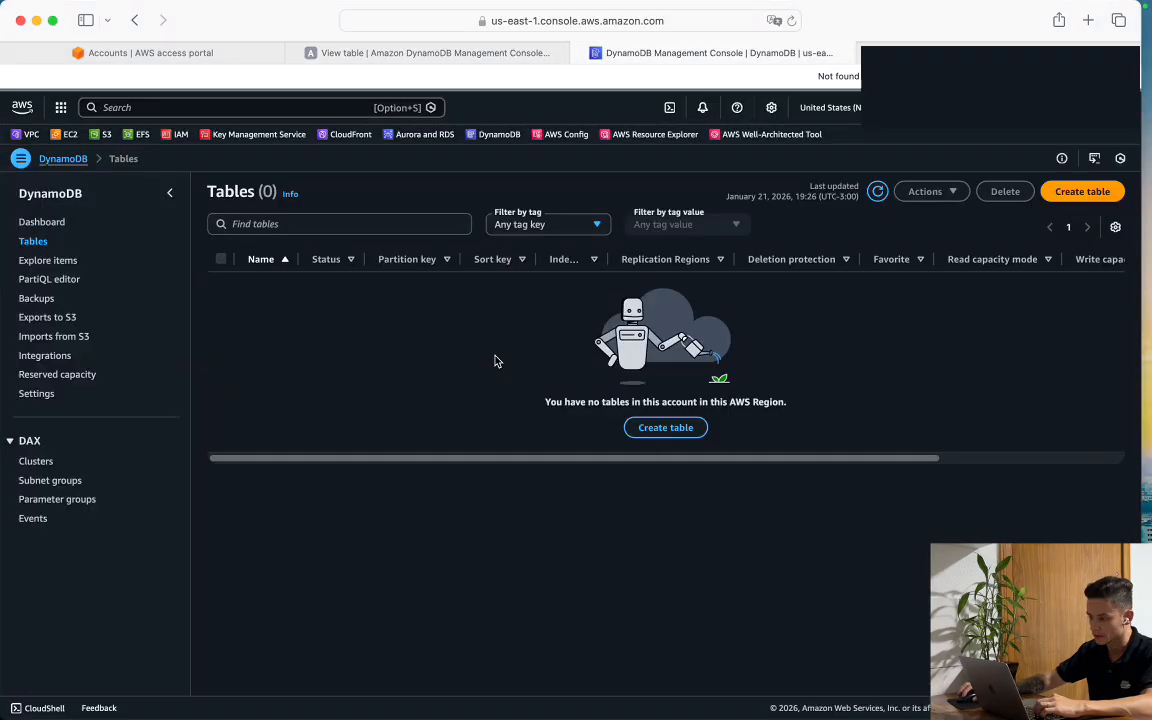
click(36, 298)
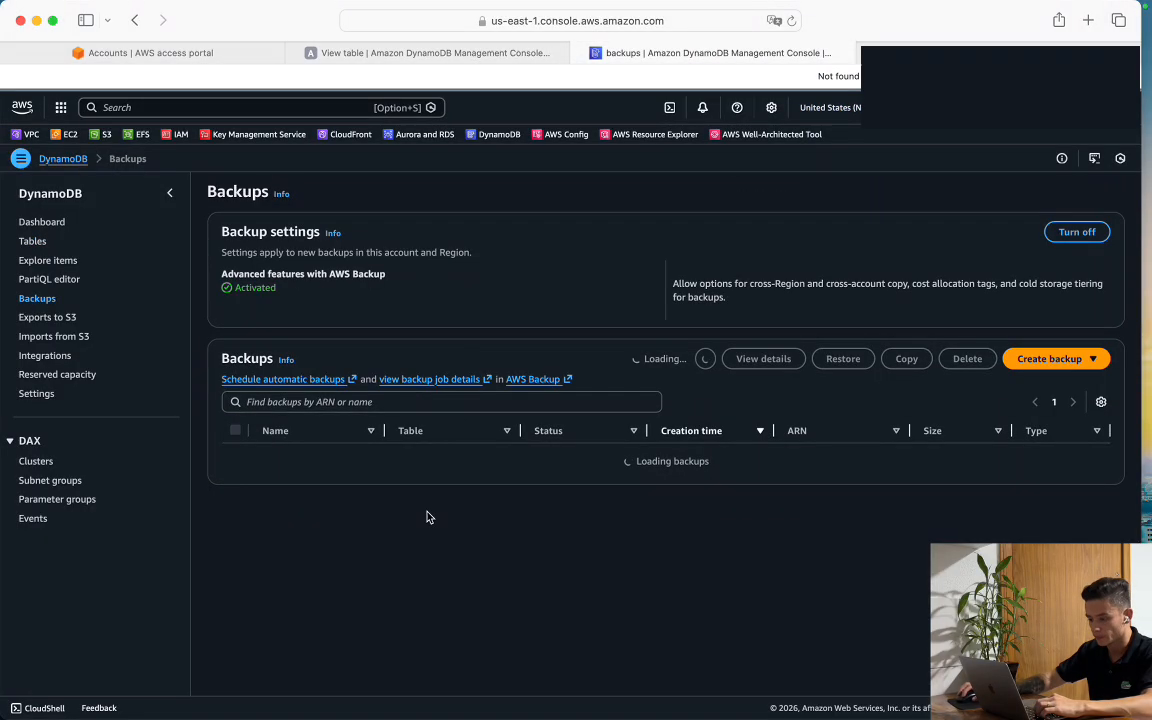
click(333, 467)
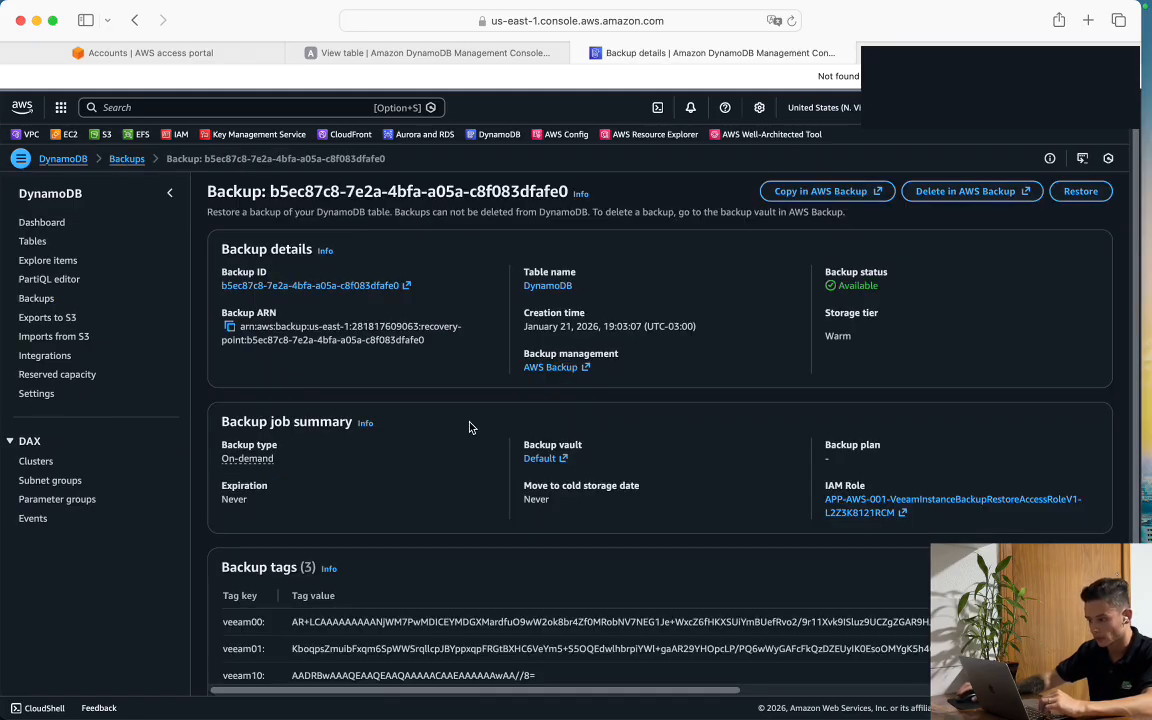
drag(520, 333, 591, 333)
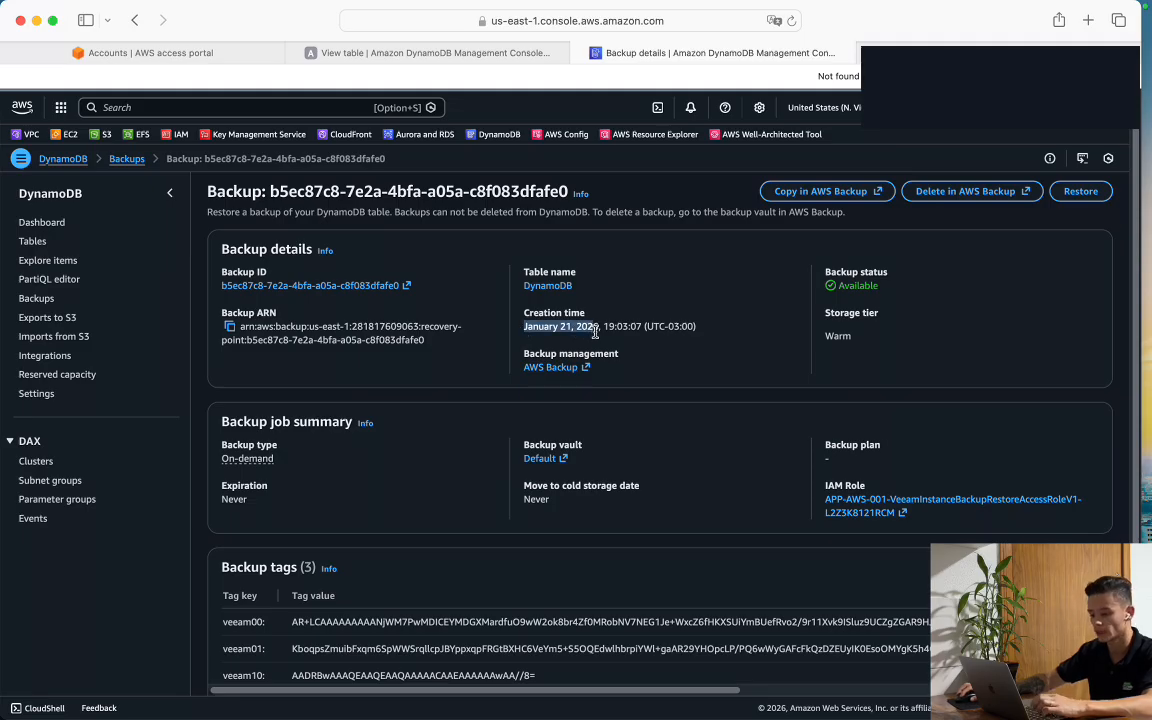
Switch to Veeam Backup for AWS, open the DynamoDB policy backup copy's session log, and highlight the created restore point's ID
key(super+Tab)
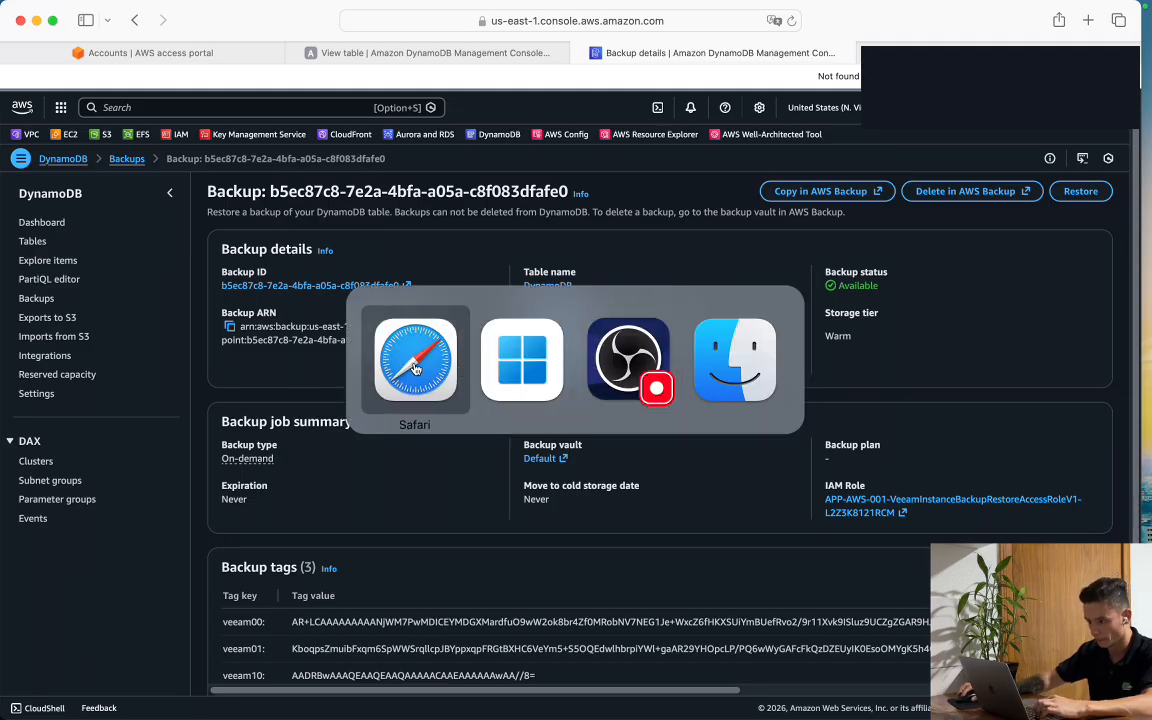
click(509, 373)
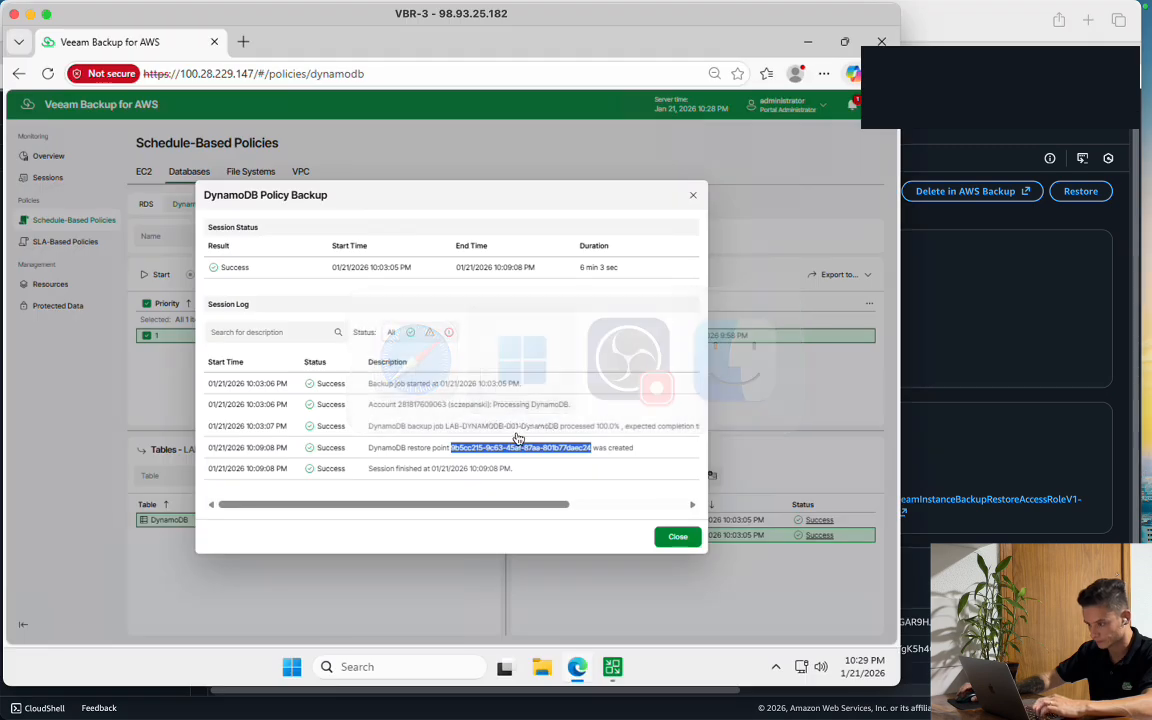
click(679, 536)
click(818, 520)
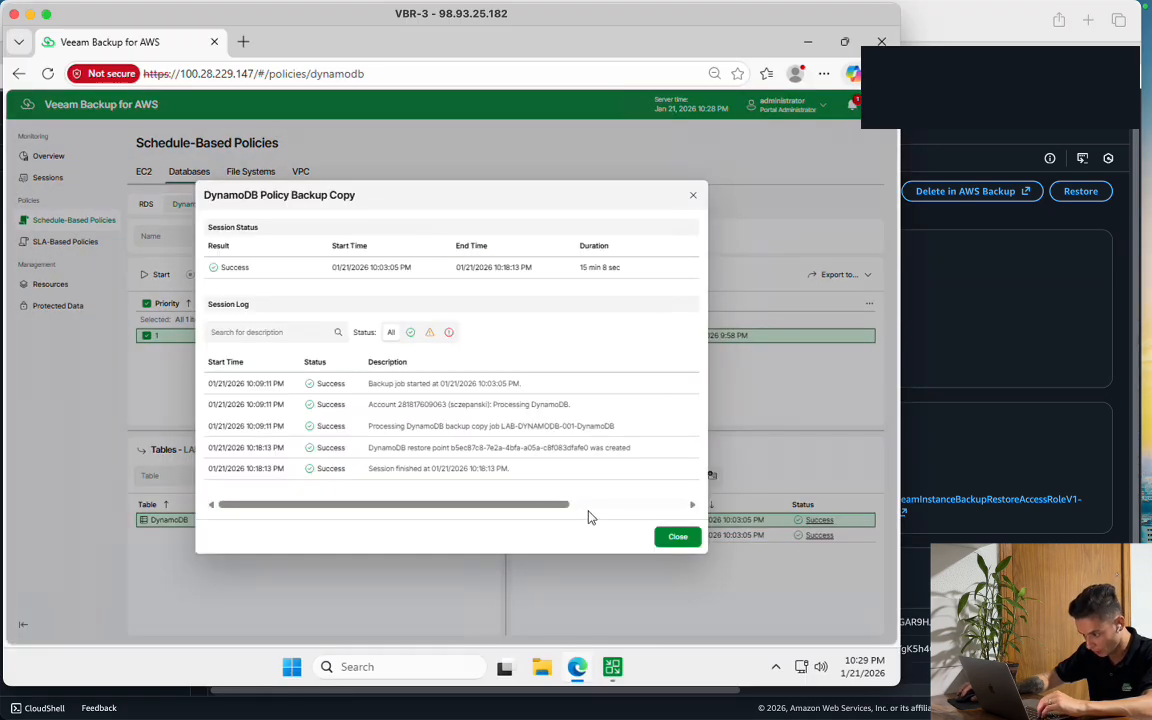
drag(456, 449, 589, 448)
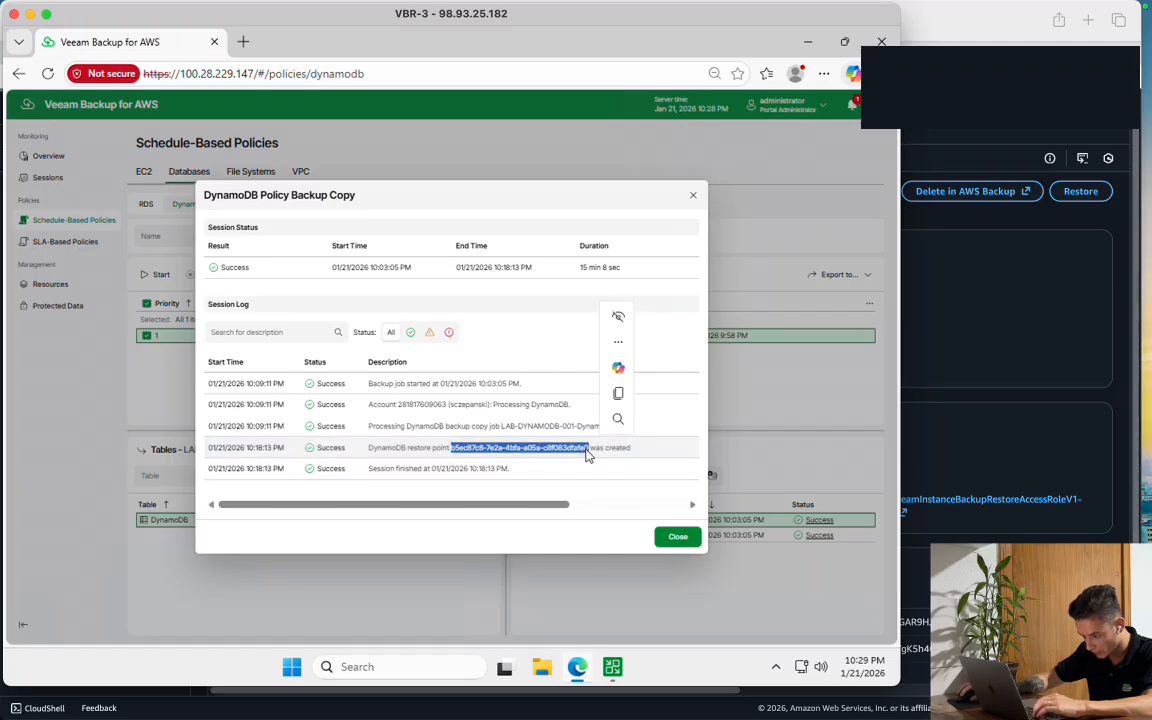
Copy the restore point ID, close the session log, and search the N. Virginia backup details page in the AWS console for it
key(ctrl+c)
click(678, 537)
key(super+Tab)
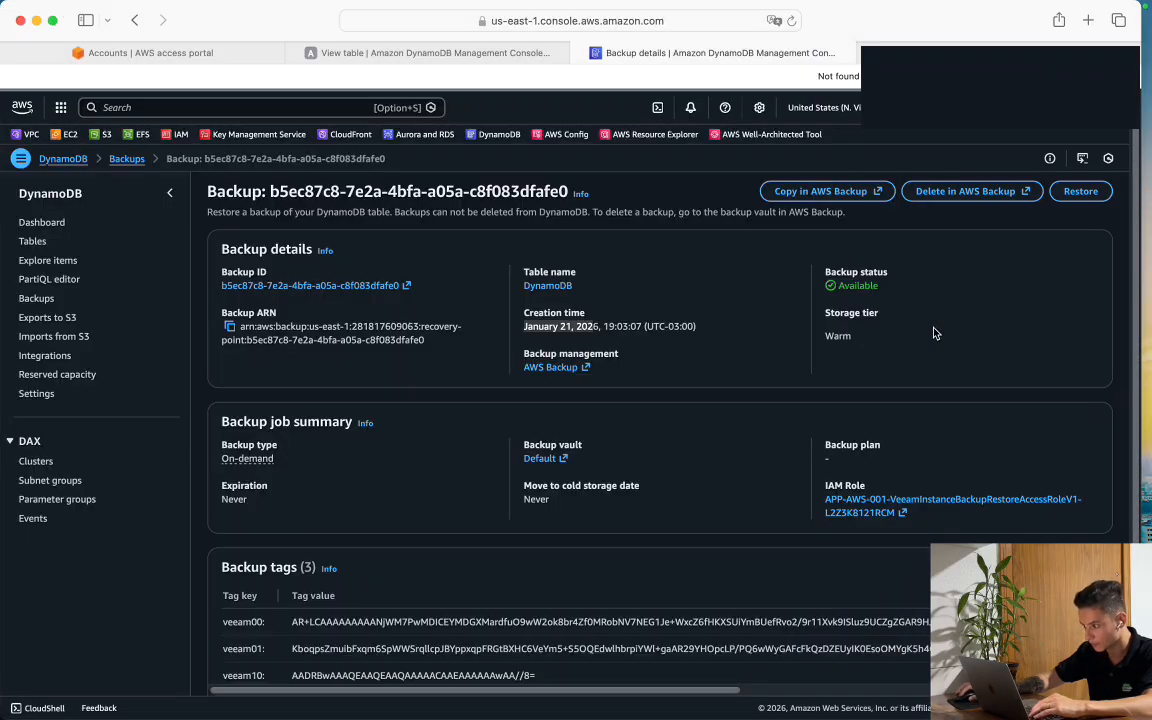
key(super+v)
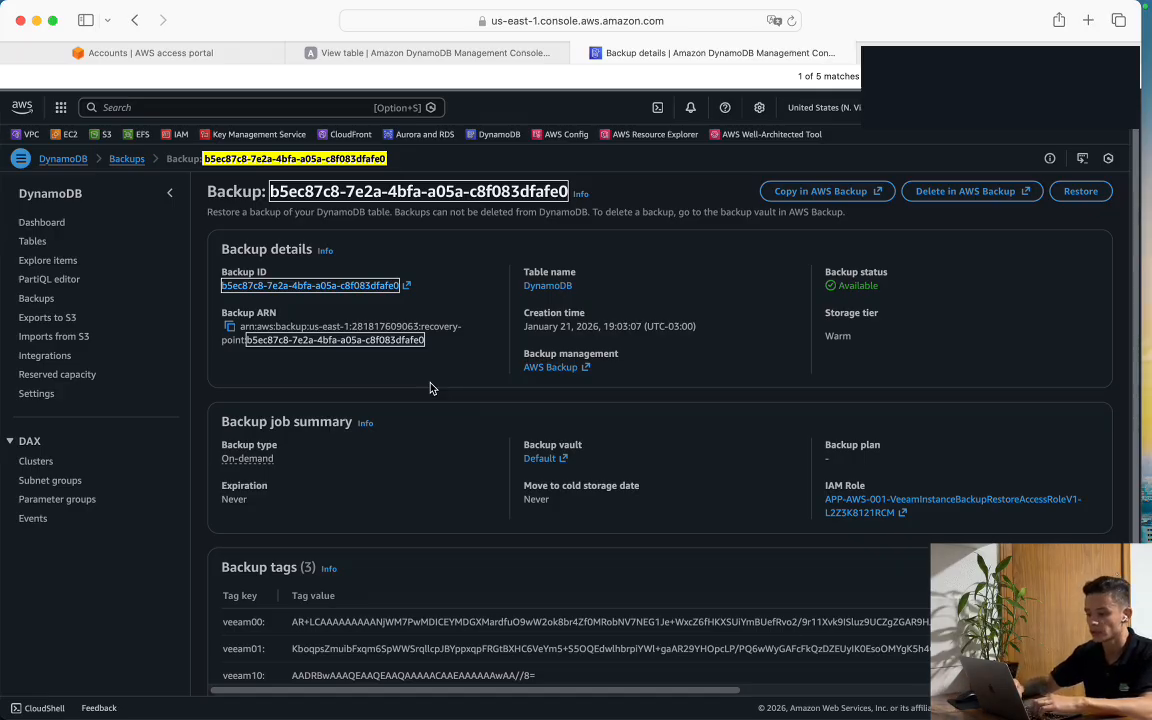
Switch to Veeam Backup and Replication and inspect the DynamoDB snapshots under LAB-DYNAMODB-001 and LAB-DYNAMODB-001 (Replica)
key(super+Tab)
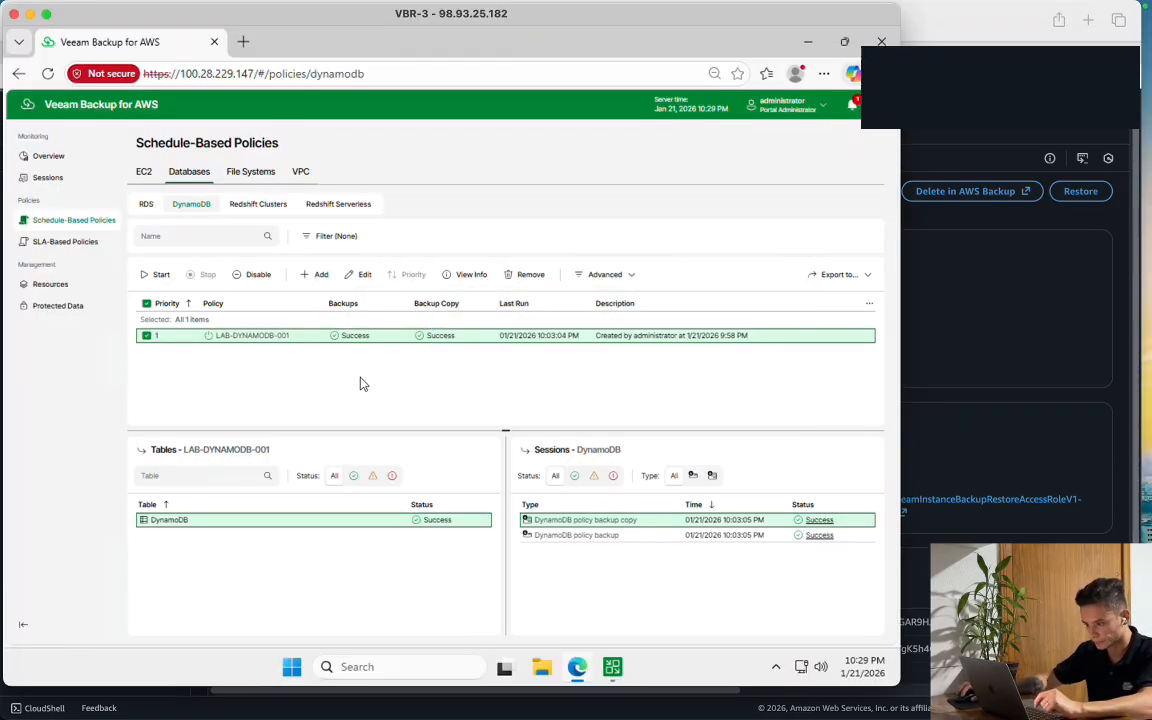
mouse_move(612, 666)
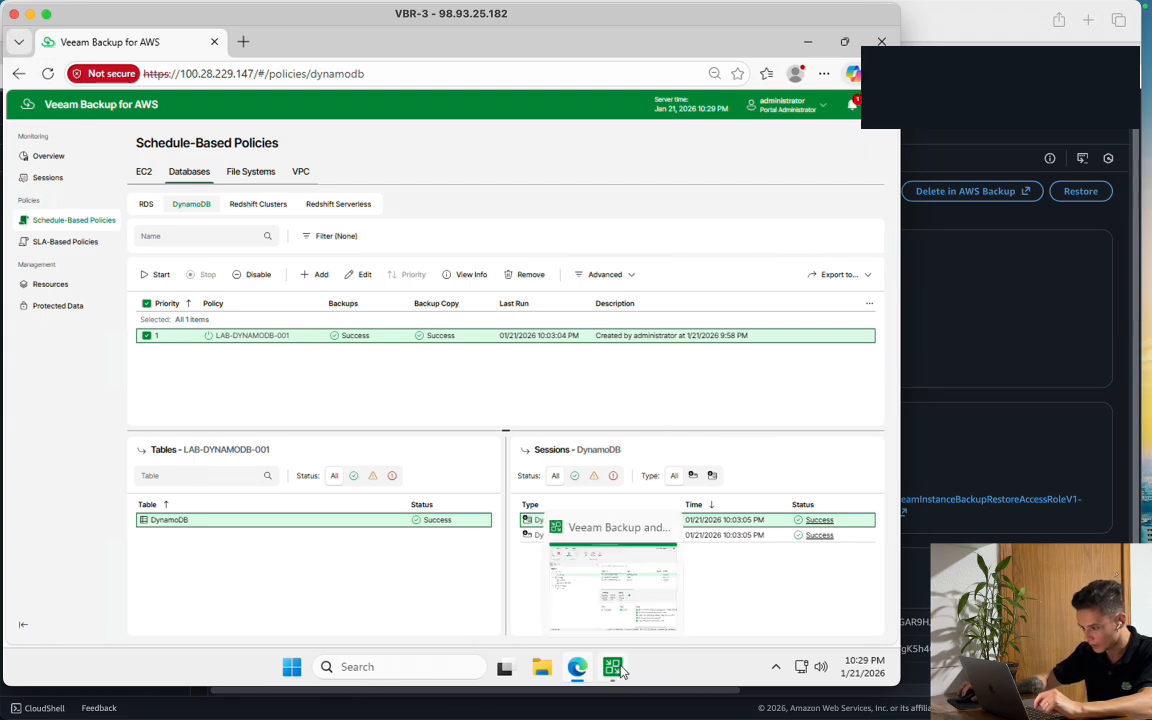
click(560, 600)
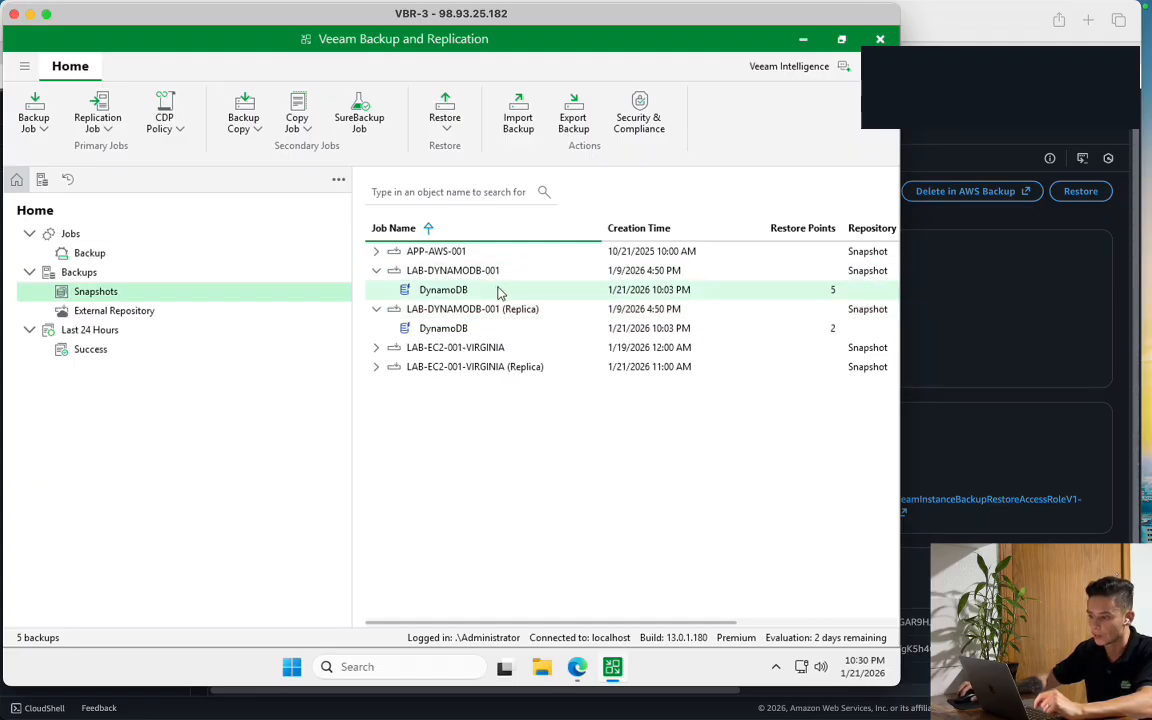
click(505, 292)
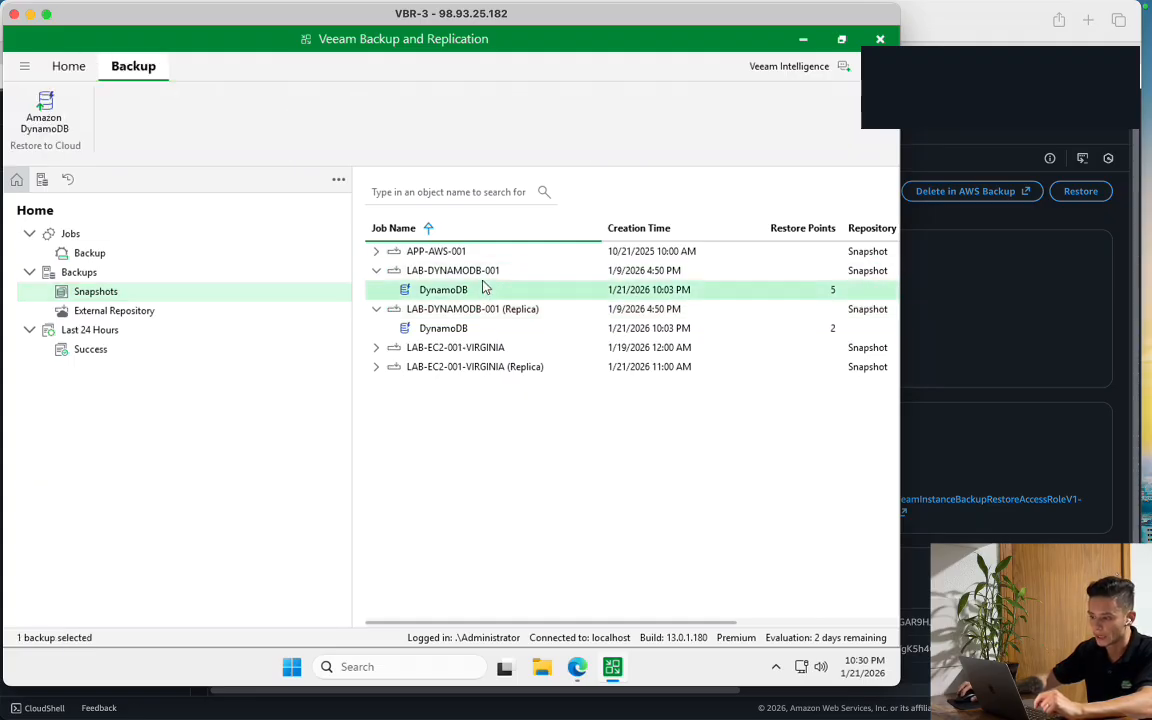
click(465, 332)
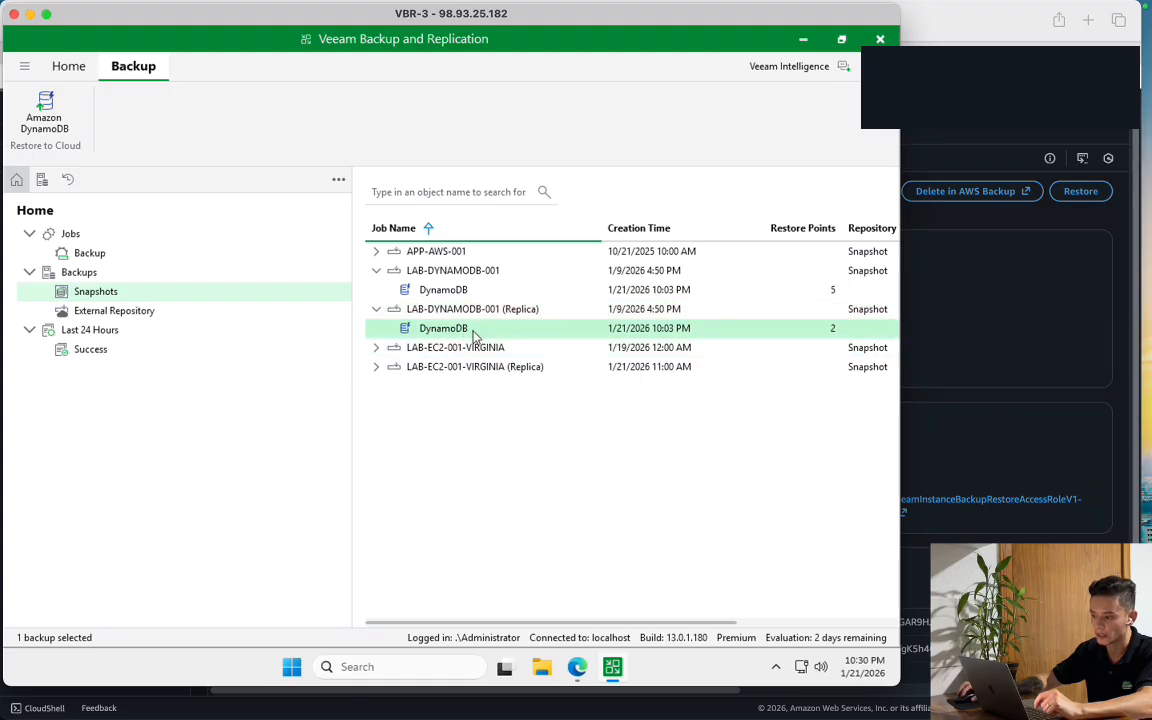
Open the Amazon DynamoDB restore wizard for the LAB-DYNAMODB-001 snapshot, close the old page, and examine the restore point region
right_click(468, 293)
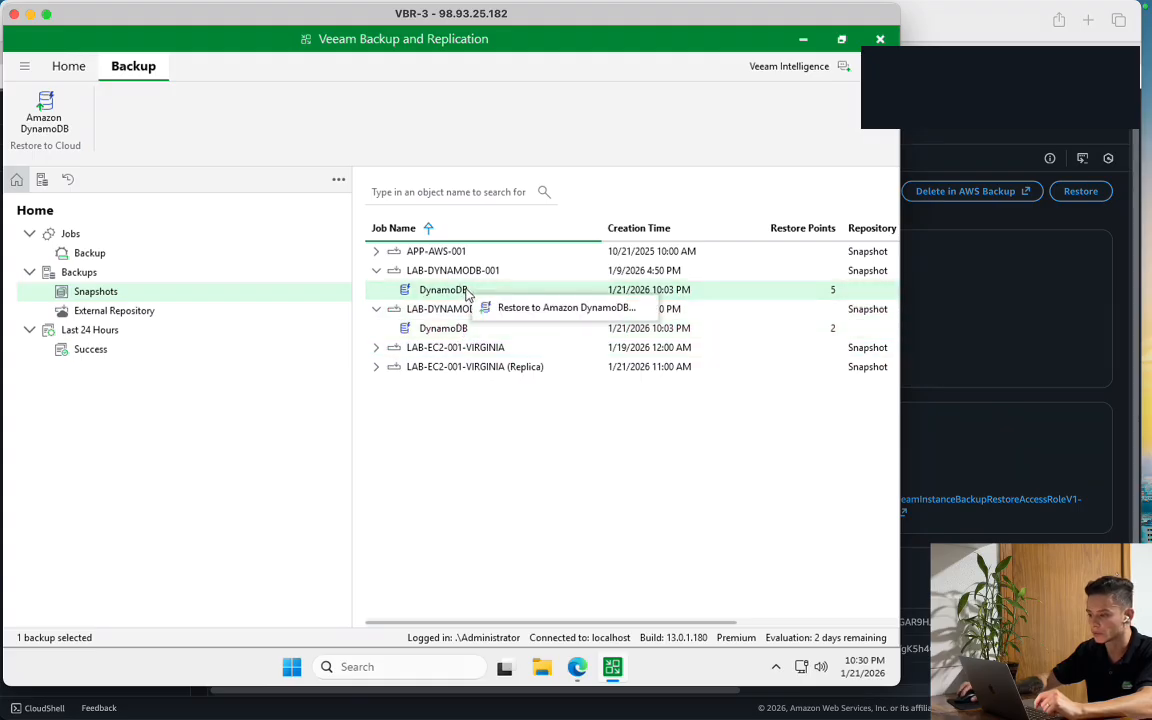
click(516, 309)
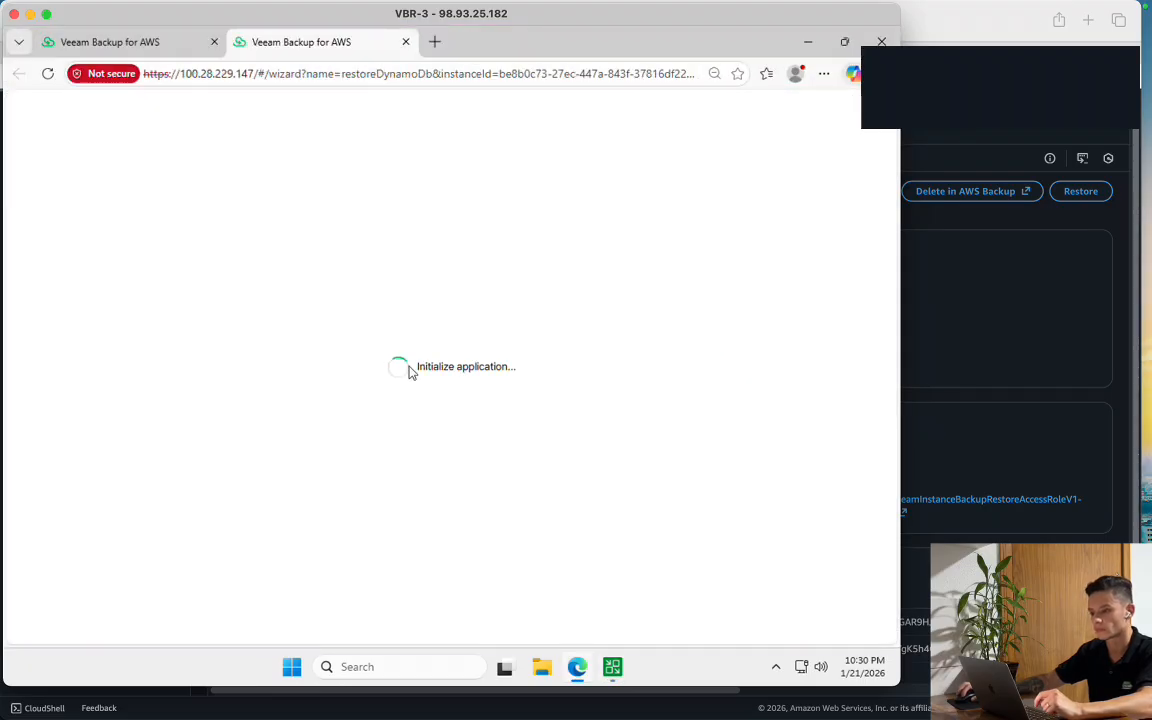
click(214, 42)
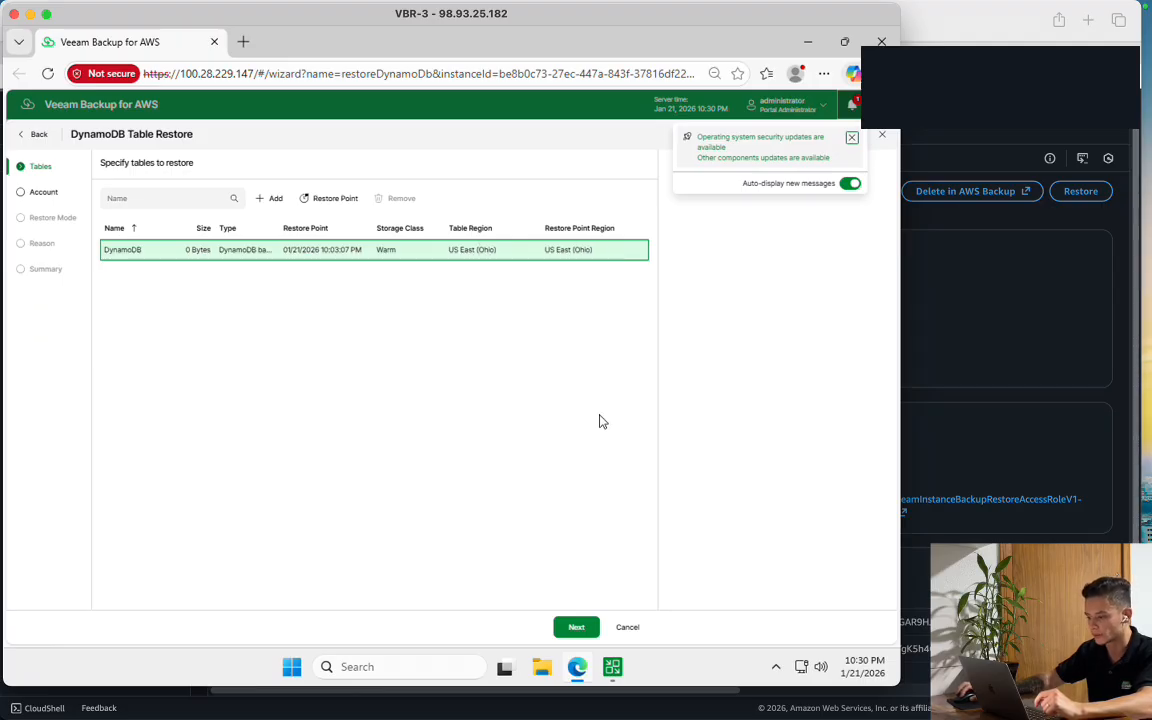
Start an Amazon DynamoDB restore of the DynamoDB table from LAB-DYNAMODB-001 (Replica) and close the earlier restore wizard
click(613, 672)
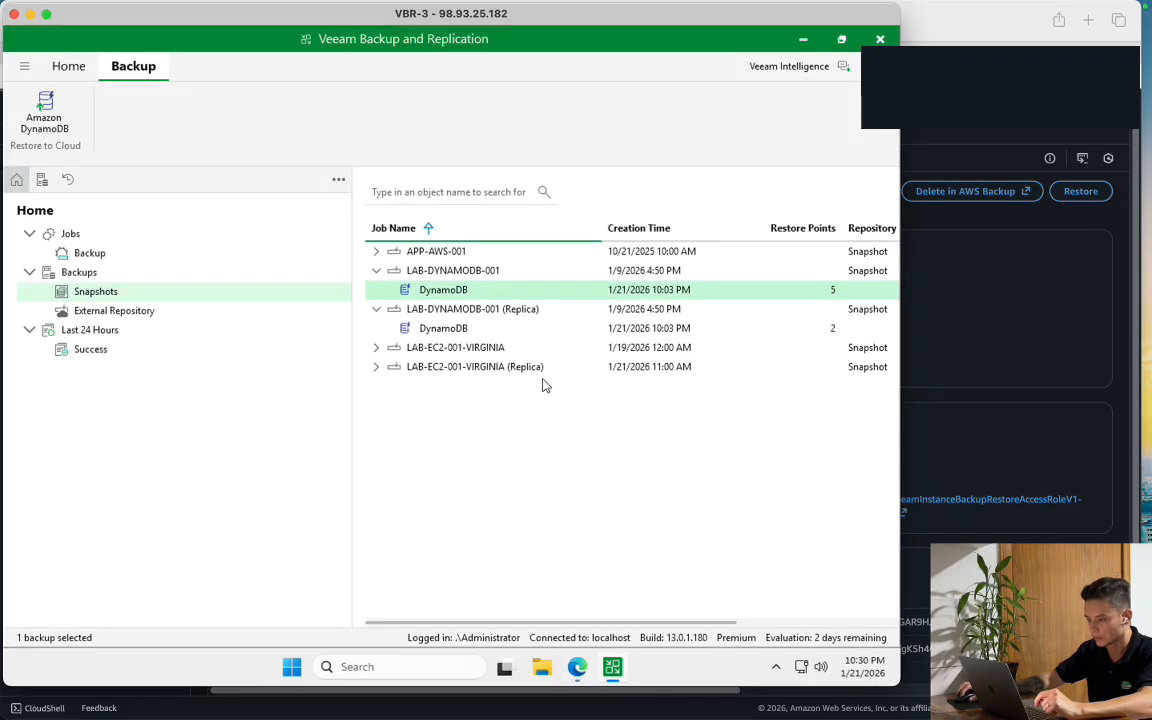
right_click(460, 330)
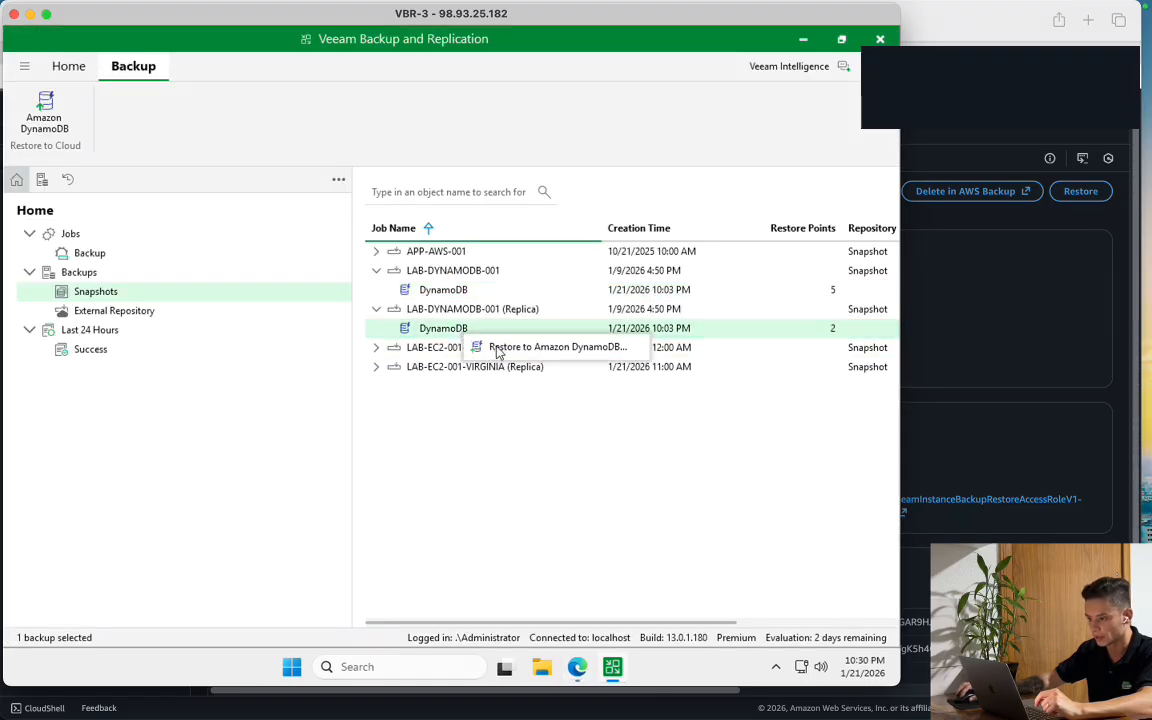
click(530, 347)
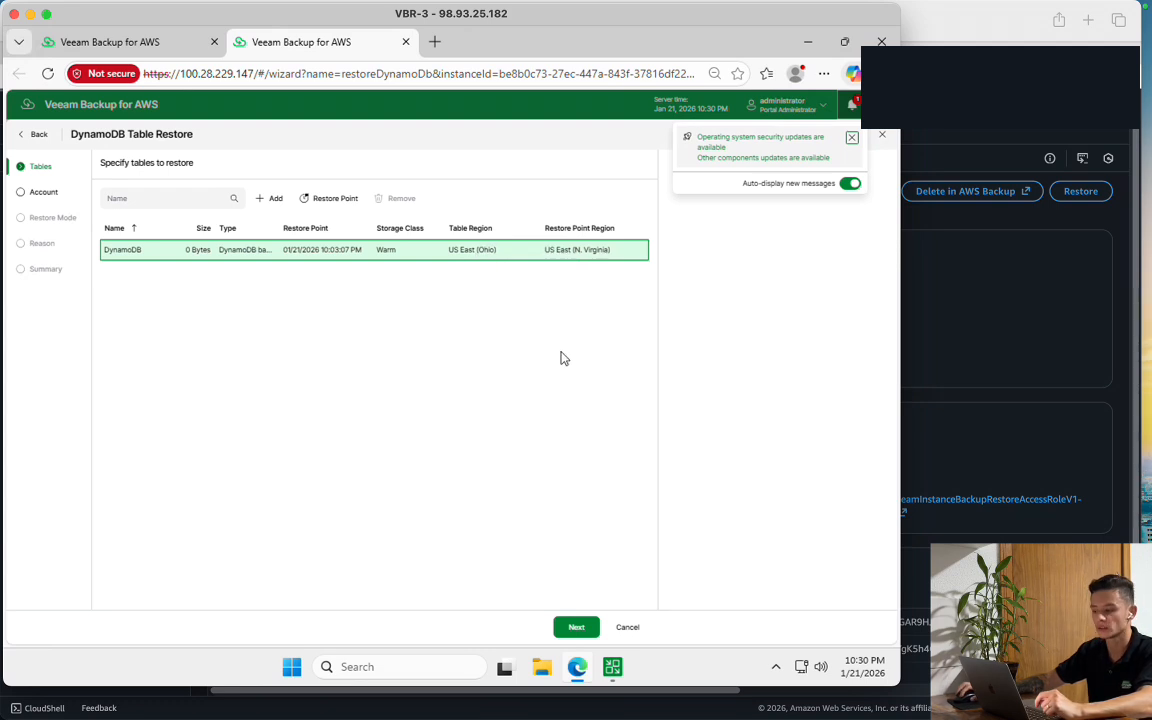
click(214, 42)
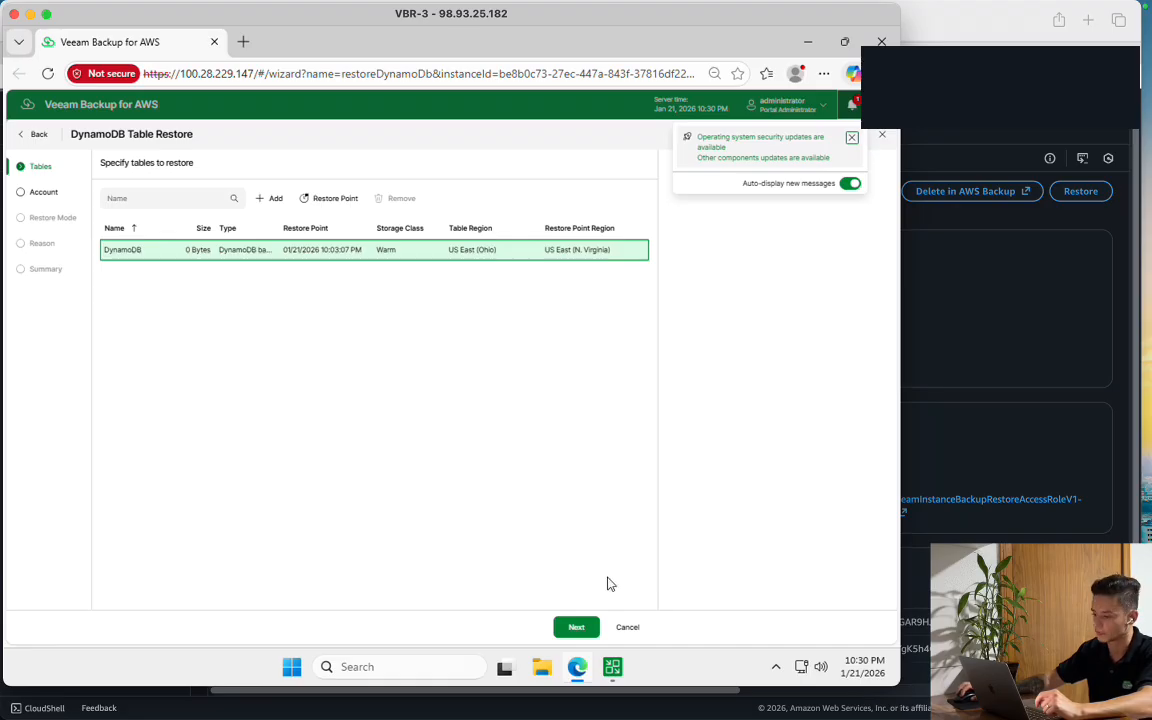
Set the restore to a new location in US West (N. California), keeping the AdminService IAM role and the original encryption scheme
click(577, 632)
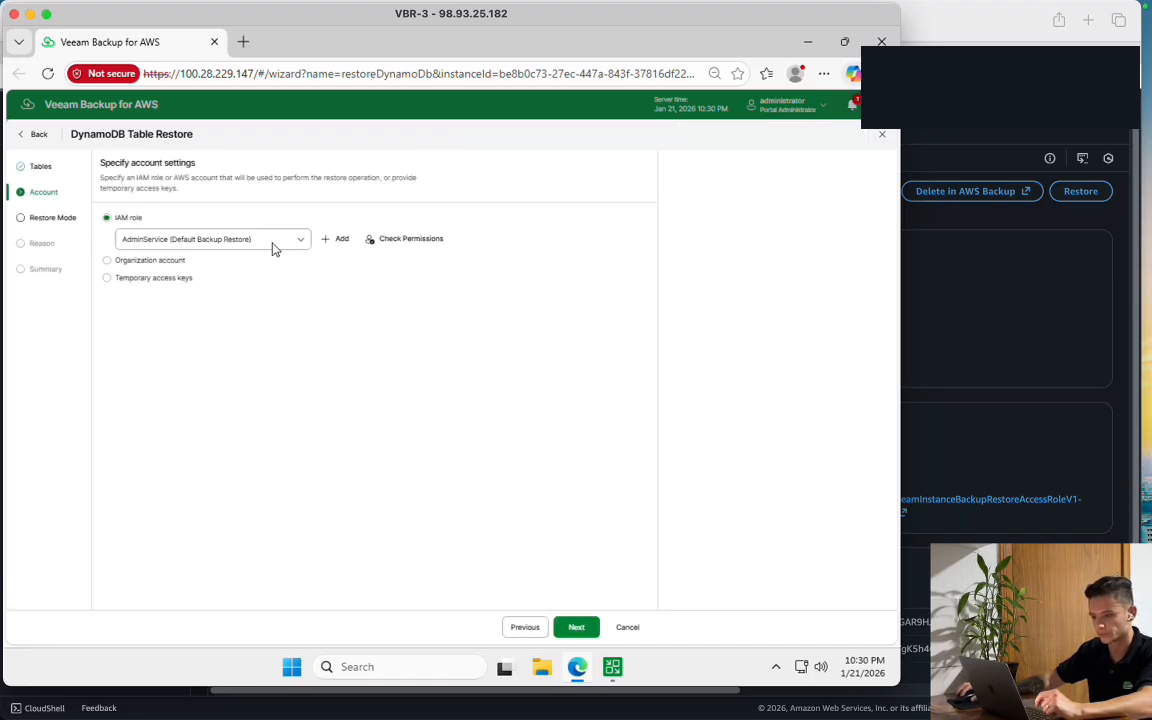
click(580, 627)
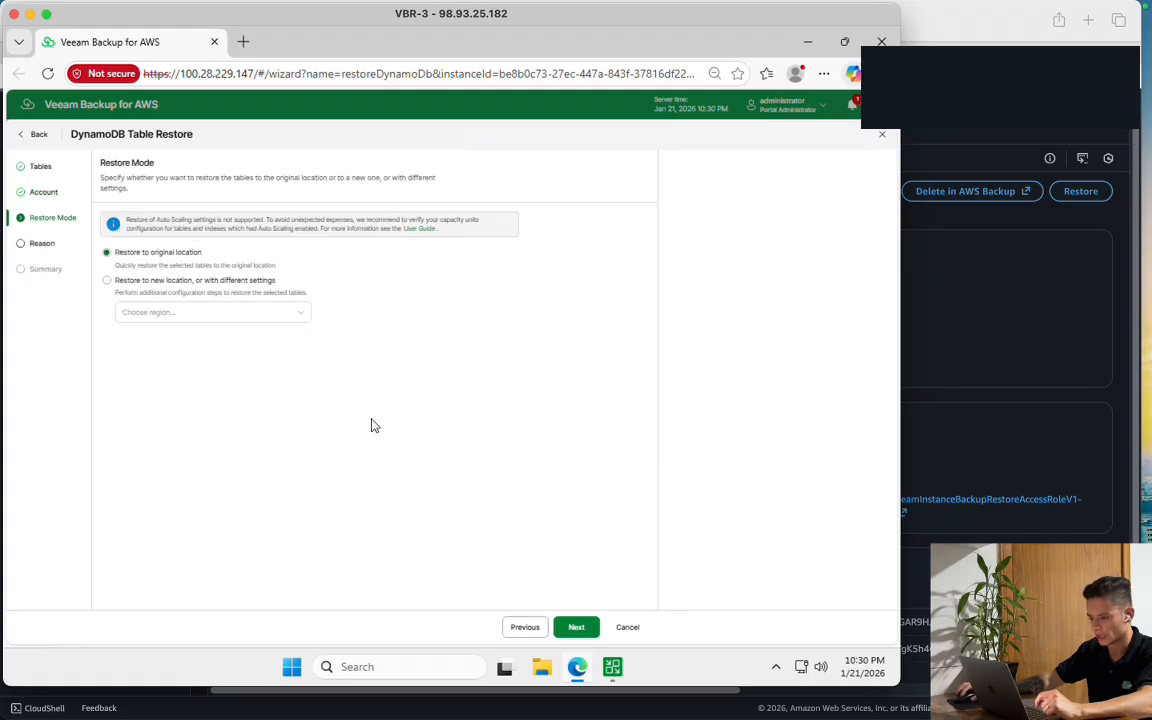
click(248, 283)
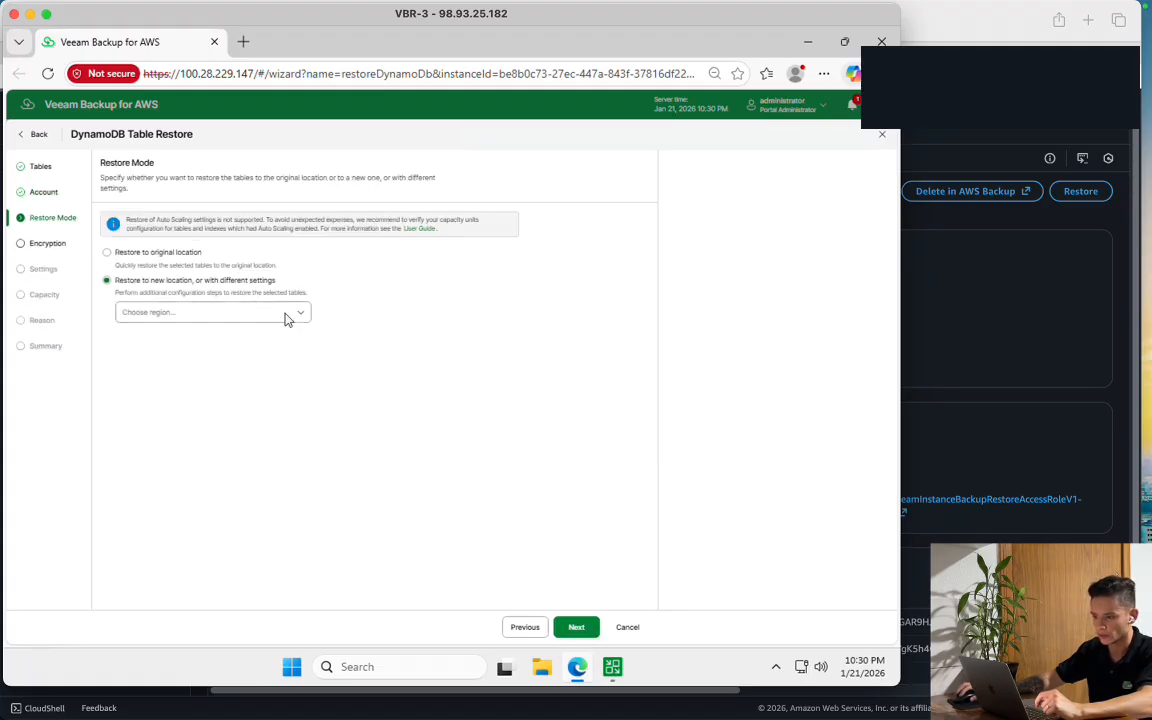
click(283, 319)
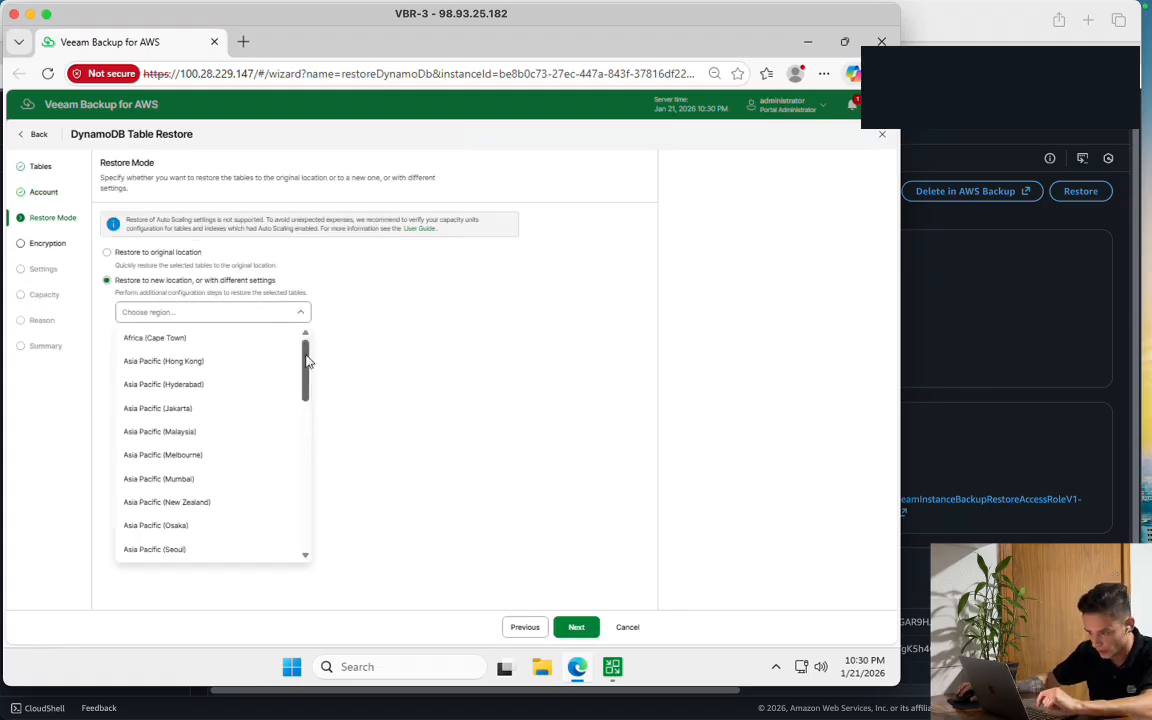
scroll(305, 390, down, 1)
scroll(312, 545, down, 8)
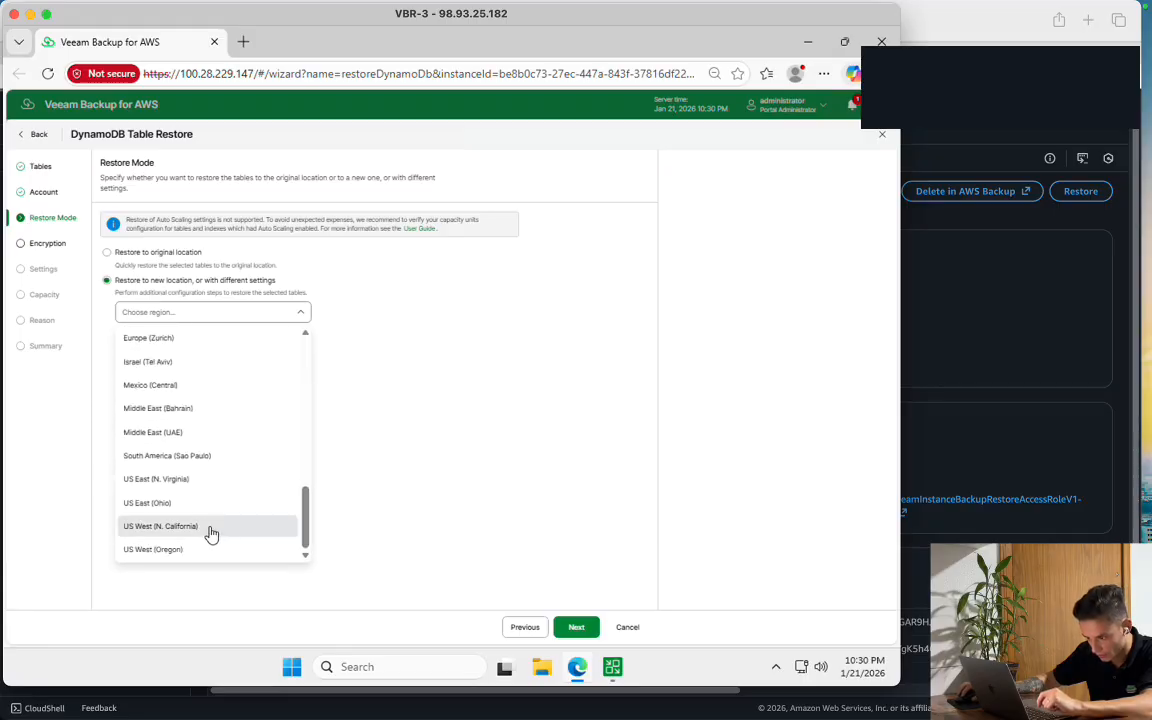
click(211, 535)
click(576, 627)
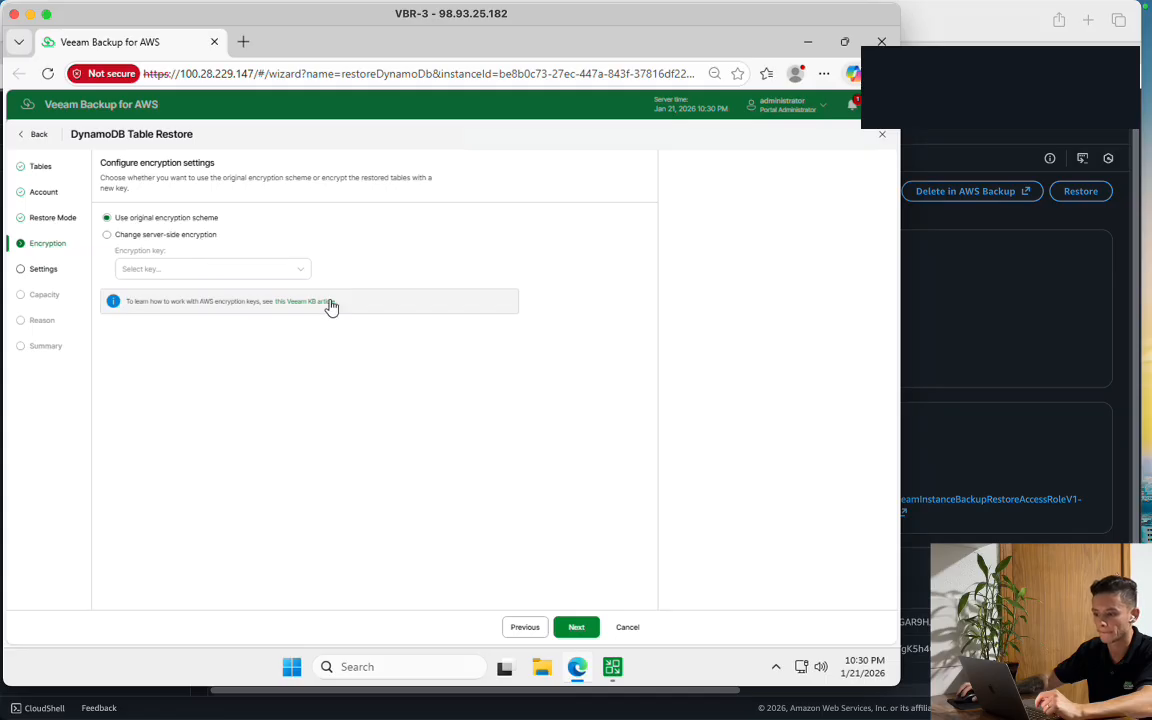
click(577, 627)
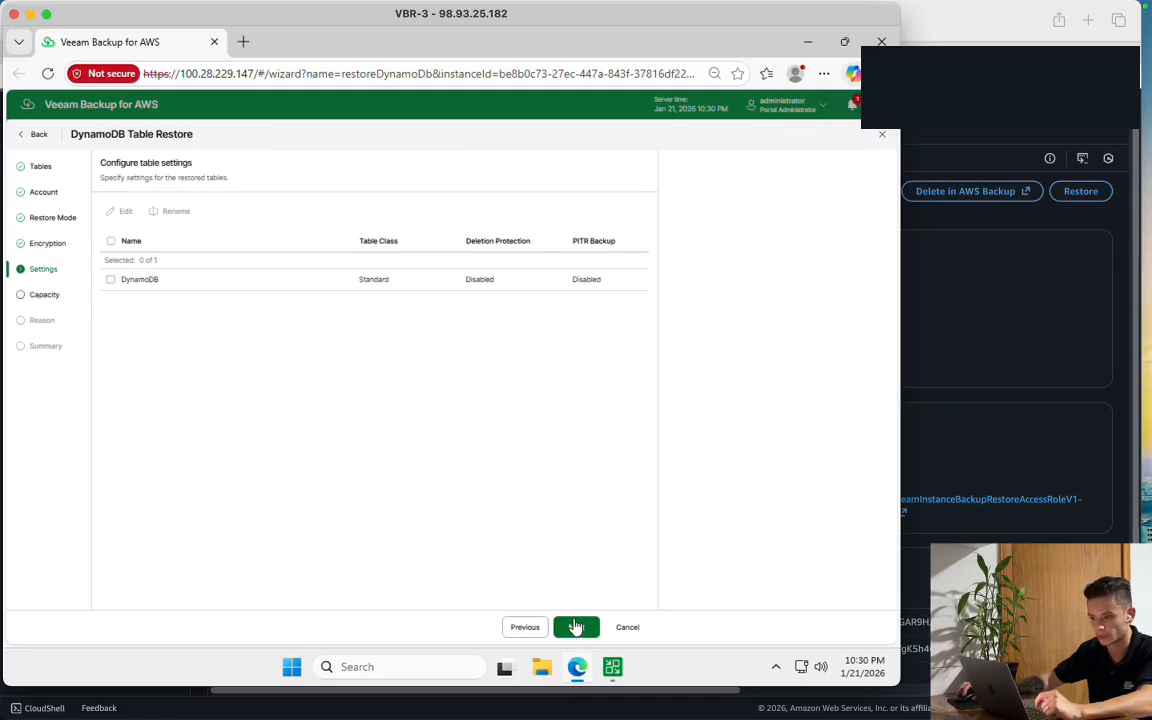
Open the restored DynamoDB table's settings, view the table class options, and cancel without changes
click(110, 281)
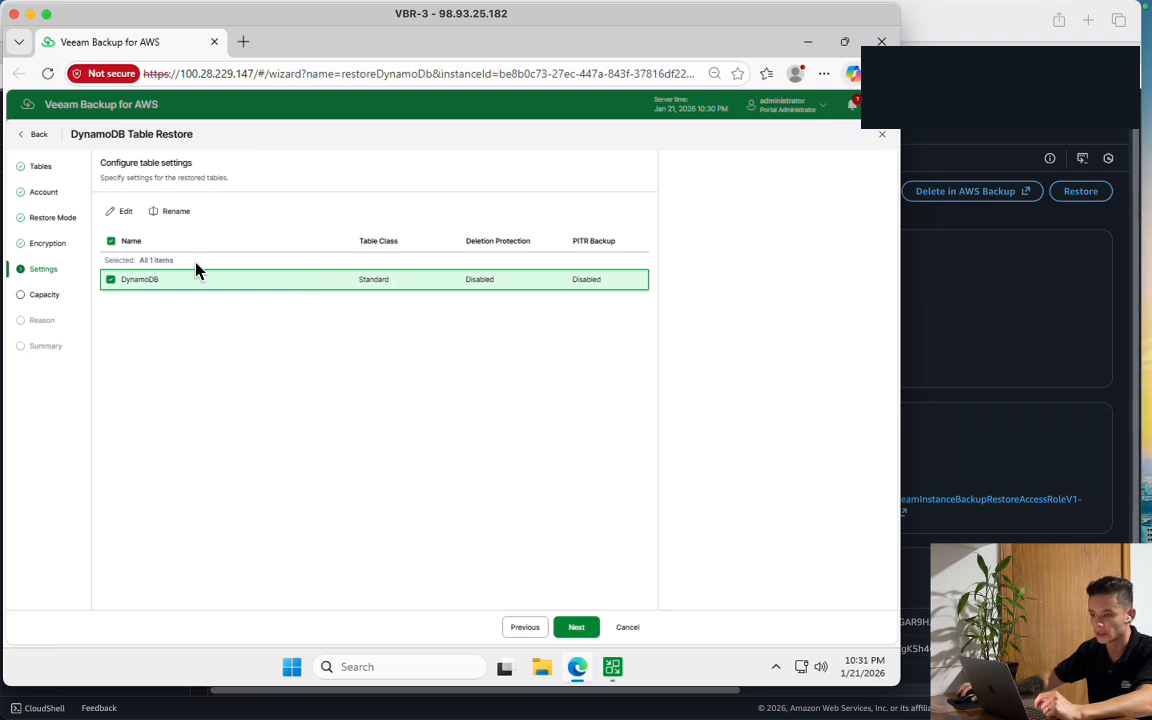
click(119, 212)
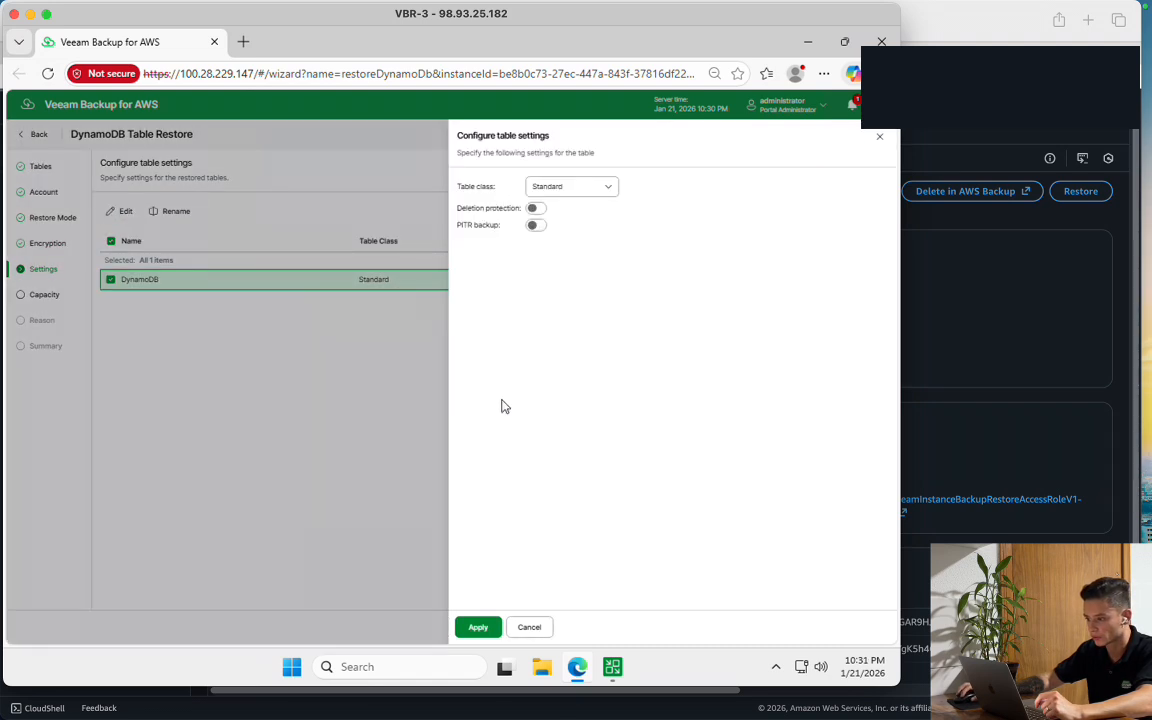
click(589, 190)
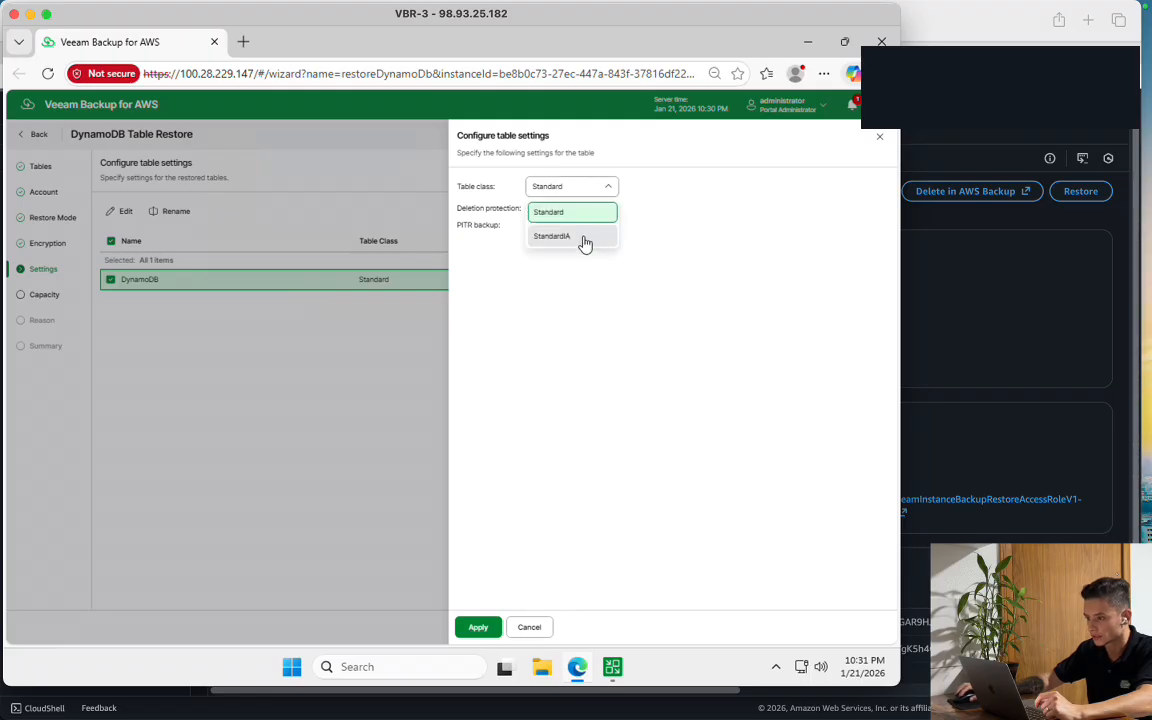
click(540, 627)
click(540, 627)
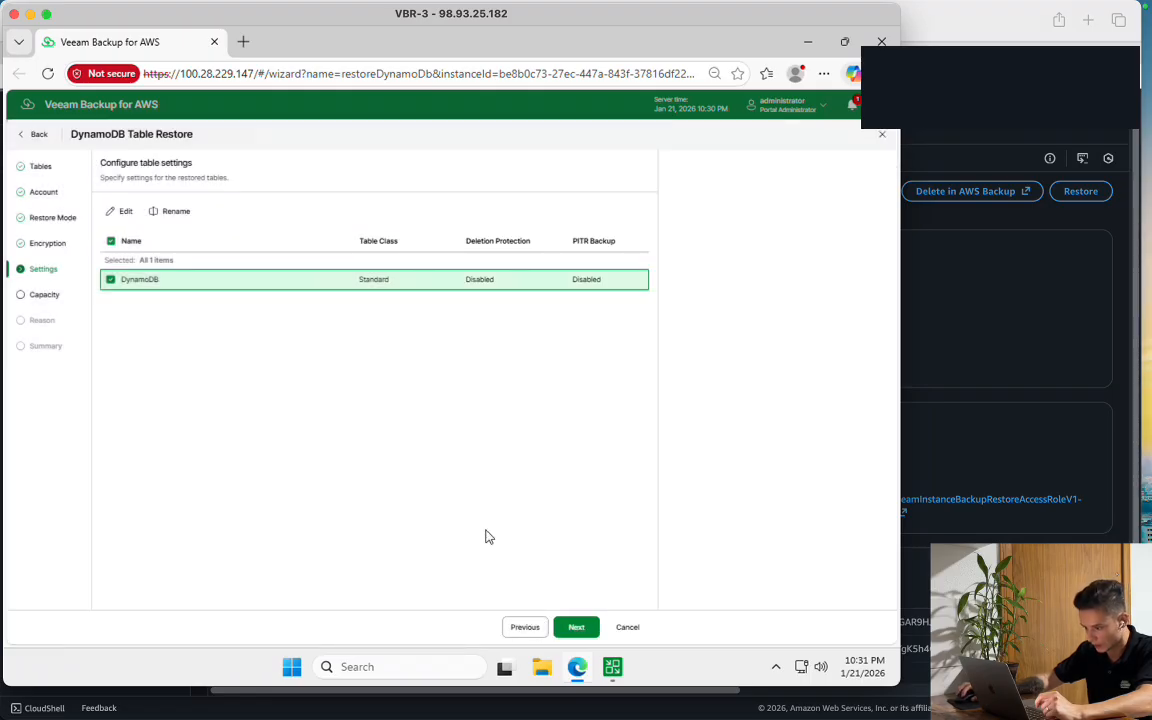
Keep the On-Demand capacity mode, enter "Teste de restore" as the restore reason, and finish the wizard to start the restore
click(580, 628)
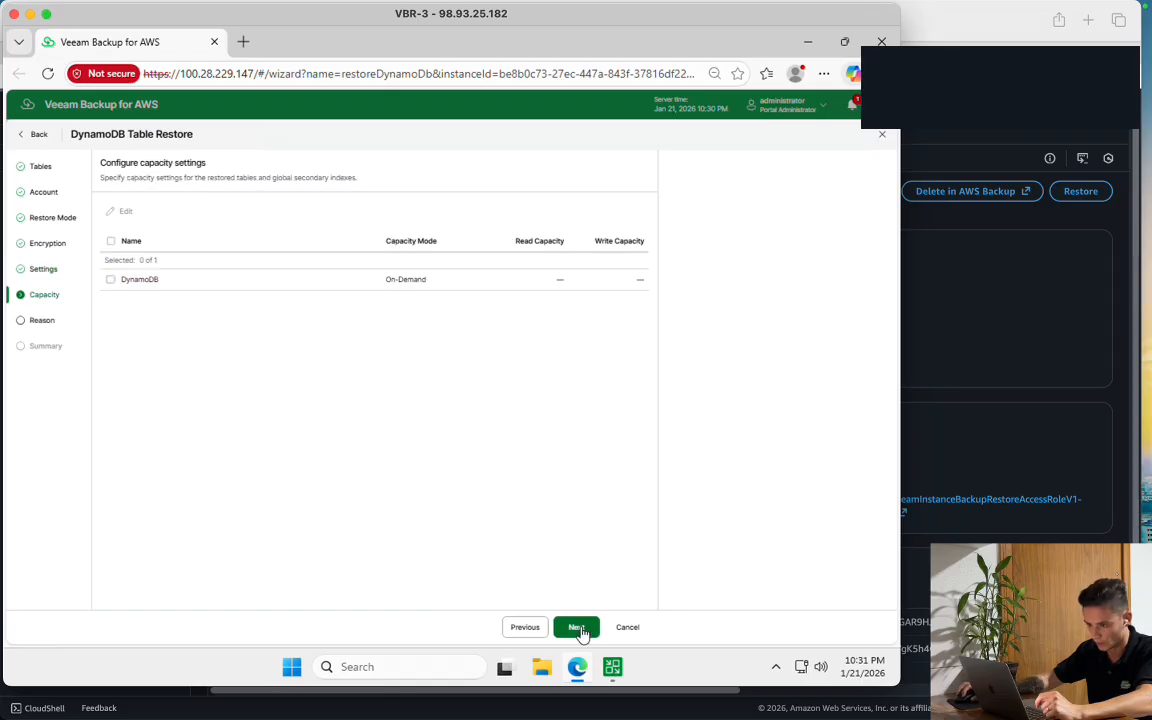
click(110, 241)
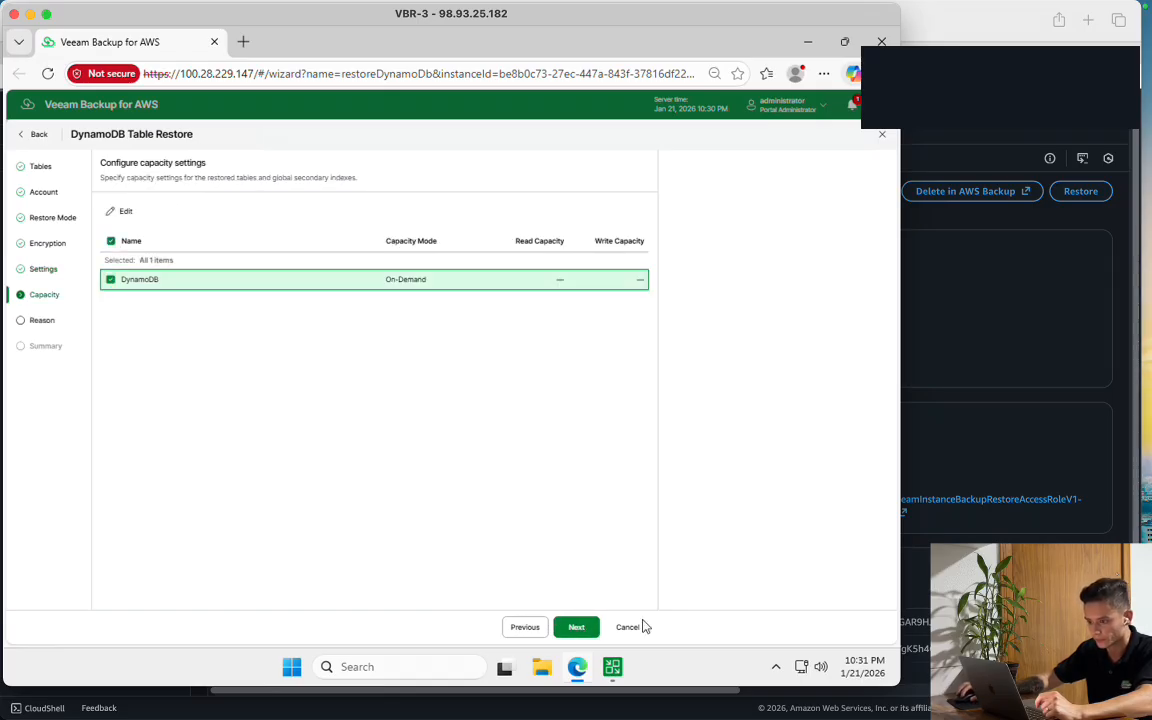
click(576, 628)
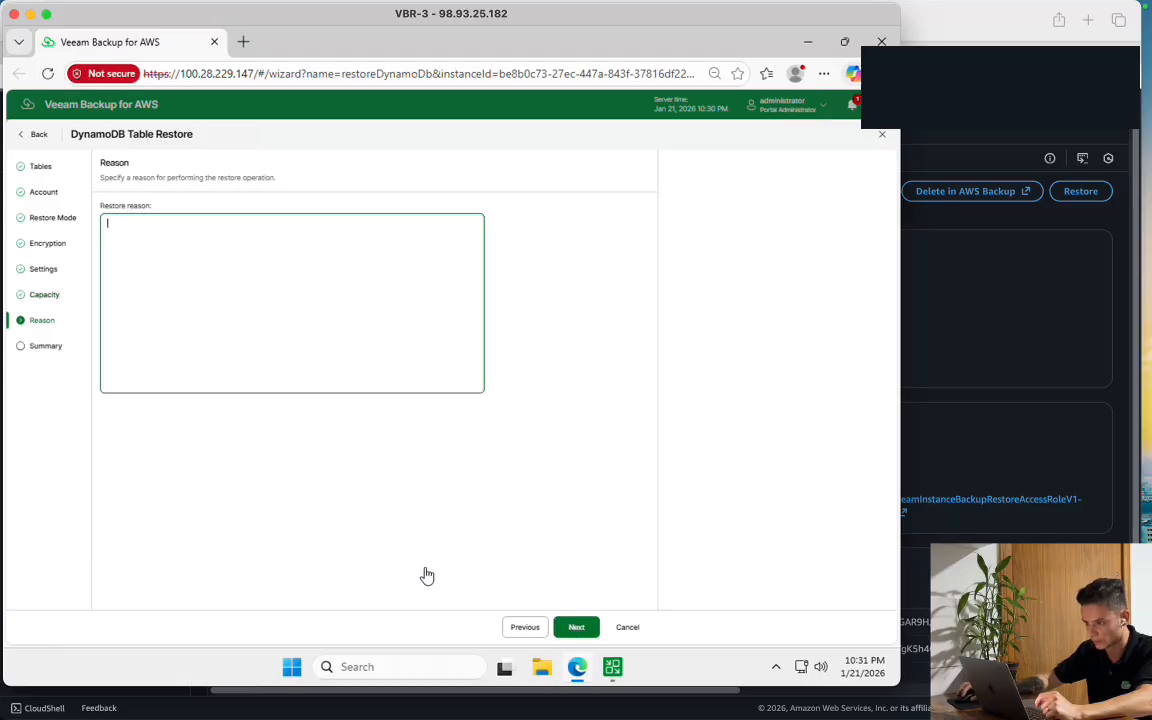
text(Teste de restore)
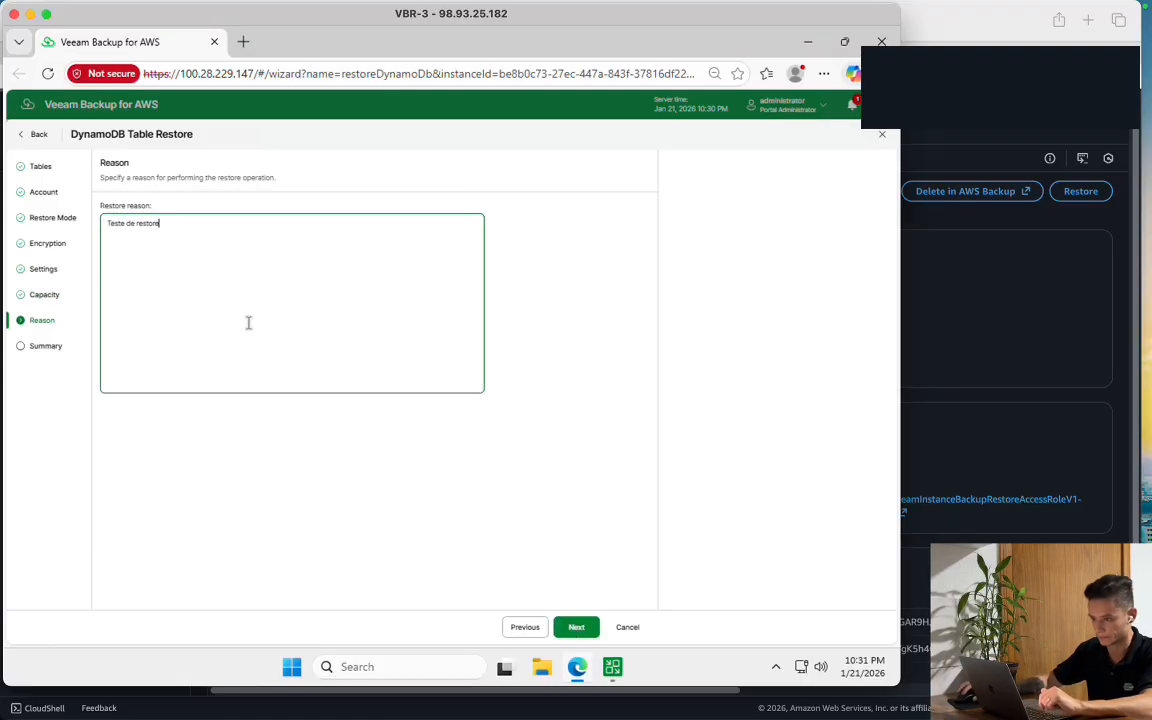
click(583, 635)
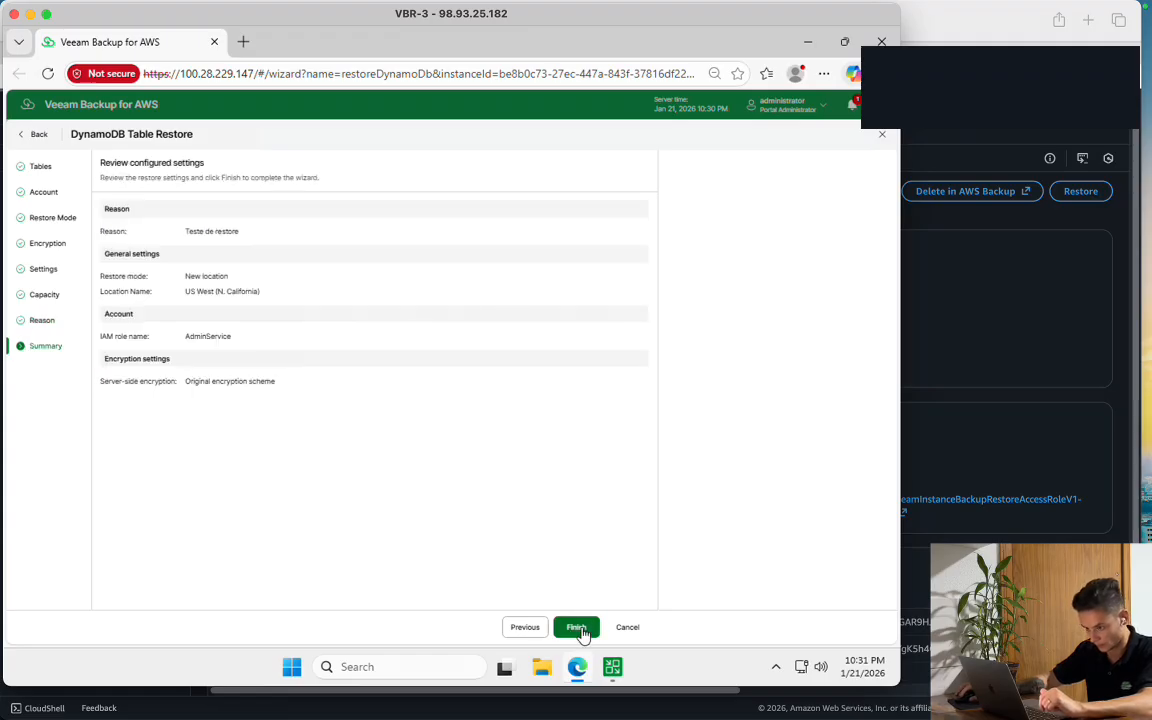
click(580, 630)
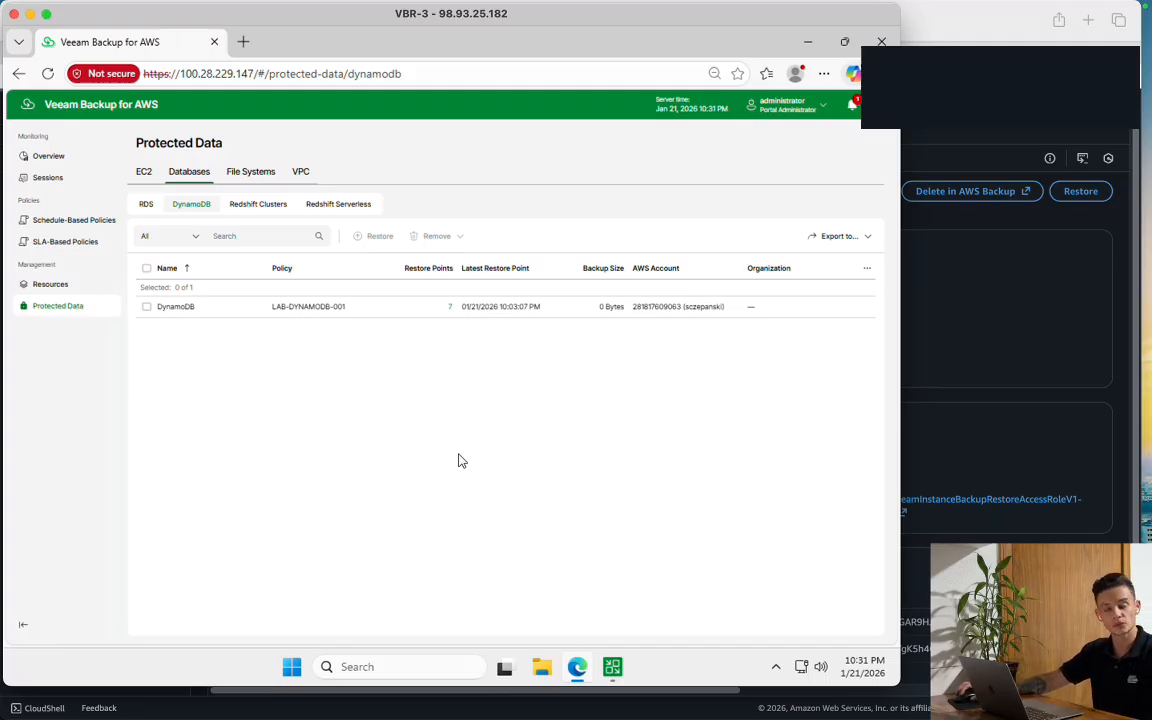
Switch to the AWS console, refresh the DynamoDB tables in N. California, and view the tables list in Ohio
click(990, 306)
click(965, 53)
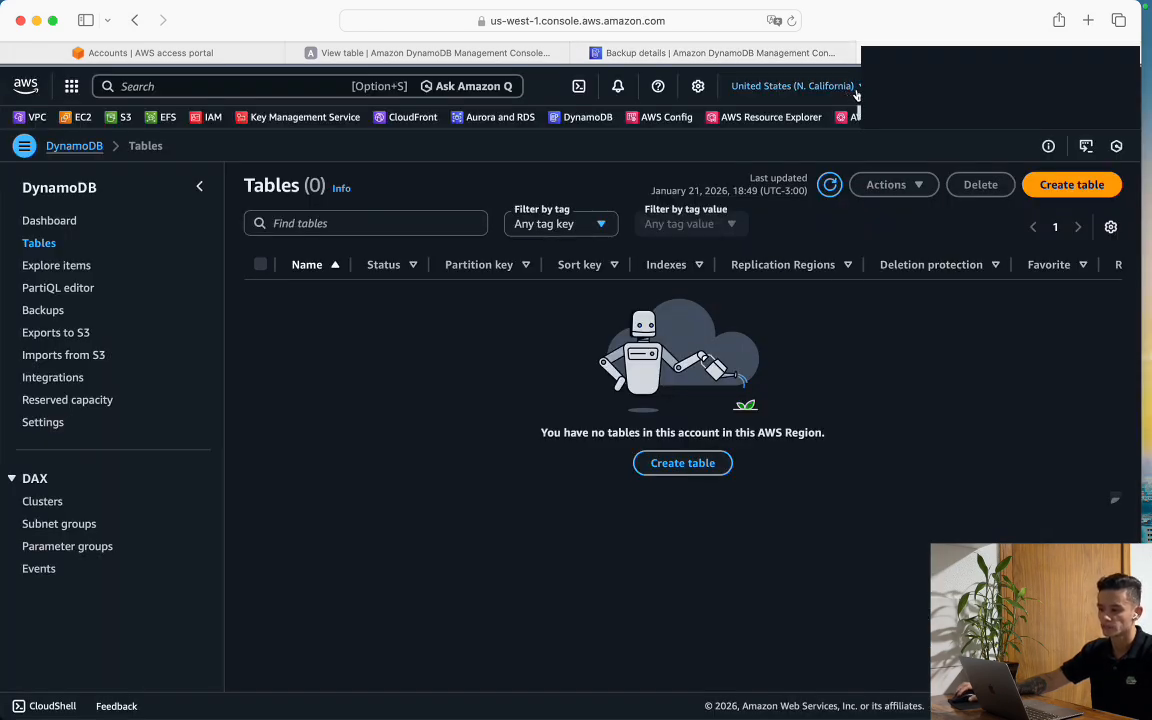
click(832, 187)
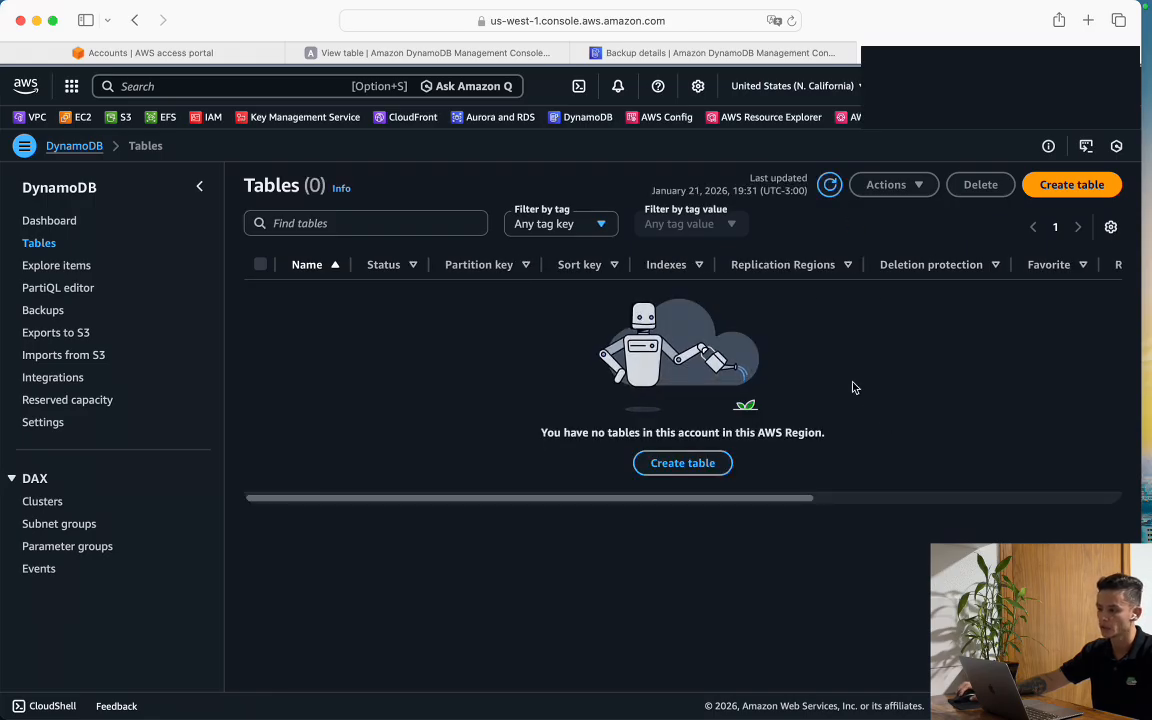
click(515, 55)
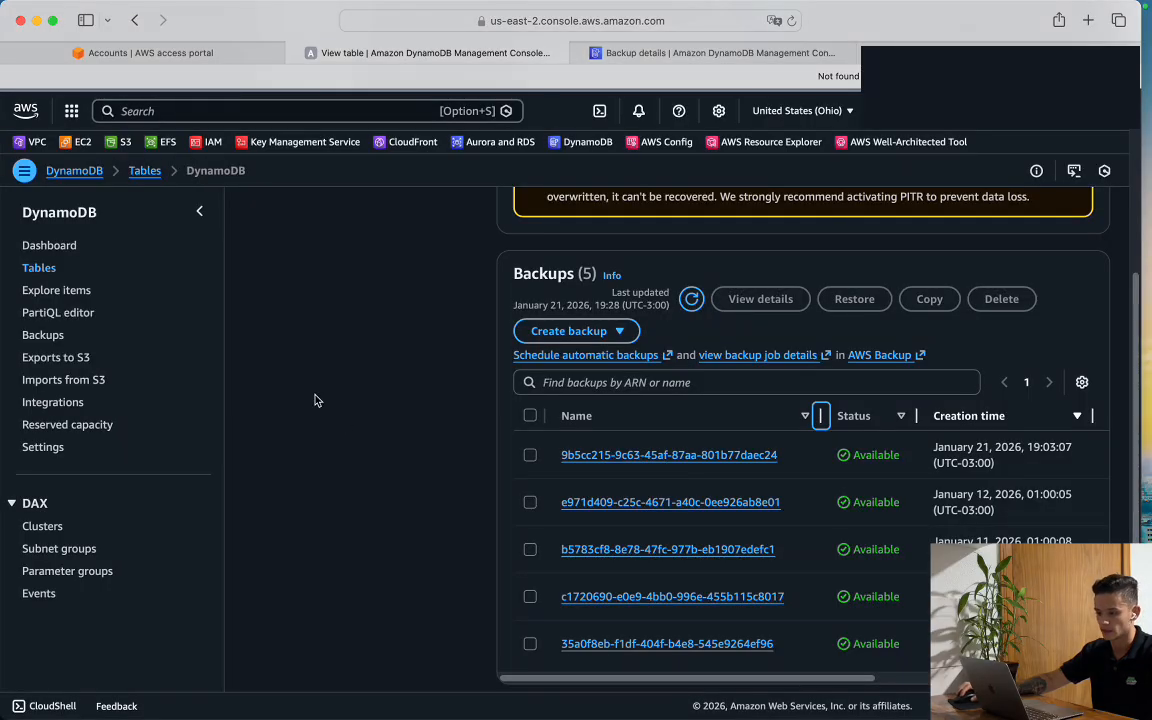
click(39, 268)
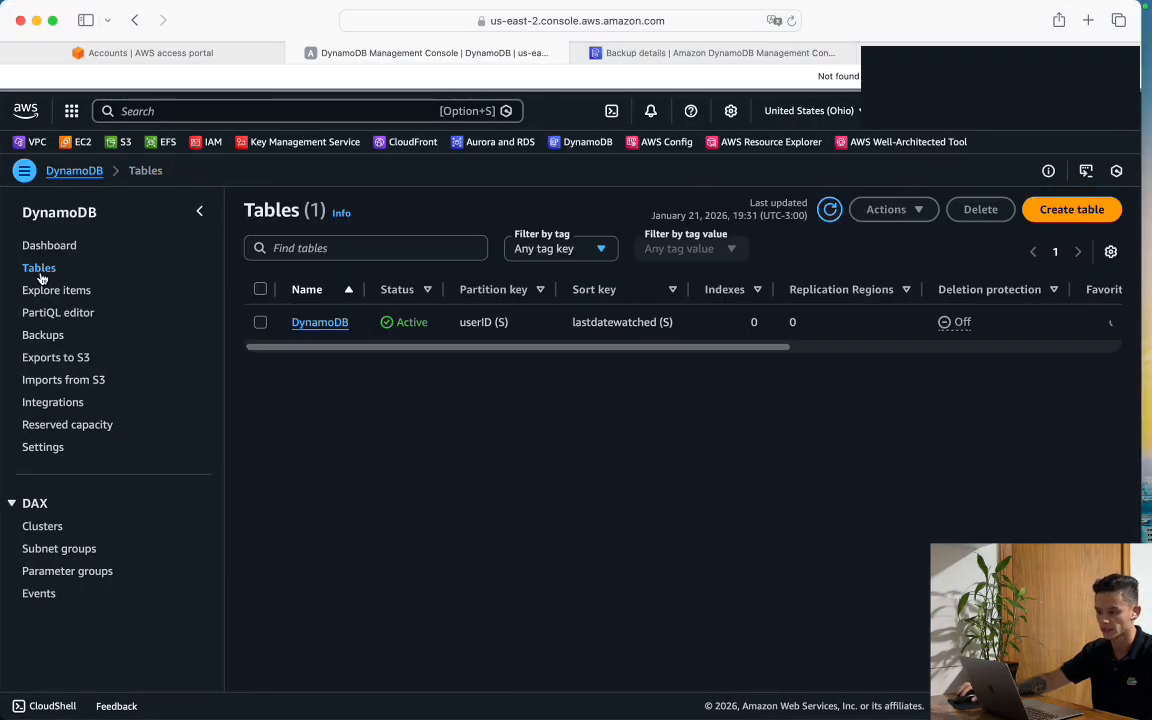
Refresh the DynamoDB tables list in Ohio, view the replica's backup details in N. Virginia, and refresh the tables list in N. California
click(830, 209)
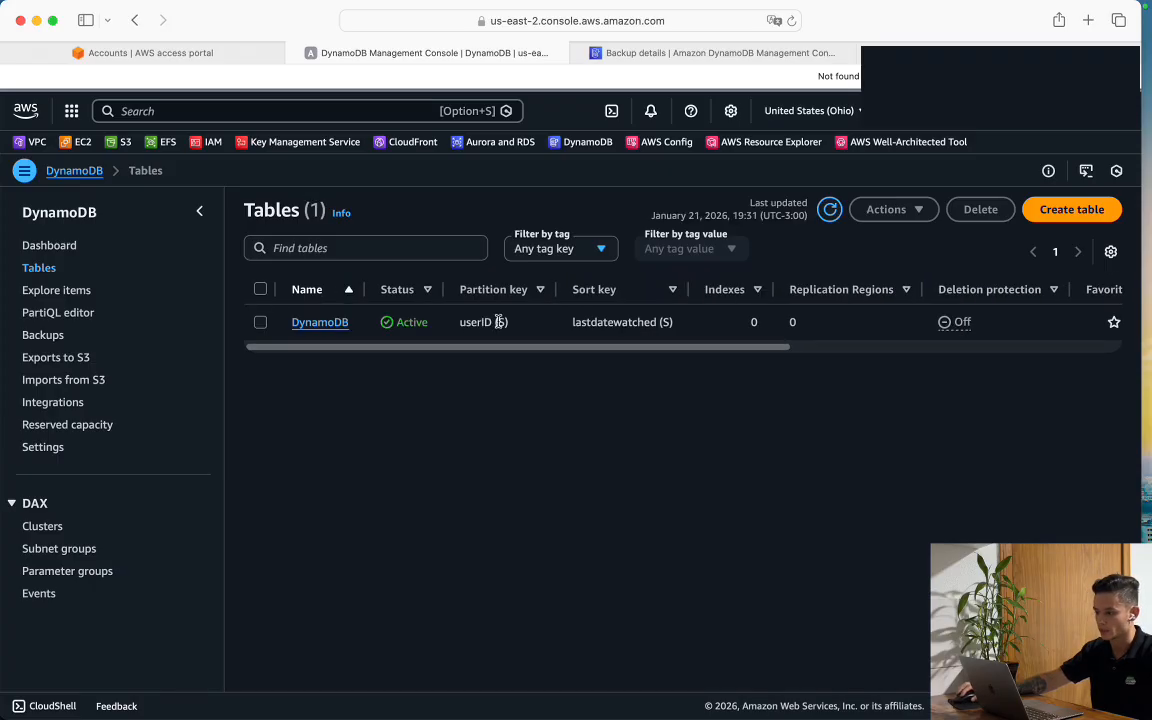
click(651, 55)
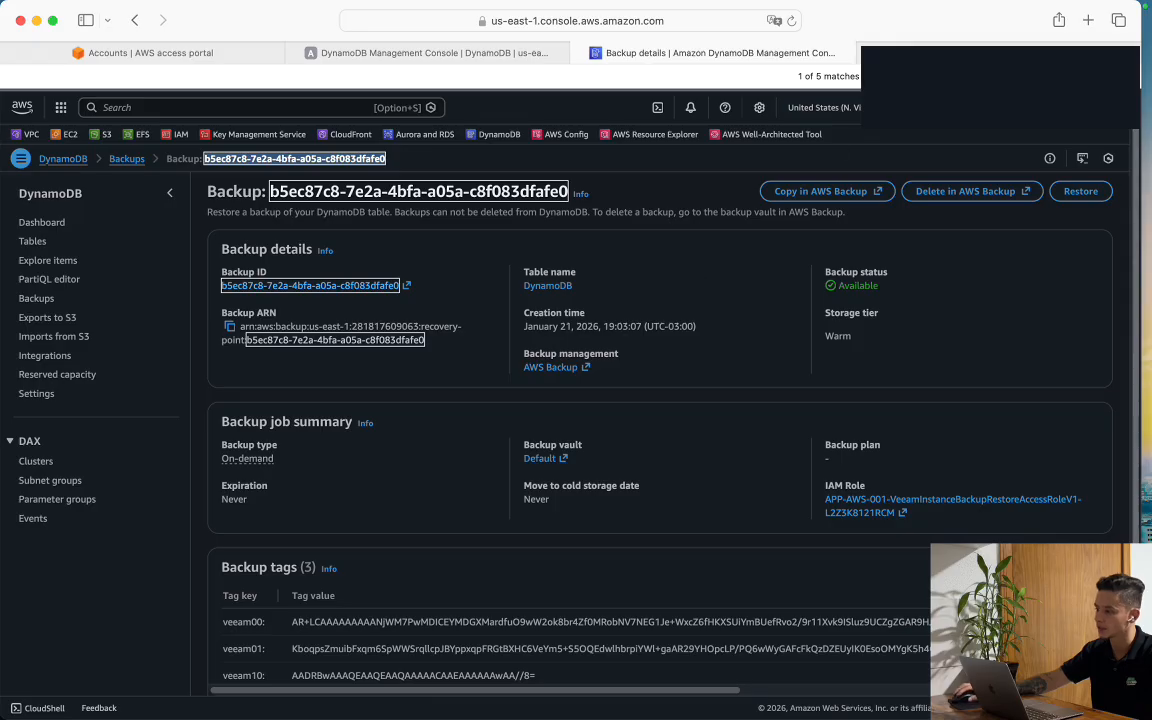
click(940, 53)
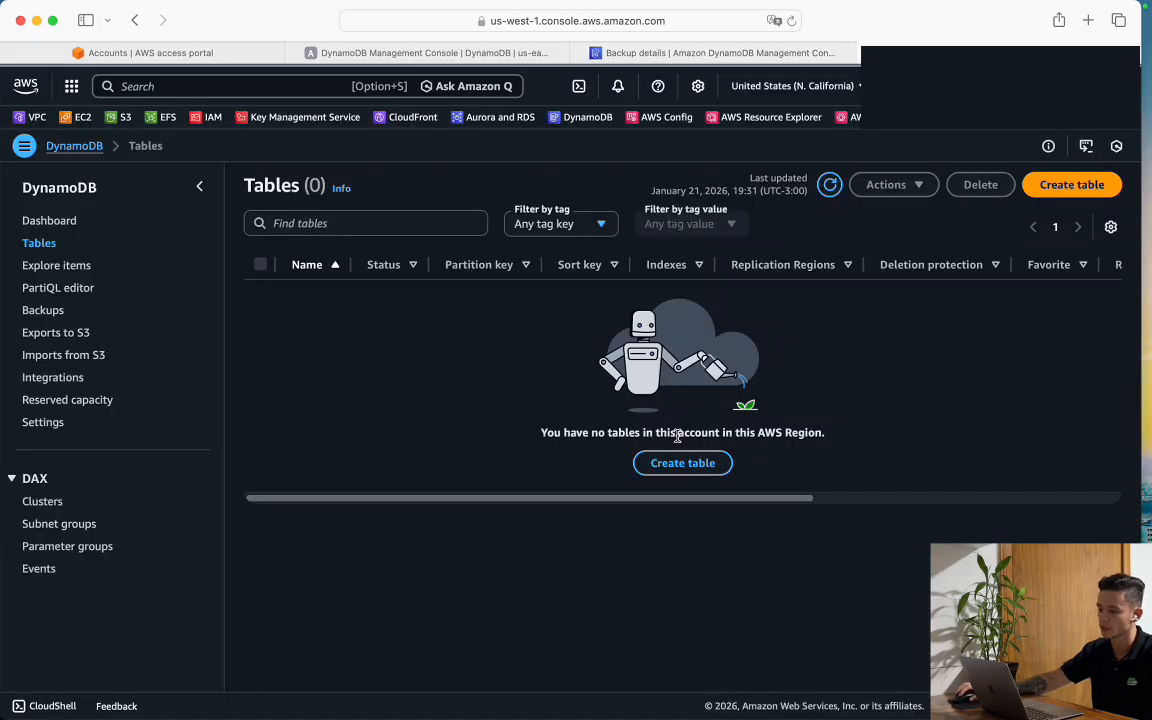
click(833, 190)
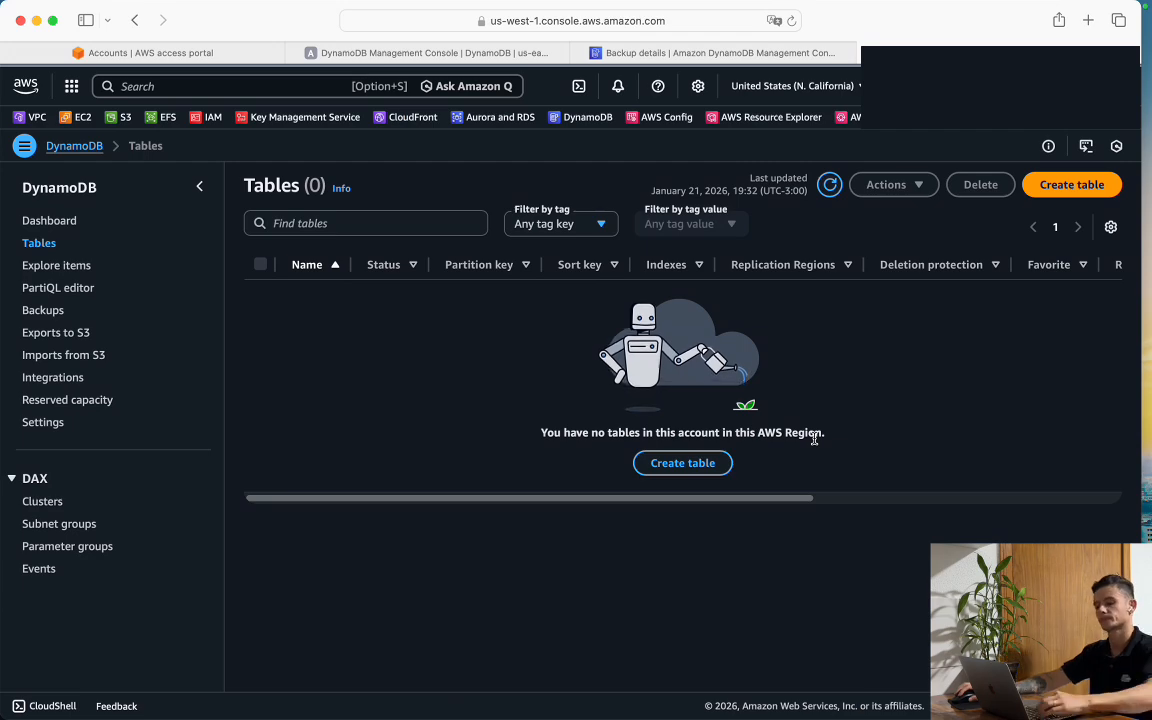
Switch to Veeam Backup and Replication and open the running DynamoDB restore session
key(super+Tab)
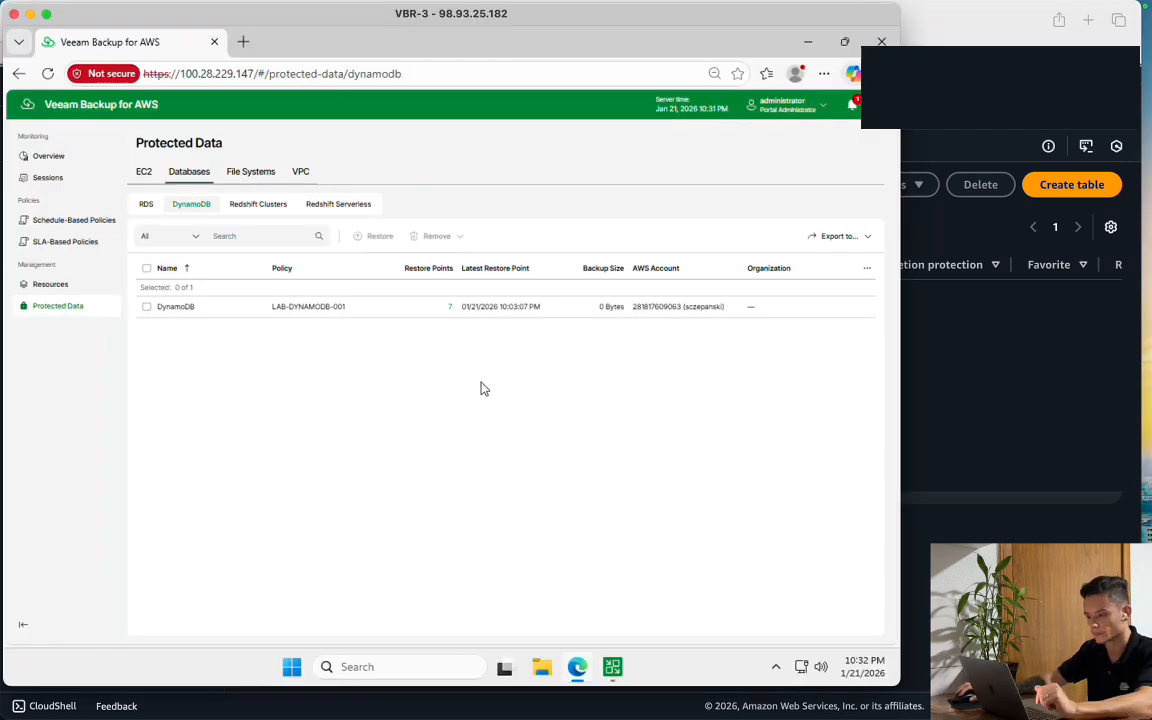
click(613, 668)
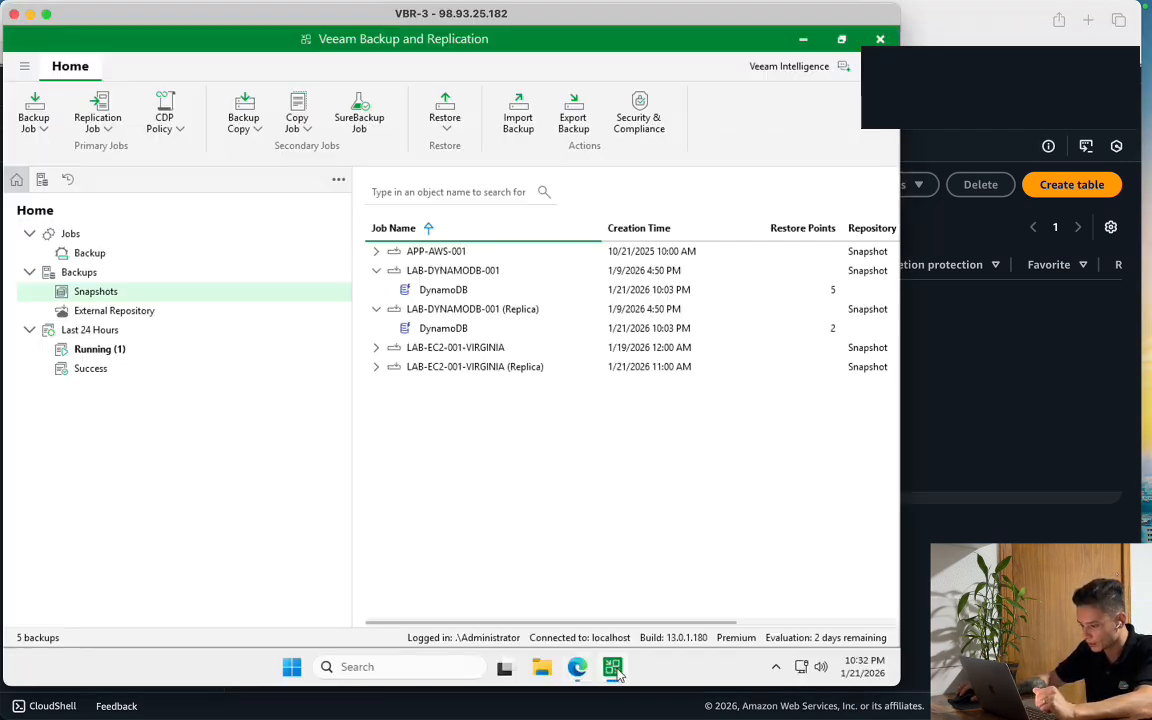
click(121, 352)
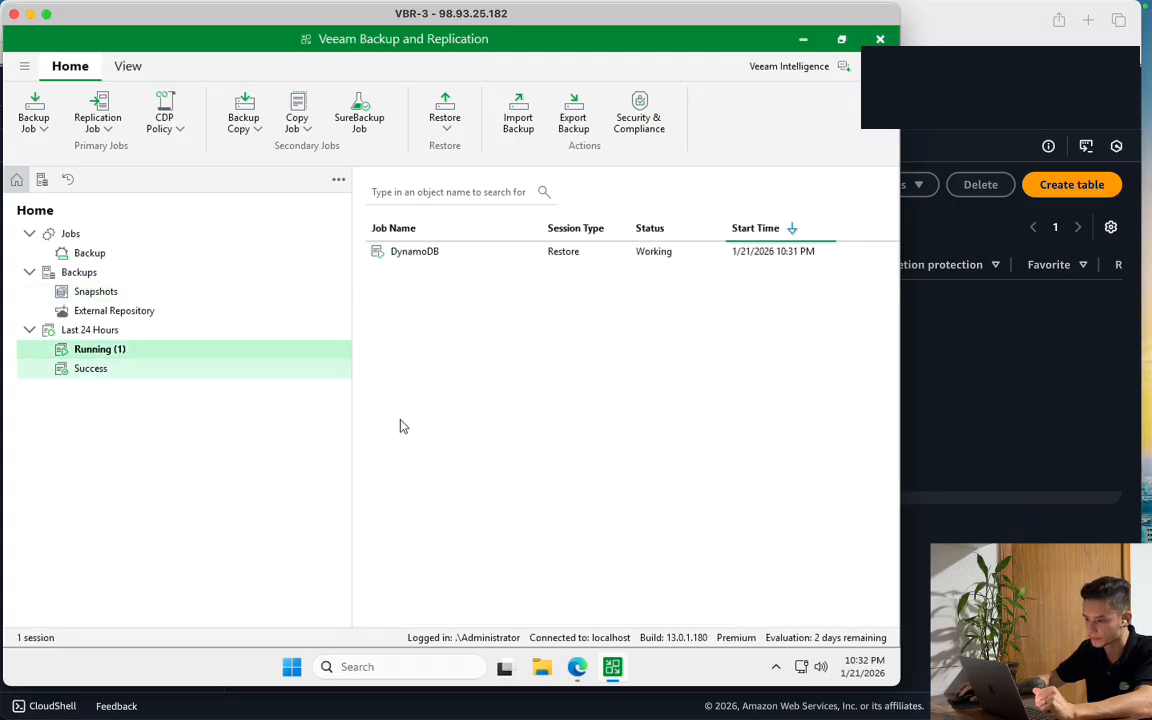
click(478, 254)
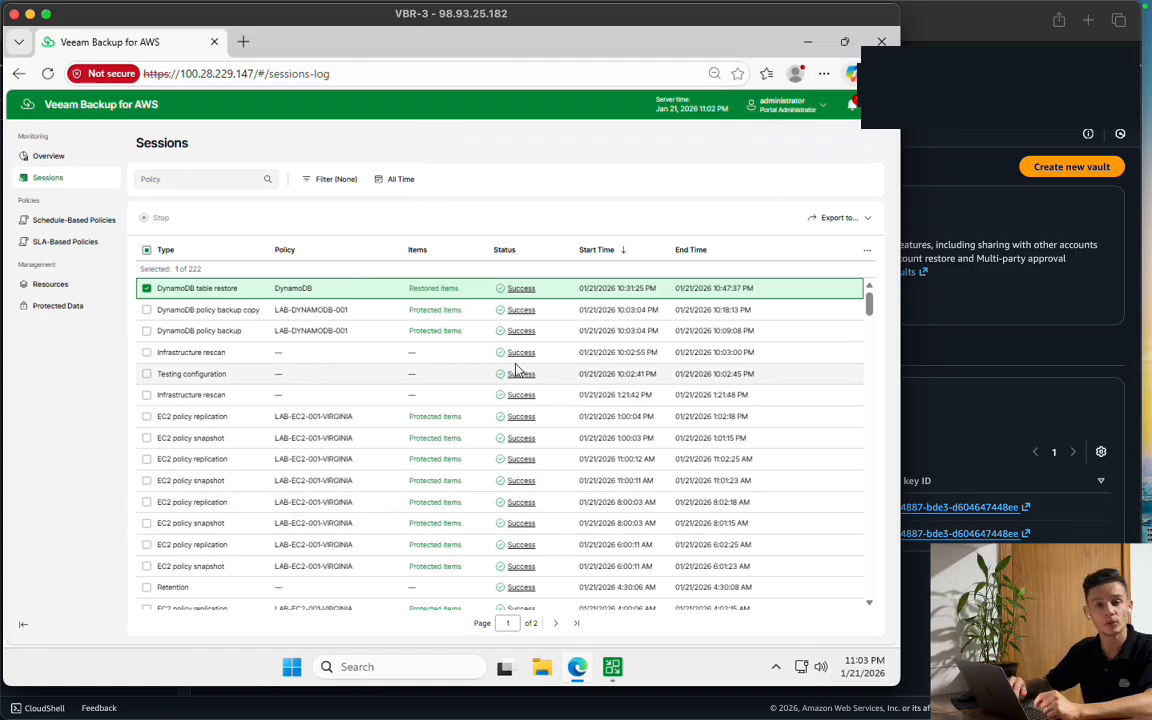
Review the DynamoDB table restore session's log and duration, and switch to the AWS console's N. California tables list
click(522, 289)
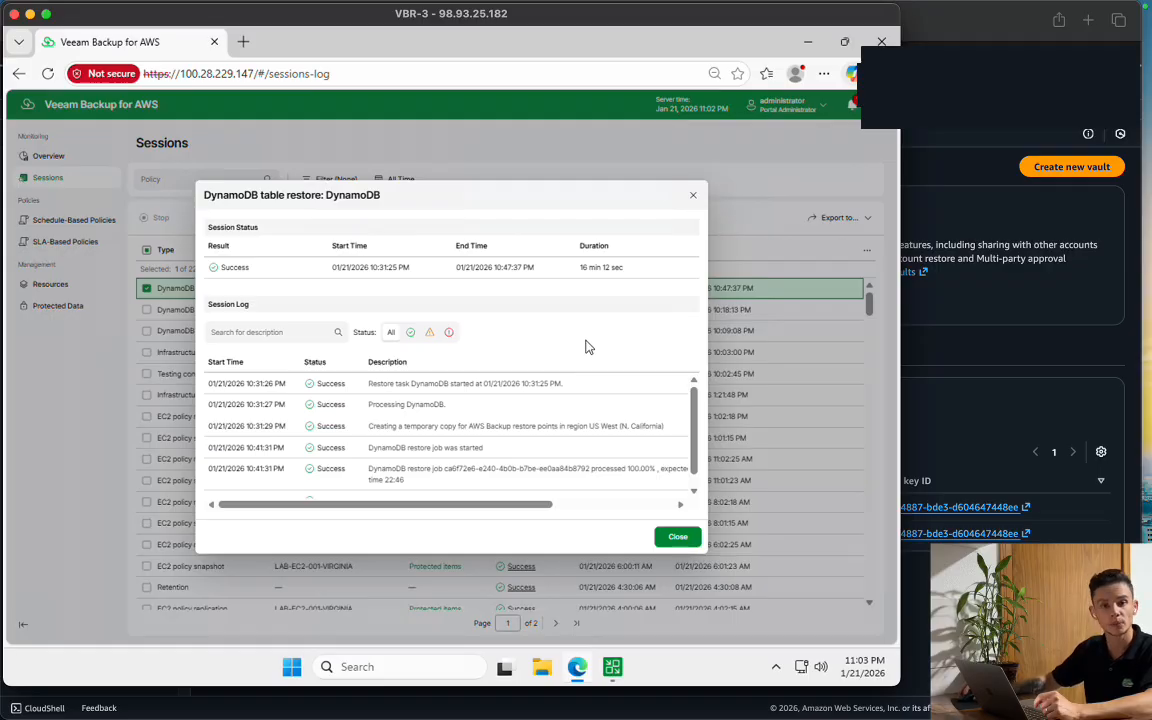
triple_click(642, 269)
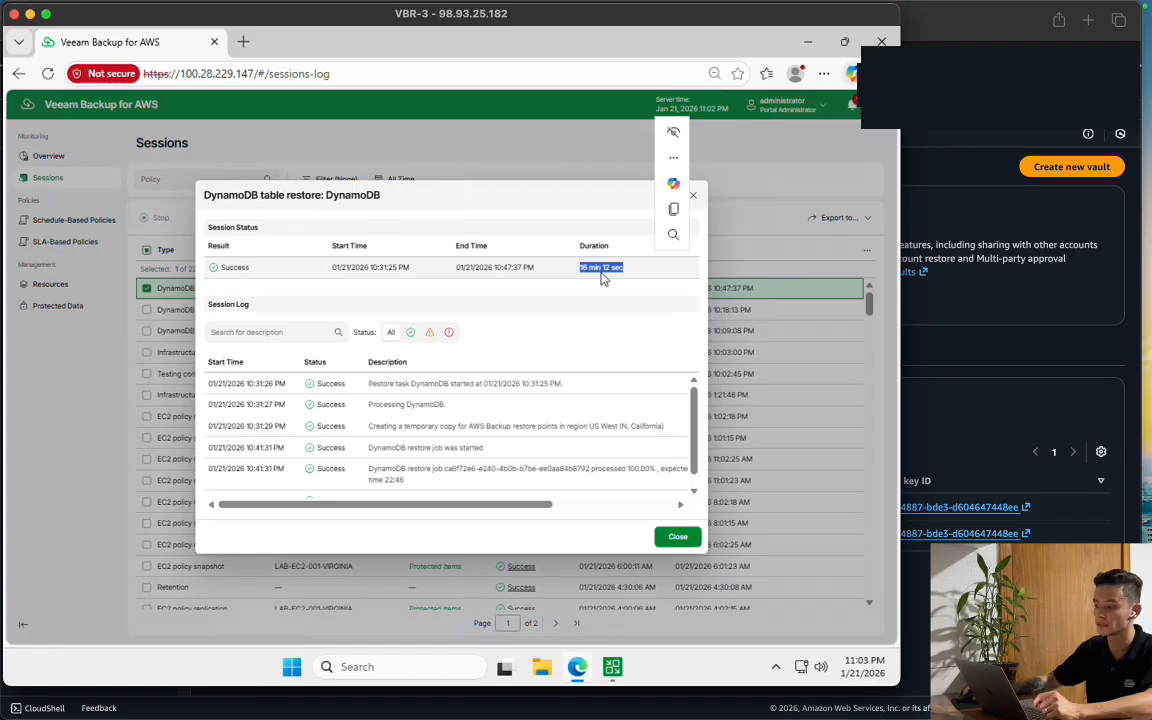
click(1041, 196)
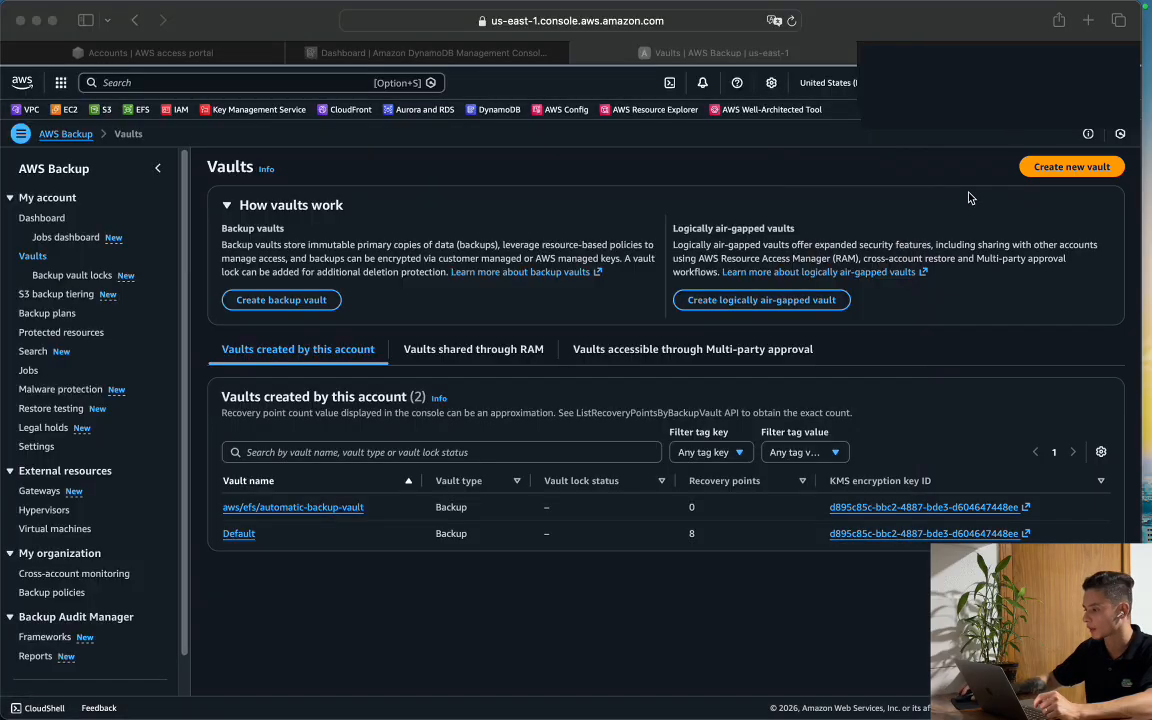
click(998, 54)
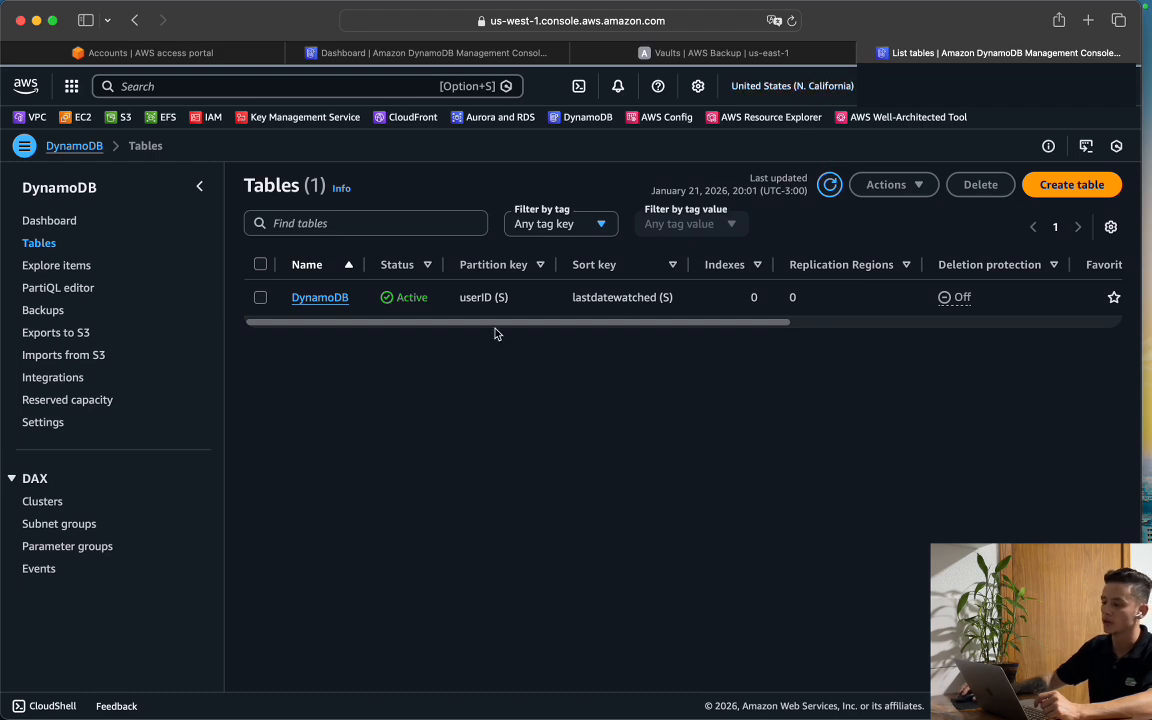
drag(488, 329, 398, 334)
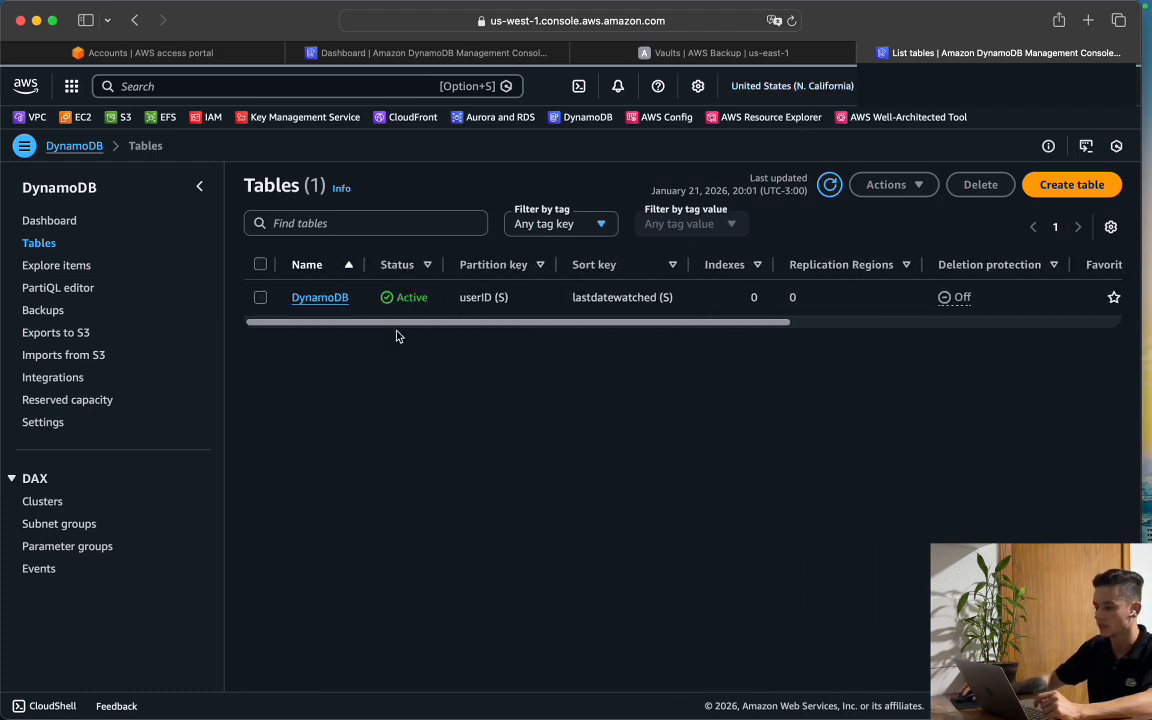
Open the restored DynamoDB table, examine its point-in-time recovery and backups, and return to the tables list
click(316, 300)
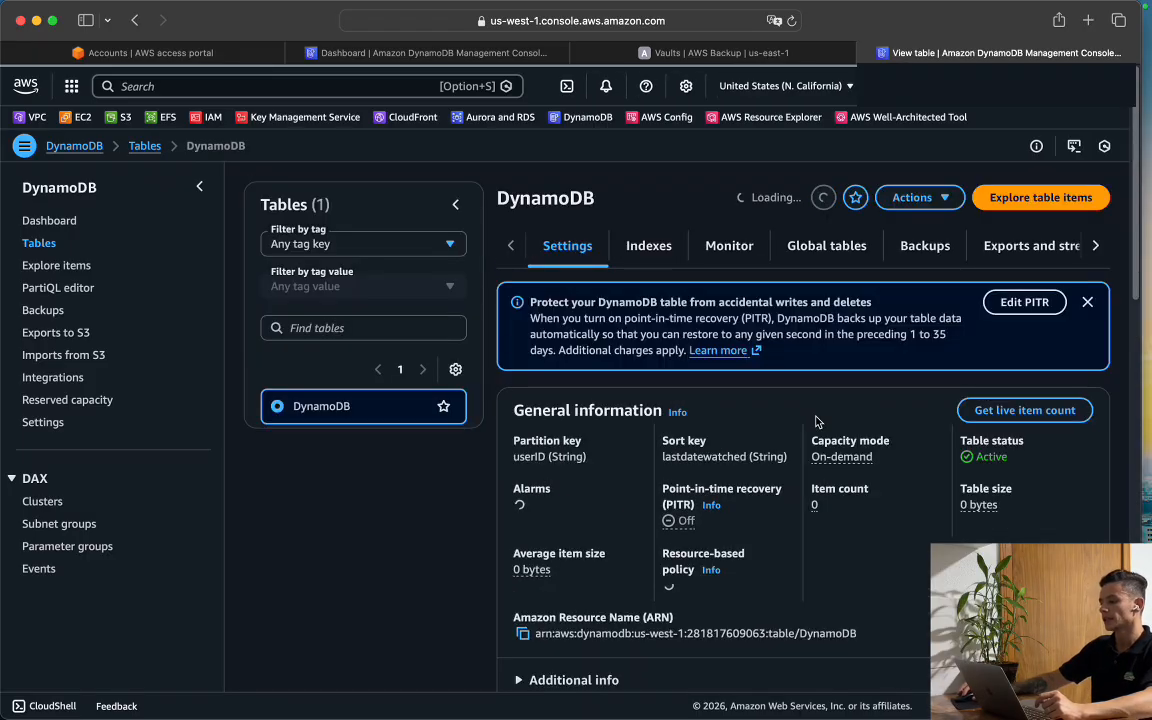
click(926, 247)
scroll(775, 510, down, 5)
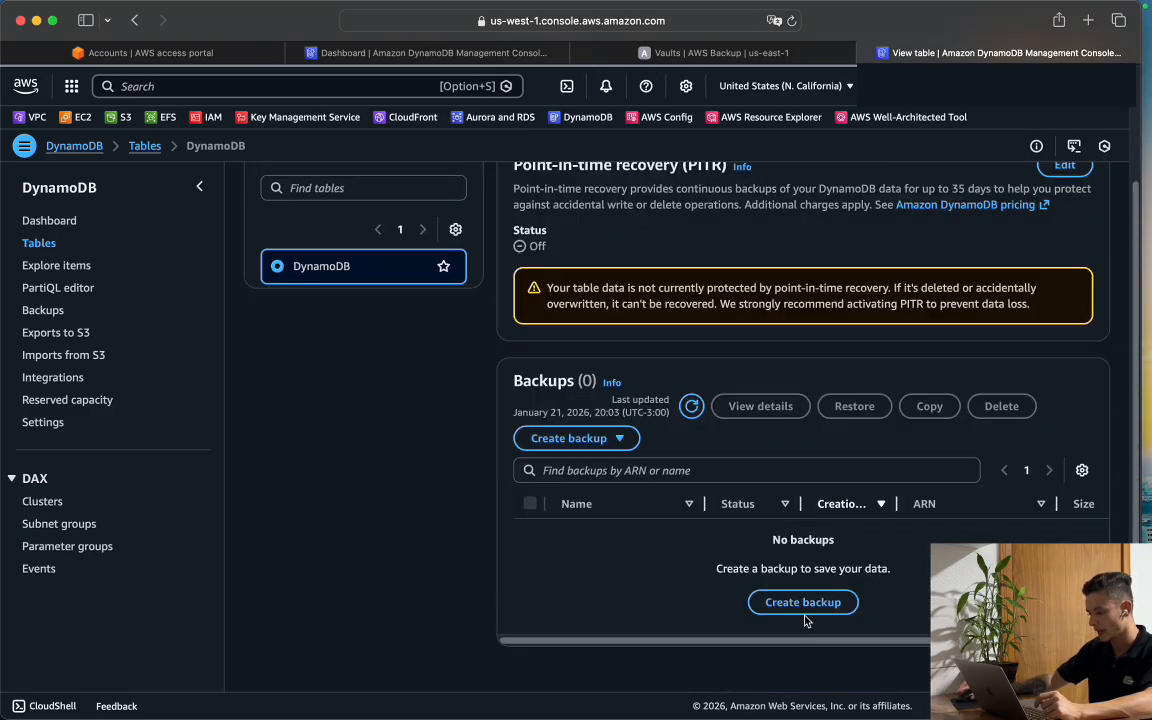
scroll(689, 585, up, 3)
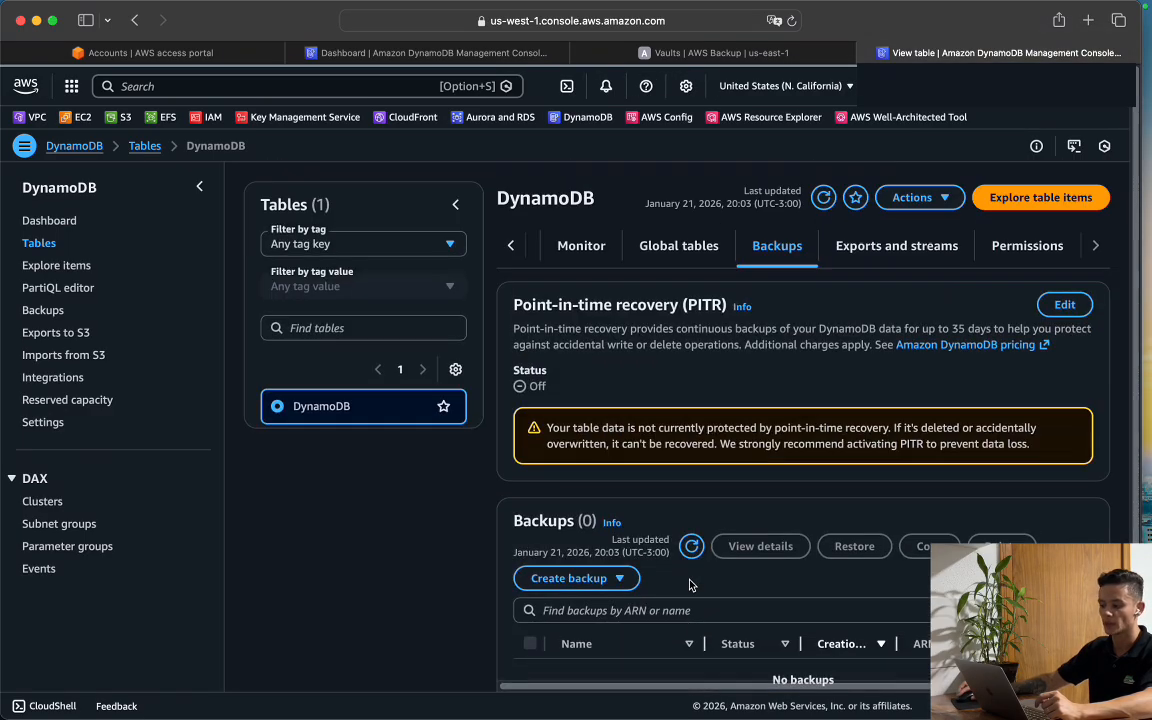
scroll(689, 585, down, 3)
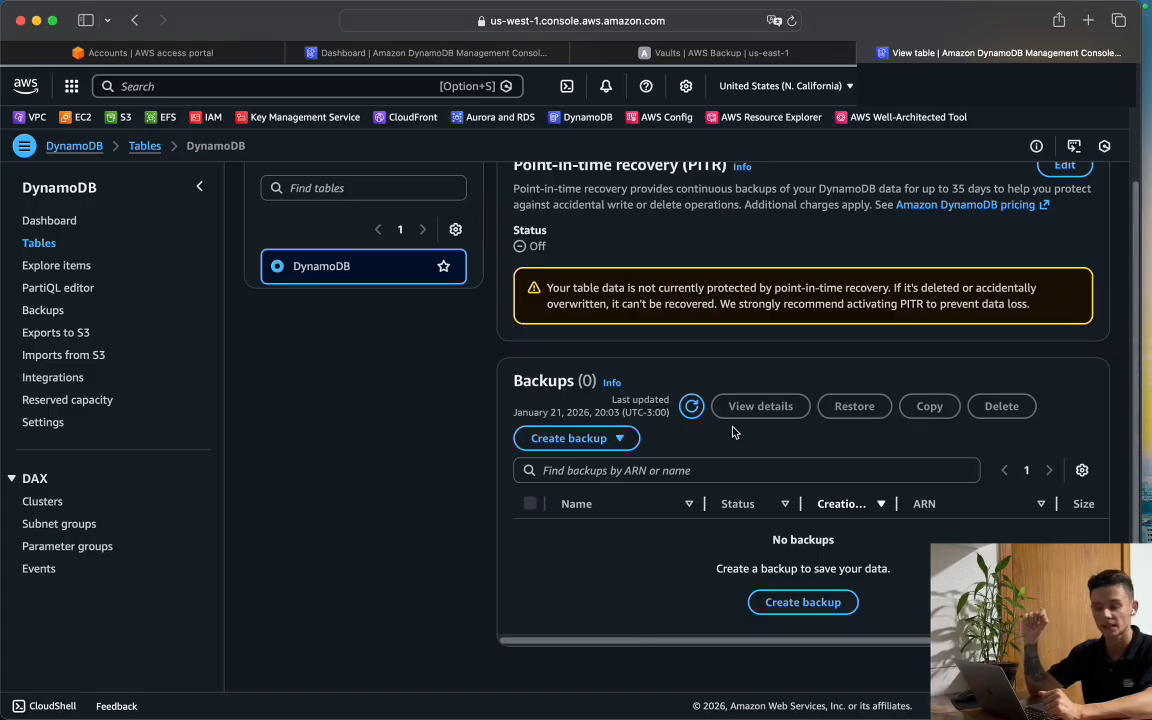
scroll(655, 385, up, 3)
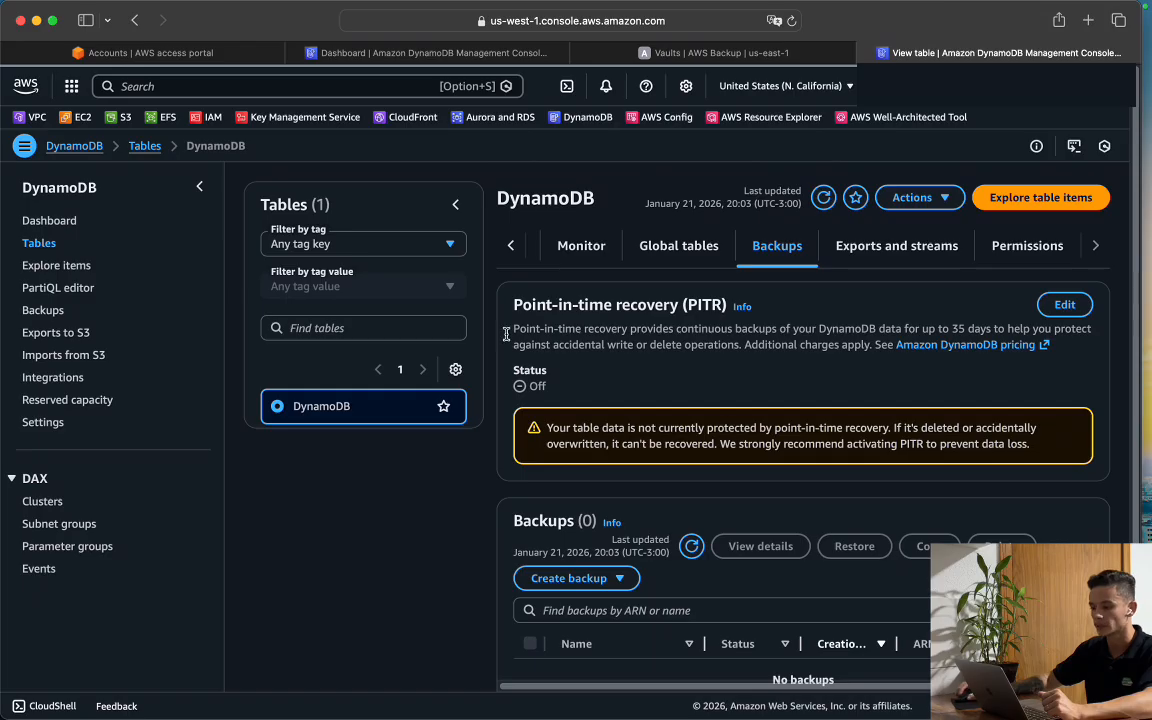
click(40, 243)
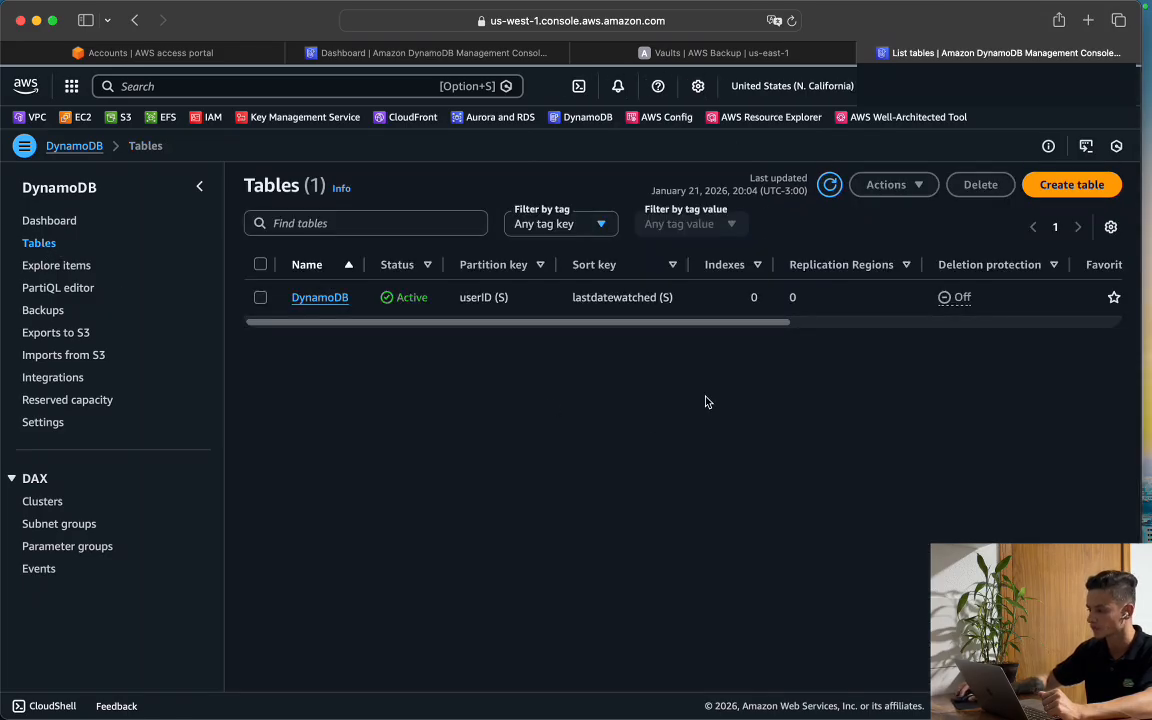
Go to the AWS Backup vaults in N. Virginia, search the console for "backup", and dismiss the search results
click(765, 55)
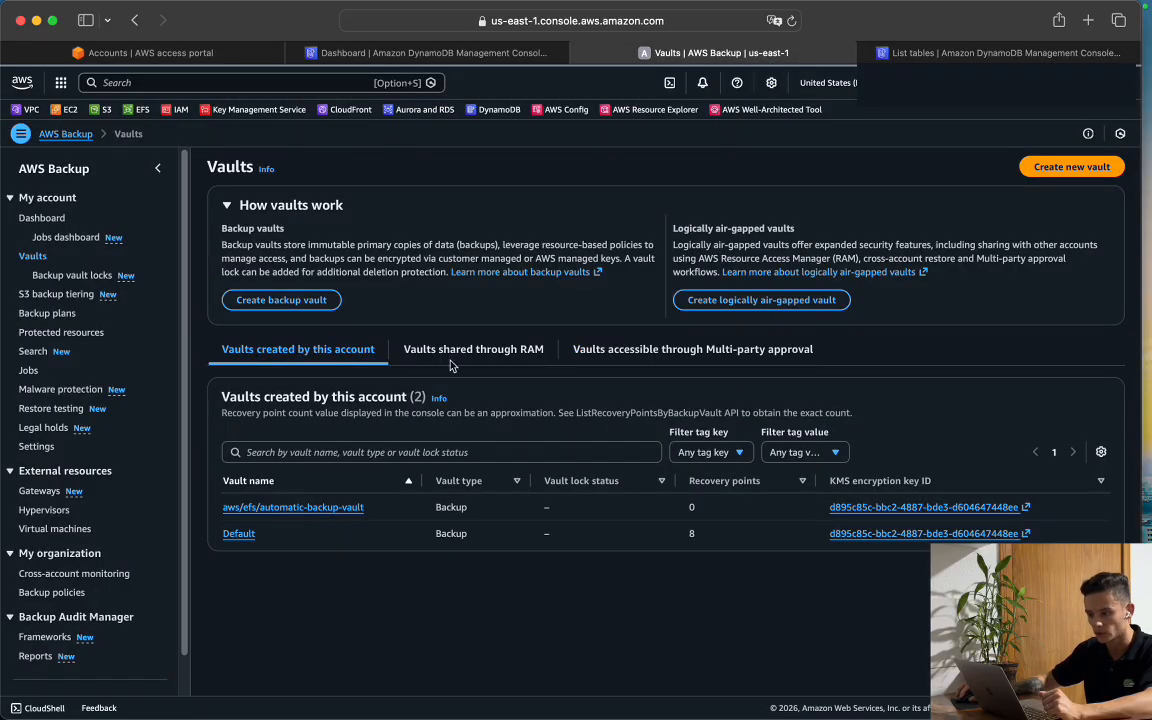
click(219, 80)
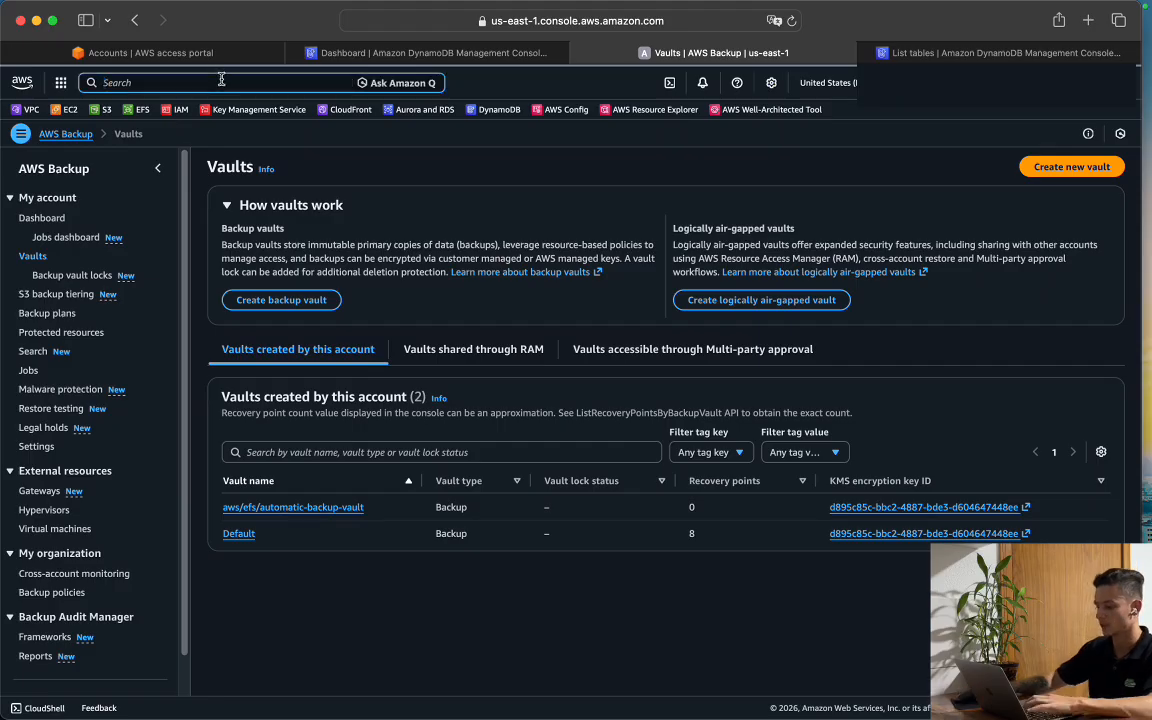
text(bac)
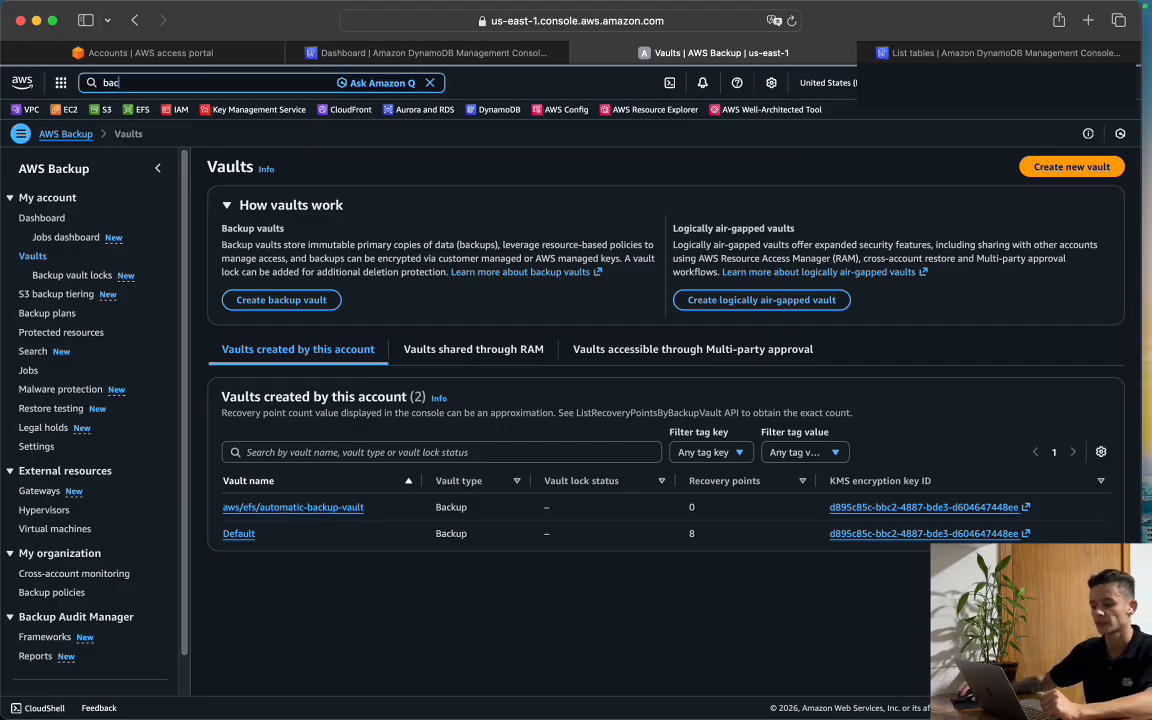
text(ku)
text(p)
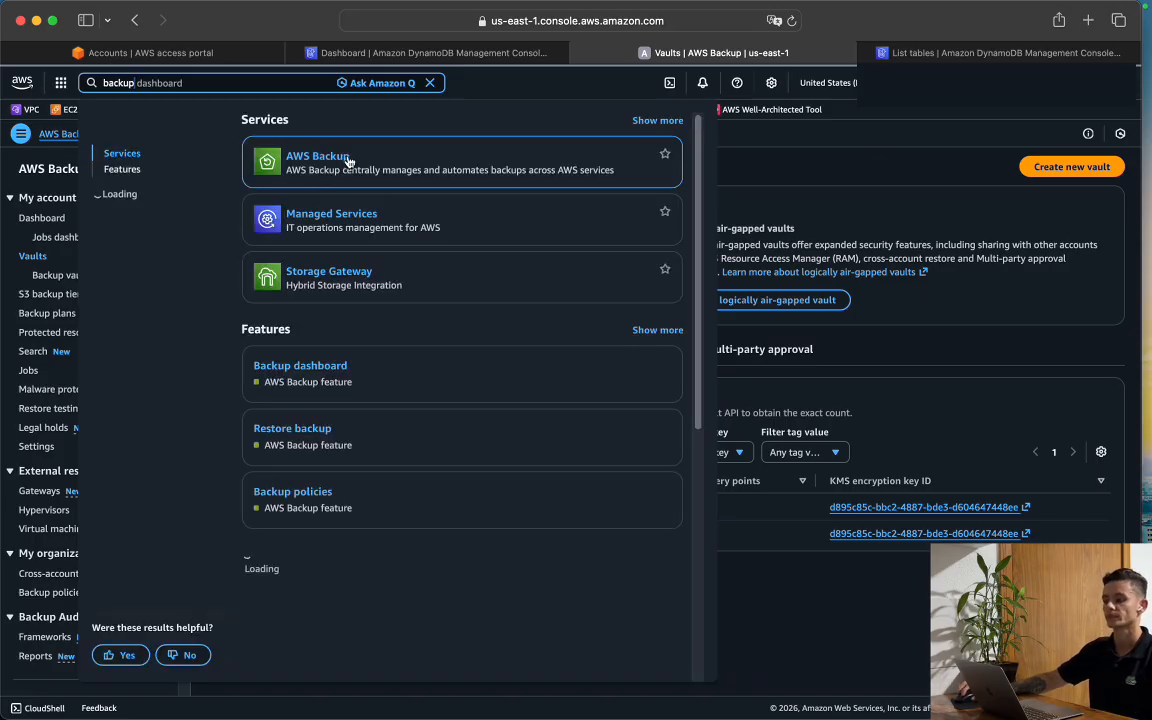
click(800, 621)
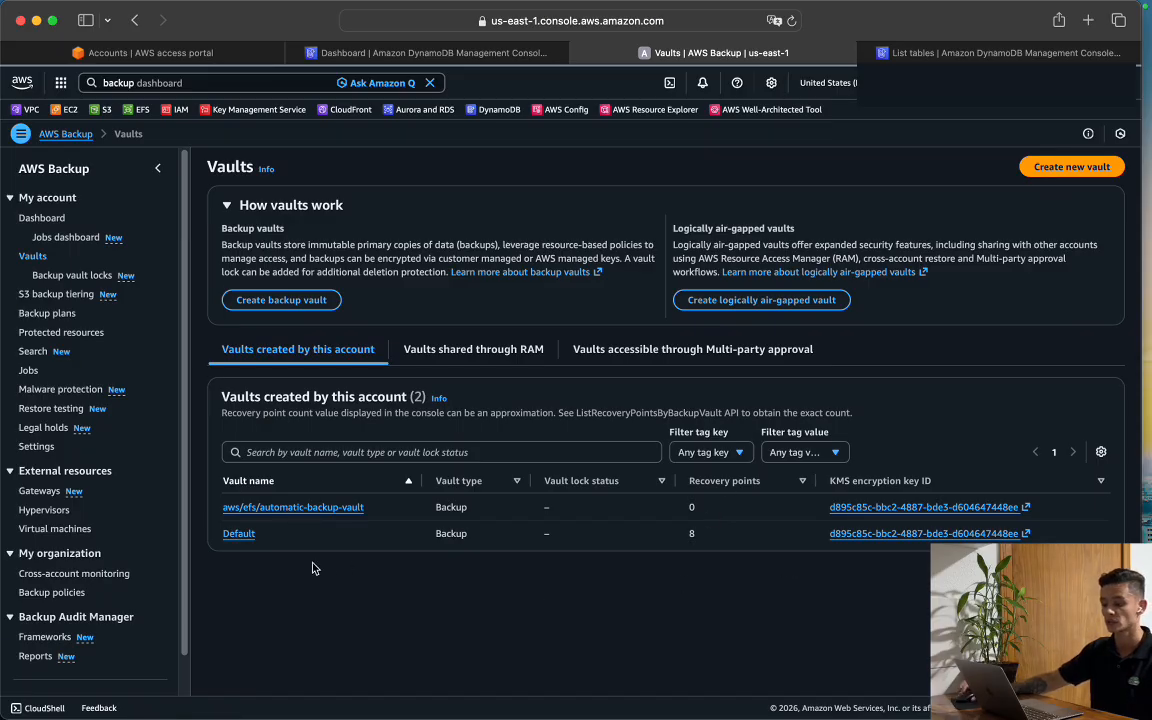
Open the Default vault and examine the DynamoDB recovery point's resource ID and creation time
click(248, 535)
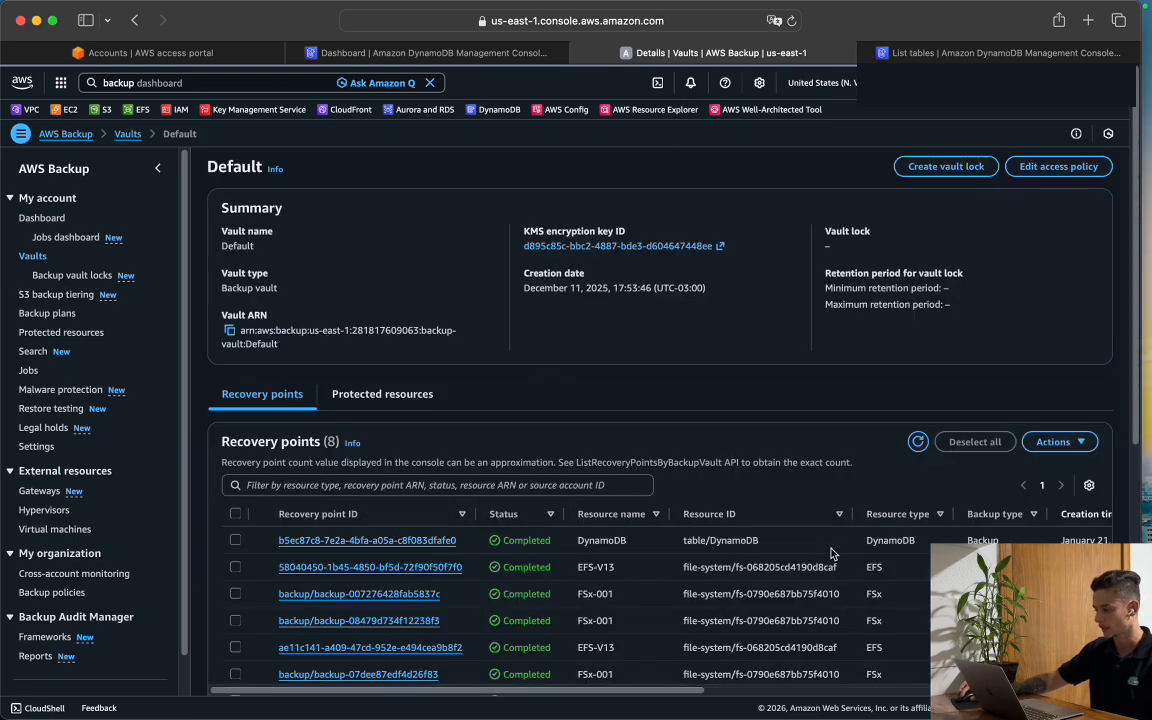
drag(677, 548, 774, 545)
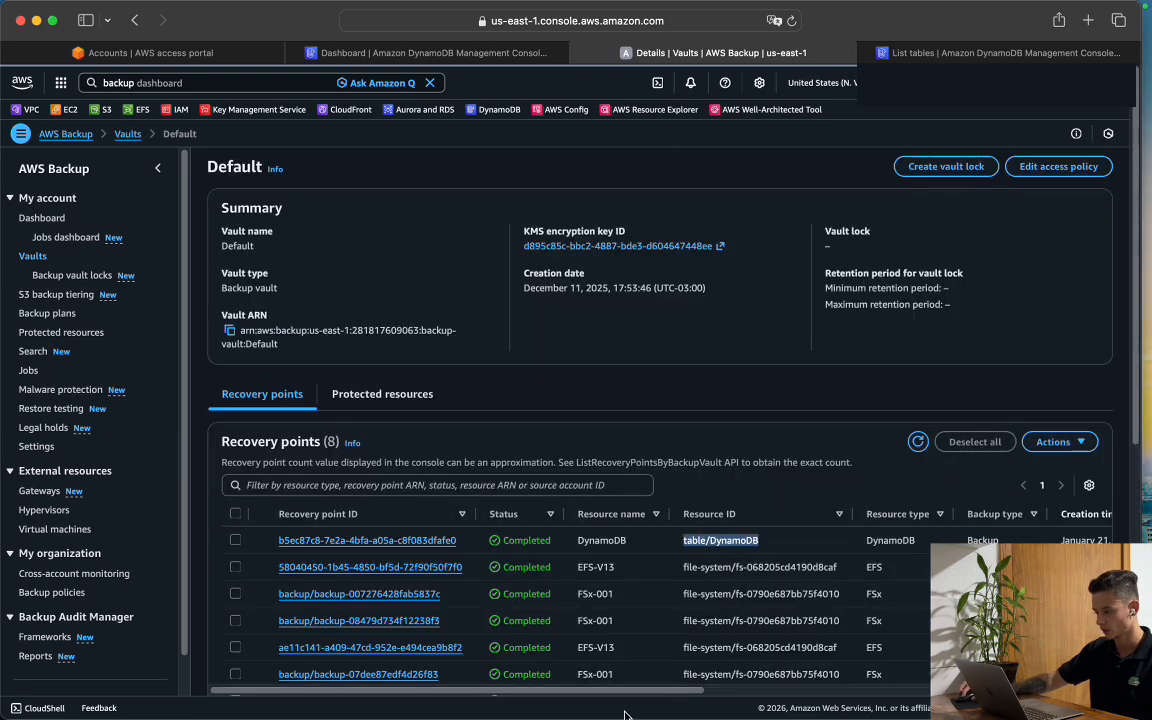
drag(645, 690, 862, 692)
click(784, 540)
drag(784, 540, 808, 541)
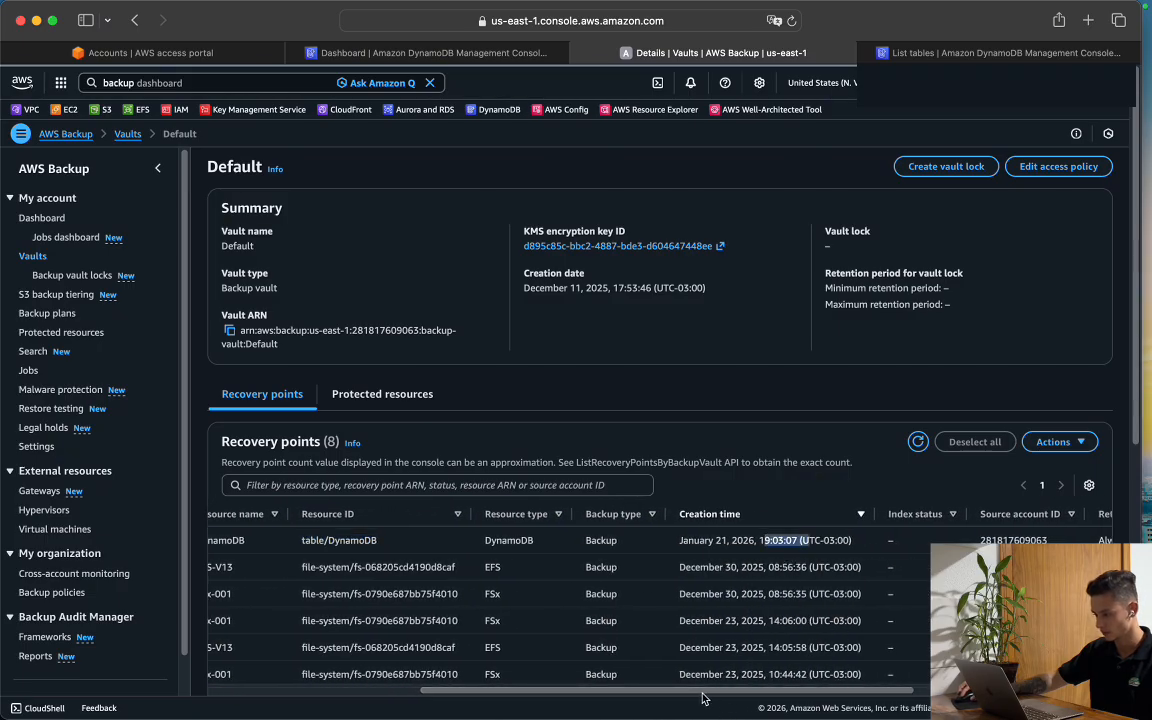
drag(703, 698, 527, 699)
Open the DynamoDB recovery point and review its details, copy summary, encryption, and tags
click(370, 540)
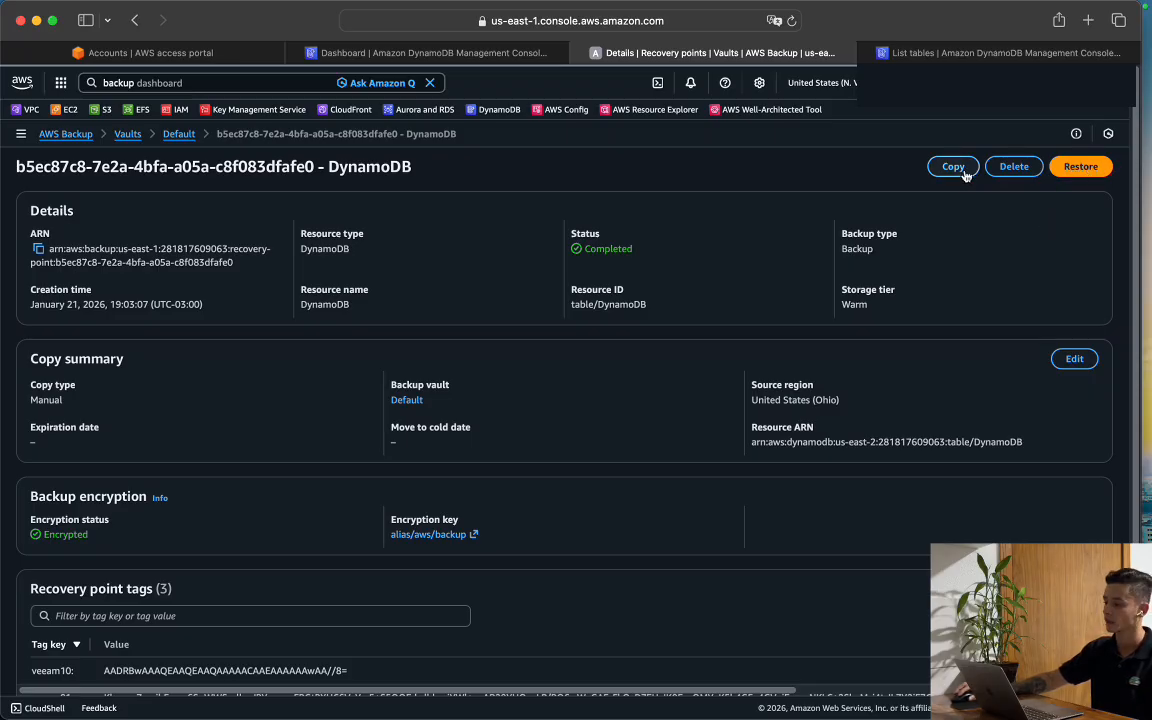
scroll(793, 504, down, 2)
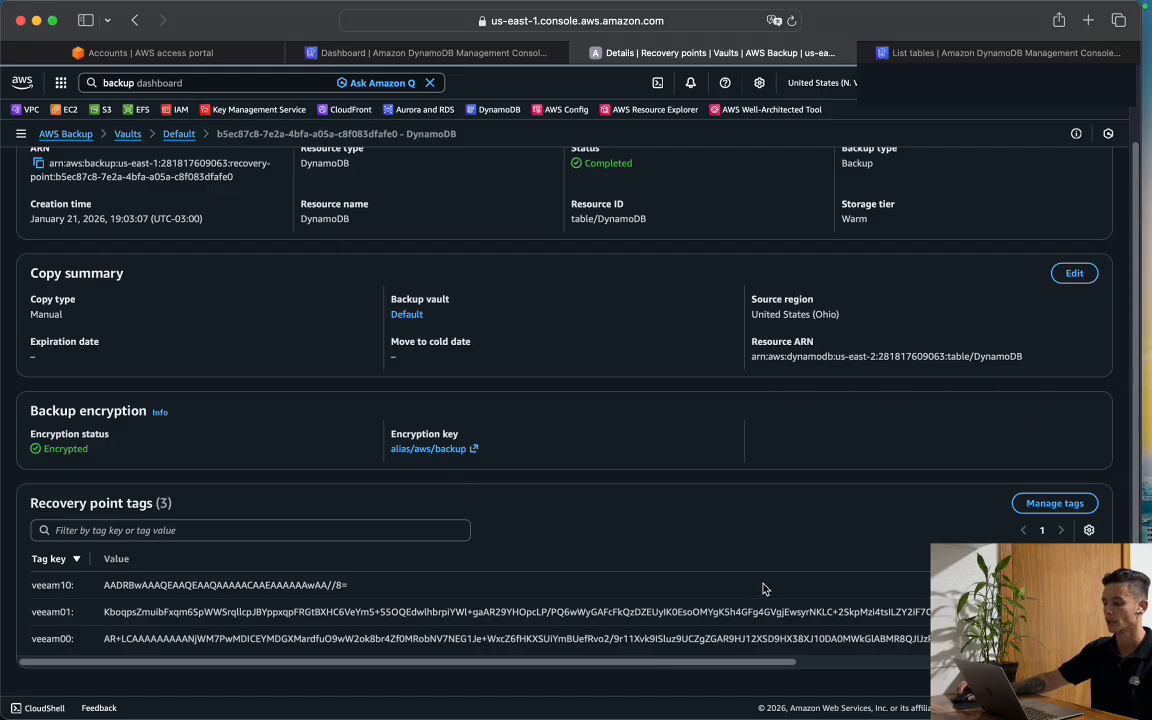
scroll(704, 590, up, 2)
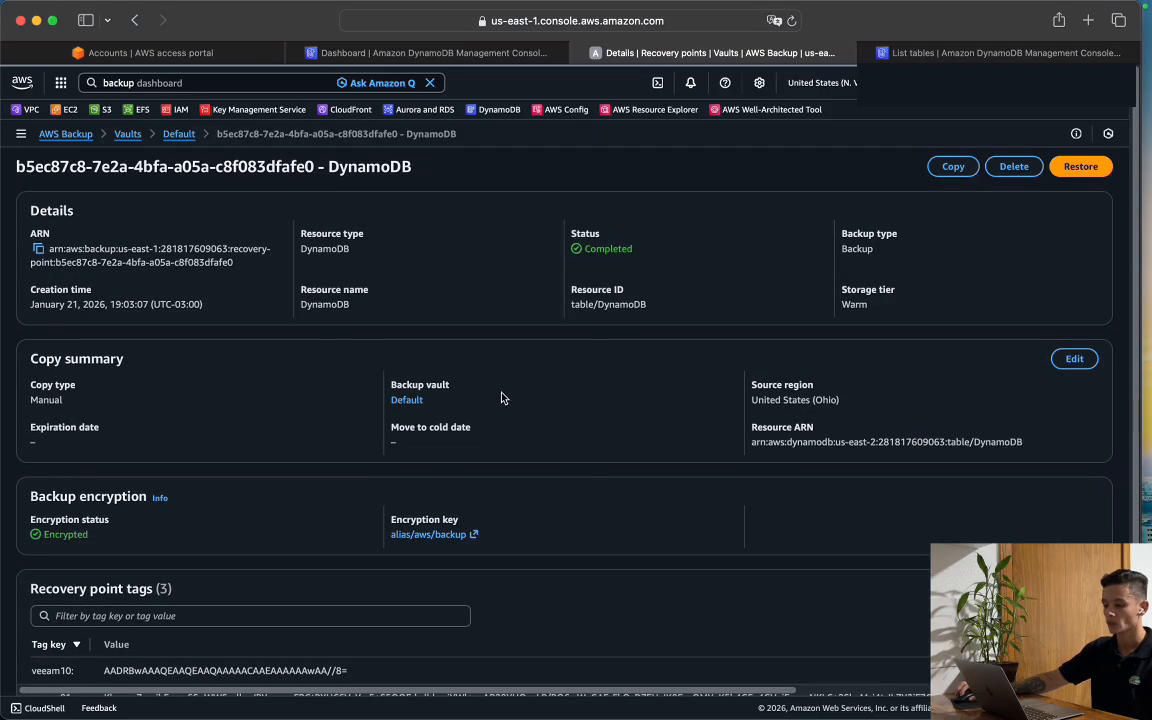
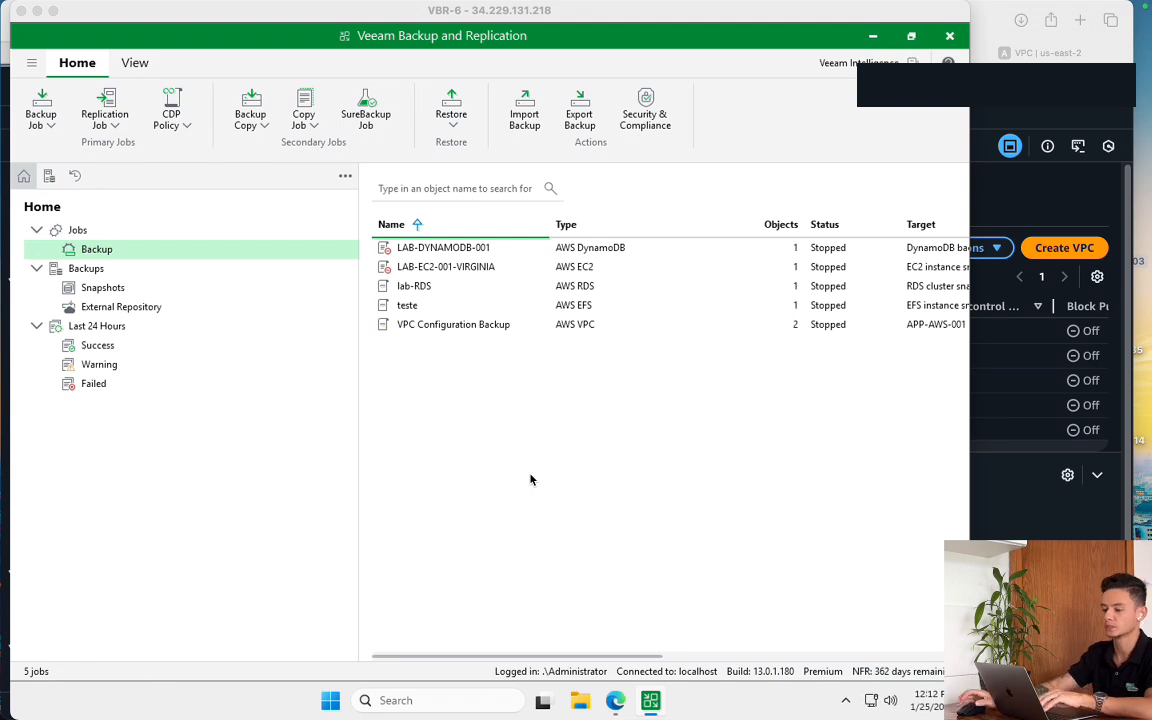
In Veeam Backup and Replication, view the AWS workload types available for a new backup job
right_click(212, 246)
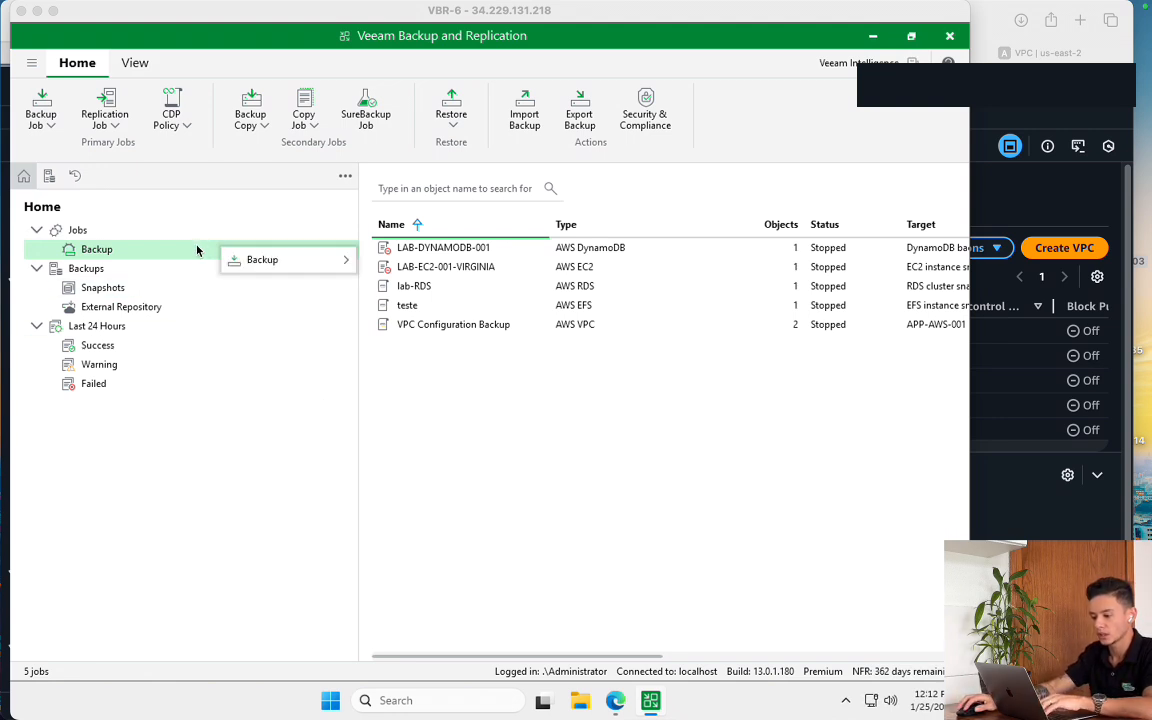
right_click(201, 250)
mouse_move(325, 265)
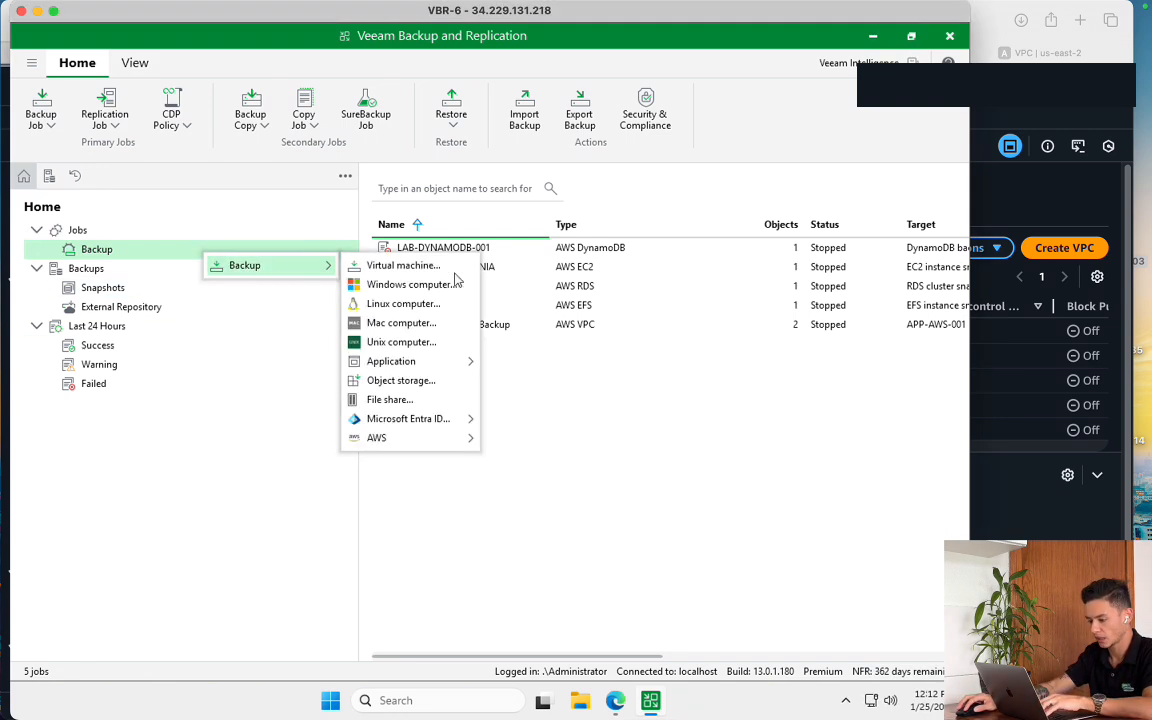
mouse_move(443, 446)
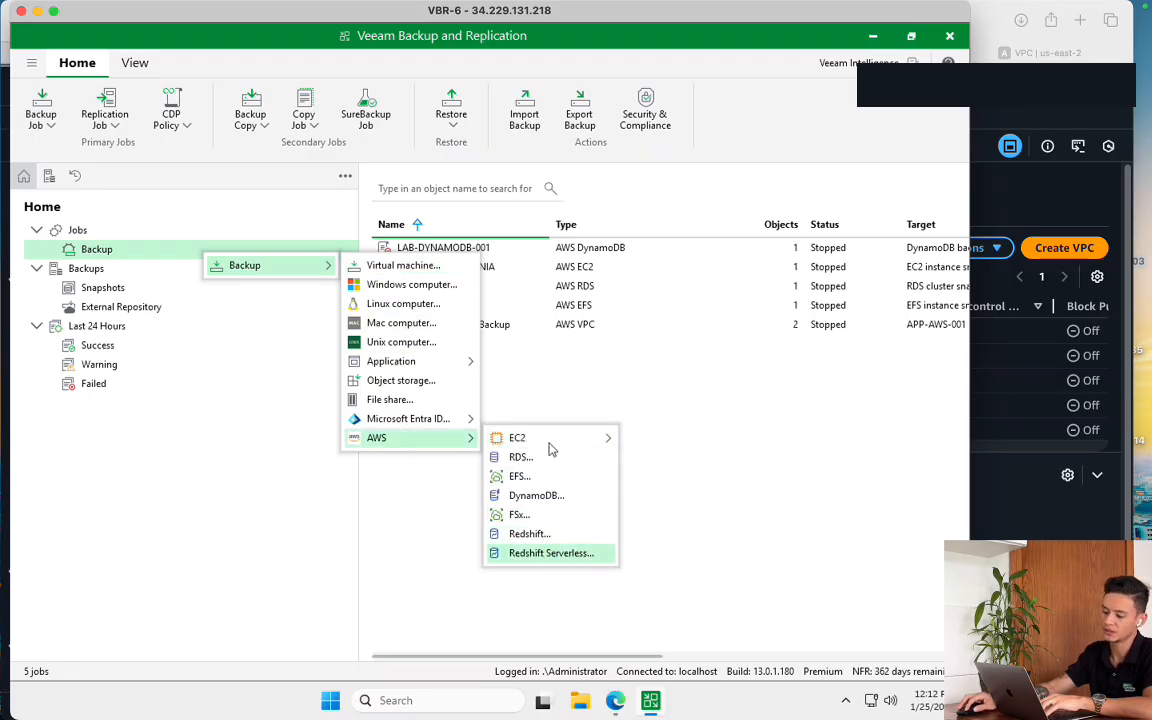
click(535, 537)
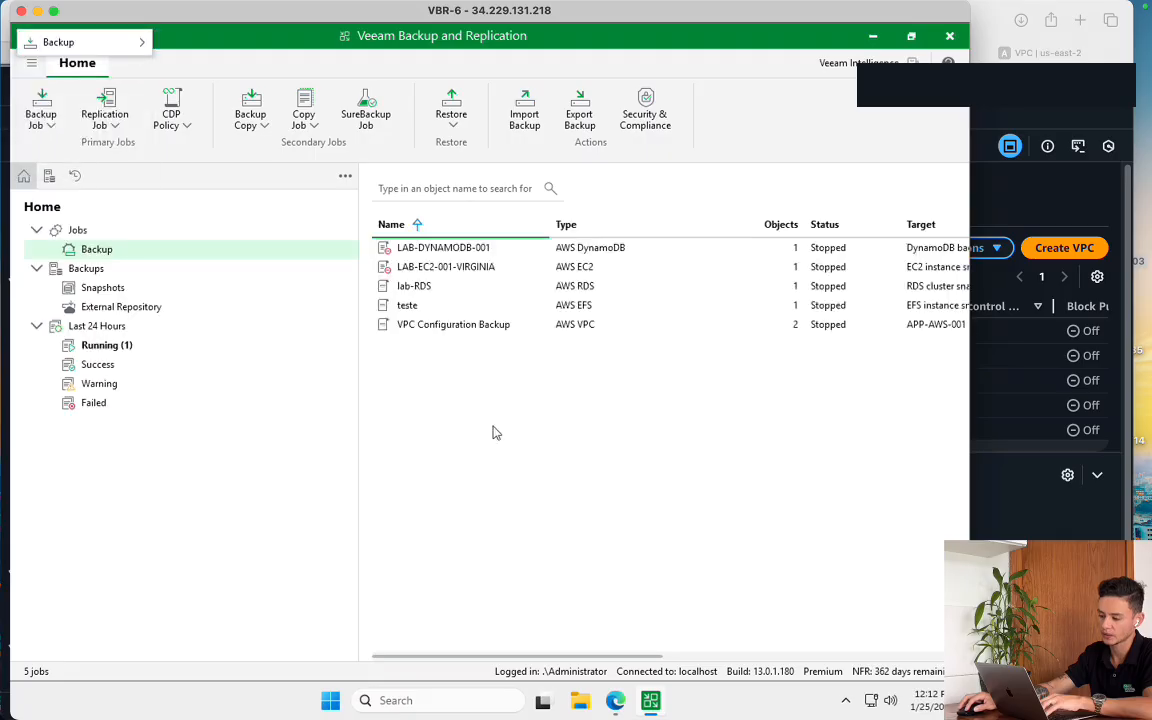
In Veeam Backup for AWS, open the VPC Configuration Backup policy for editing and review its automatically discovered regions
click(615, 702)
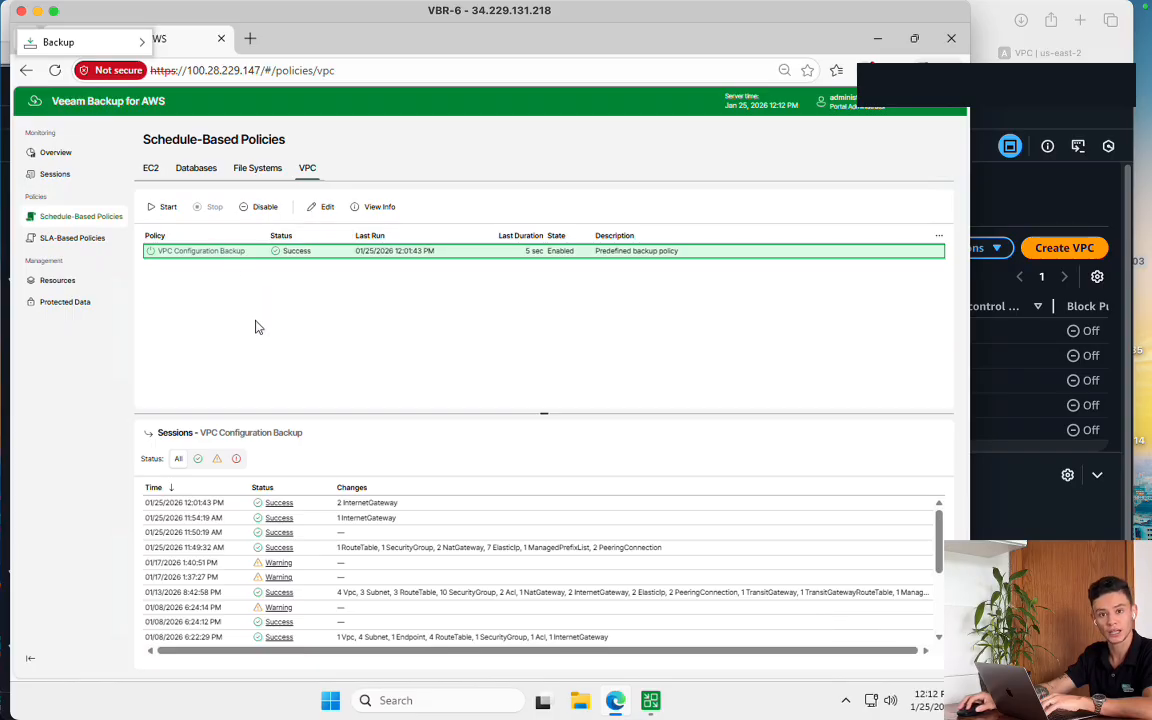
click(321, 206)
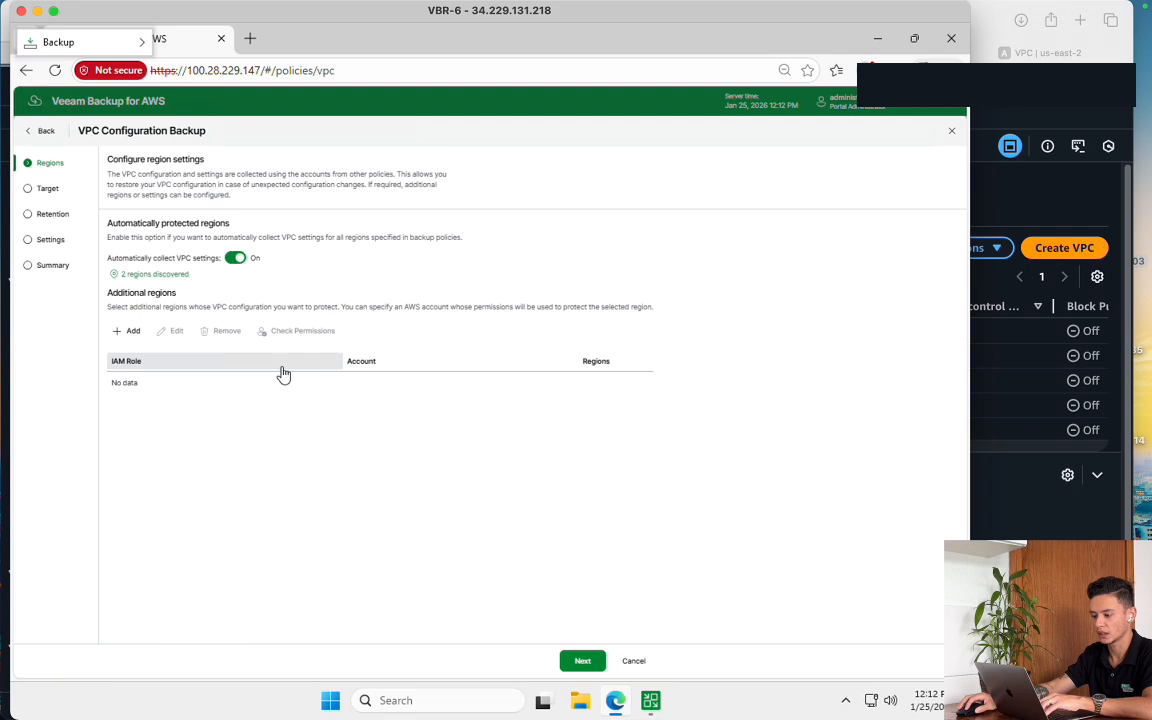
click(155, 273)
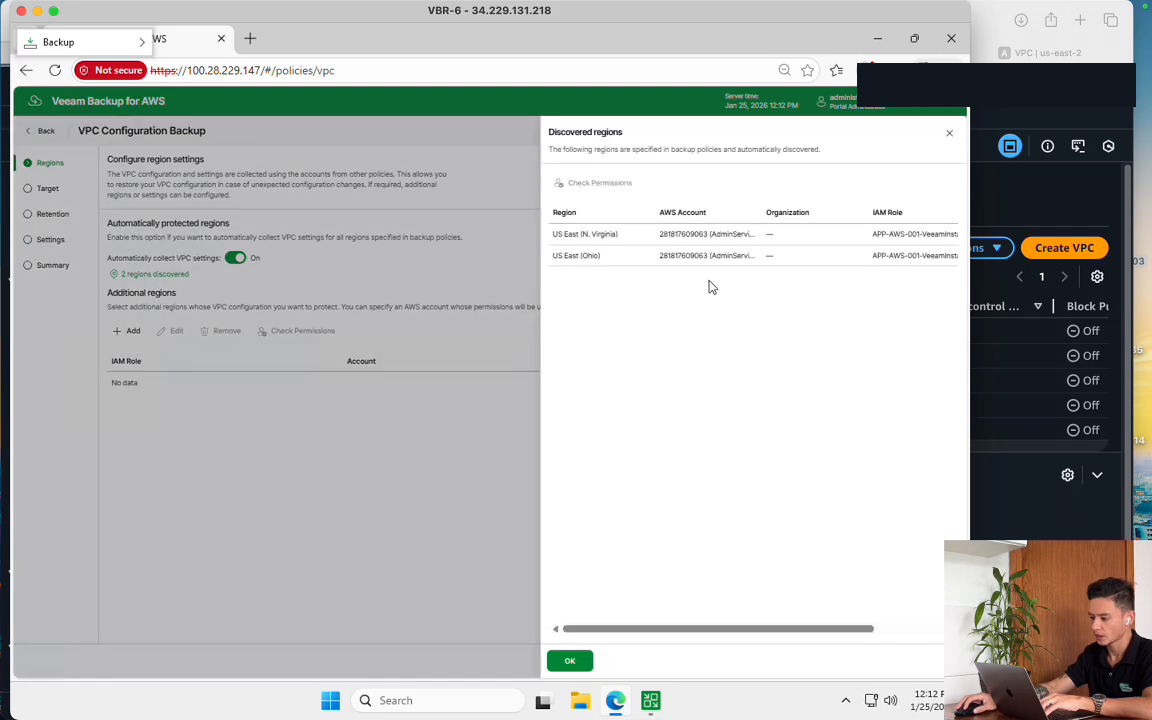
click(625, 236)
click(620, 257)
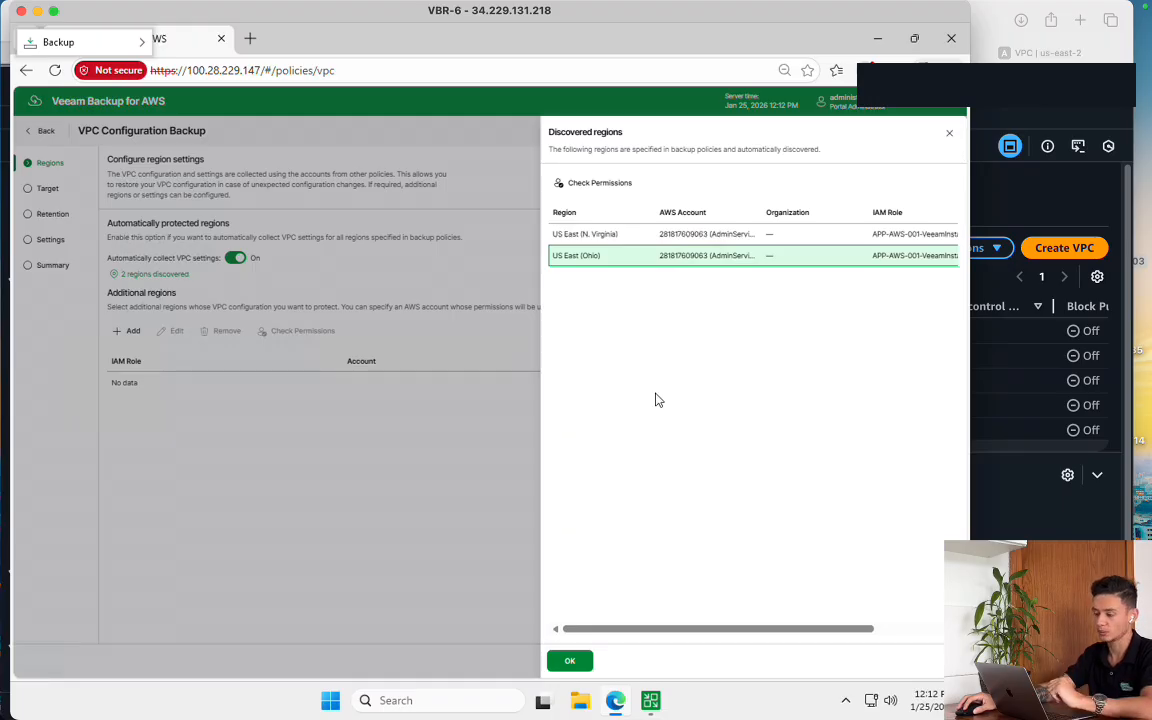
click(949, 133)
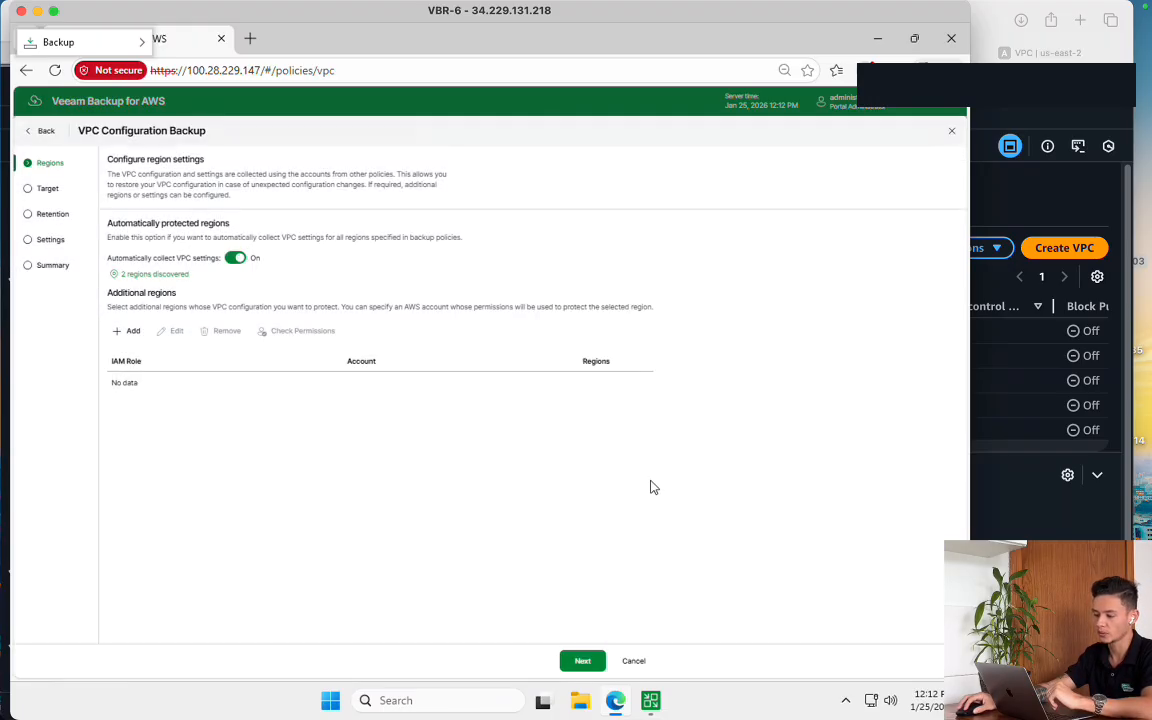
Try enabling an additional copy to the s3-bucket repository in the policy's target settings, discard the choice, and turn the option off
click(582, 662)
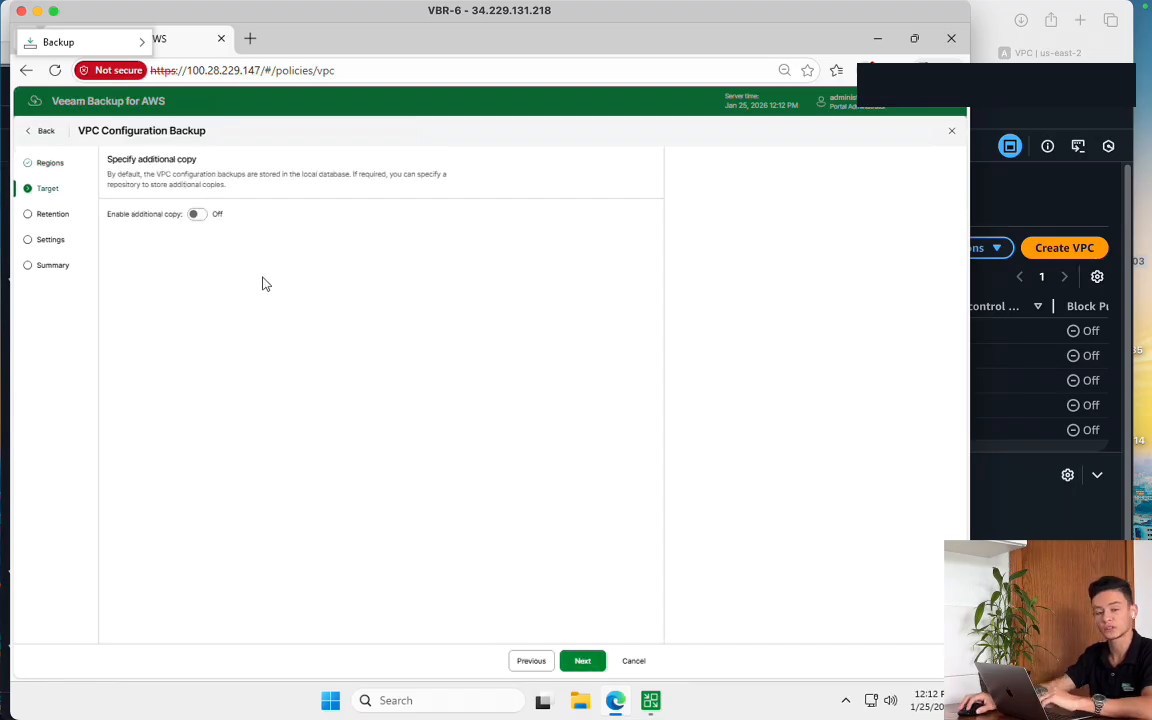
click(195, 214)
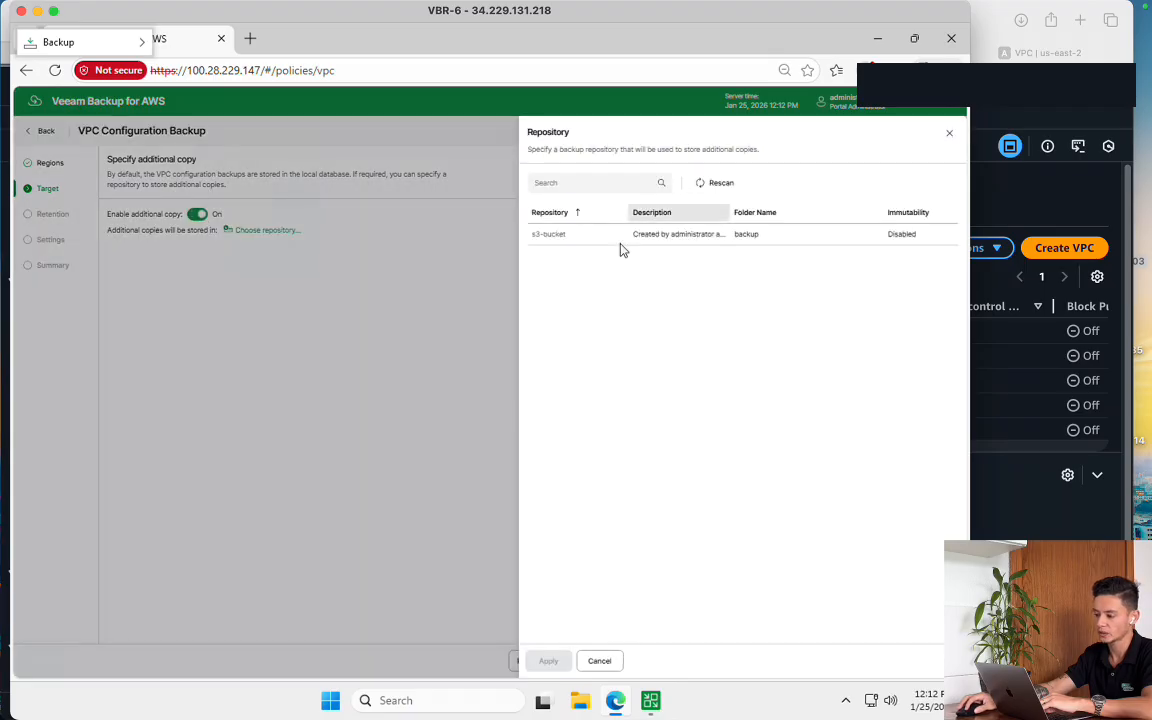
click(592, 234)
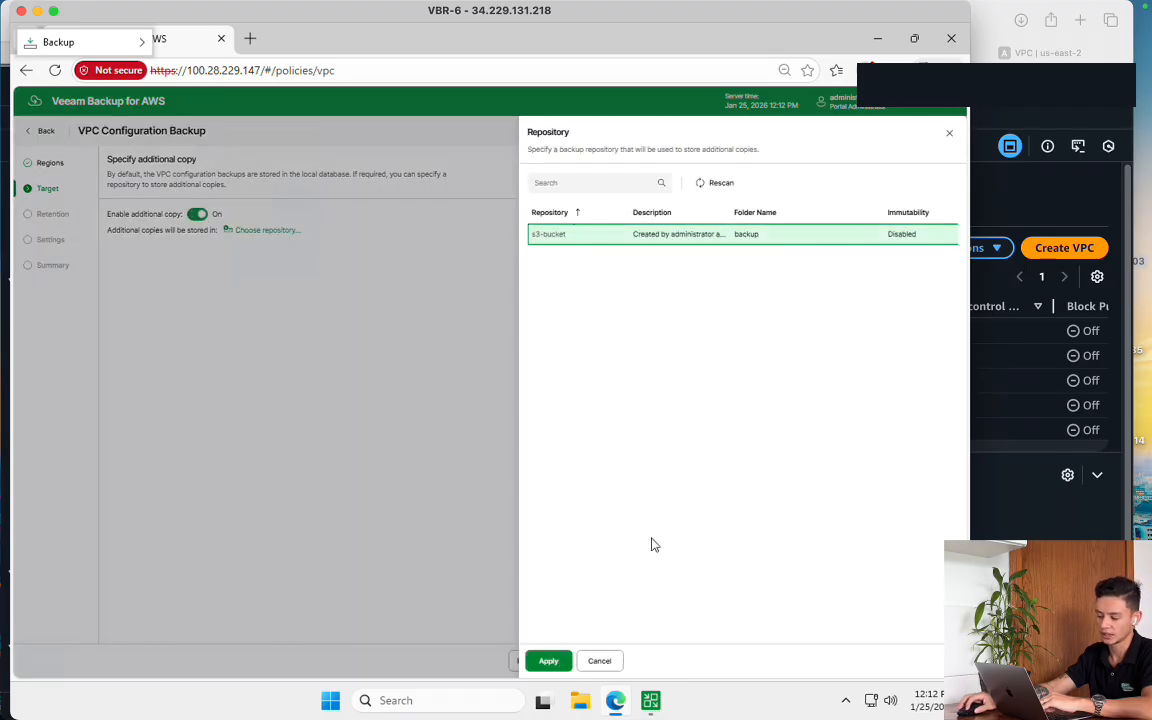
click(608, 660)
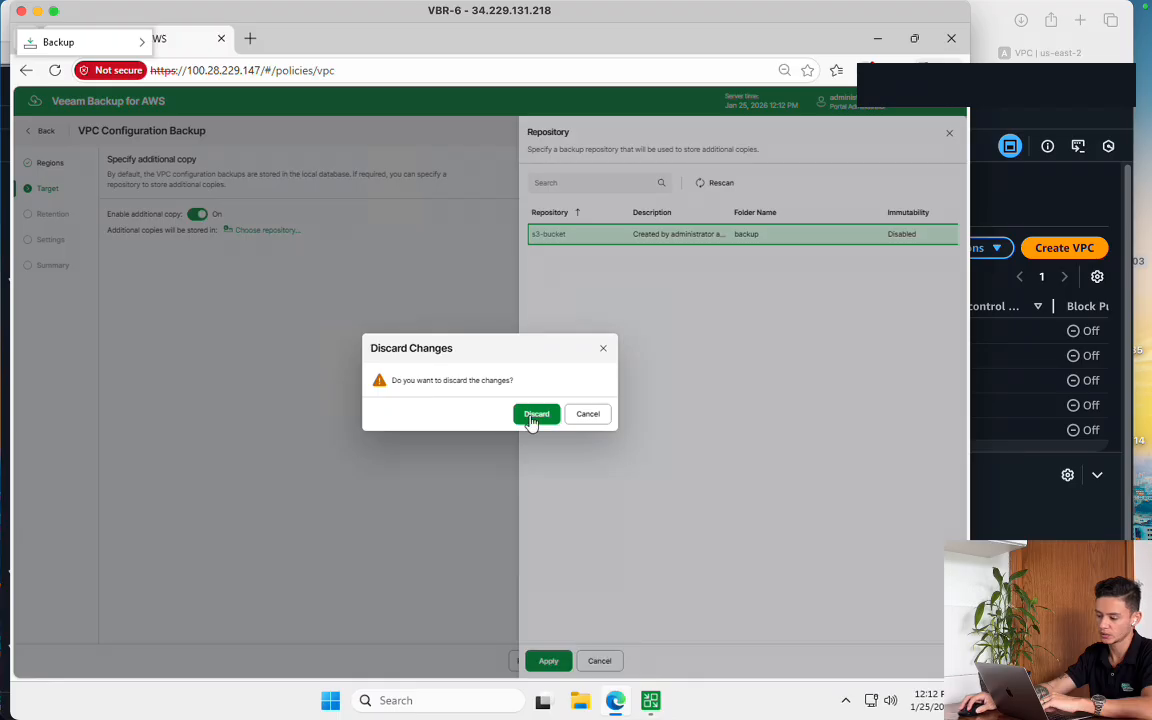
click(534, 414)
click(196, 214)
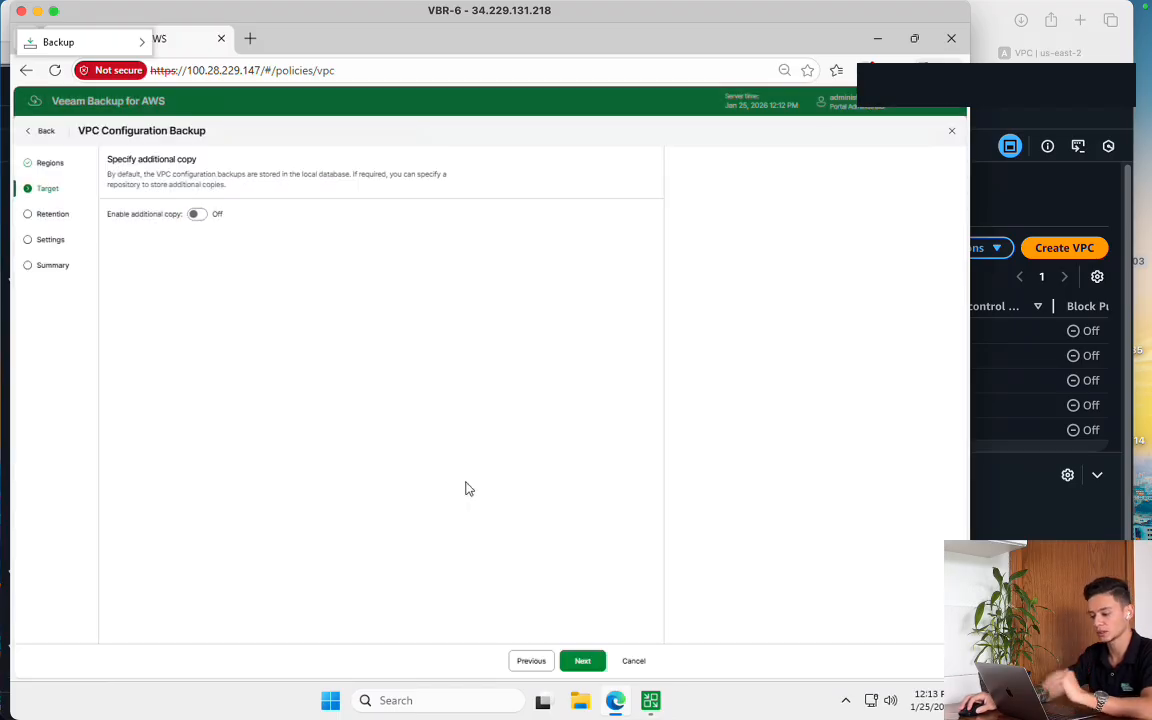
Review the policy's collection interval and retention period, discard any changes, and exit the policy settings without saving
click(588, 660)
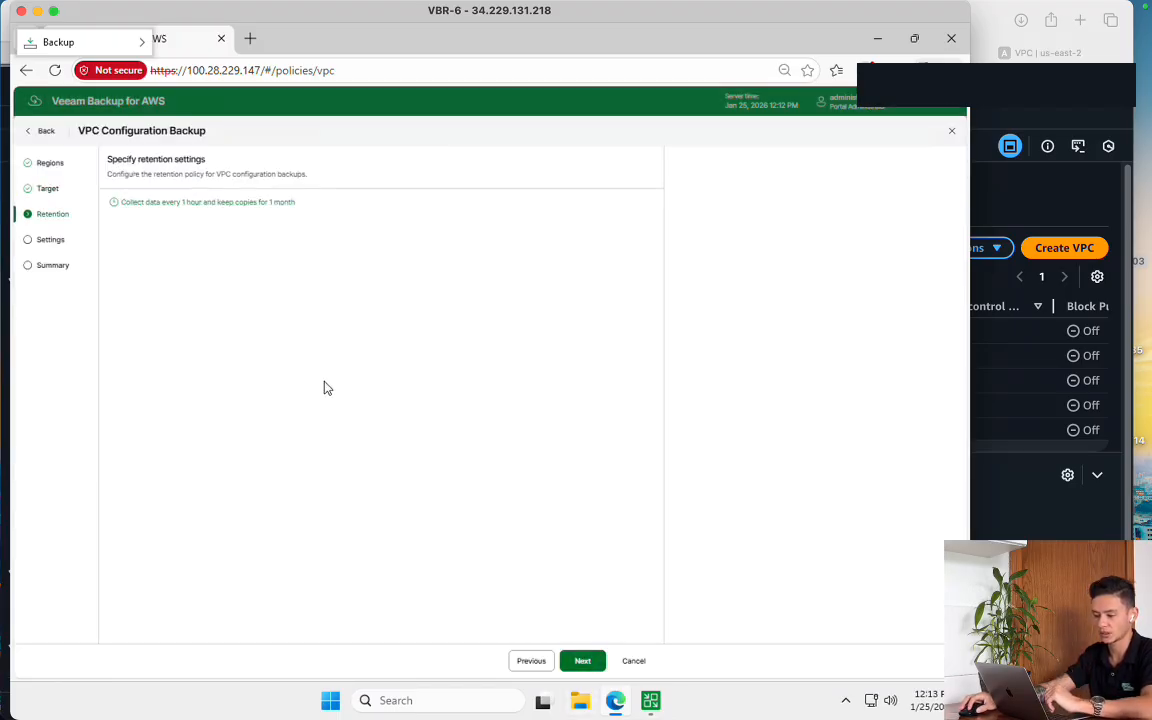
click(232, 203)
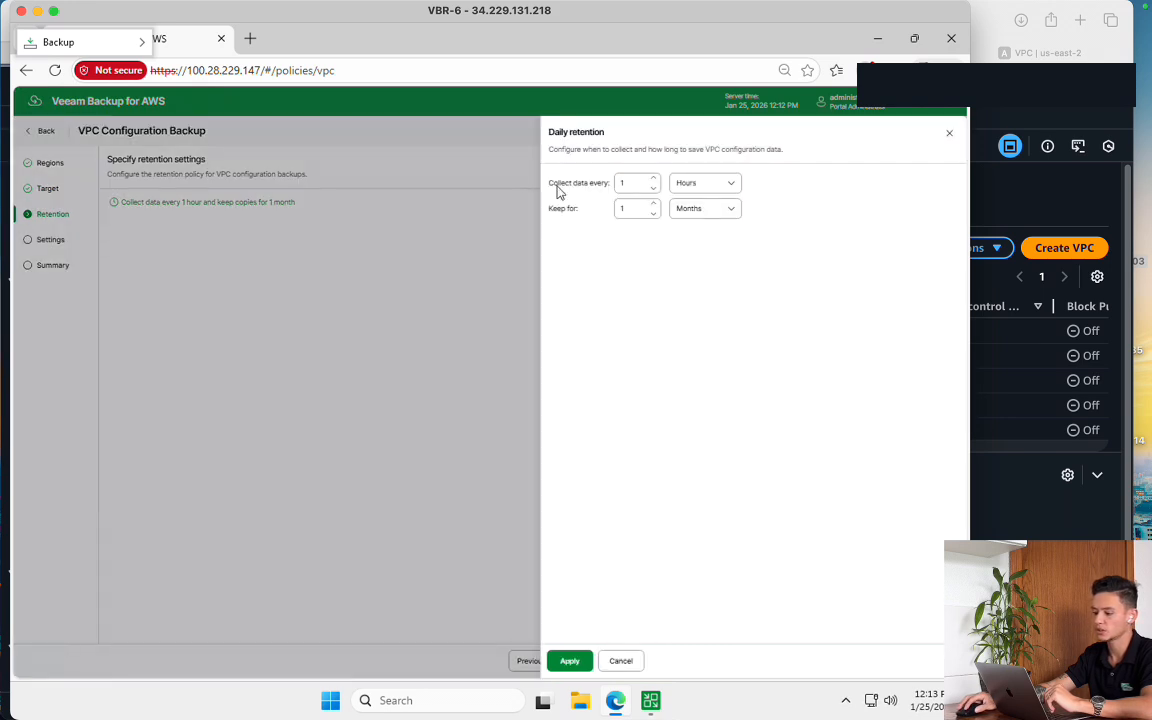
drag(548, 183, 869, 188)
drag(550, 210, 725, 214)
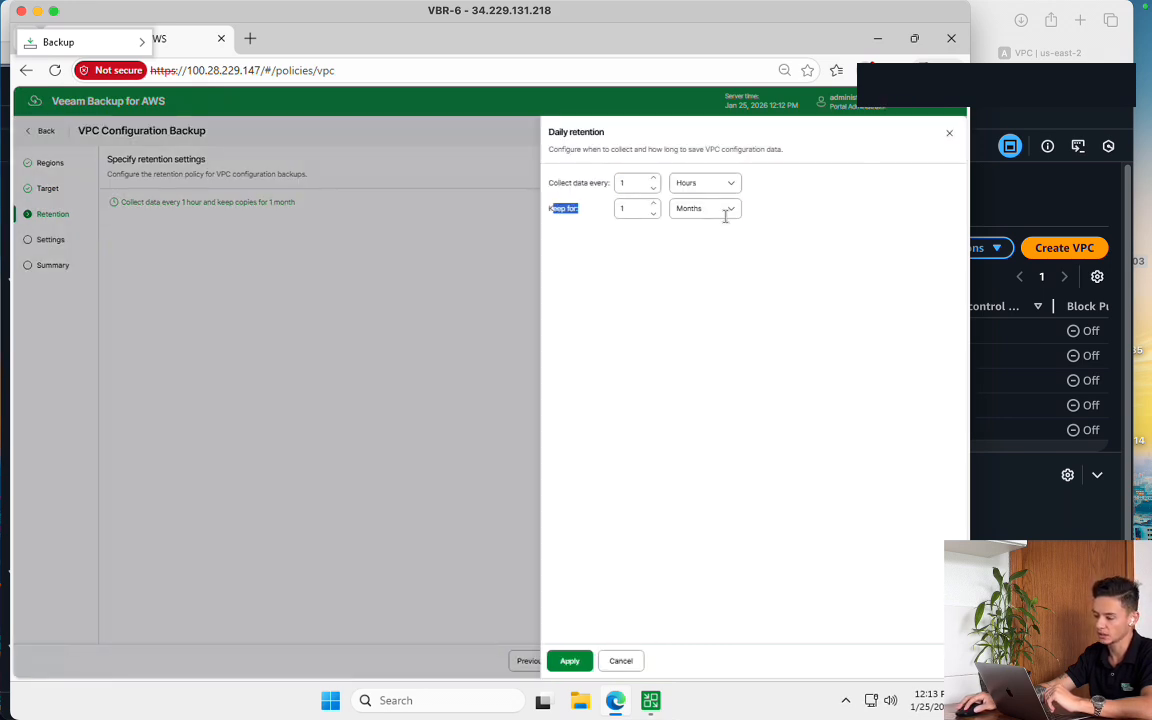
click(621, 661)
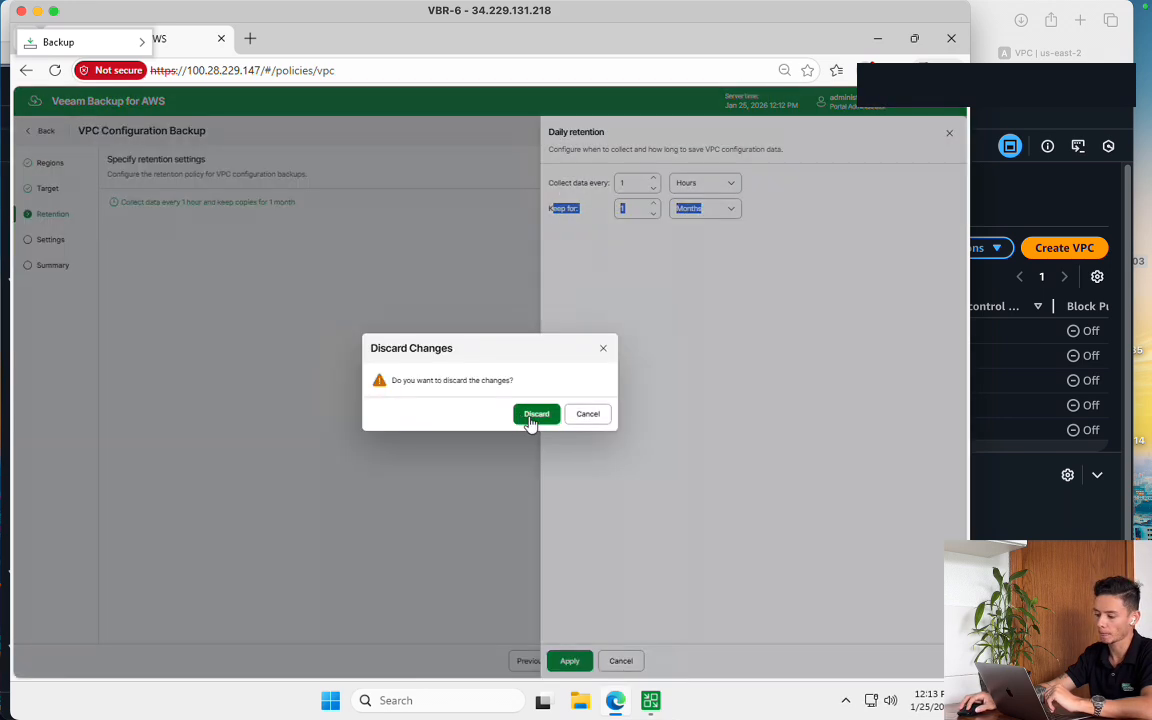
key(Return)
click(621, 661)
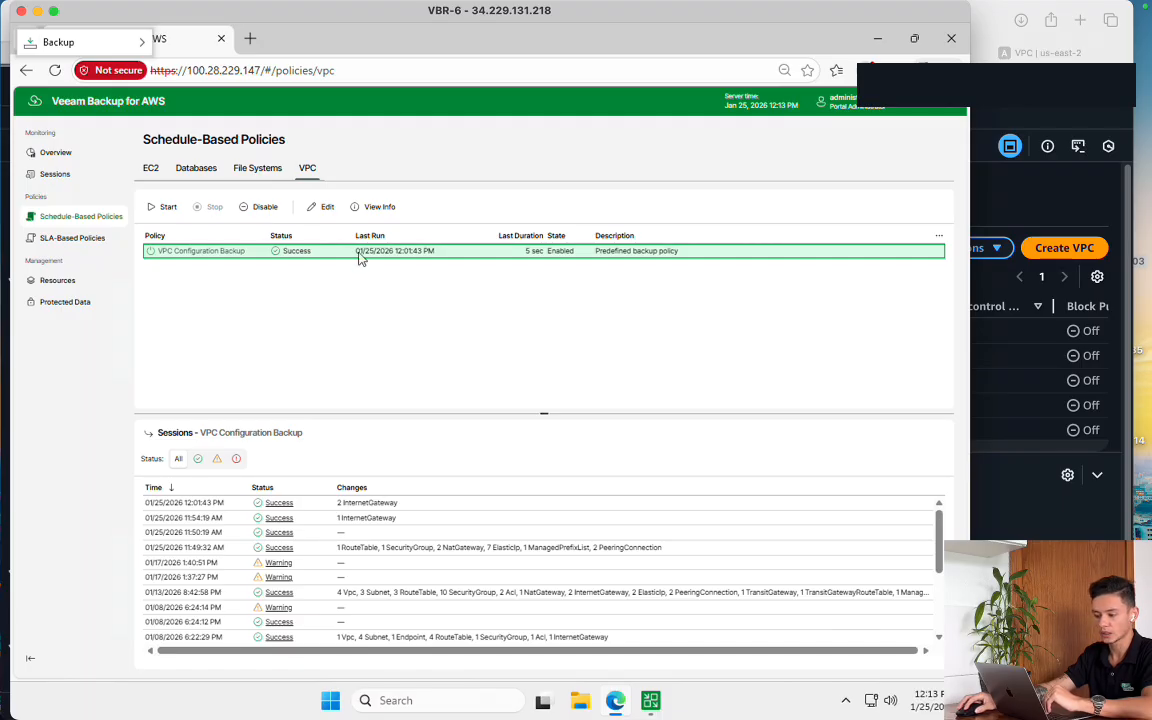
Switch to the AWS VPC console for Ohio and create an internet gateway named teste-vbr-3
click(1030, 512)
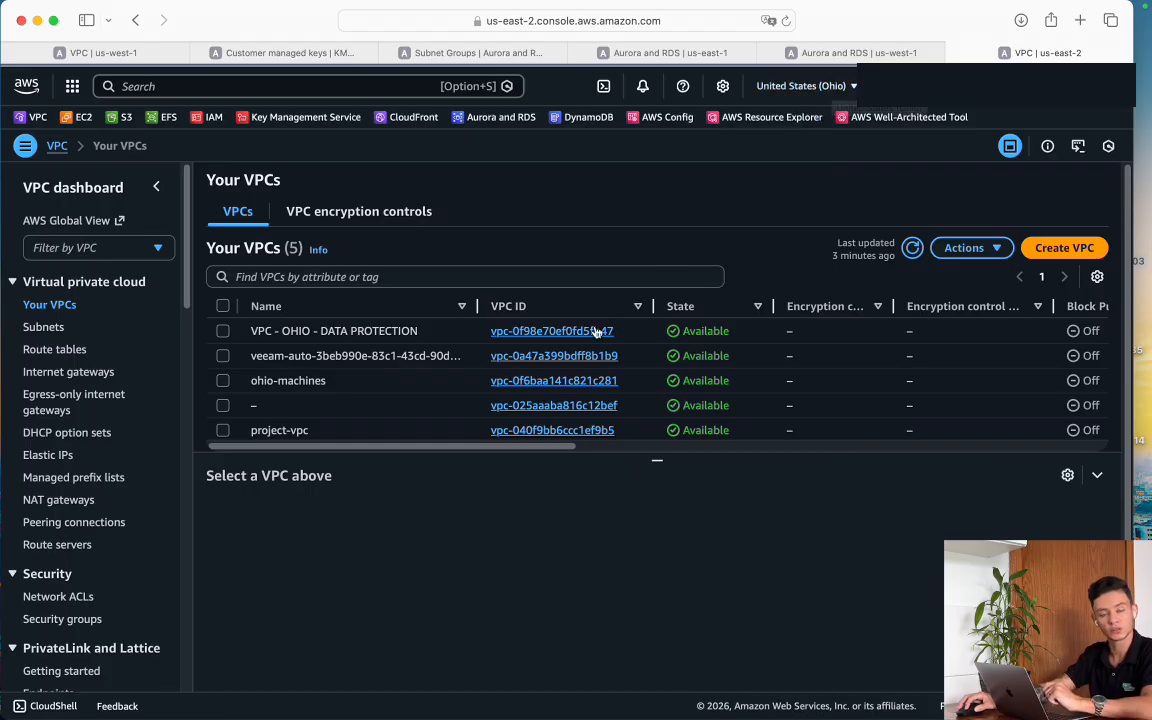
click(68, 372)
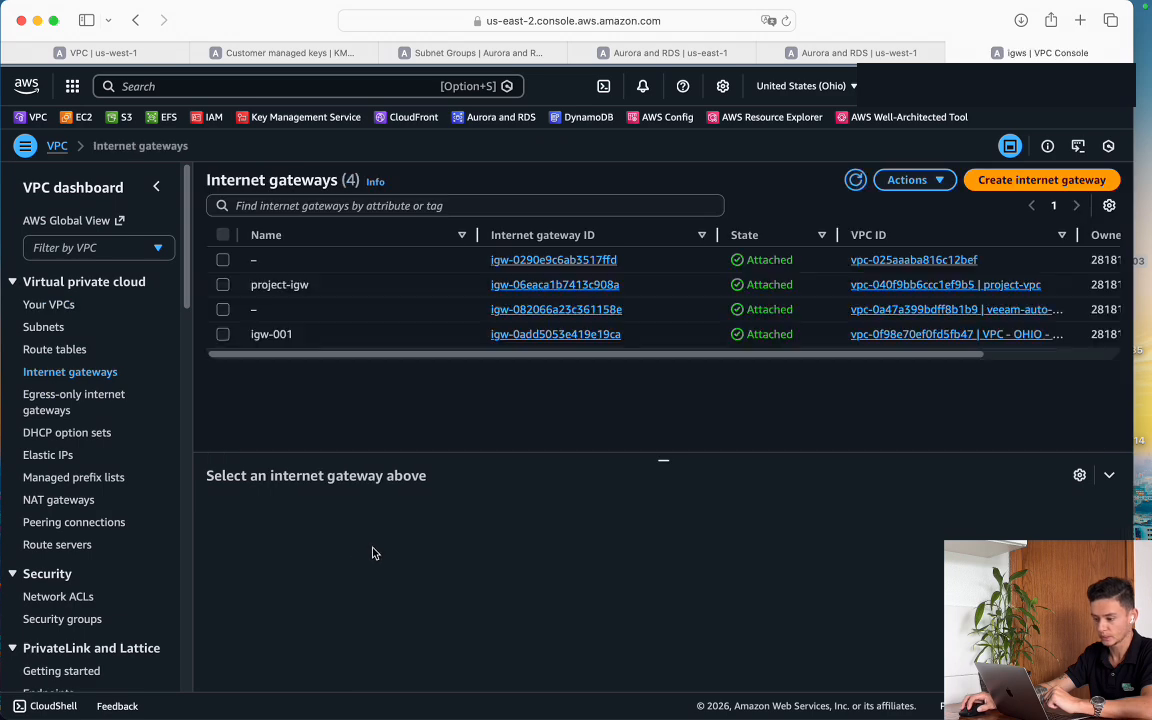
click(1041, 180)
click(370, 304)
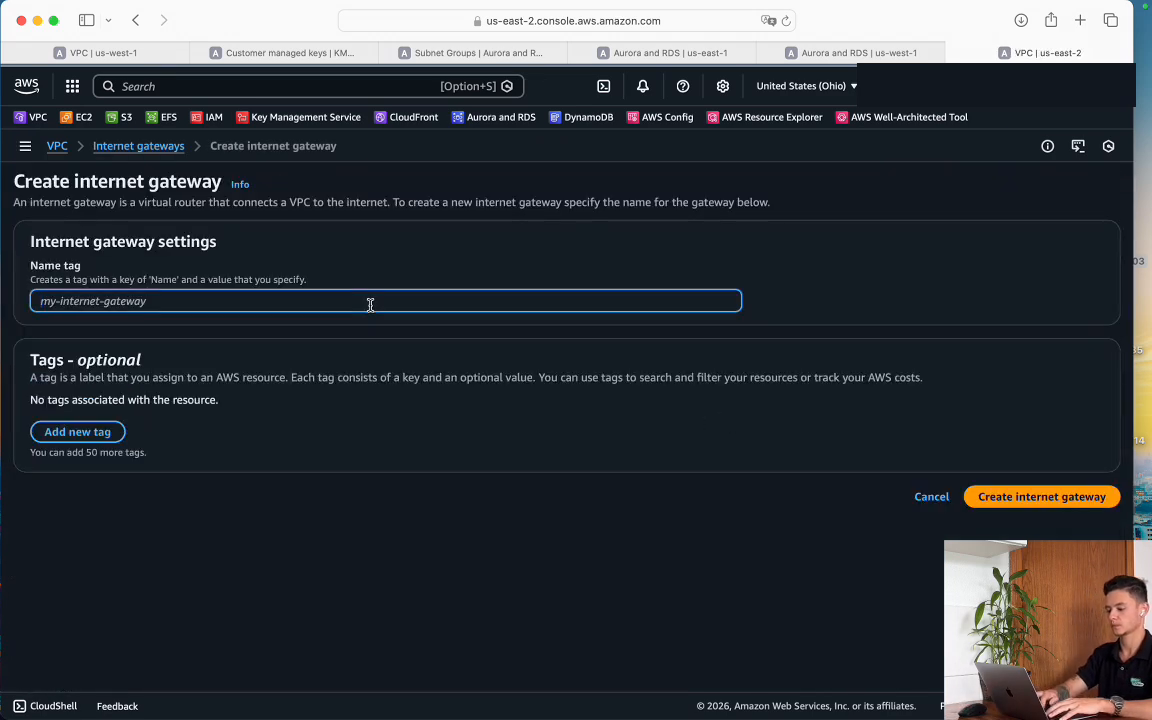
text(taste-vbr-3)
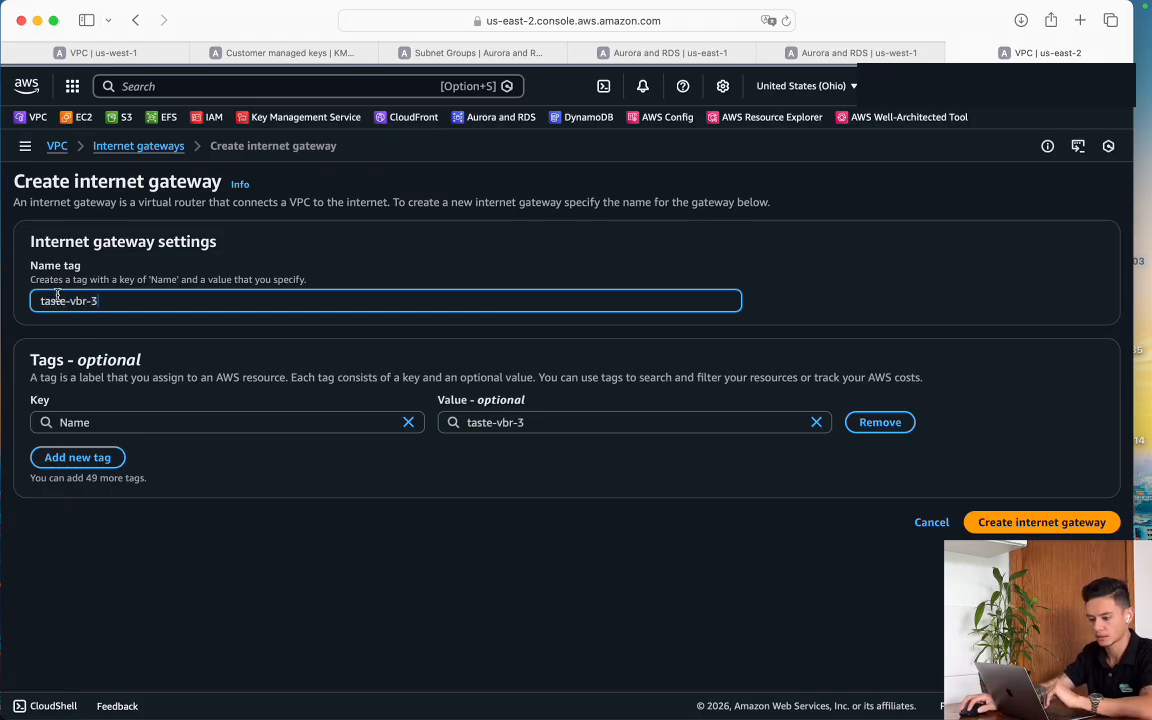
drag(57, 300, 40, 300)
text(te)
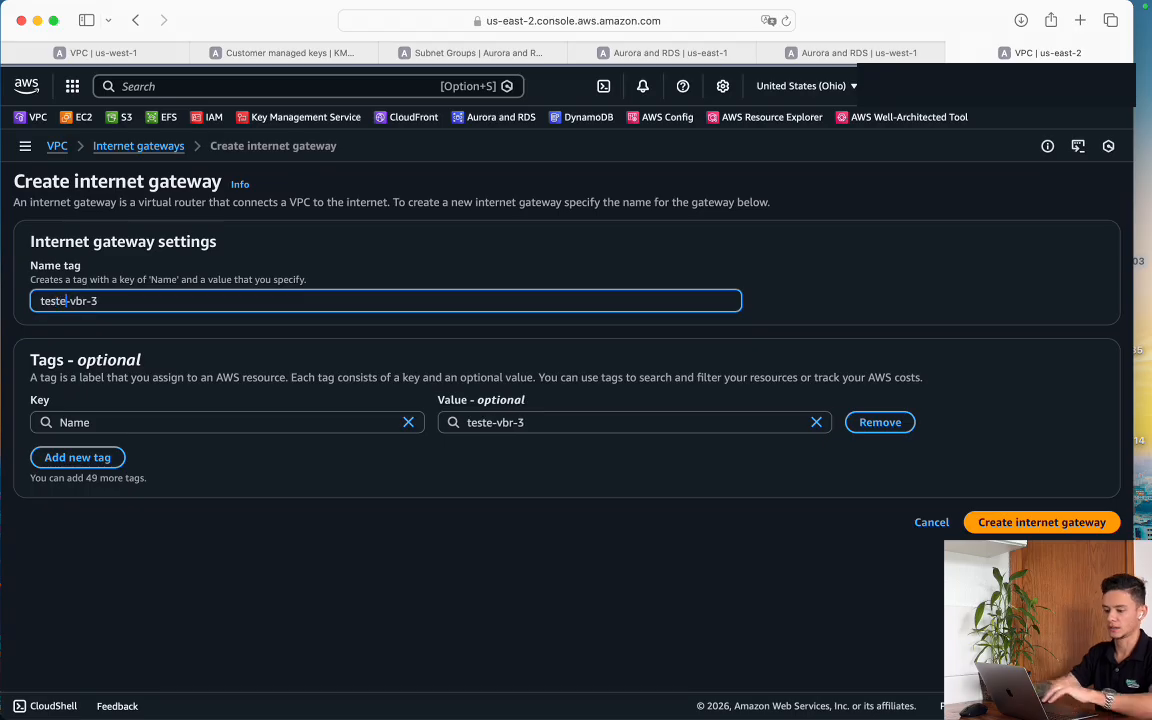
click(1040, 522)
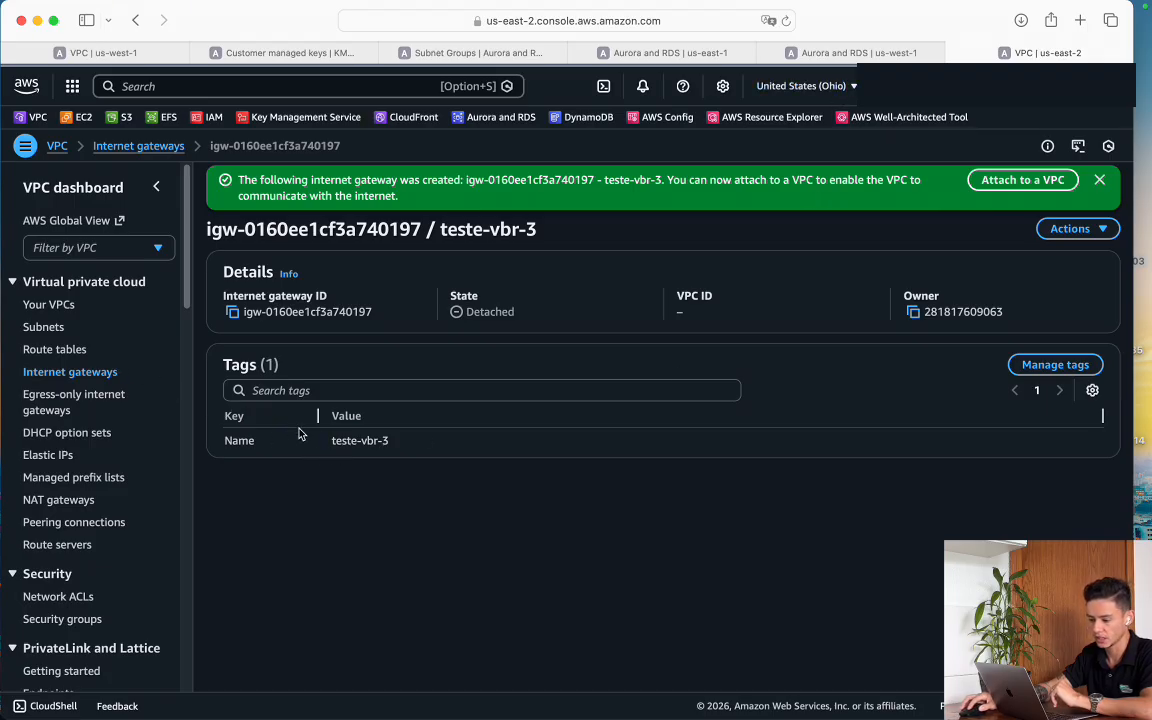
drag(336, 444, 404, 460)
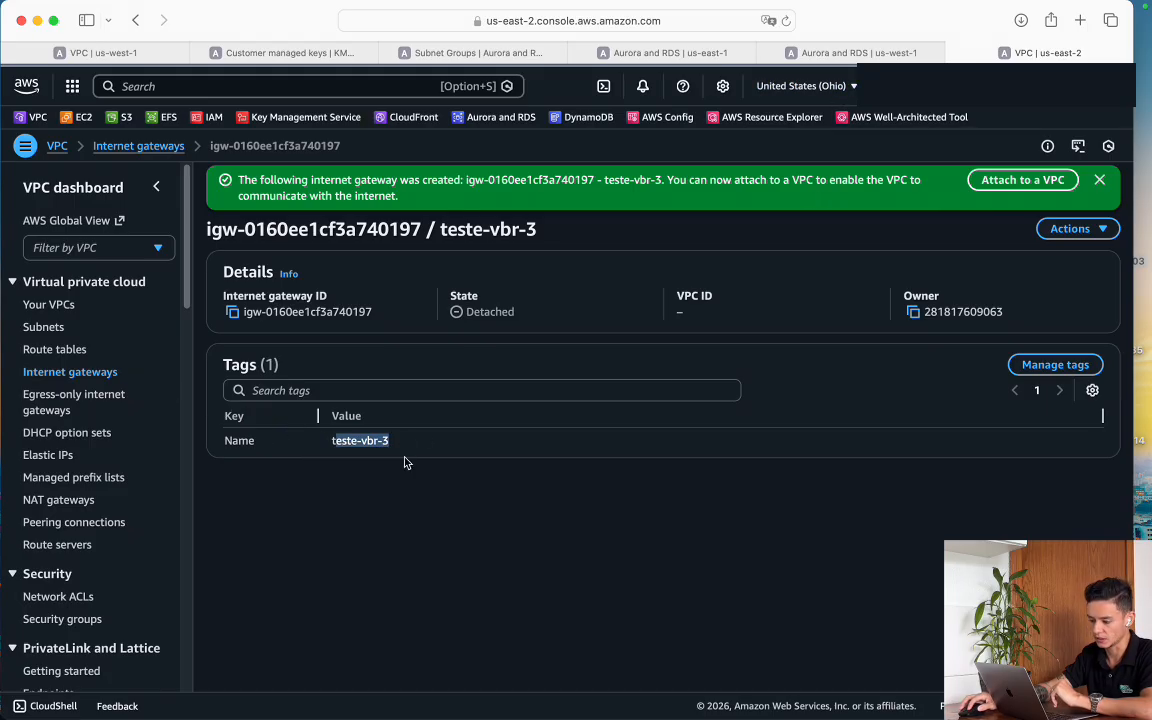
click(399, 478)
Return to Veeam Backup for AWS, run the VPC Configuration Backup policy, and check the new session's changes and log
key(super+Tab)
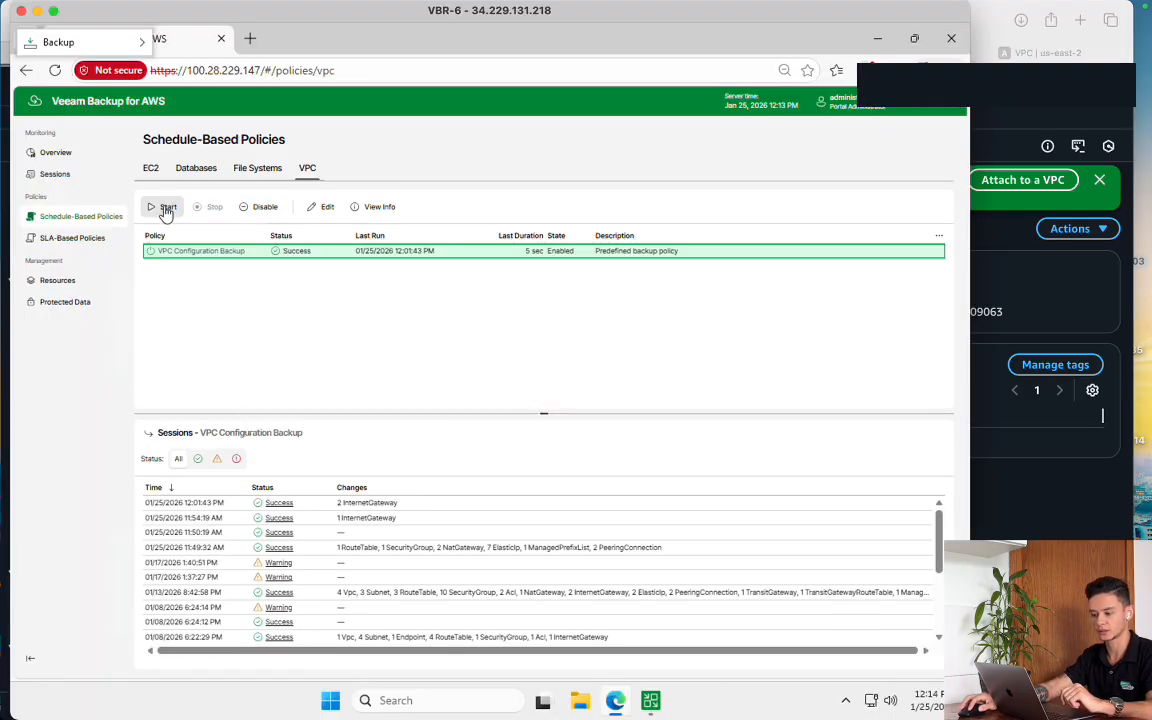
click(166, 214)
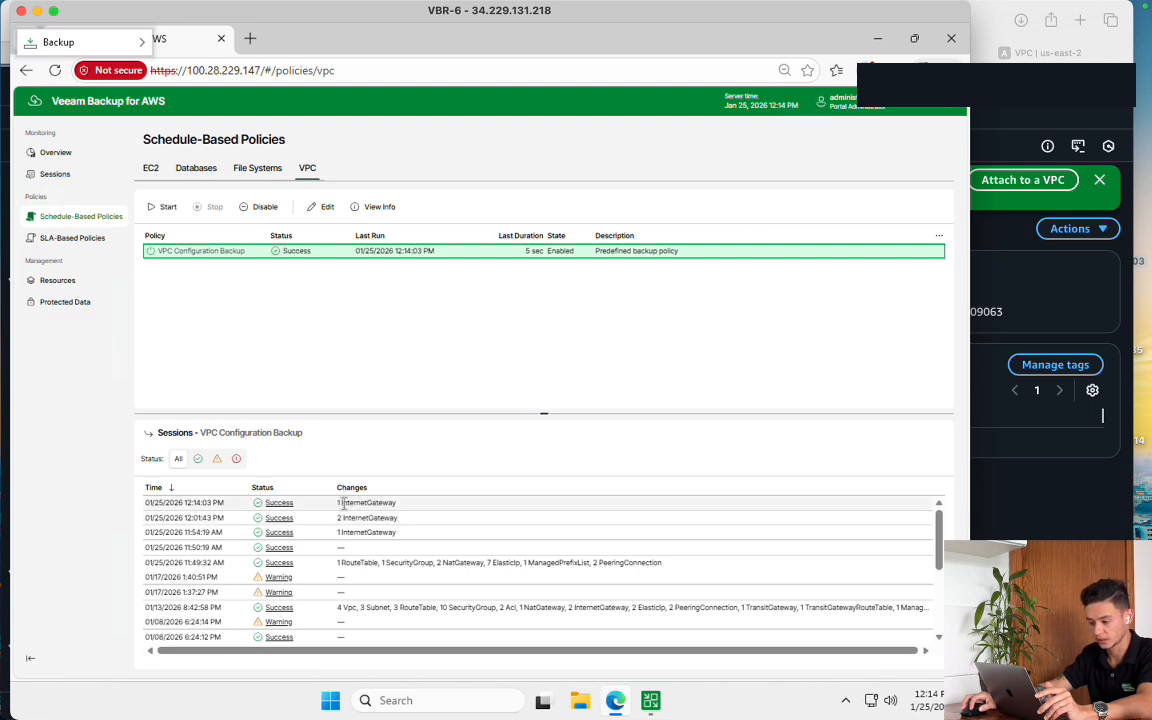
triple_click(343, 503)
click(279, 503)
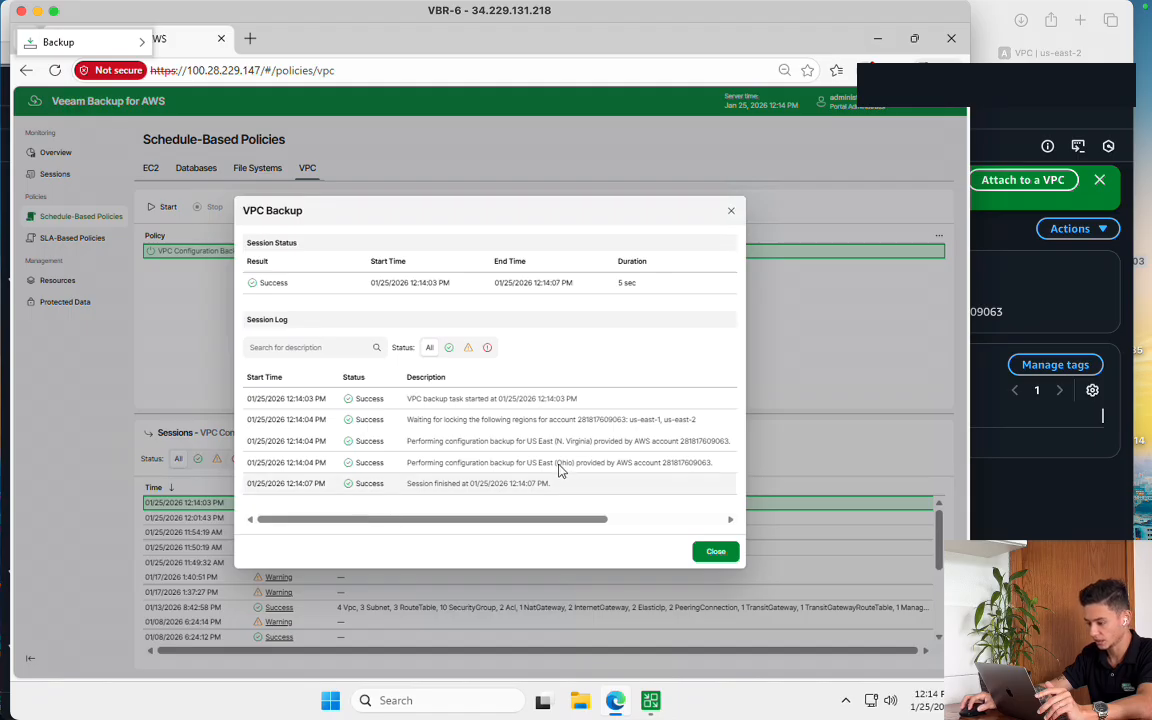
drag(554, 463, 567, 462)
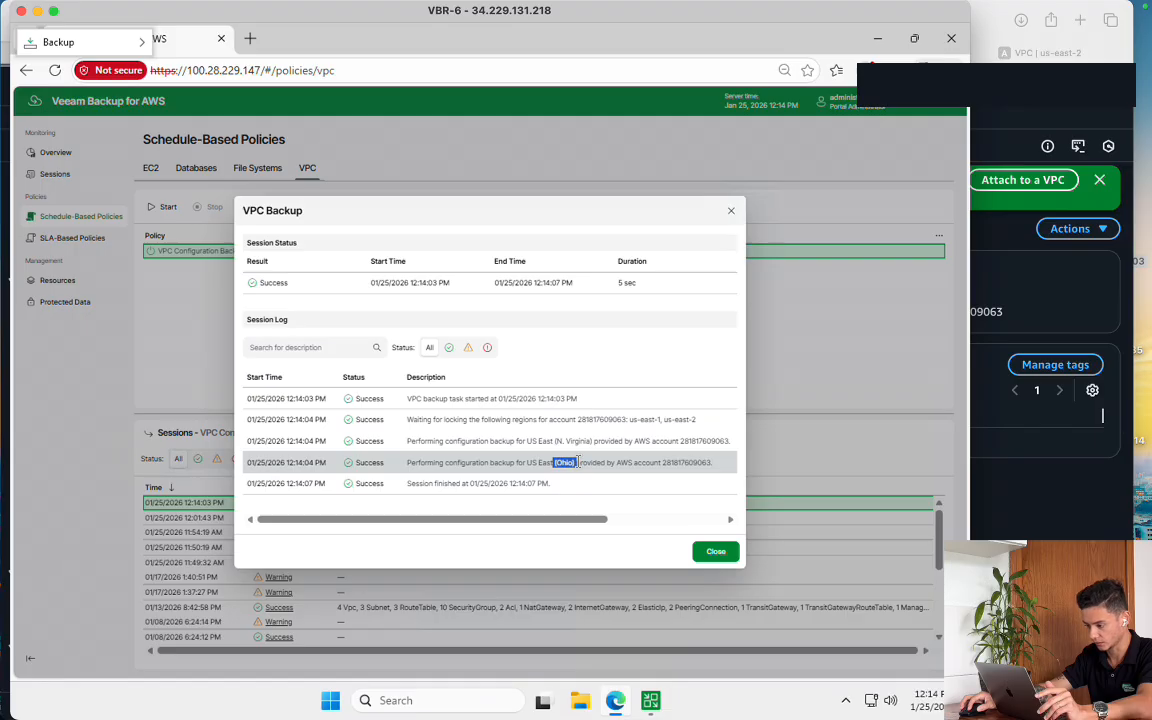
drag(578, 461, 578, 461)
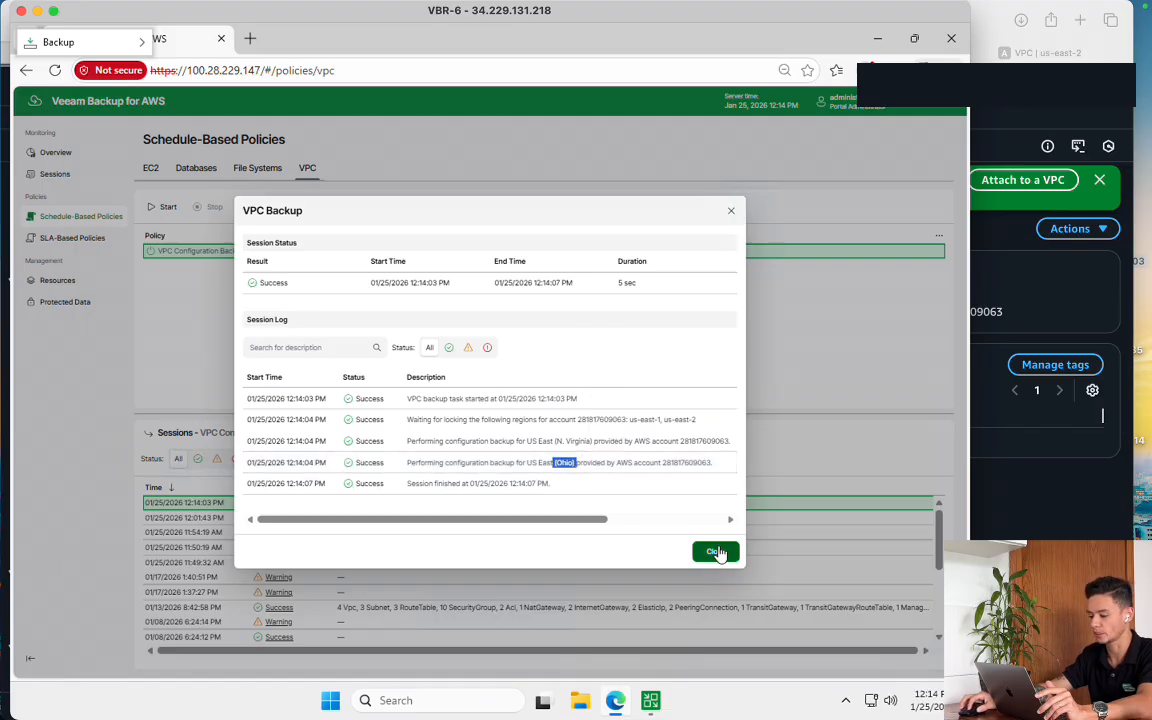
click(716, 552)
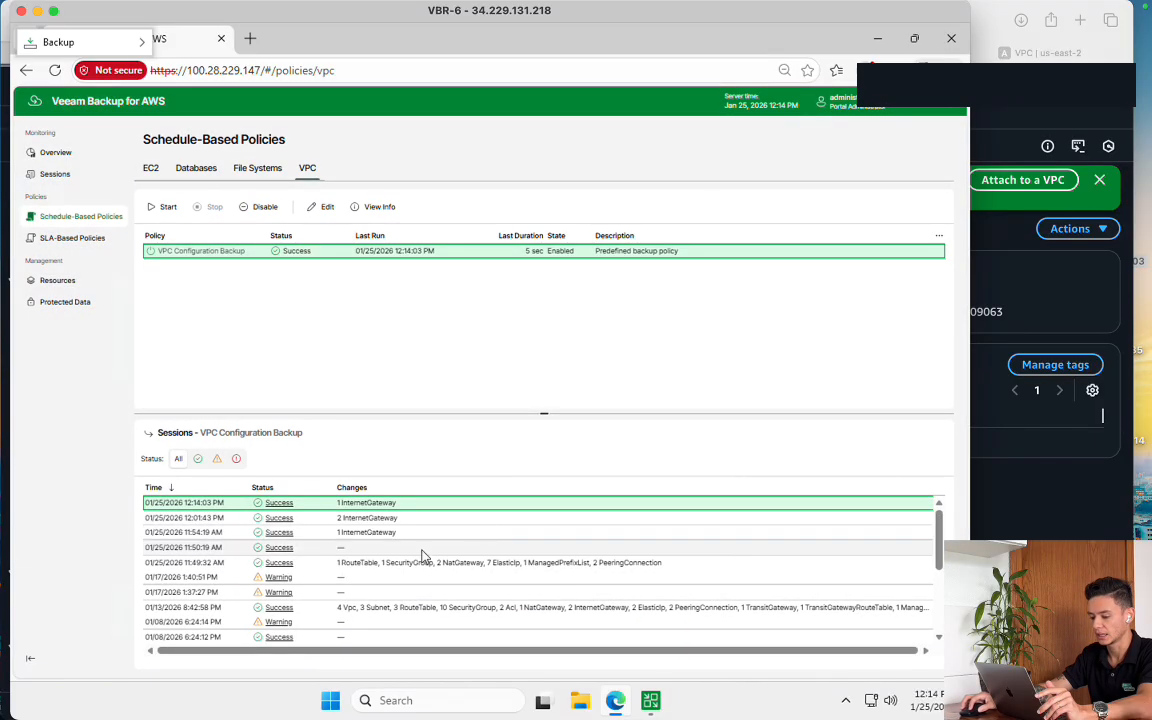
Read the session log of the VPC backup that ended with a warning on 01/17/2026 at 1:40:51 PM
click(279, 579)
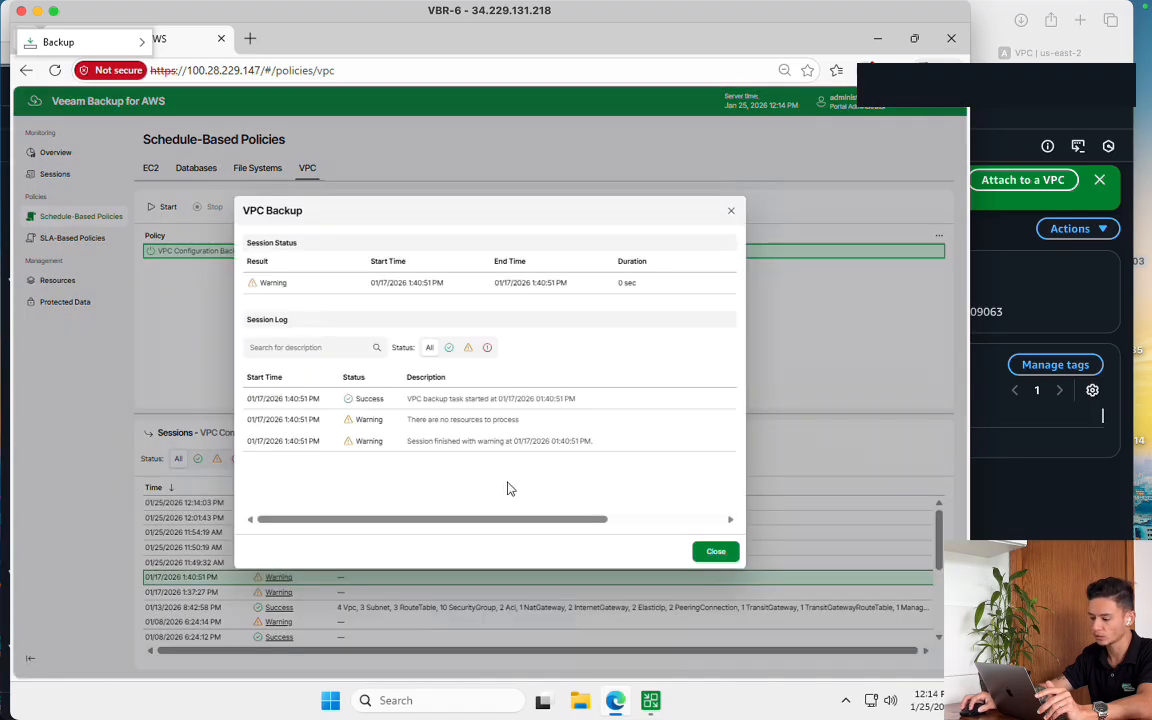
triple_click(440, 425)
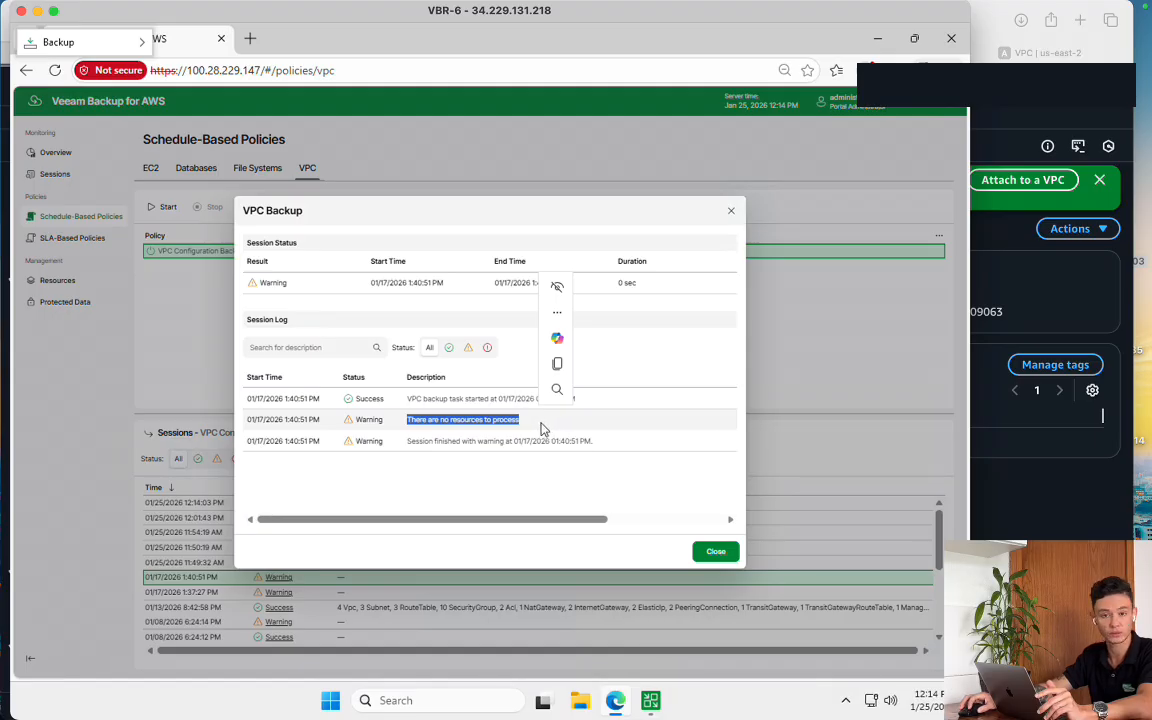
click(715, 550)
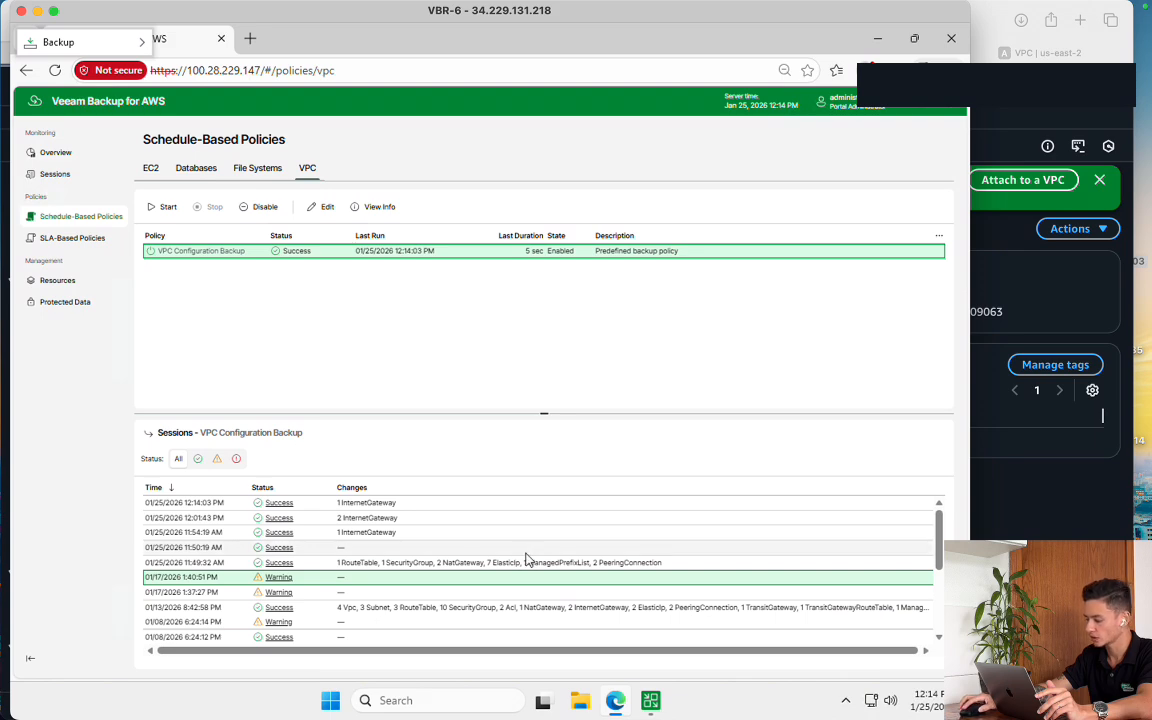
Examine which VPC configuration changes were captured in the older backup sessions from December 2025 and January 2026
scroll(527, 565, down, 6)
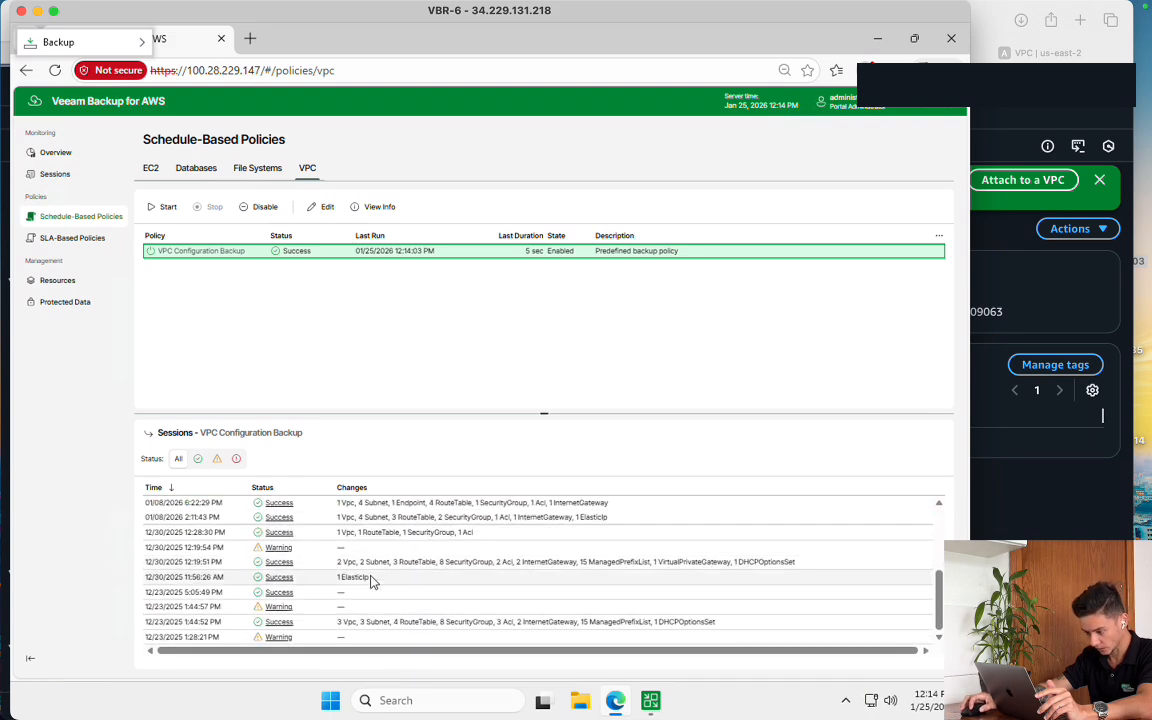
drag(341, 562, 797, 566)
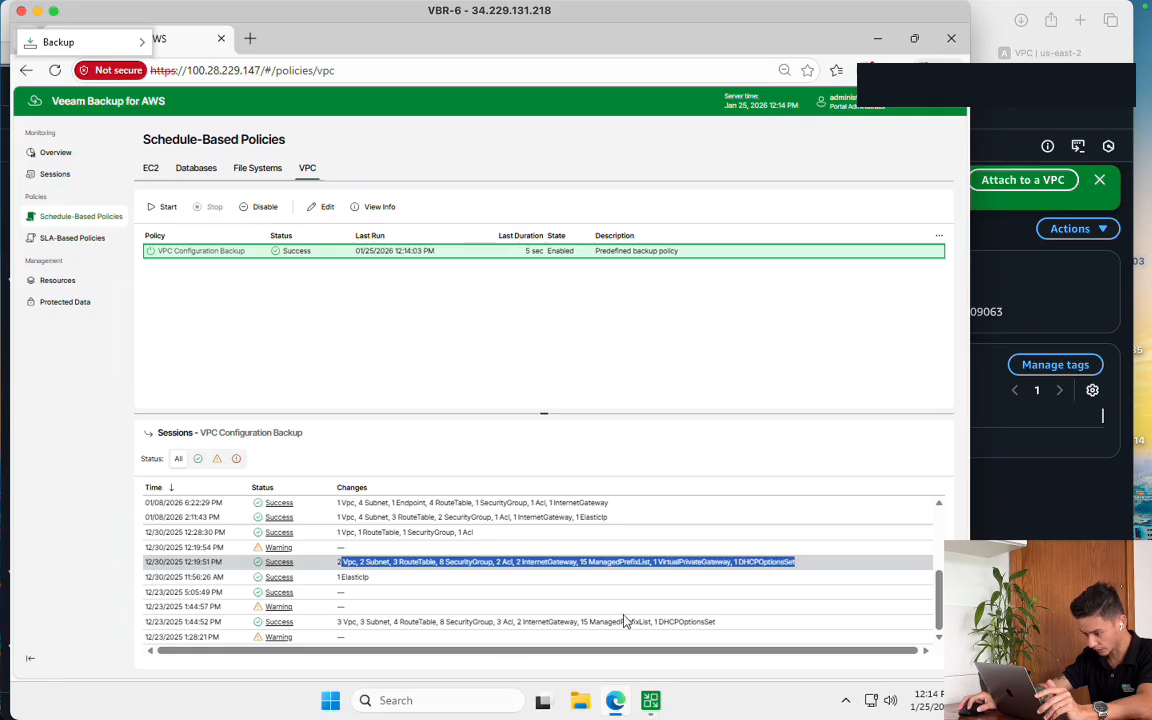
drag(340, 621, 722, 622)
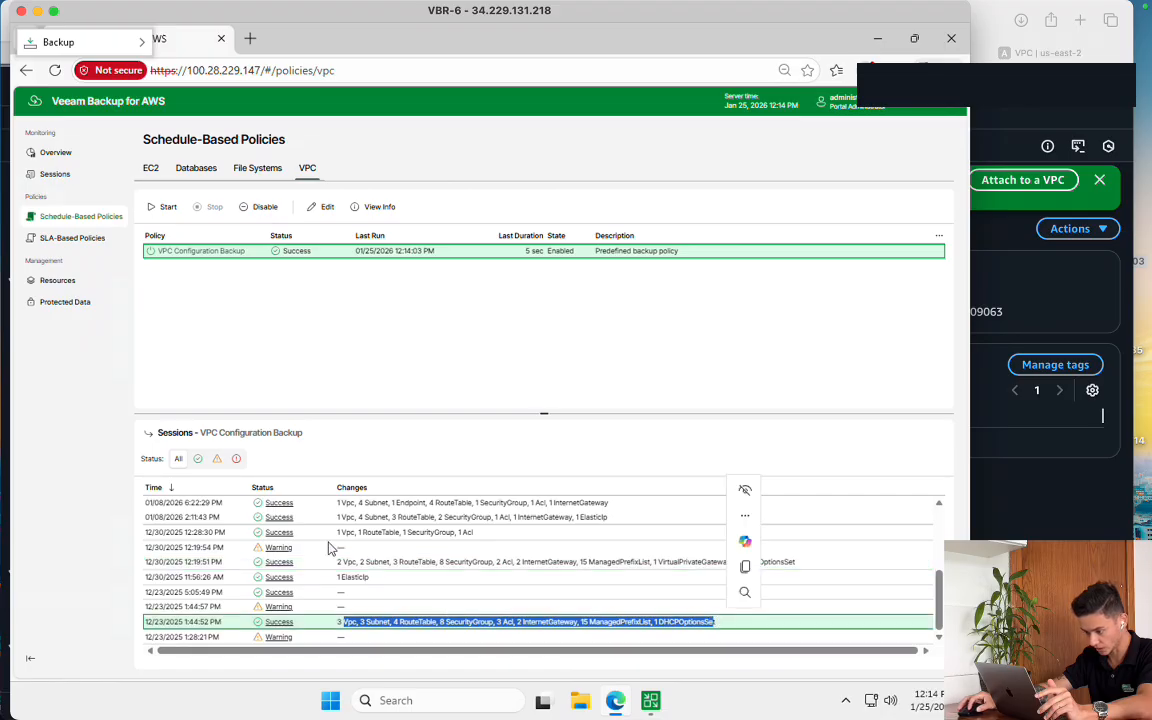
drag(344, 517, 537, 505)
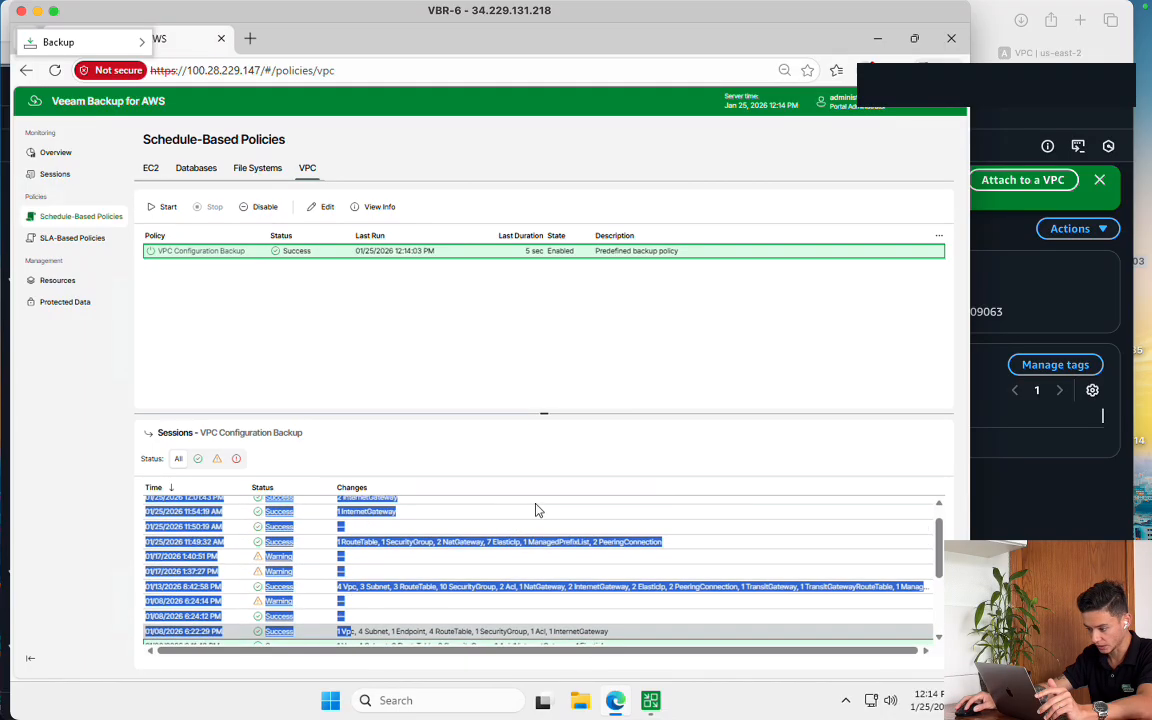
click(474, 639)
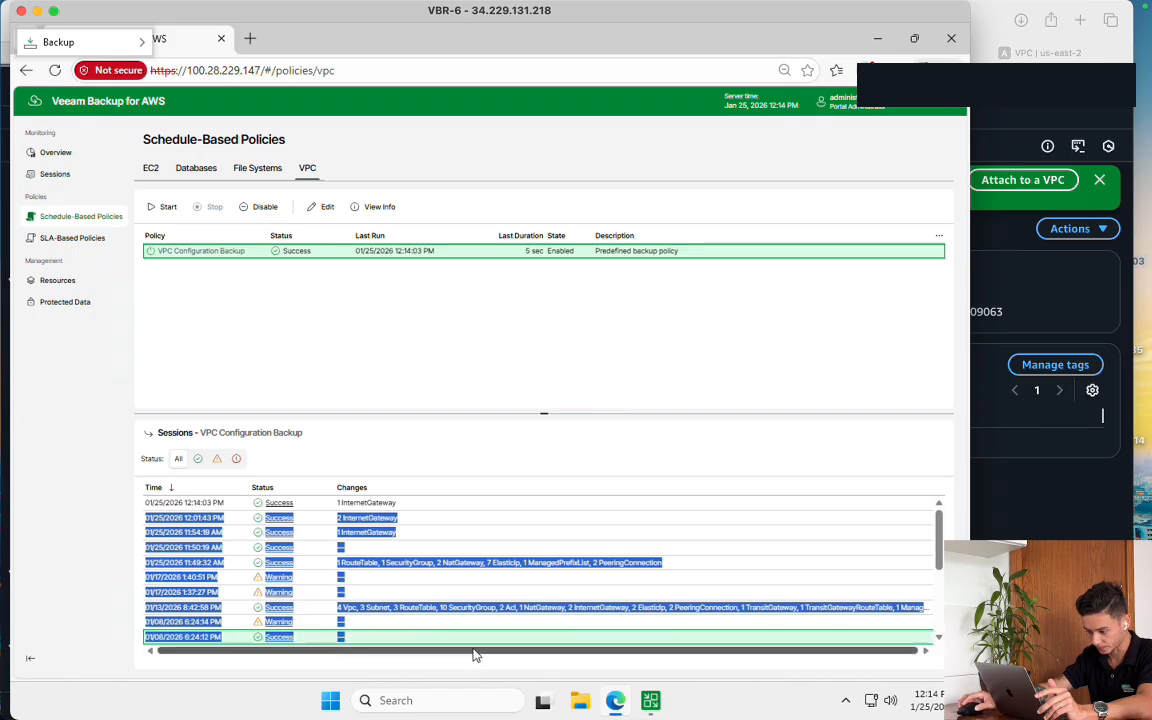
click(508, 572)
Open the protected VPC data and select the US East (Ohio) backup to show its configuration details
click(66, 304)
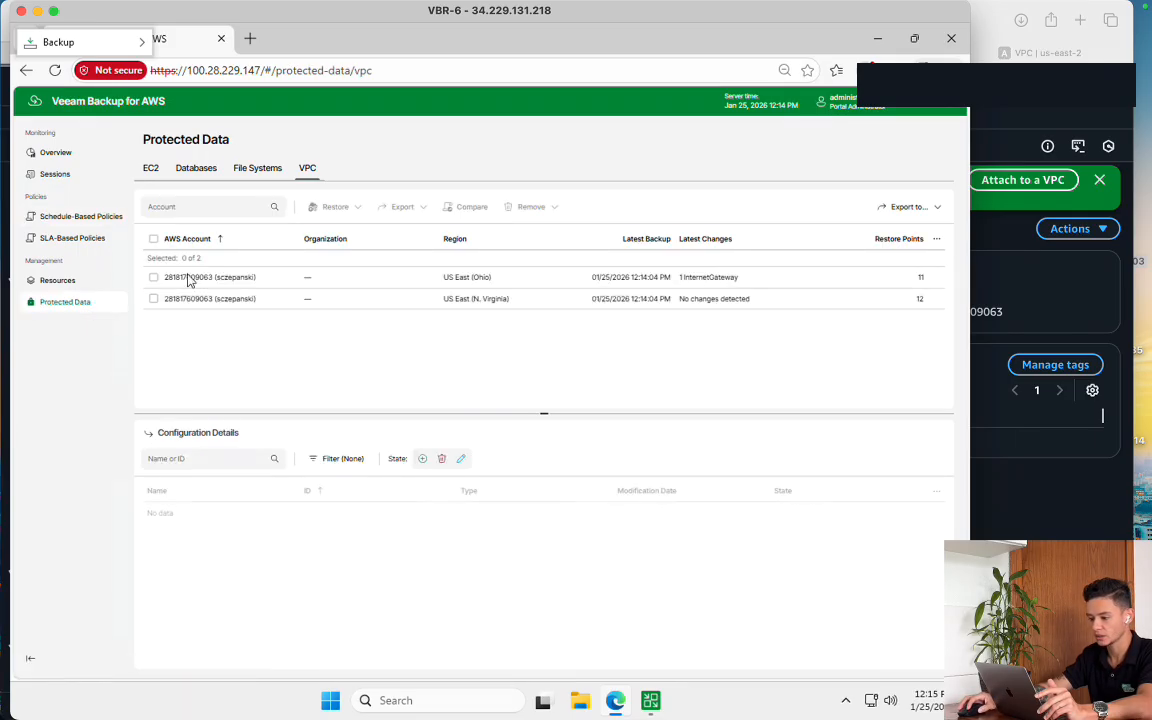
click(153, 278)
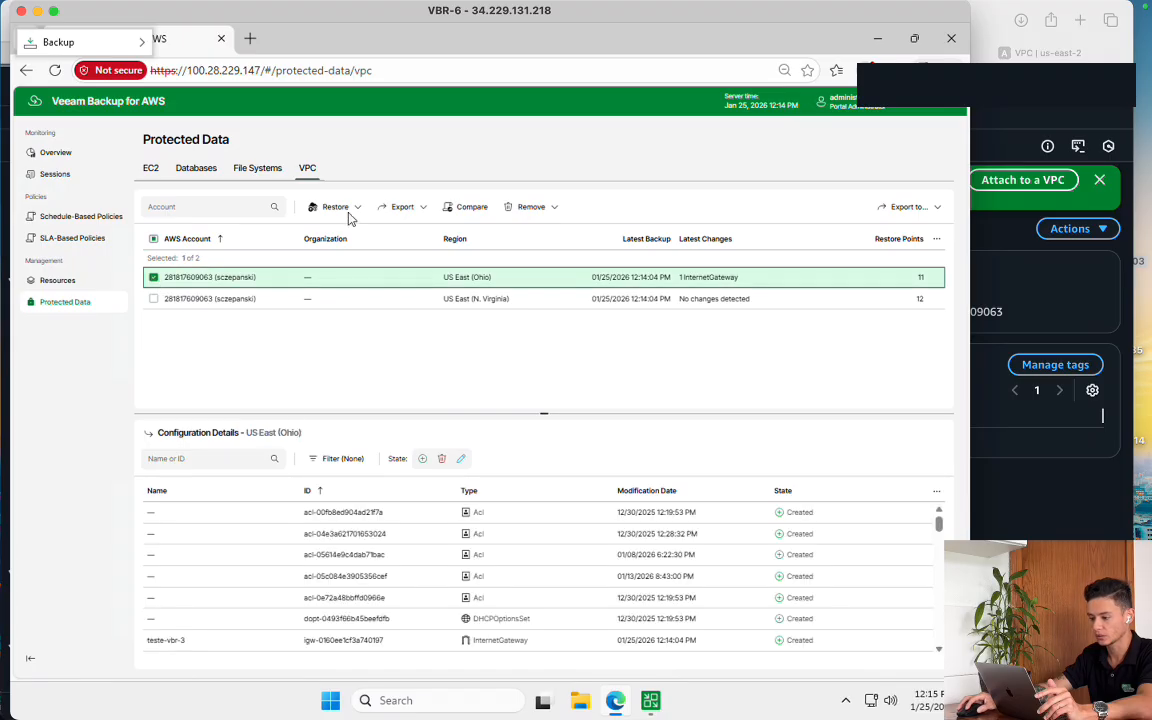
Start an entire VPC restore for the US East (Ohio) backup and select VPC - OHIO - DATA PROTECTION
click(336, 207)
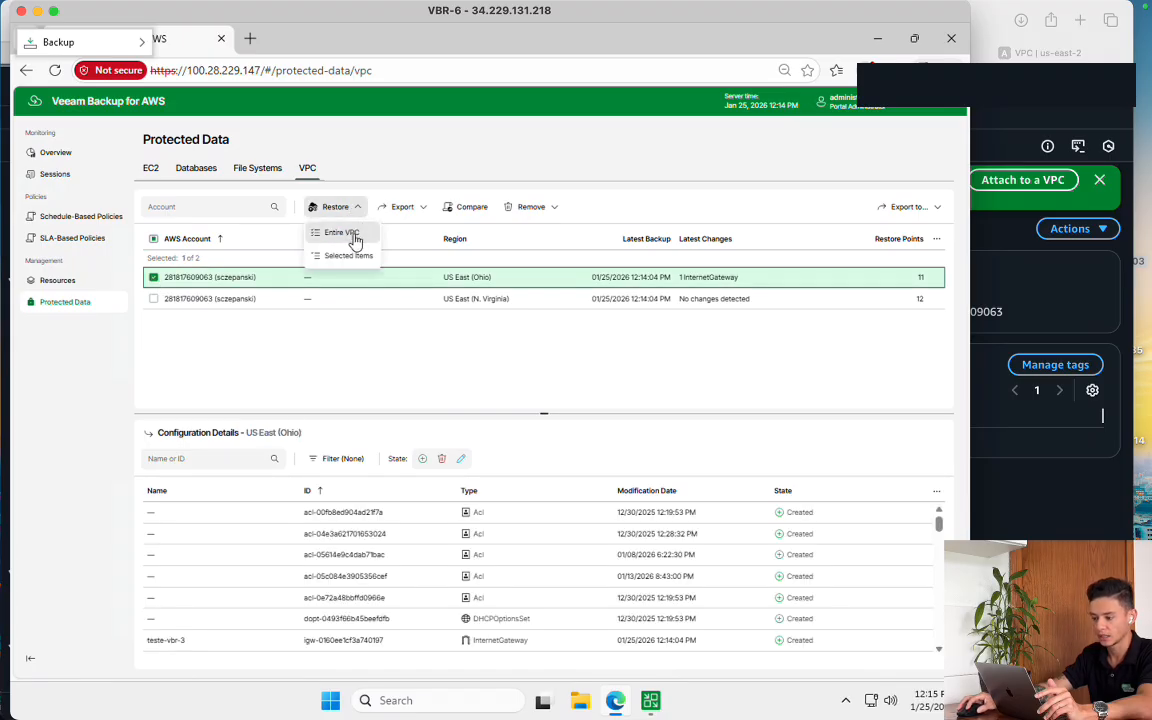
click(365, 241)
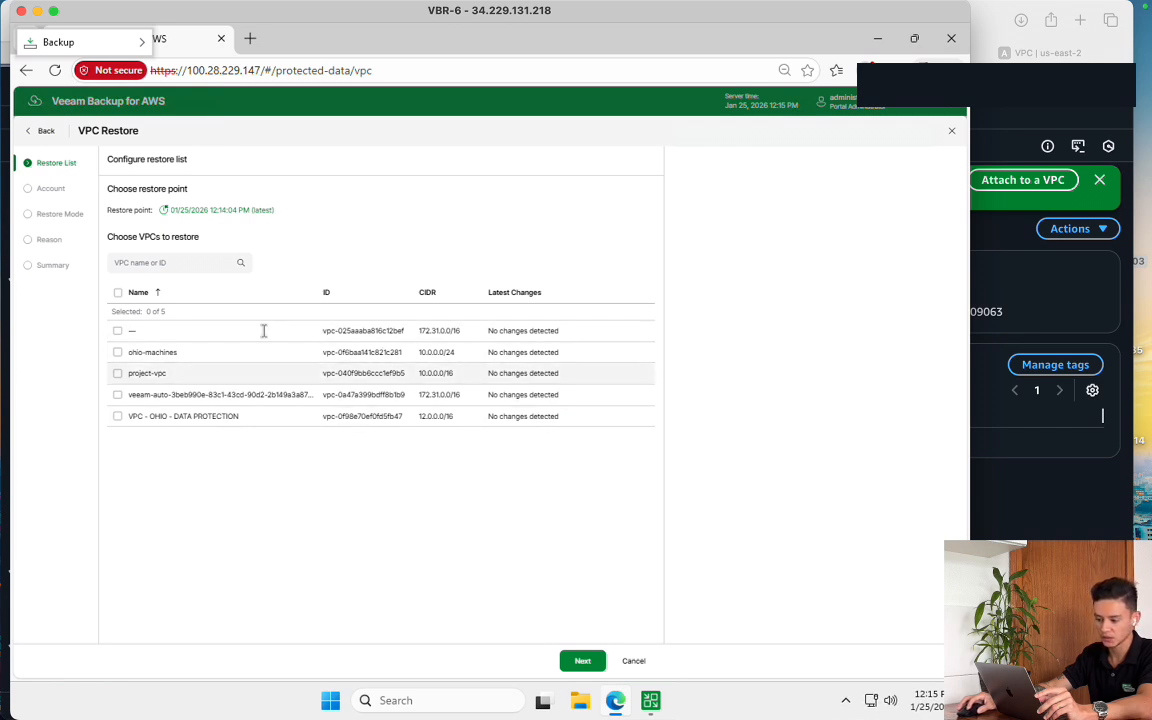
click(118, 416)
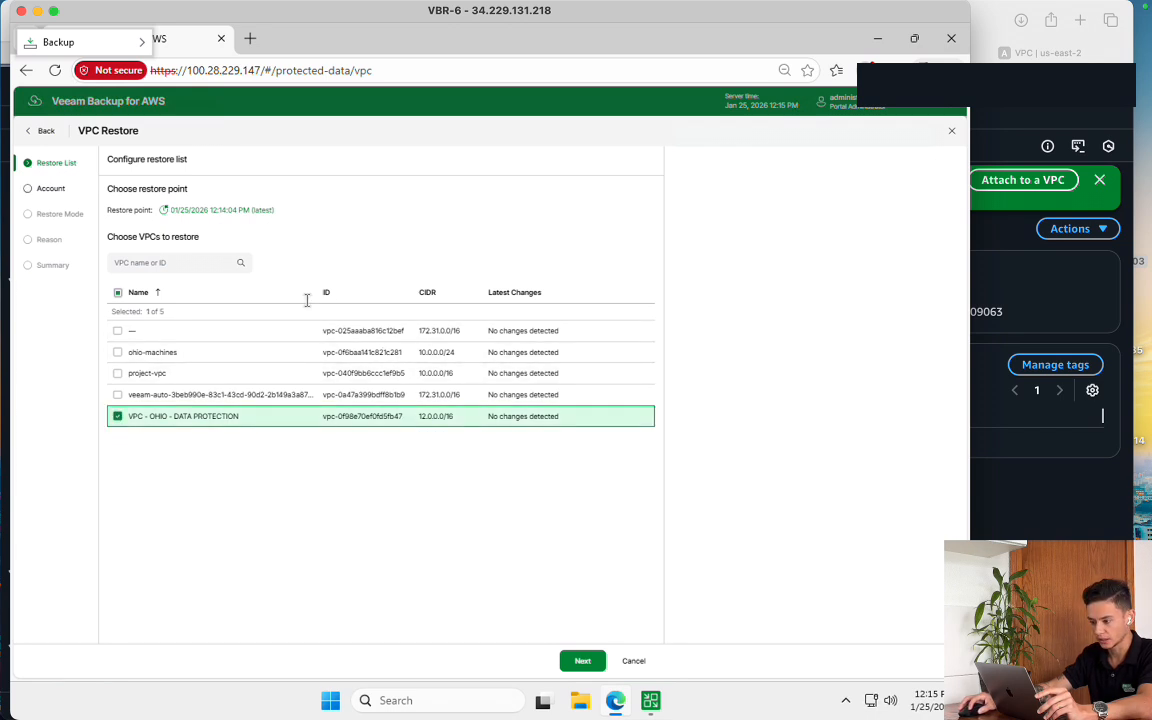
Browse the available restore points and apply the one dated 01/25/2026 12:14:04 PM
click(238, 211)
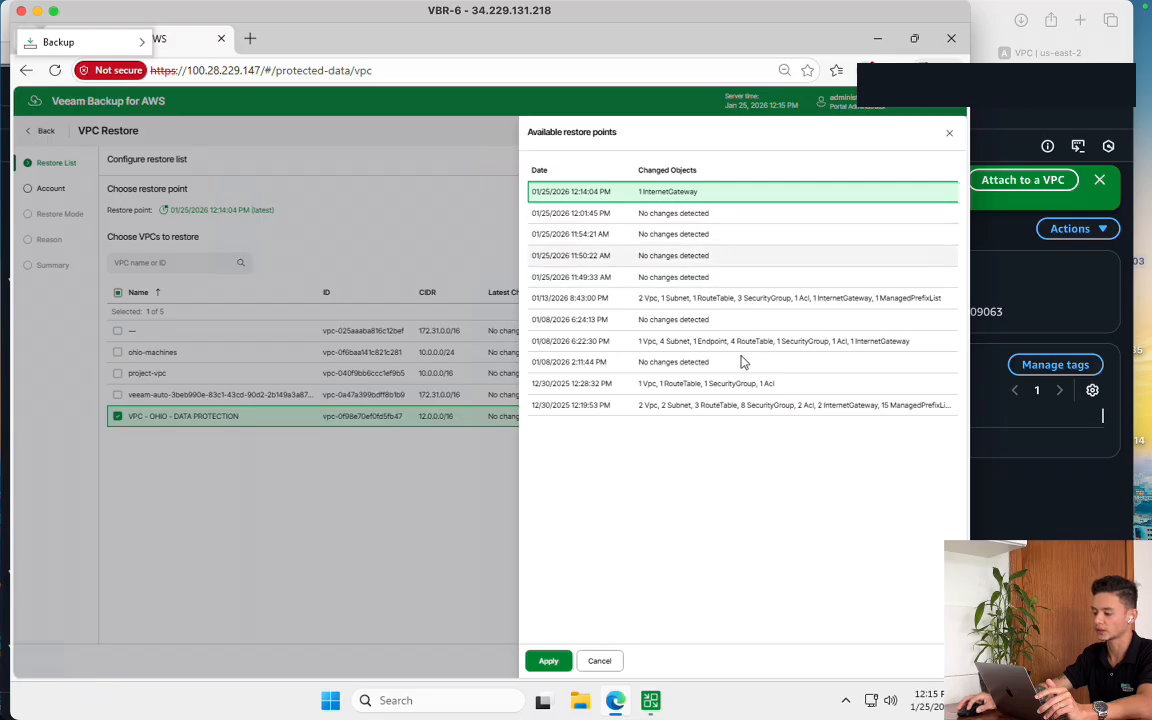
click(718, 217)
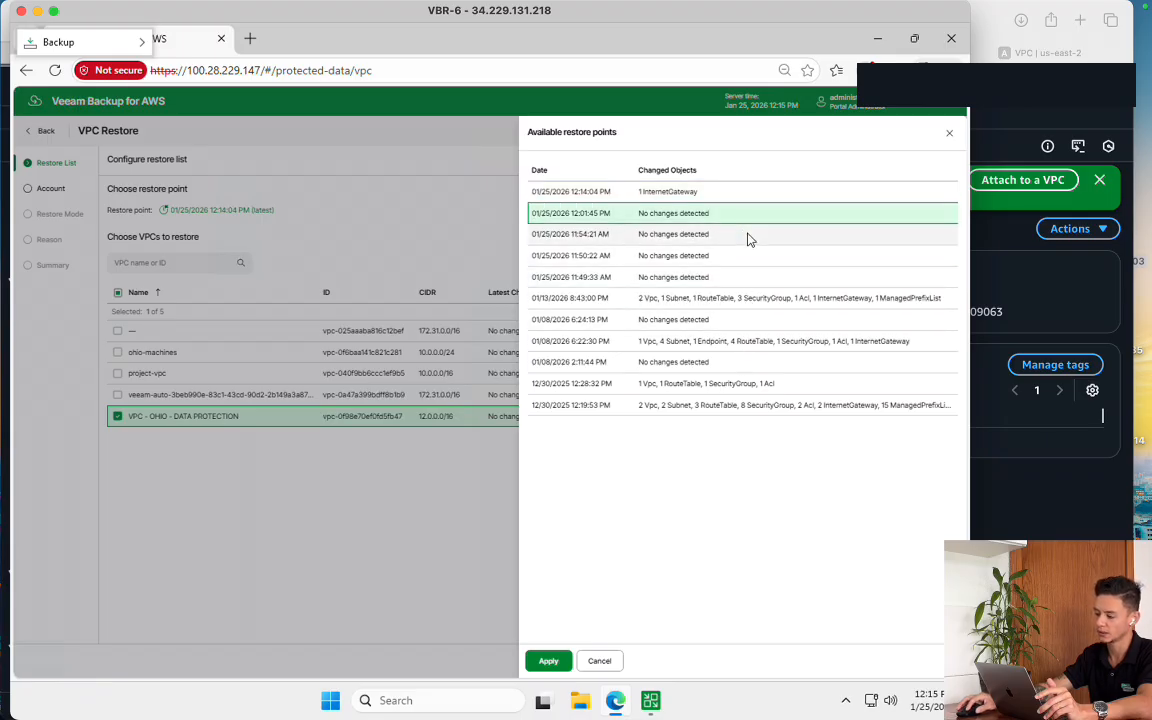
click(749, 238)
click(727, 261)
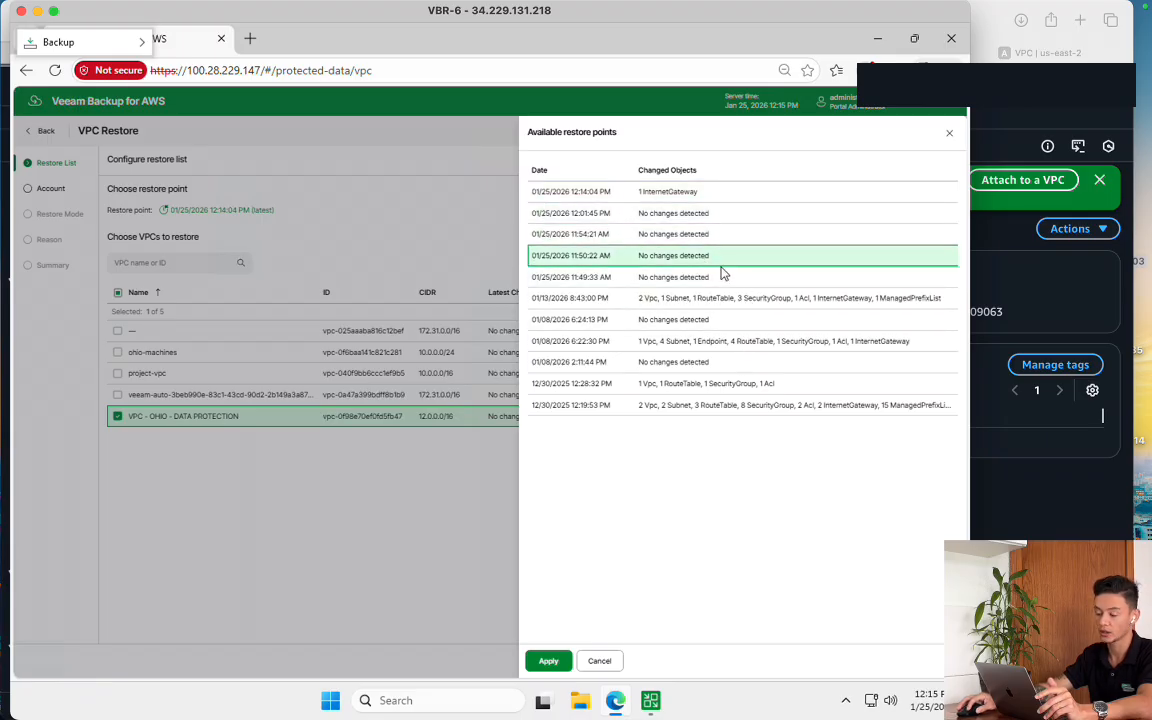
click(690, 275)
click(700, 236)
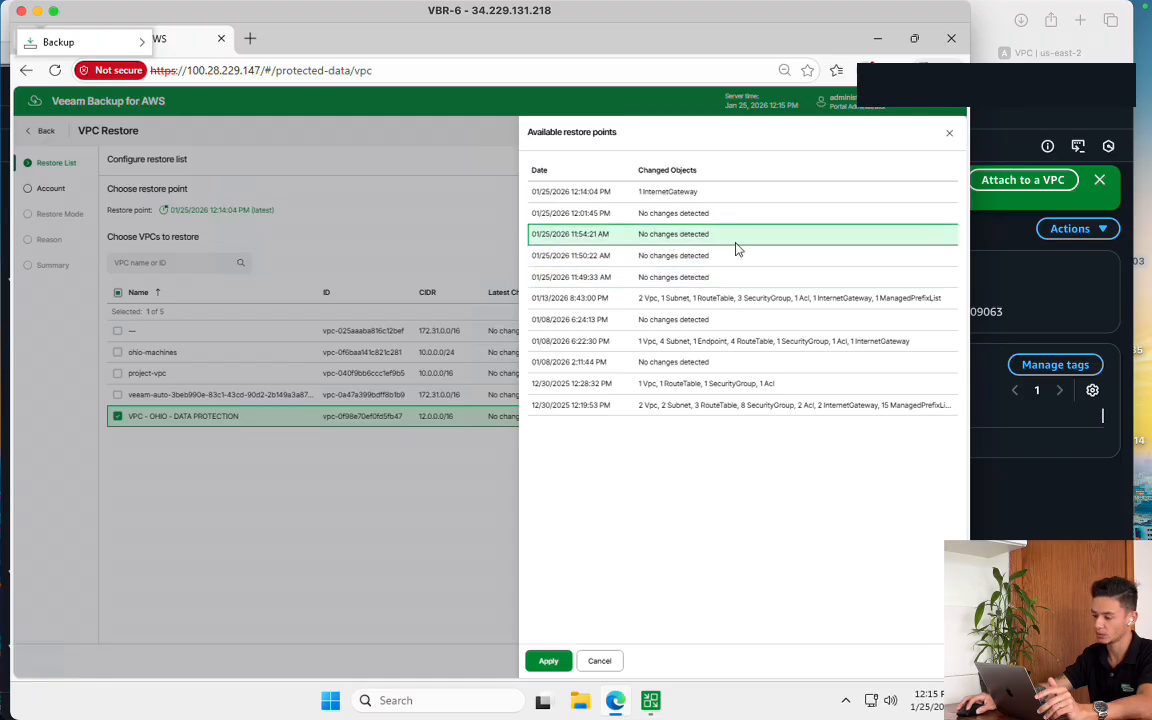
click(687, 213)
click(687, 300)
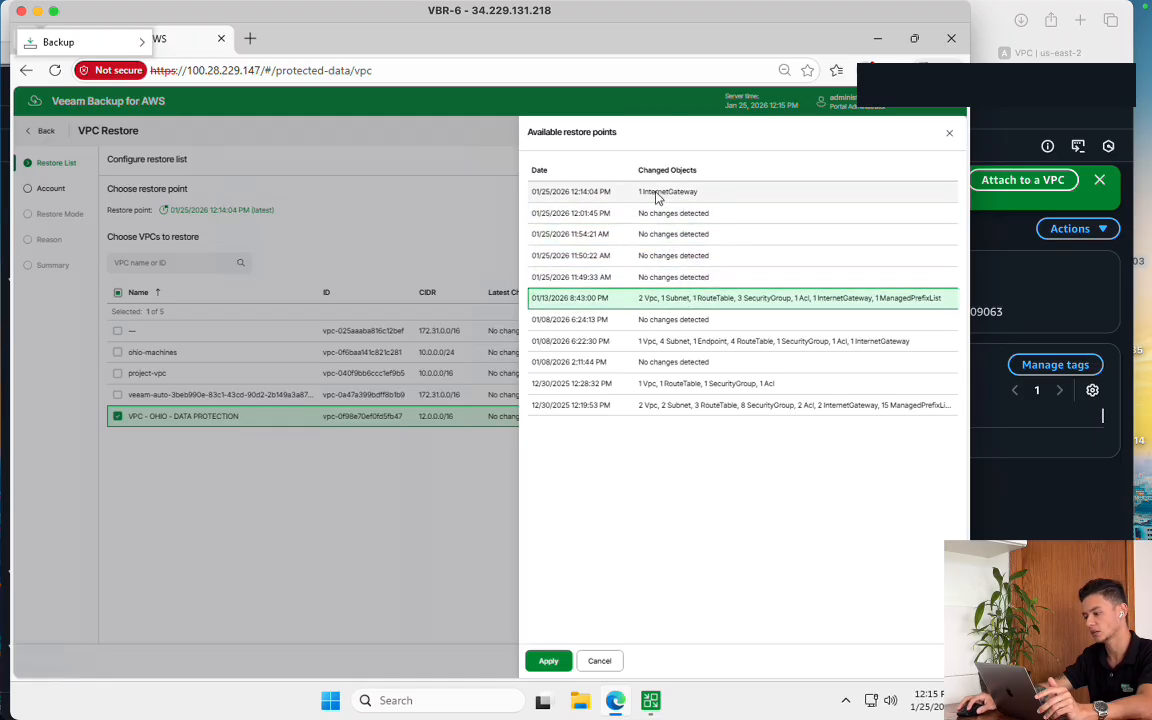
click(660, 195)
click(548, 661)
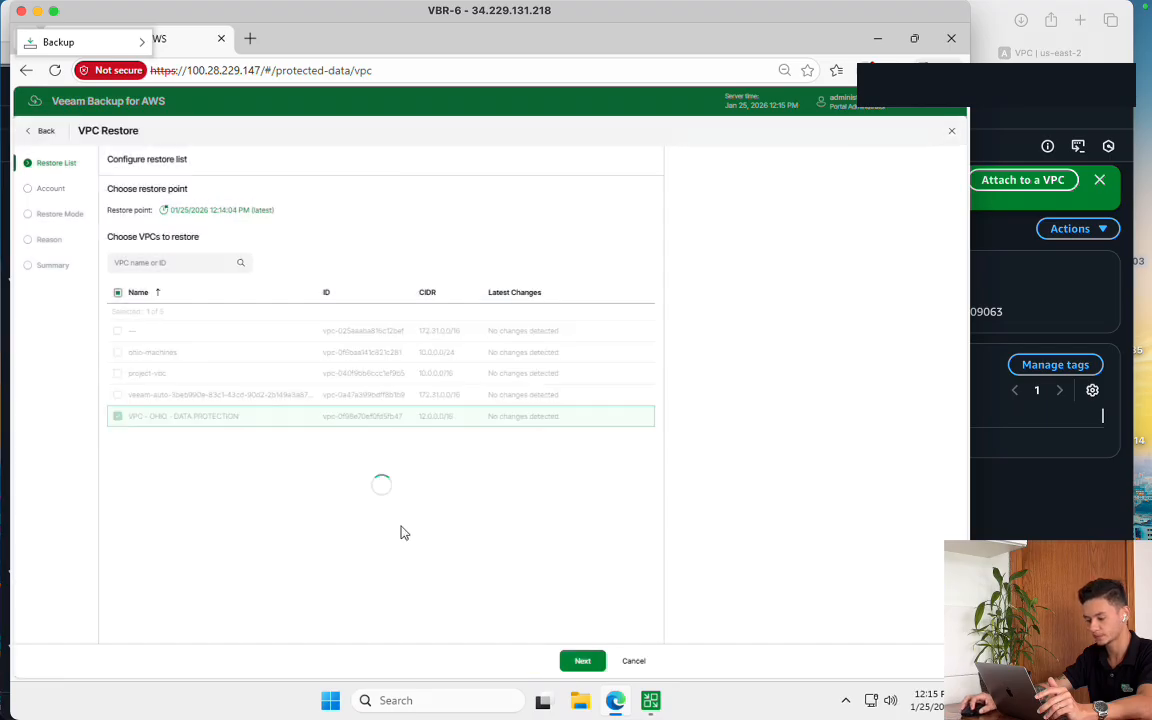
click(235, 418)
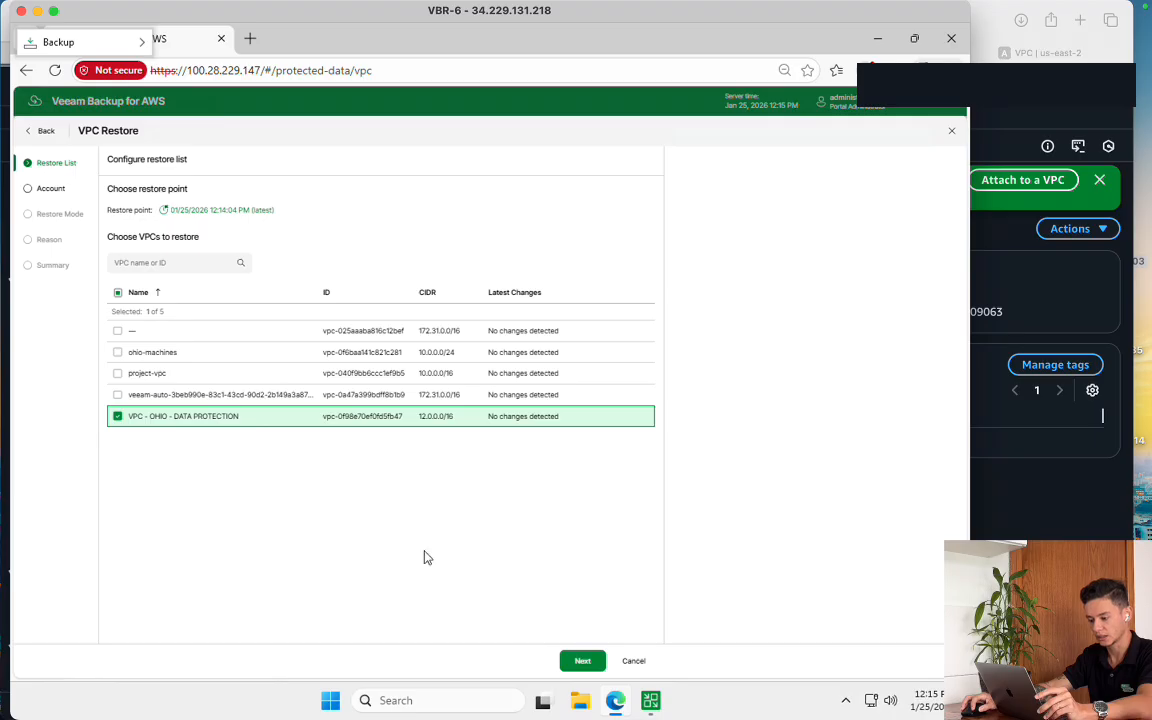
Keep the AdminService IAM role and set the restore mode to a new location in US West (N. California)
click(582, 661)
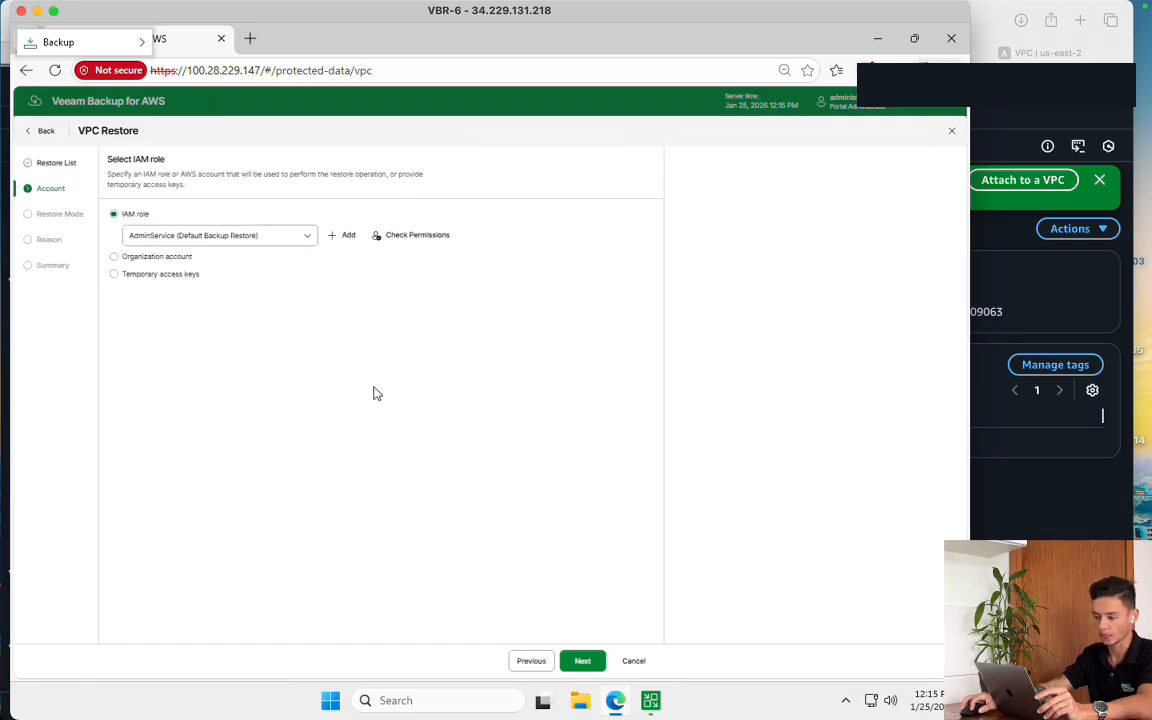
click(583, 664)
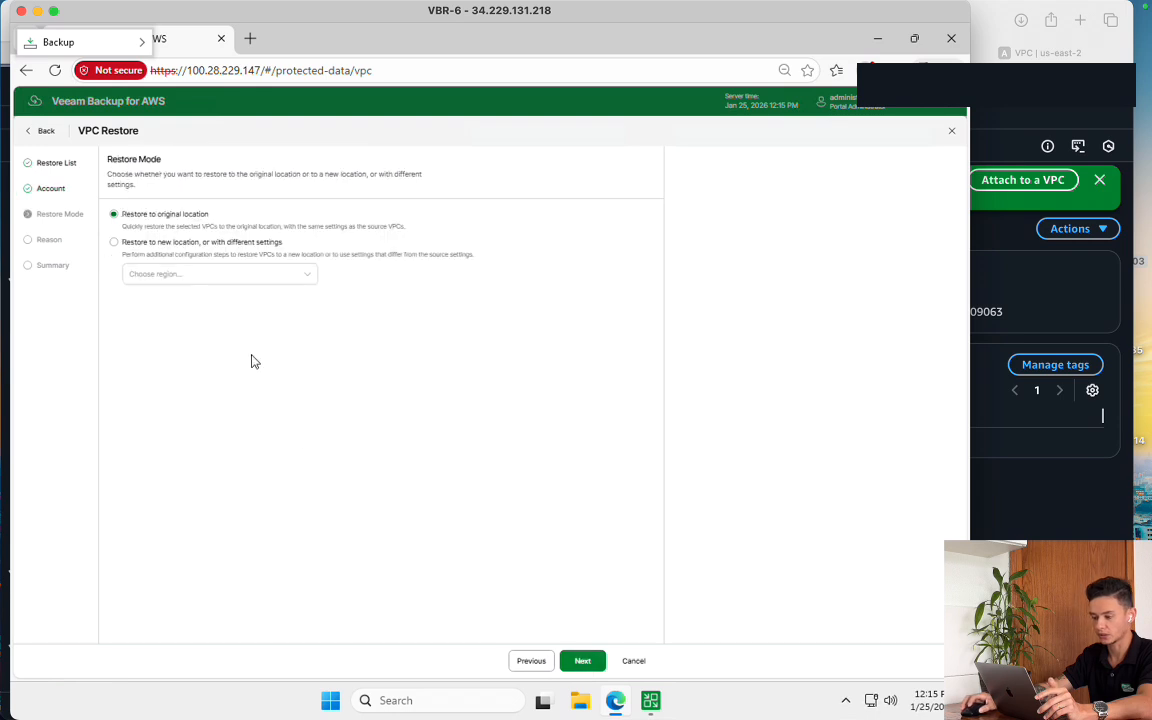
click(239, 245)
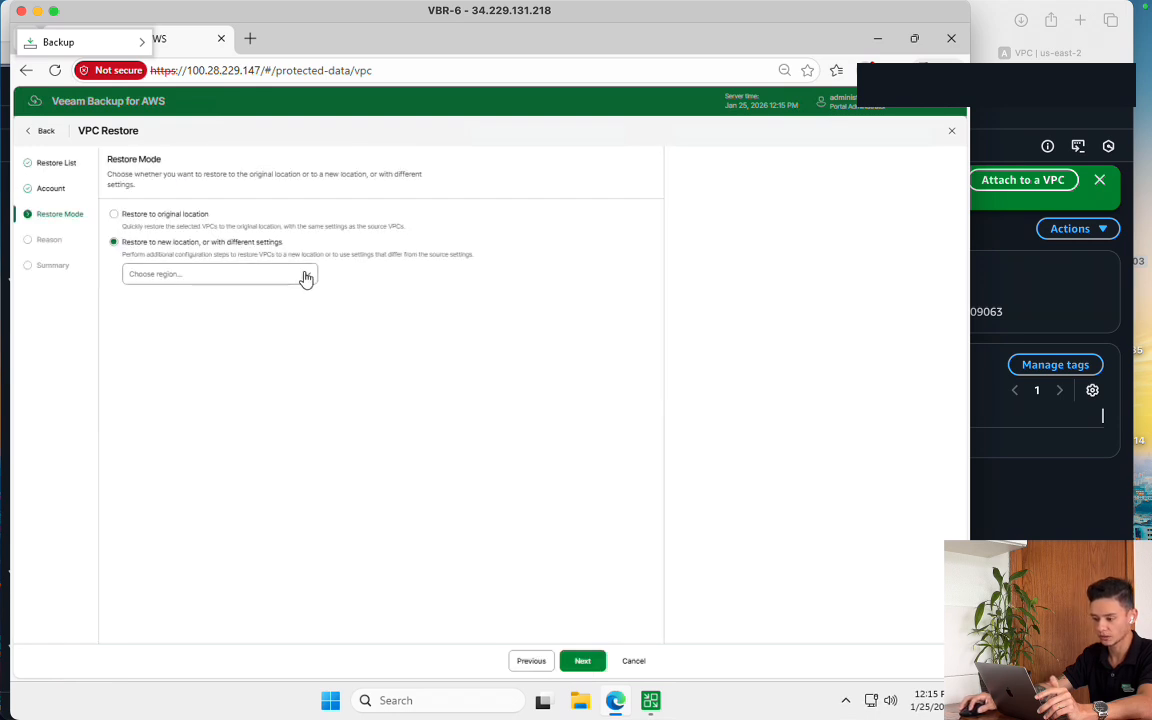
click(308, 278)
scroll(265, 400, down, 10)
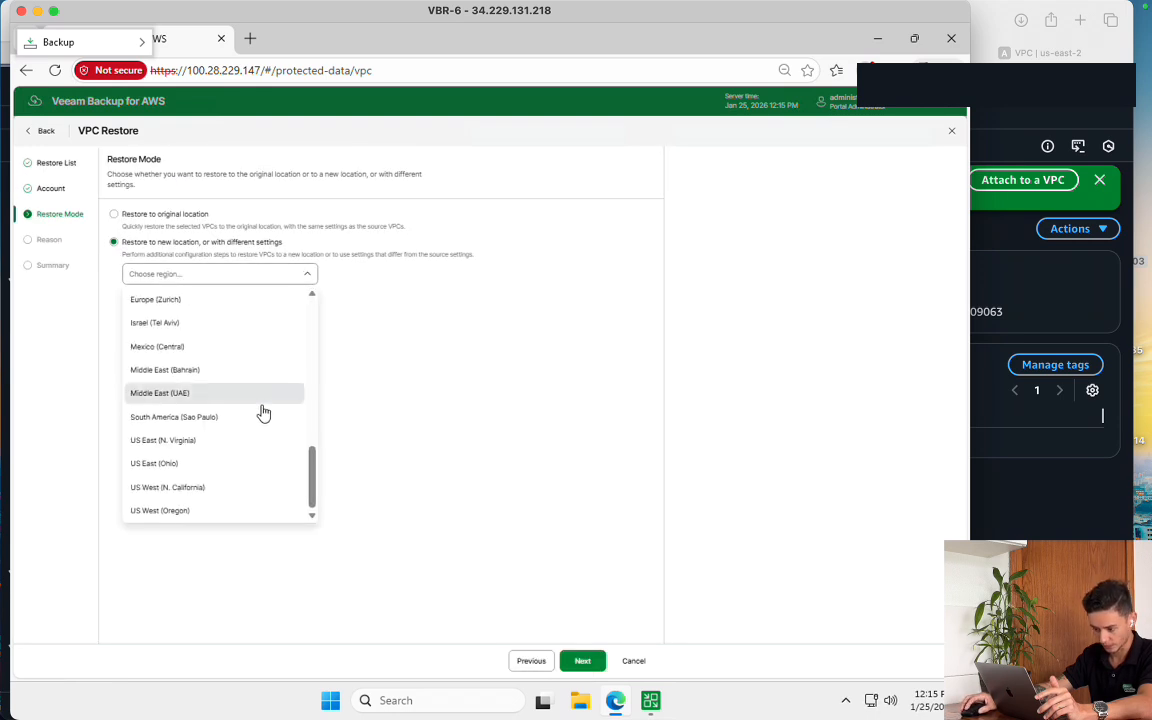
click(237, 490)
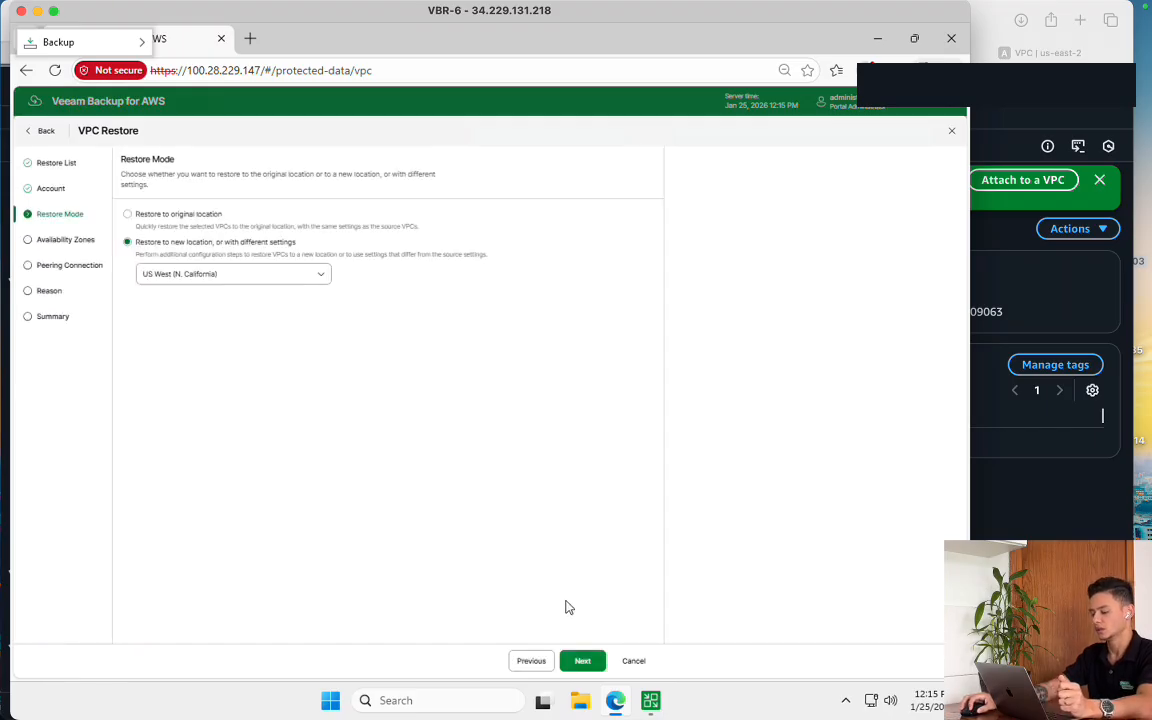
click(584, 662)
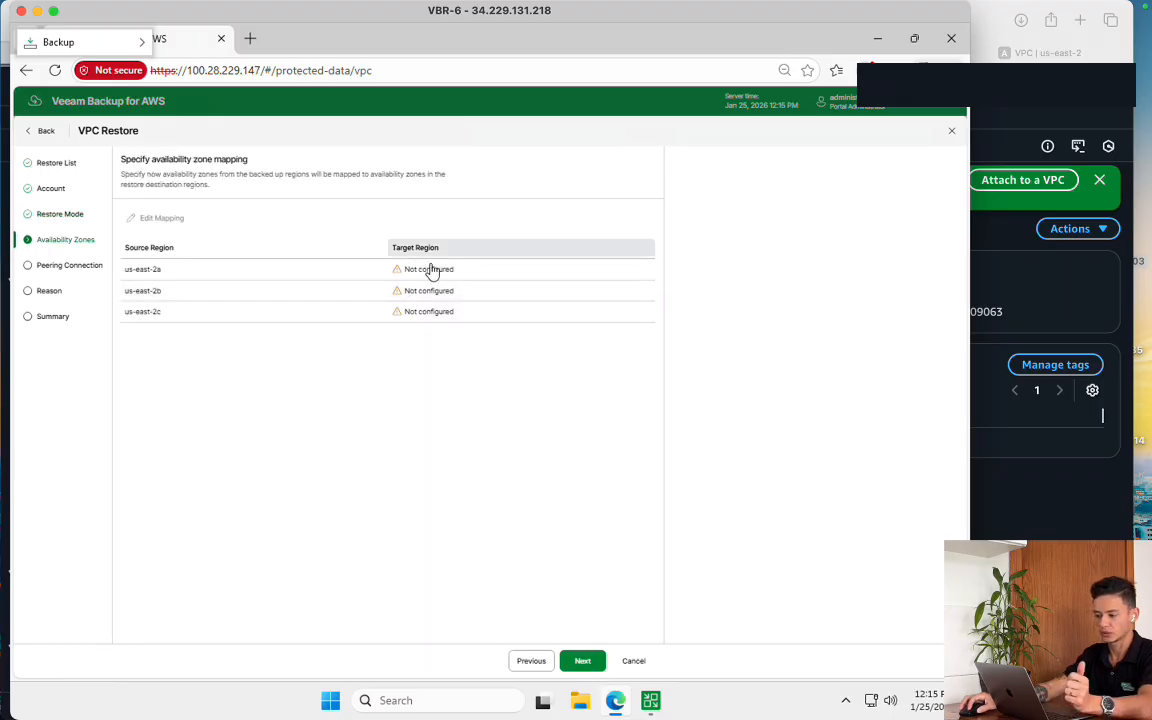
click(435, 269)
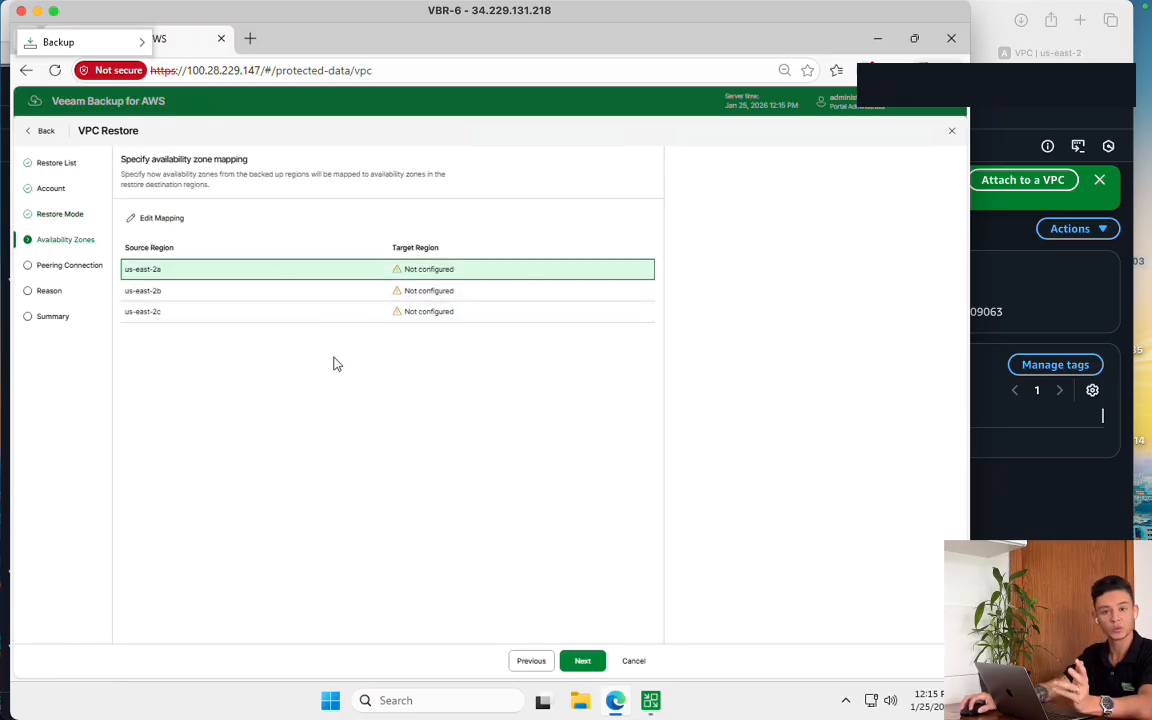
click(163, 219)
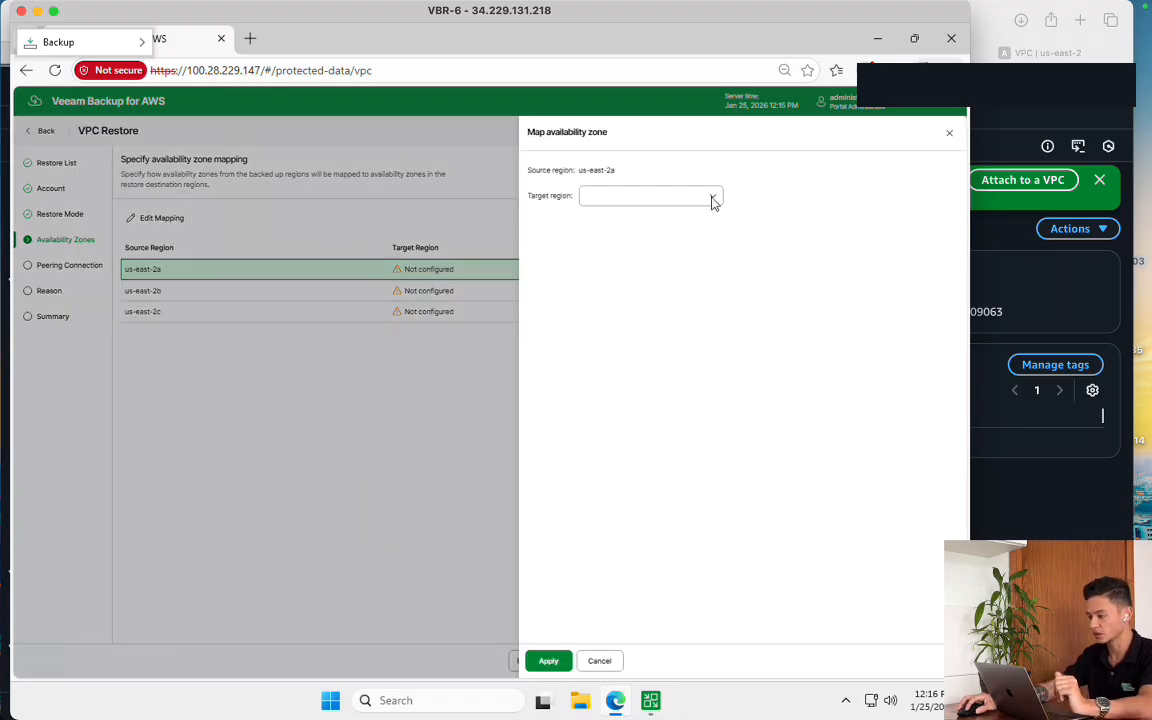
click(712, 200)
click(717, 367)
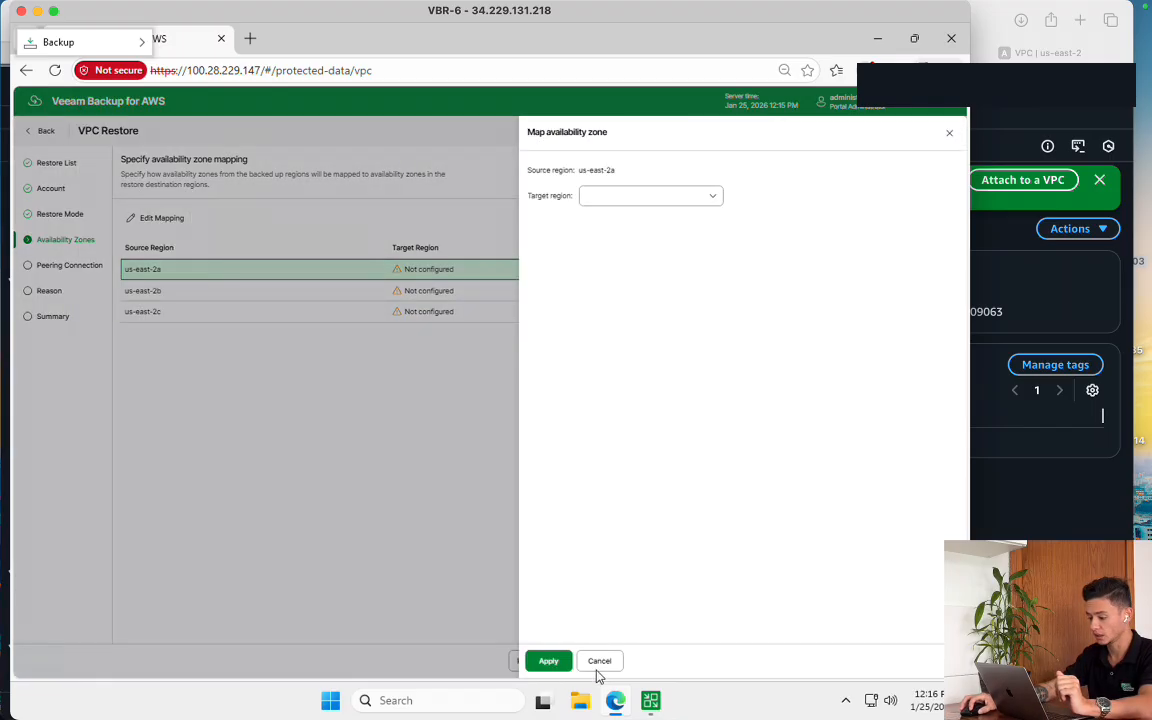
click(470, 560)
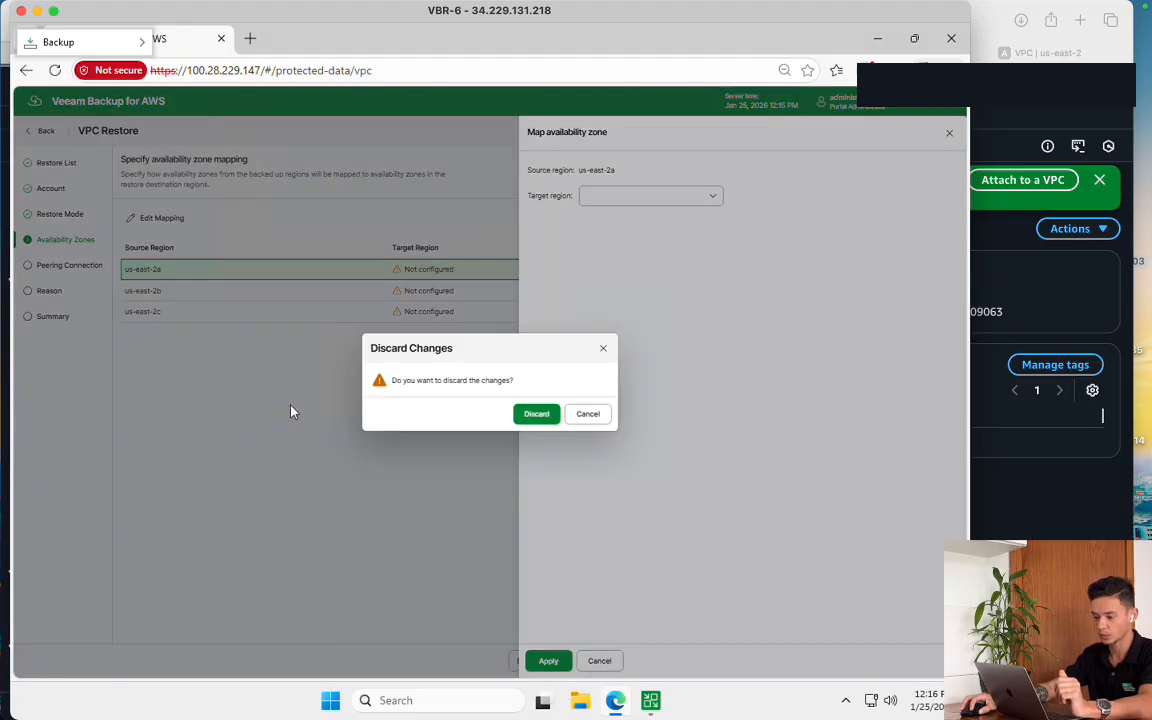
click(510, 416)
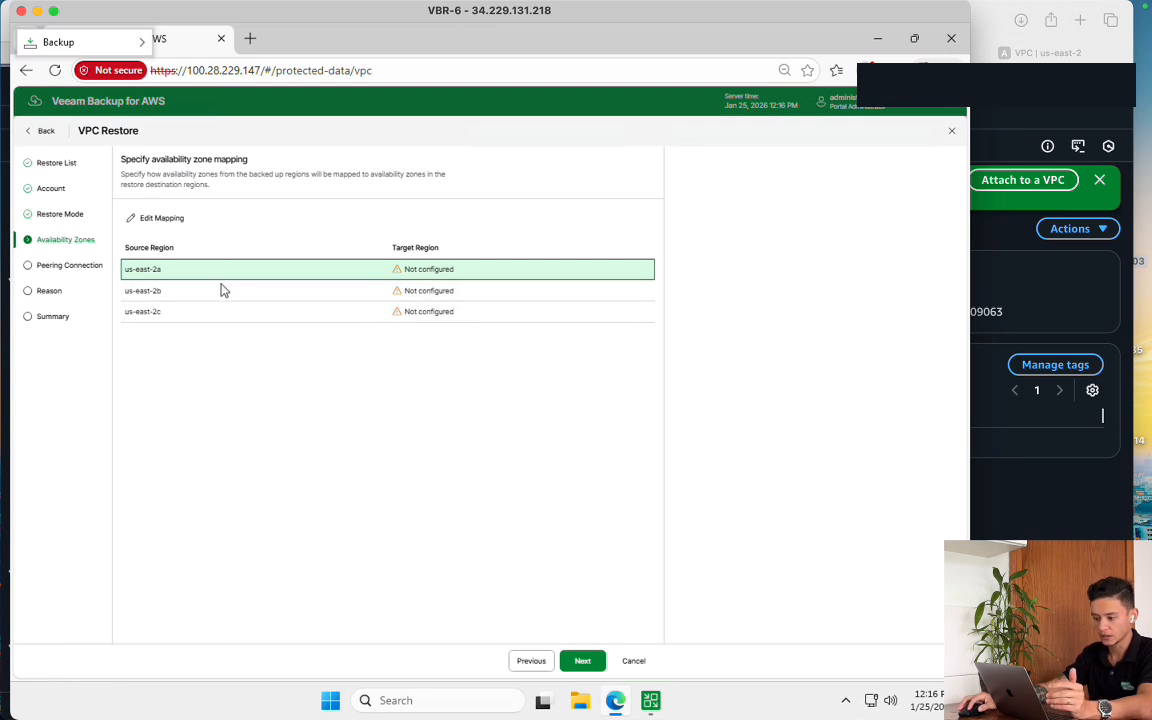
click(152, 220)
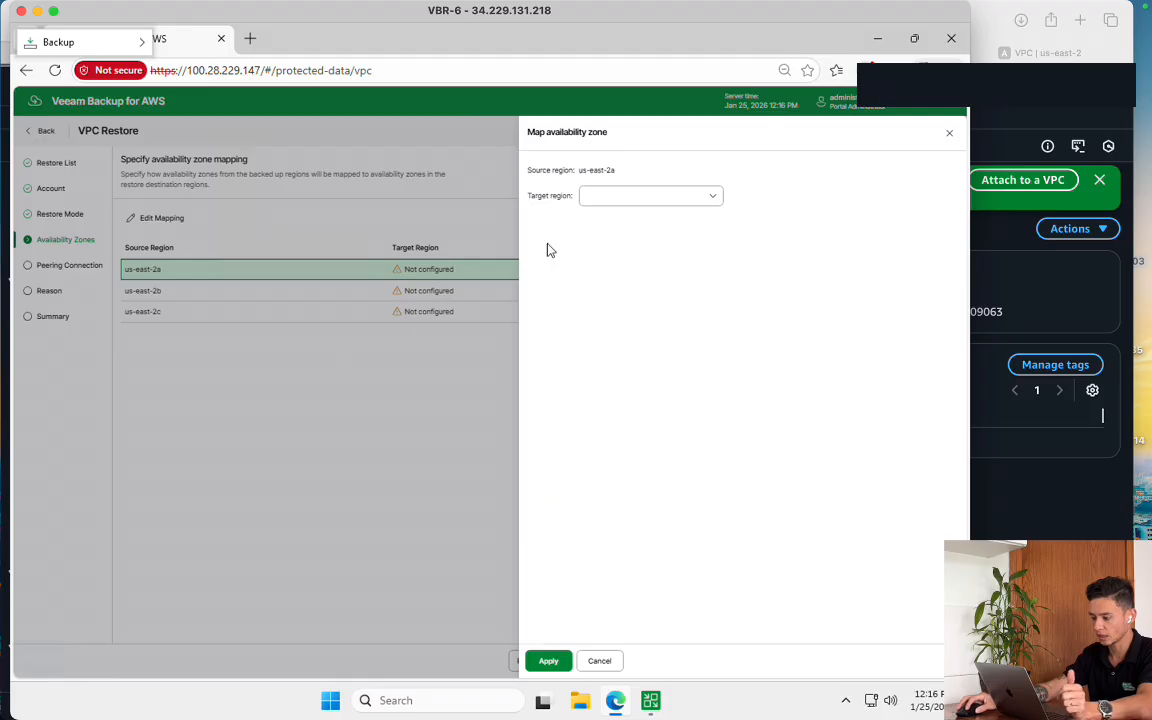
click(602, 663)
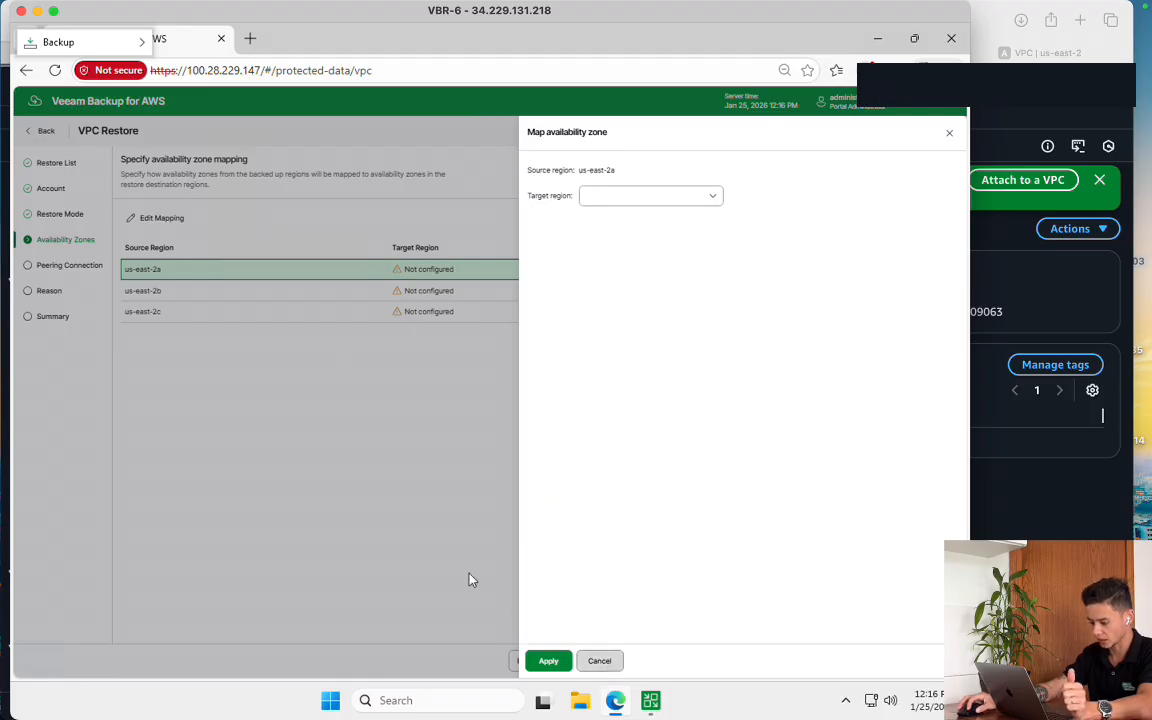
click(544, 418)
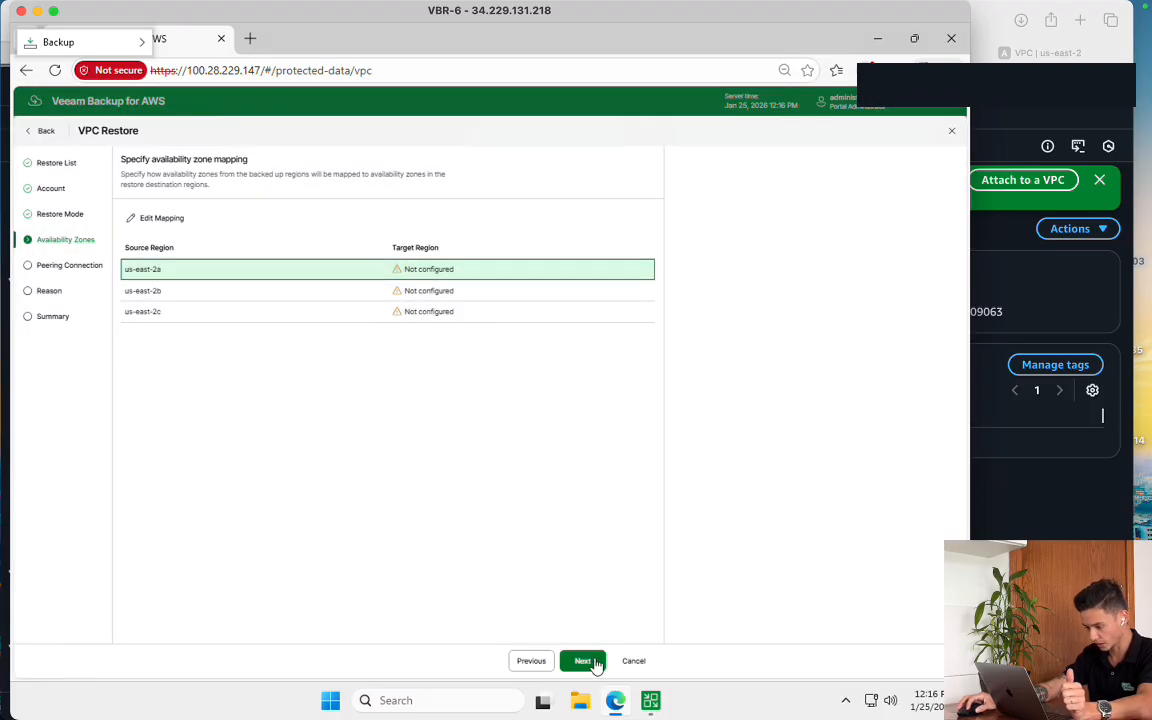
click(590, 662)
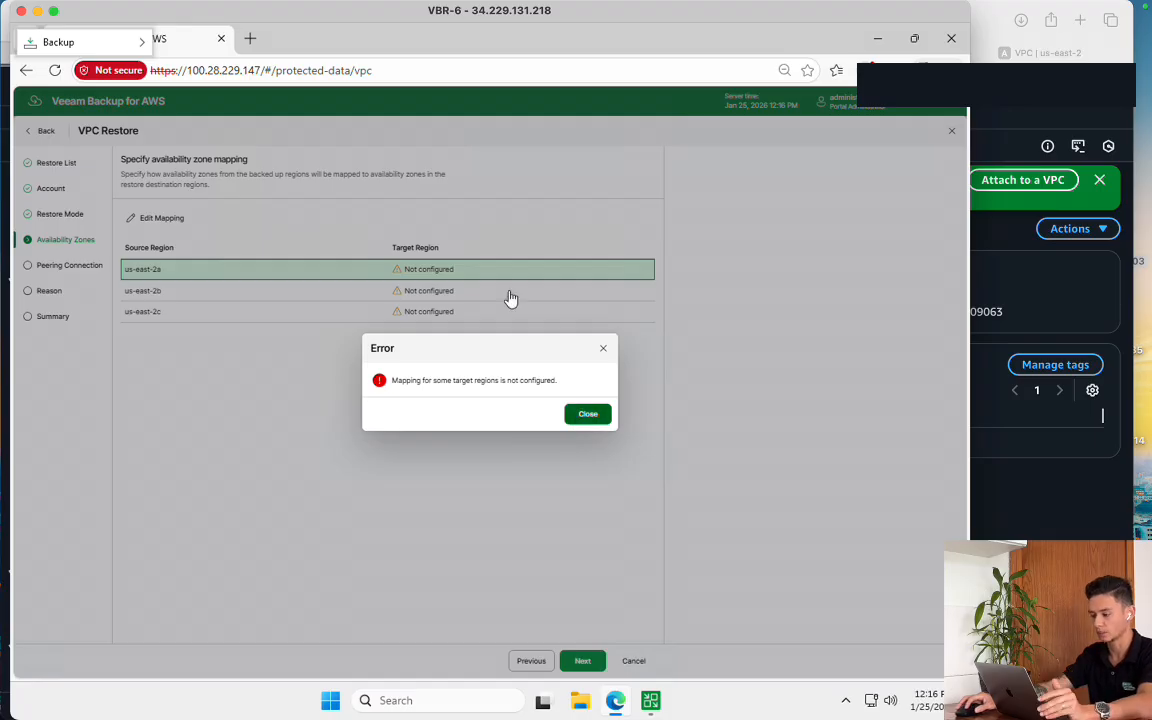
Map the source availability zone us-east-2a to the target us-west-1a
click(455, 270)
click(150, 218)
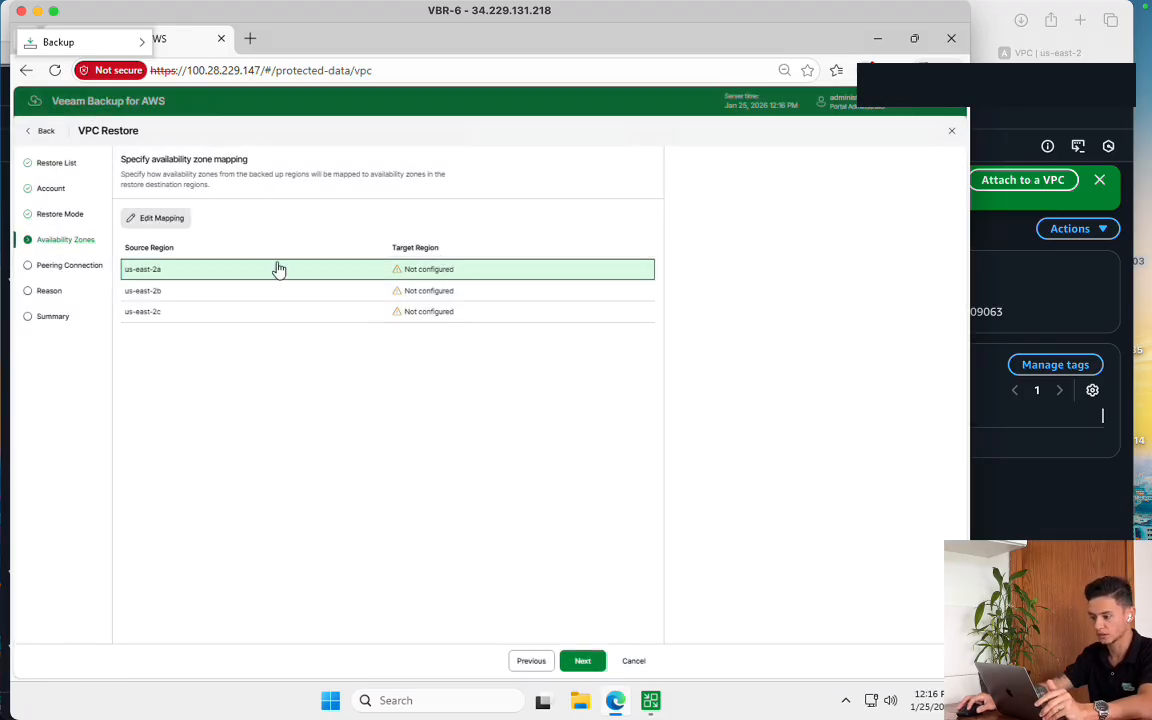
click(651, 200)
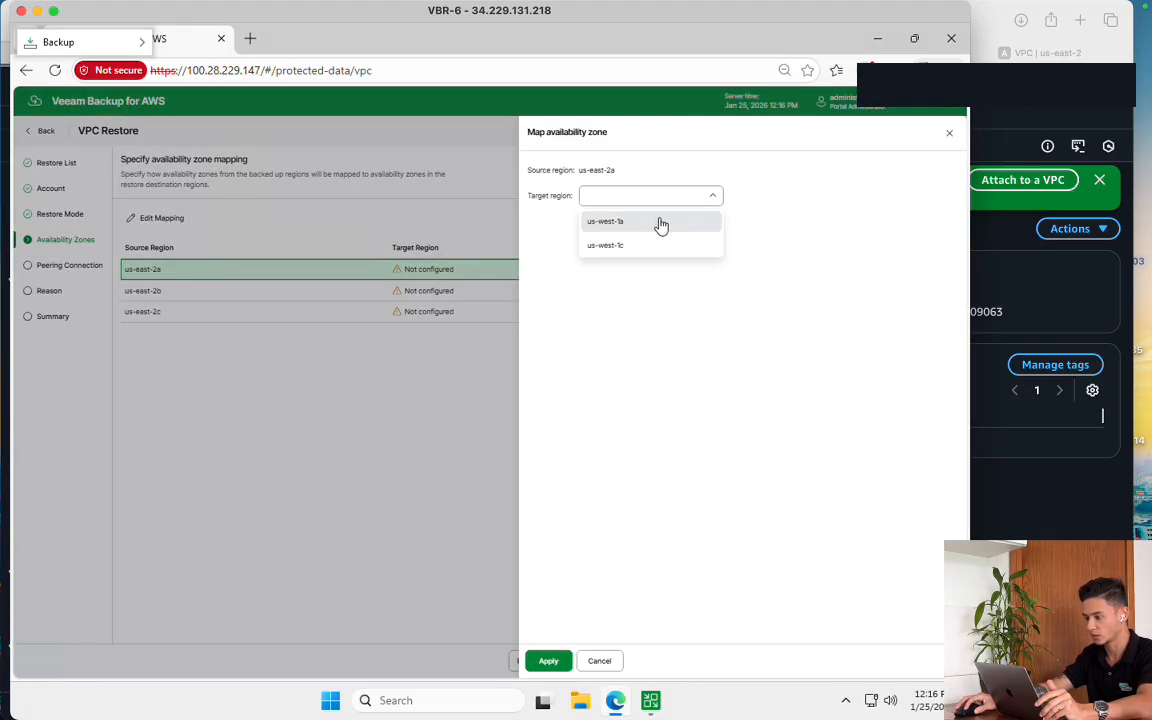
click(660, 222)
click(548, 661)
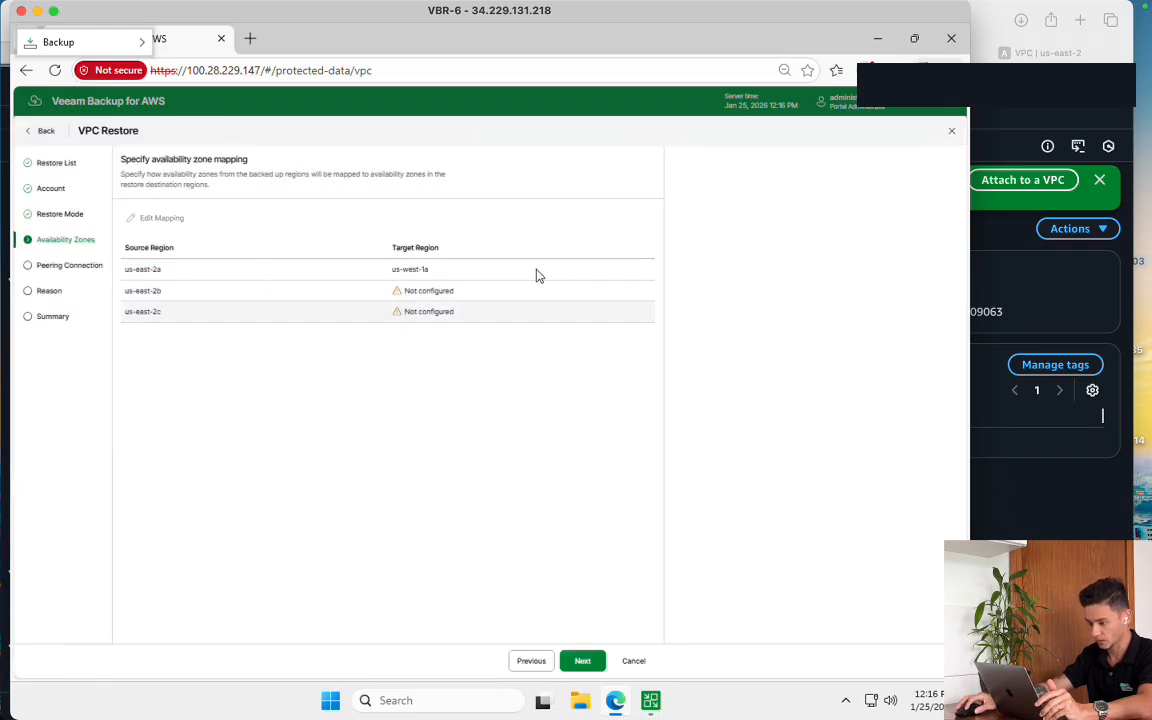
Map the source availability zone us-east-2b to the target us-west-1c
click(496, 292)
click(152, 219)
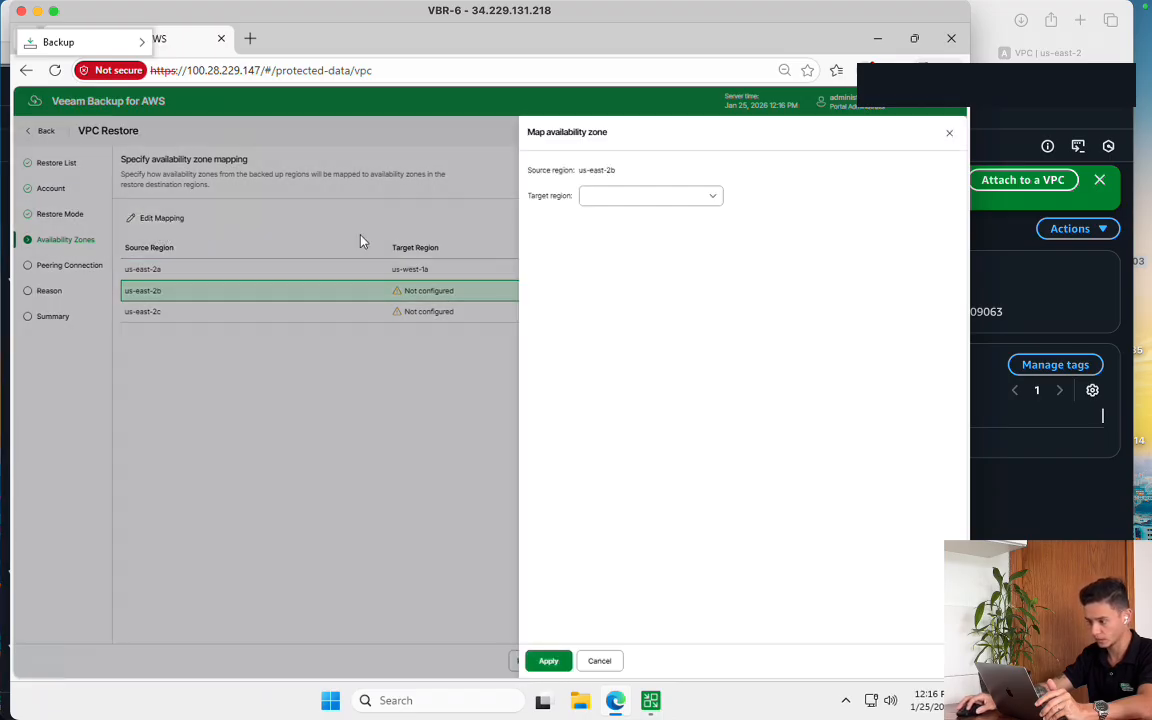
click(643, 203)
click(630, 250)
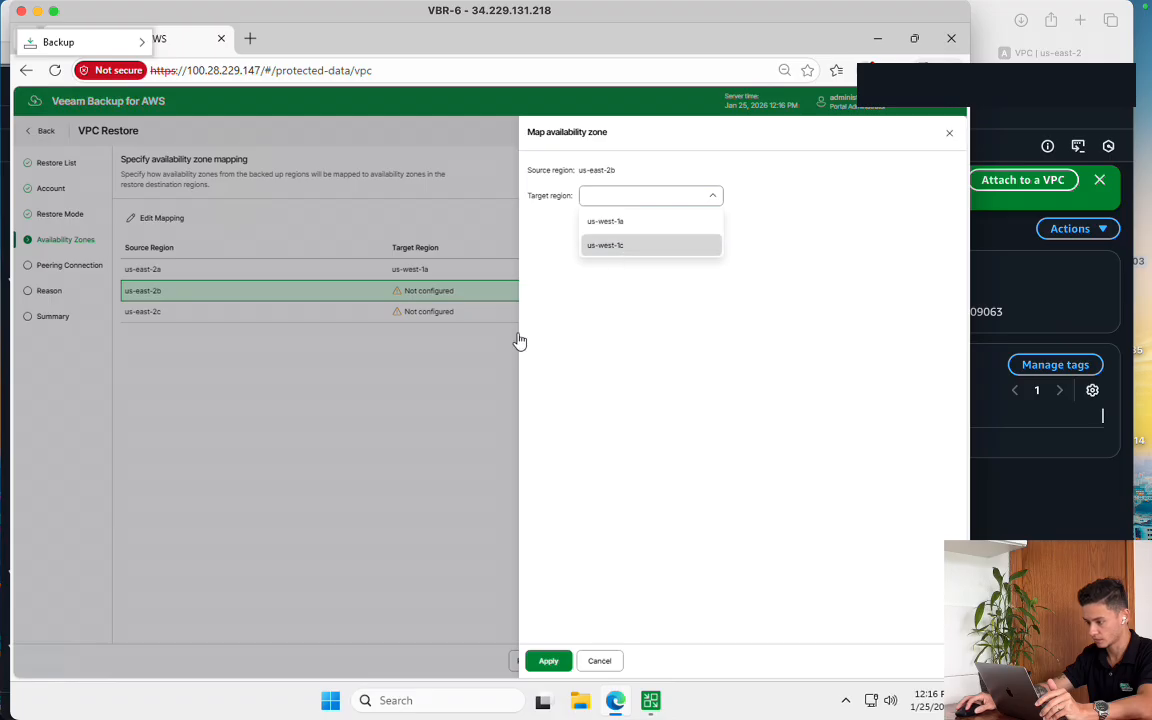
click(550, 661)
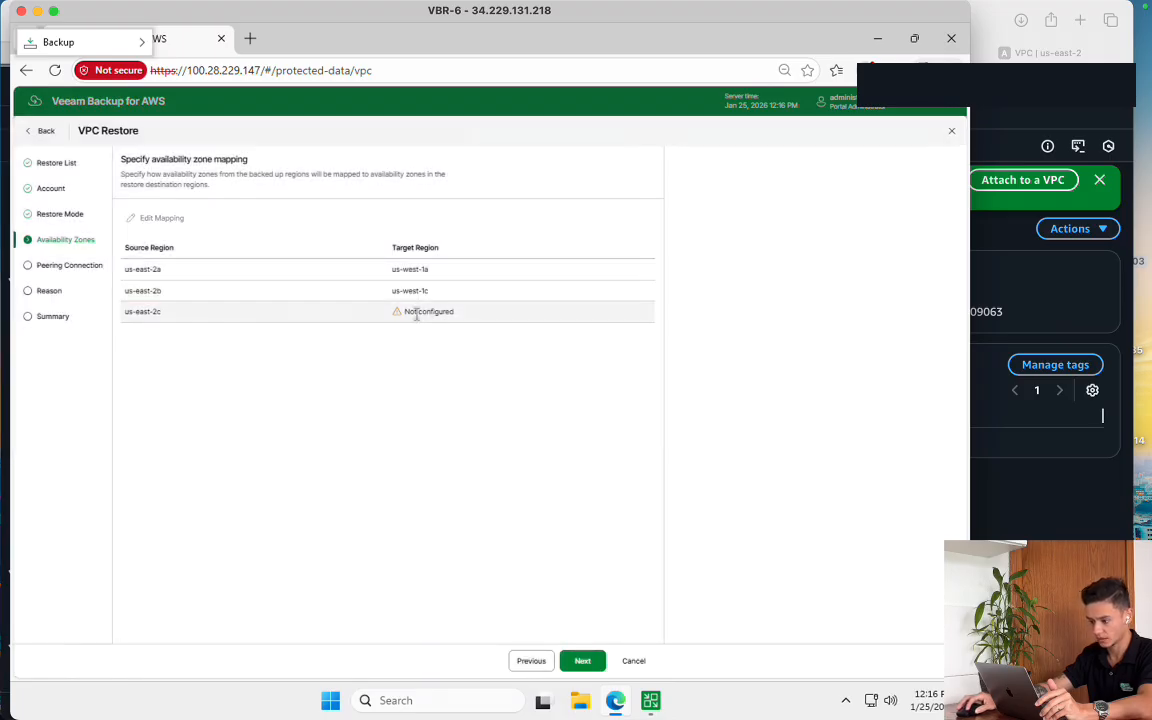
Map the source availability zone us-east-2c to us-west-1c and proceed to the peering connection settings
click(416, 314)
click(160, 218)
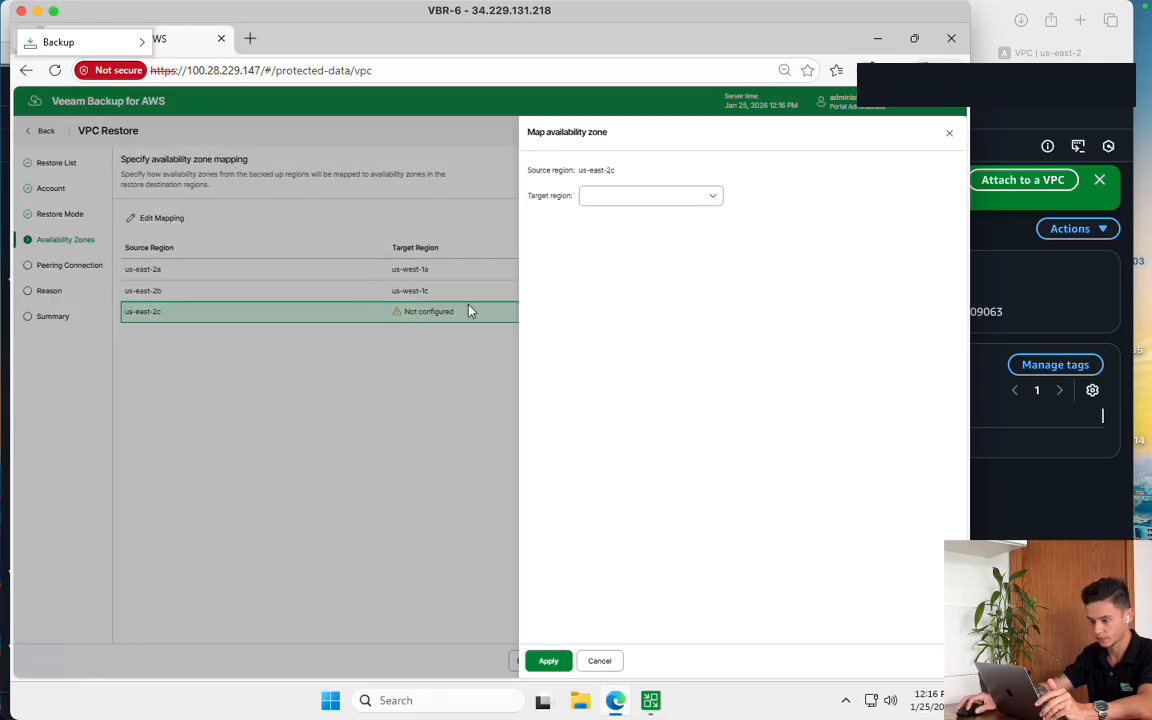
click(660, 197)
click(651, 248)
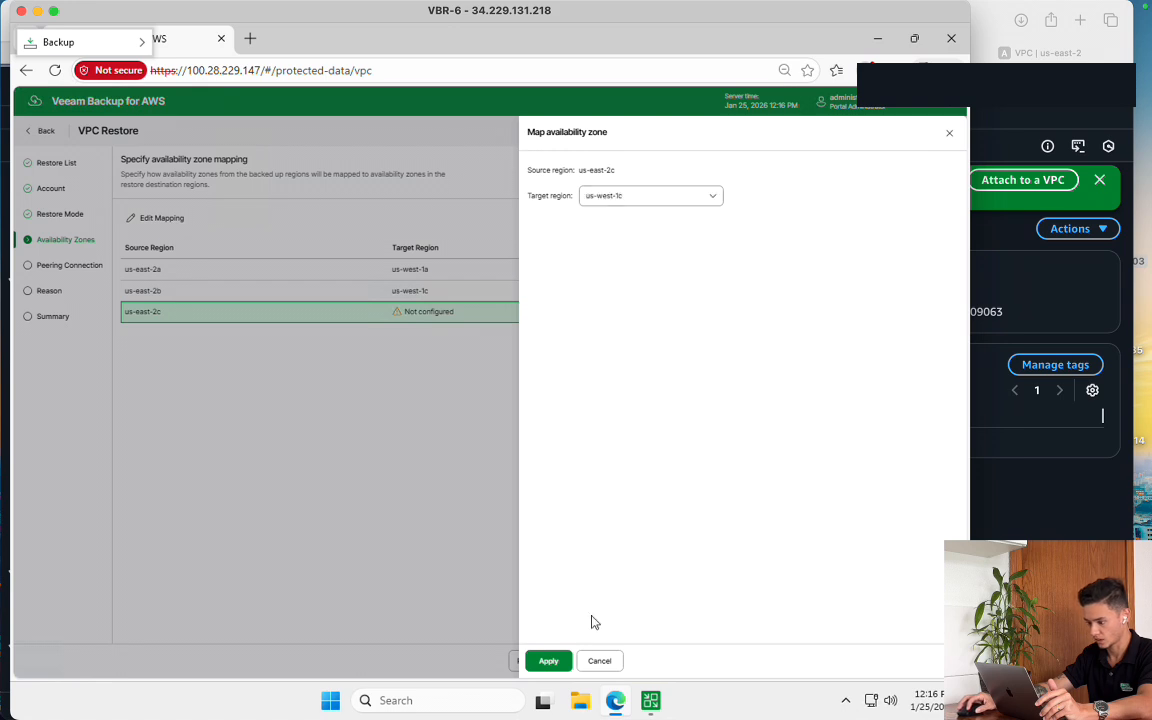
click(550, 661)
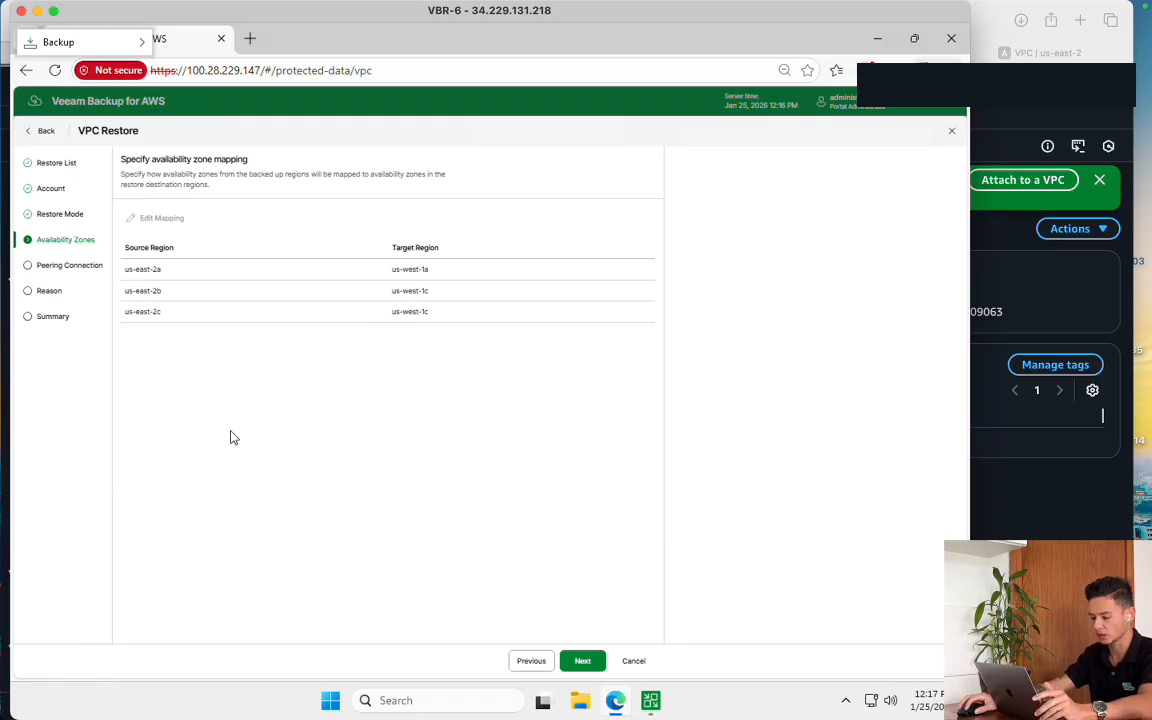
click(587, 663)
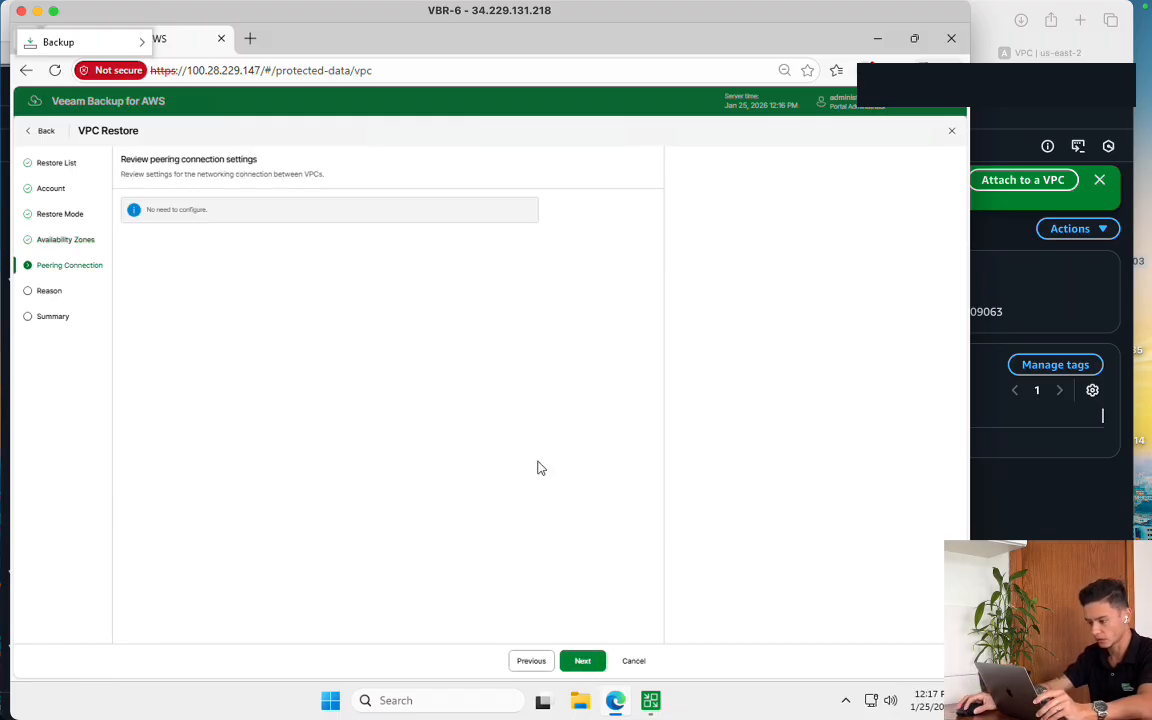
Accept the peering connection settings, enter "teste" as the restore reason and start the VPC restore
click(589, 661)
click(326, 267)
text(teste)
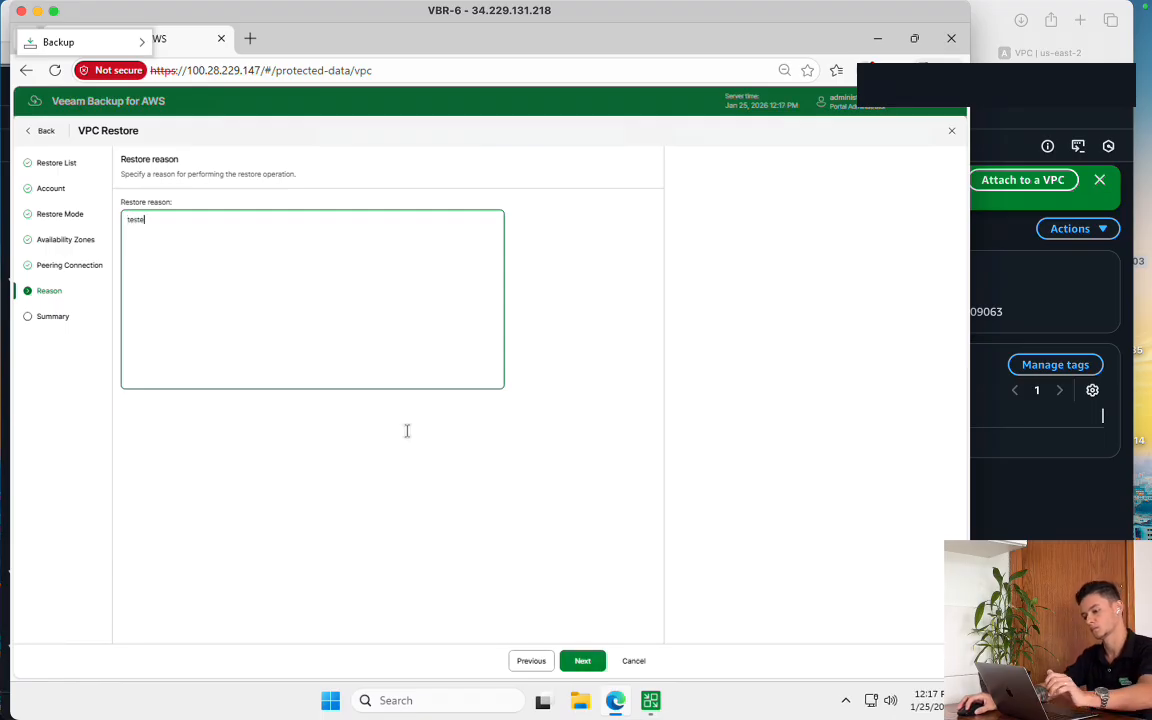
click(583, 662)
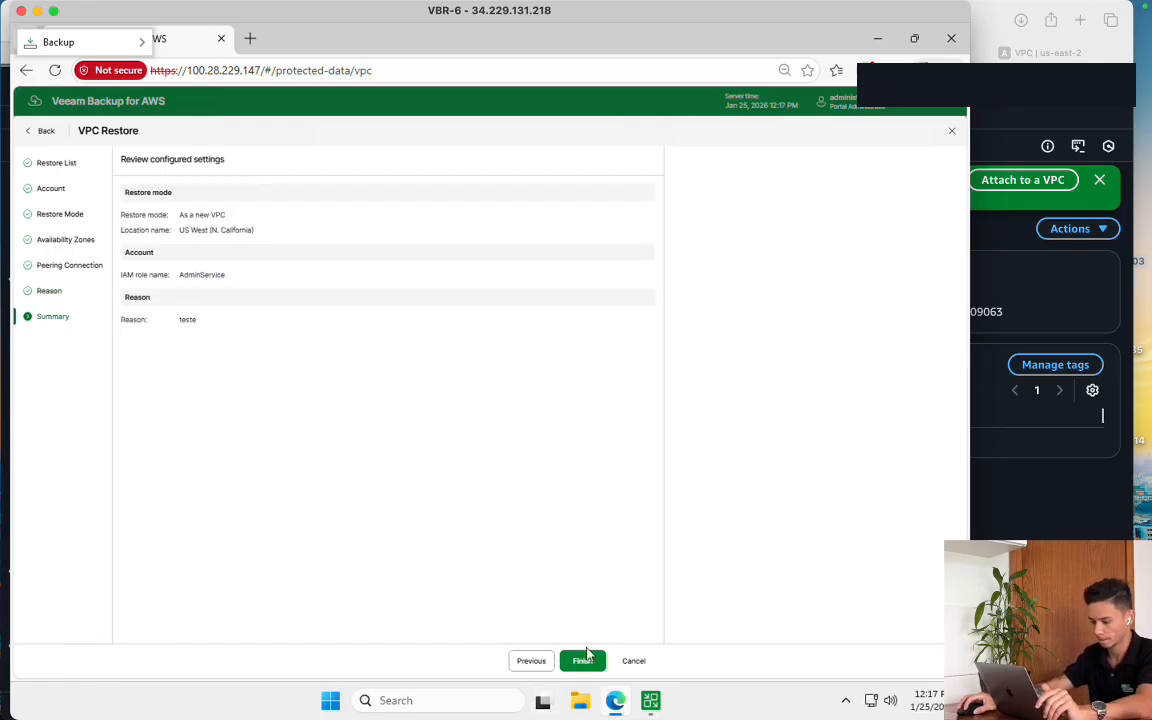
click(586, 660)
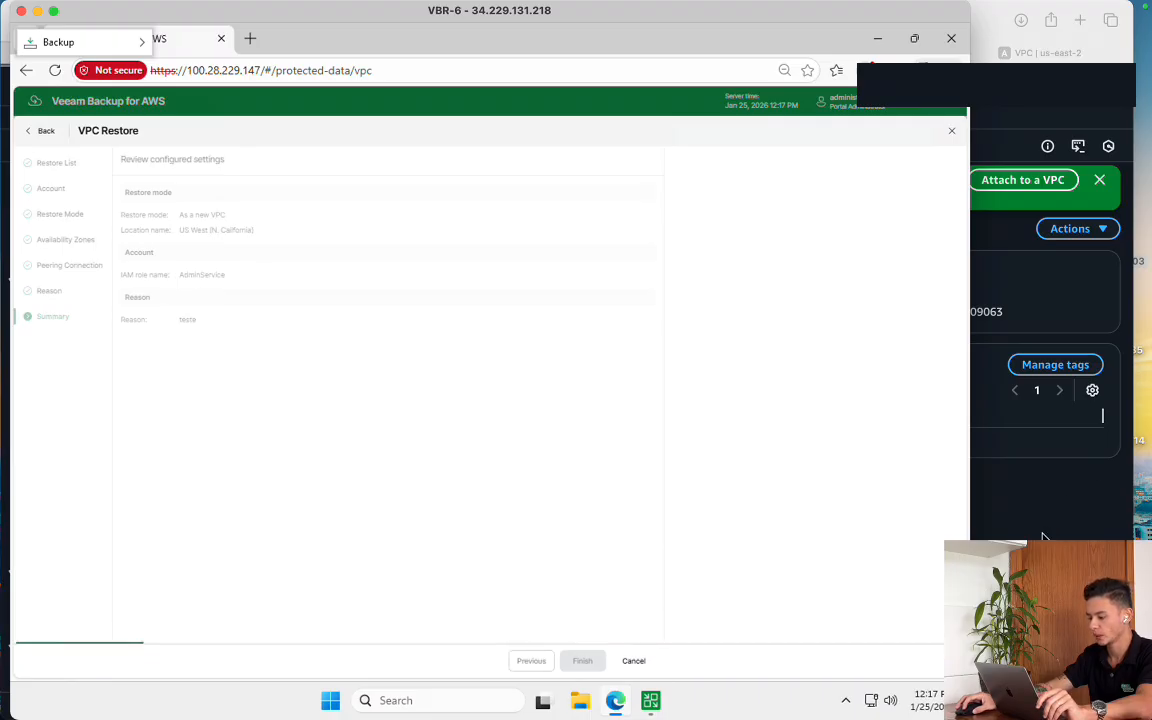
Switch to the AWS console and examine the details and resource map of the source VPC - OHIO - DATA PROTECTION in Ohio
click(976, 538)
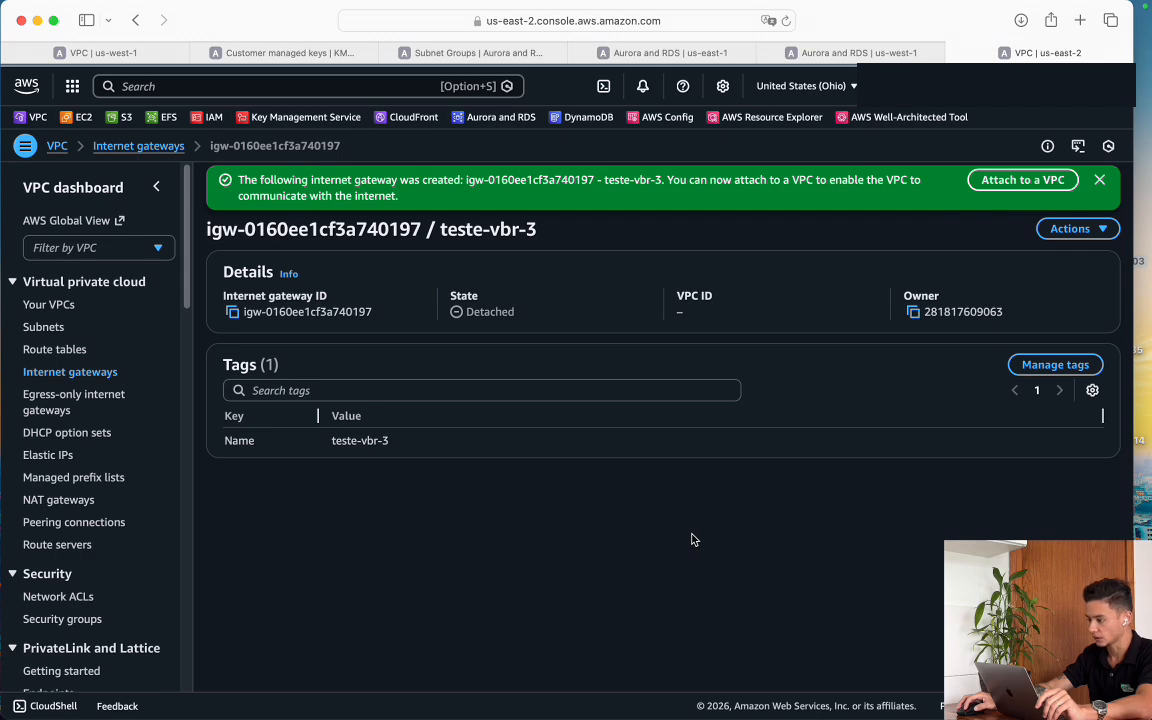
click(63, 308)
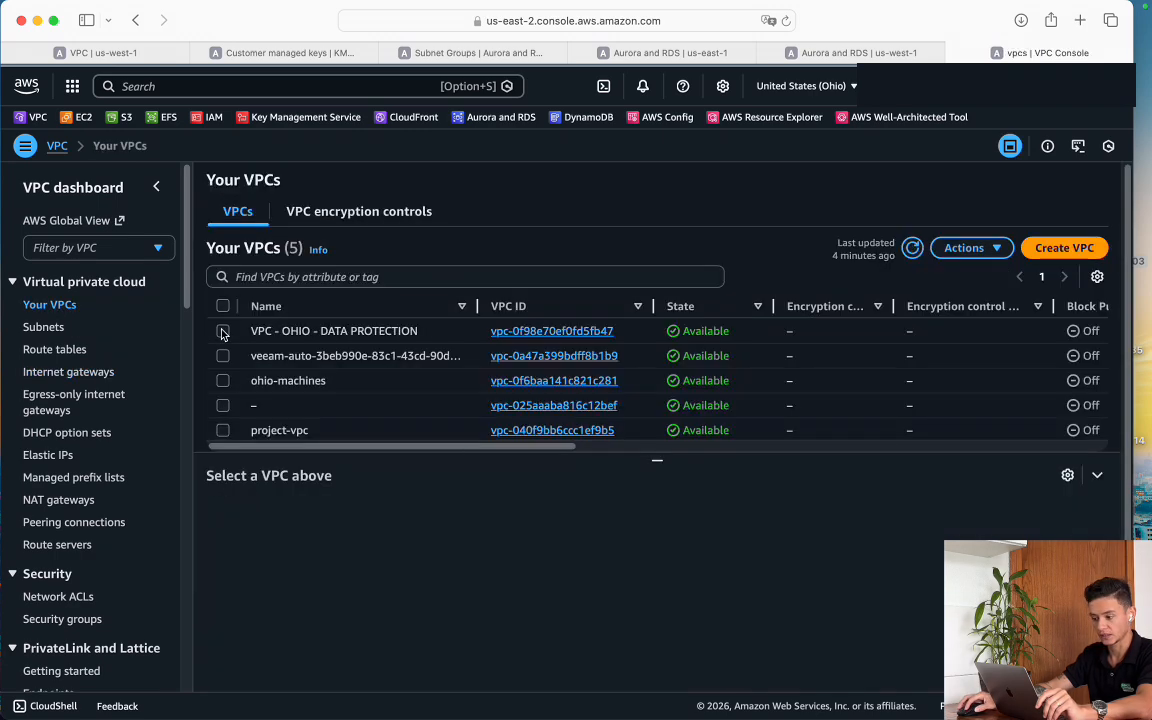
click(223, 333)
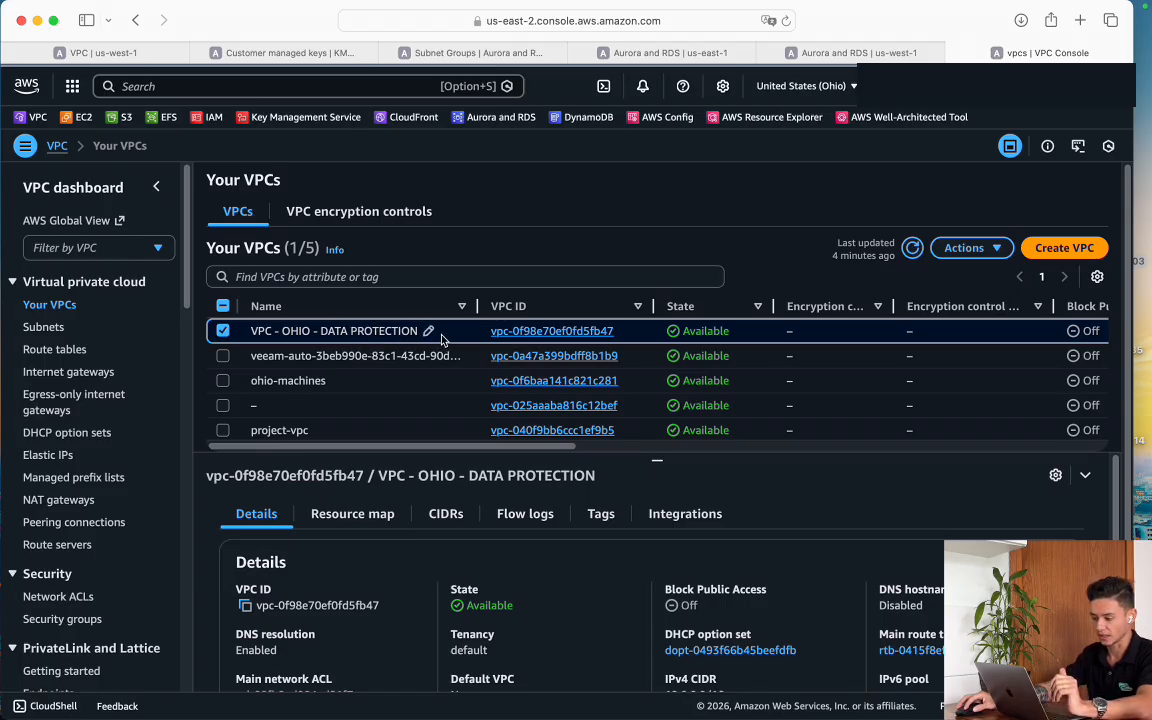
scroll(600, 580, down, 3)
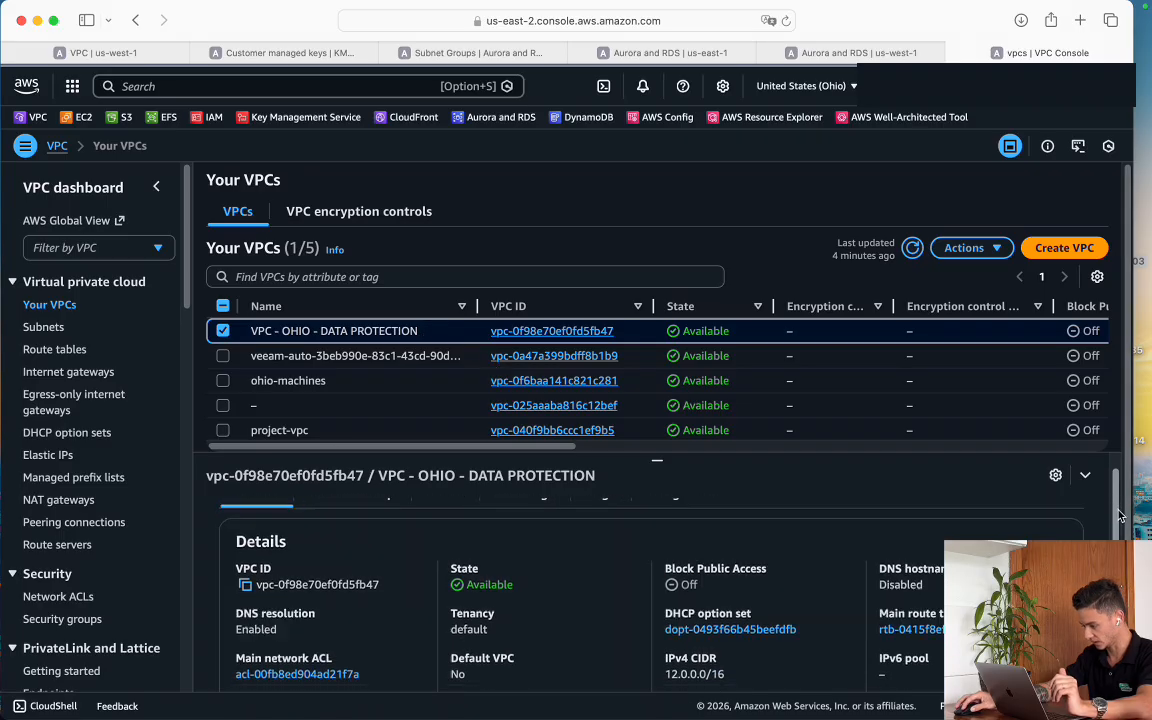
click(545, 331)
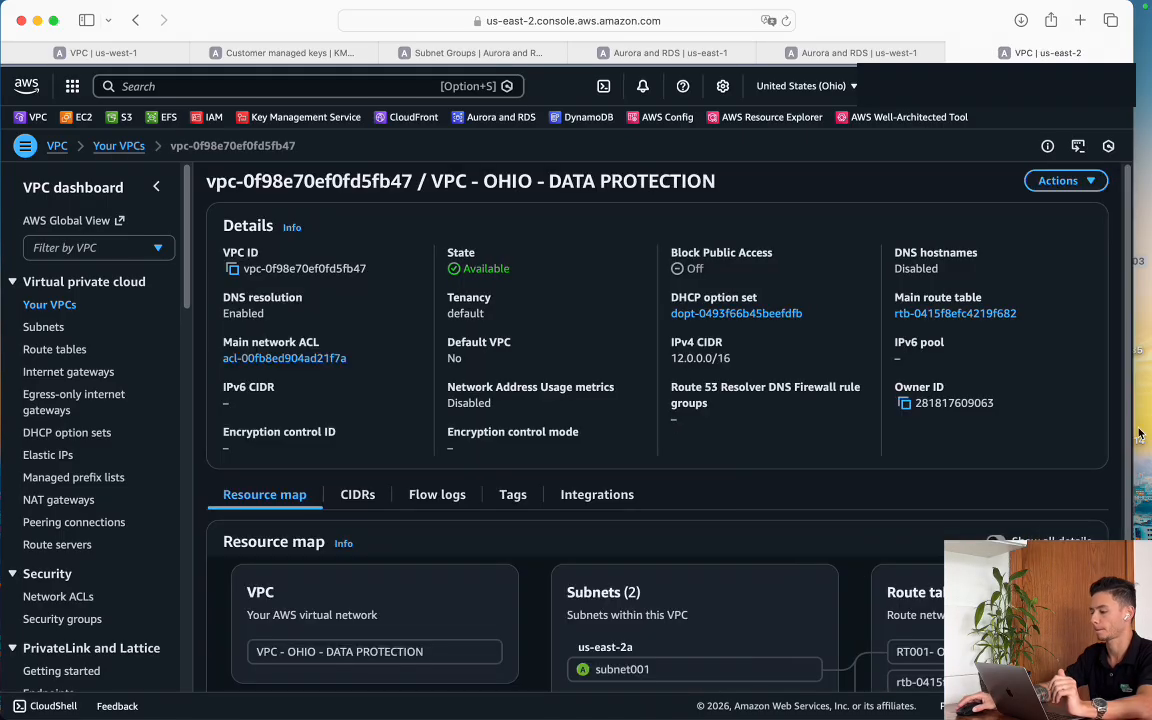
scroll(780, 490, down, 2)
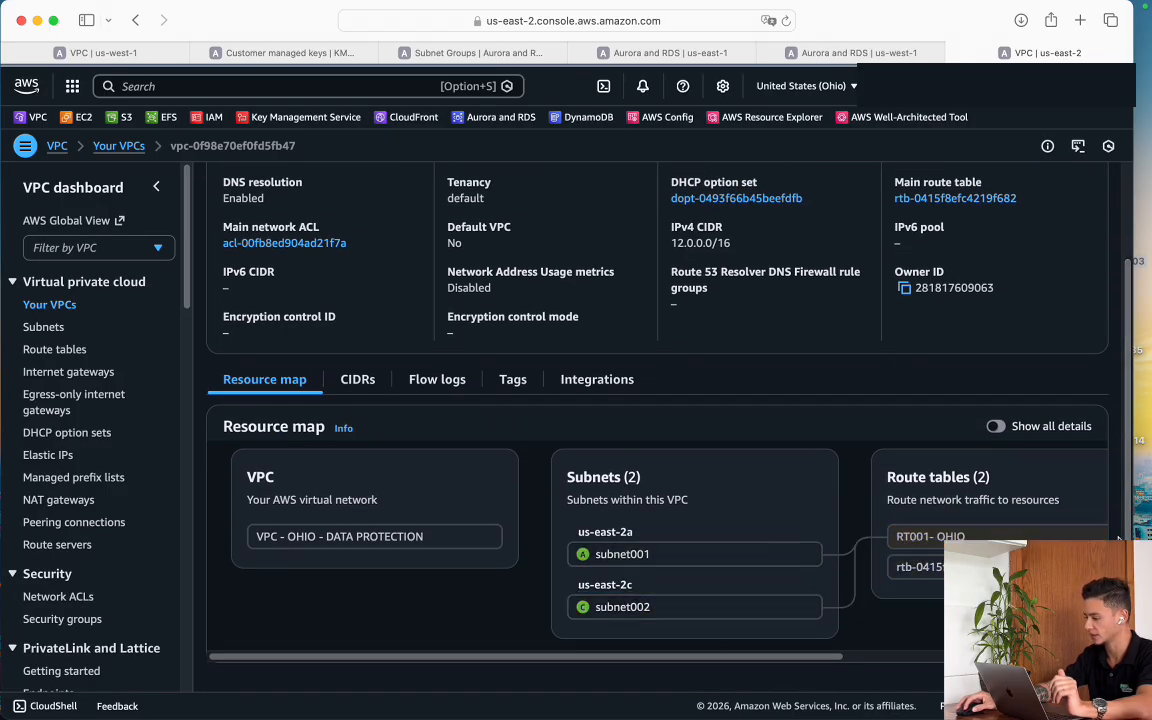
scroll(1128, 497, up, 1)
scroll(868, 511, up, 1)
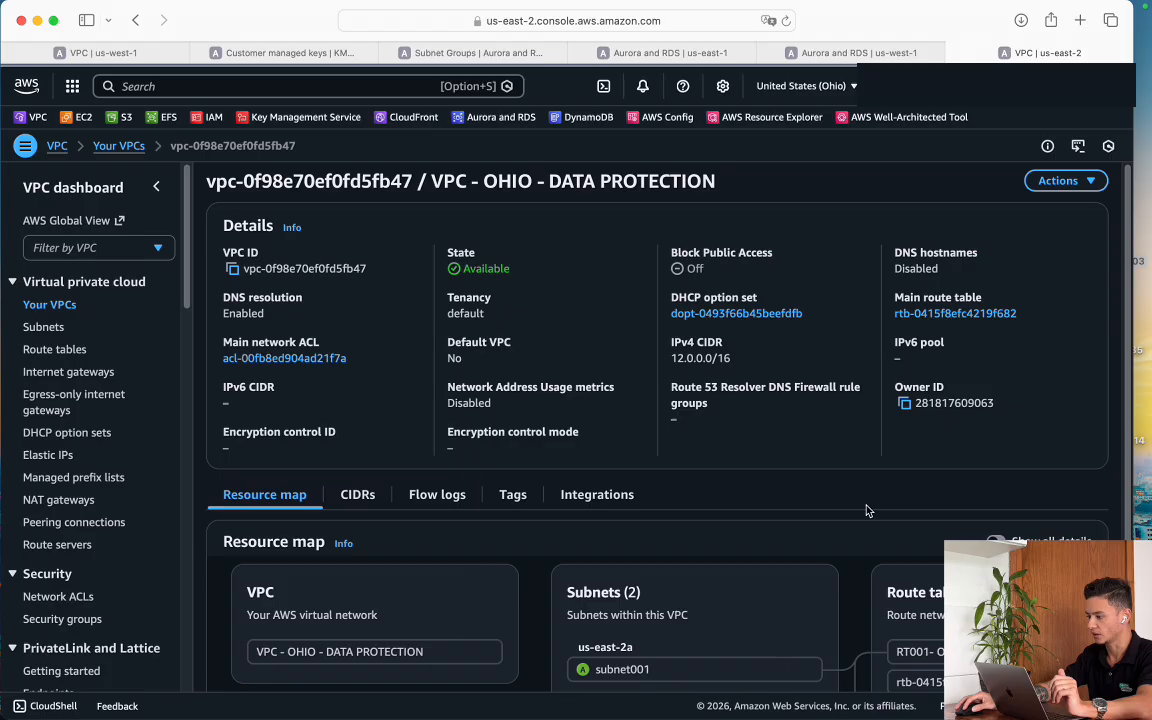
Change the console region to N. California and examine the resource map of the restored VPC - OHIO - DATA PROTECTION
click(825, 89)
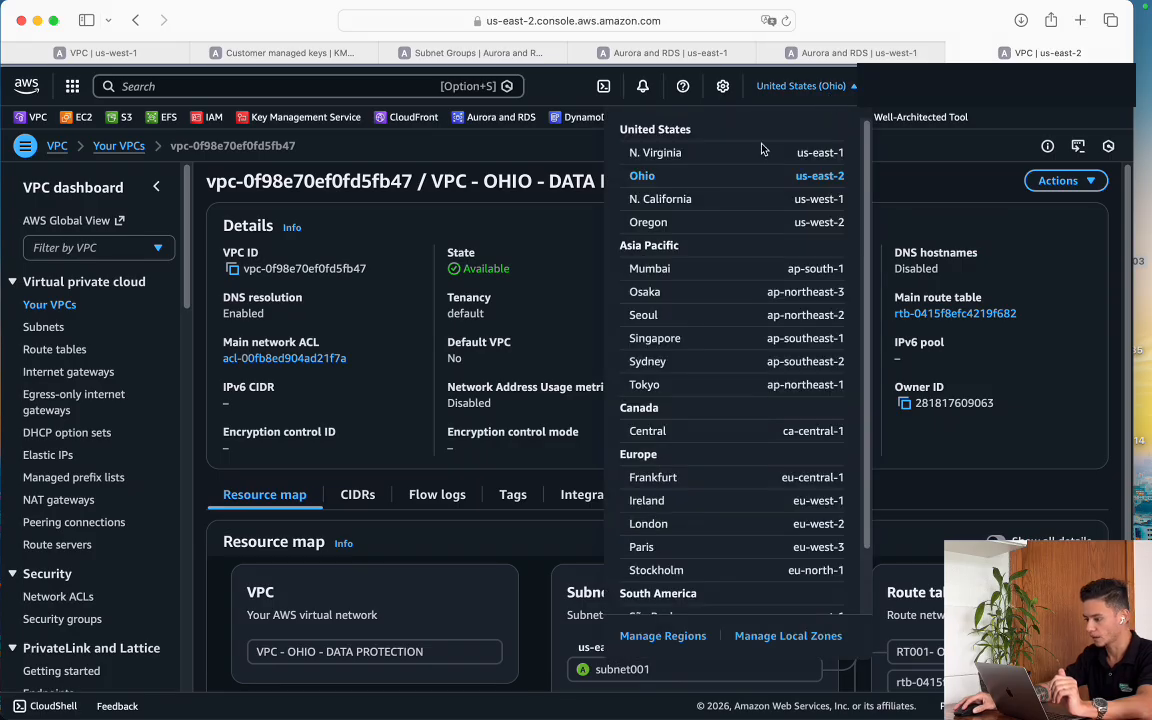
click(683, 207)
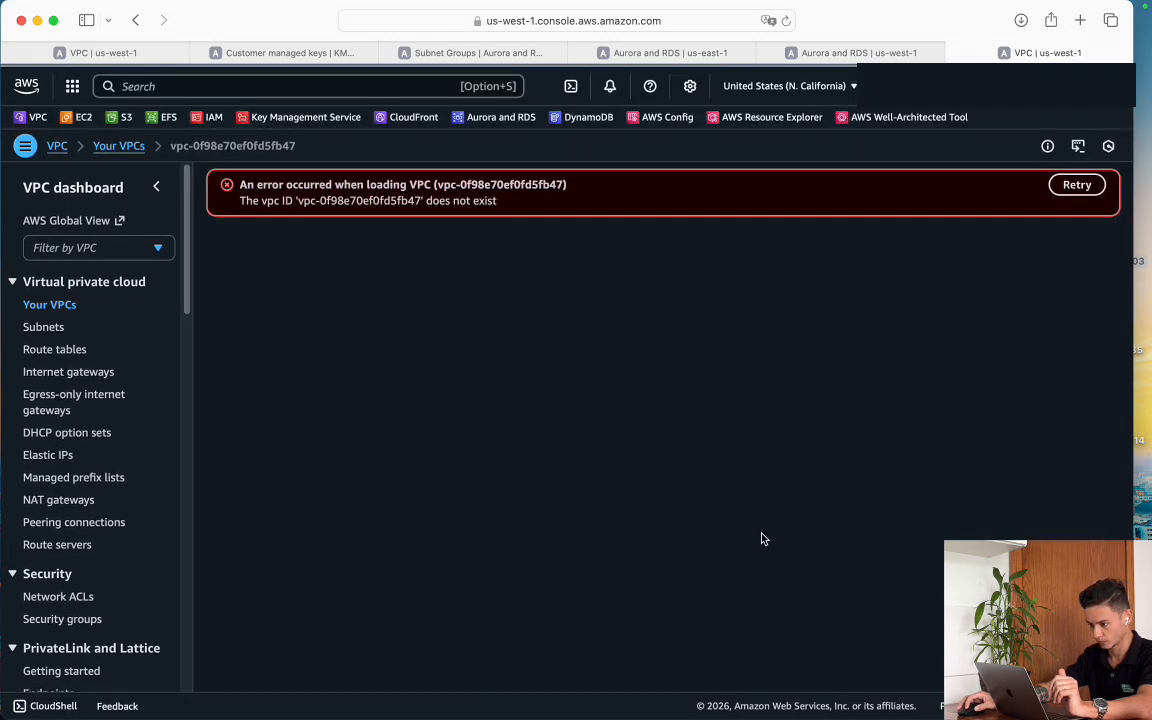
click(66, 312)
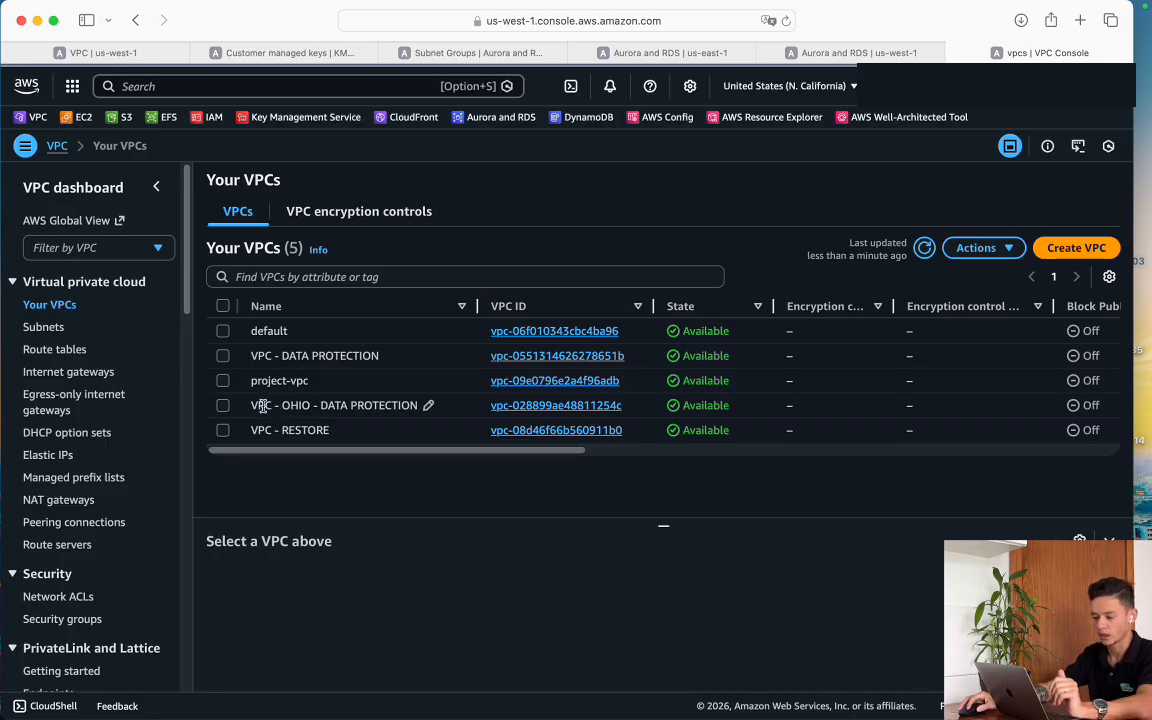
drag(262, 405, 418, 405)
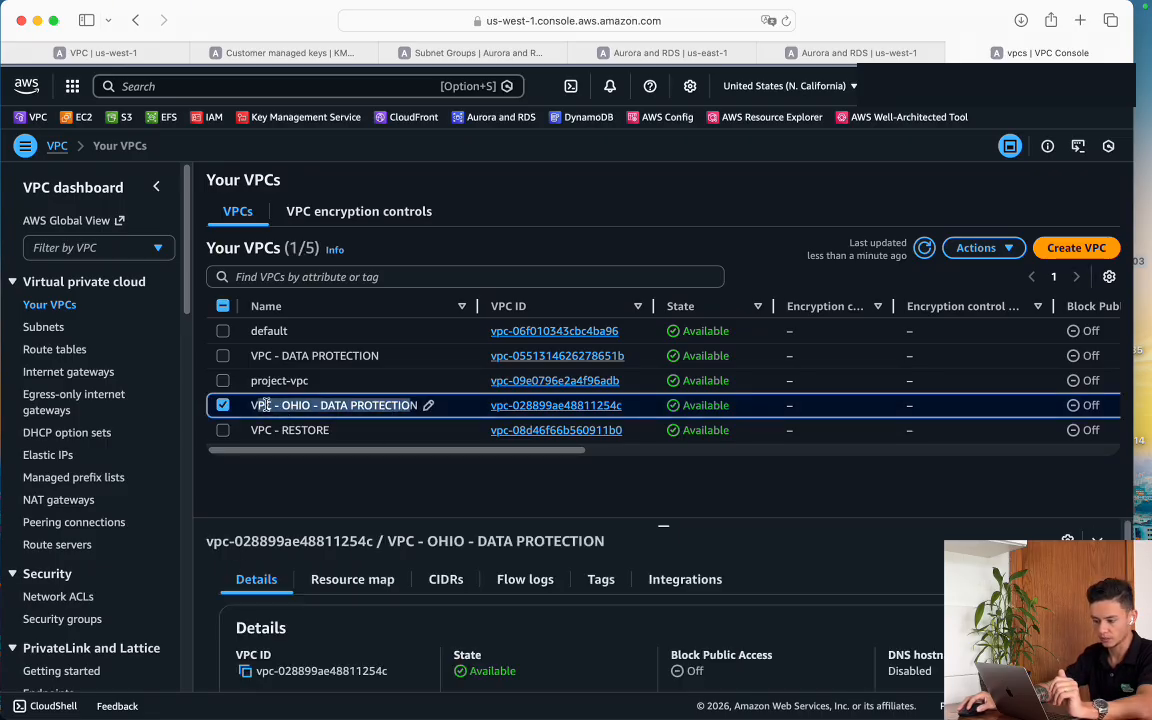
click(564, 410)
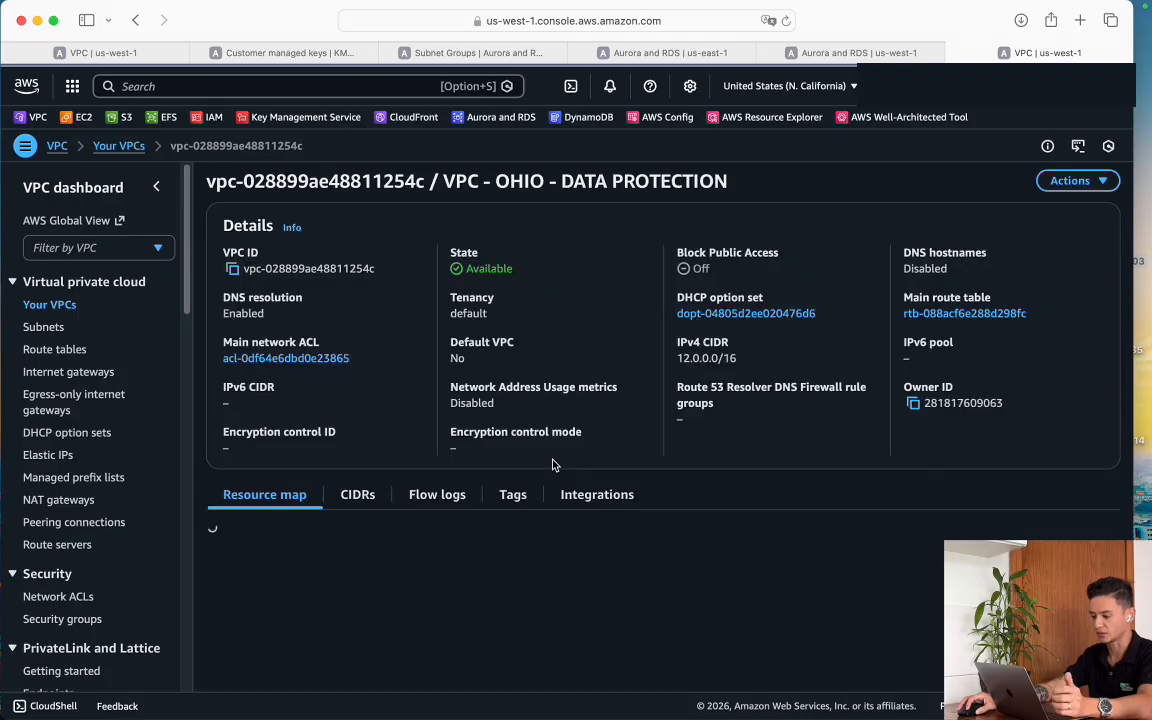
scroll(1135, 514, down, 3)
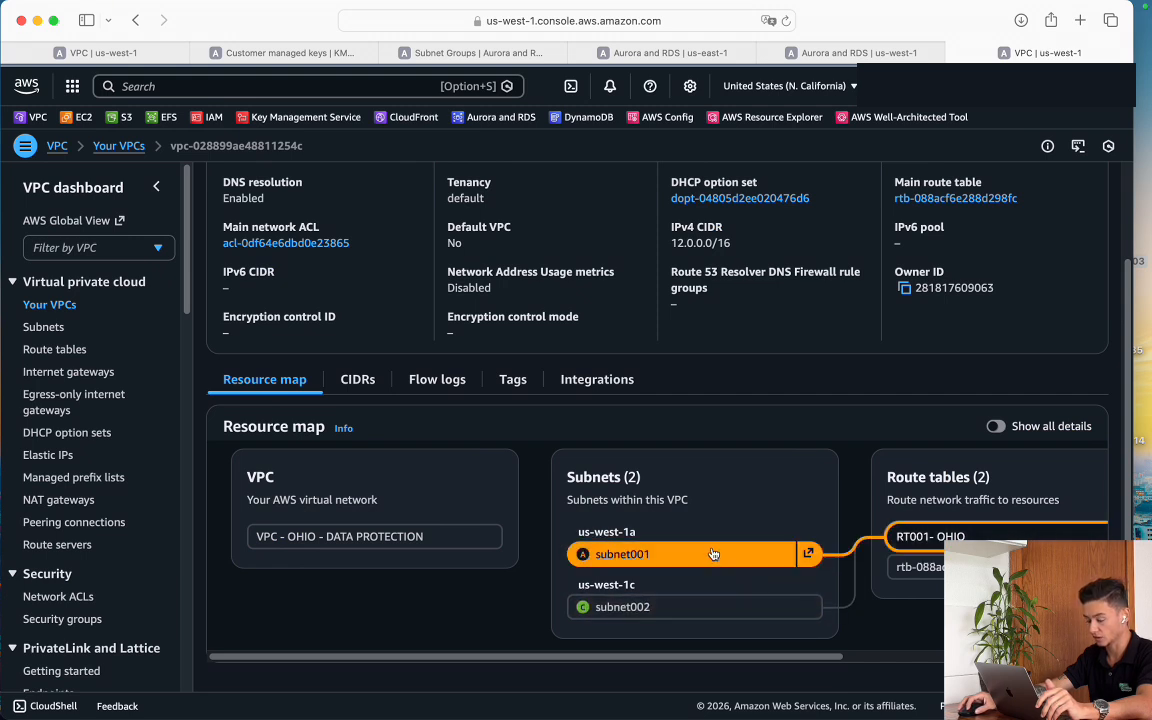
scroll(747, 592, right, 5)
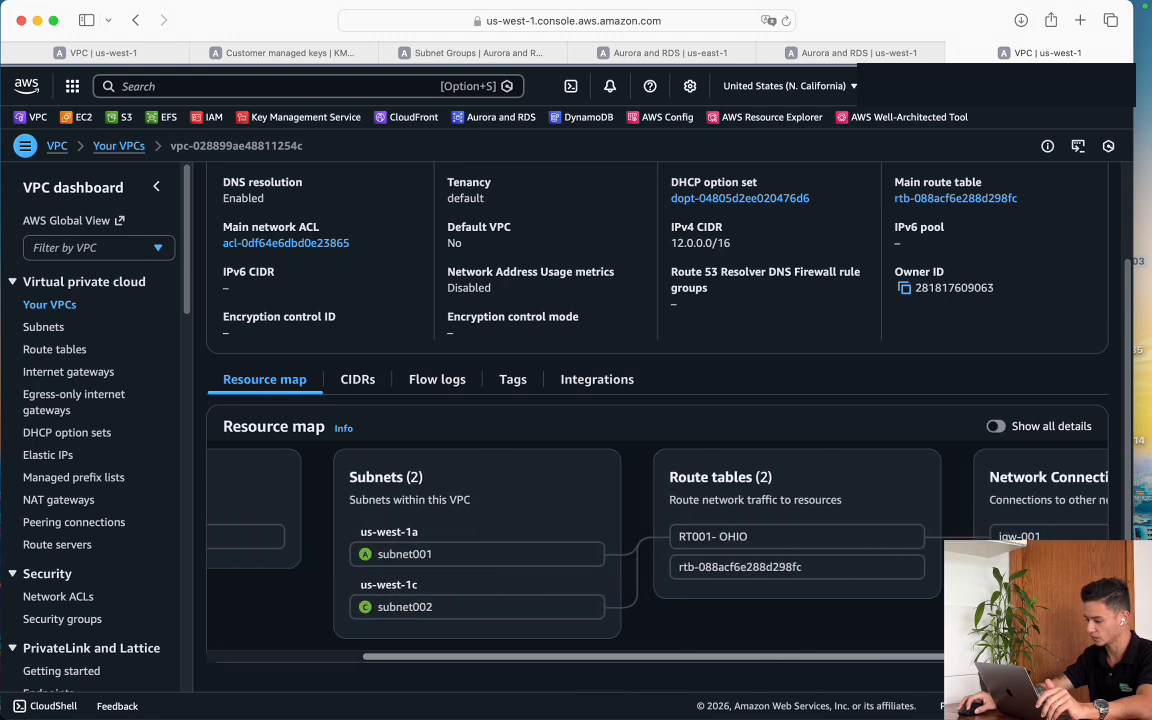
scroll(501, 595, left, 5)
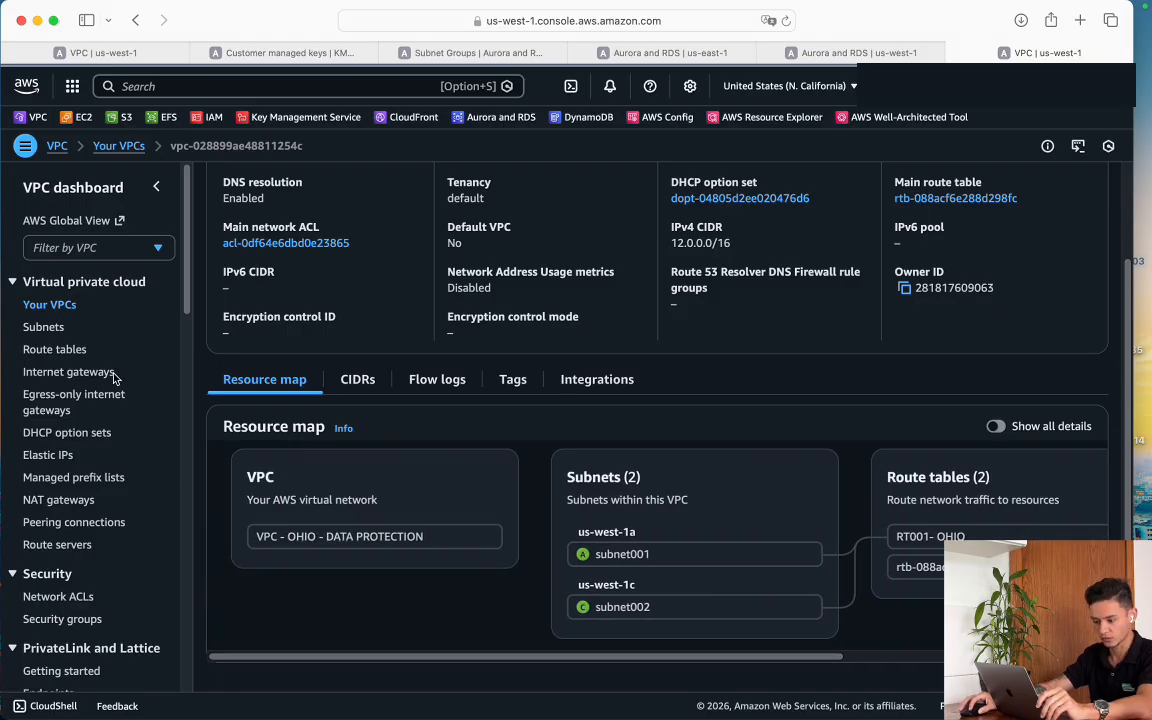
Check the subnets, route tables and internet gateways in N. California for the restored VPC's resources
click(45, 328)
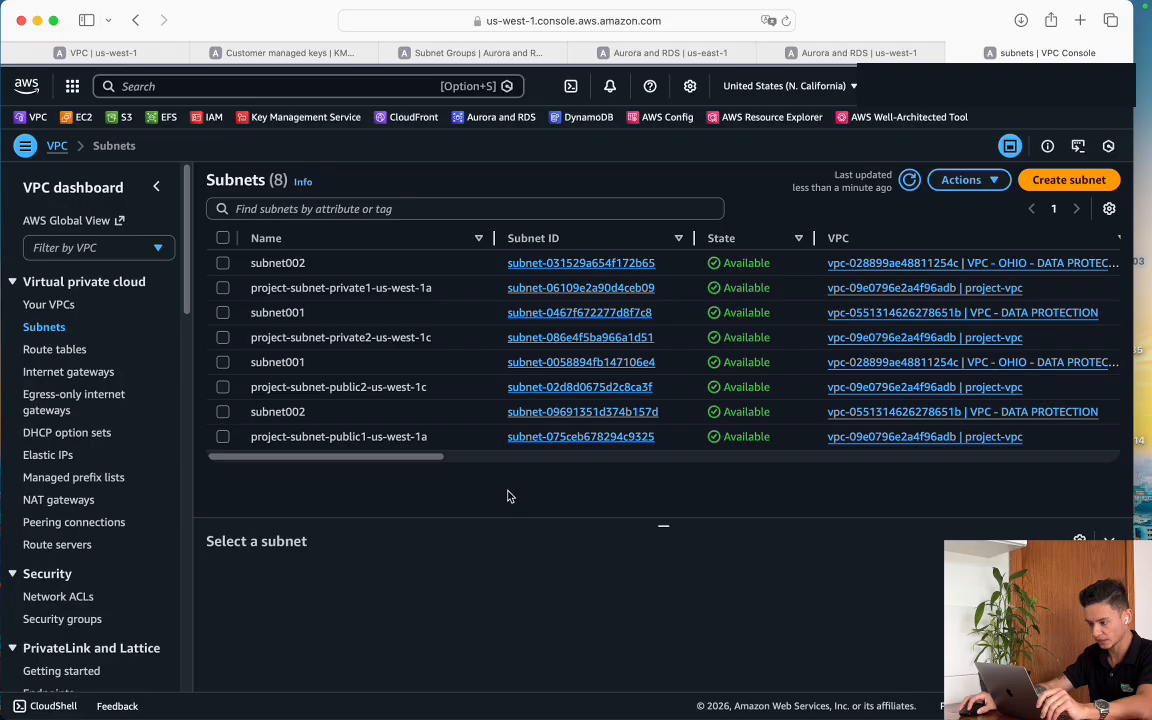
click(54, 350)
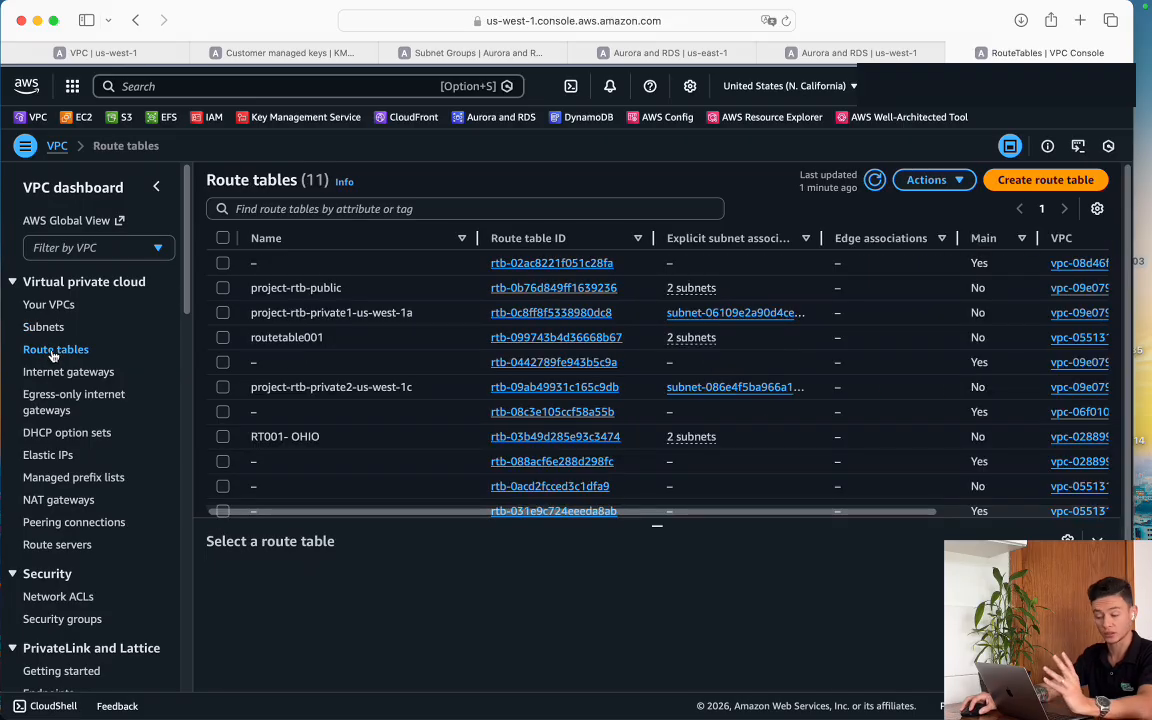
scroll(400, 440, down, 2)
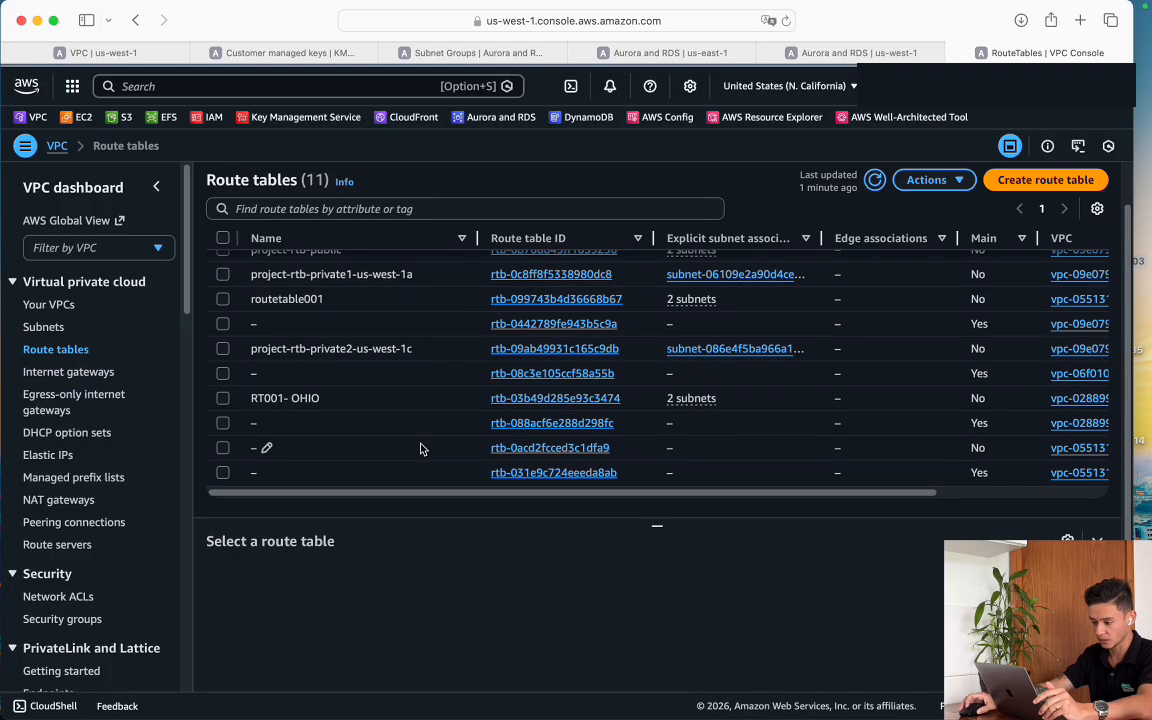
scroll(420, 445, up, 2)
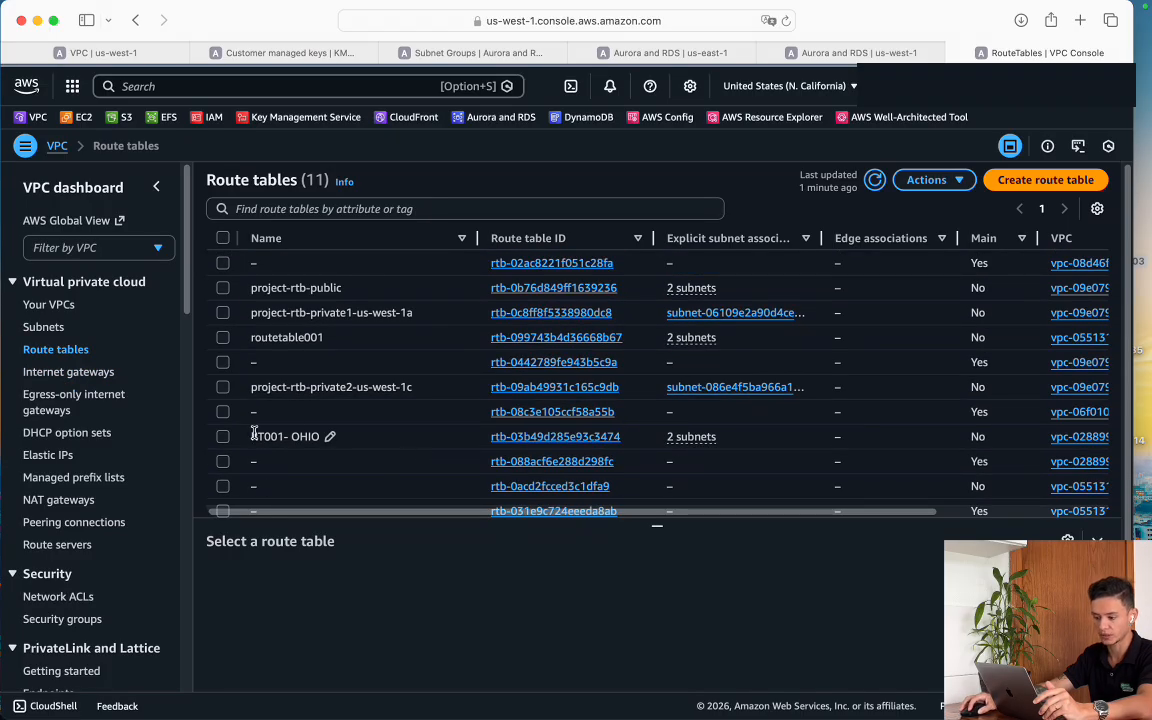
drag(262, 436, 771, 440)
drag(663, 442, 610, 440)
click(84, 376)
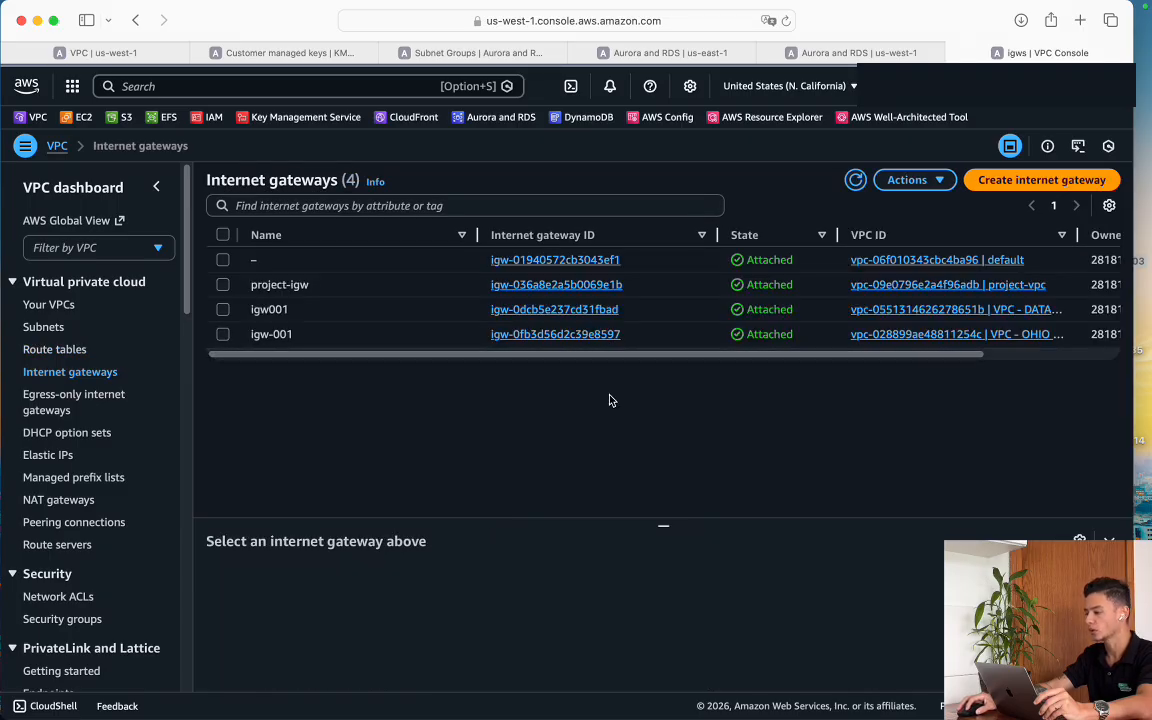
Switch to Veeam Backup for AWS and review the session log of the latest VPC restore
mouse_move(627, 712)
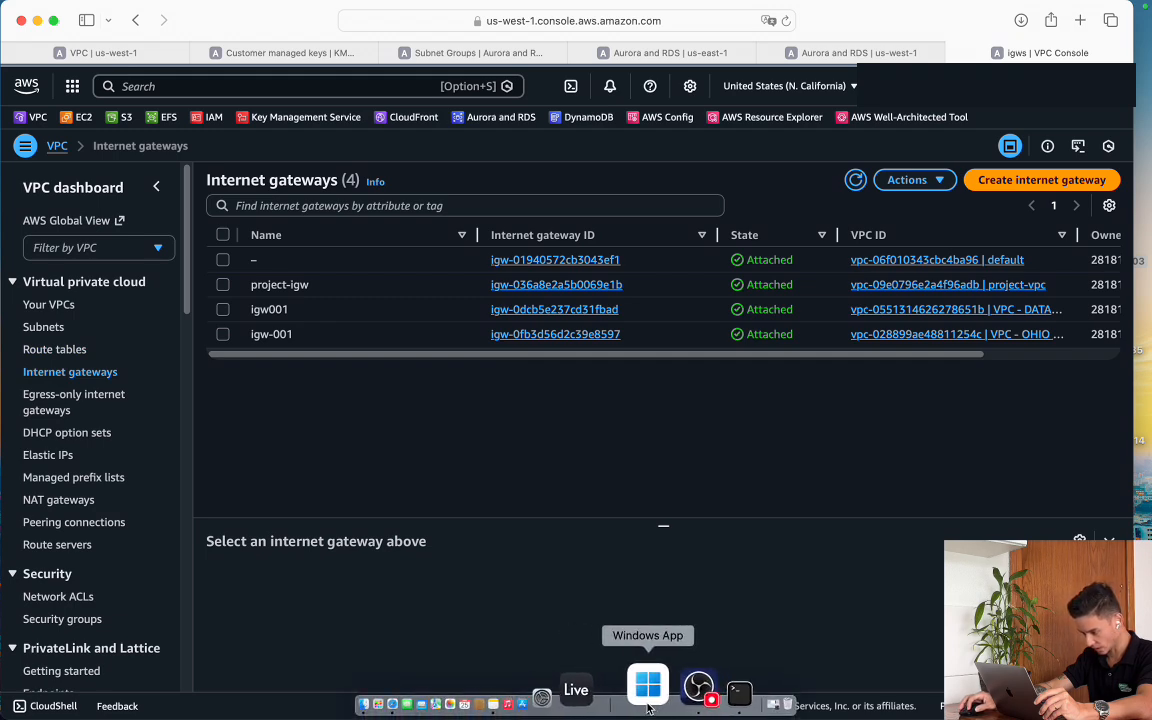
click(648, 700)
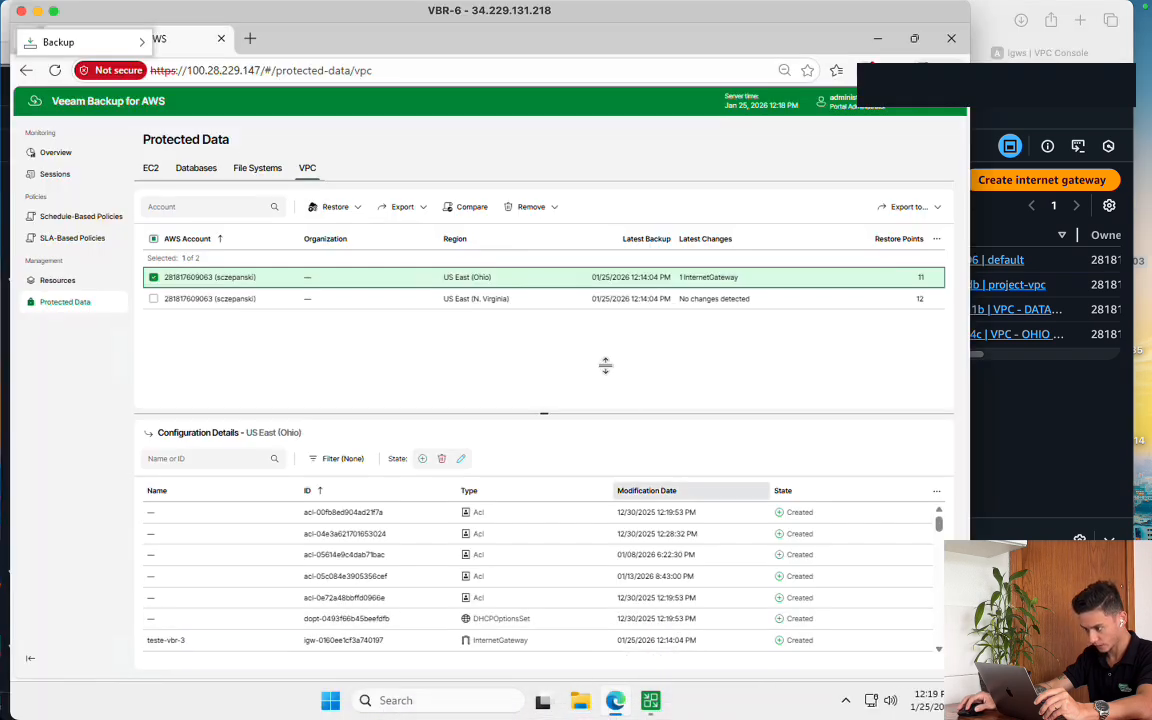
click(88, 176)
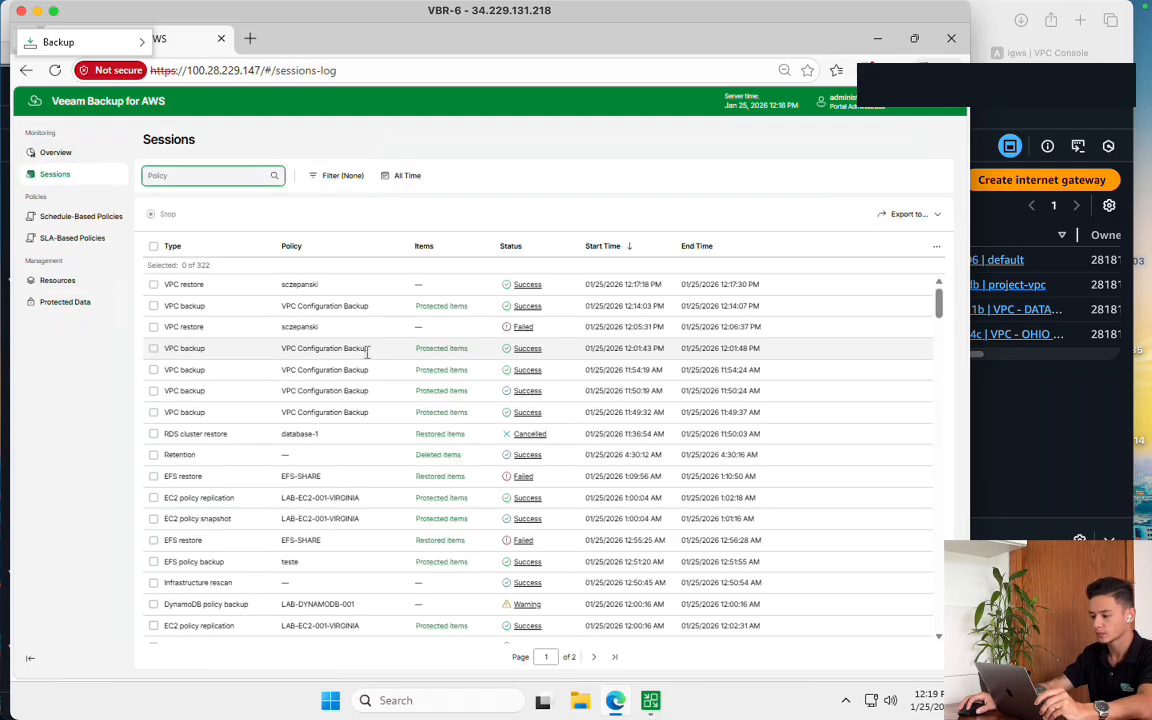
click(528, 285)
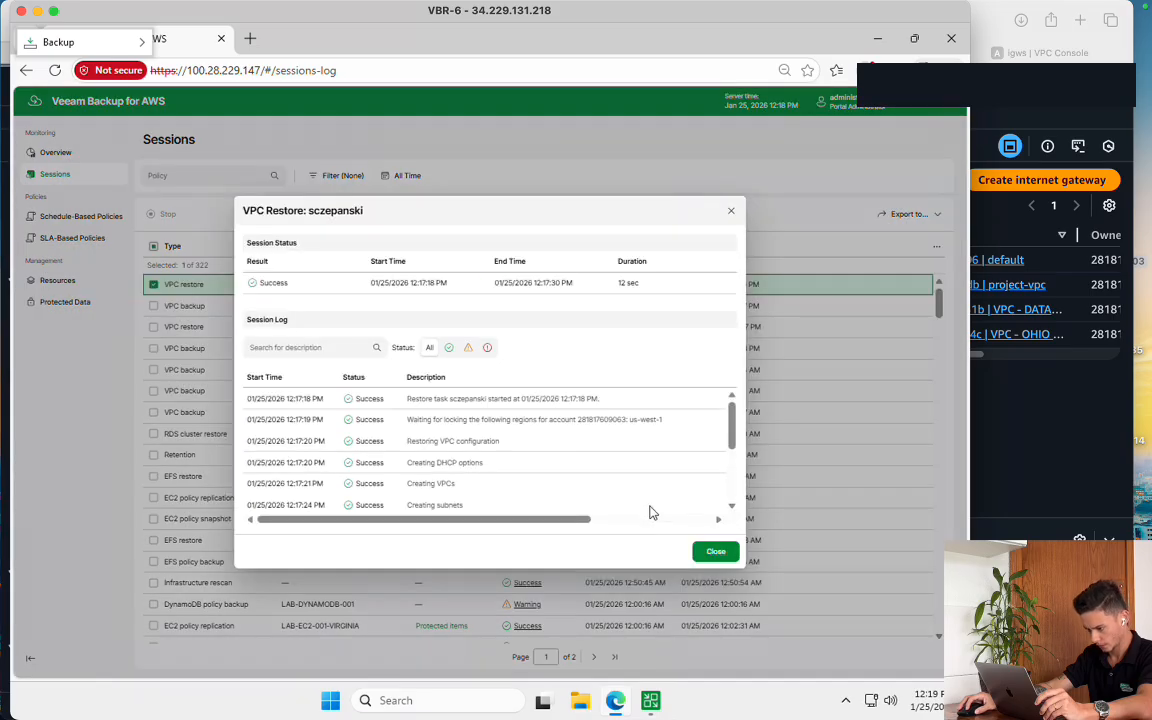
scroll(733, 470, down, 5)
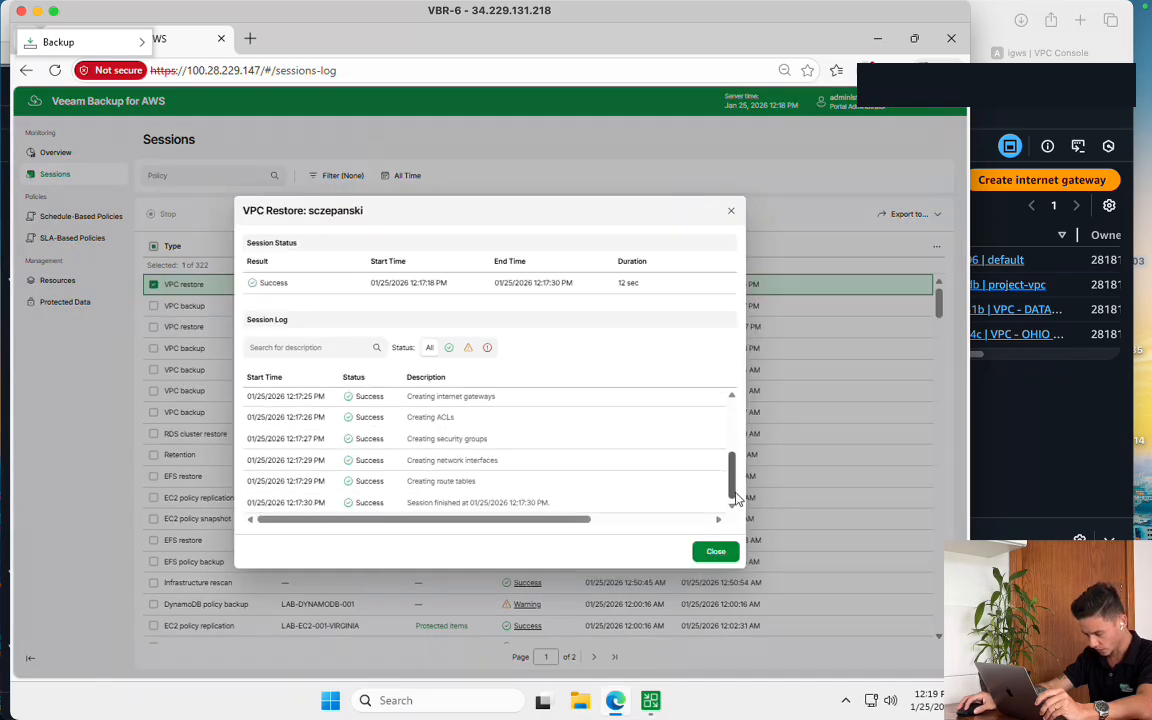
scroll(738, 440, up, 5)
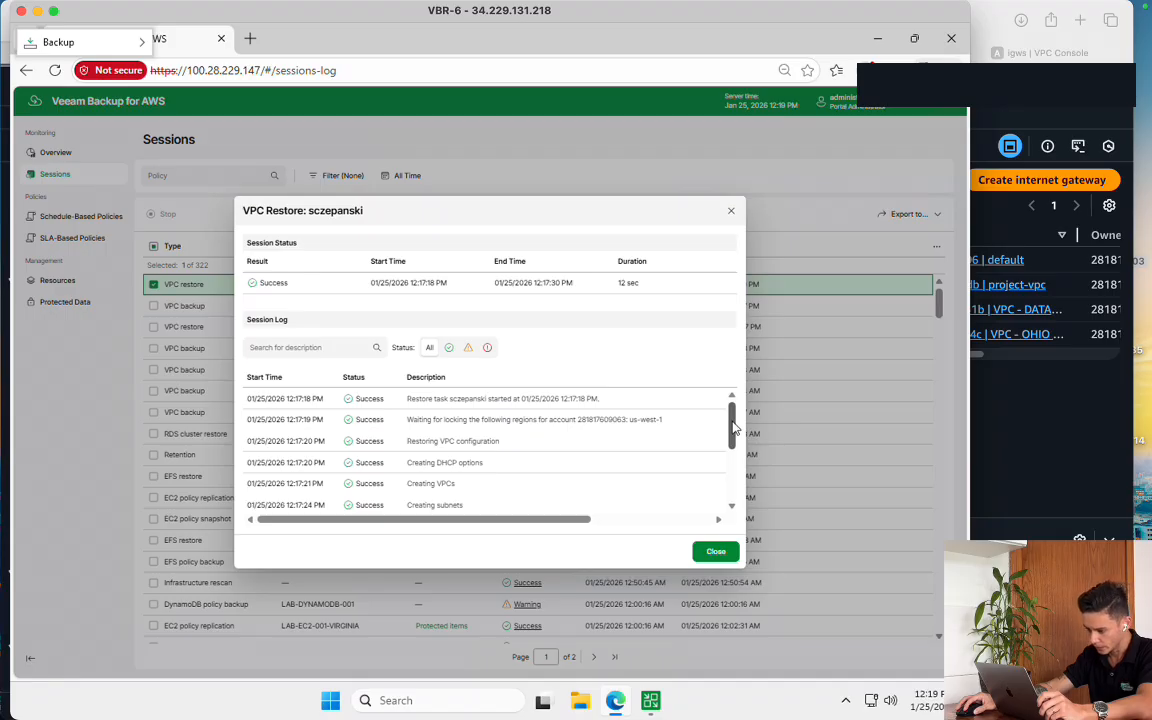
scroll(733, 434, down, 2)
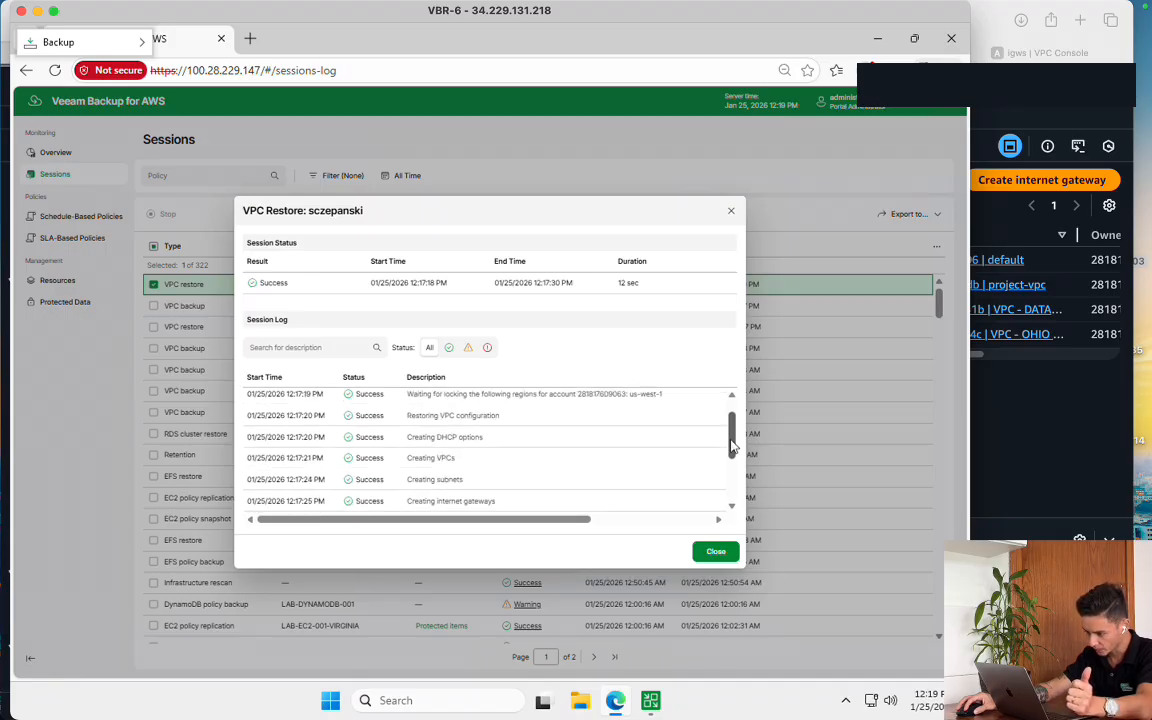
drag(733, 452, 729, 485)
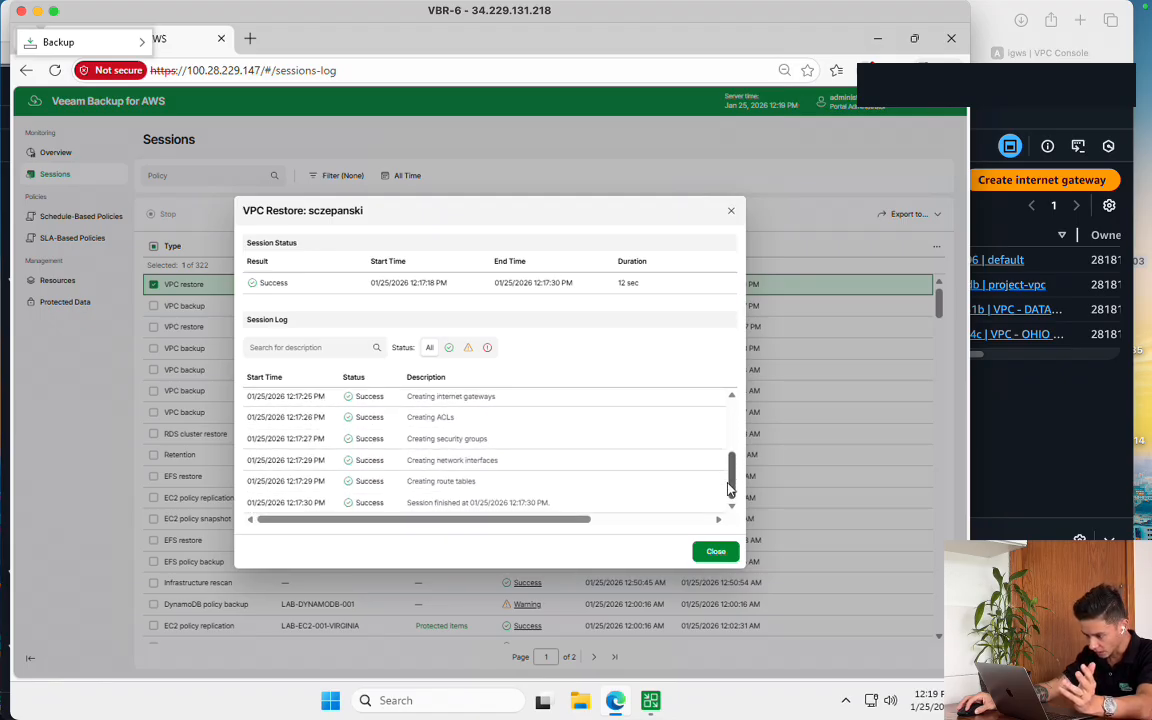
mouse_move(498, 460)
mouse_down()
mouse_move(432, 460)
mouse_move(499, 481)
mouse_up()
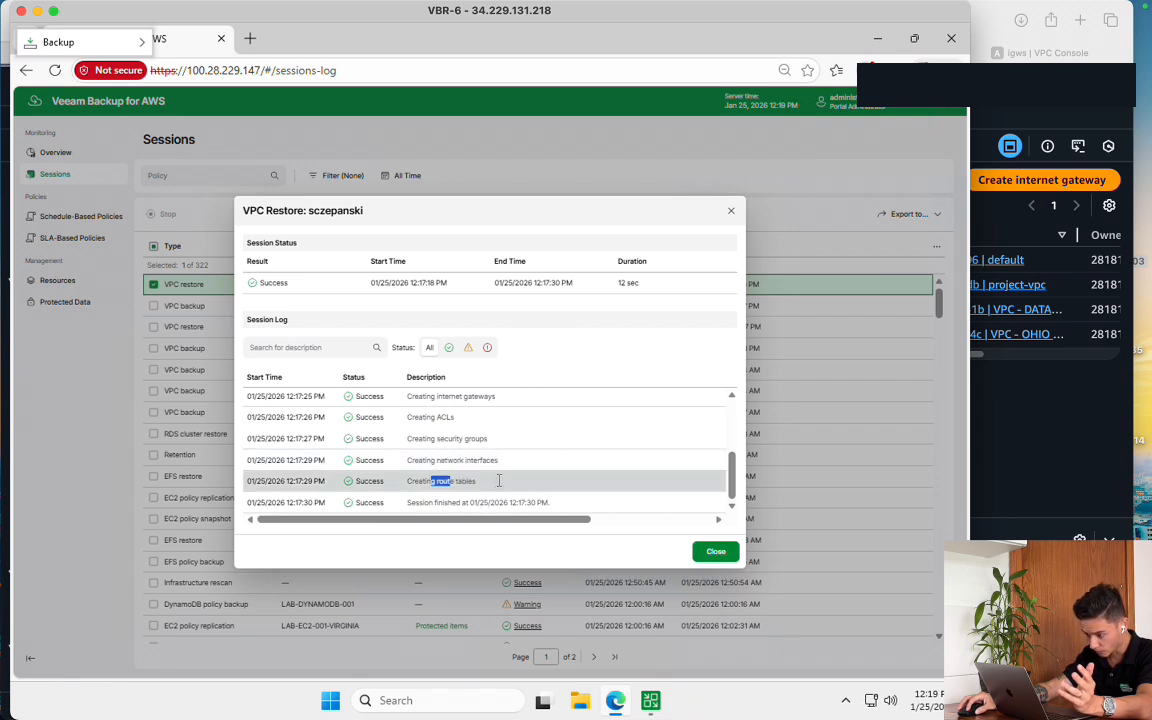
click(433, 467)
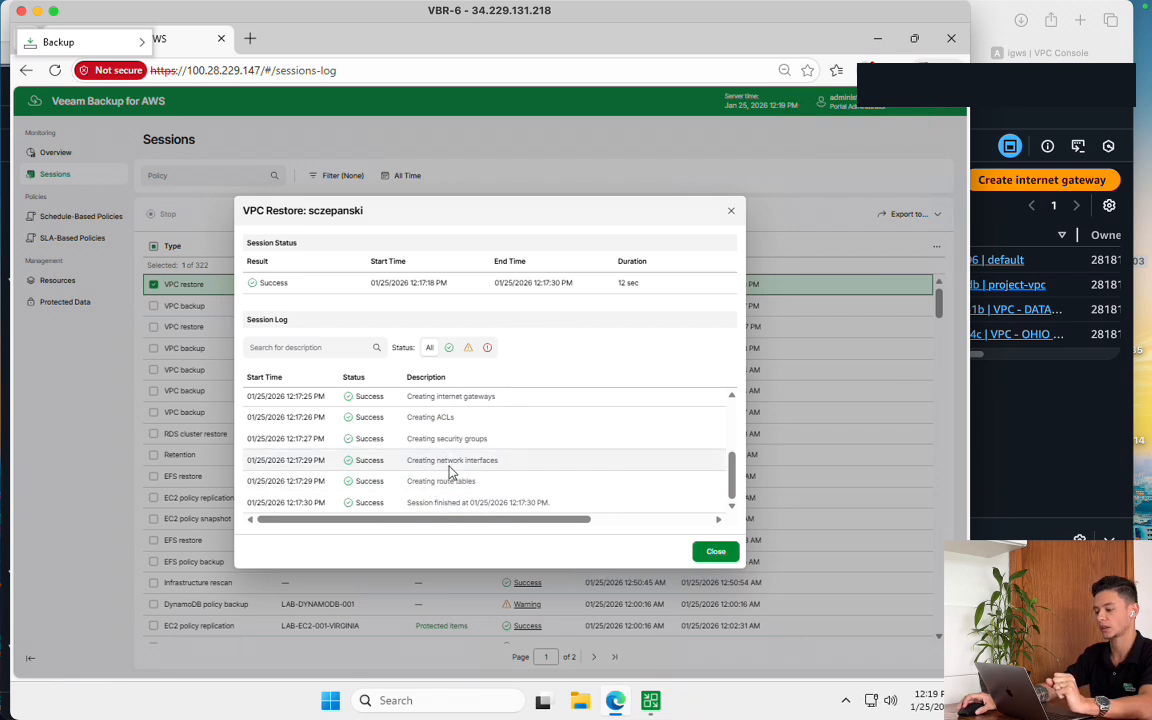
scroll(445, 470, up, 5)
click(1059, 422)
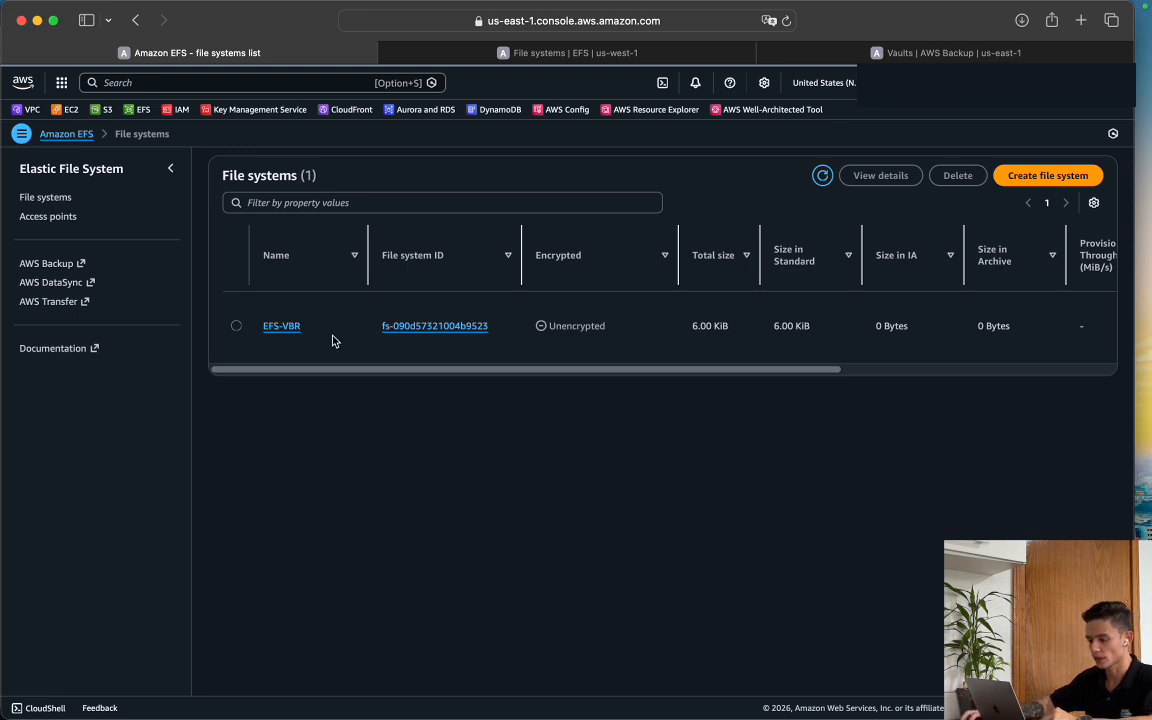
drag(332, 337, 339, 375)
click(350, 448)
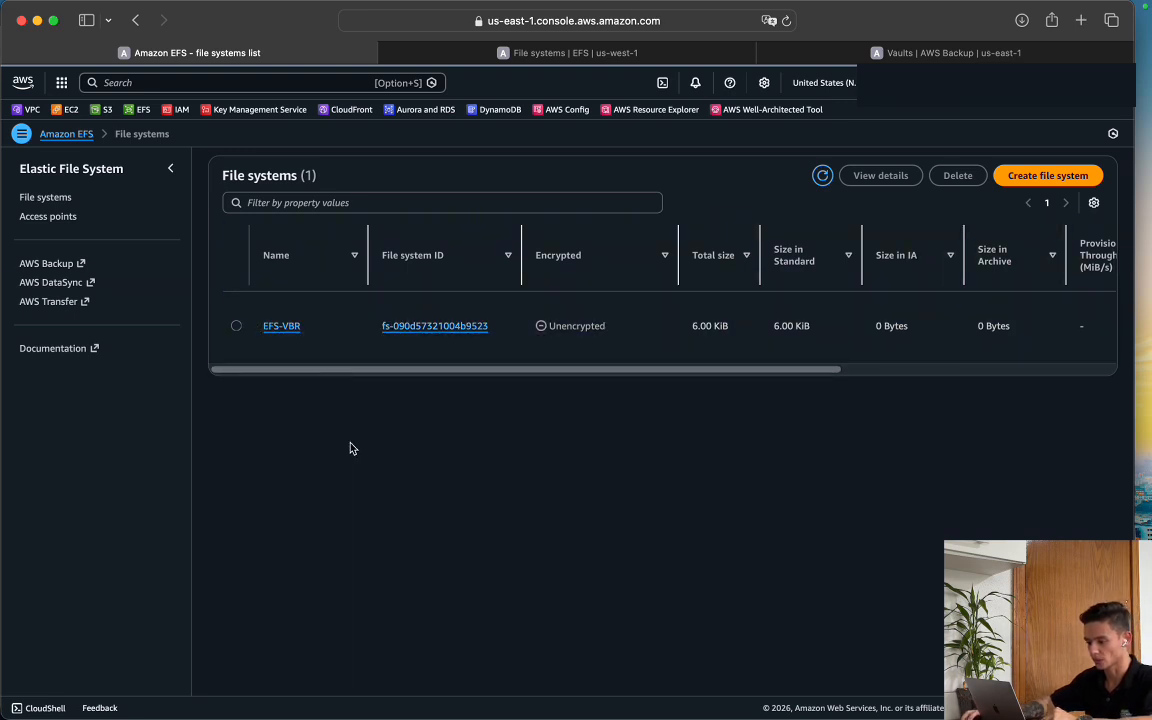
Check the EFS file systems in both regions and examine the recovery points in the N. Virginia aws/efs/automatic-backup-vault
key(ctrl+Tab)
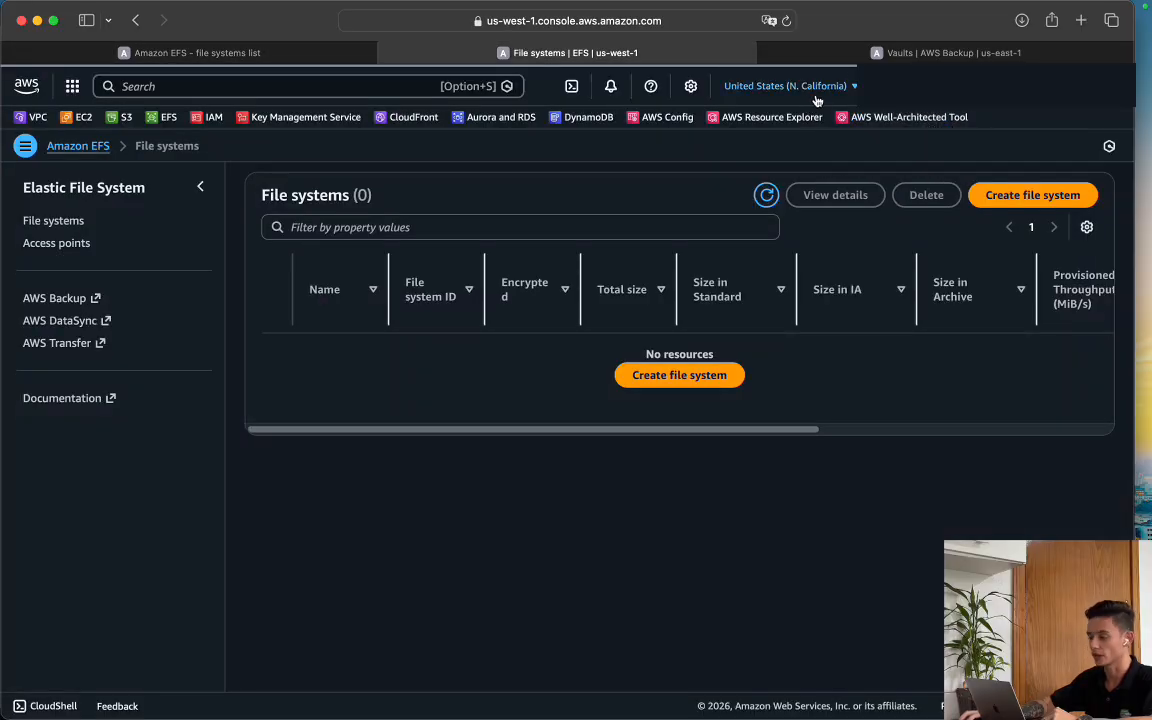
key(ctrl+Tab)
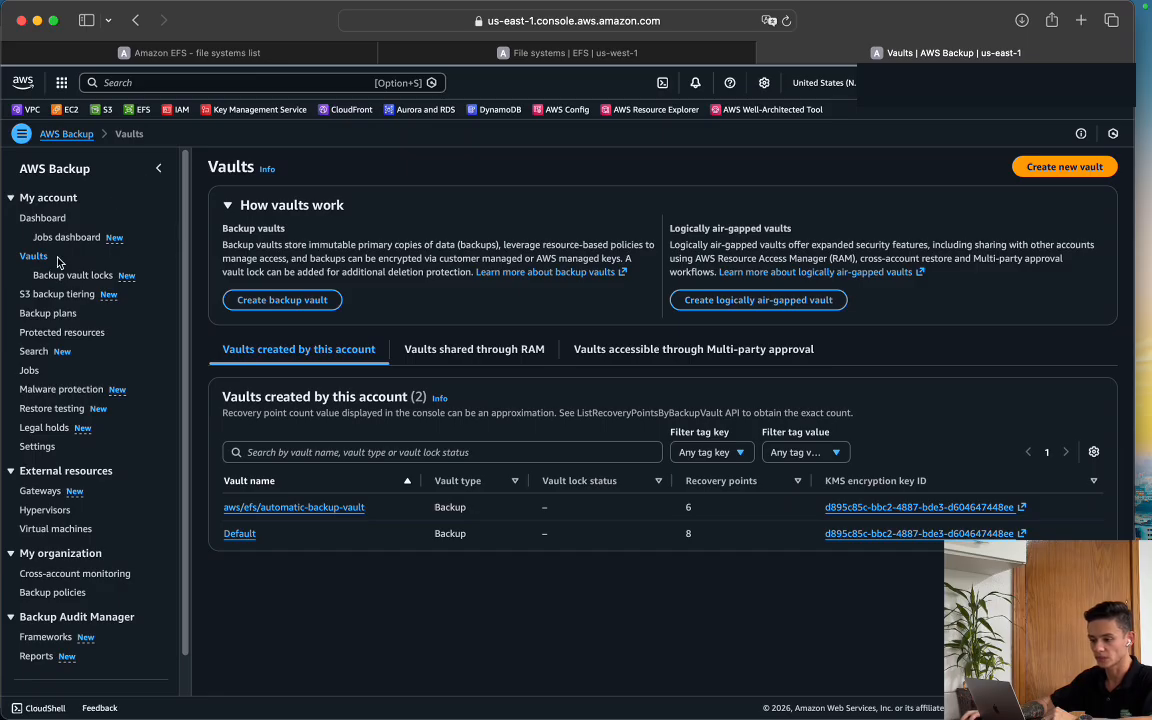
click(316, 510)
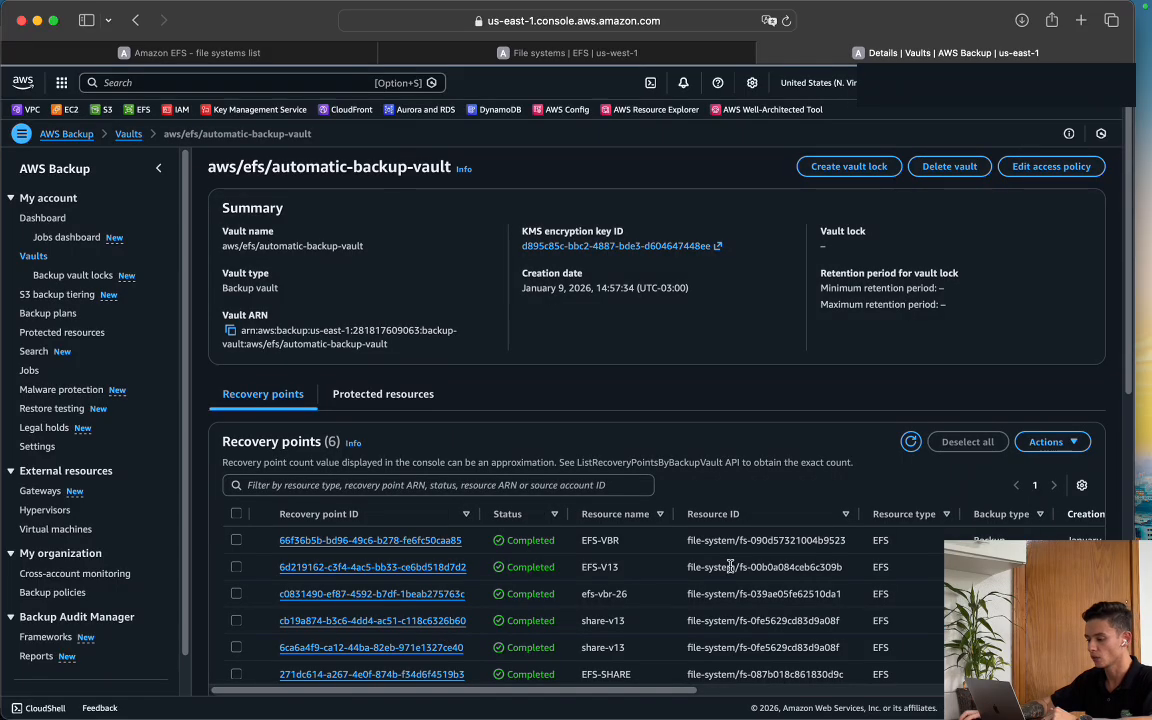
scroll(731, 566, down, 2)
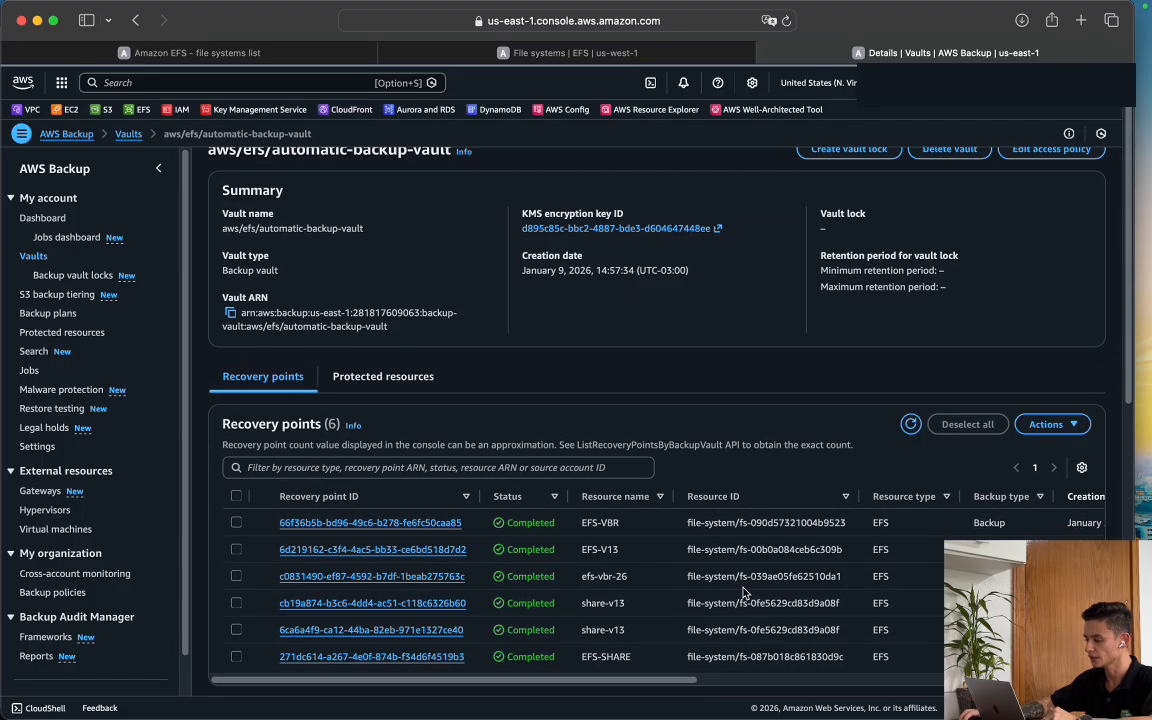
scroll(743, 593, down, 3)
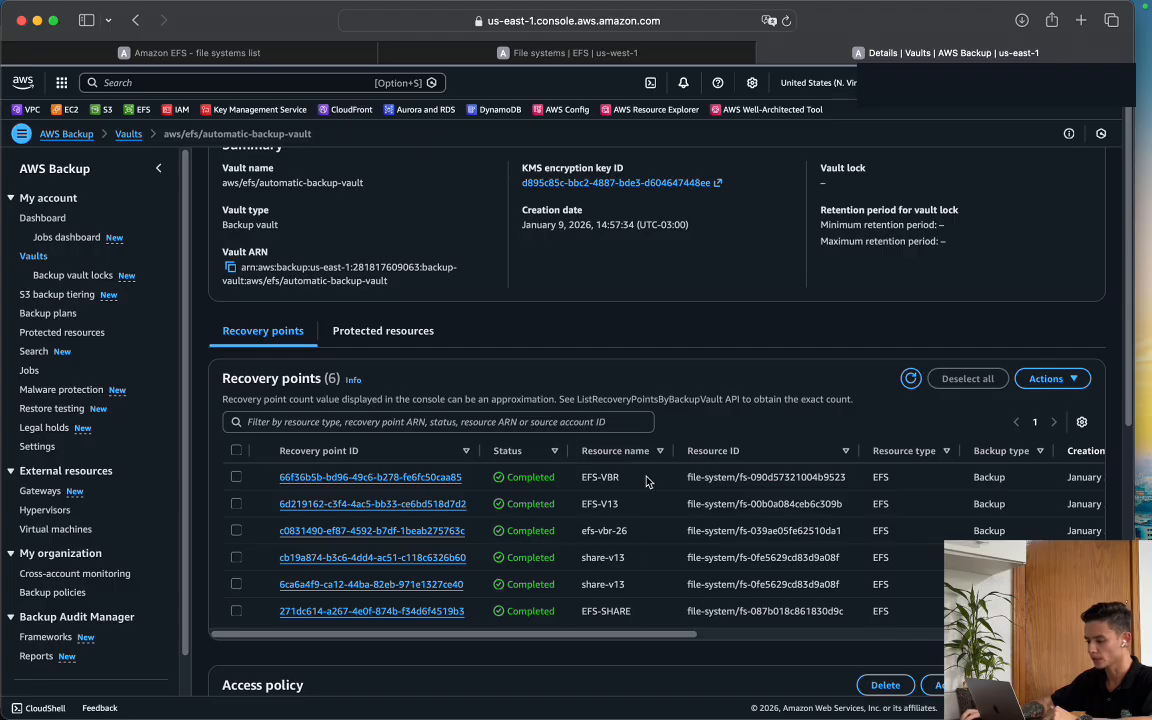
Examine the access policy statement of the aws/efs/automatic-backup-vault and return to its recovery points
scroll(646, 482, down, 6)
scroll(620, 475, up, 2)
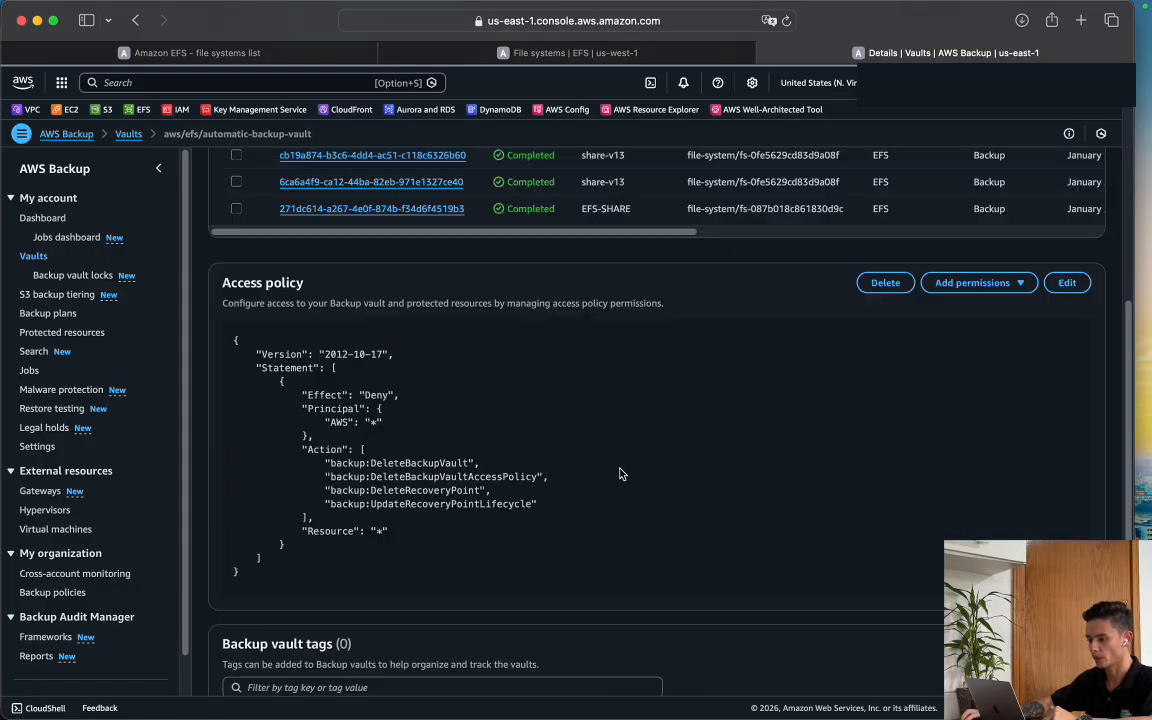
drag(256, 354, 464, 560)
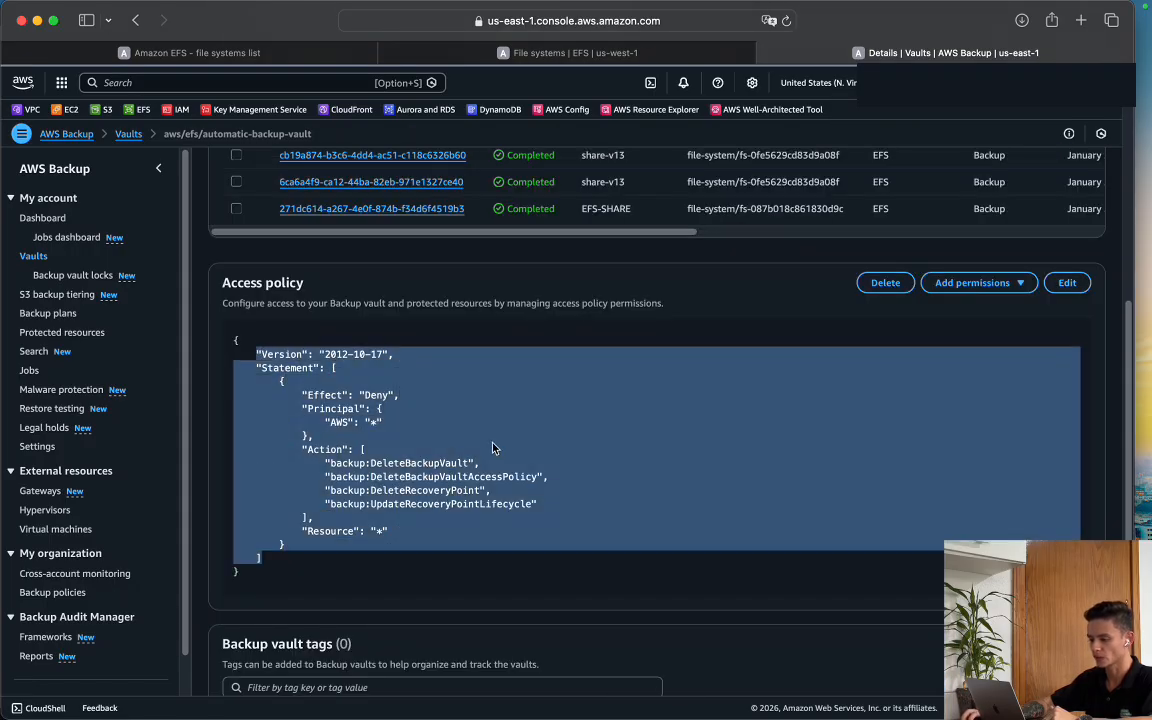
click(447, 404)
scroll(606, 465, up, 5)
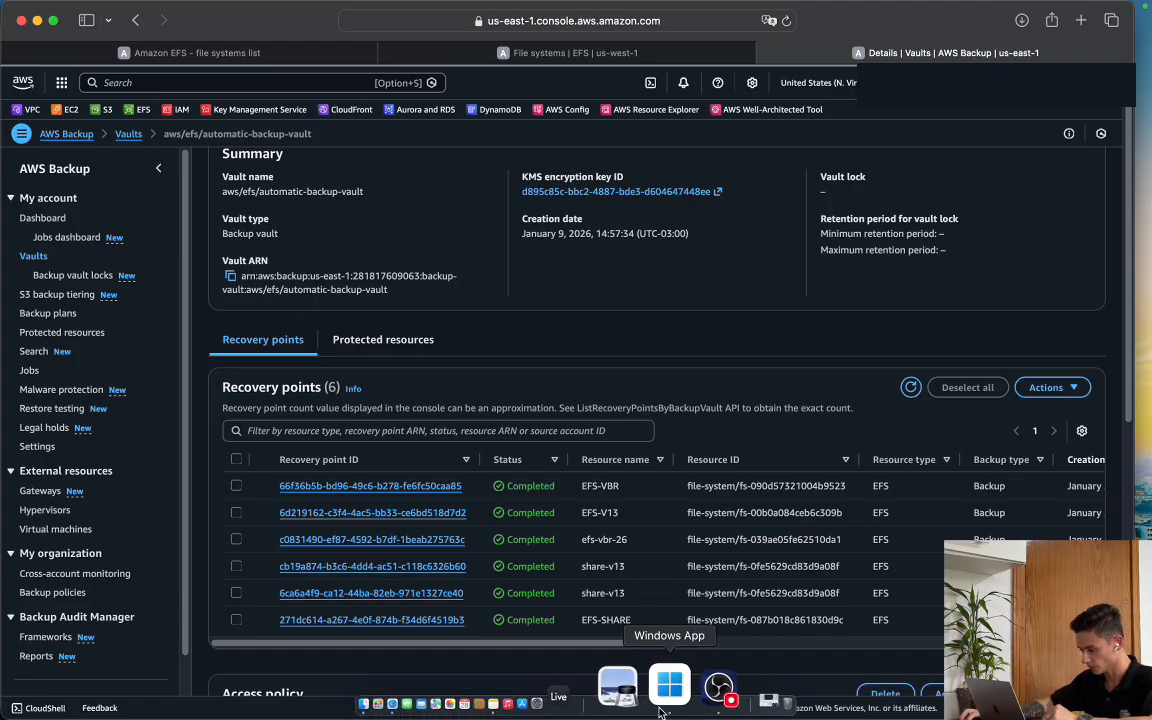
Switch to Veeam Backup for AWS, open the teste-EFS file system policy for editing and advance to its resource settings
click(672, 688)
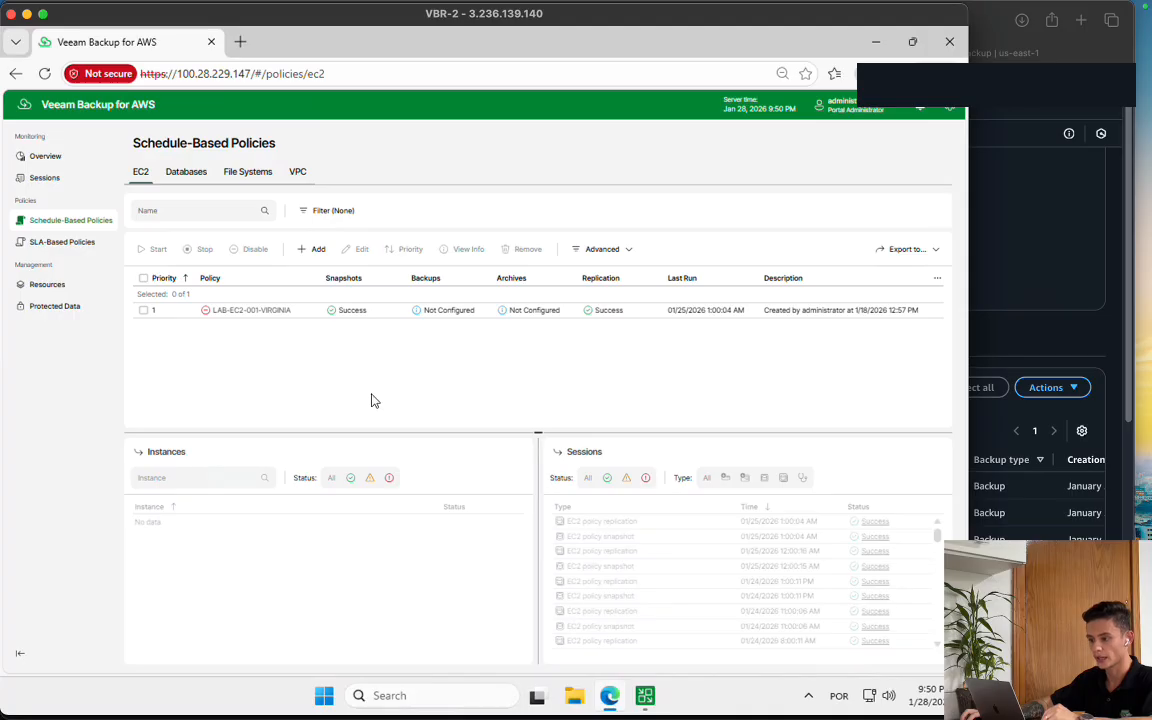
click(240, 180)
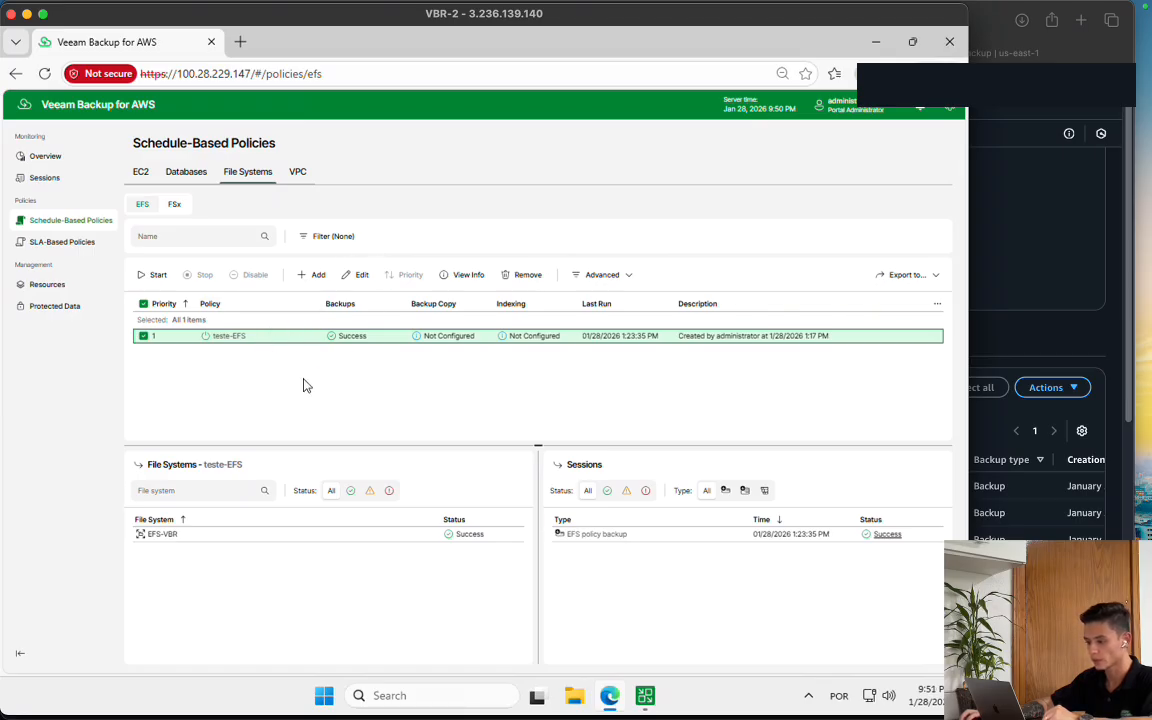
click(354, 276)
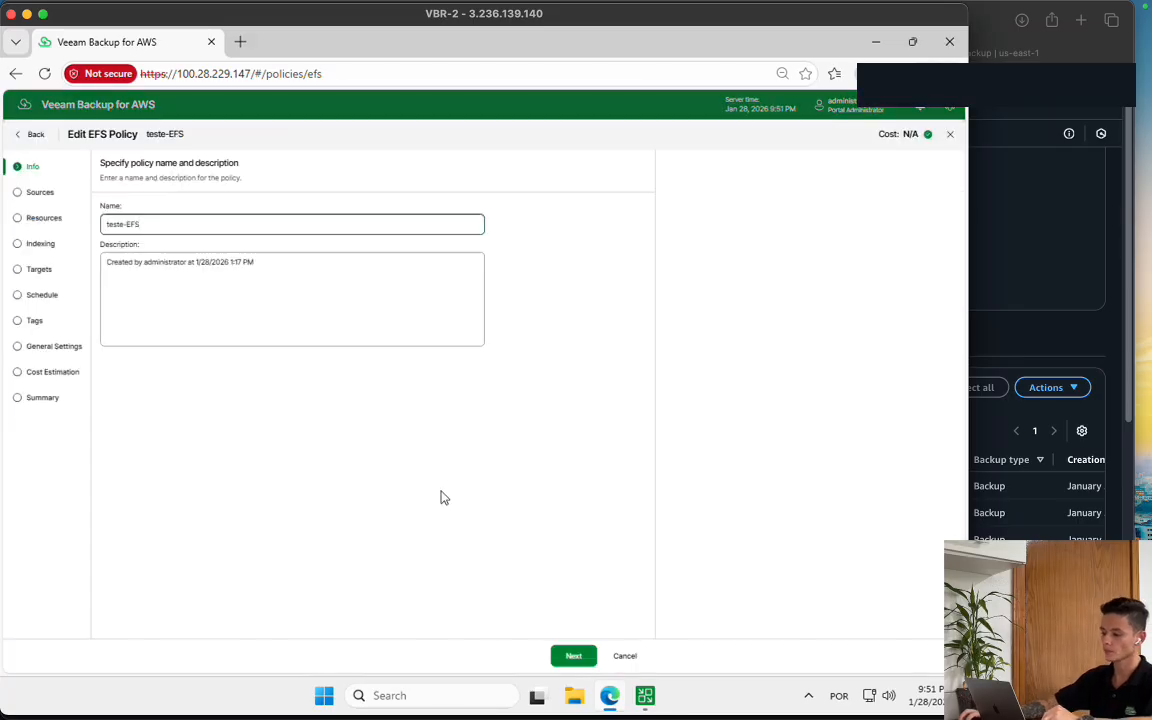
click(588, 655)
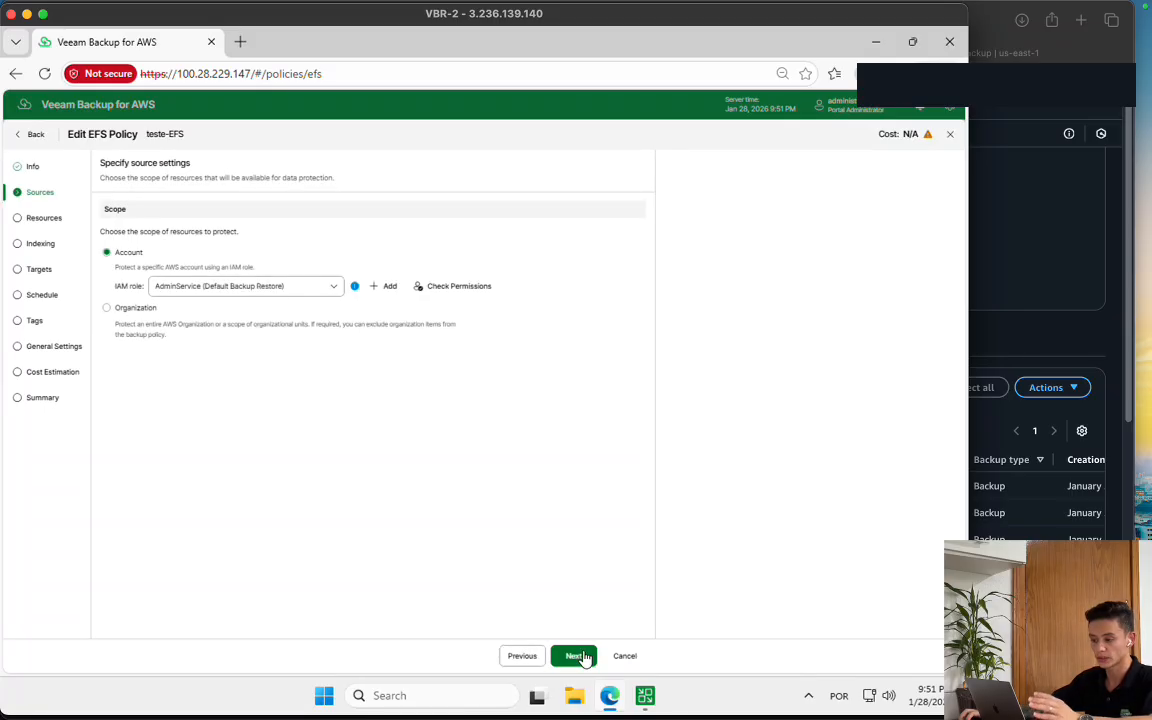
click(585, 656)
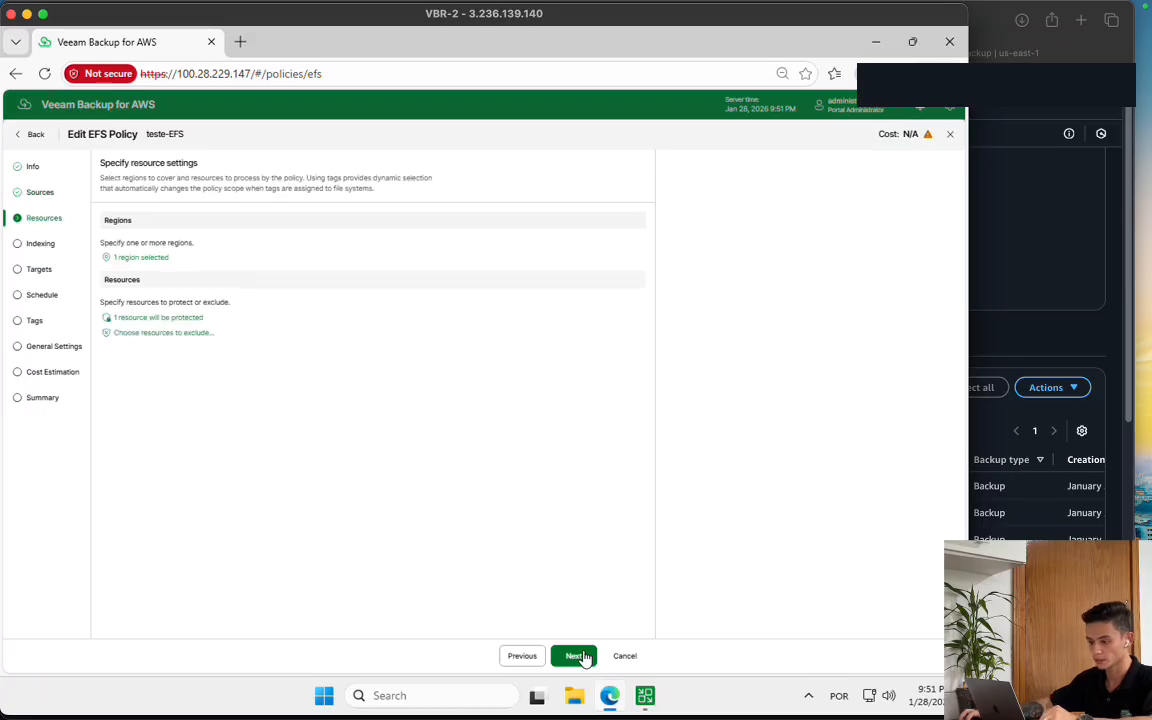
Review the policy's selected regions and protected resources, closing both selections without changes
click(144, 258)
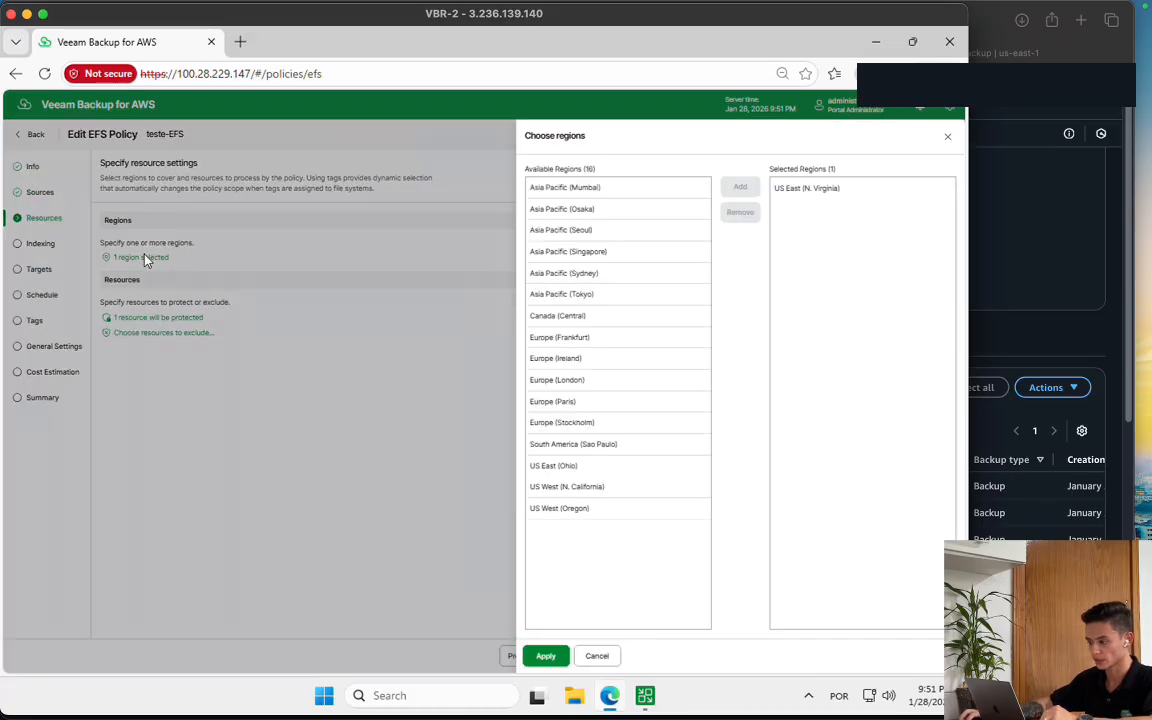
click(833, 187)
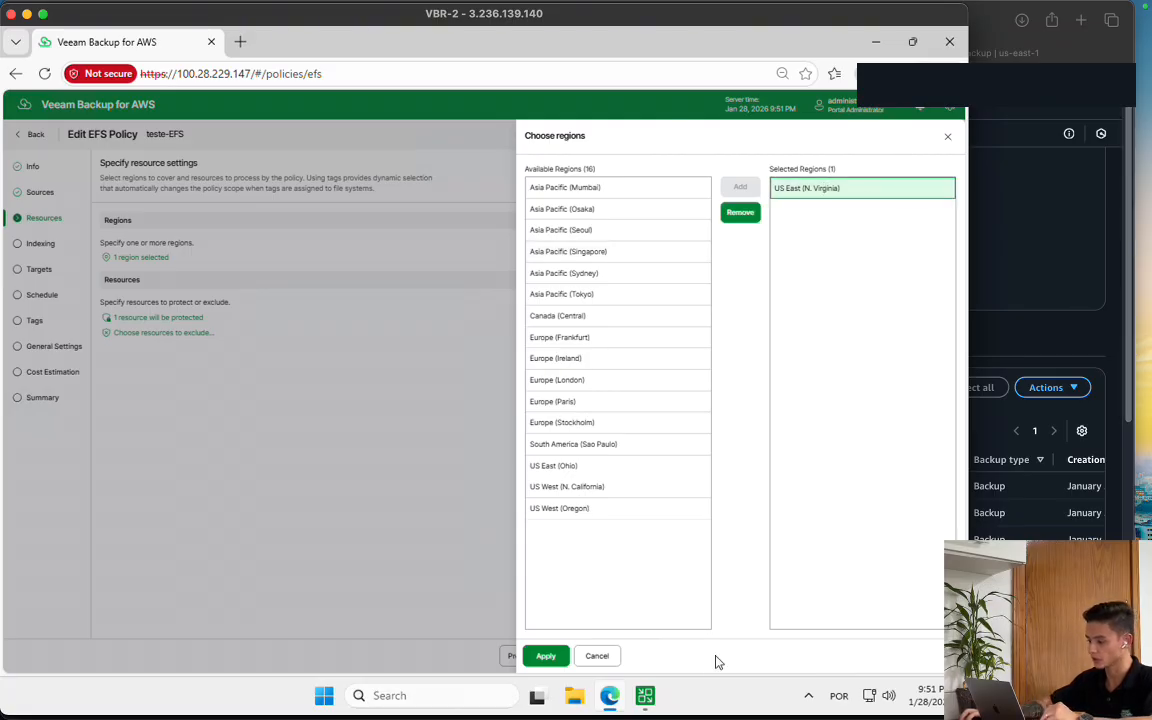
click(600, 656)
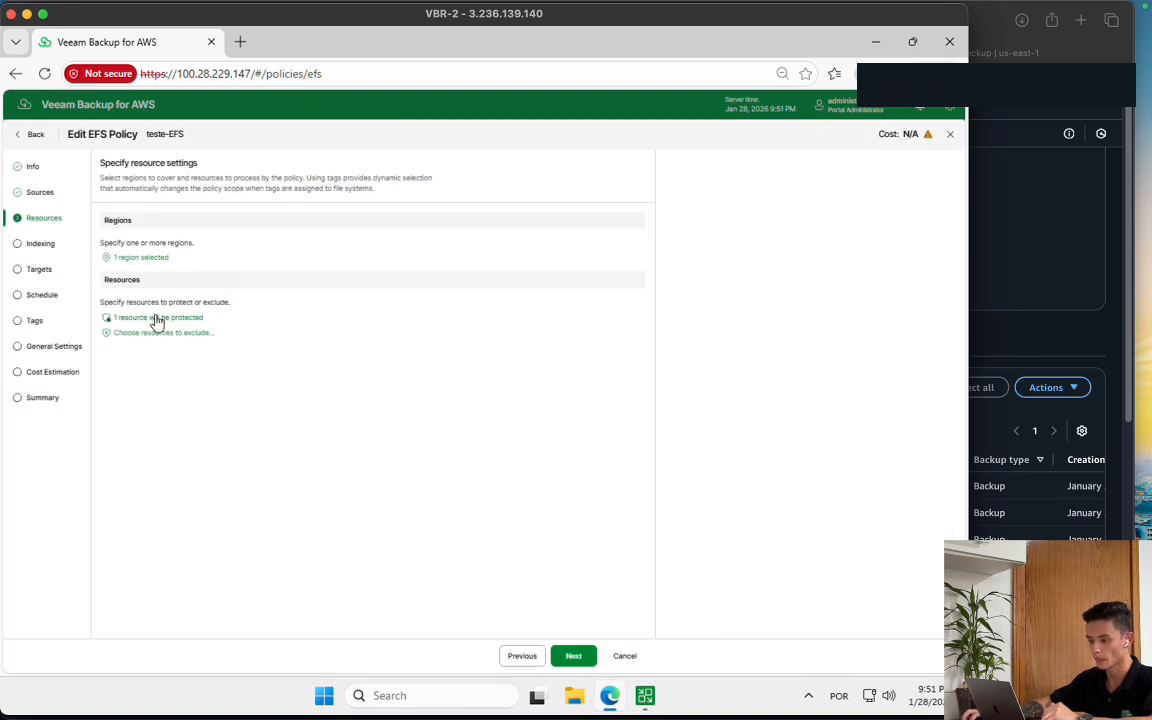
click(156, 321)
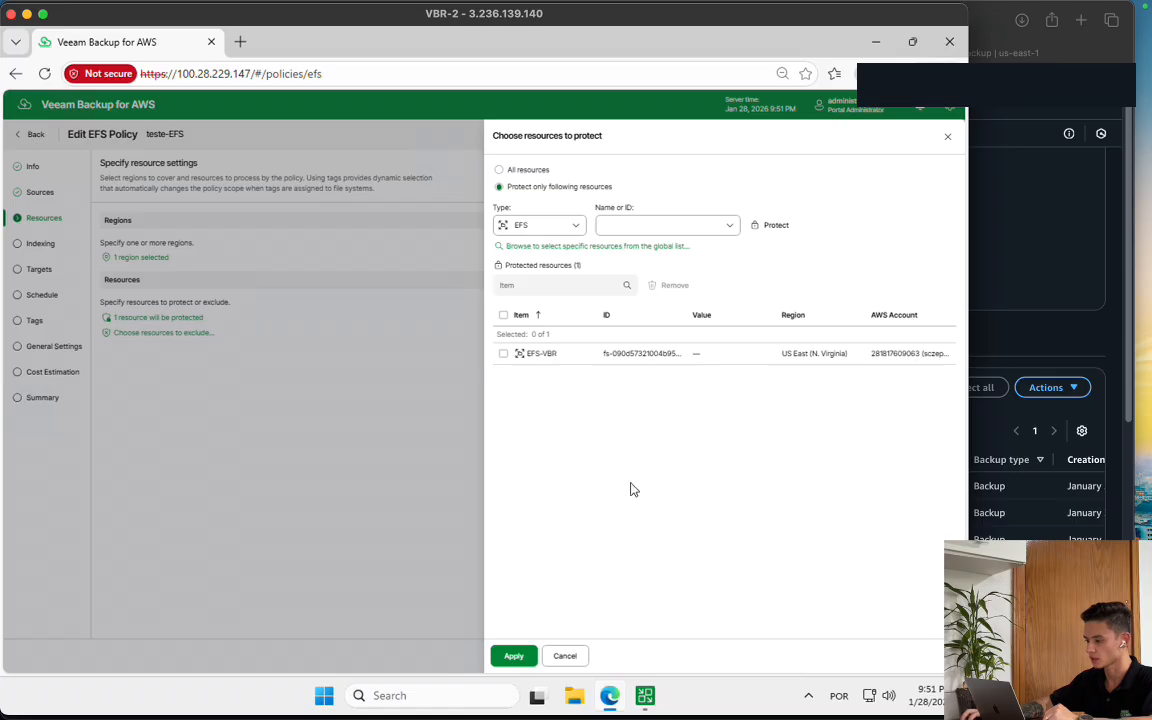
click(569, 657)
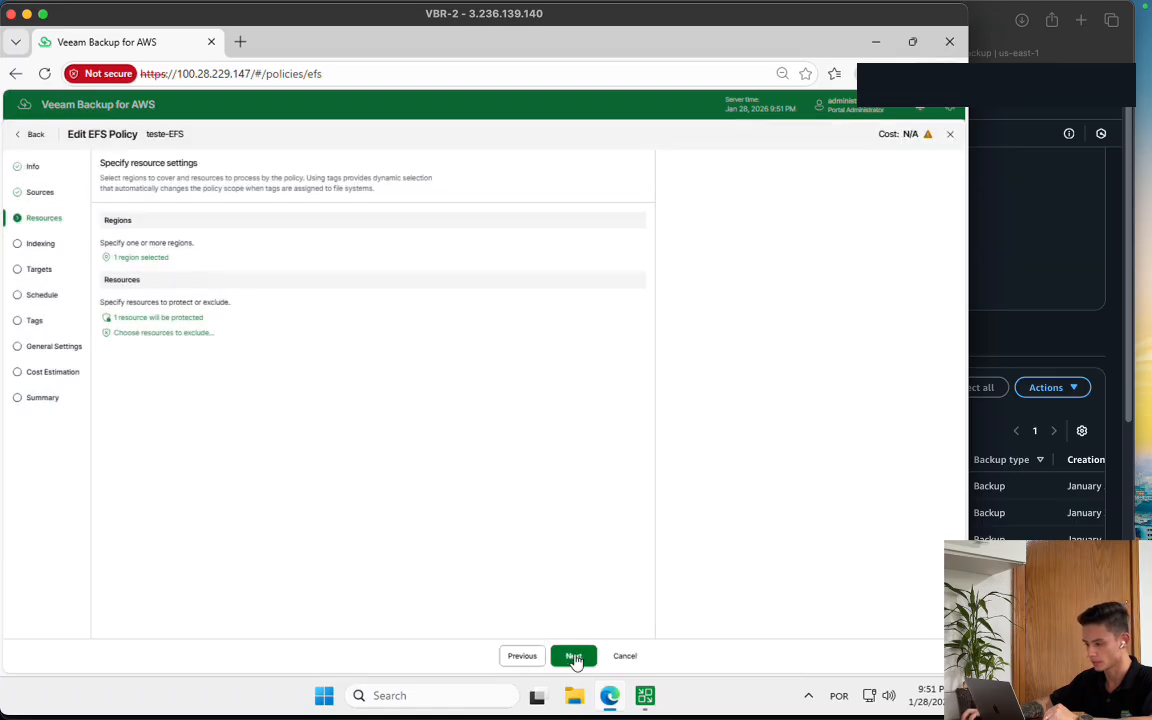
Advance past the policy's indexing settings and inspect the backup vault assigned to US East (N. Virginia)
click(573, 657)
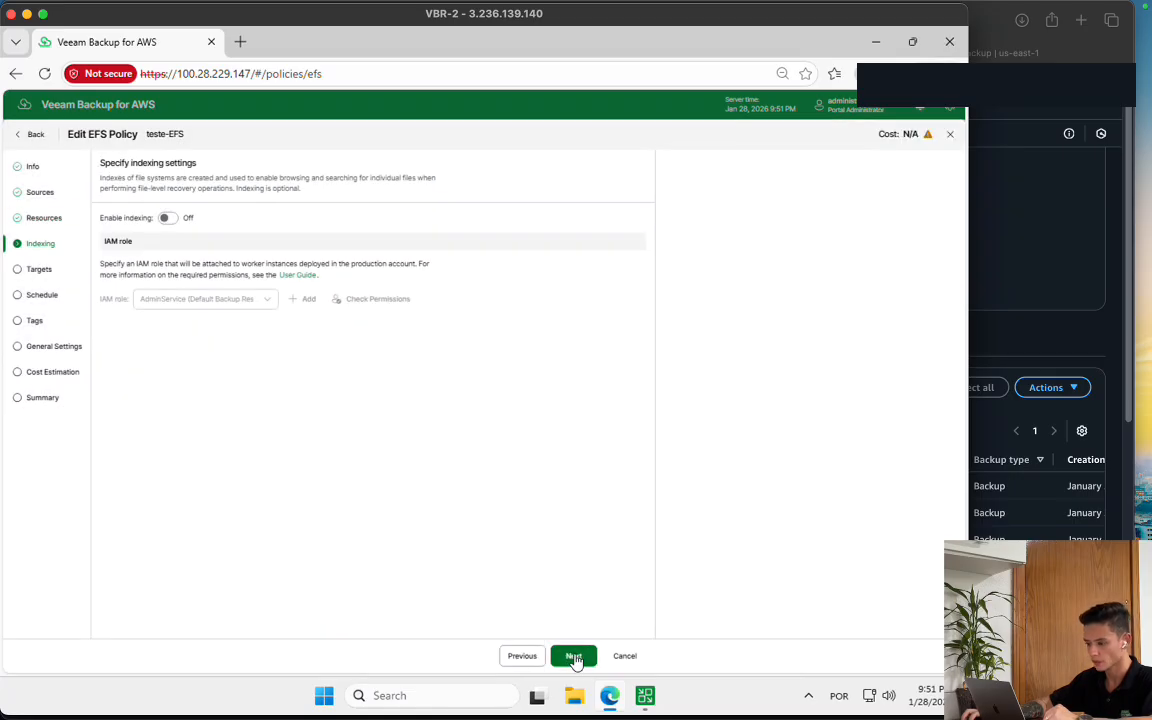
click(574, 657)
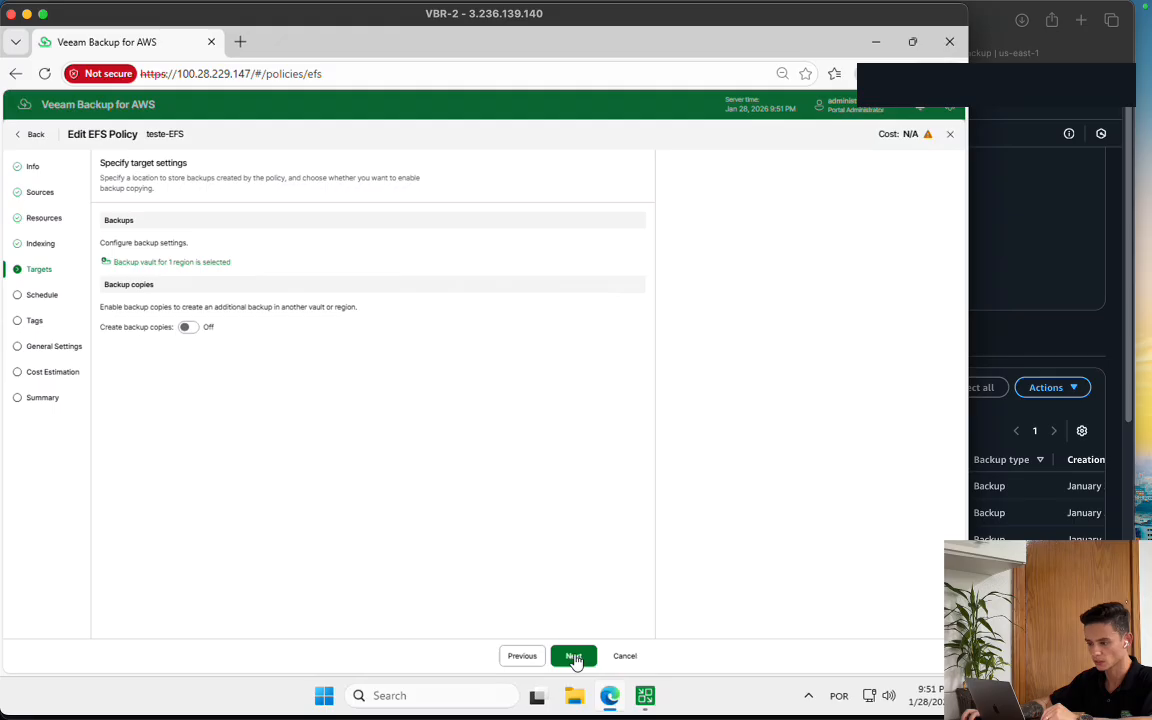
click(195, 262)
click(662, 249)
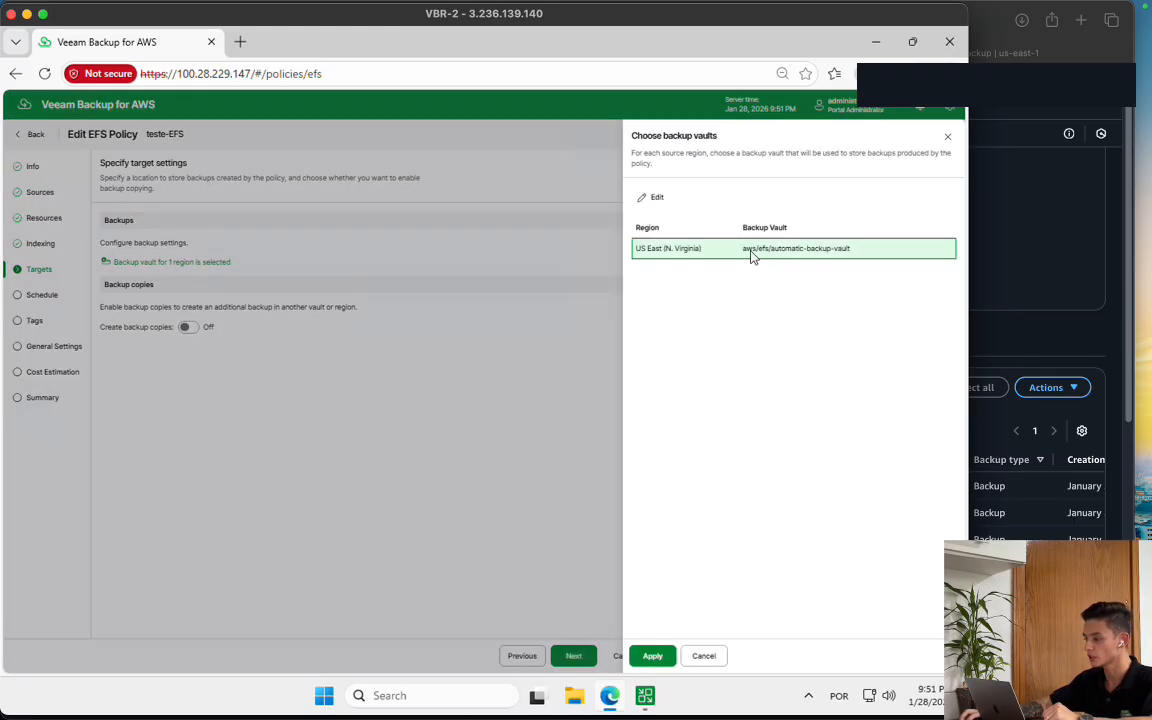
Copy the target backup vault's name and search for it on the vault details page in the AWS console
drag(742, 249, 854, 250)
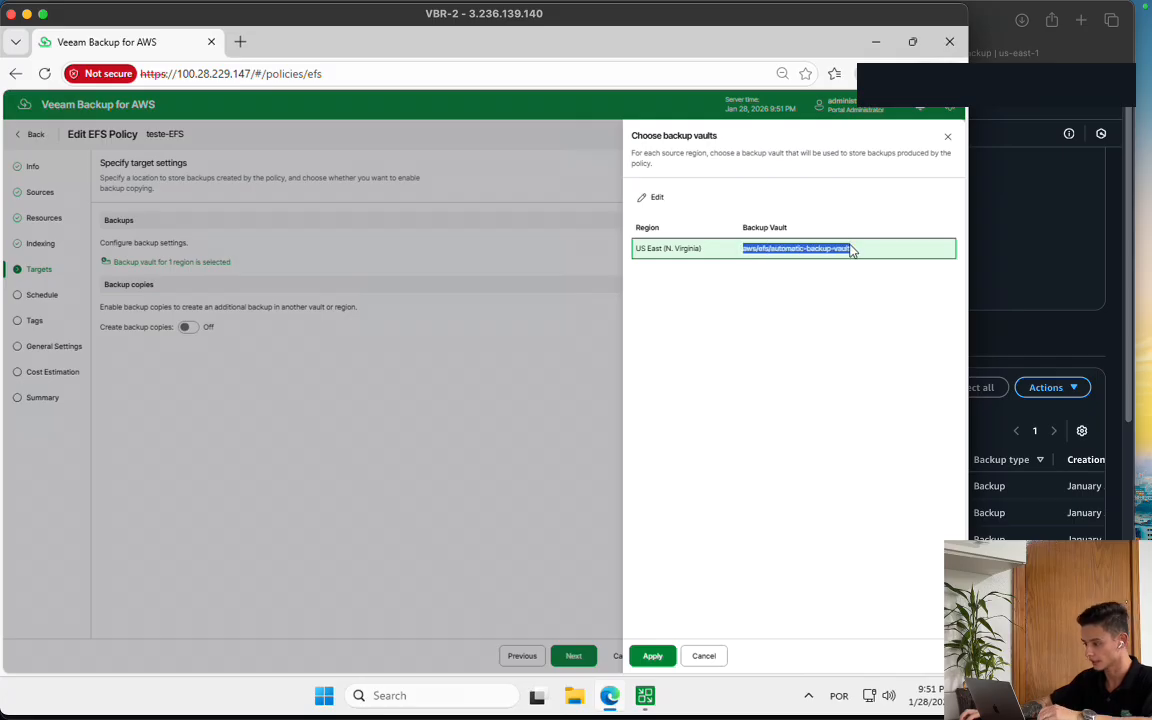
key(ctrl+c)
click(1013, 325)
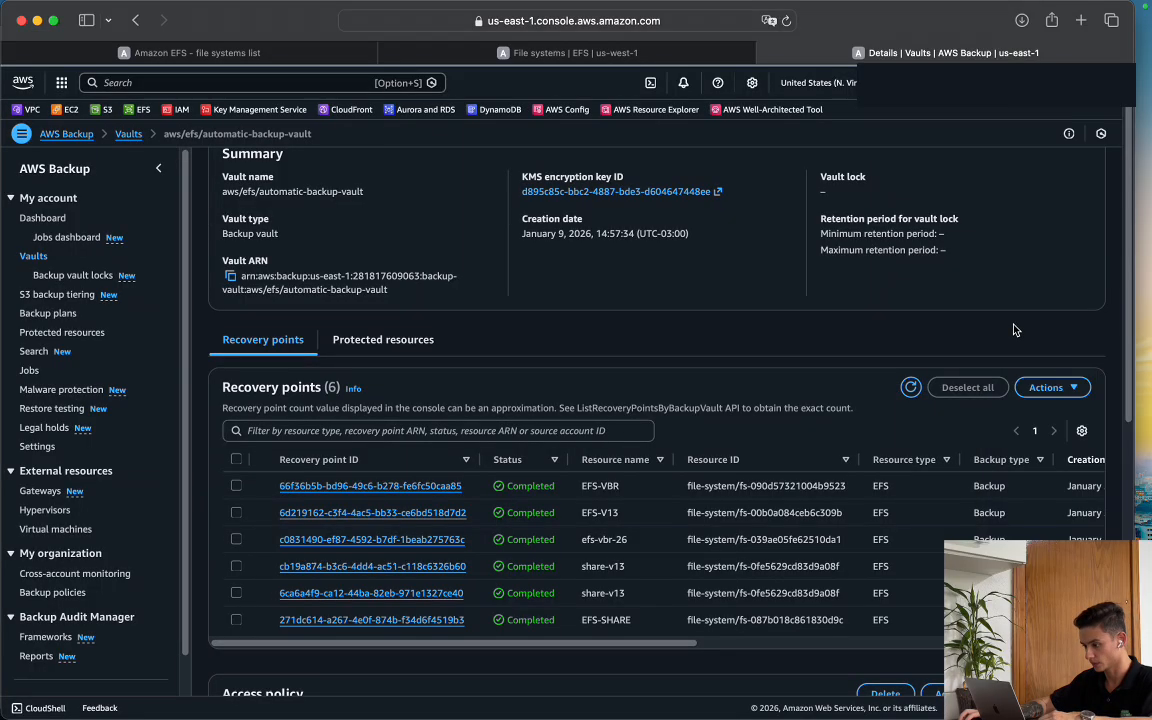
key(super+f)
key(super+v)
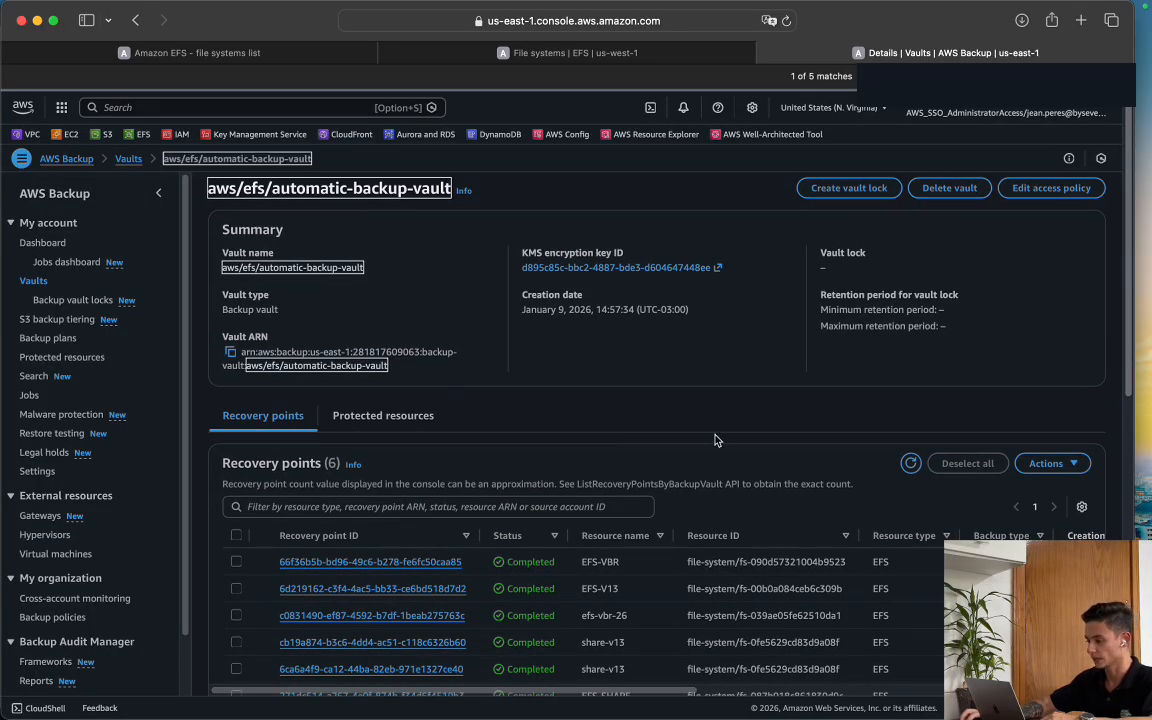
scroll(648, 437, down, 1)
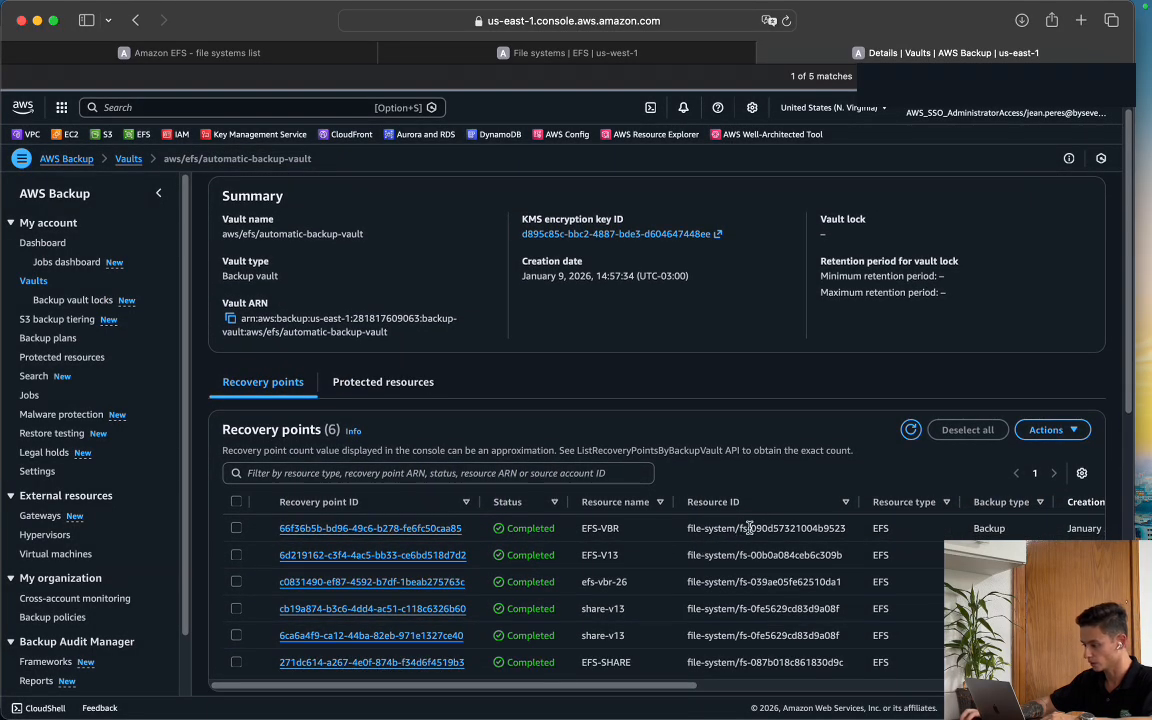
Return to Veeam Backup for AWS, keep the vault, schedule, tag and general settings as they are, and finish the teste-EFS policy wizard
click(662, 688)
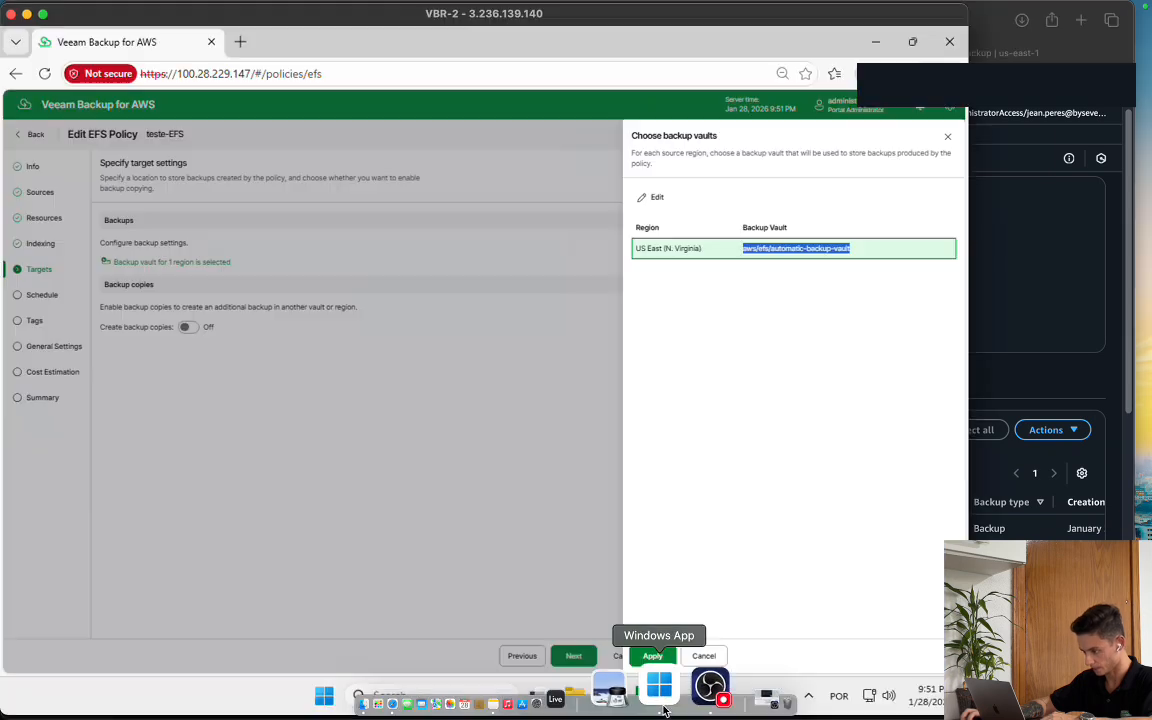
click(705, 656)
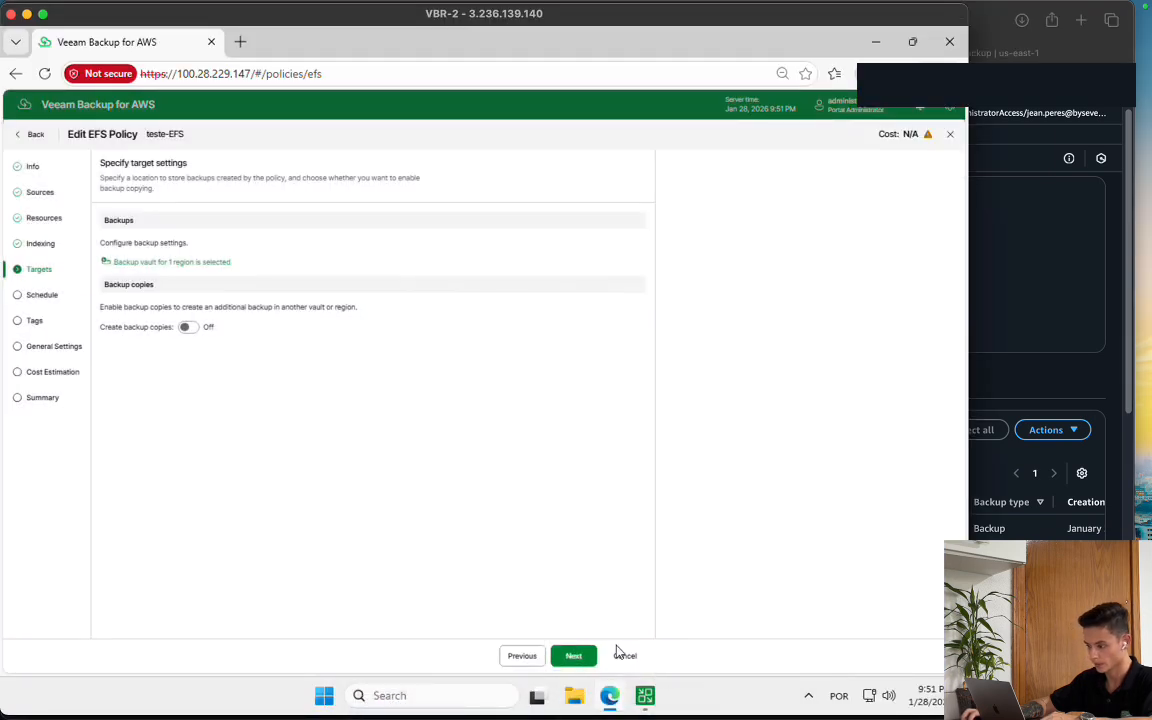
click(588, 656)
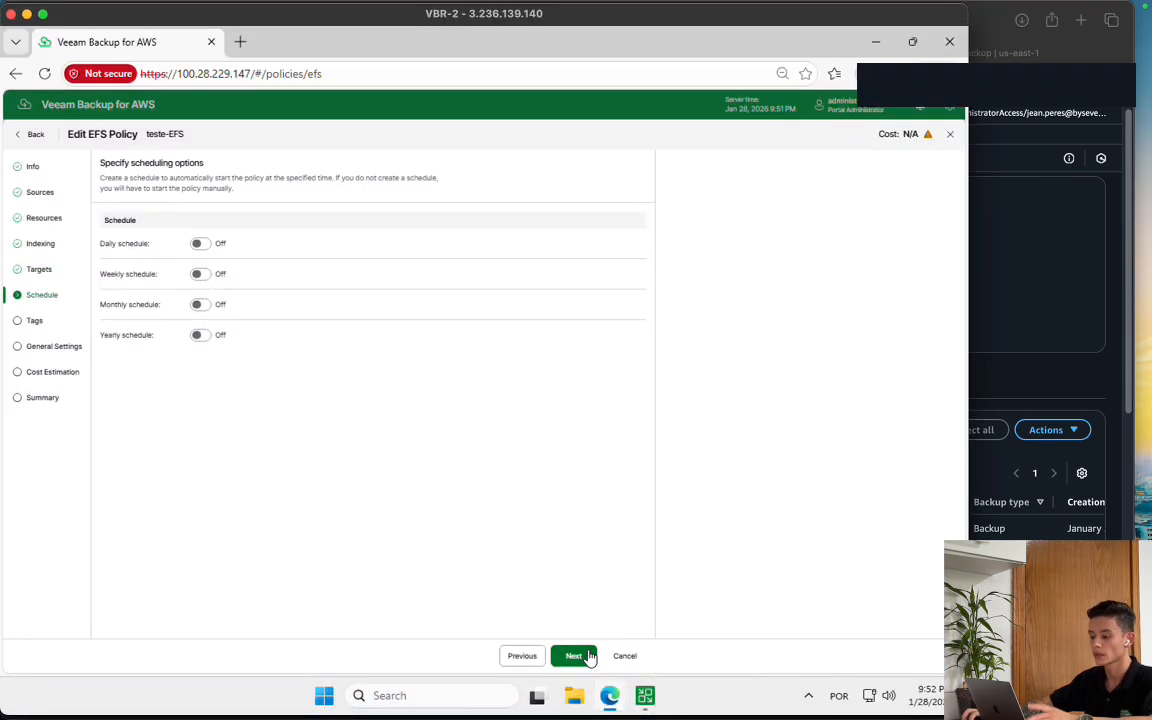
click(586, 656)
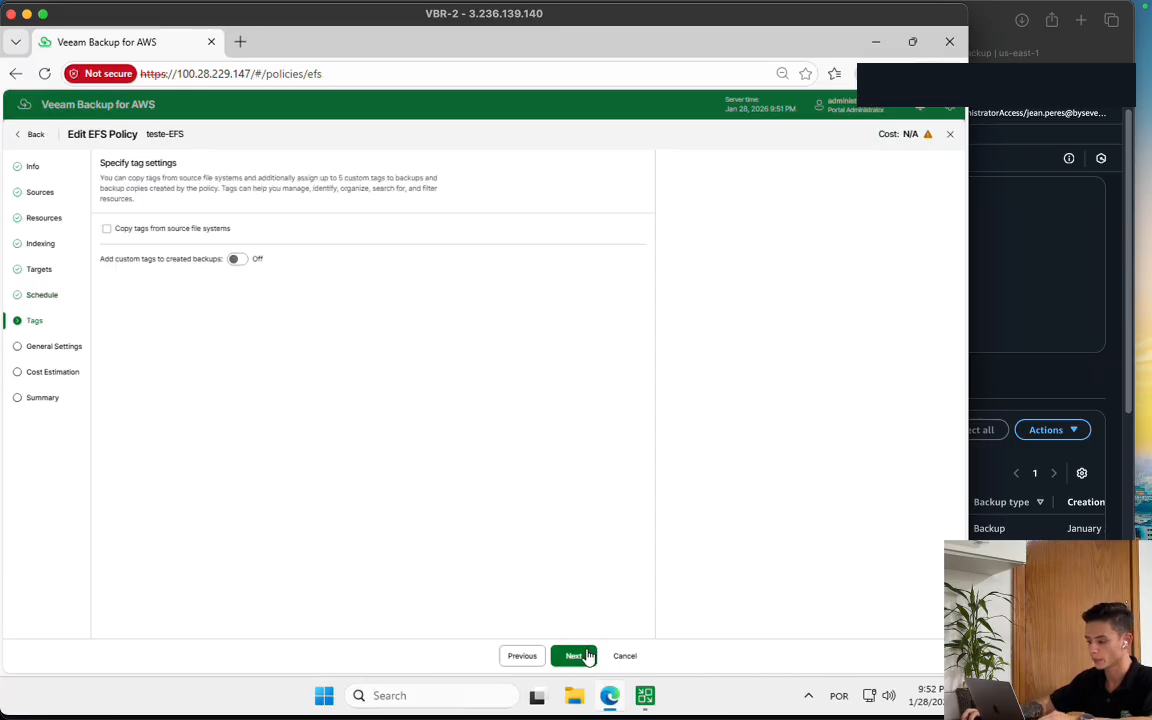
click(588, 656)
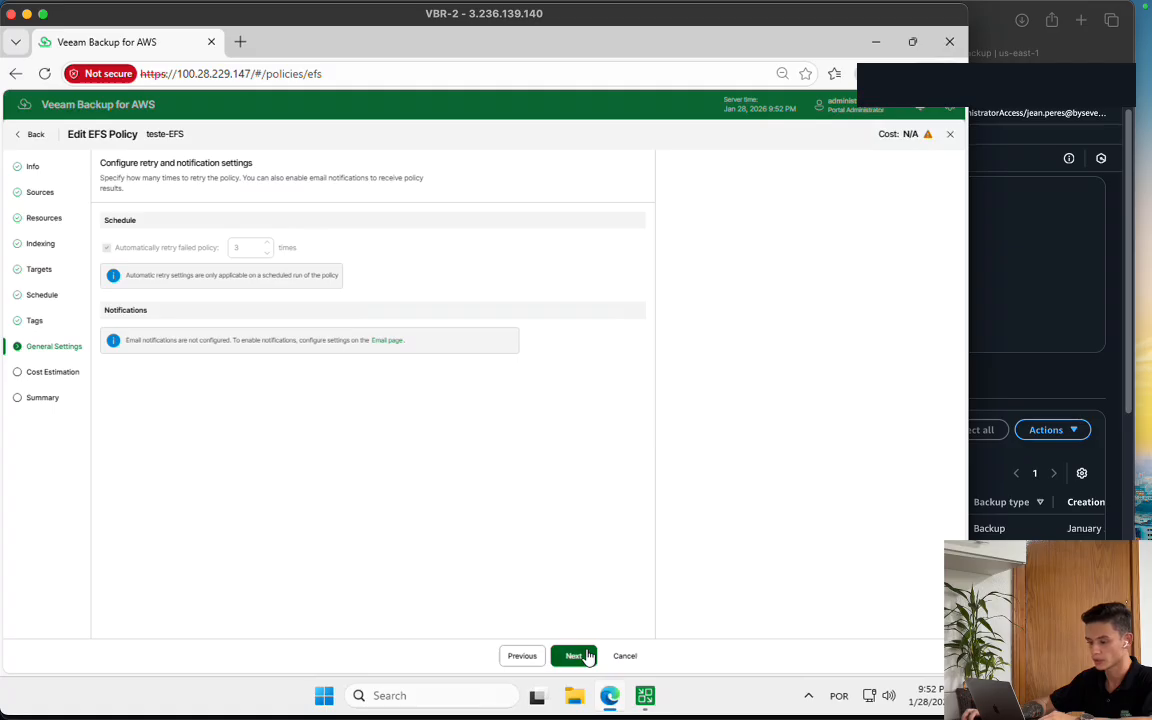
click(588, 656)
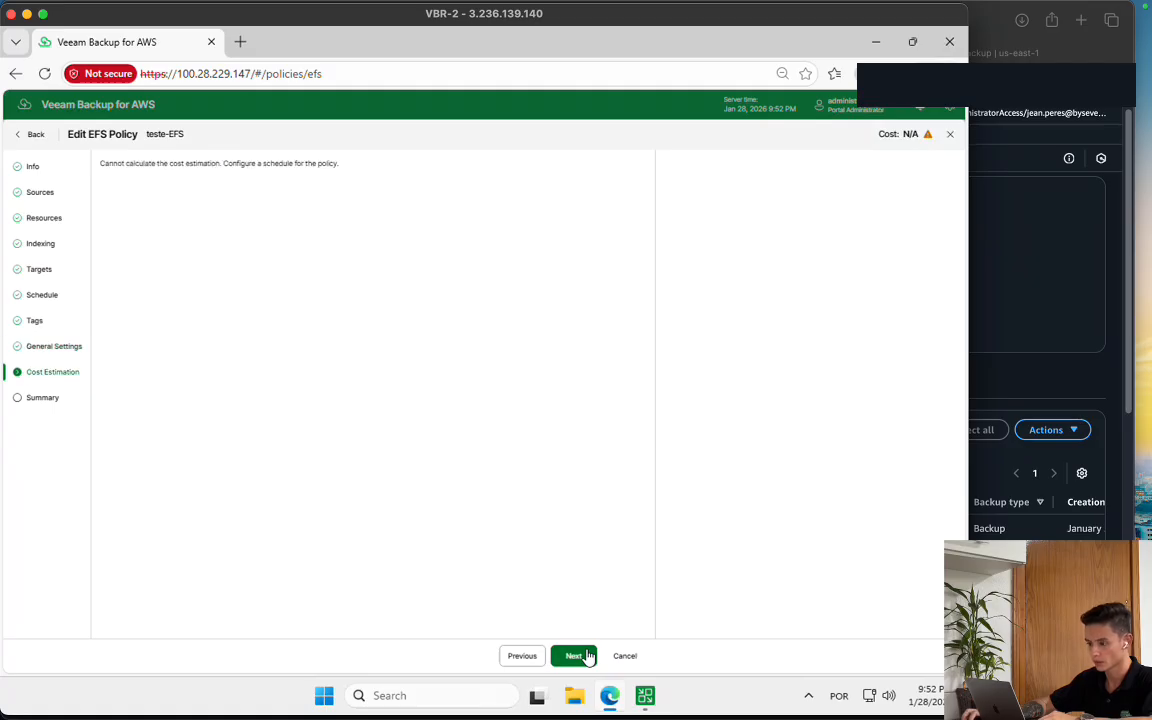
click(588, 656)
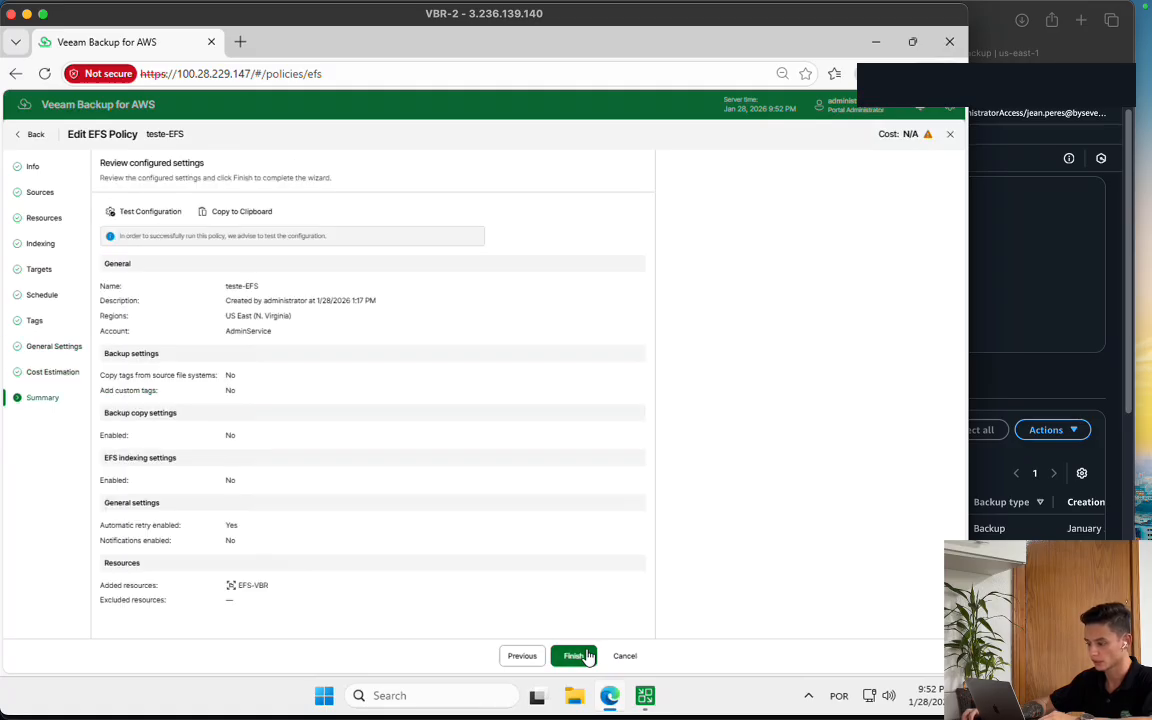
click(588, 656)
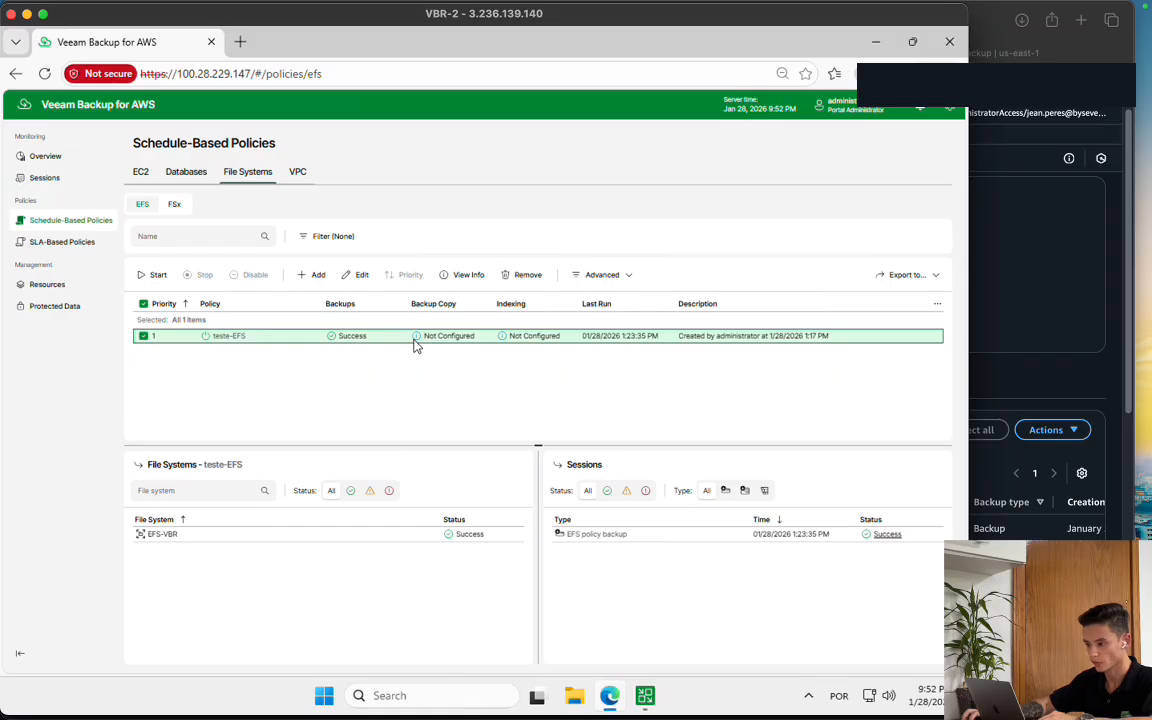
Start the teste-EFS backup policy, check its running session, and switch back to the vault in the AWS console
click(145, 274)
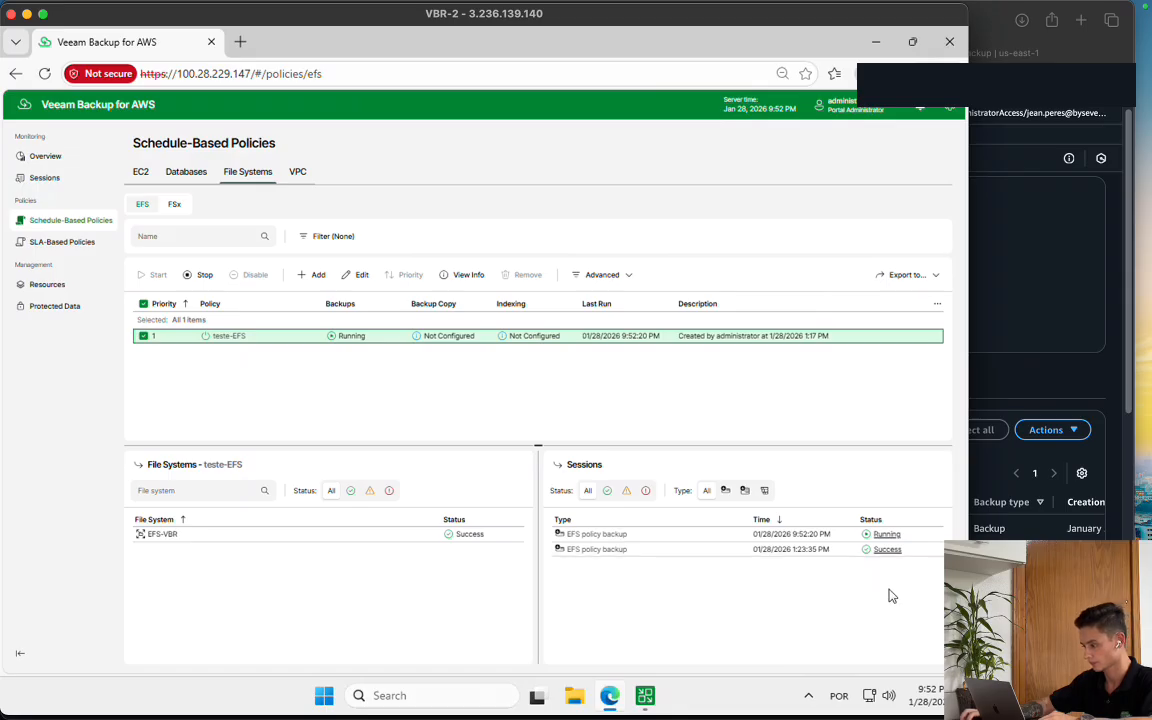
click(886, 537)
click(707, 549)
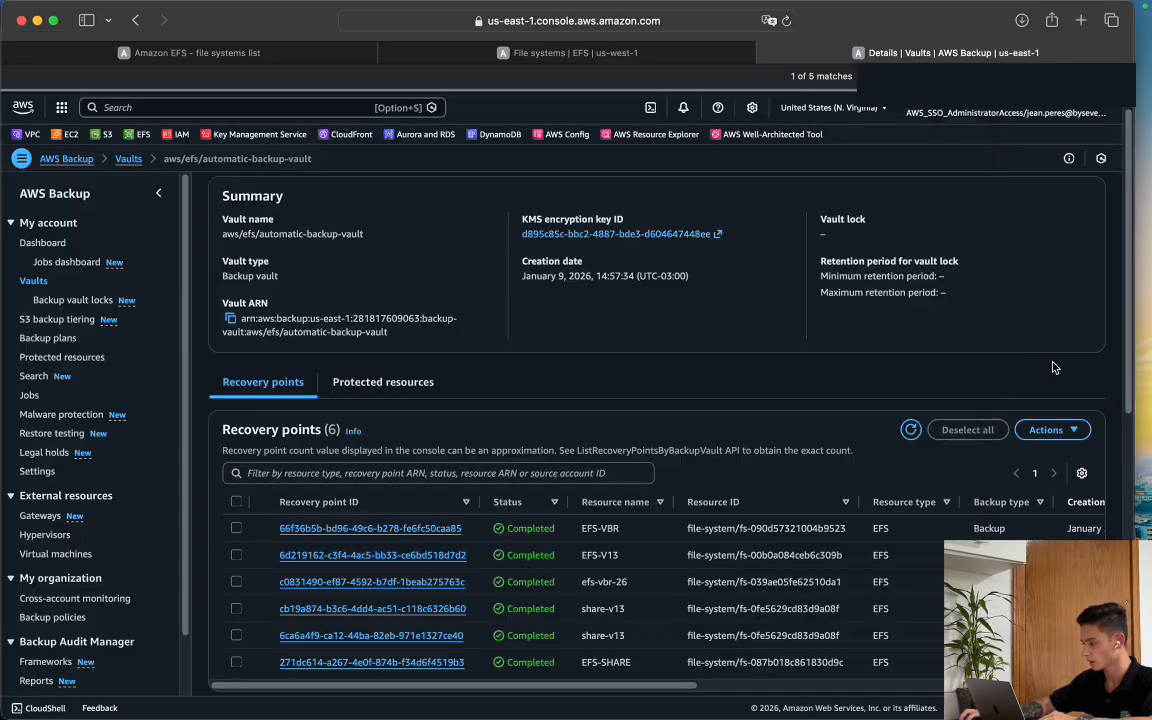
Refresh the vault's recovery points and check the creation time of the newest EFS-VBR entry
click(1050, 362)
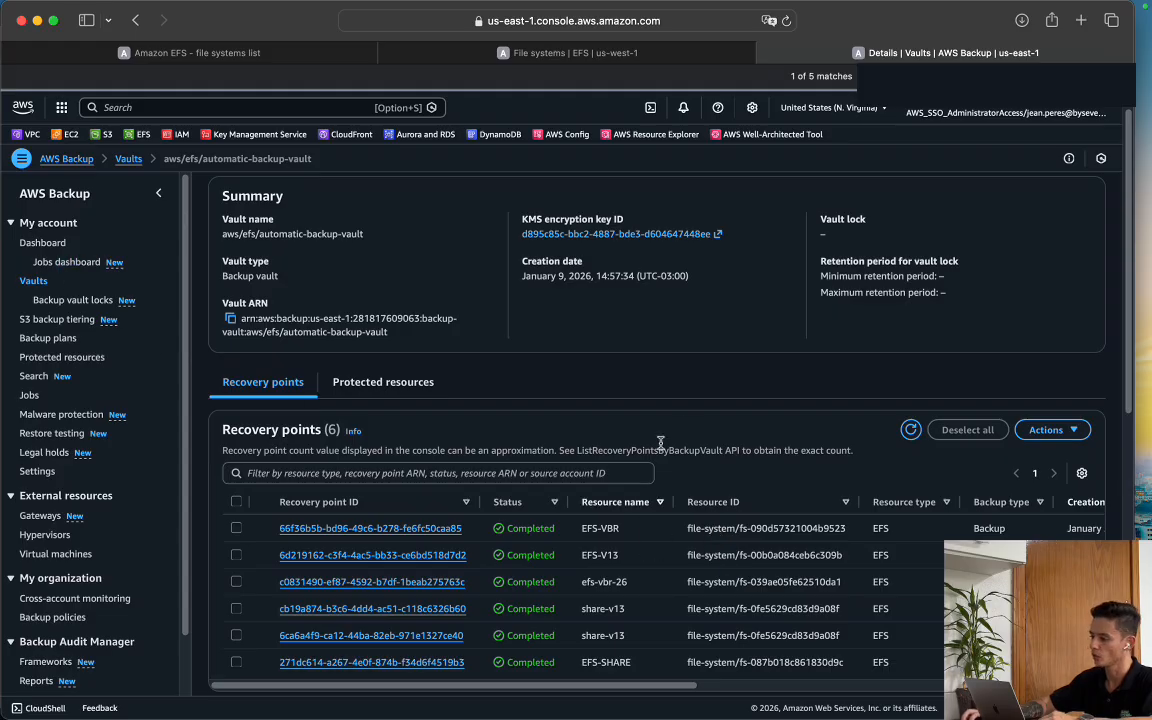
click(914, 436)
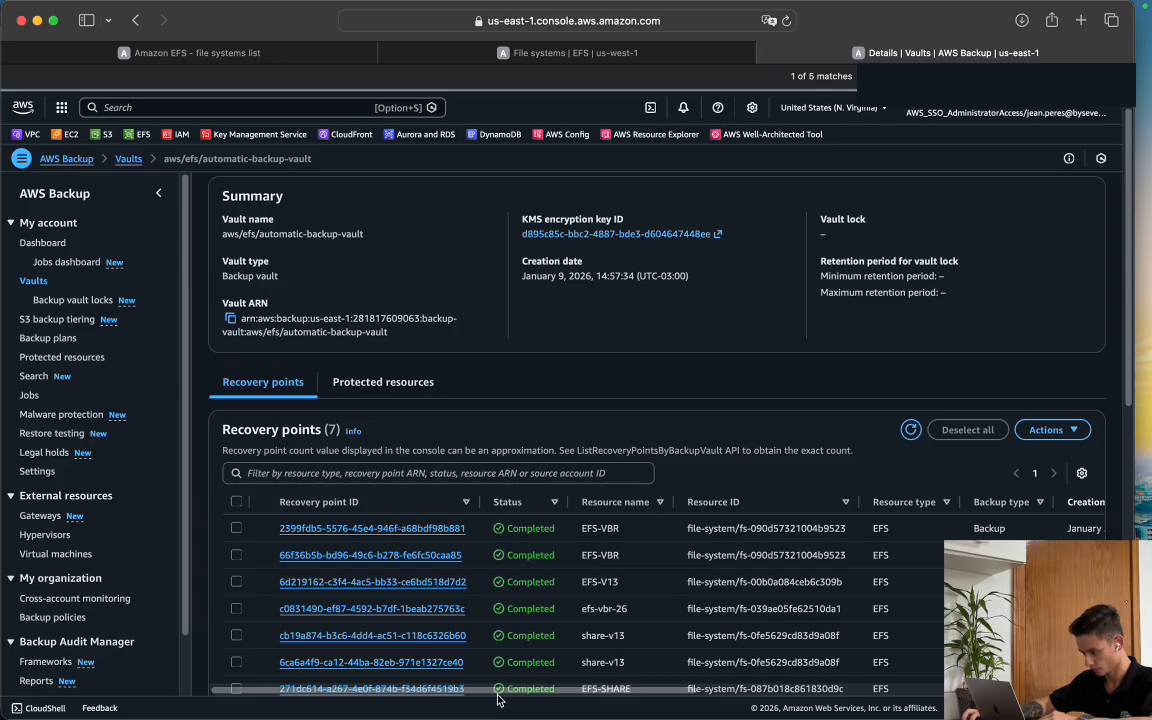
drag(497, 699, 670, 699)
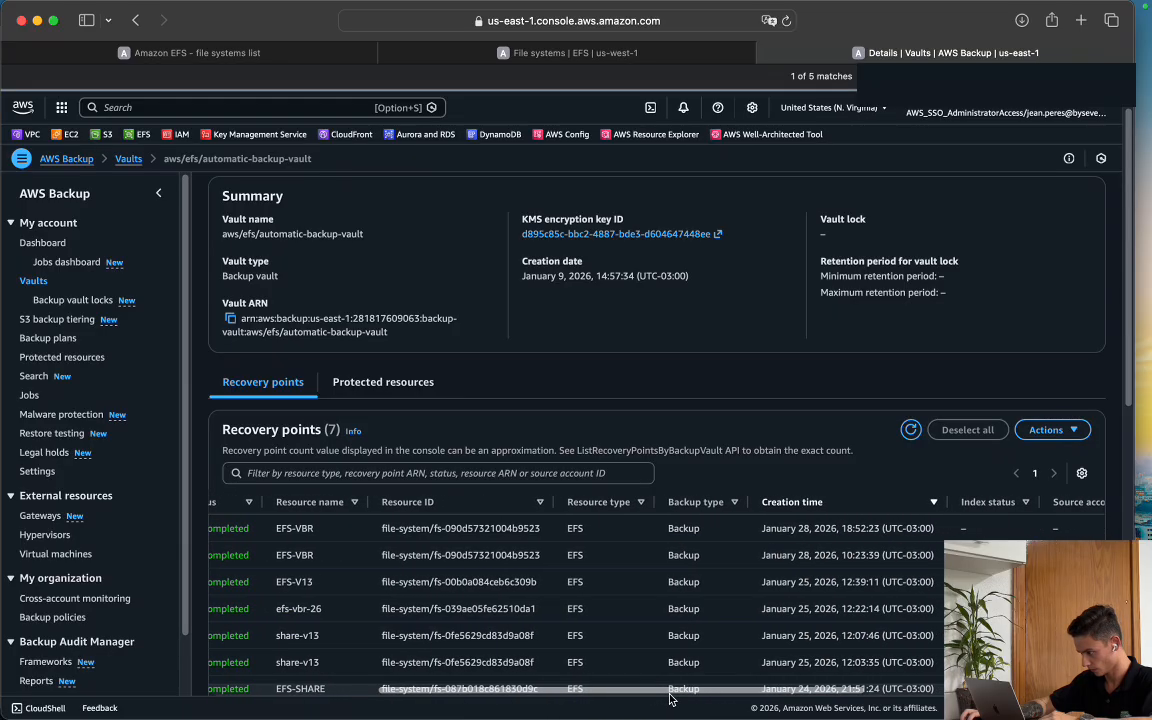
drag(757, 534, 904, 530)
click(787, 529)
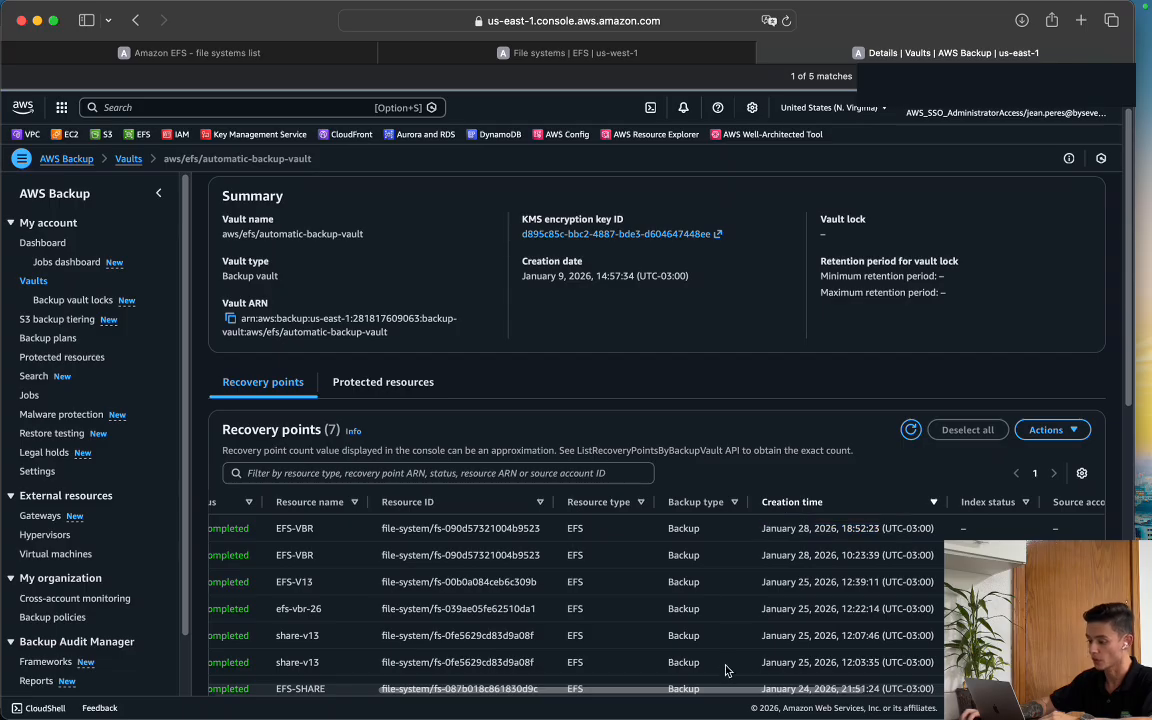
drag(733, 692, 575, 694)
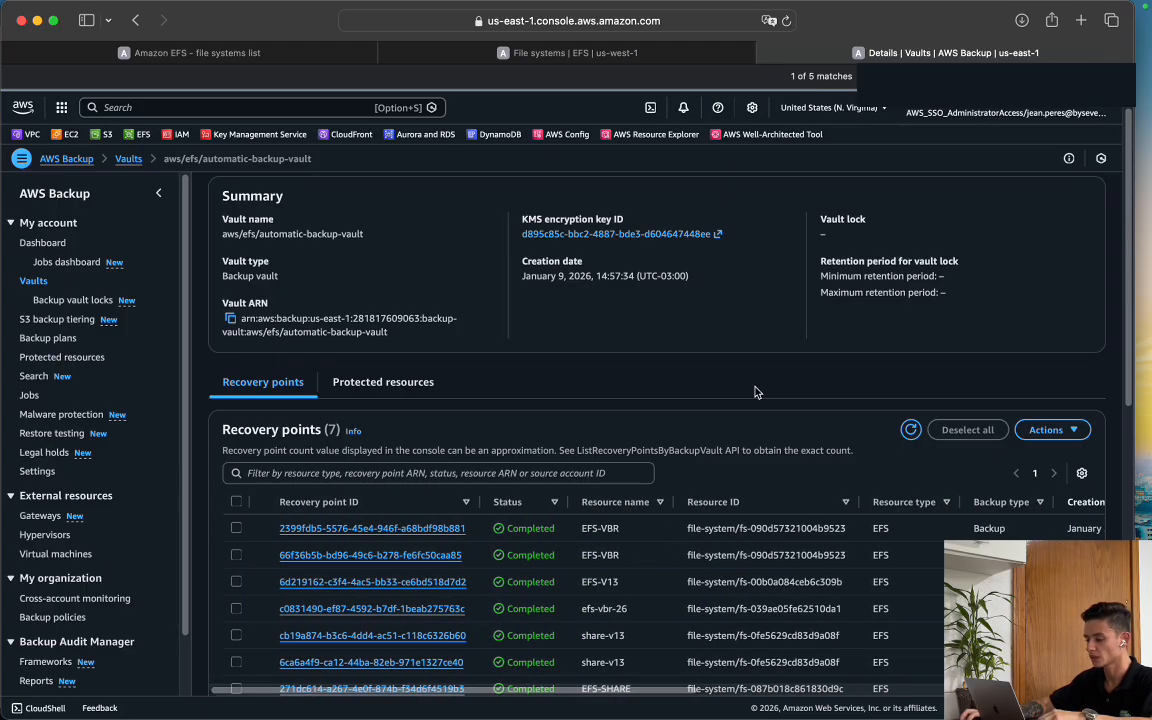
Switch to Veeam Backup for AWS, review the log of the latest EFS policy backup session and close it
click(660, 710)
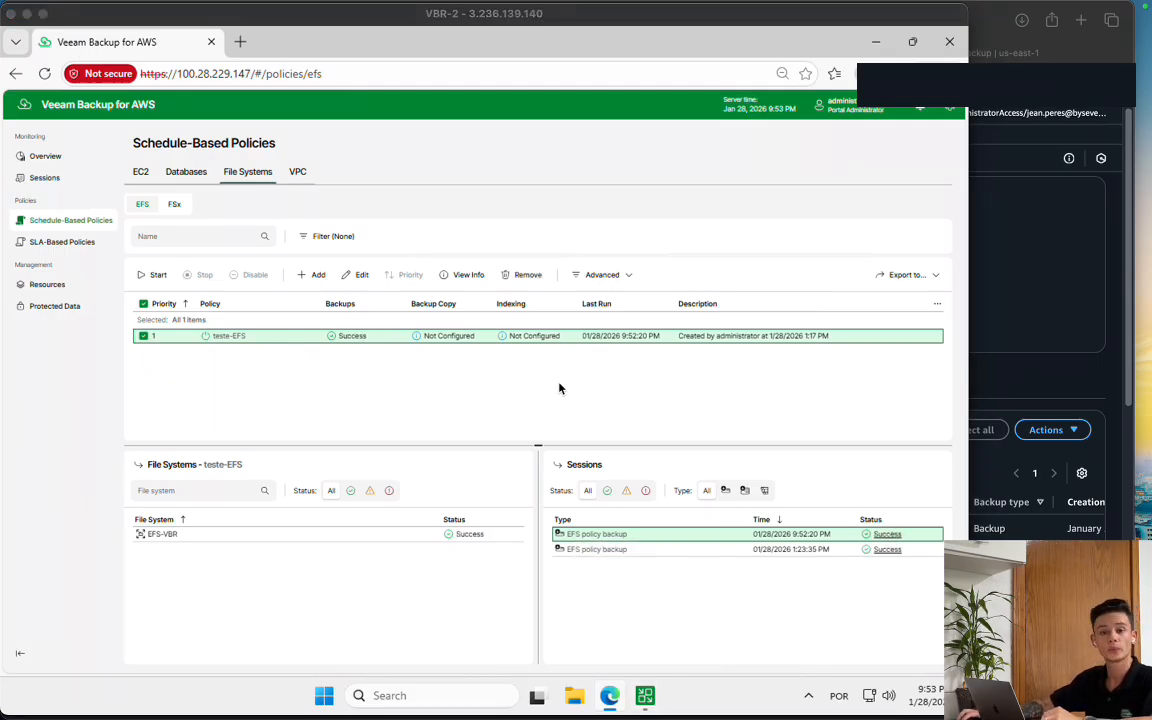
click(886, 535)
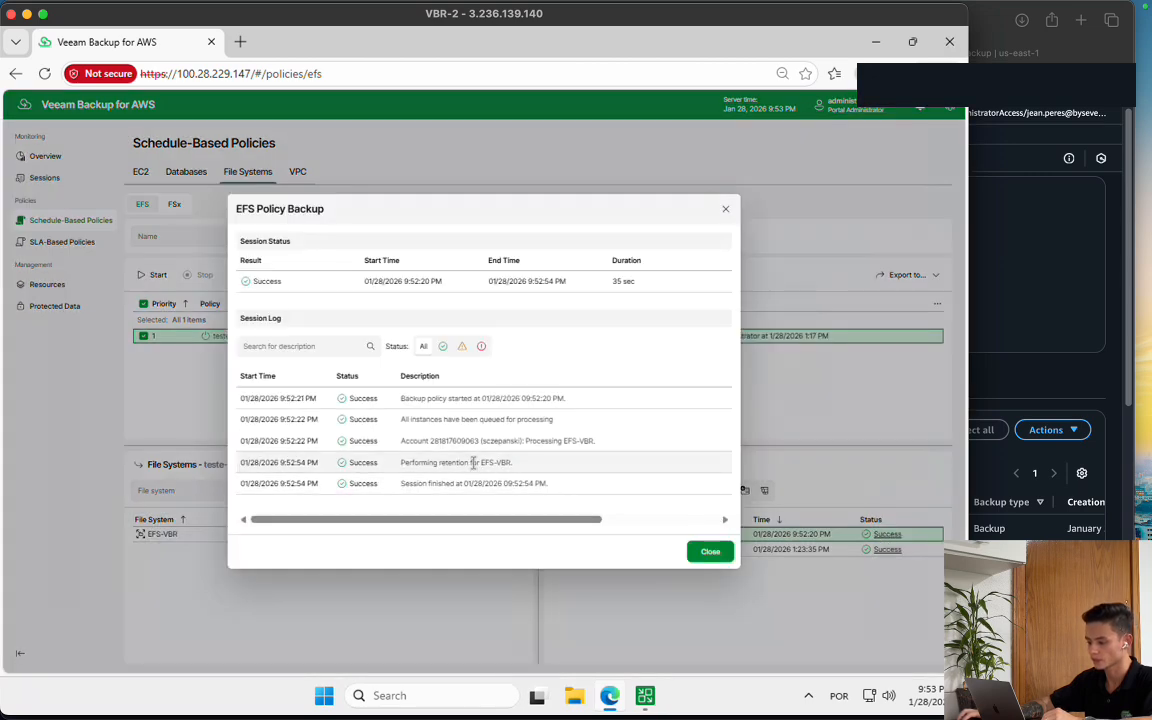
click(708, 556)
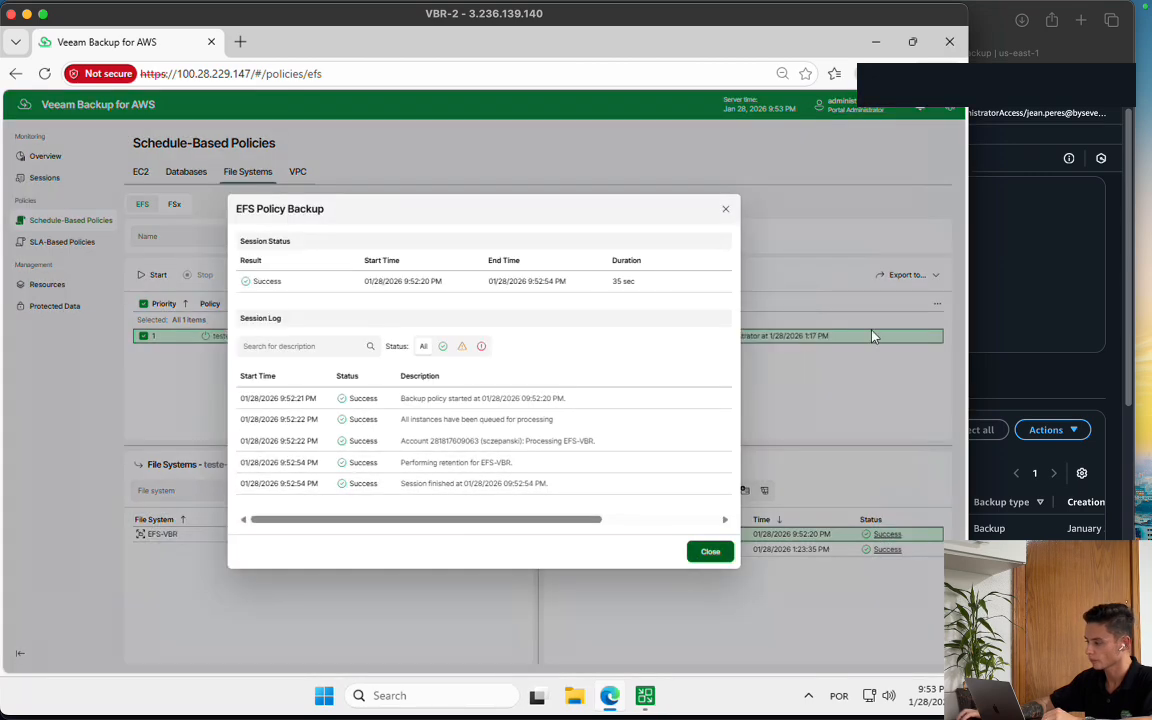
Return to the vault in the AWS console, select the newest EFS-VBR recovery point and inspect the actions available for it
click(1016, 350)
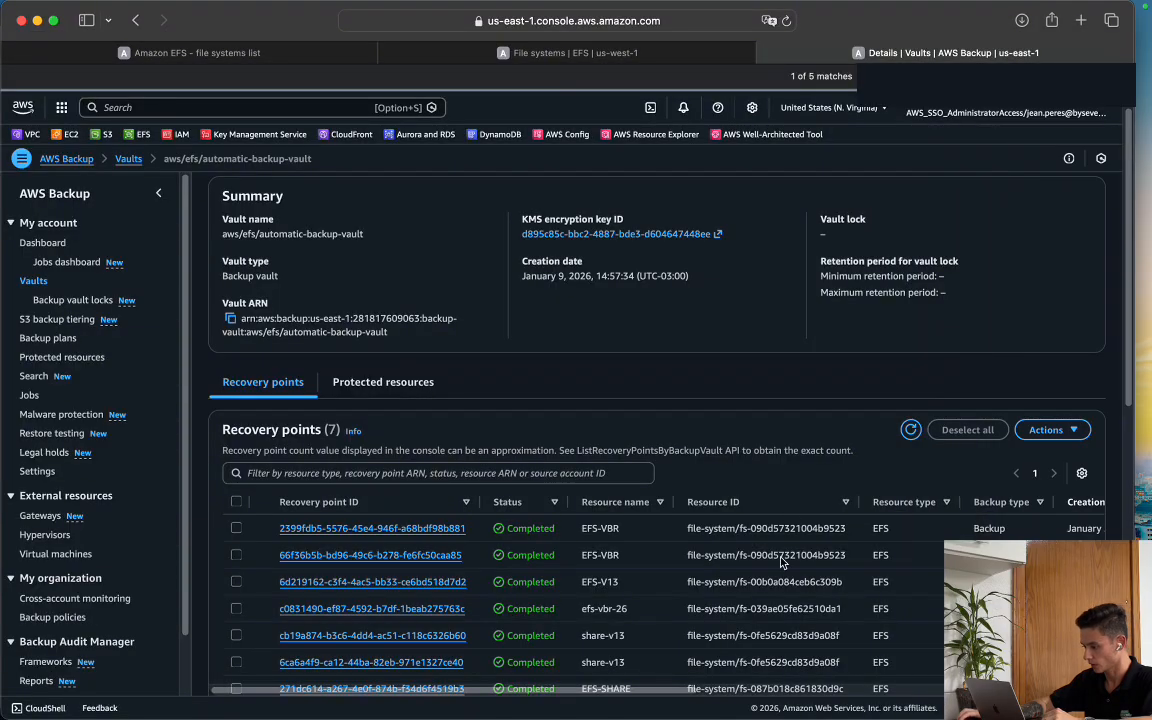
drag(615, 694, 757, 707)
scroll(700, 620, right, 5)
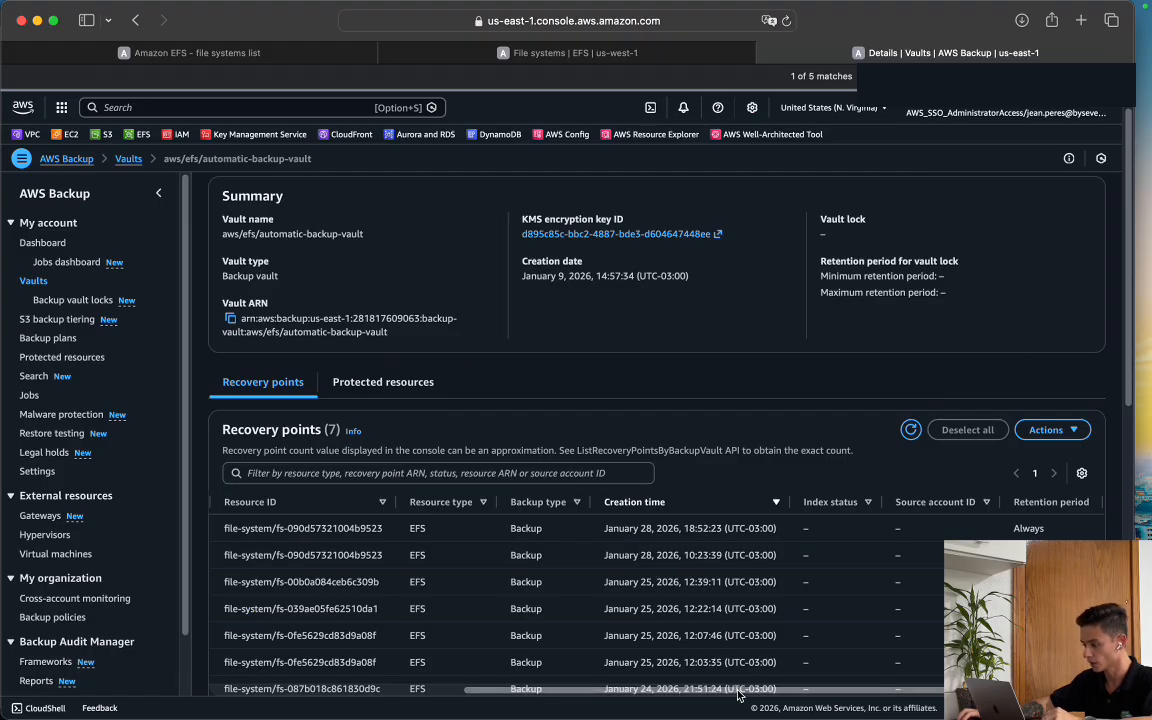
scroll(450, 610, left, 10)
click(235, 530)
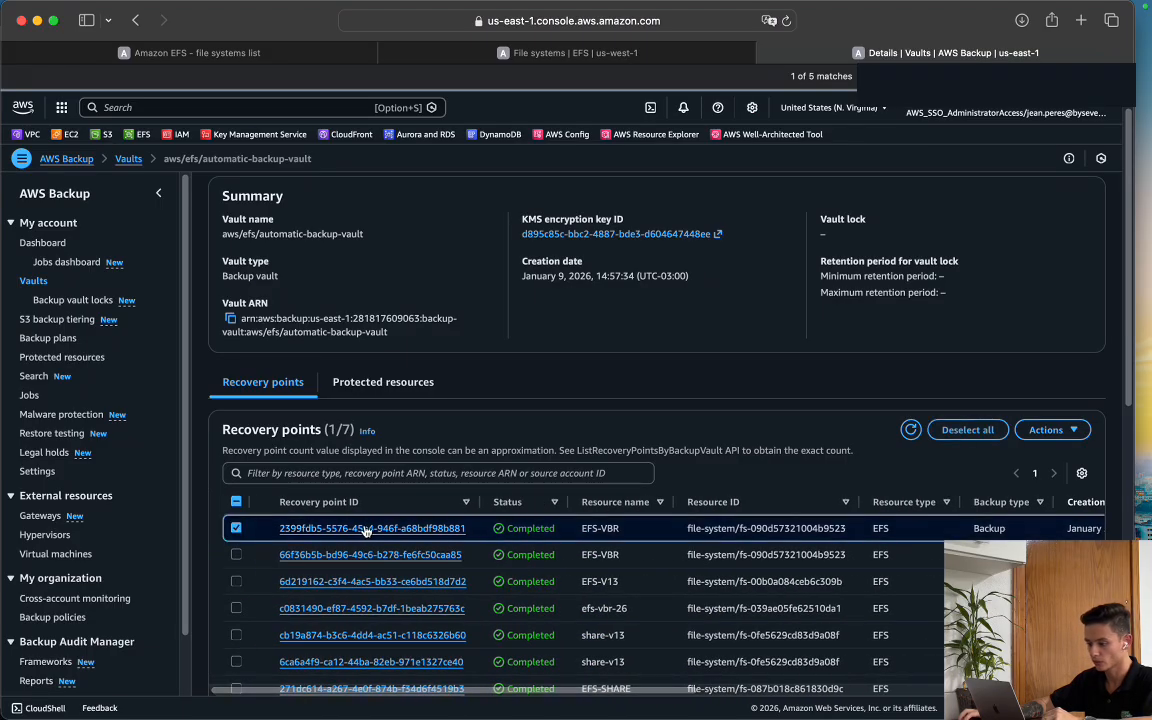
click(1055, 432)
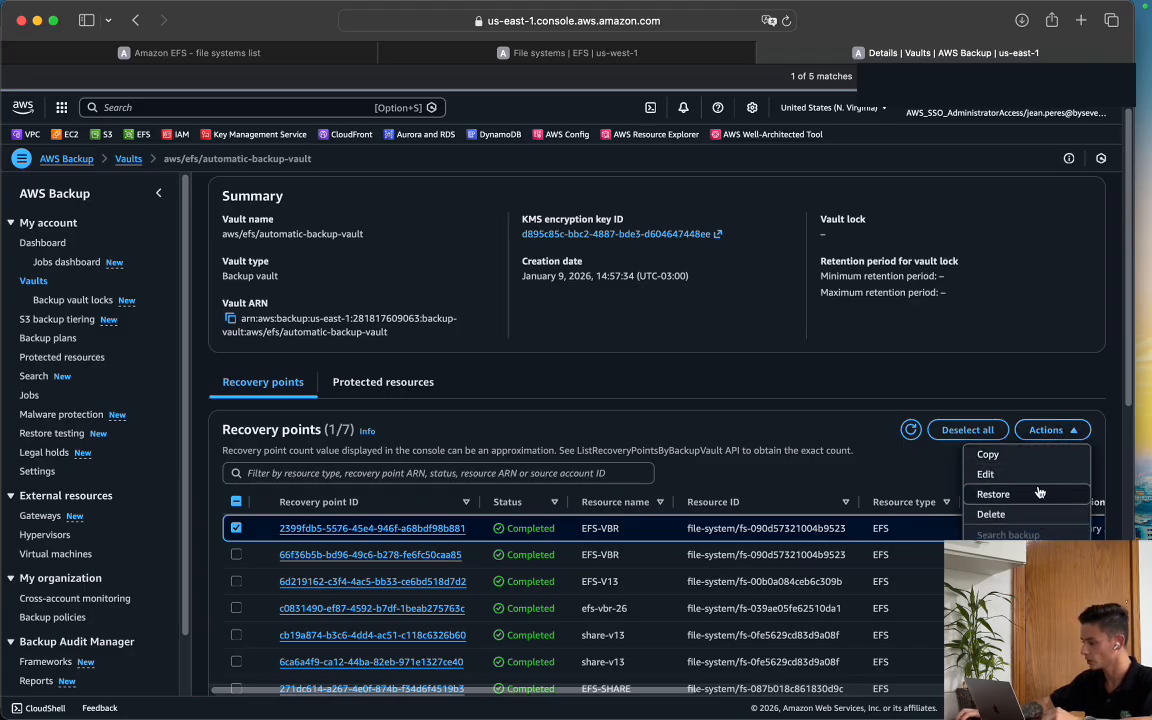
click(851, 474)
scroll(851, 474, down, 10)
scroll(851, 474, up, 10)
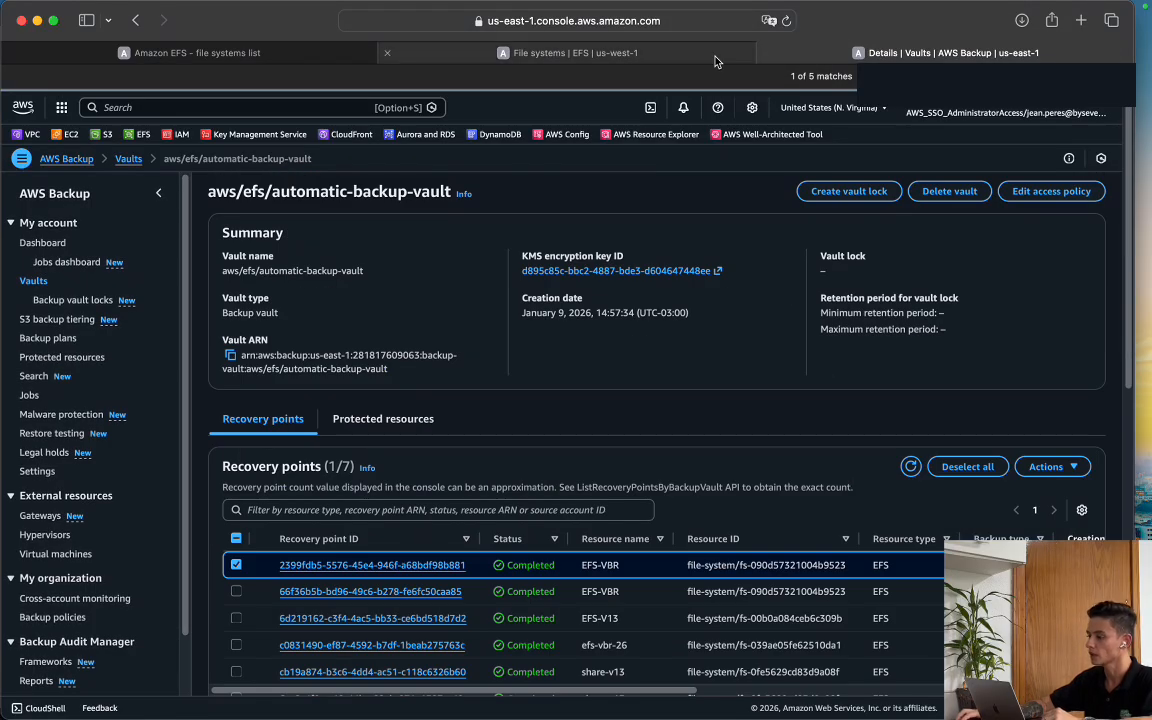
Check the EFS file systems list for United States (N. California), and return to Veeam Backup for AWS
key(ctrl+shift+Tab)
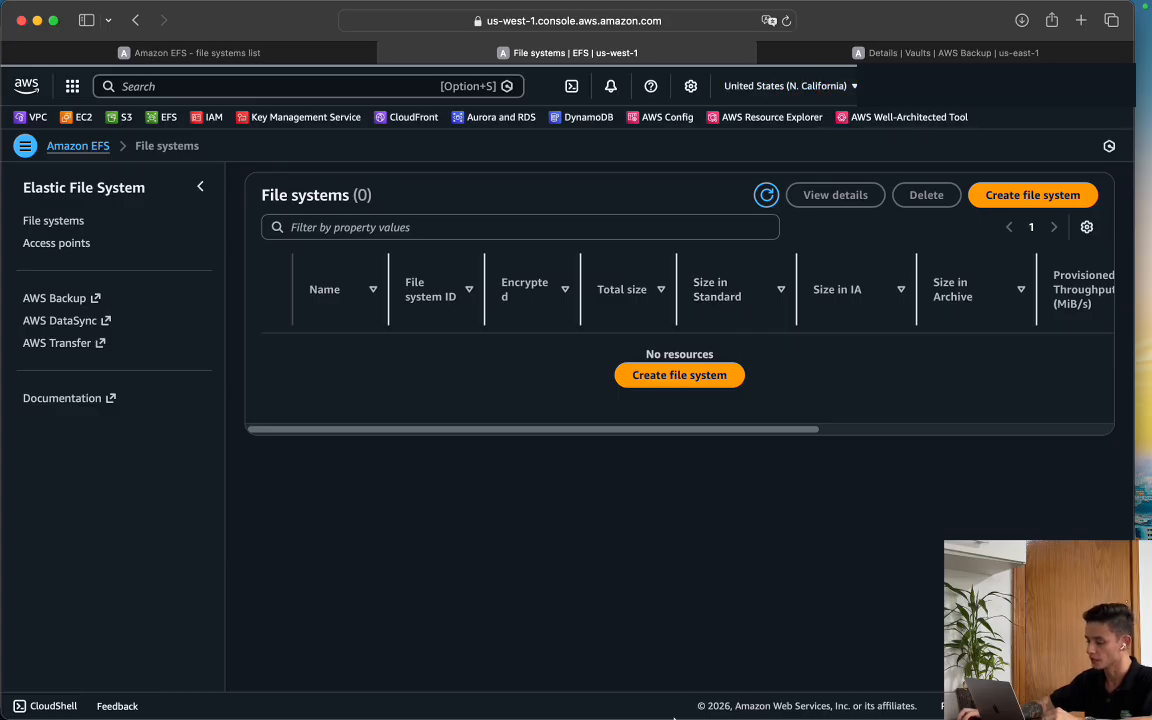
mouse_move(689, 700)
click(656, 690)
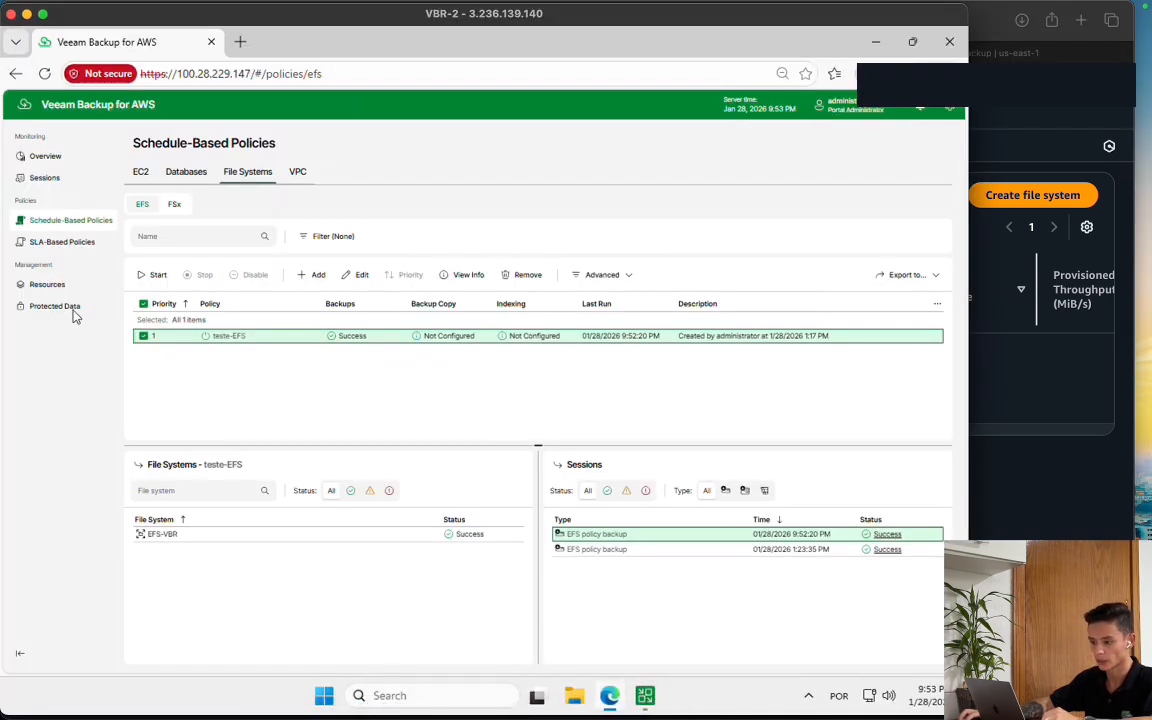
Open the protected EFS file systems, look over the entries with and without a policy, and select EFS-VBR
click(73, 312)
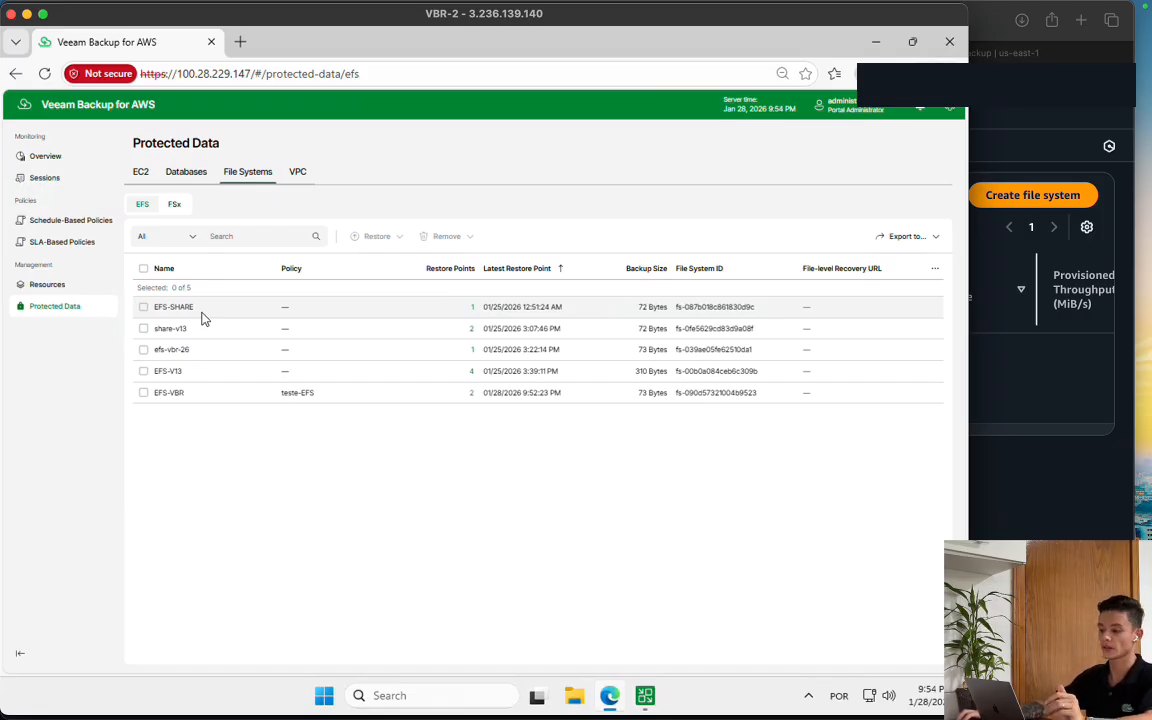
drag(171, 310, 265, 316)
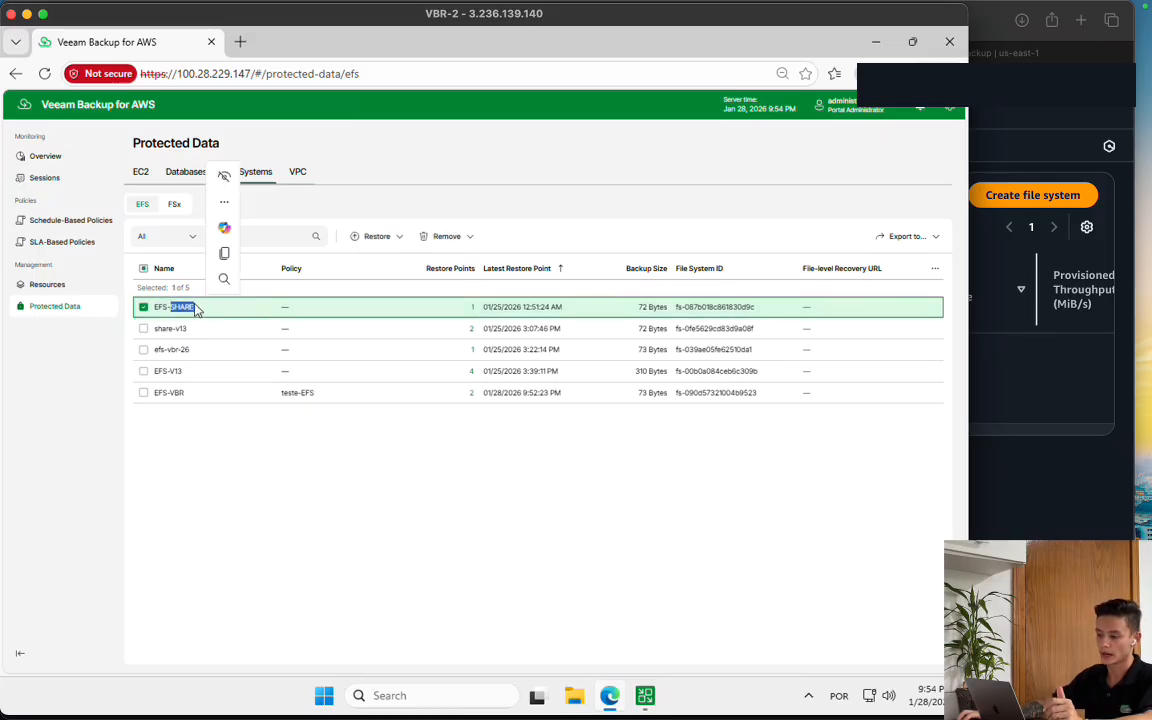
click(152, 310)
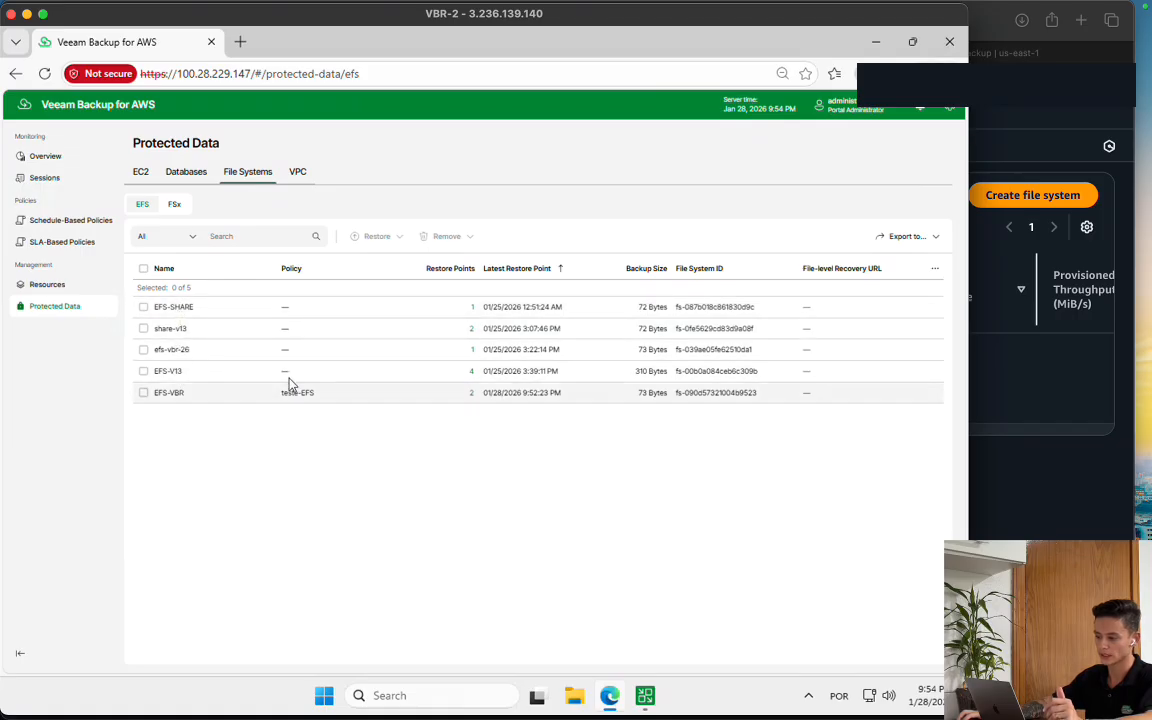
click(144, 373)
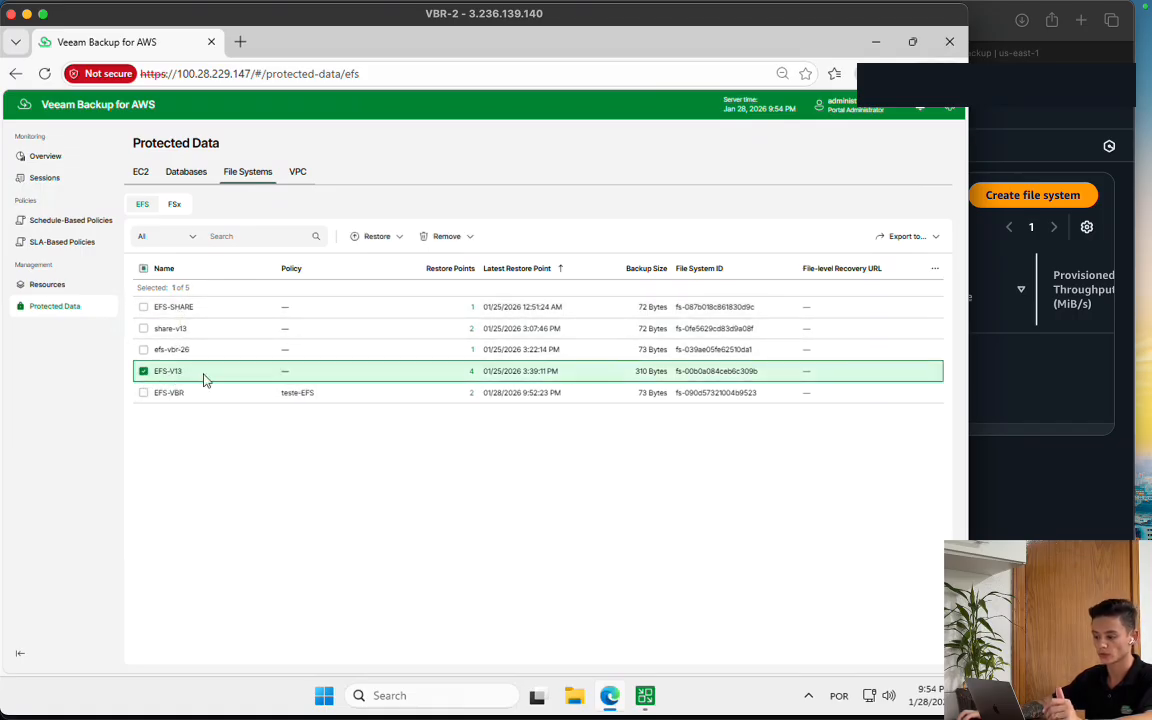
click(143, 372)
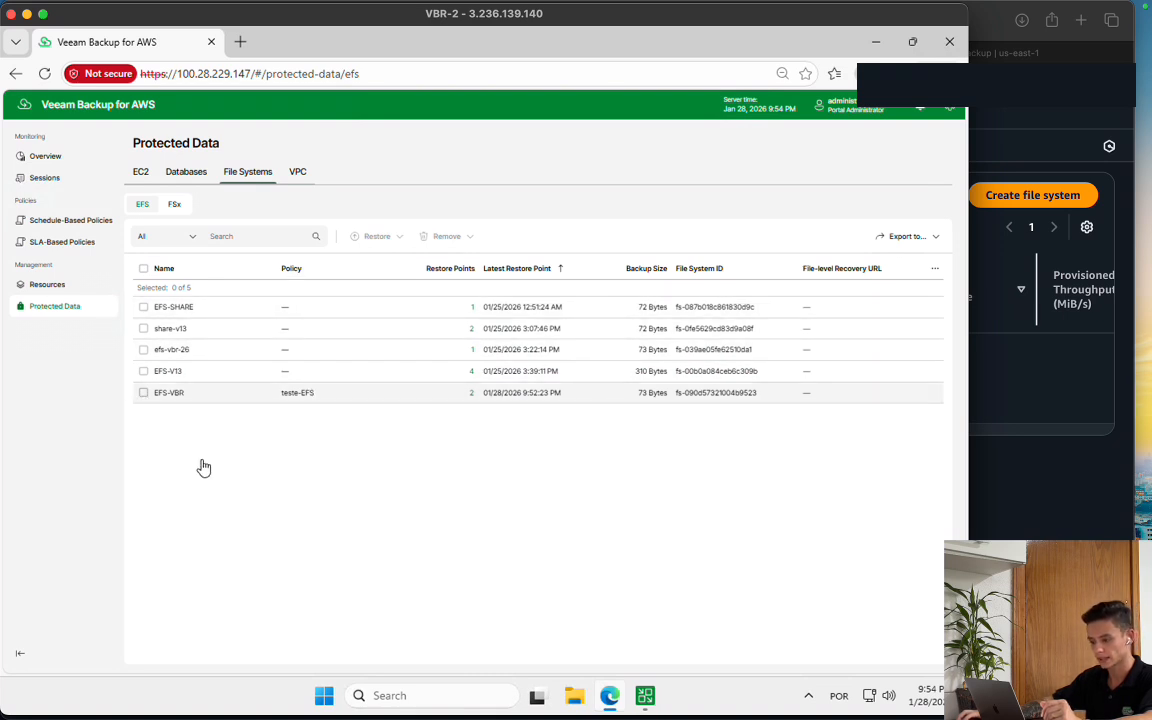
click(188, 394)
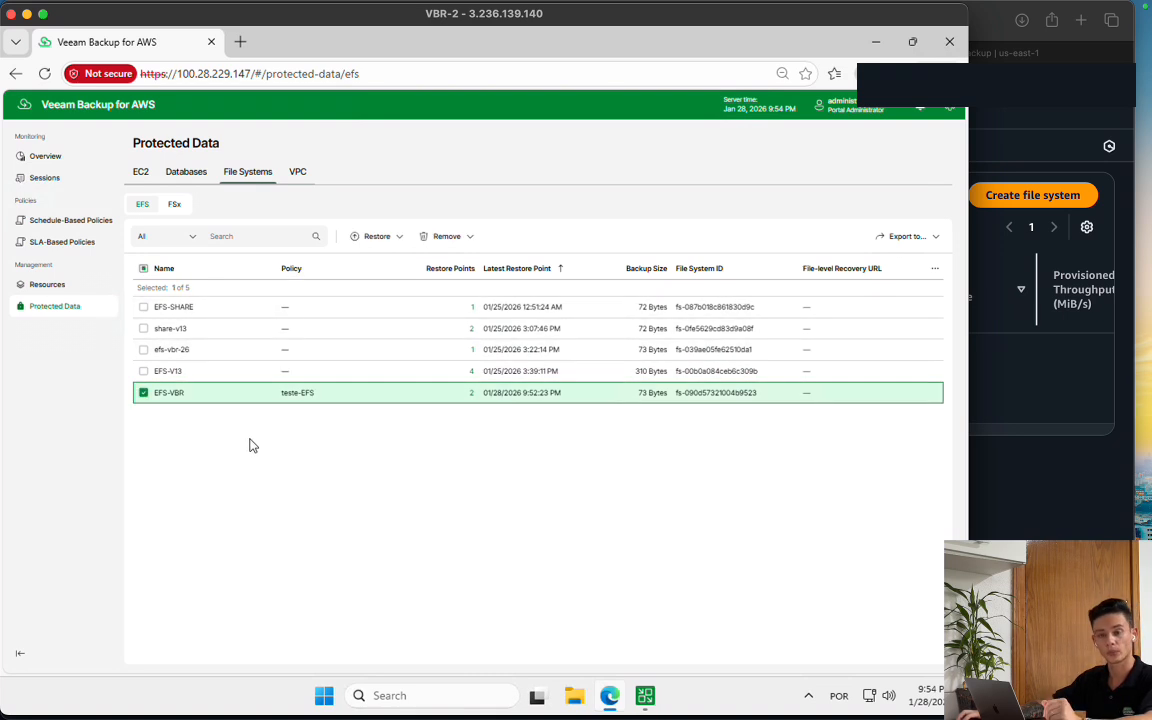
Start an entire EFS restore of EFS-VBR, keeping the preselected restore point and the AdminService (Default Backup Restore) IAM role
click(392, 240)
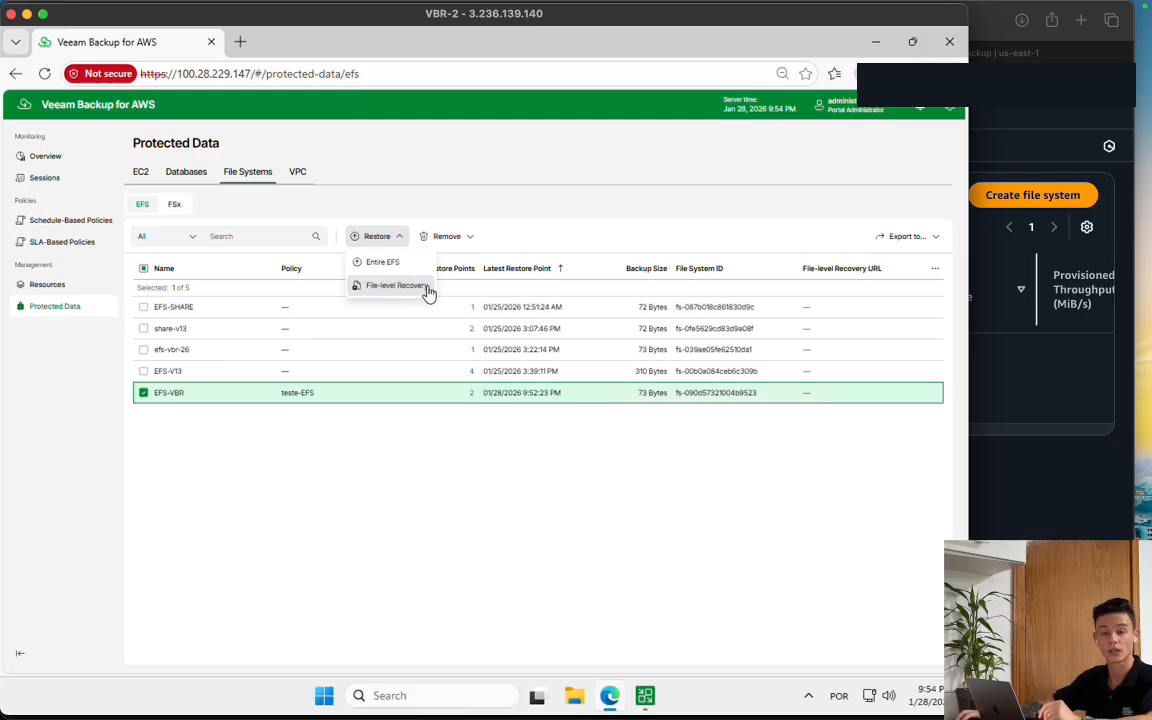
click(399, 272)
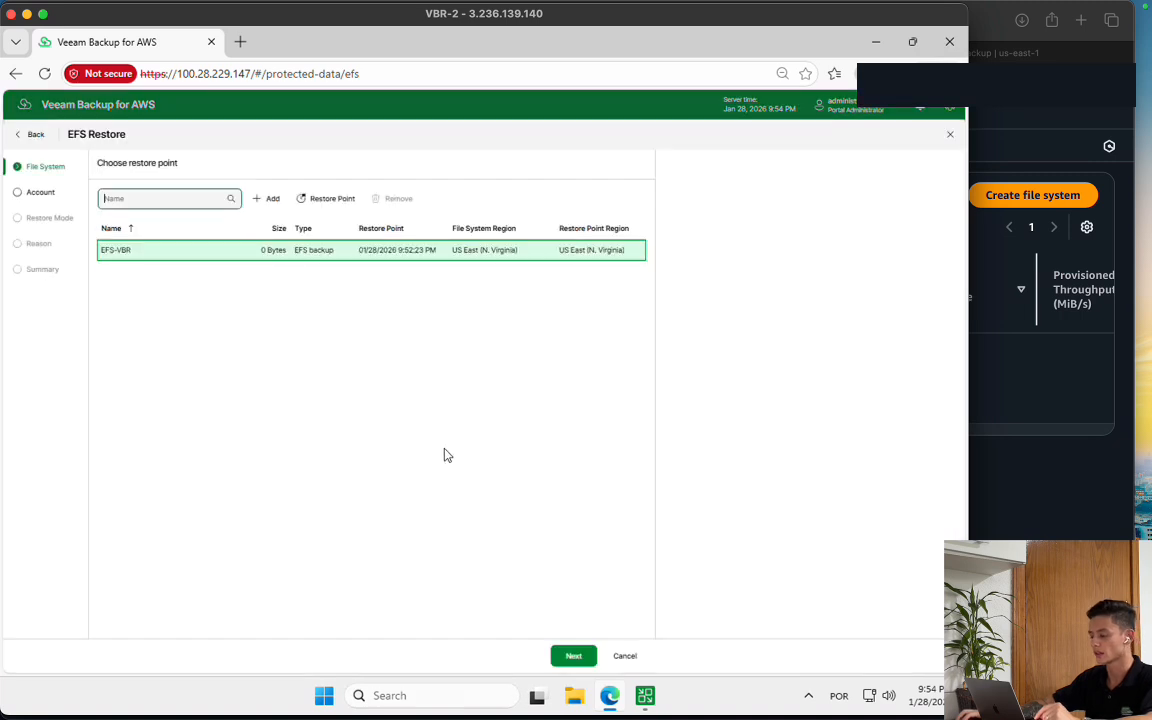
click(572, 656)
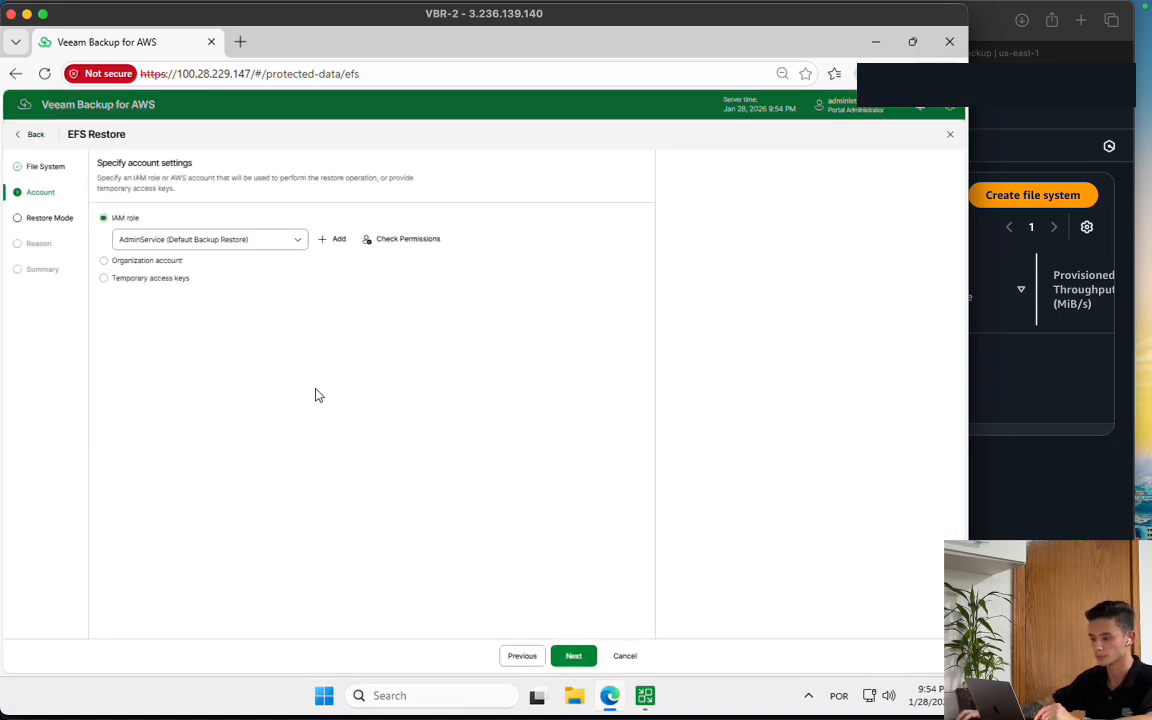
click(573, 656)
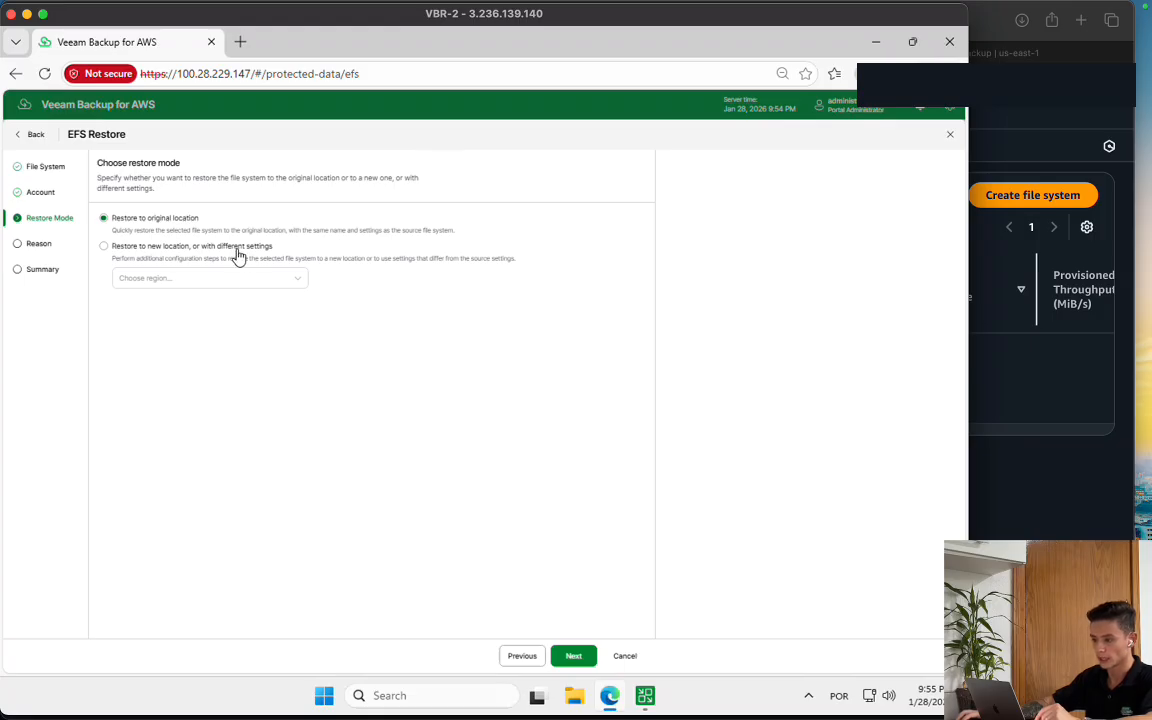
Set the restore to a new location in US West (N. California) and keep the original encryption scheme
click(238, 250)
click(297, 280)
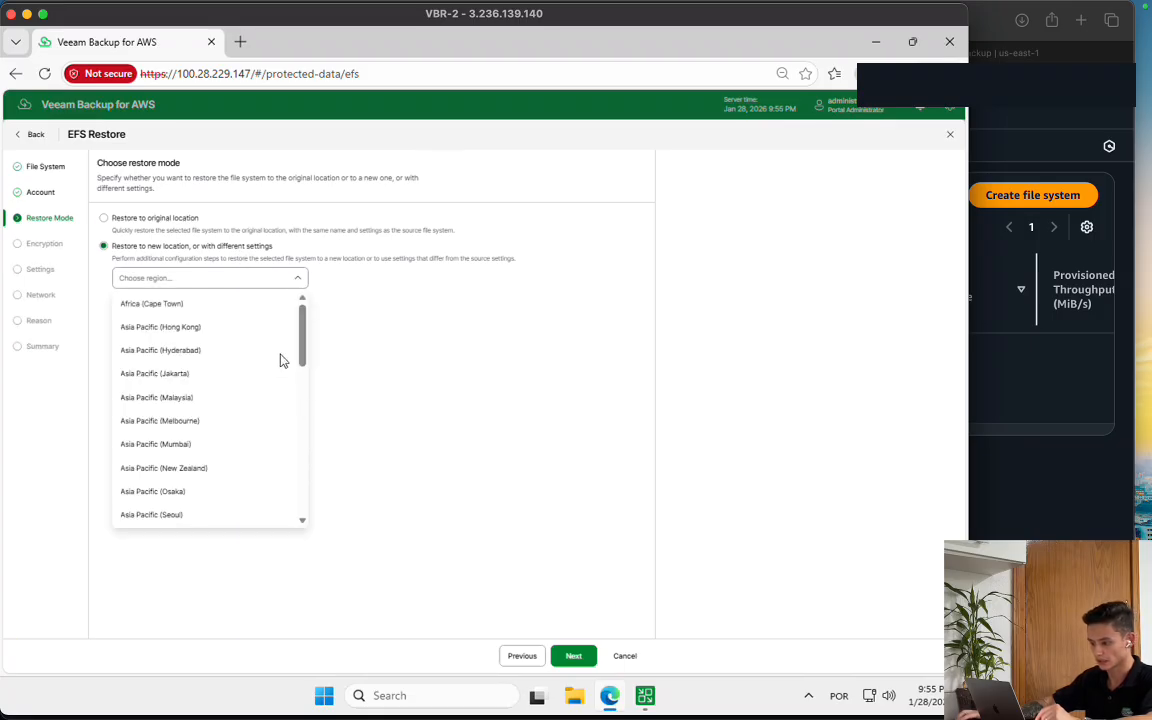
scroll(303, 445, down, 10)
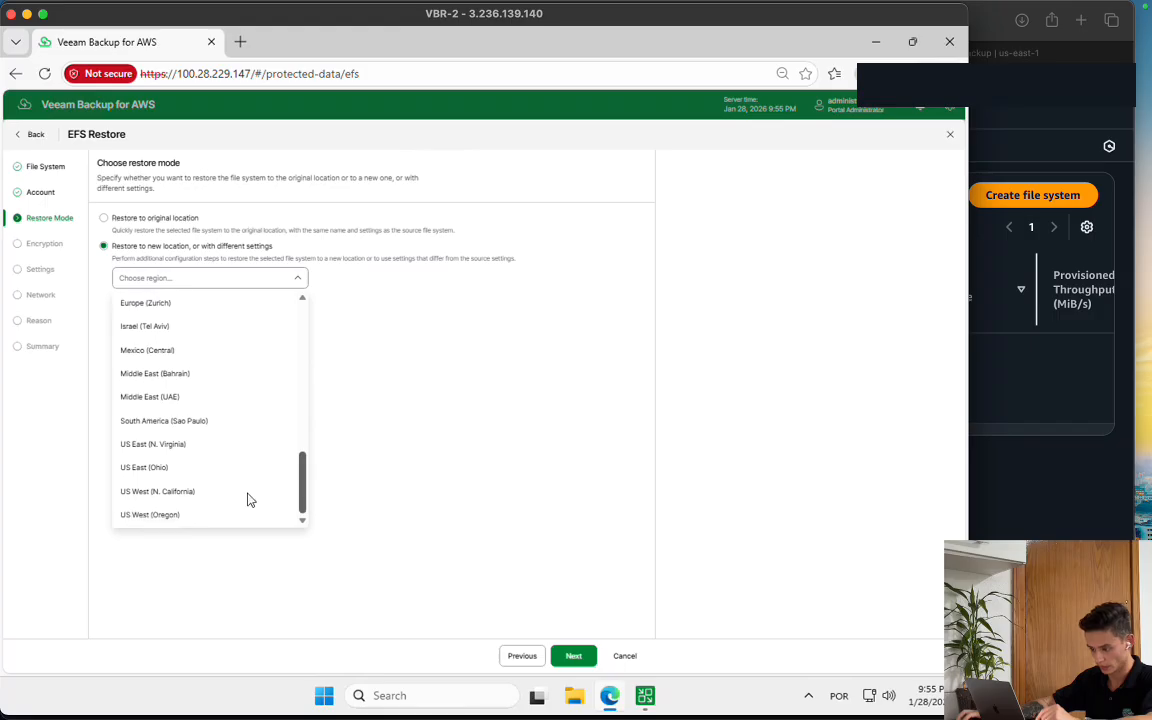
click(221, 491)
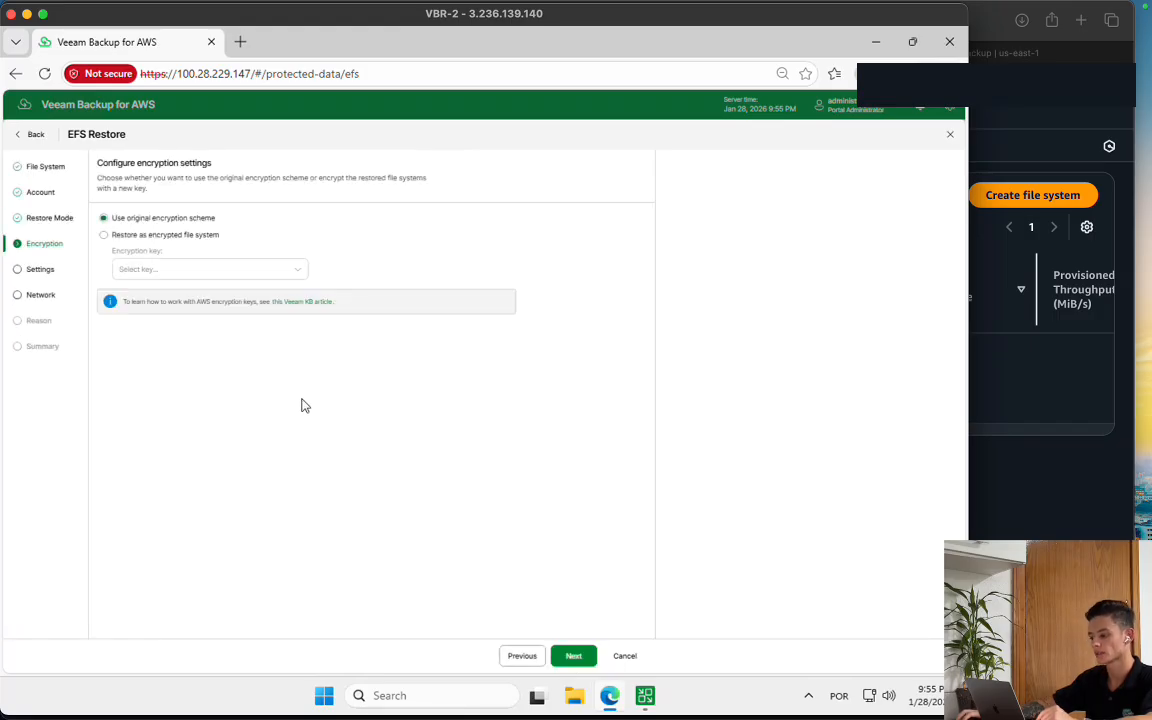
click(573, 657)
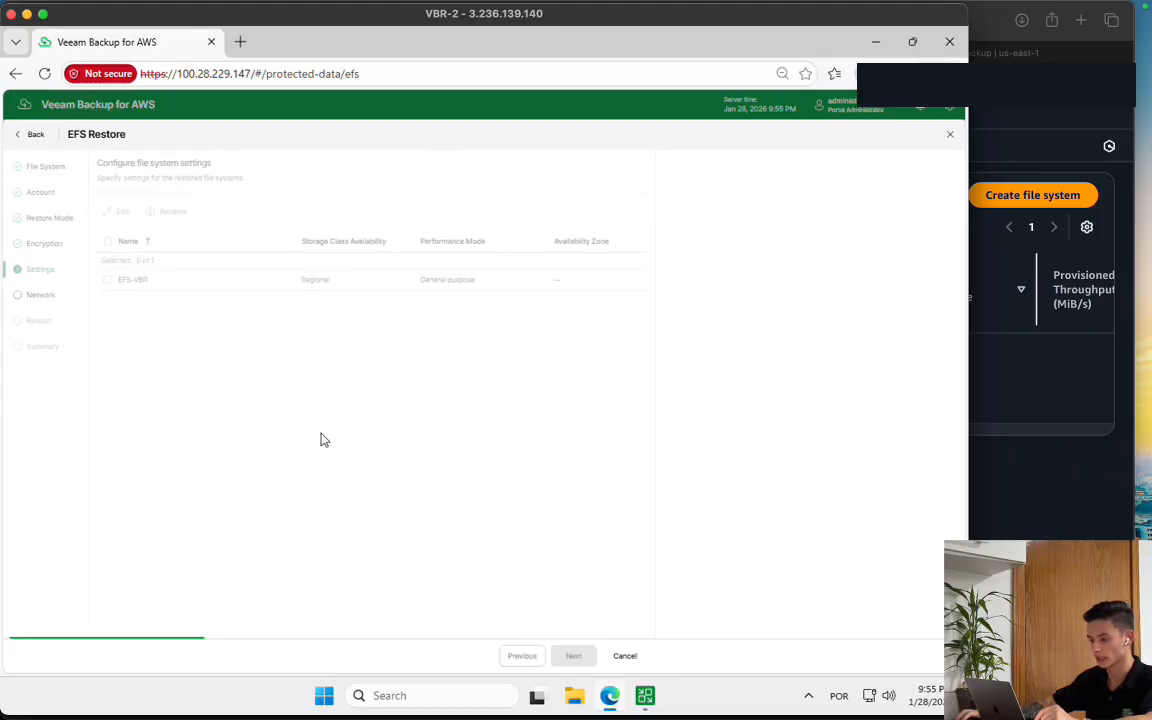
Look over the storage class availability and performance mode options for EFS-VBR, and leave its general settings without applying changes
click(108, 283)
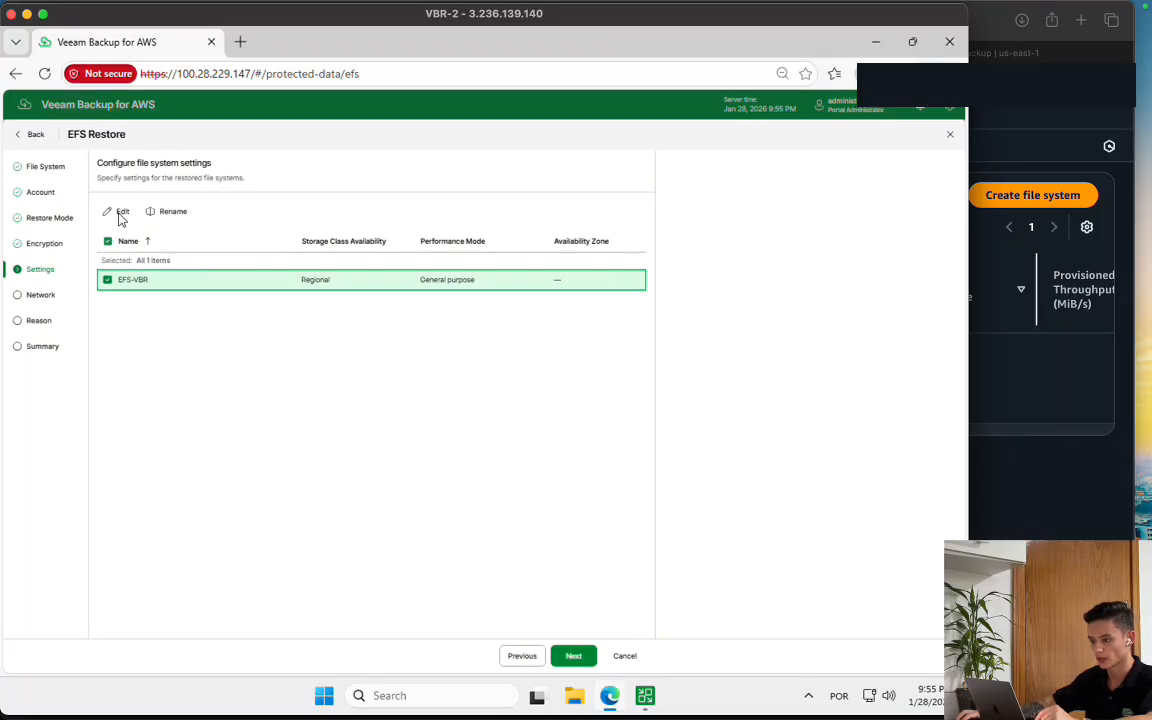
click(117, 212)
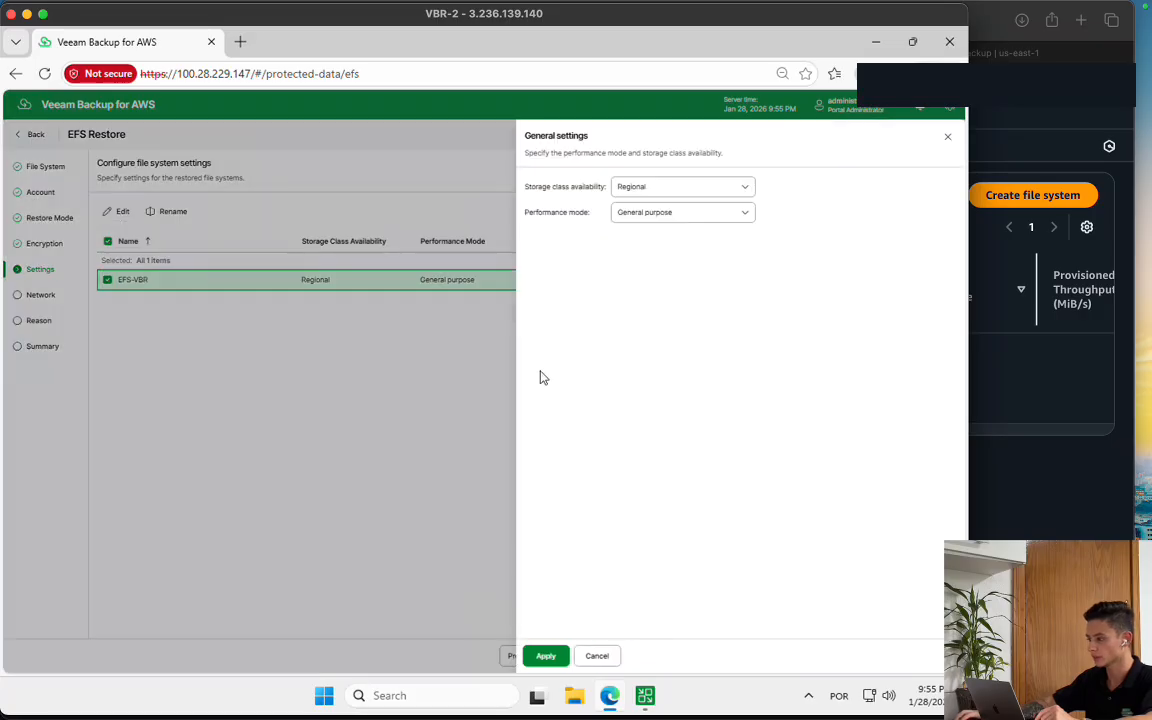
click(745, 220)
click(748, 218)
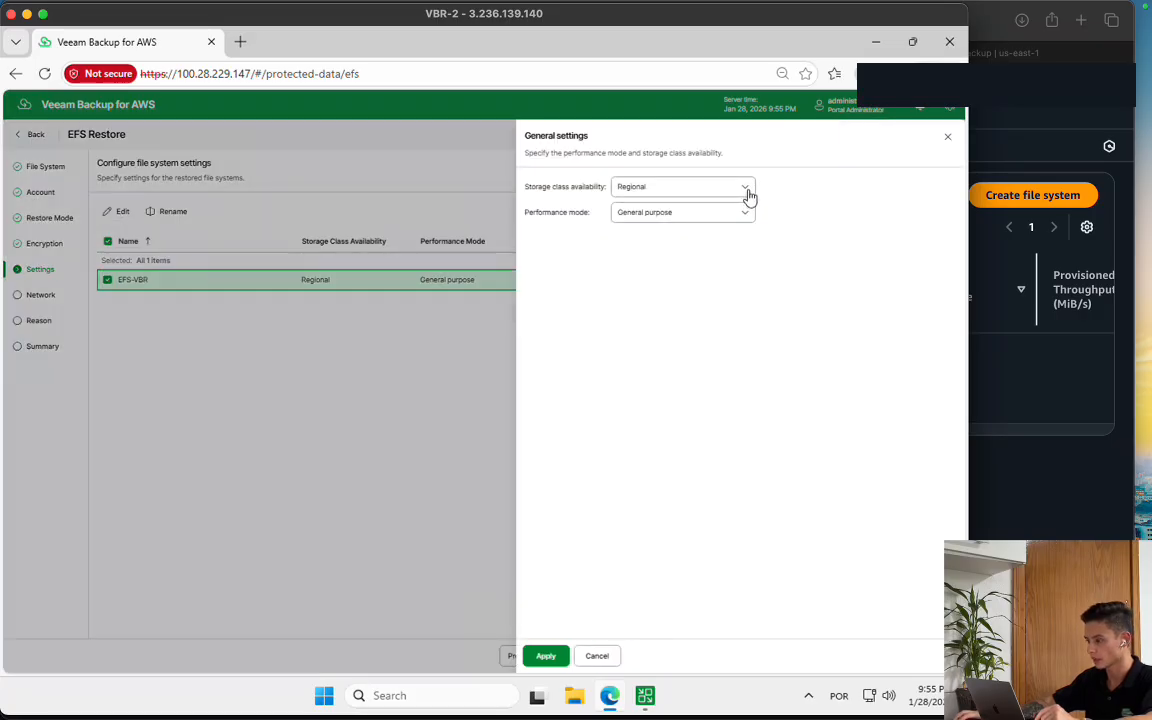
click(746, 187)
click(761, 287)
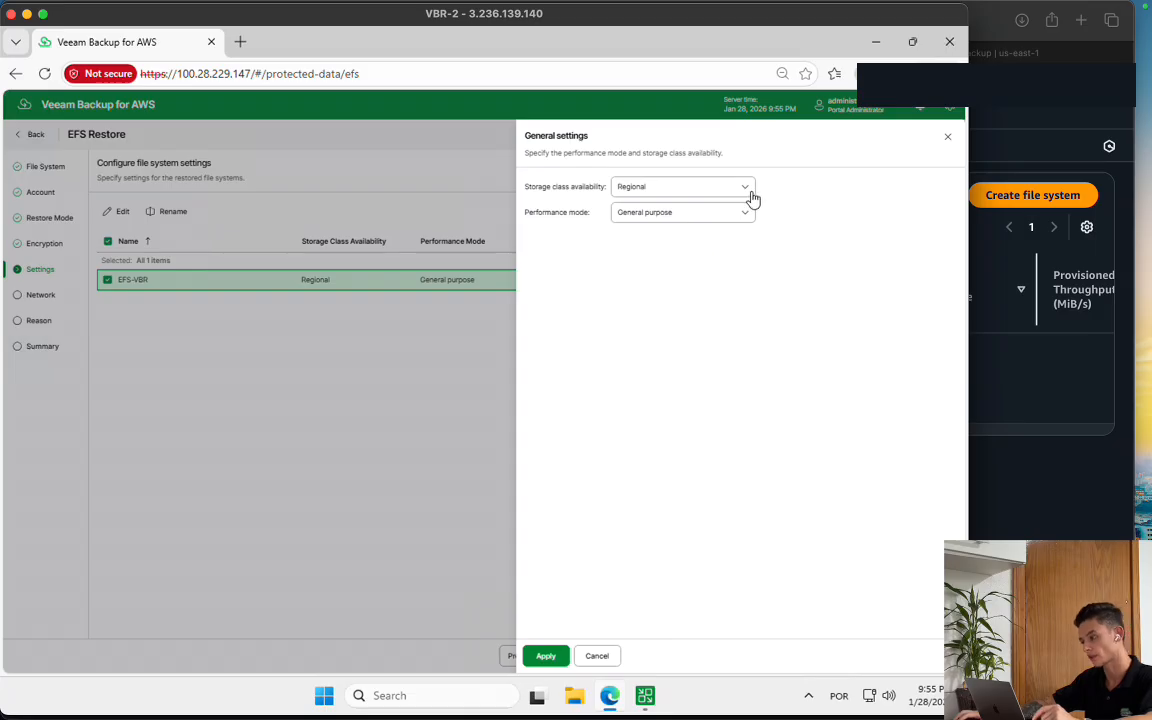
click(752, 190)
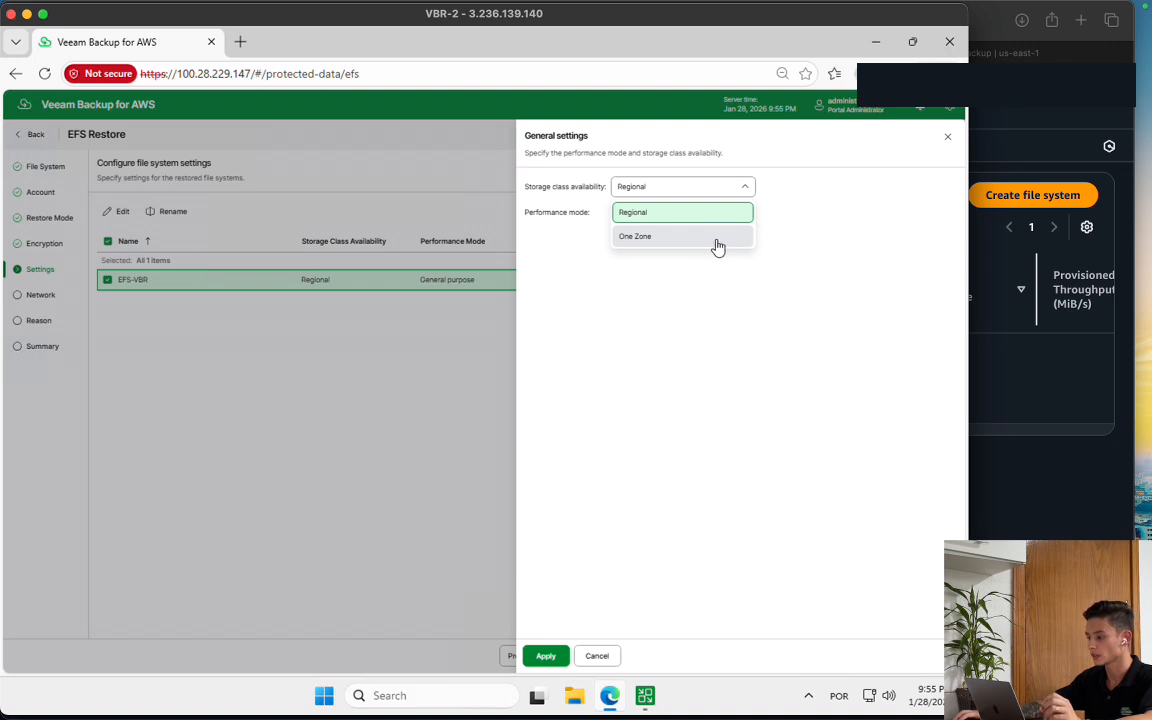
click(731, 348)
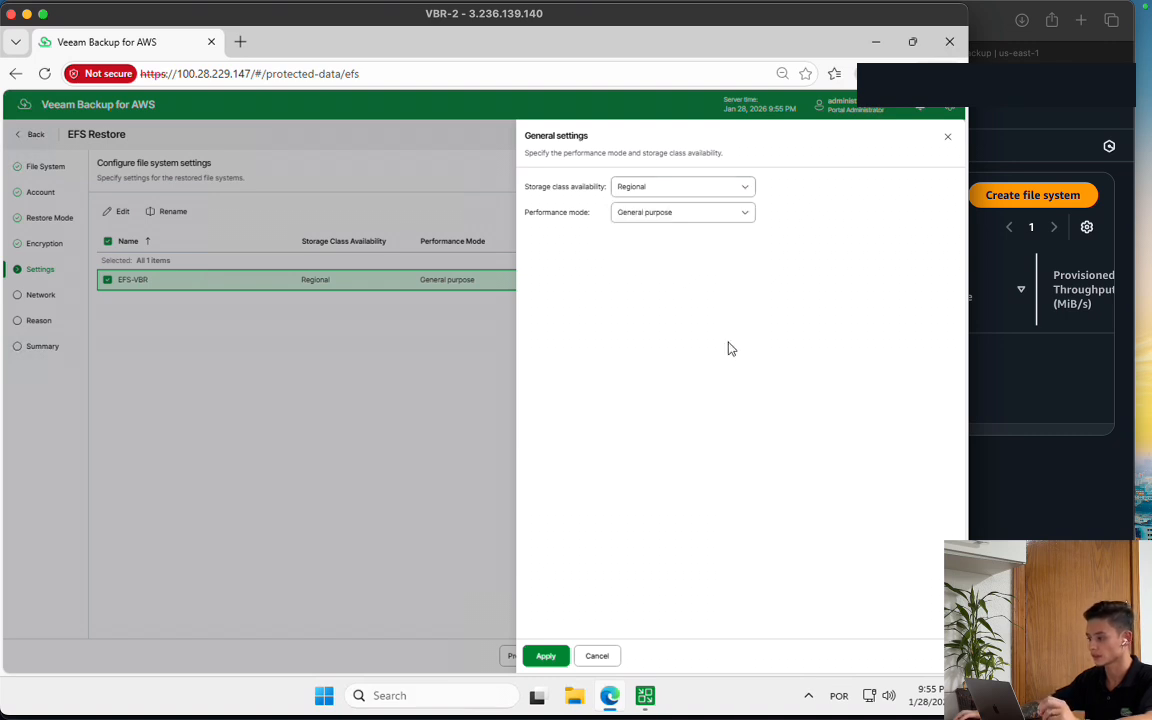
click(605, 656)
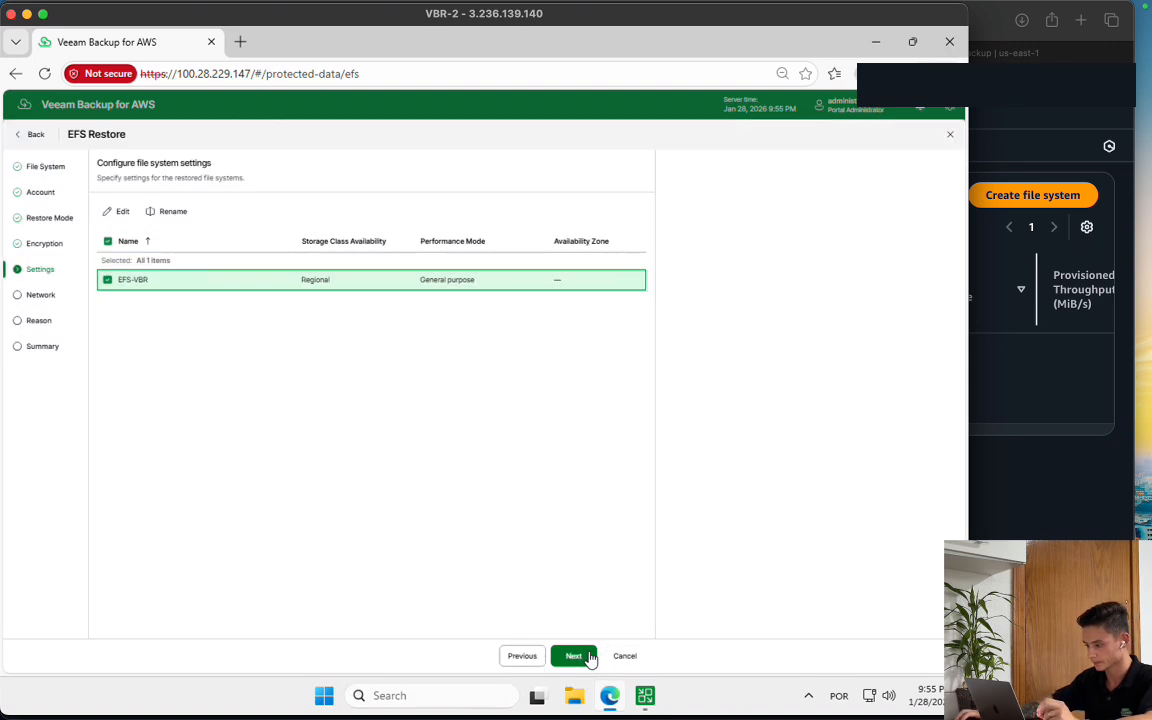
Continue to the restore's network settings and assign the VPC - DATA PROTECTION network to EFS-VBR
click(587, 656)
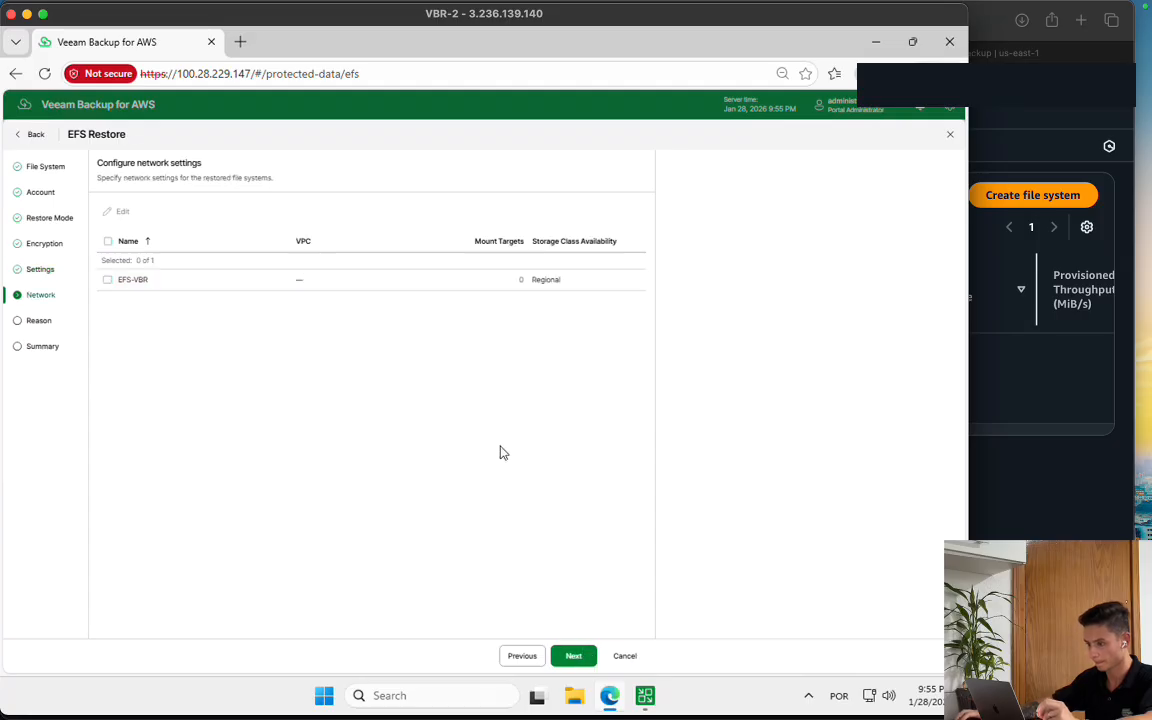
click(107, 283)
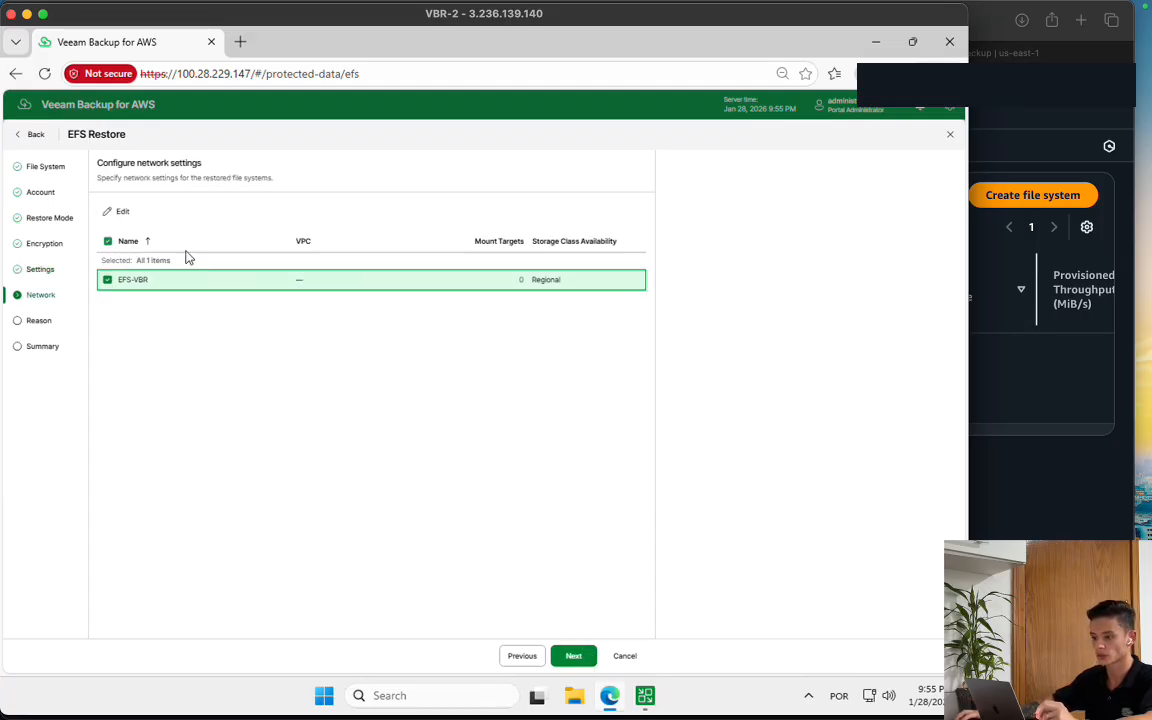
click(116, 212)
click(680, 190)
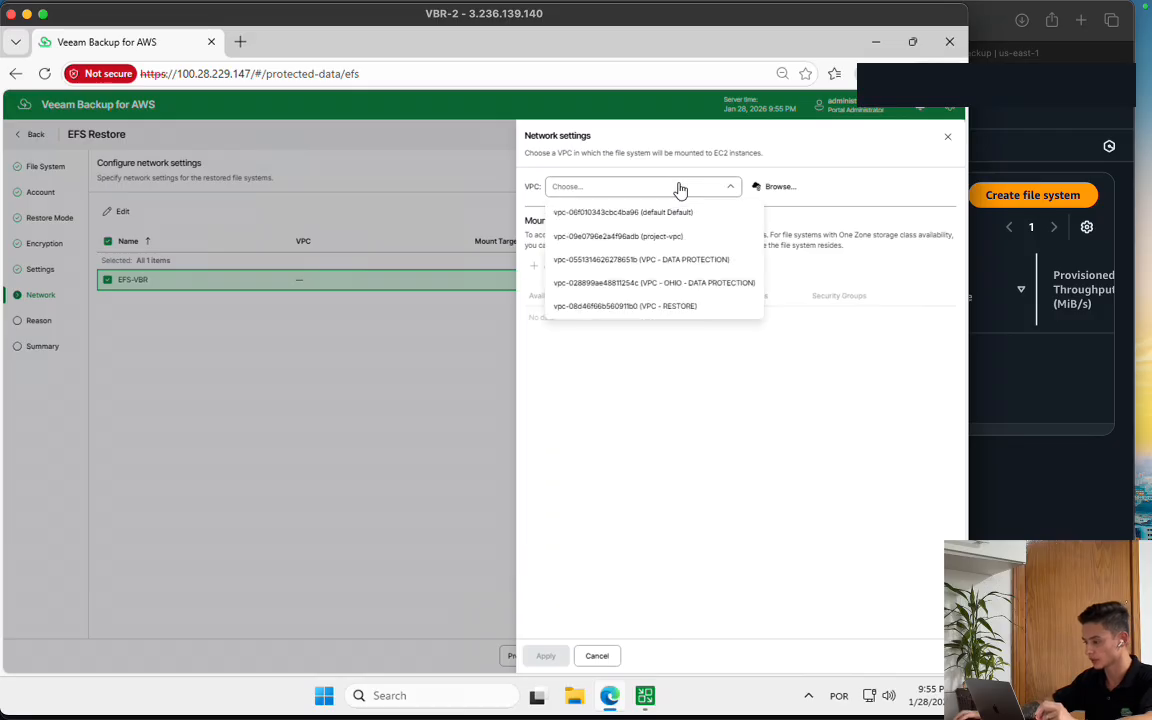
click(725, 262)
Start a mount target in availability zone us-west-1a with the 12.0.1.0/24 subnet, keeping automatic IP addressing
click(559, 279)
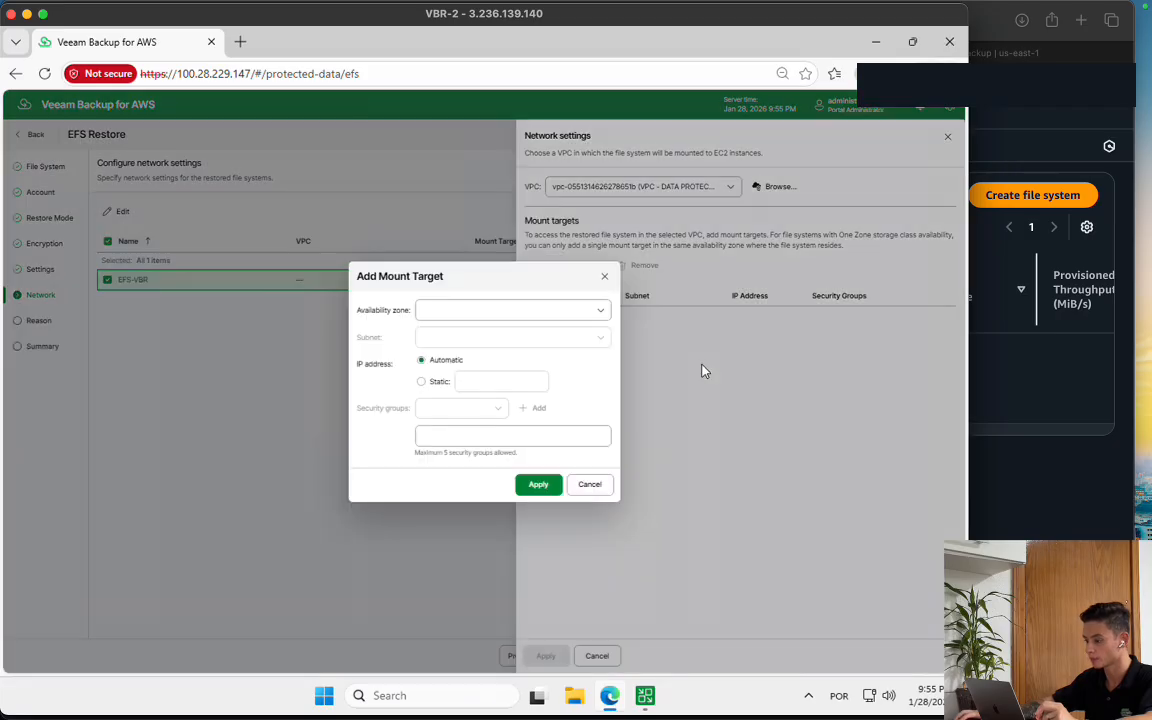
click(530, 311)
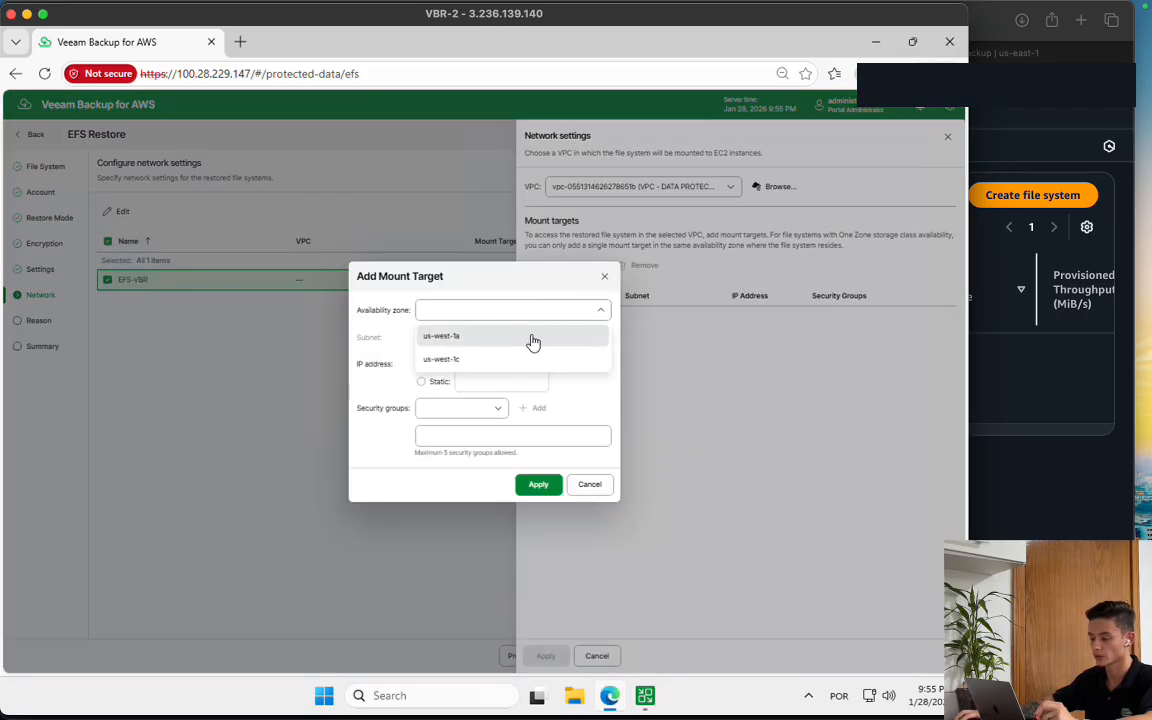
click(528, 340)
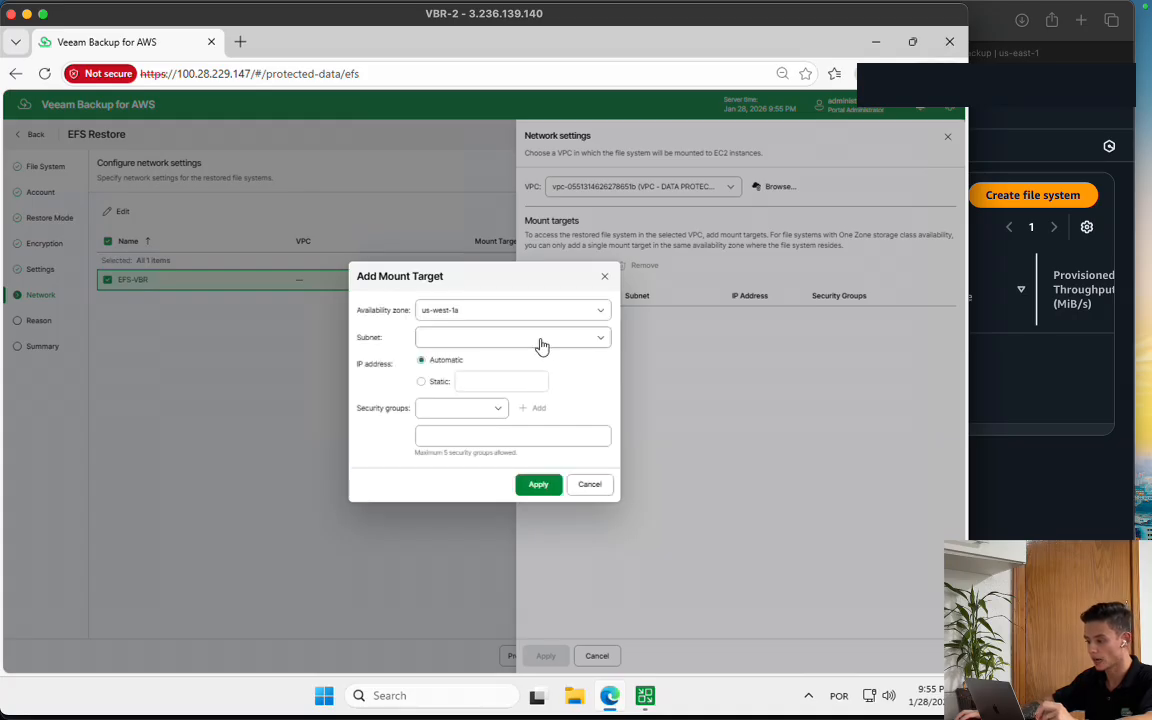
click(541, 345)
click(565, 369)
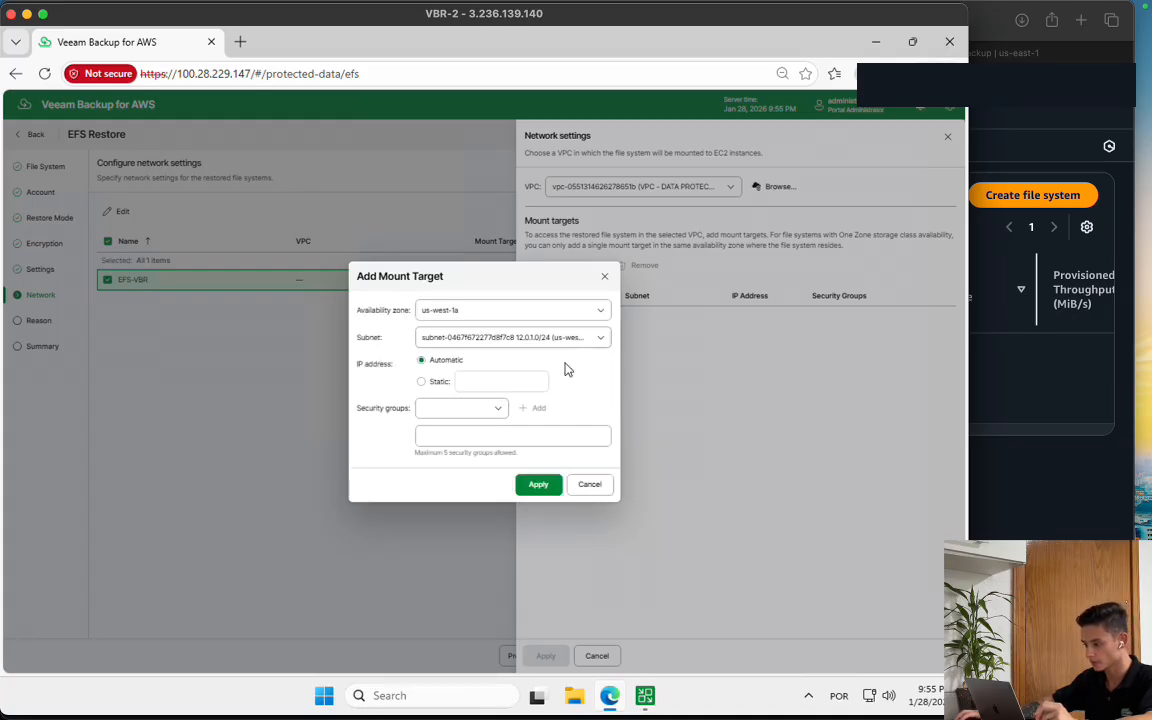
Add the launch-wizard-1, securitygroup-001 and SG-EFS security groups to the mount target
click(450, 410)
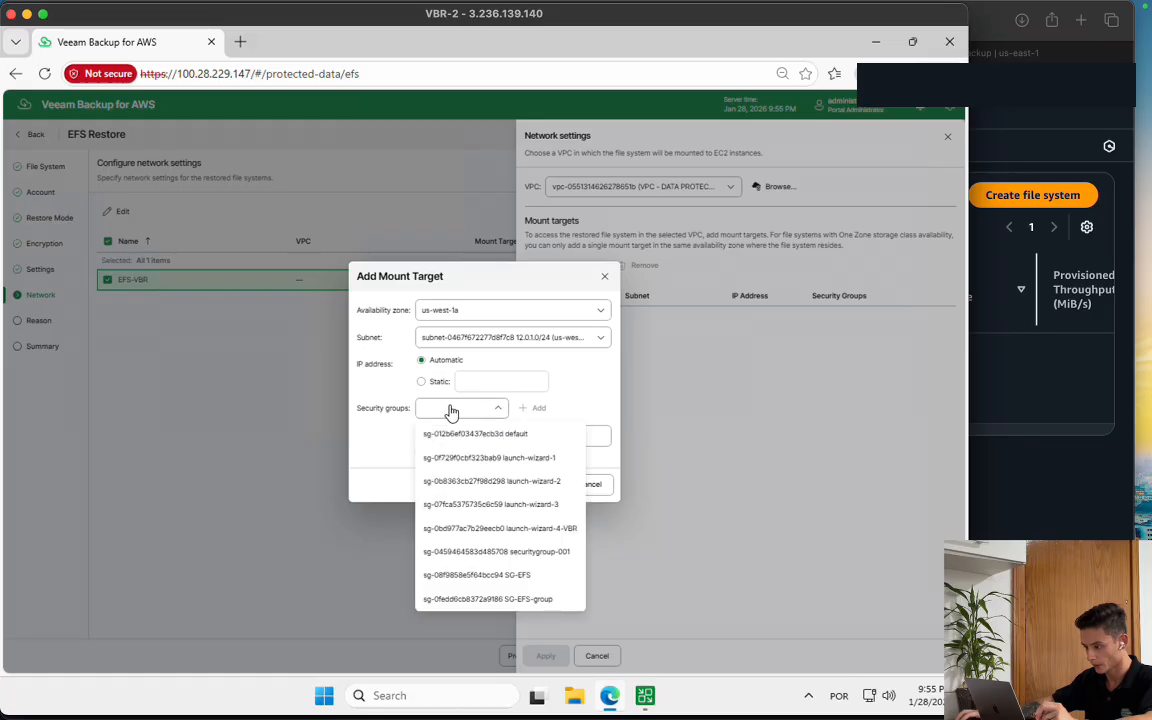
click(502, 458)
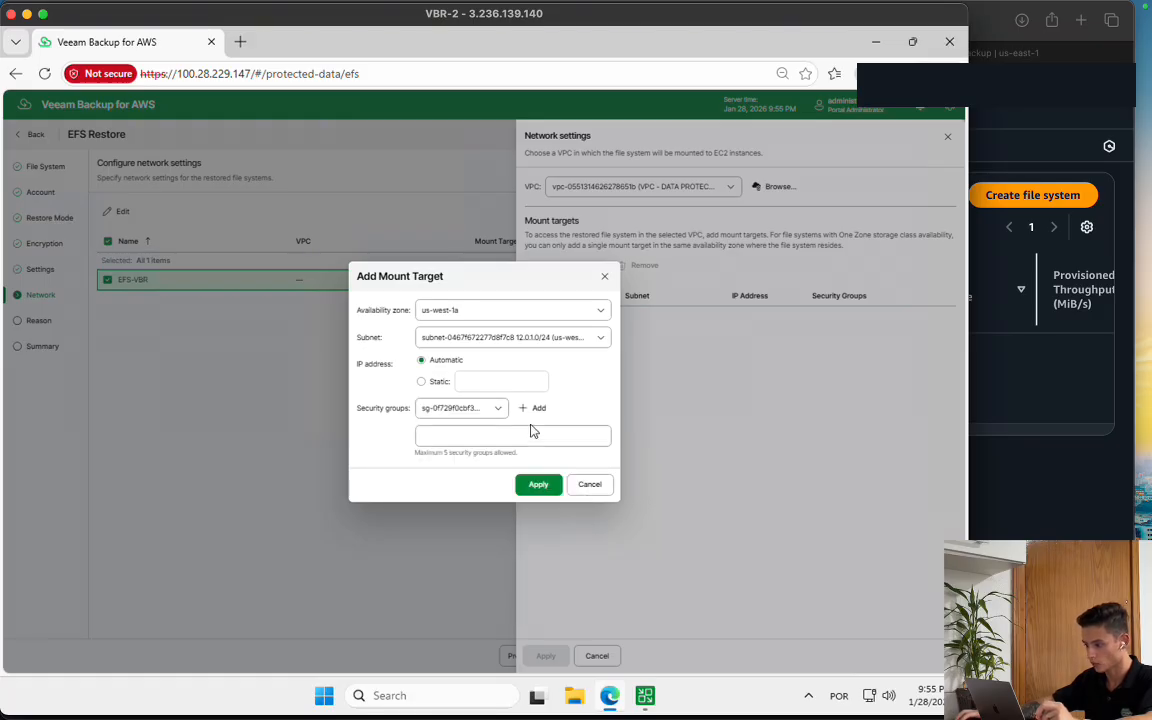
click(536, 408)
click(483, 416)
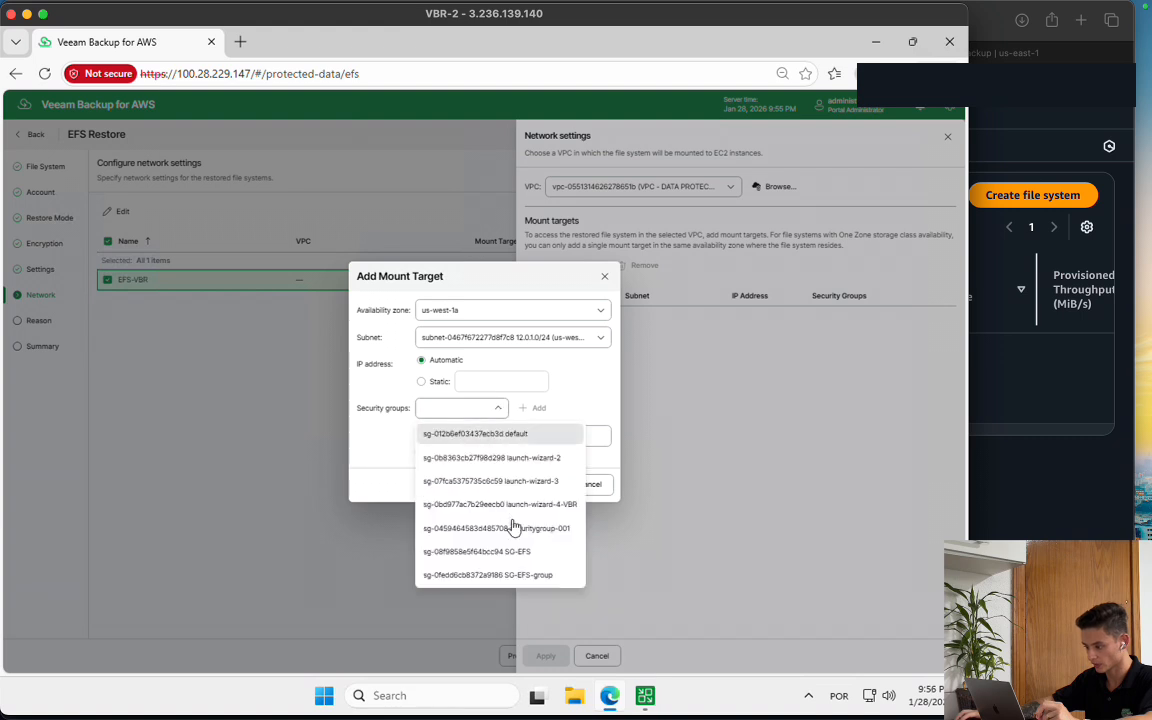
click(517, 532)
click(538, 409)
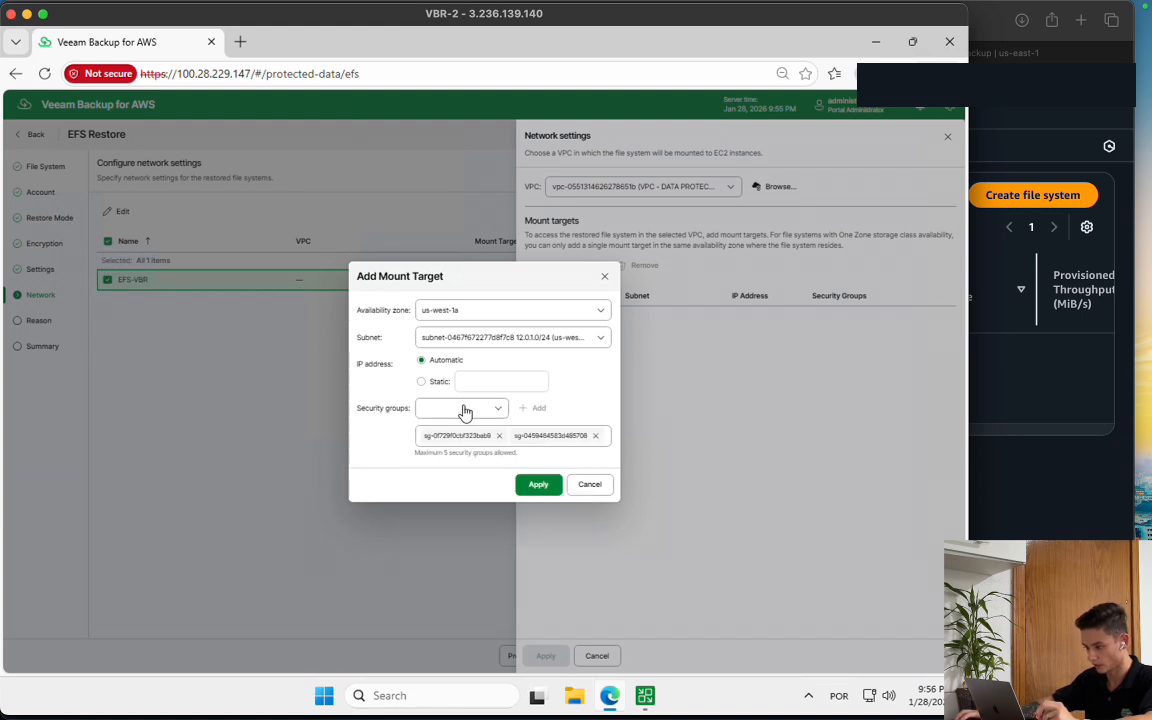
click(477, 409)
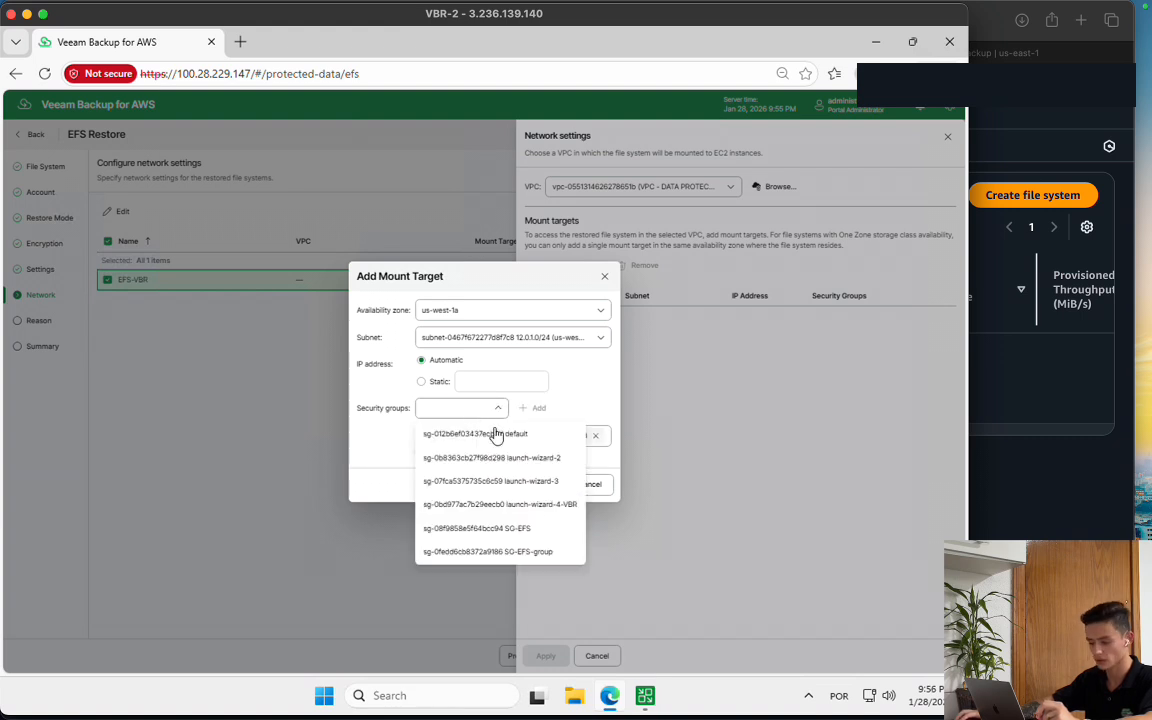
click(480, 528)
click(546, 413)
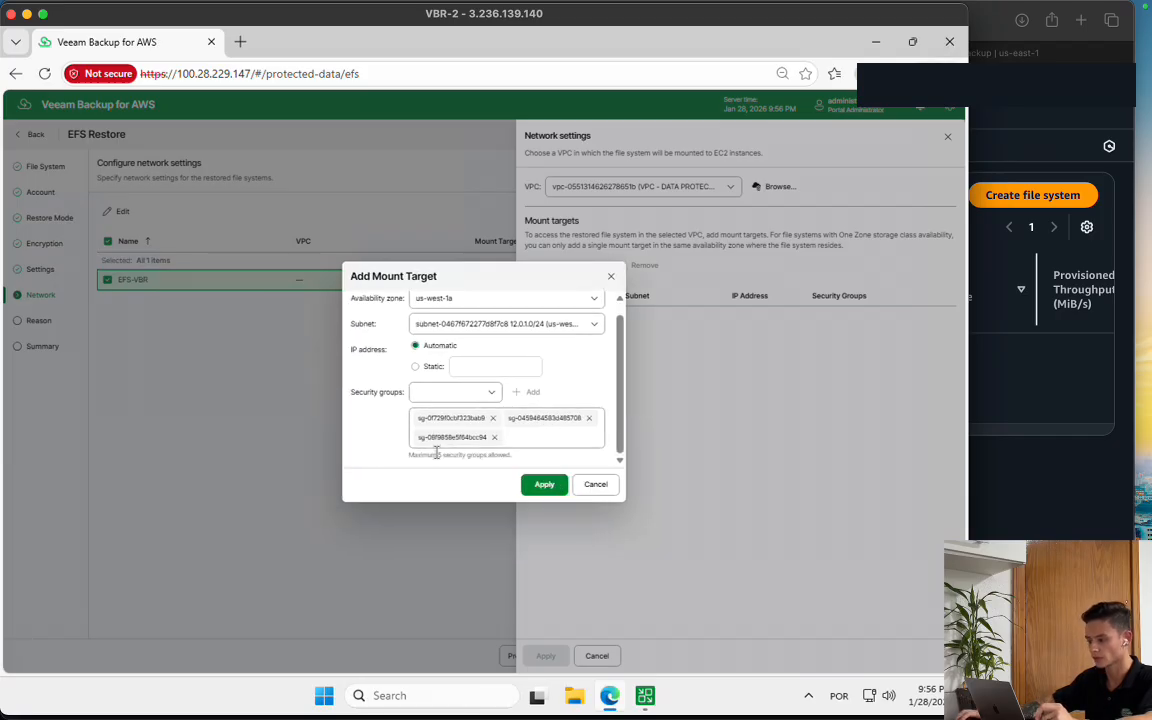
Check the note on the security group limit, and apply the mount target and the network settings
drag(424, 455, 513, 456)
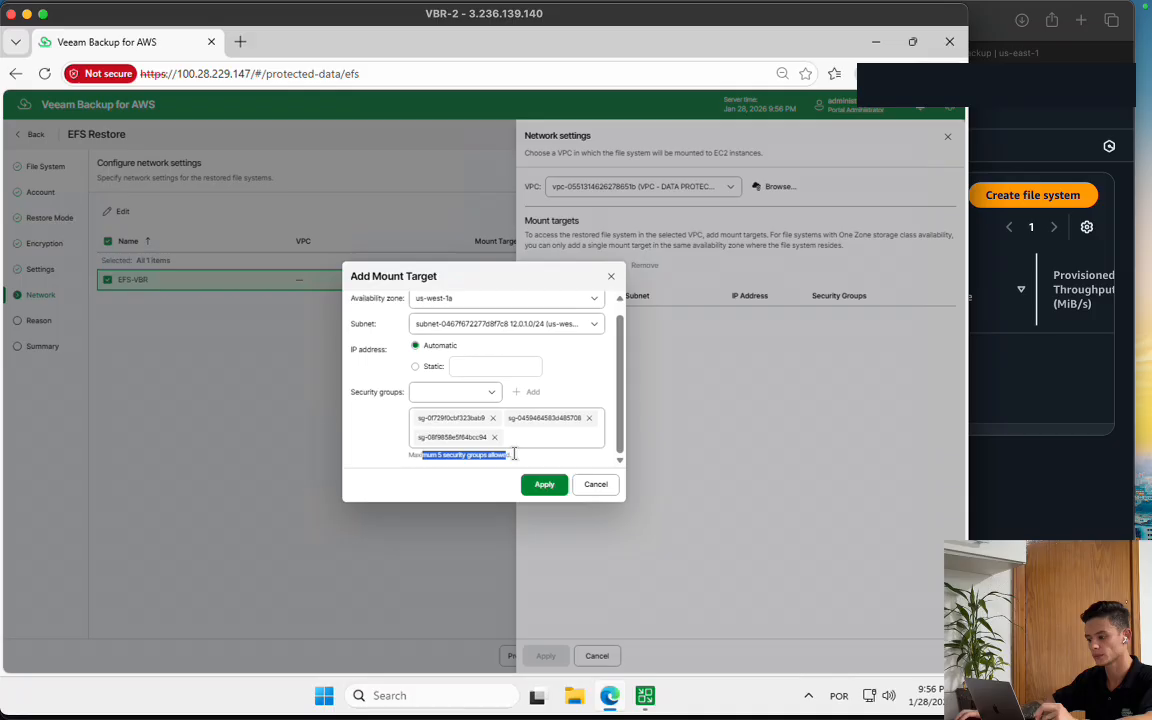
click(416, 462)
drag(416, 462, 505, 458)
click(418, 461)
click(476, 462)
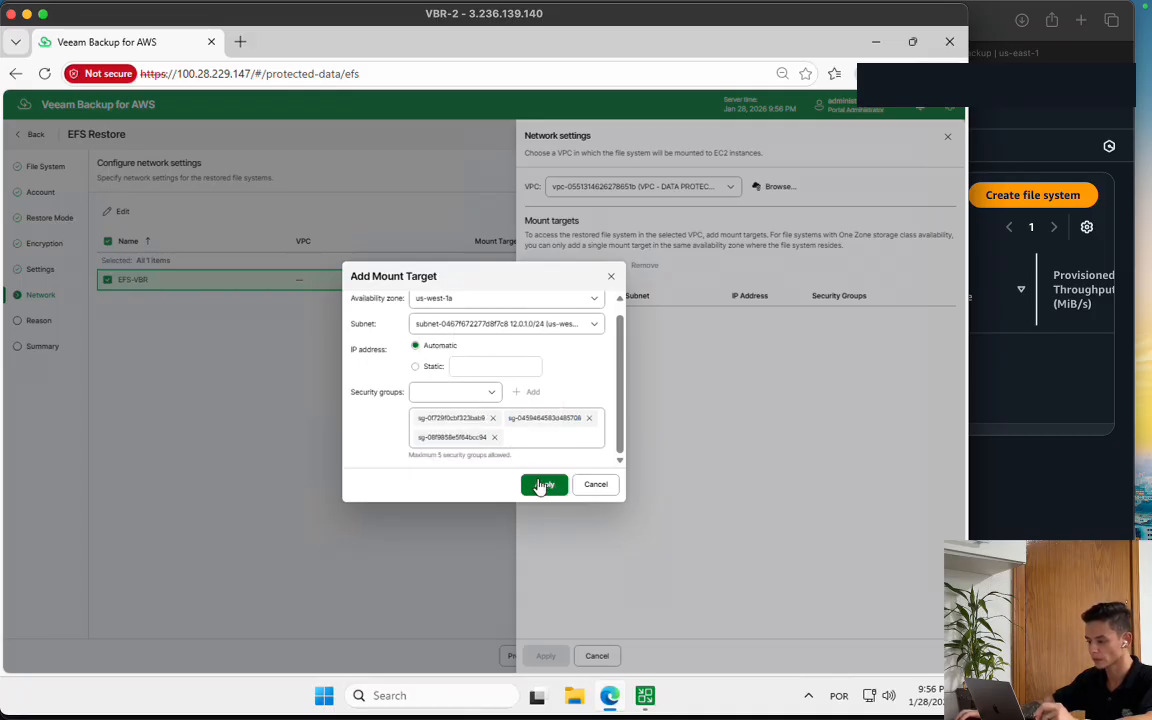
click(540, 484)
click(546, 658)
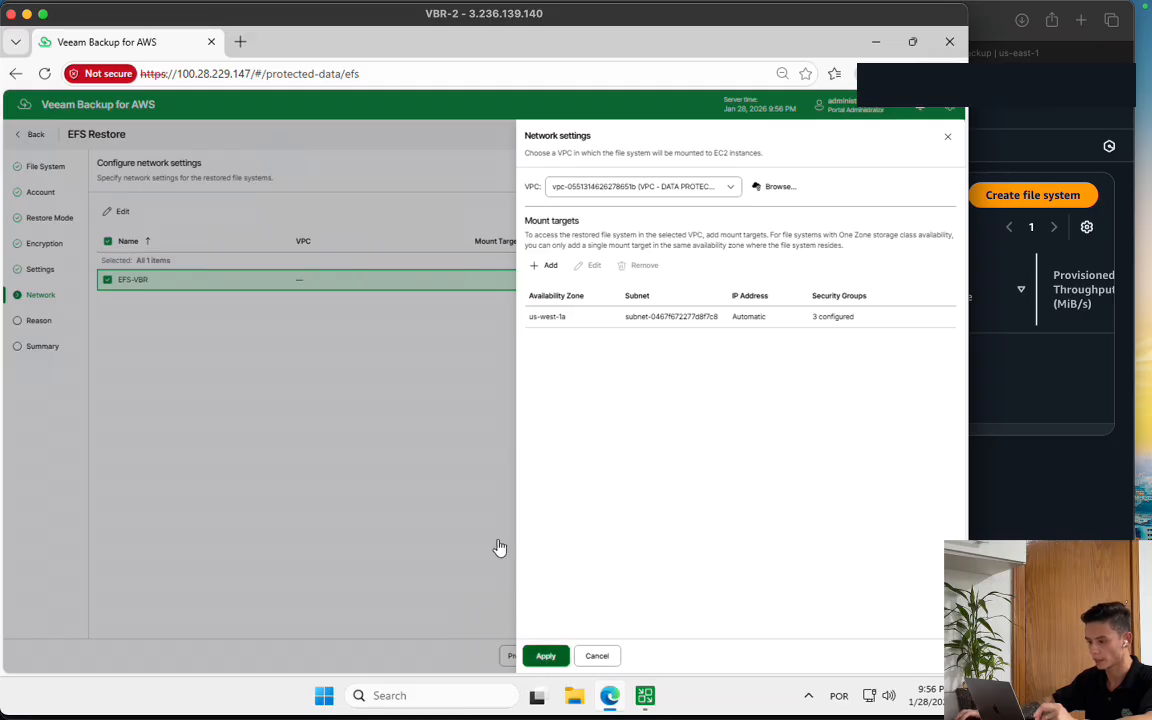
Leave the restore reason empty, review the summary and launch the EFS-VBR restore
click(107, 280)
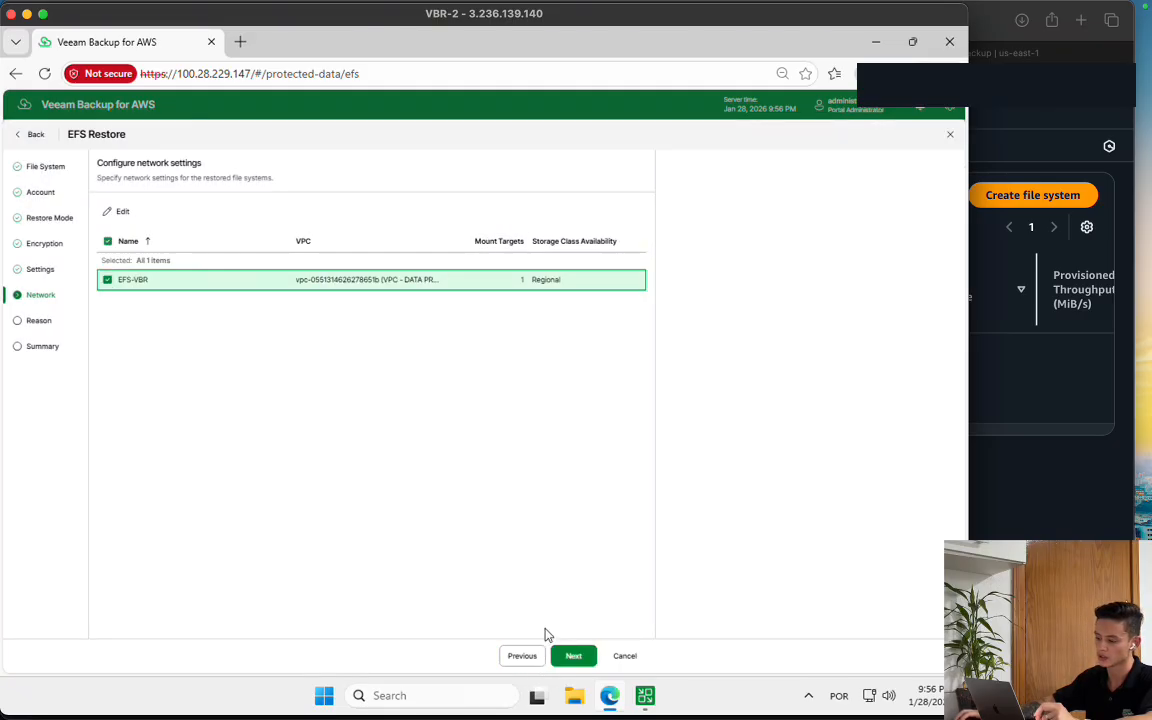
click(575, 660)
click(574, 658)
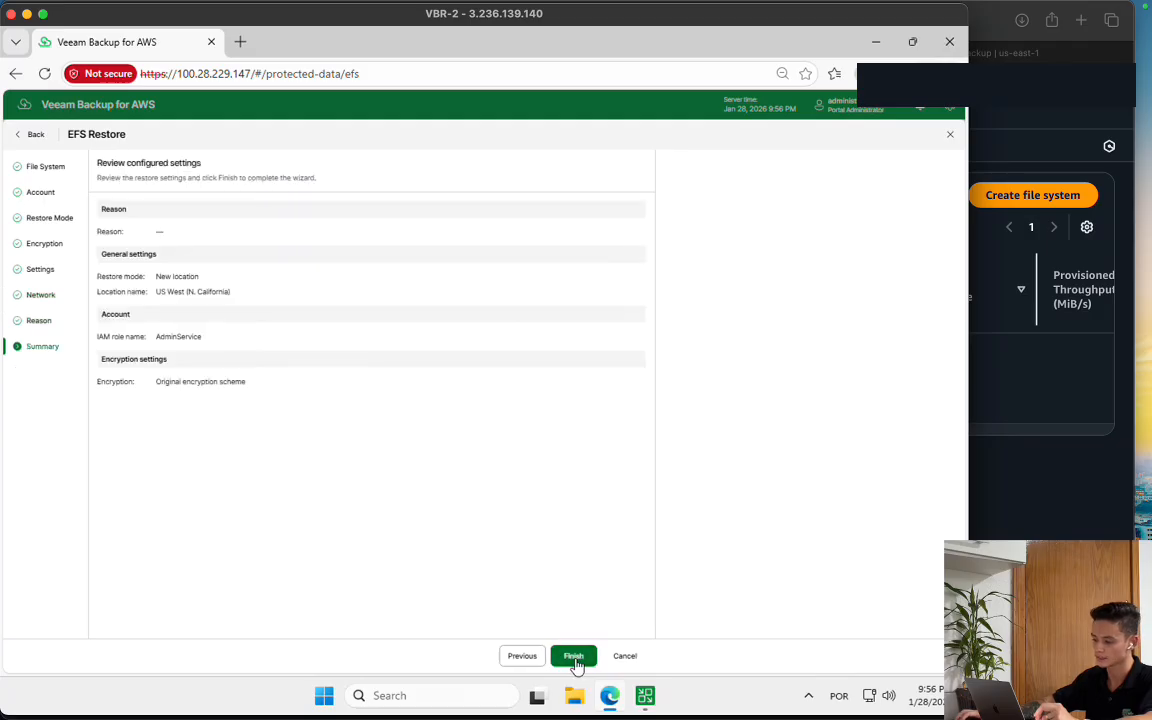
click(574, 658)
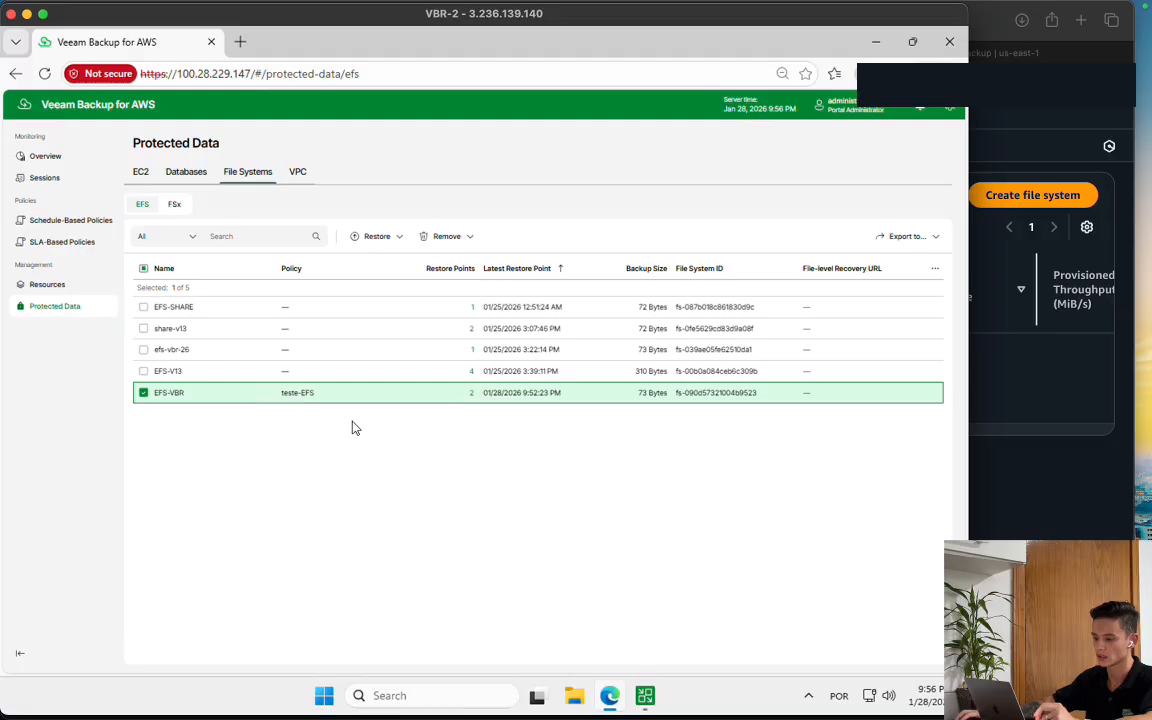
Open the running EFS-VBR restore session and examine the temporary copy entry in its log
click(72, 179)
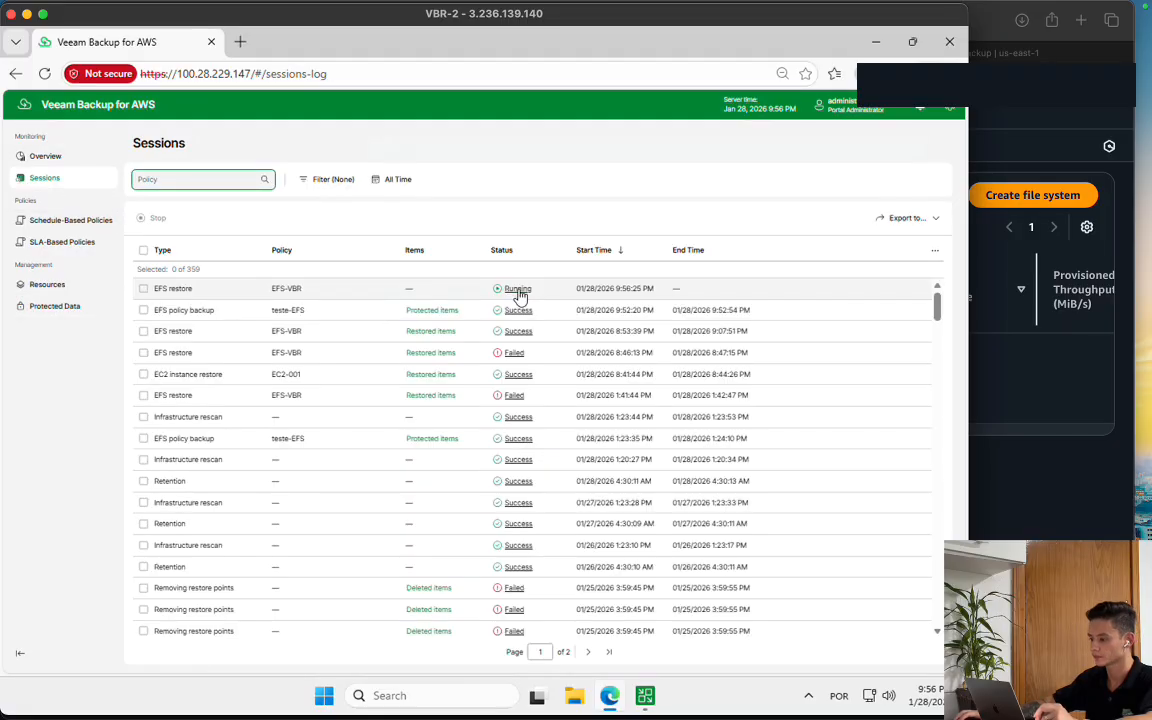
click(517, 290)
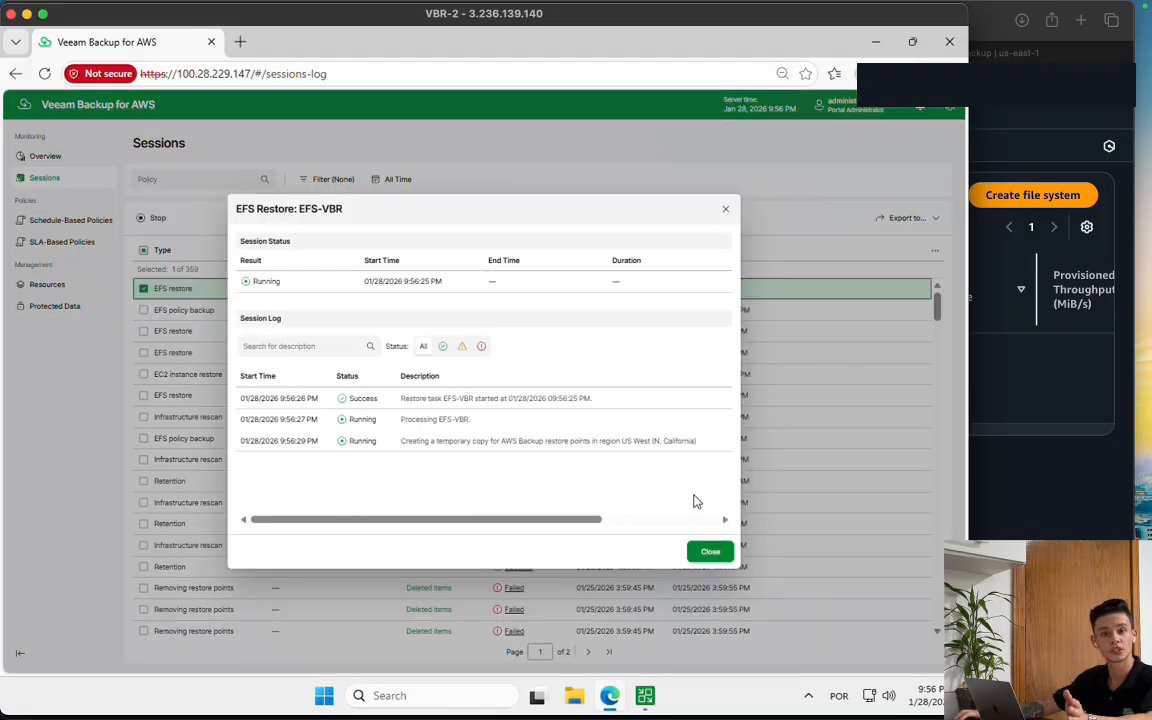
drag(477, 441, 661, 441)
click(585, 471)
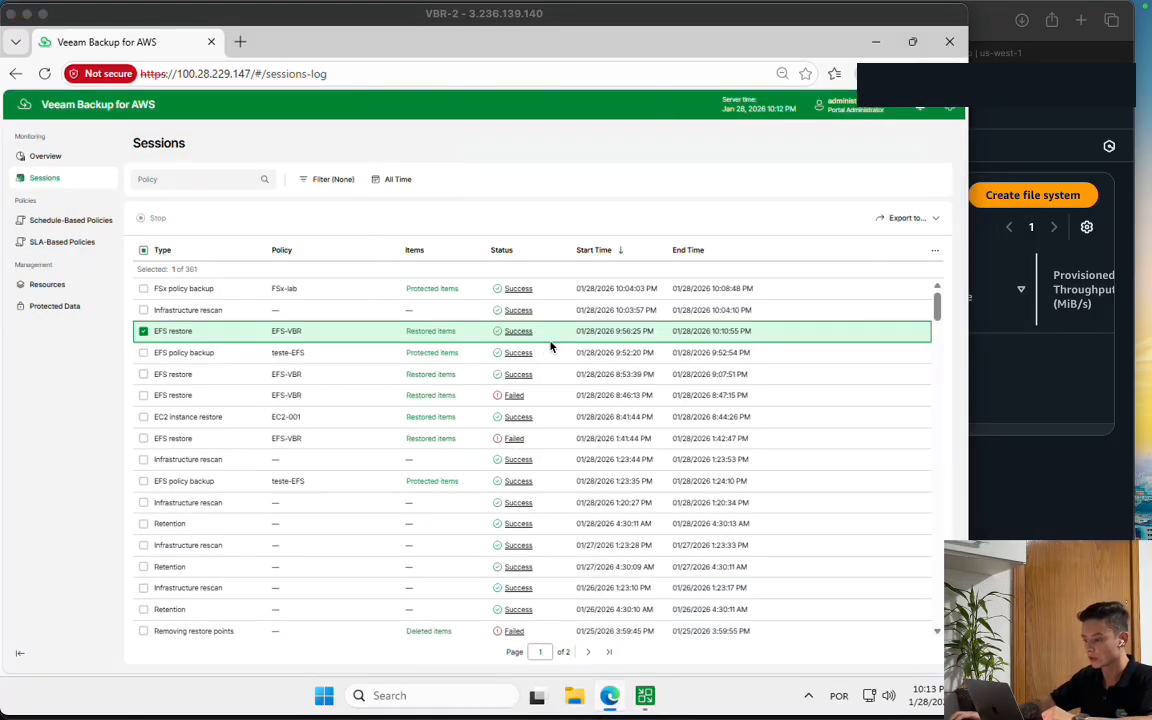
Open the finished EFS-VBR restore session's details and examine the restore job entries in its log
click(519, 332)
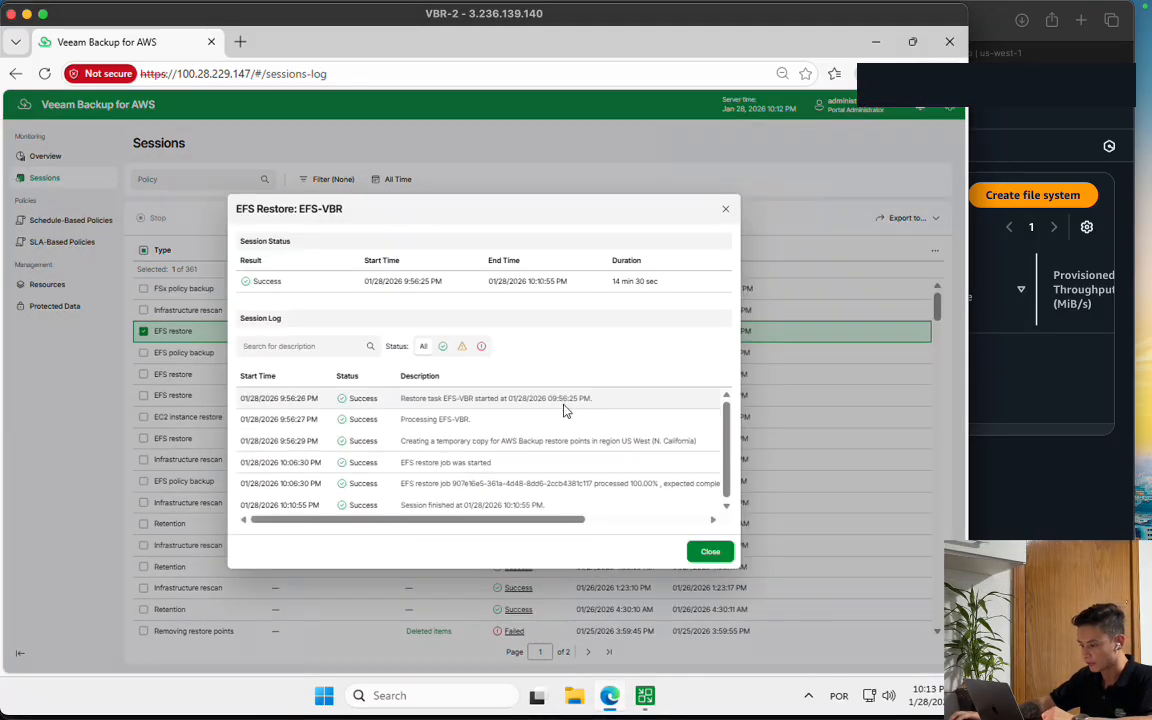
triple_click(402, 465)
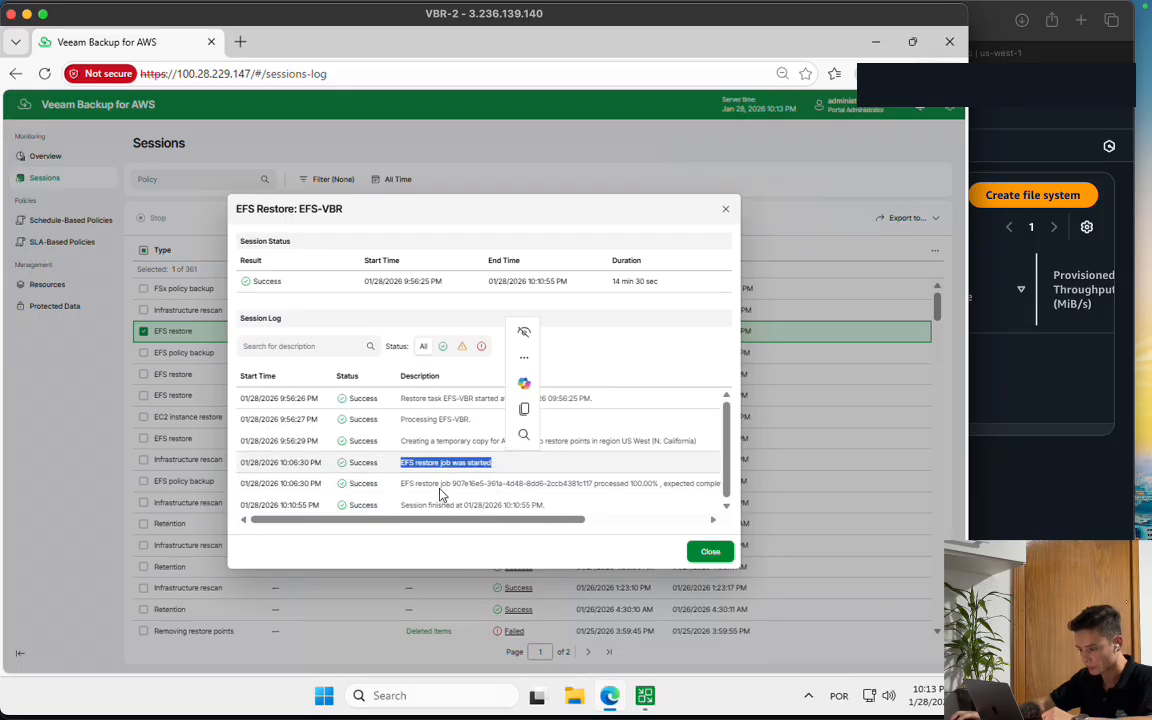
drag(456, 485, 612, 522)
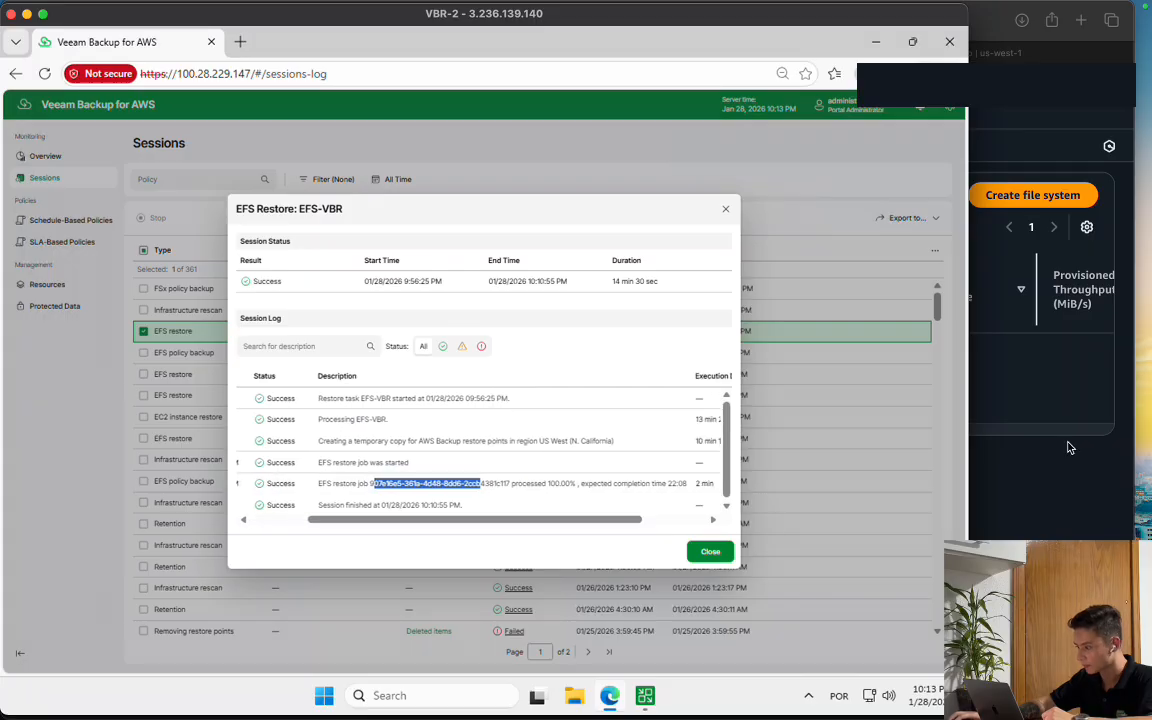
Switch to the AWS console and refresh the N. California EFS file systems list to check for the restored EFS-VBR
click(1051, 414)
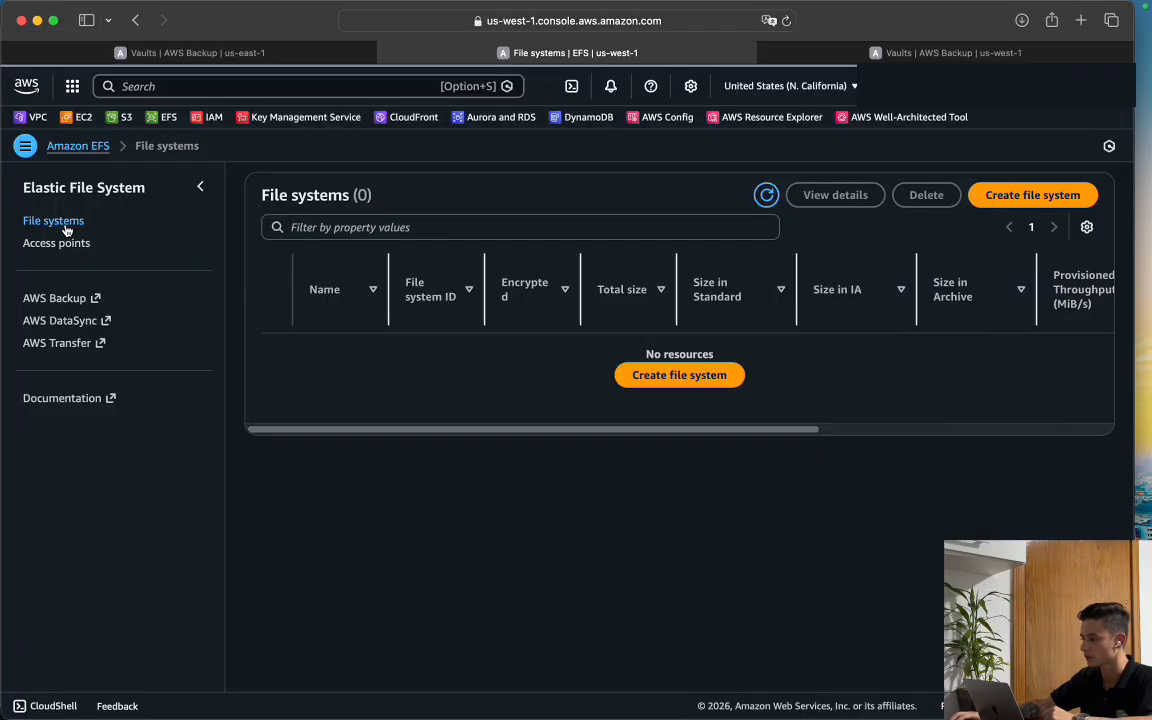
click(766, 195)
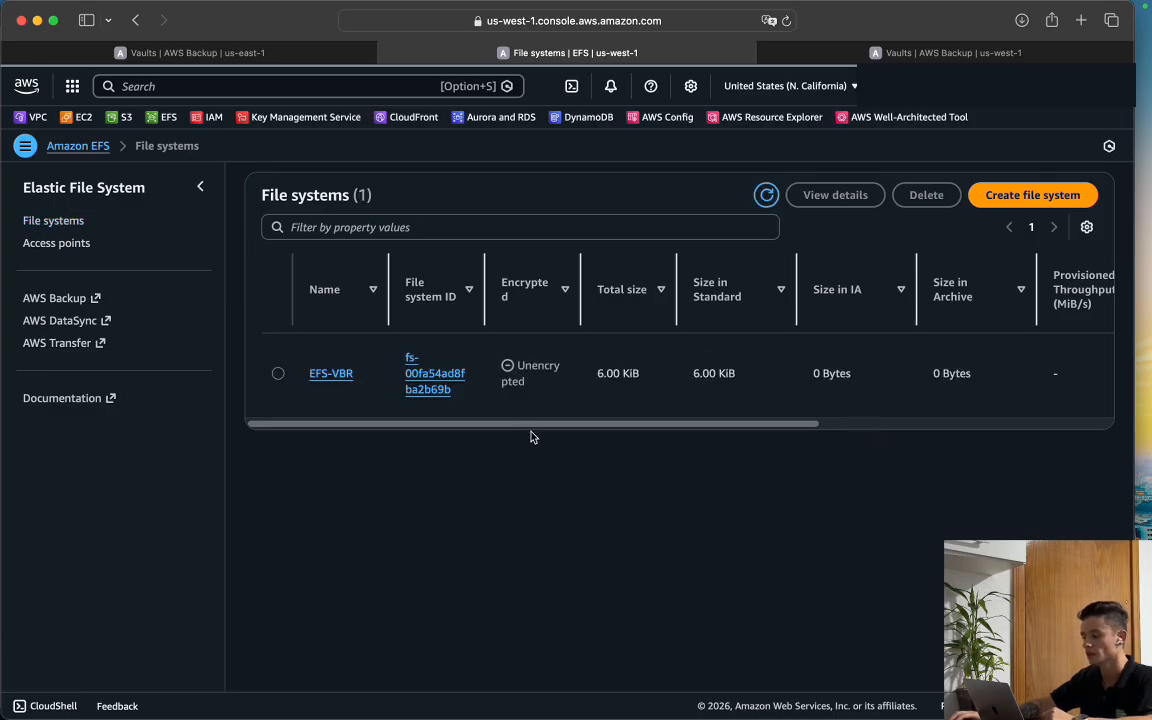
drag(548, 432, 486, 419)
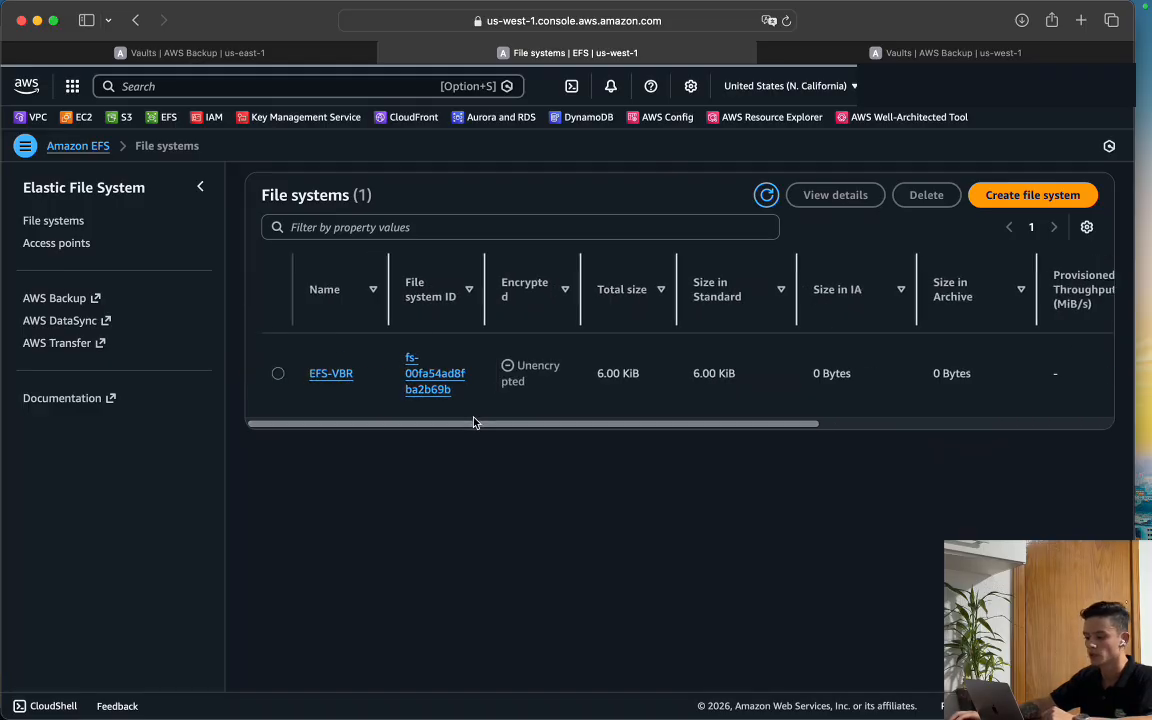
Switch to the AWS console's FSx file systems list and examine the available FSx-001 file system's type and details
drag(484, 277, 584, 280)
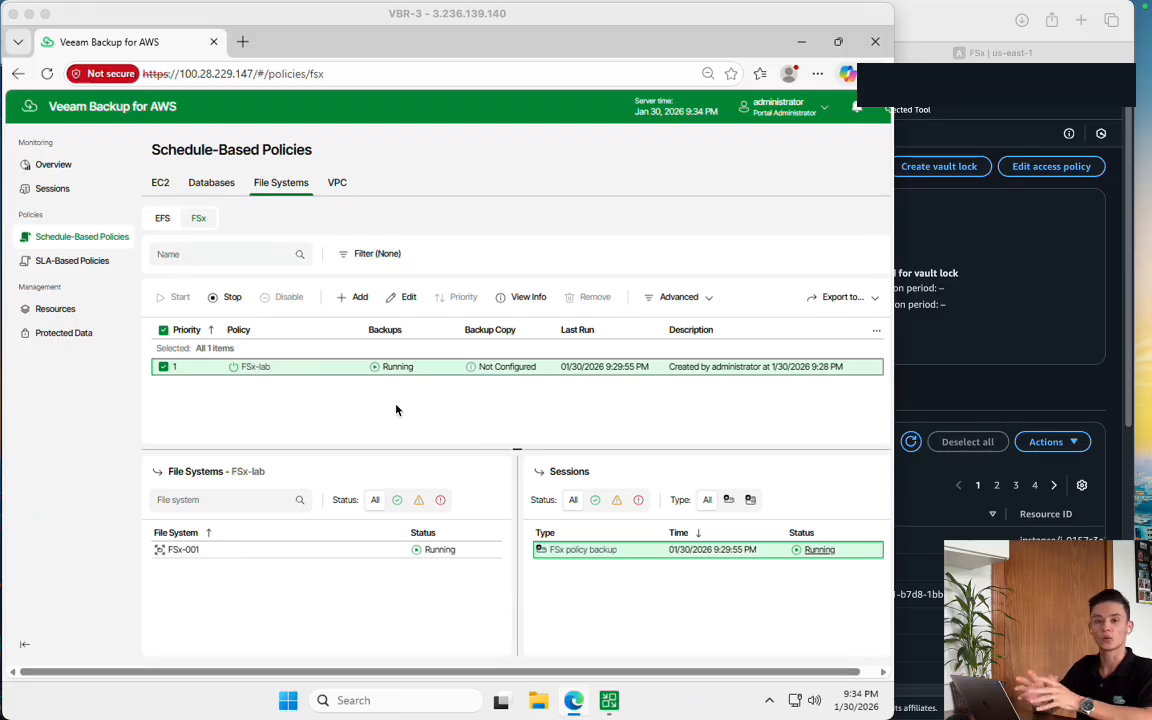
click(1022, 360)
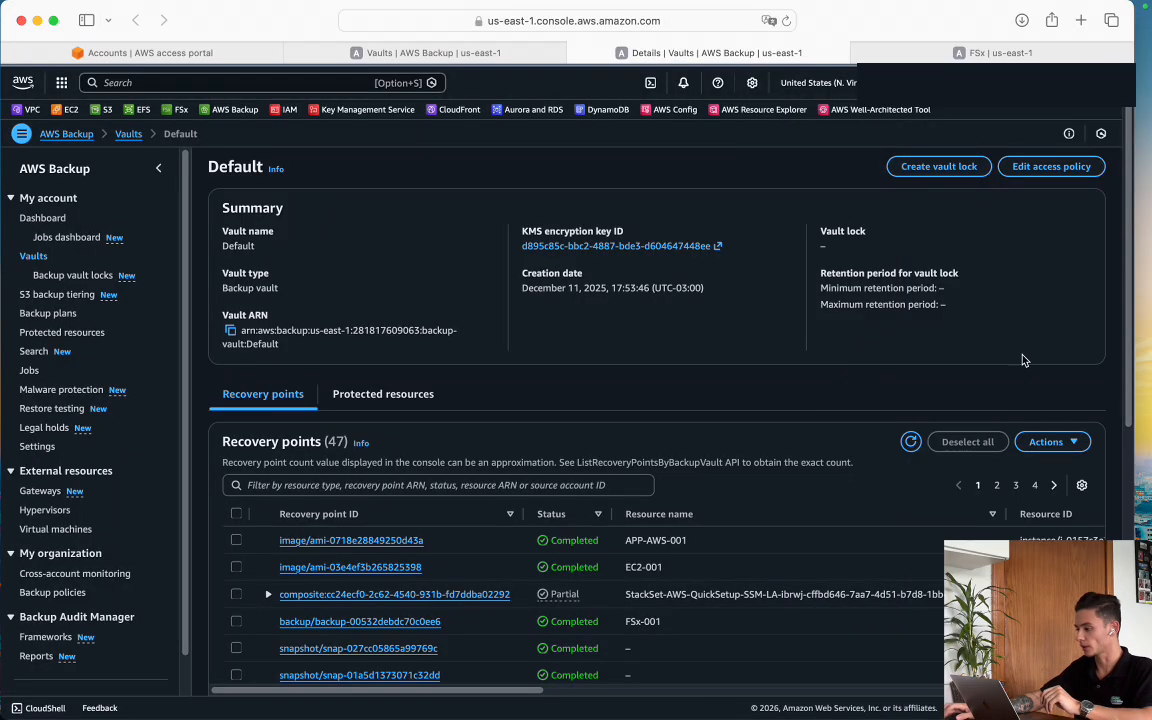
click(892, 52)
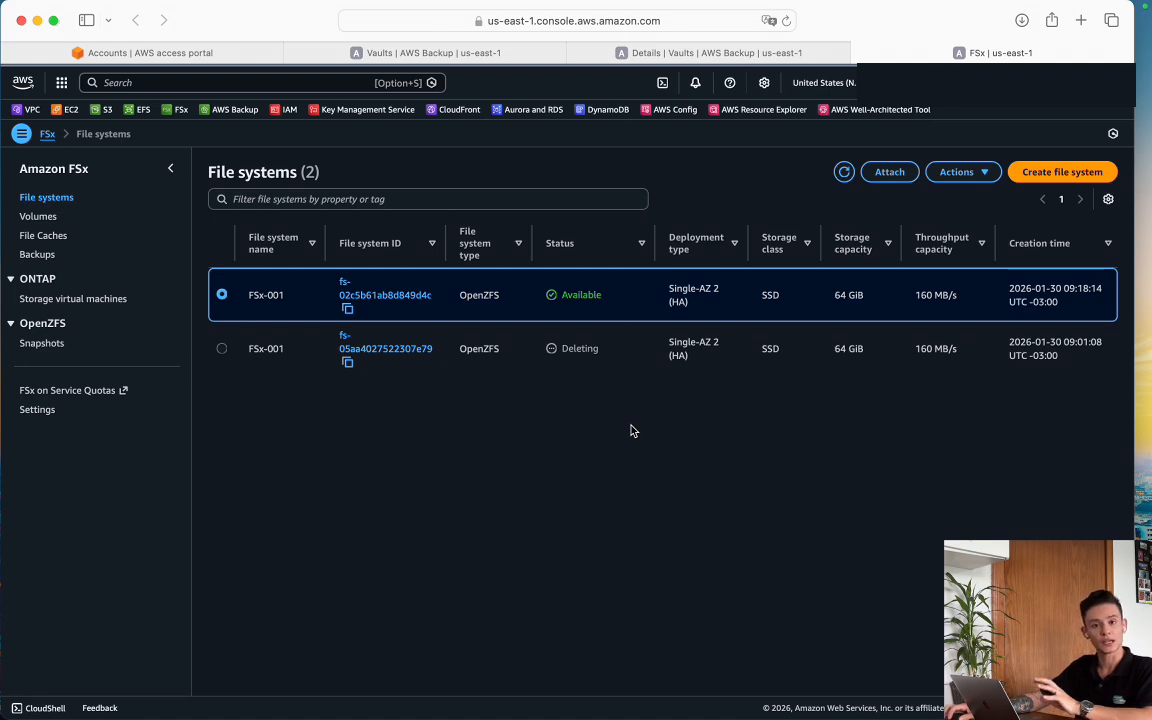
double_click(485, 296)
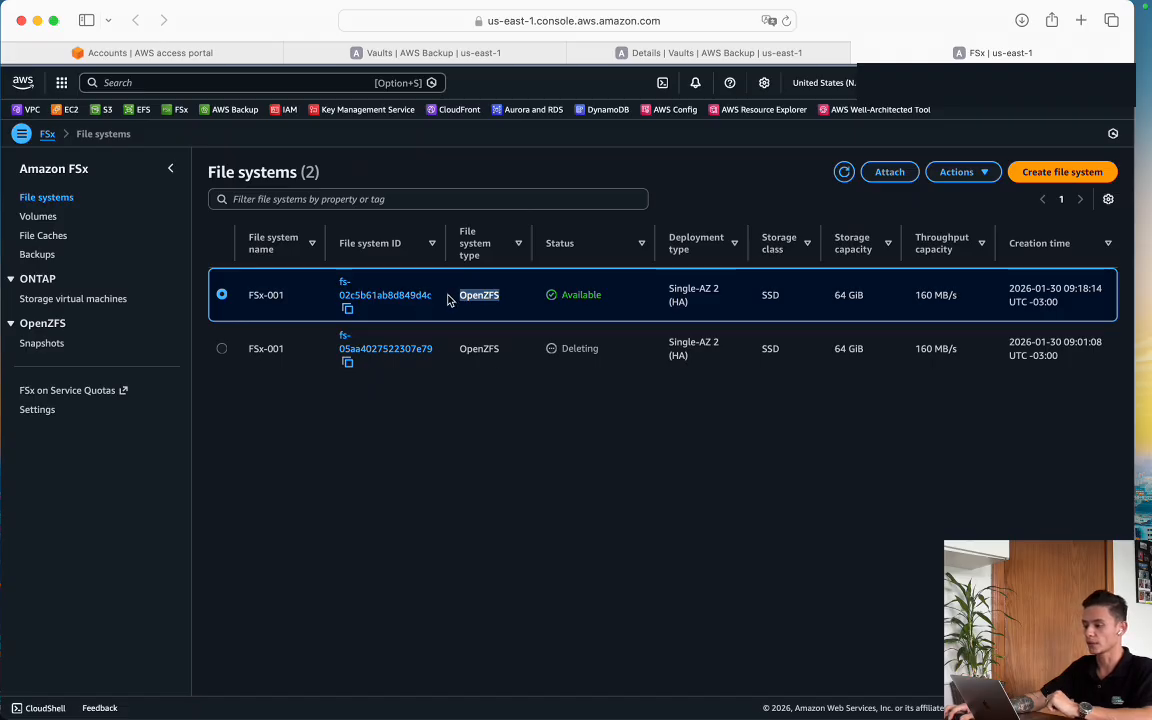
drag(447, 295, 424, 298)
click(475, 392)
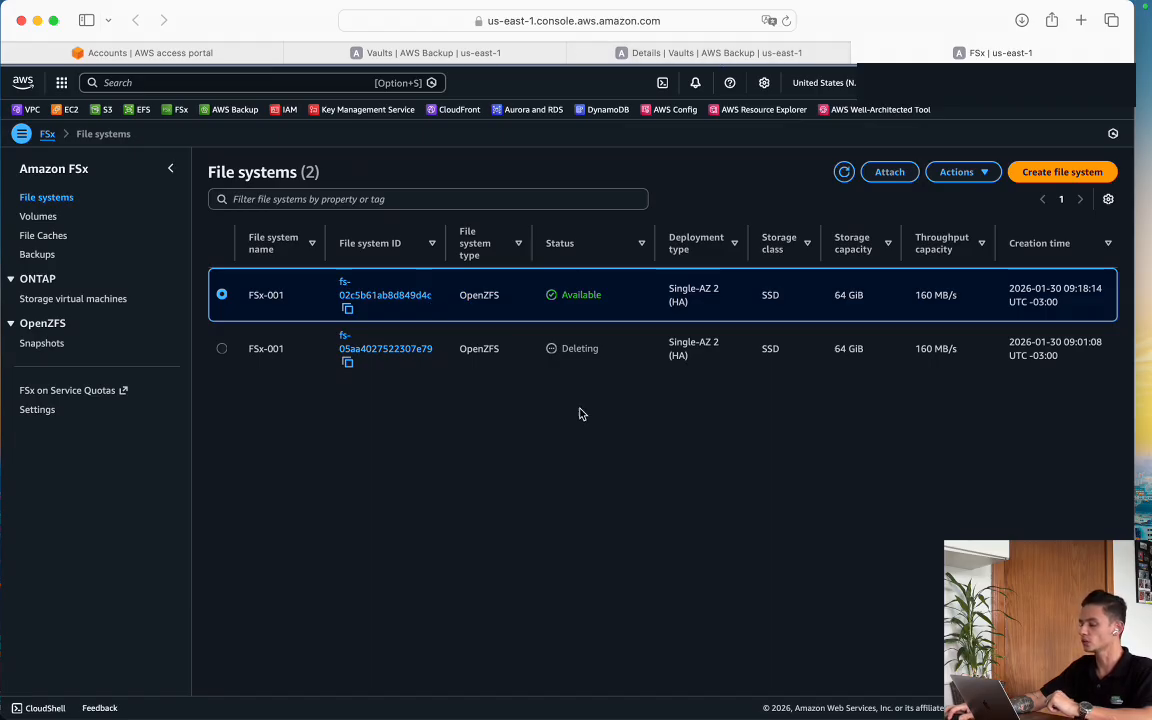
Open the Default vault in AWS Backup and examine the newest FSx-001 recovery point's resource name and creation time
click(682, 53)
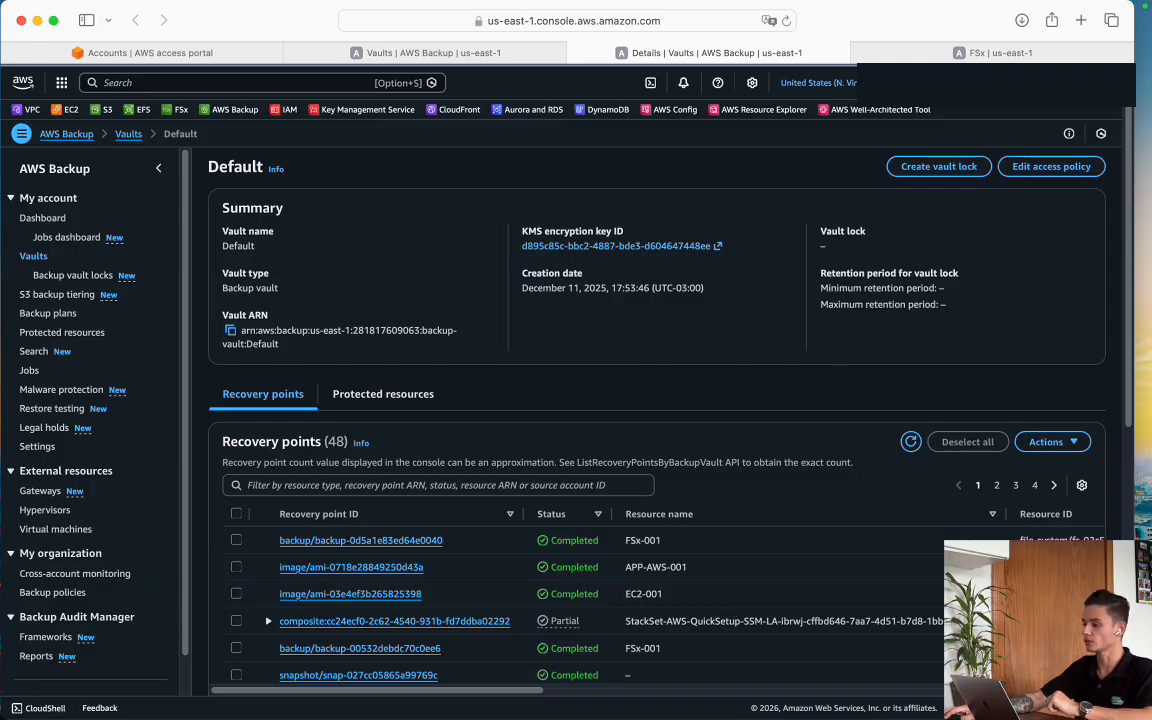
drag(627, 543, 663, 543)
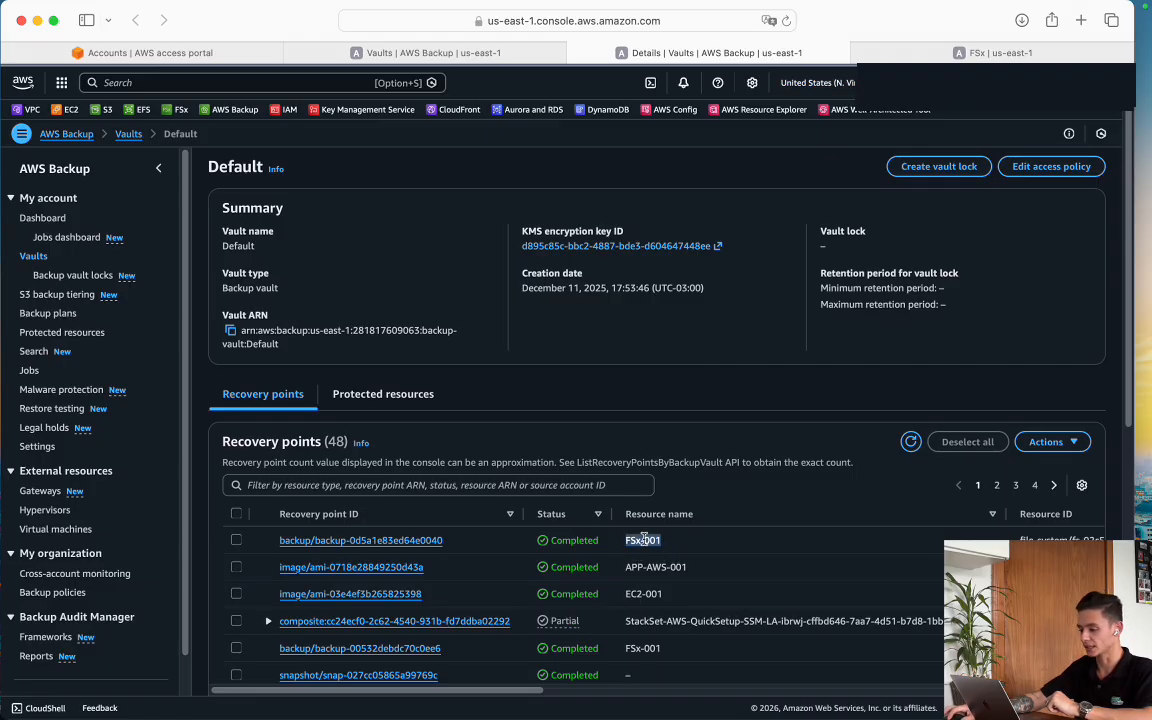
drag(540, 692, 911, 713)
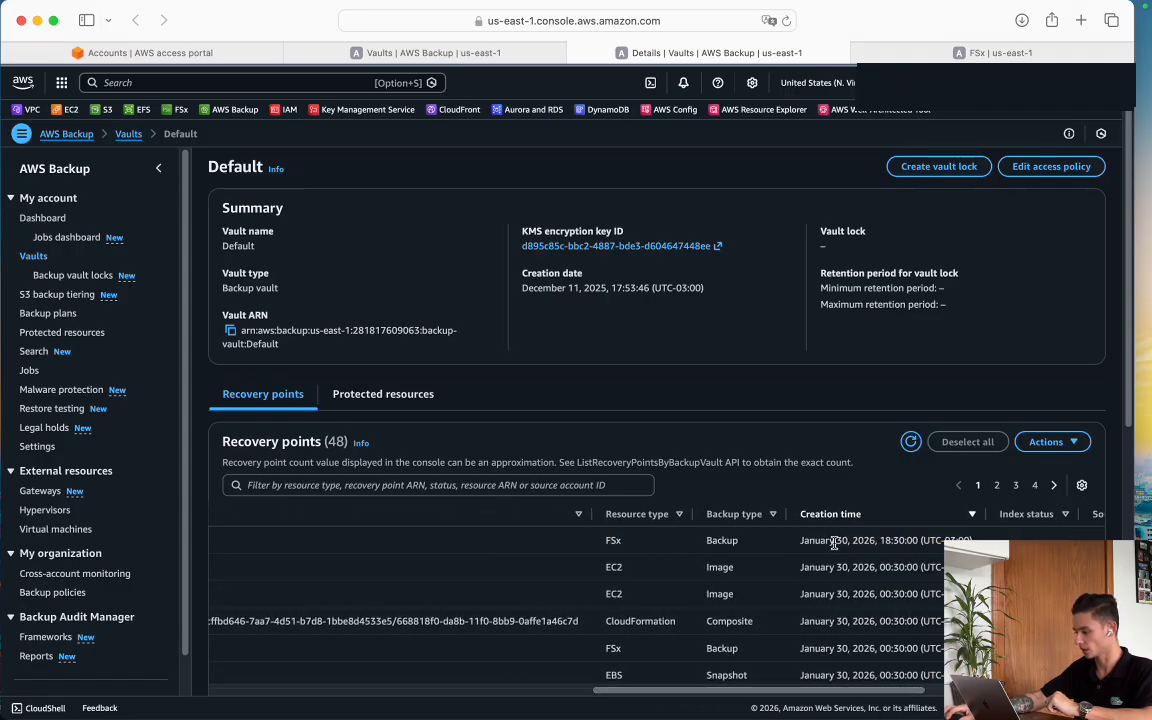
drag(836, 540, 919, 540)
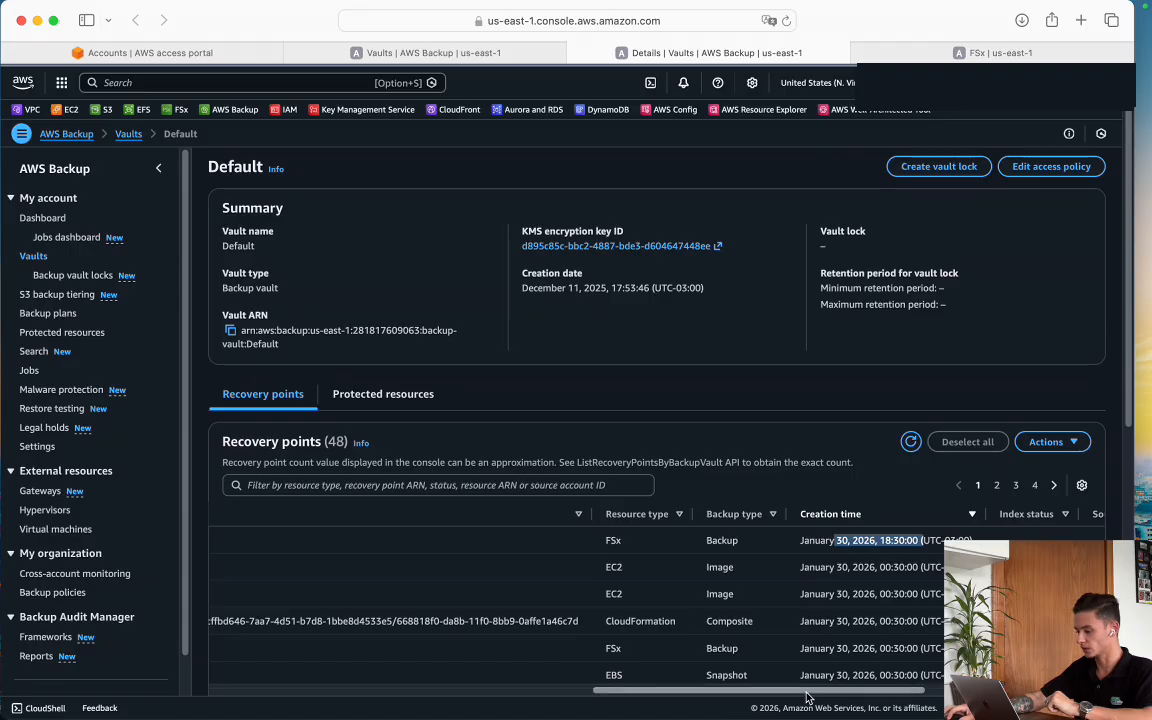
scroll(866, 630, left, 10)
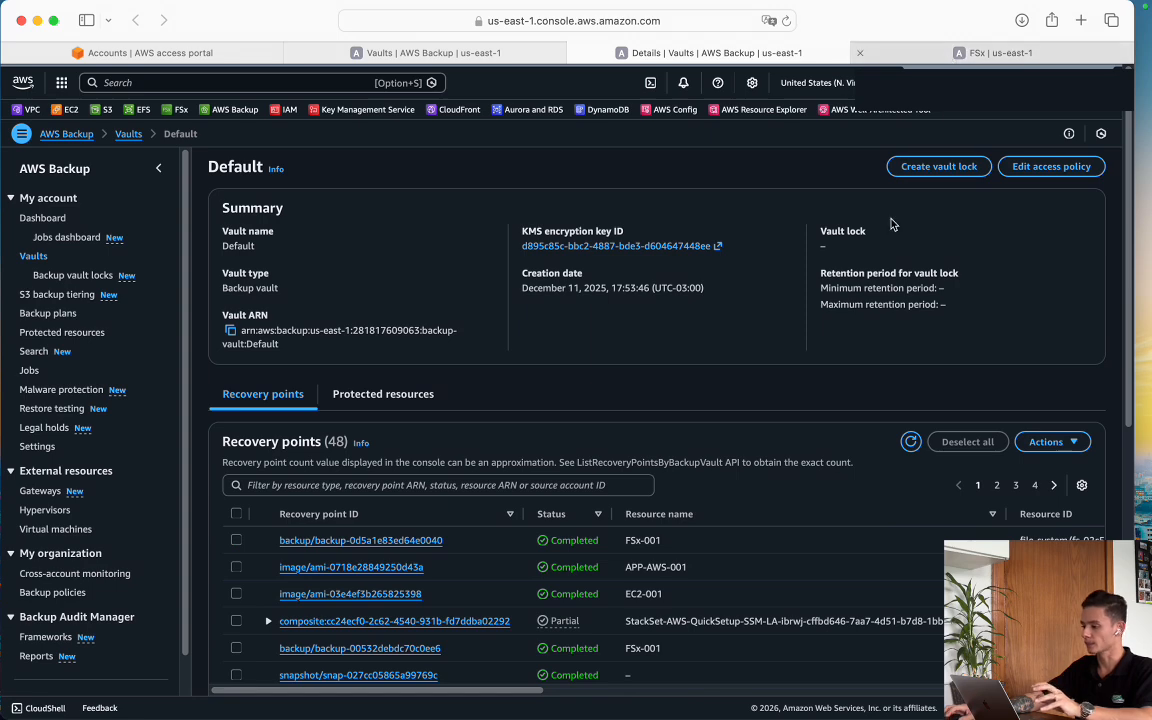
Revisit the FSx file systems list, and switch back to Veeam Backup for AWS in the remote session
click(990, 52)
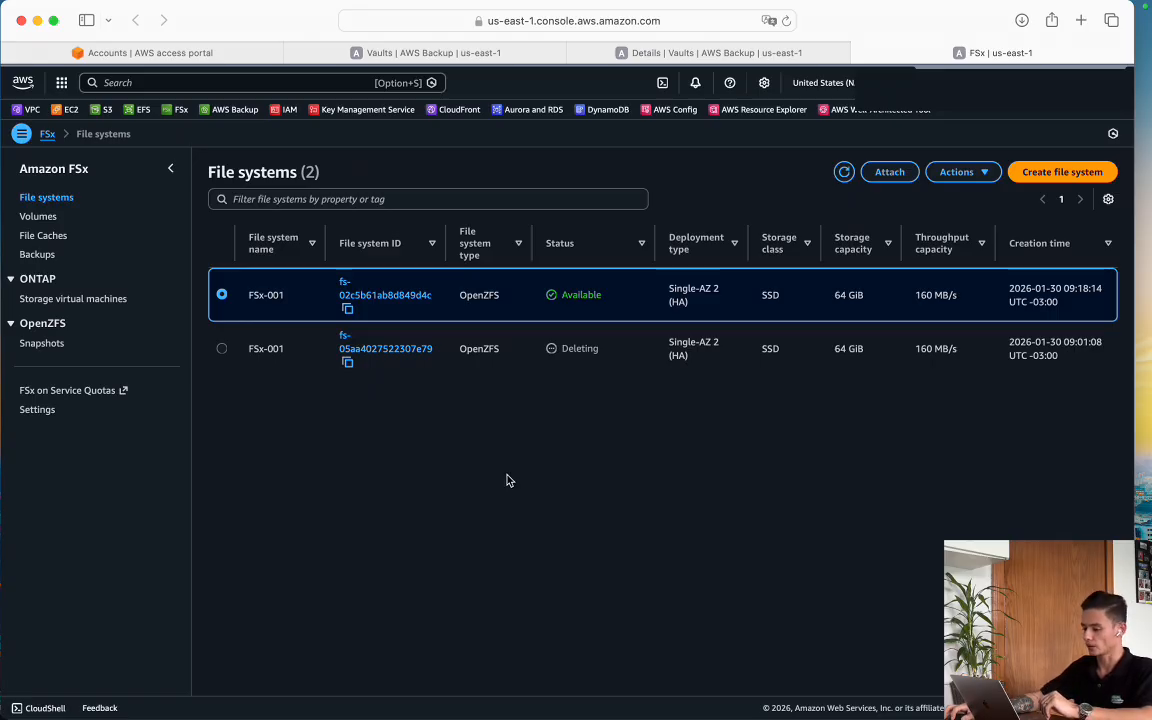
mouse_move(597, 689)
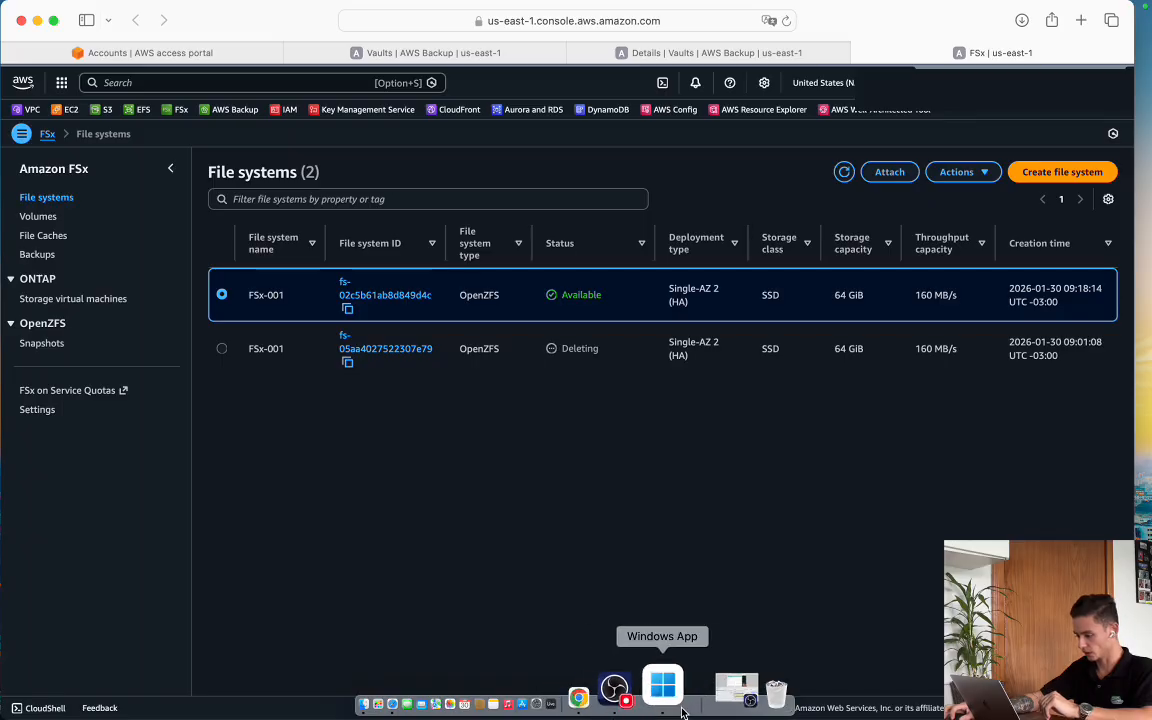
click(672, 700)
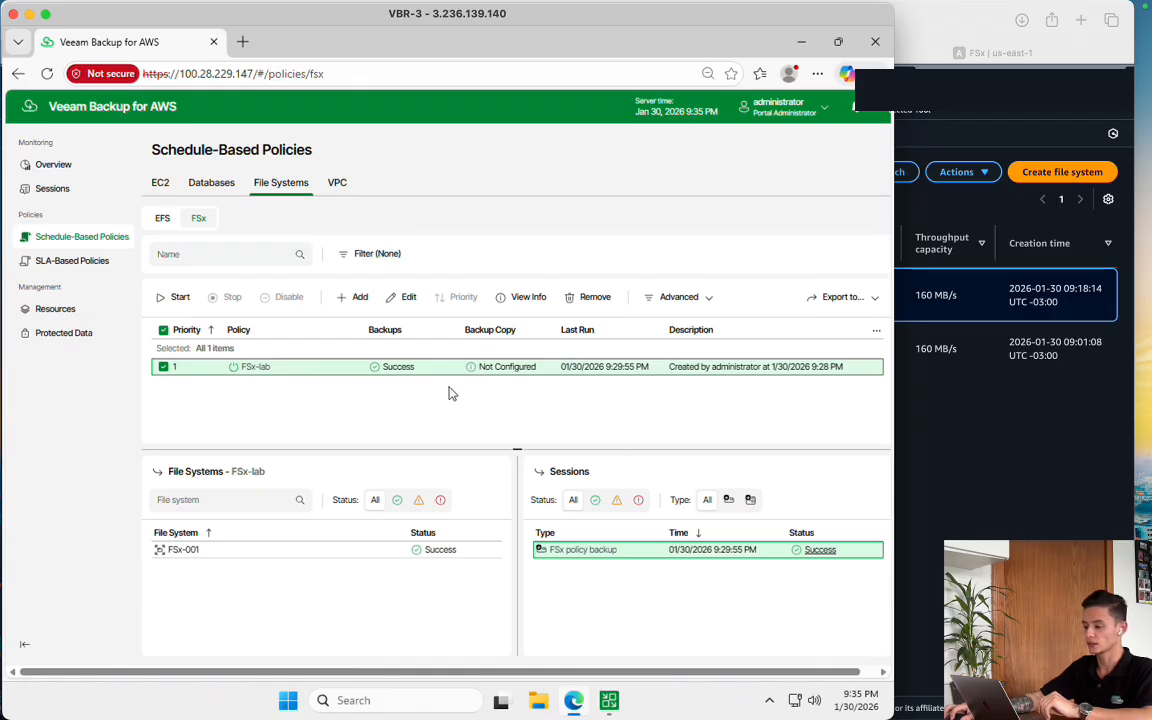
click(360, 298)
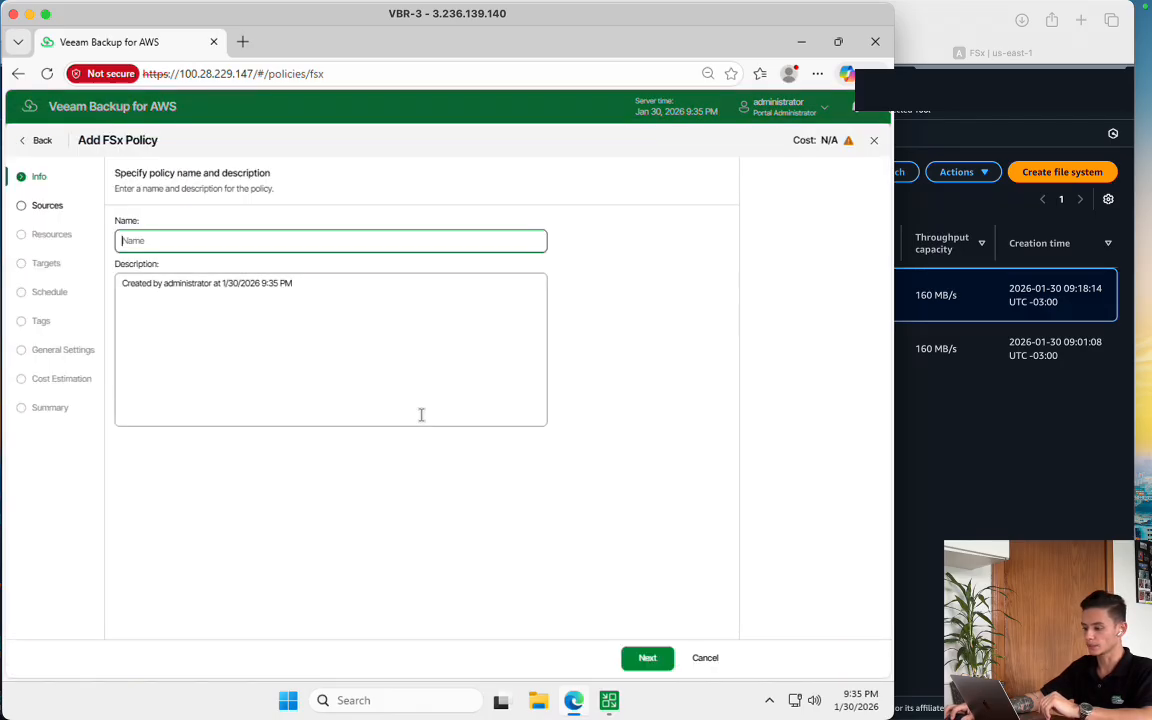
click(704, 659)
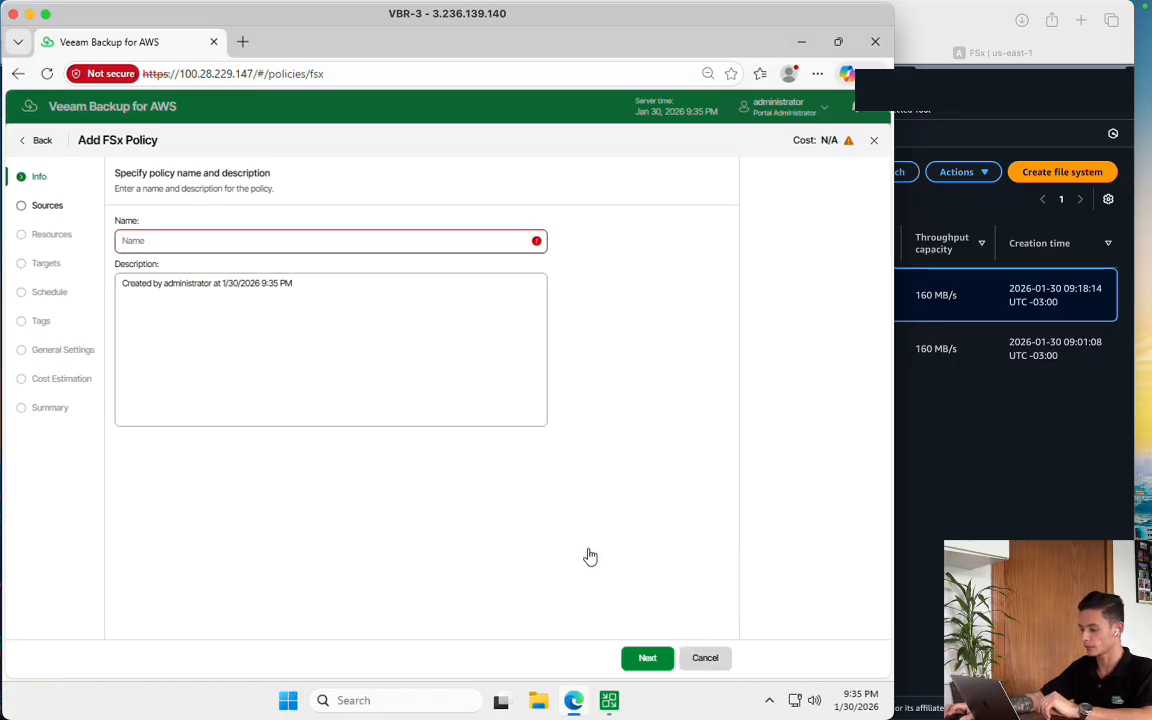
click(501, 420)
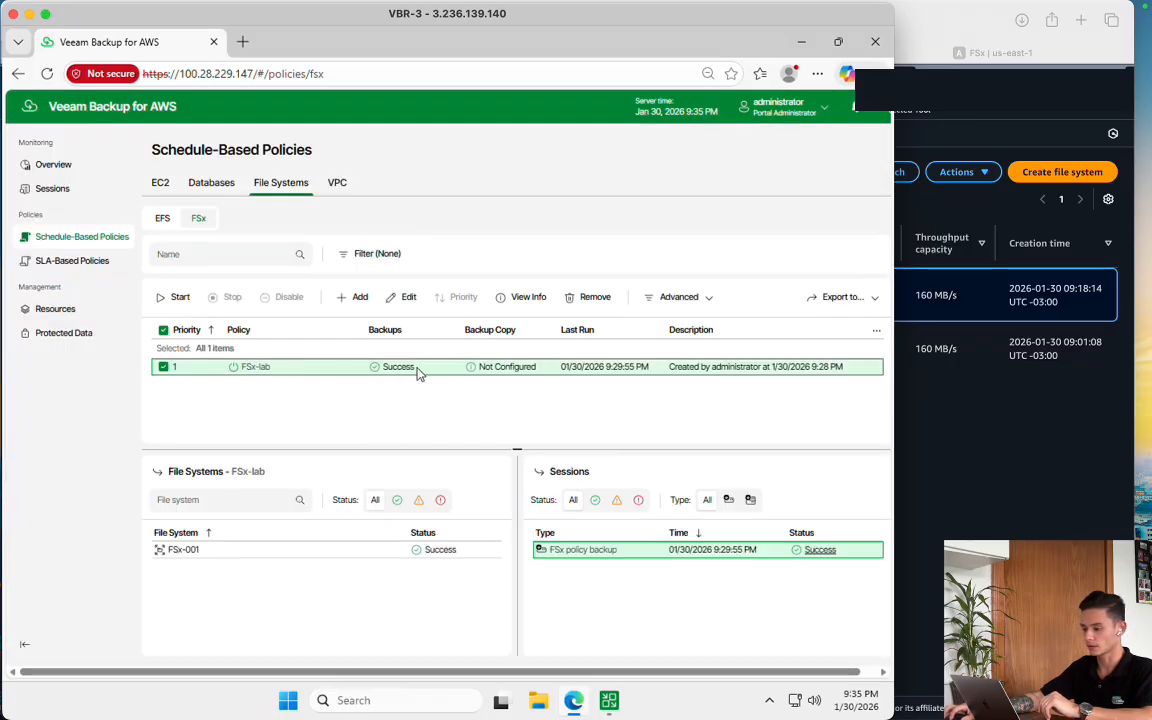
Open the FSx-lab policy for editing and review its name, description and source account settings
click(405, 301)
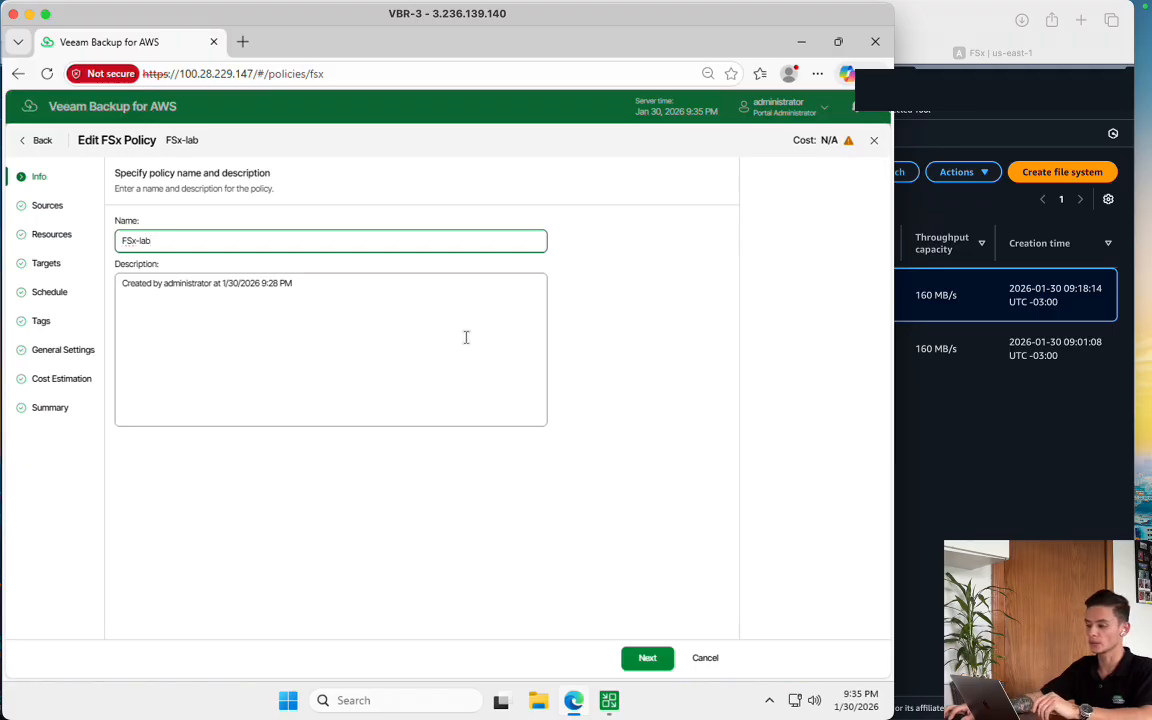
click(648, 658)
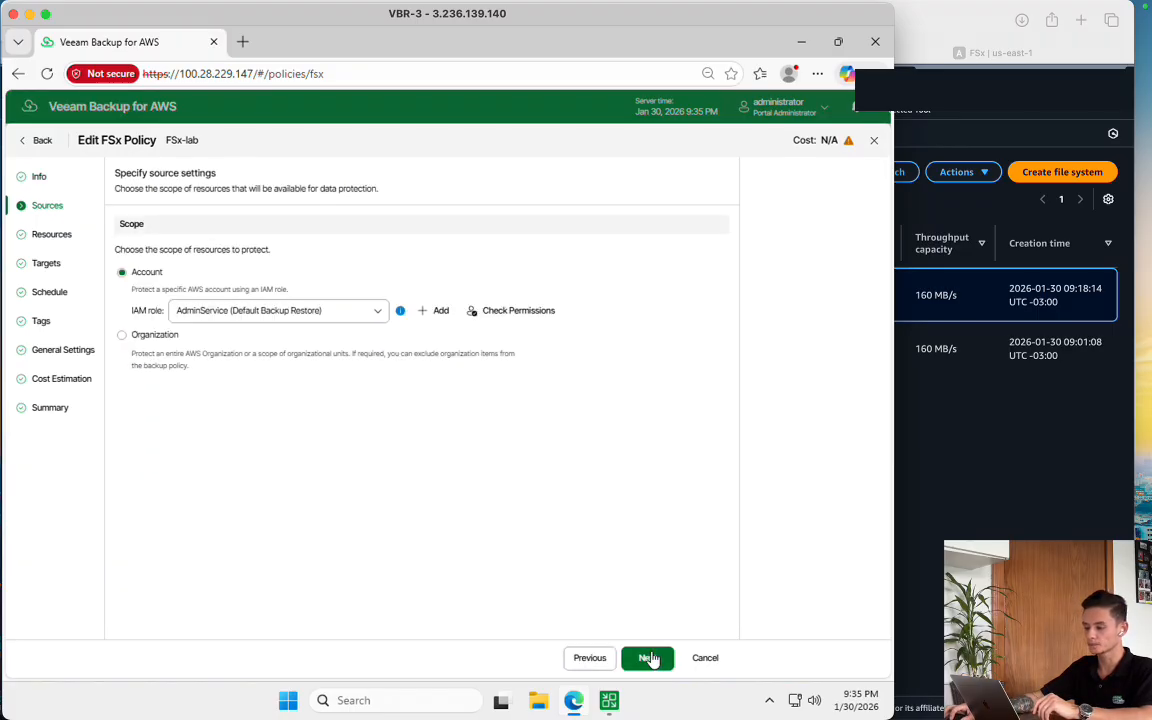
click(648, 658)
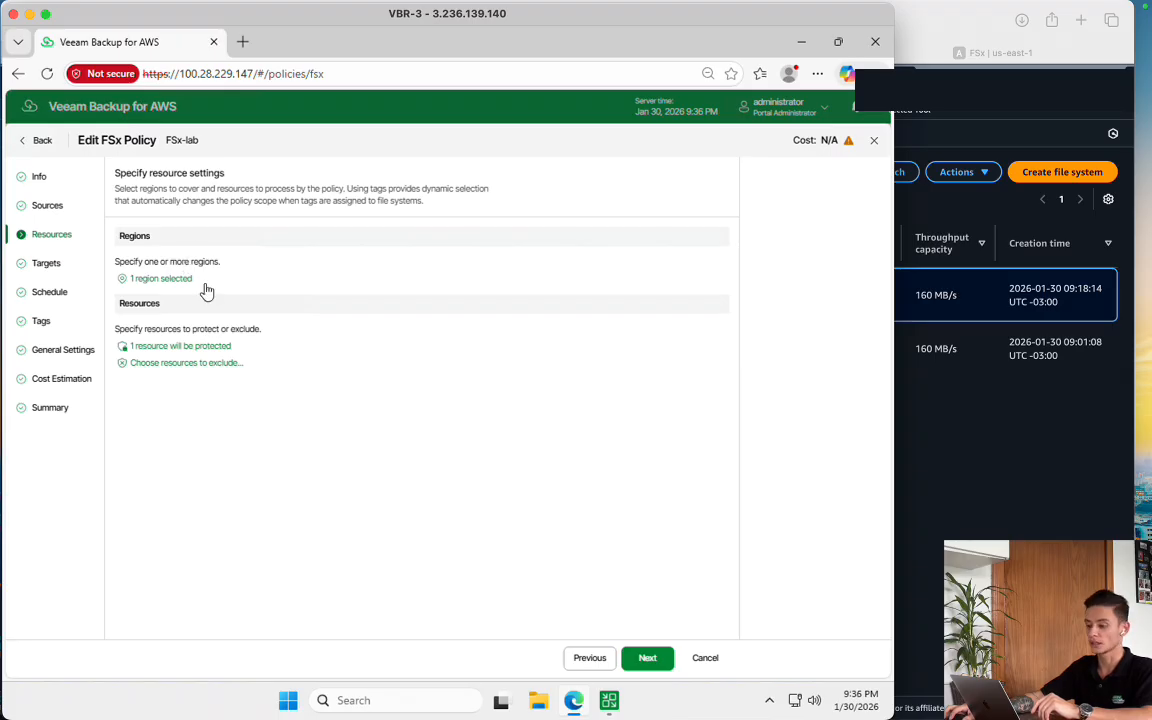
Examine the FSx-lab policy's protected resources, widening the ID column to read the full file system ID, and discard any changes
click(200, 346)
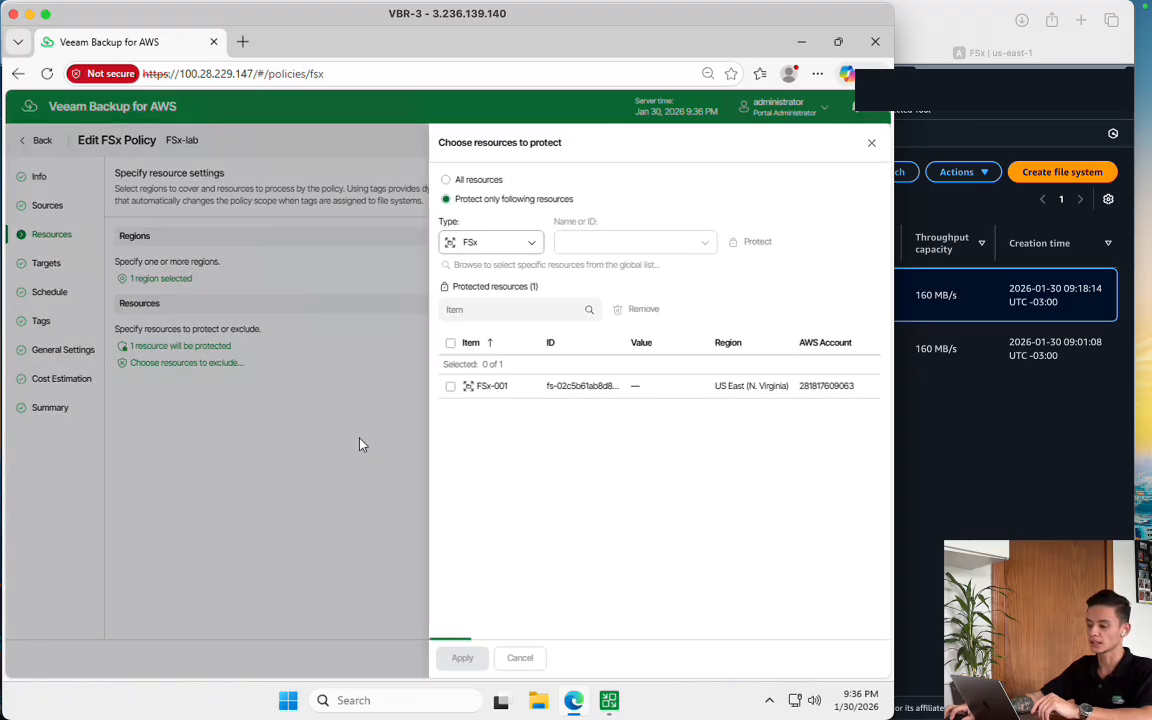
click(650, 344)
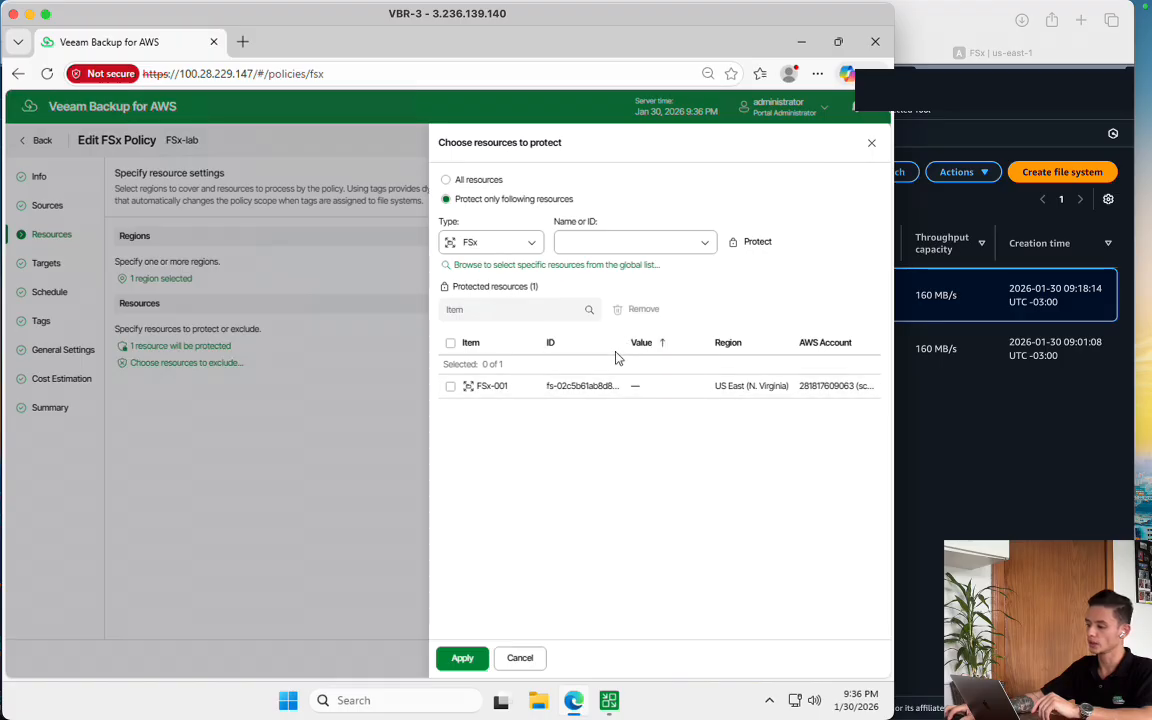
drag(625, 342, 715, 350)
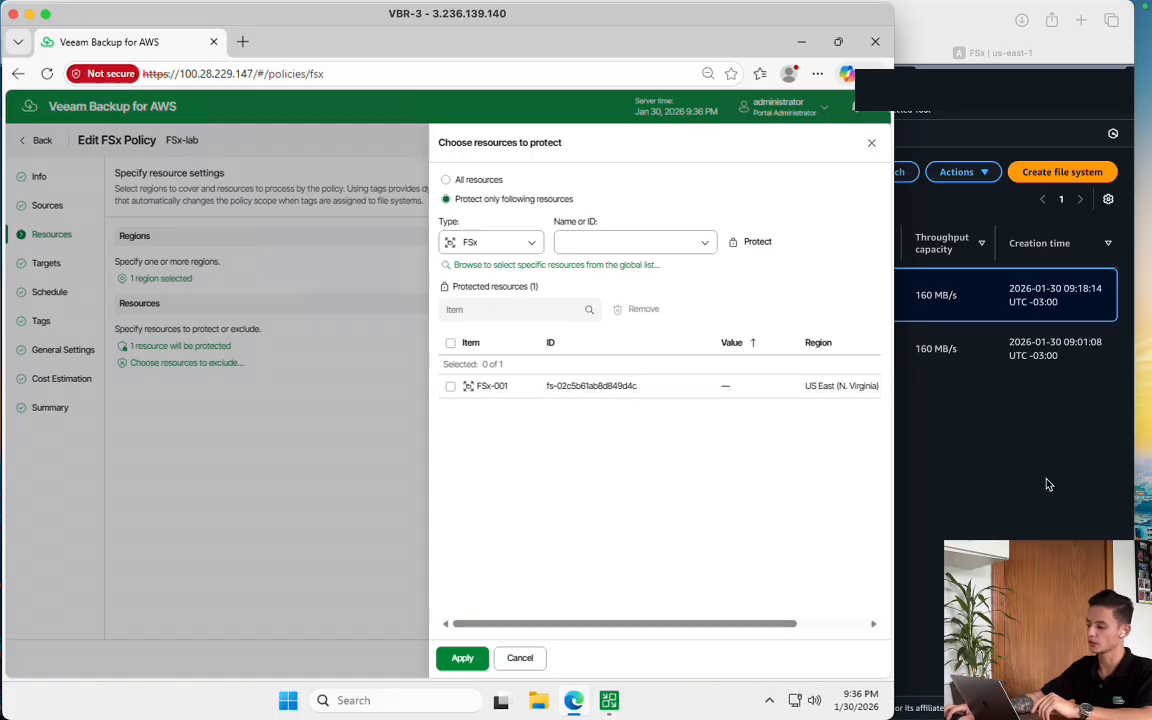
click(945, 436)
key(super+Tab)
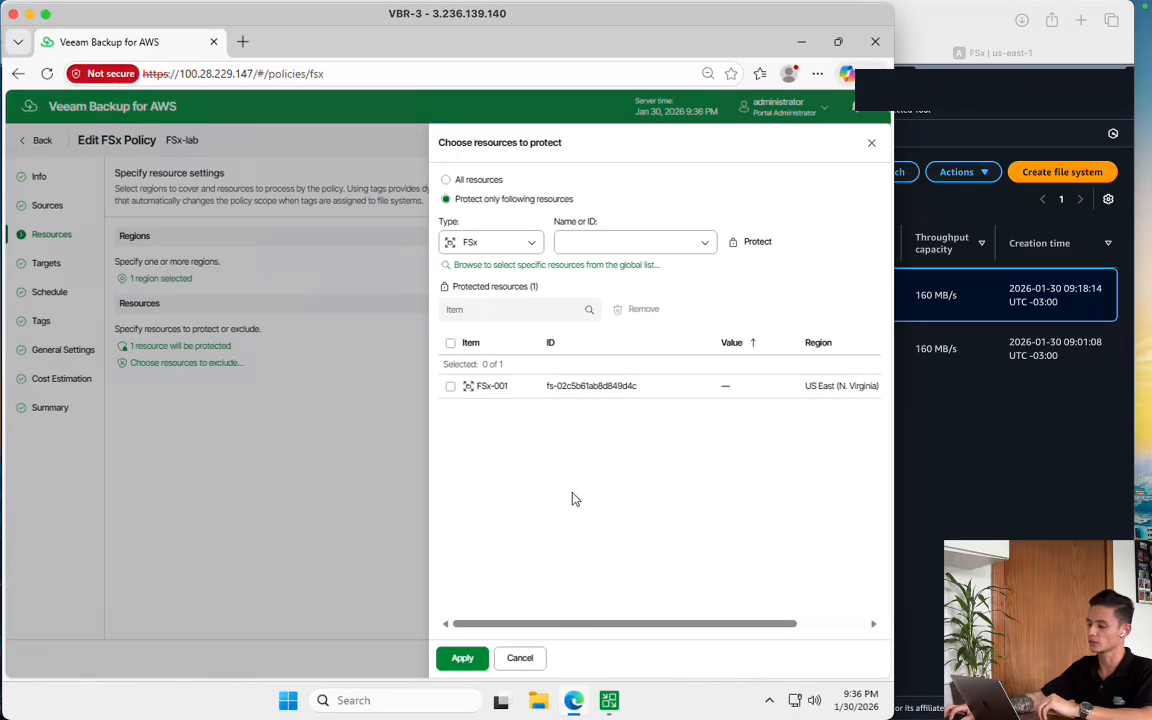
click(520, 657)
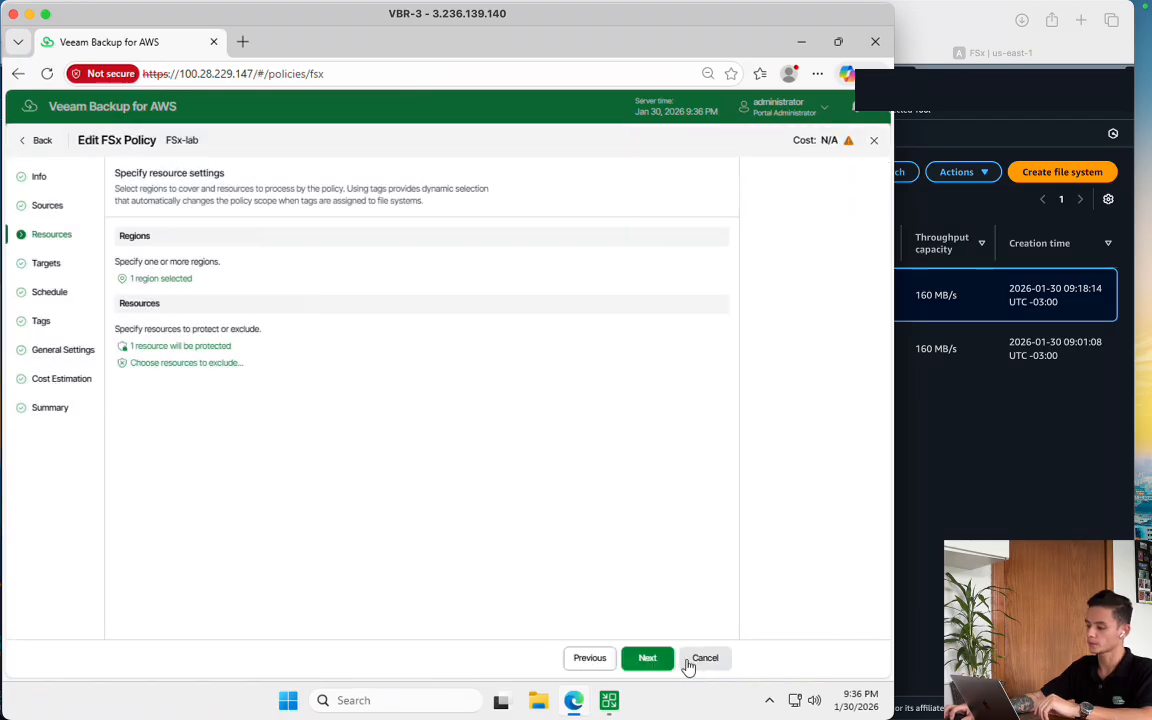
Examine the backup vault assigned to US East (N. Virginia) in the FSx-lab policy's target settings without changing it
click(648, 658)
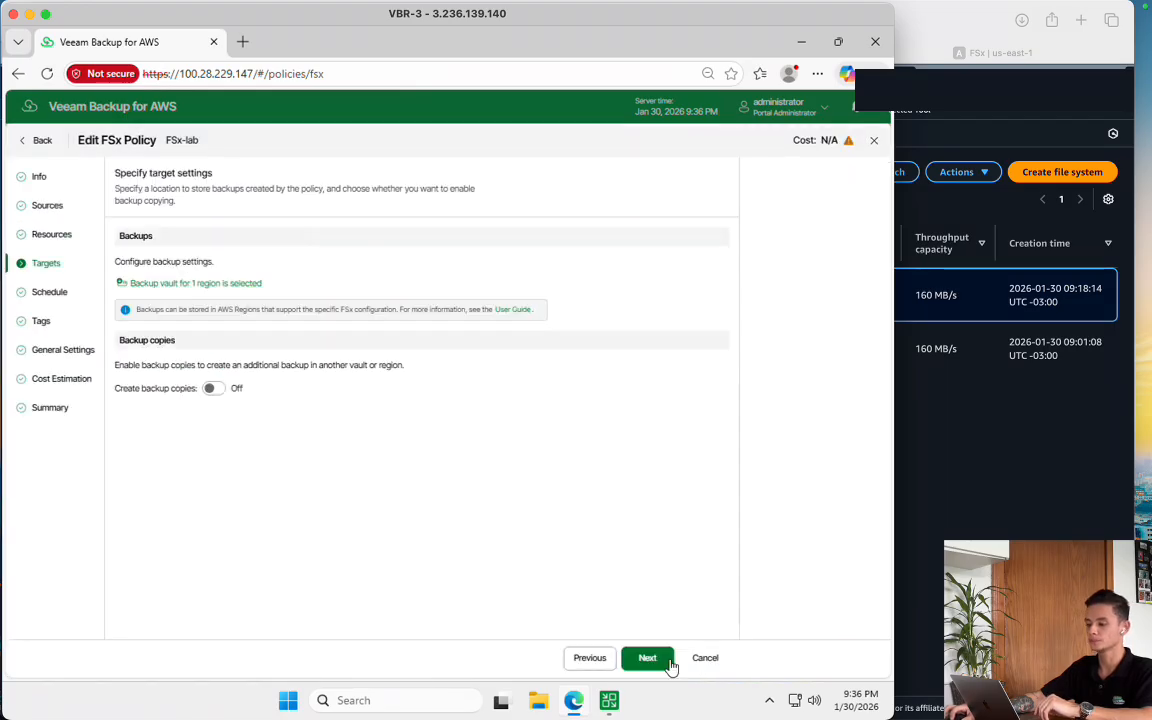
click(220, 283)
drag(653, 271, 660, 273)
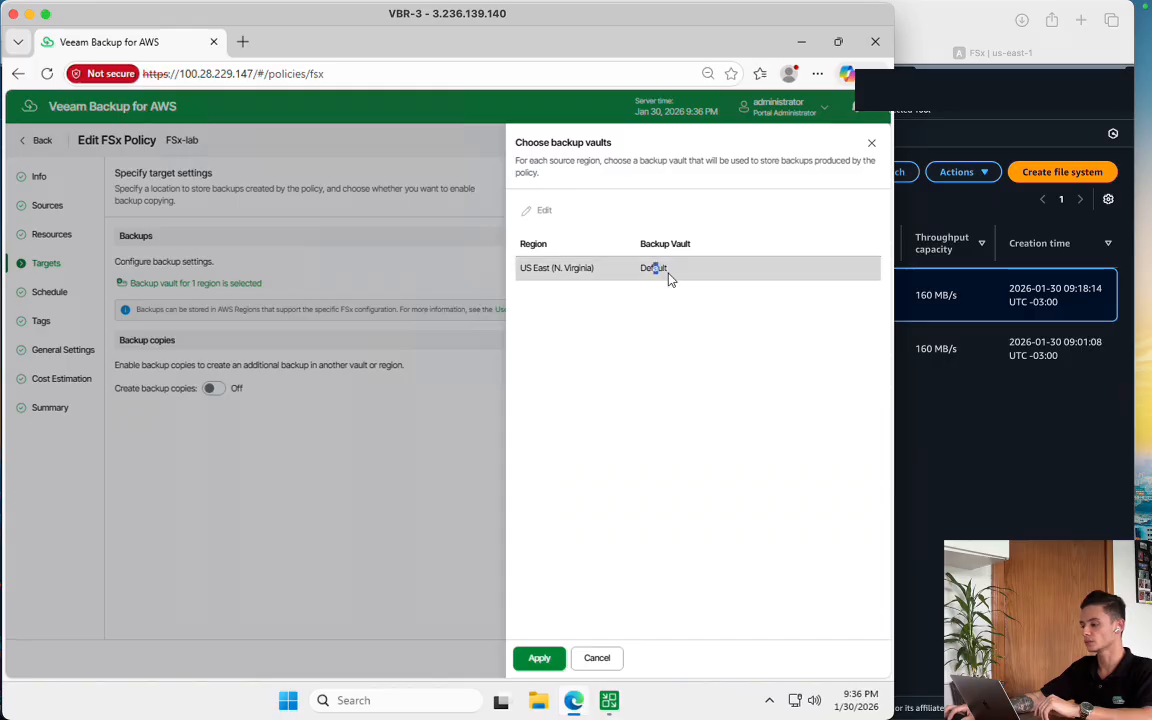
click(577, 284)
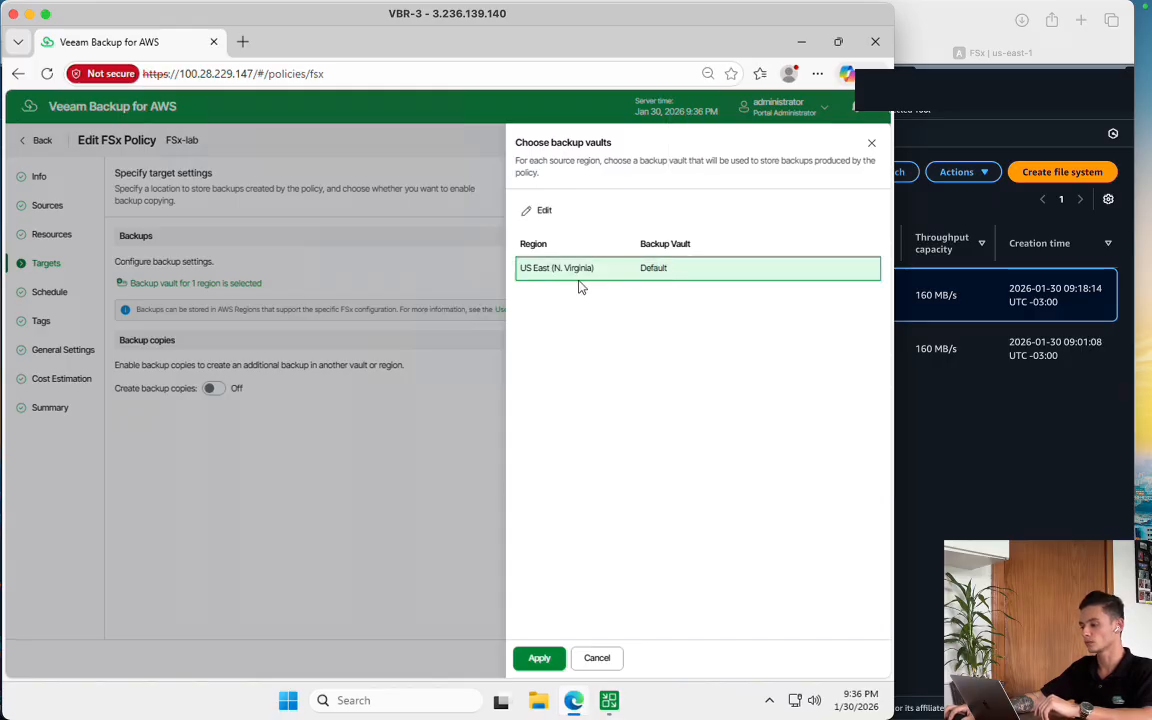
click(597, 658)
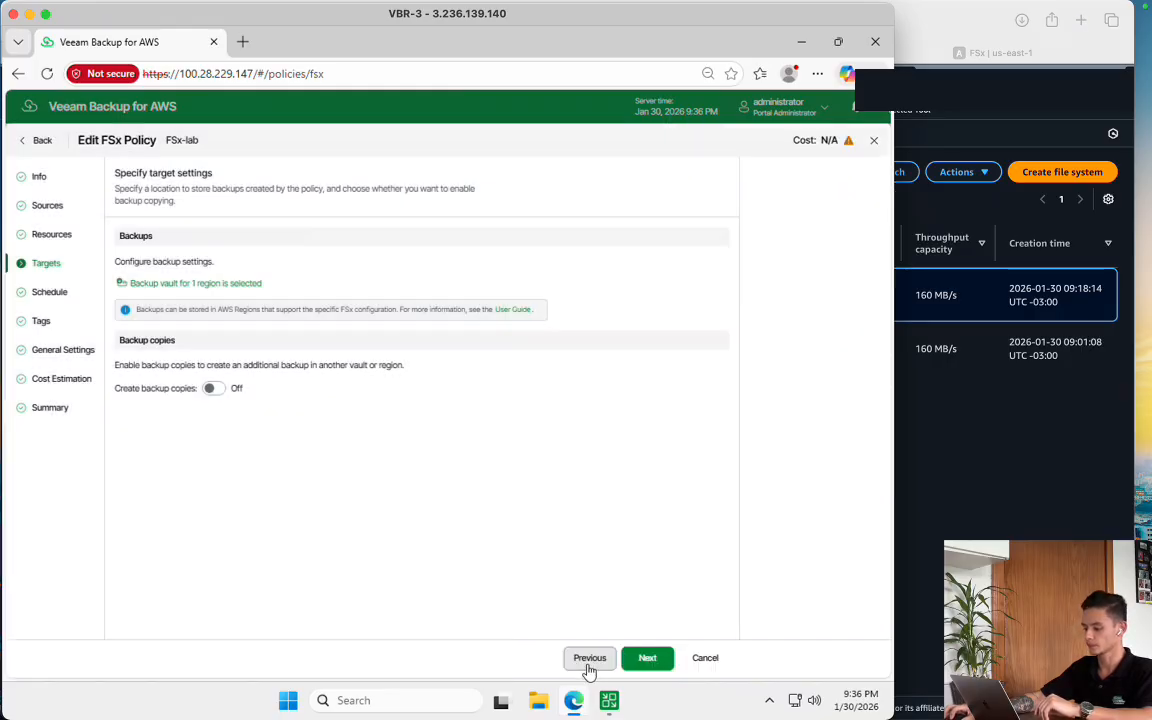
Review the FSx-lab policy's schedule, tags, general settings, cost estimation and summary, and leave the wizard without saving
click(645, 660)
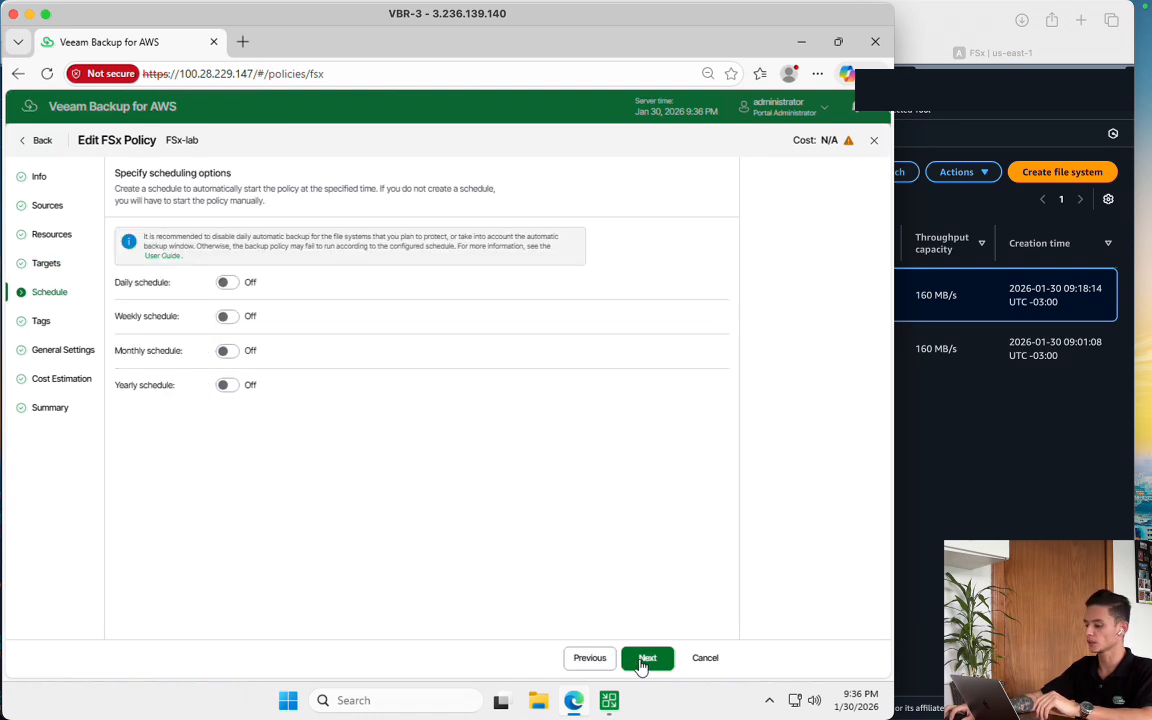
click(643, 662)
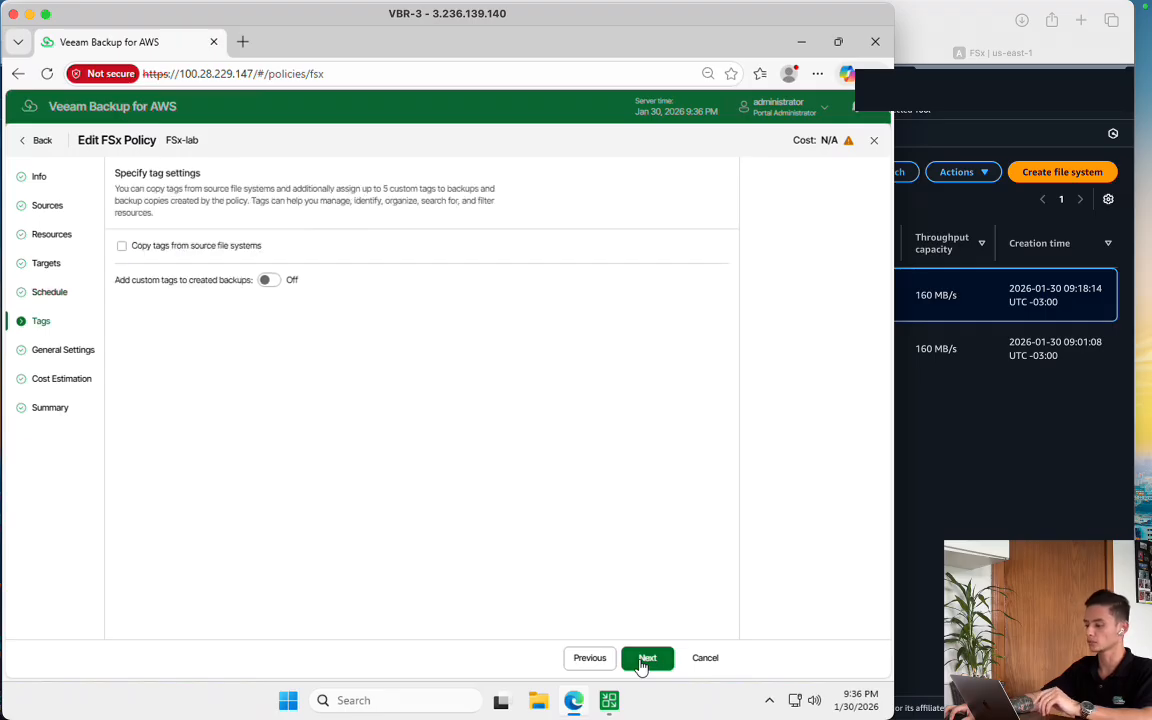
click(643, 662)
click(643, 662)
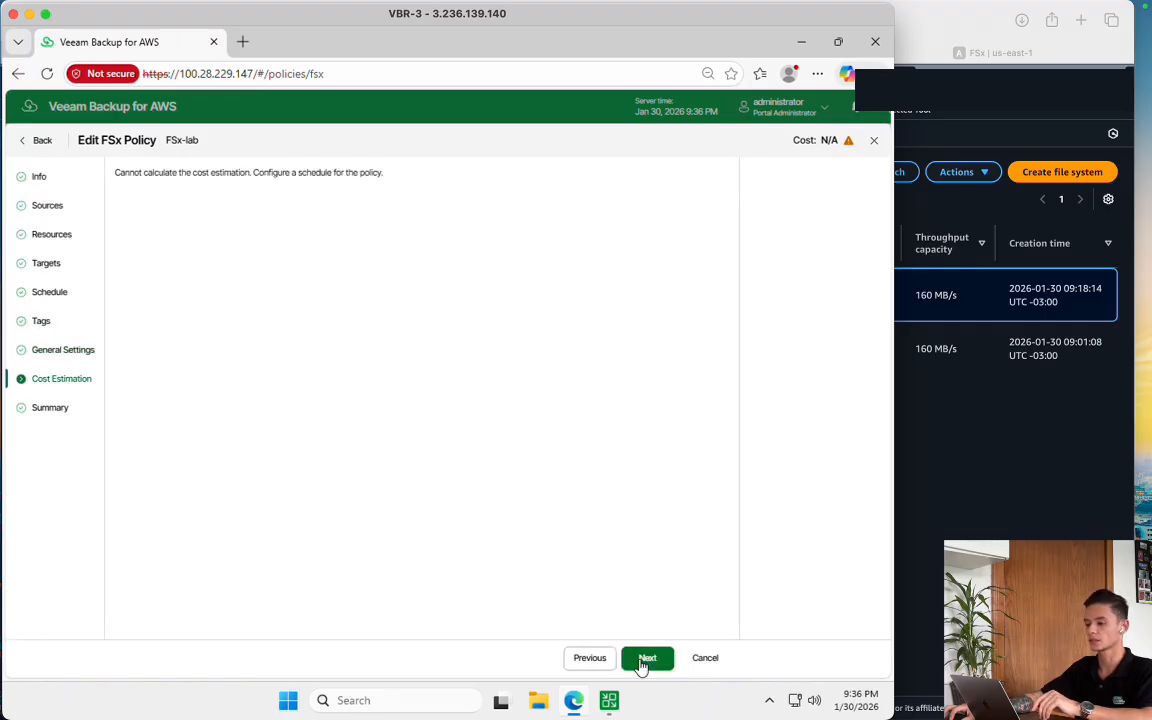
click(645, 662)
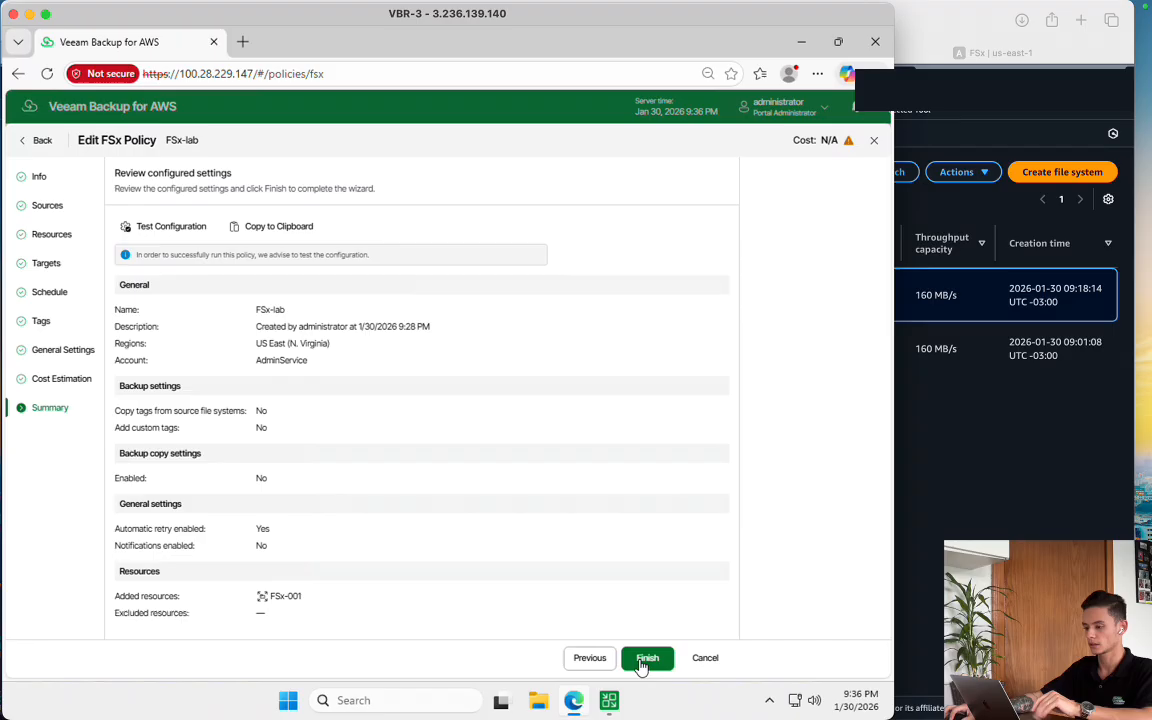
click(707, 658)
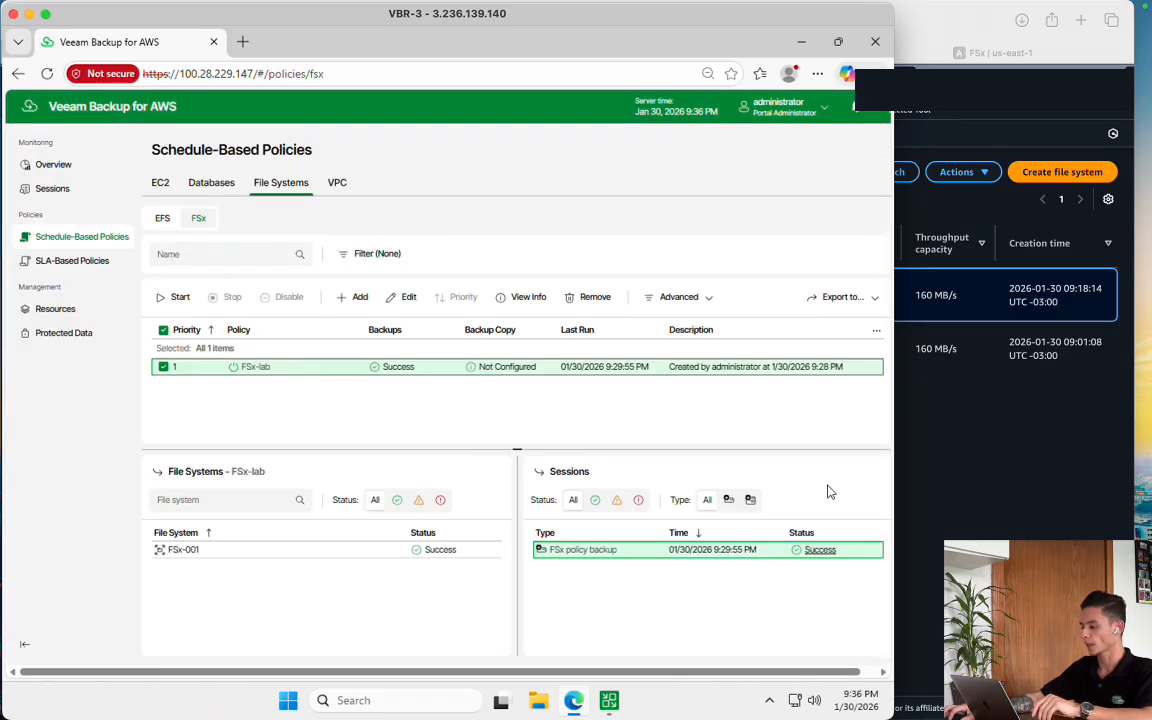
Examine the FSx policy backup session's log, close it and switch to the FSx file systems list in AWS
click(818, 551)
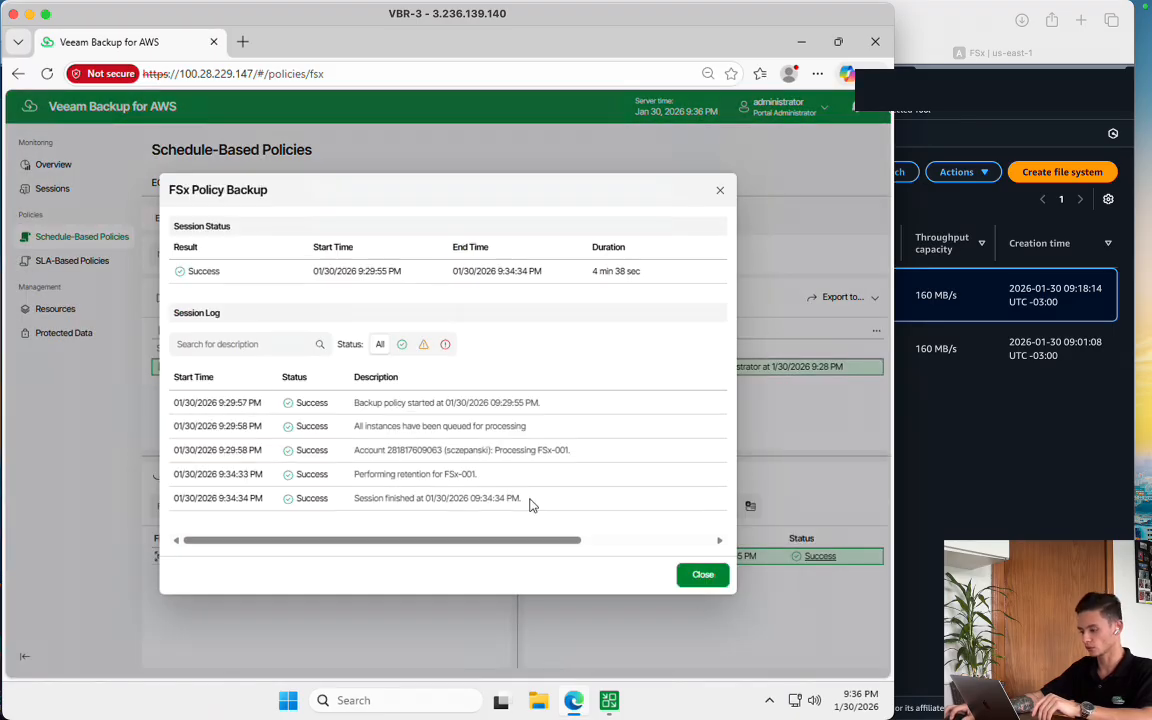
click(702, 578)
click(1000, 450)
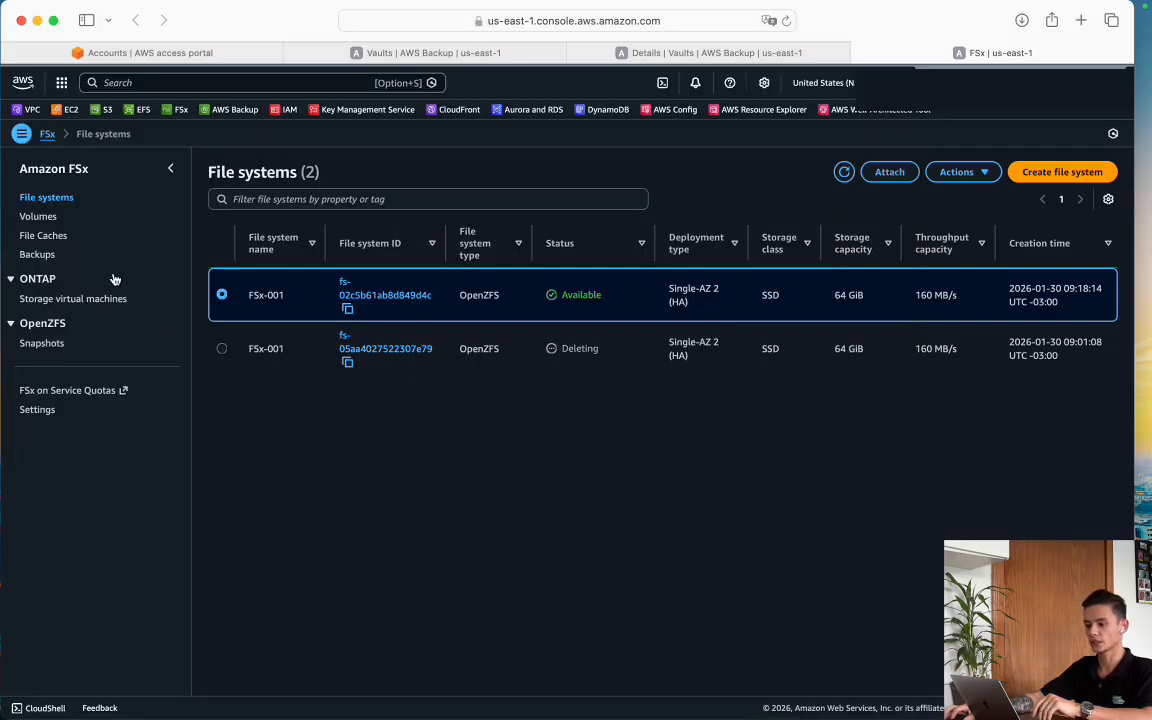
Examine the details of the newest FSx-001 recovery point in the Default backup vault and return to the FSx file systems list
click(673, 54)
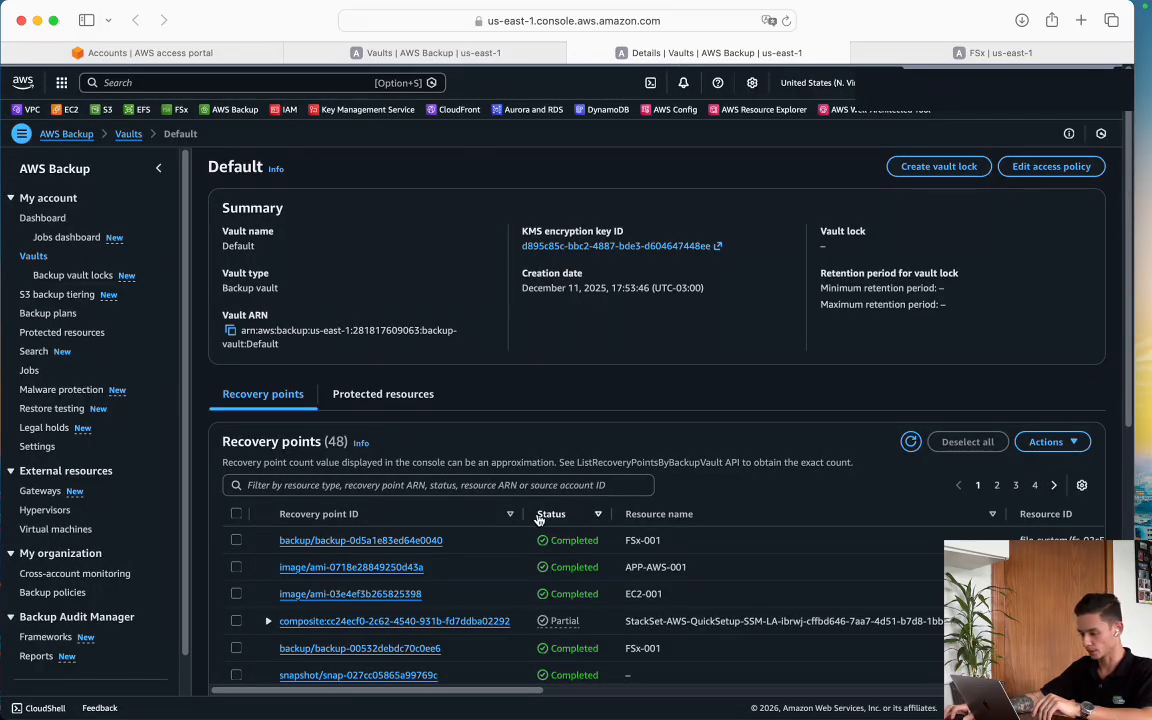
click(389, 541)
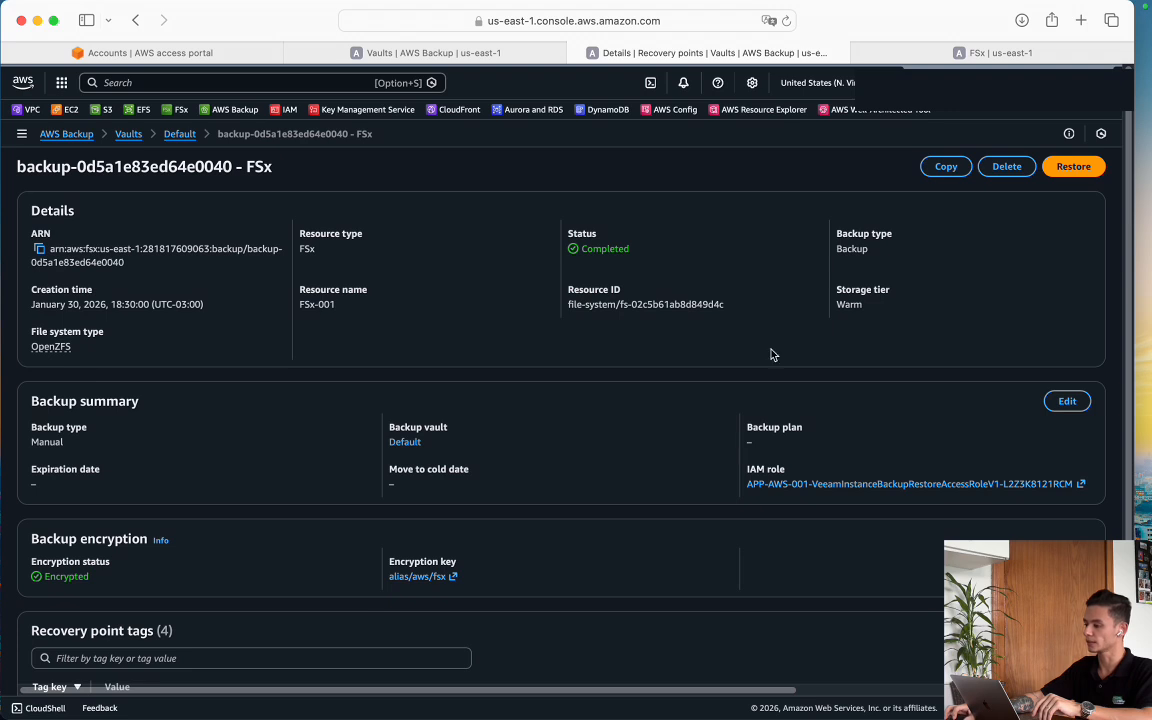
click(972, 50)
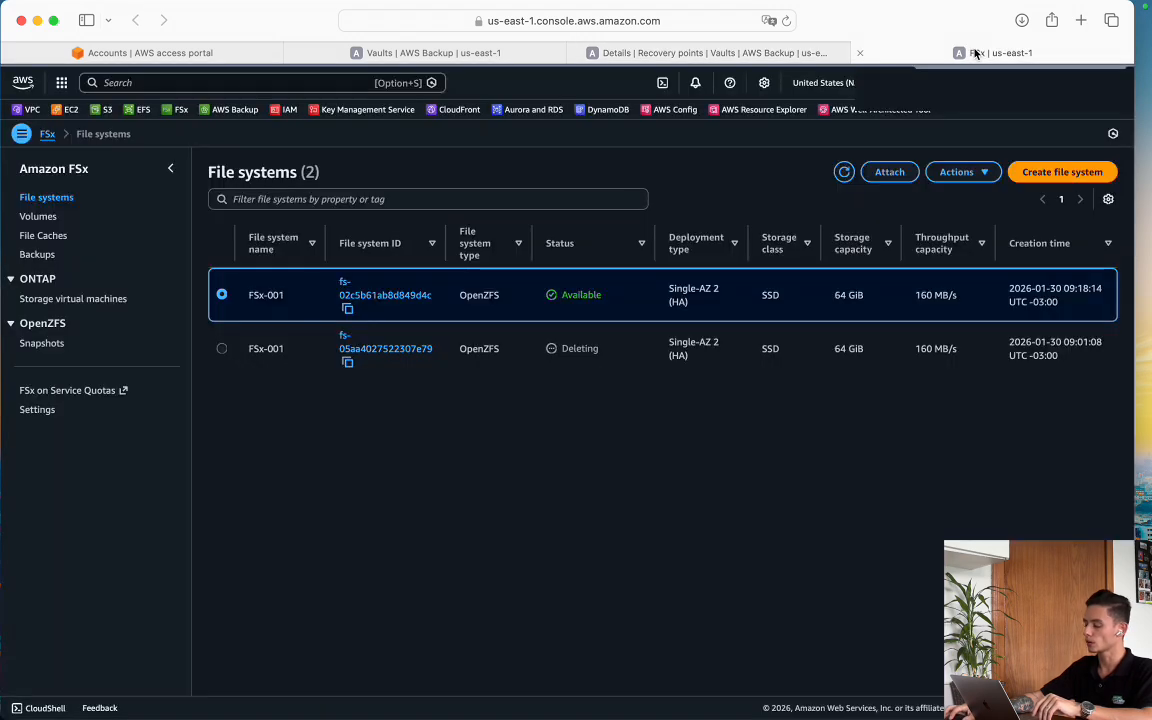
Prepare to delete the available FSx-001 file system without a final backup, acknowledging the loss of automatic backups and entering fs-02c5b61ab8d849d4c as confirmation
click(222, 349)
click(222, 296)
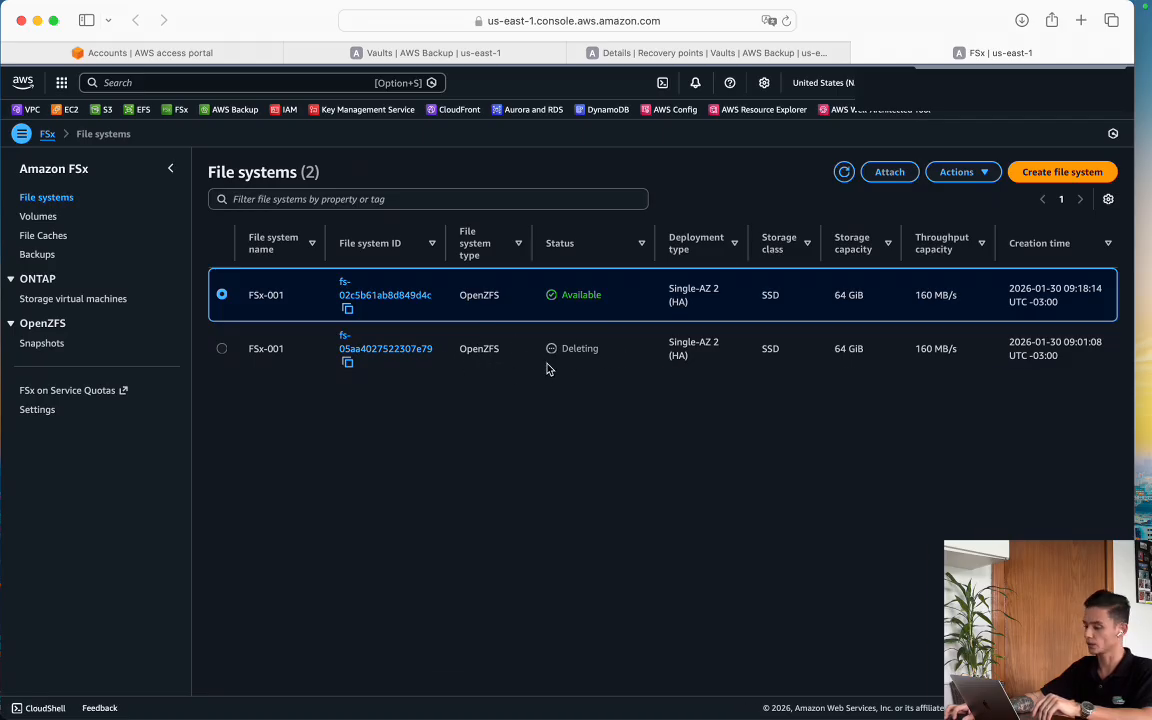
click(970, 173)
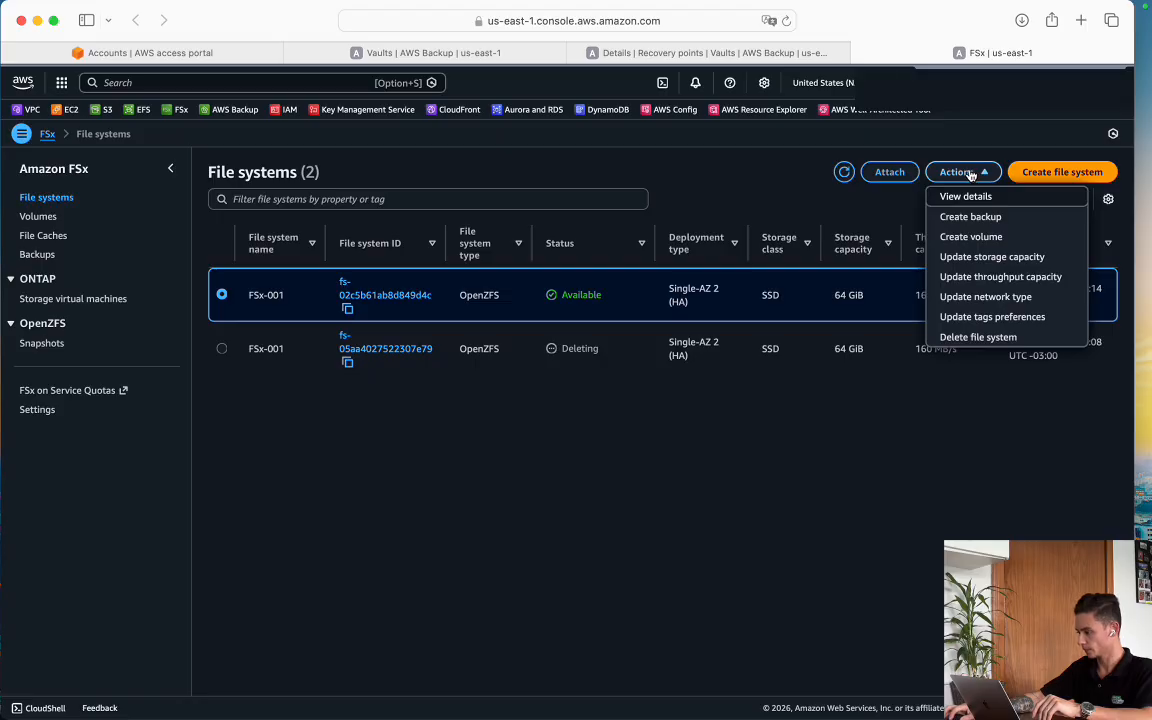
click(975, 337)
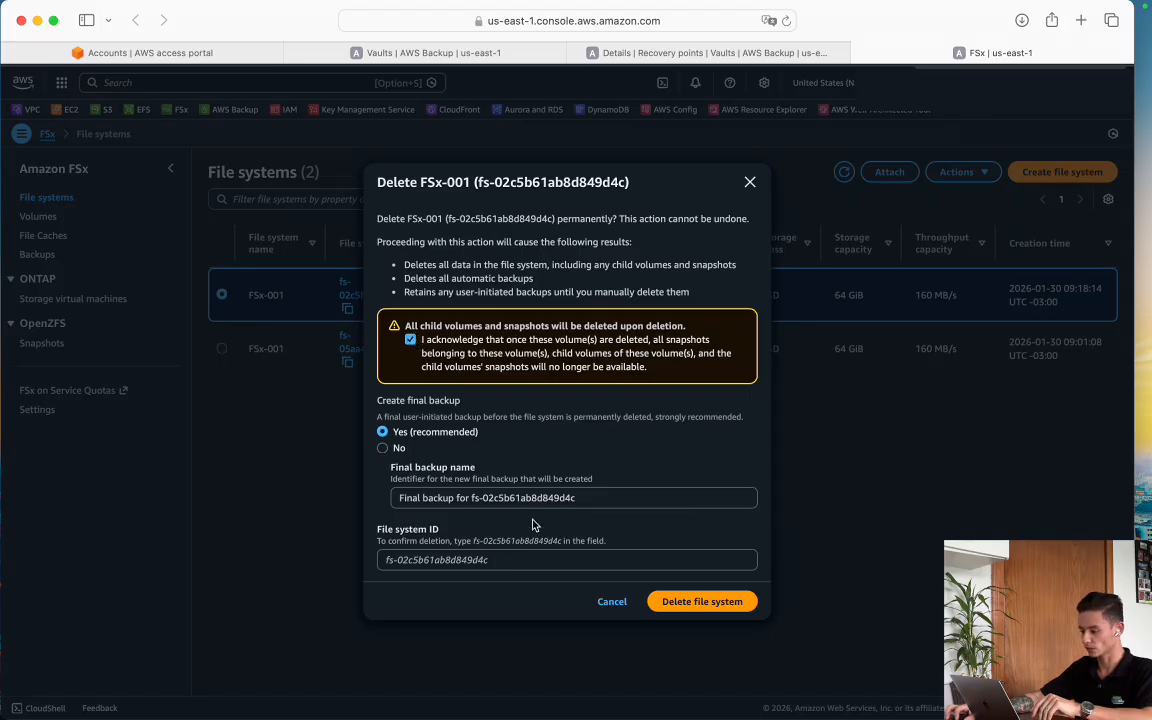
mouse_move(475, 541)
mouse_down()
mouse_move(559, 540)
mouse_move(478, 541)
mouse_up()
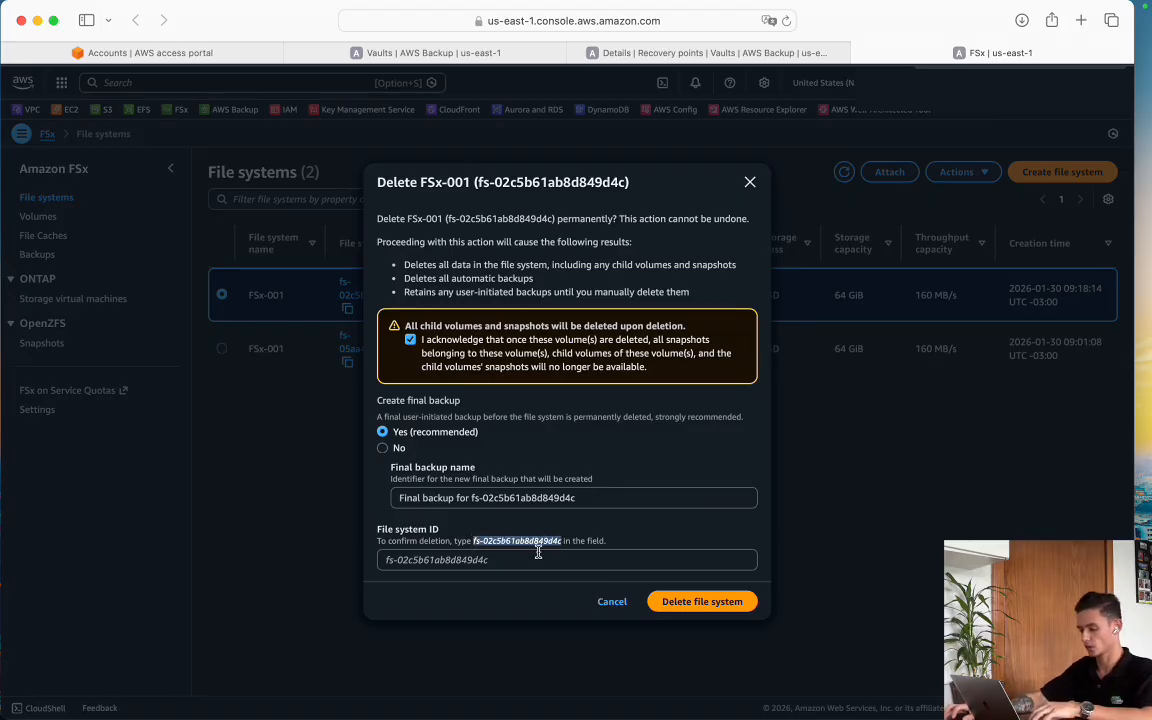
click(507, 561)
text(fs-02c5b61ab8d849d4c)
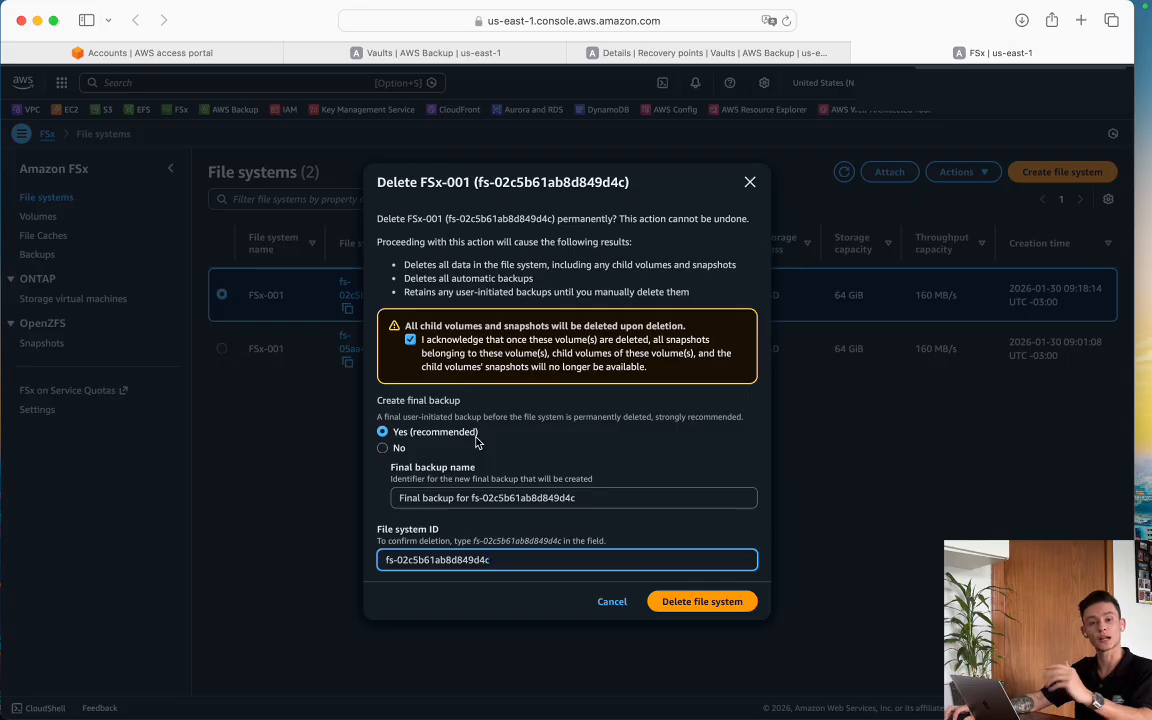
click(399, 448)
click(424, 486)
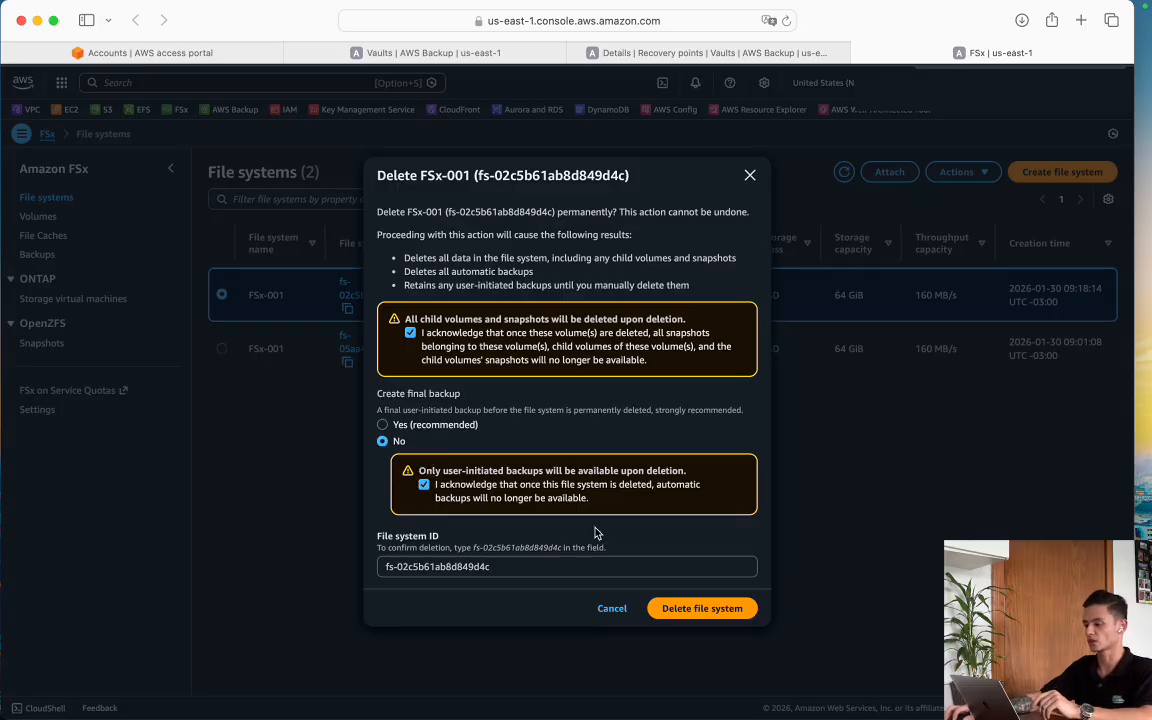
Switch to Veeam Backup for AWS and examine the FSx-001 entry with the FSx-lab policy in the protected FSx data
mouse_move(605, 716)
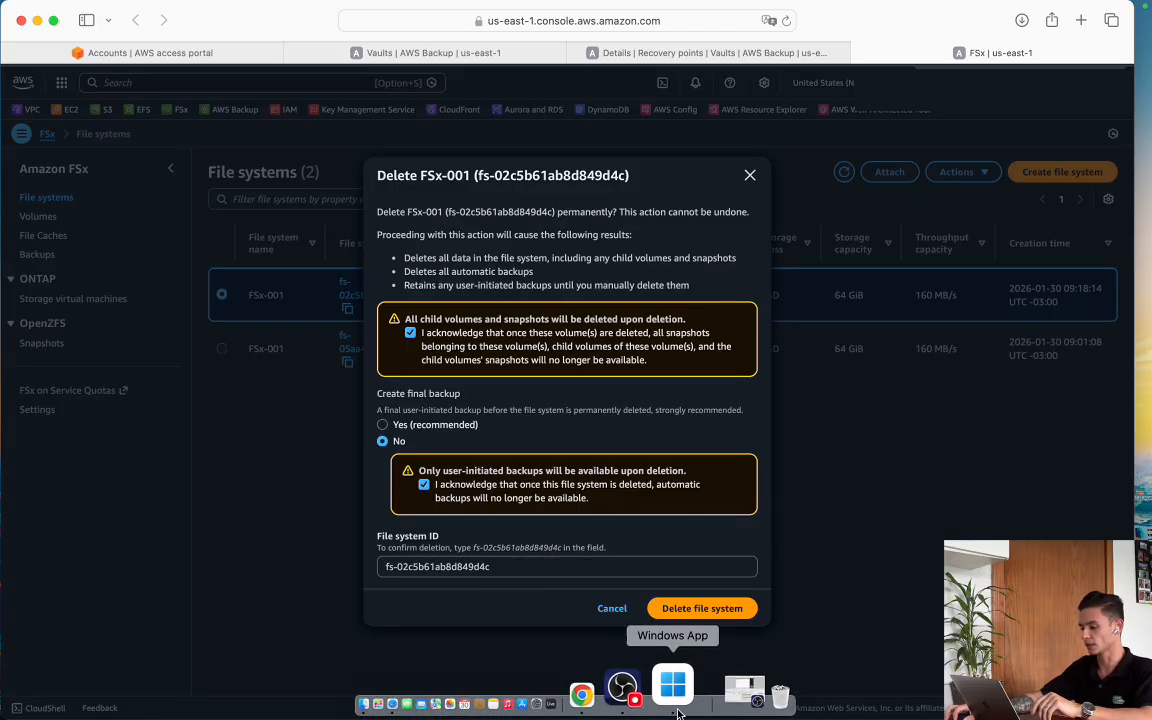
click(676, 712)
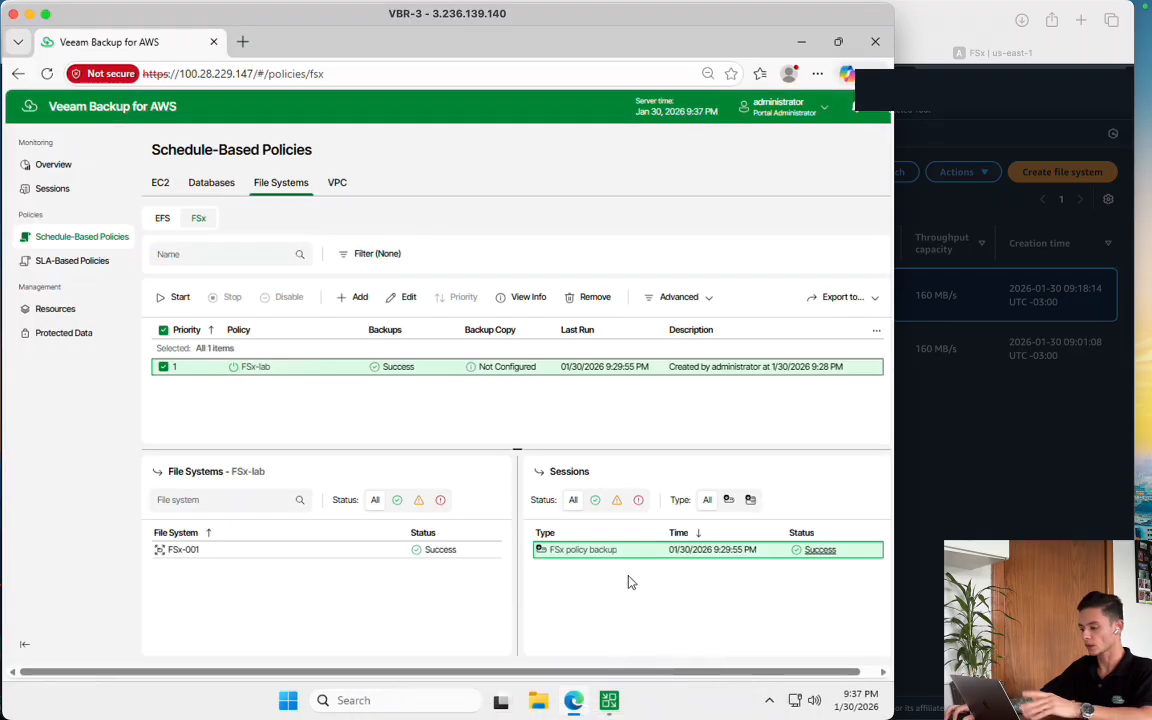
click(70, 333)
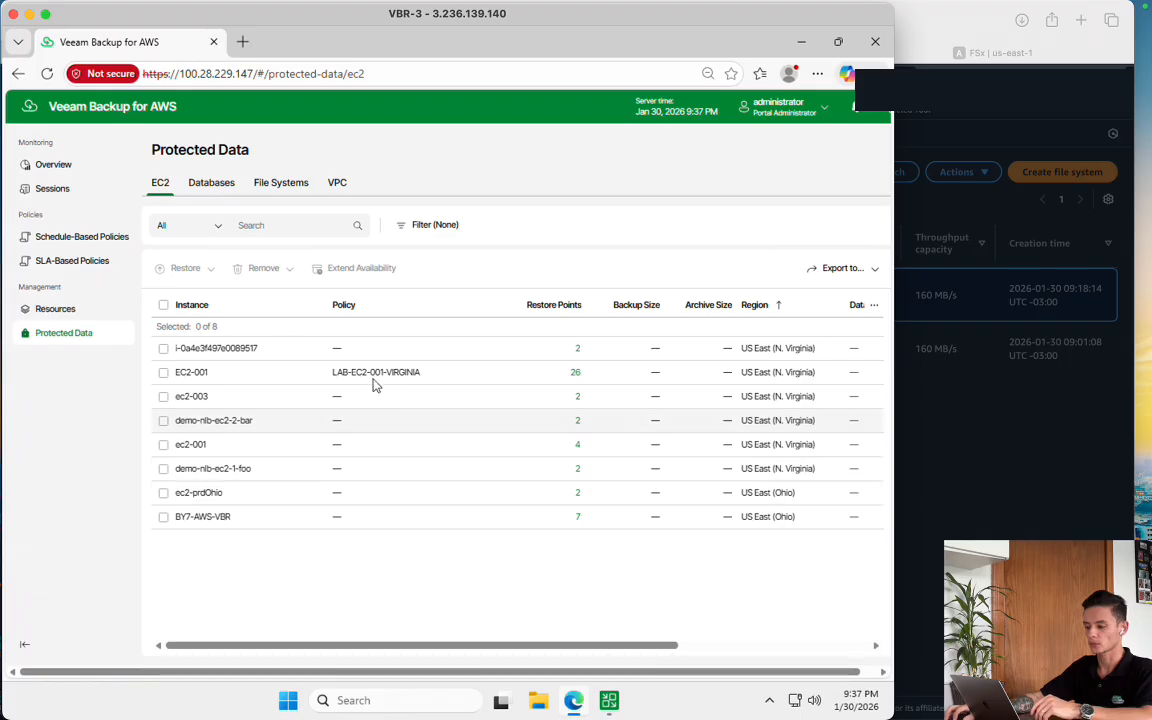
click(307, 376)
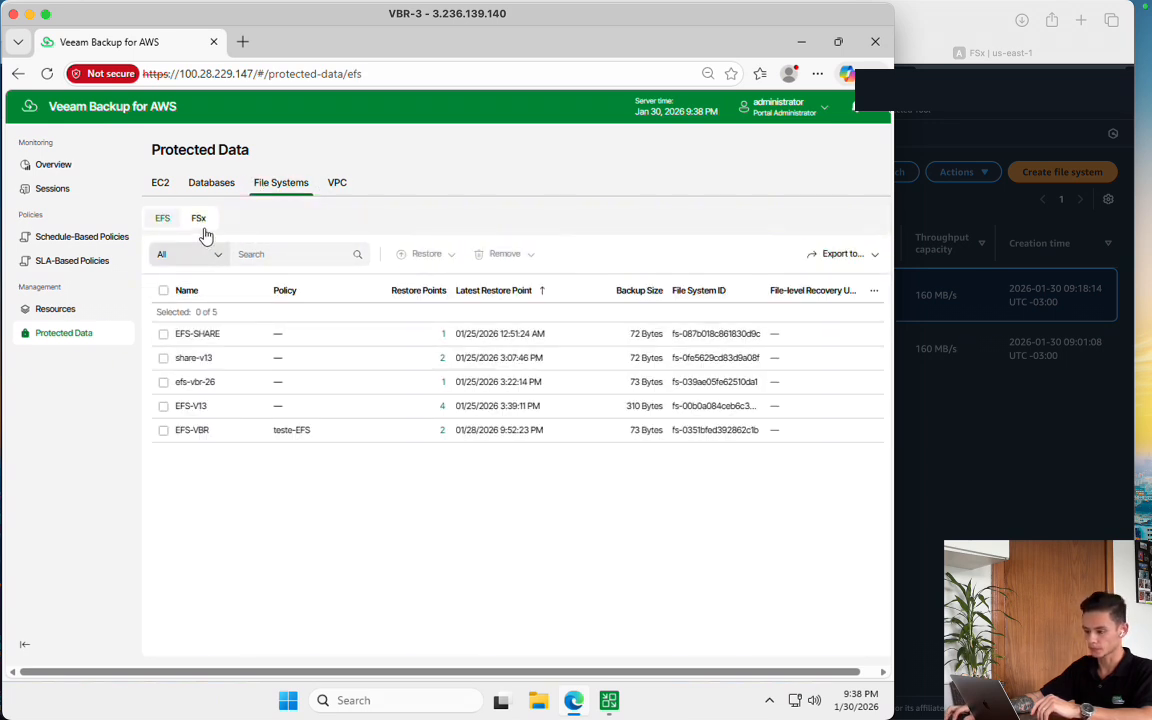
click(199, 219)
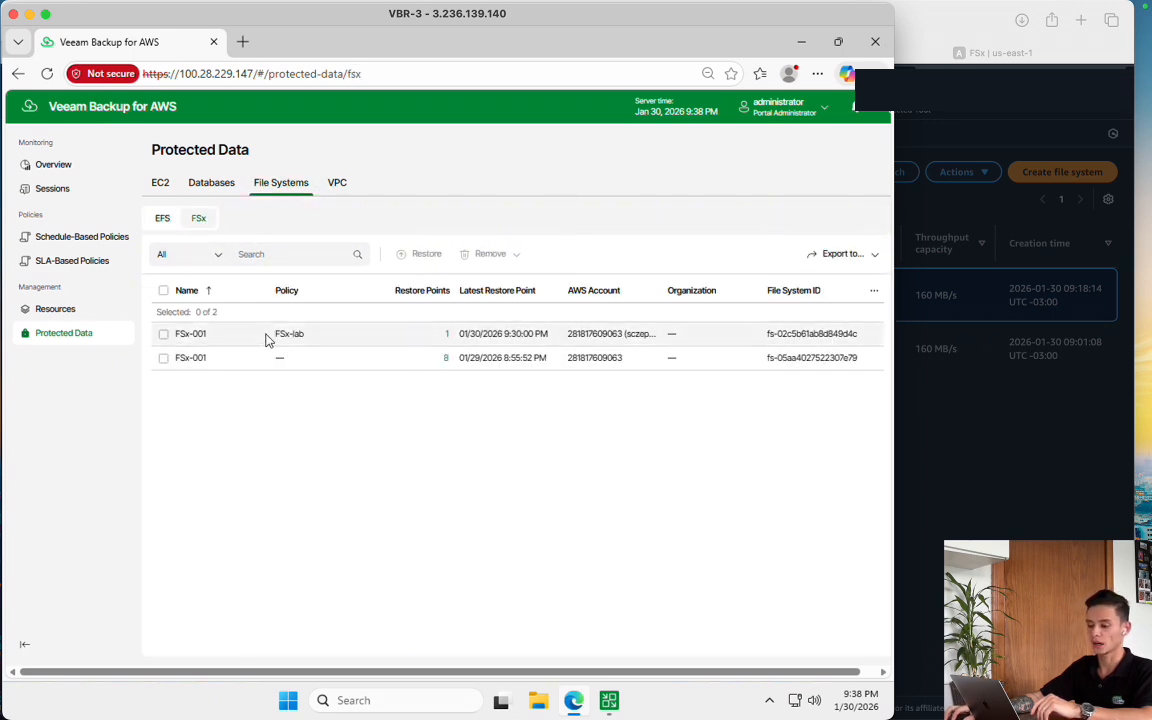
drag(183, 333, 380, 332)
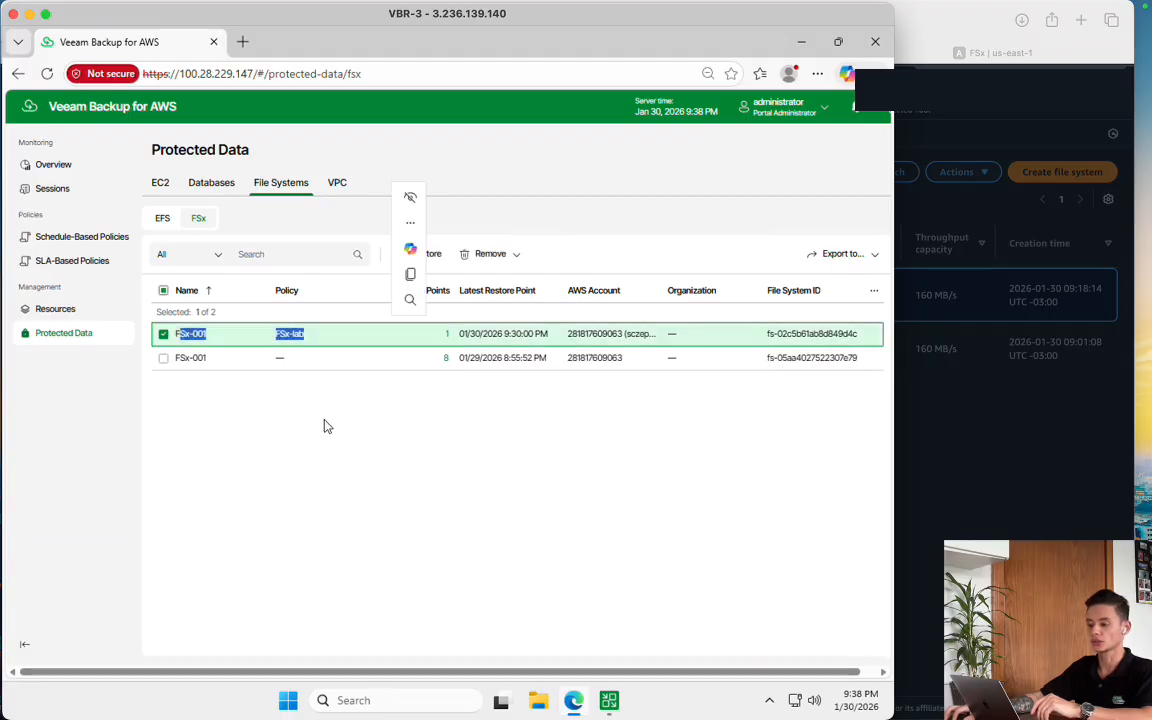
Switch back to the AWS console, confirm the deletion of the FSx-001 file system and refresh the file systems list
click(991, 474)
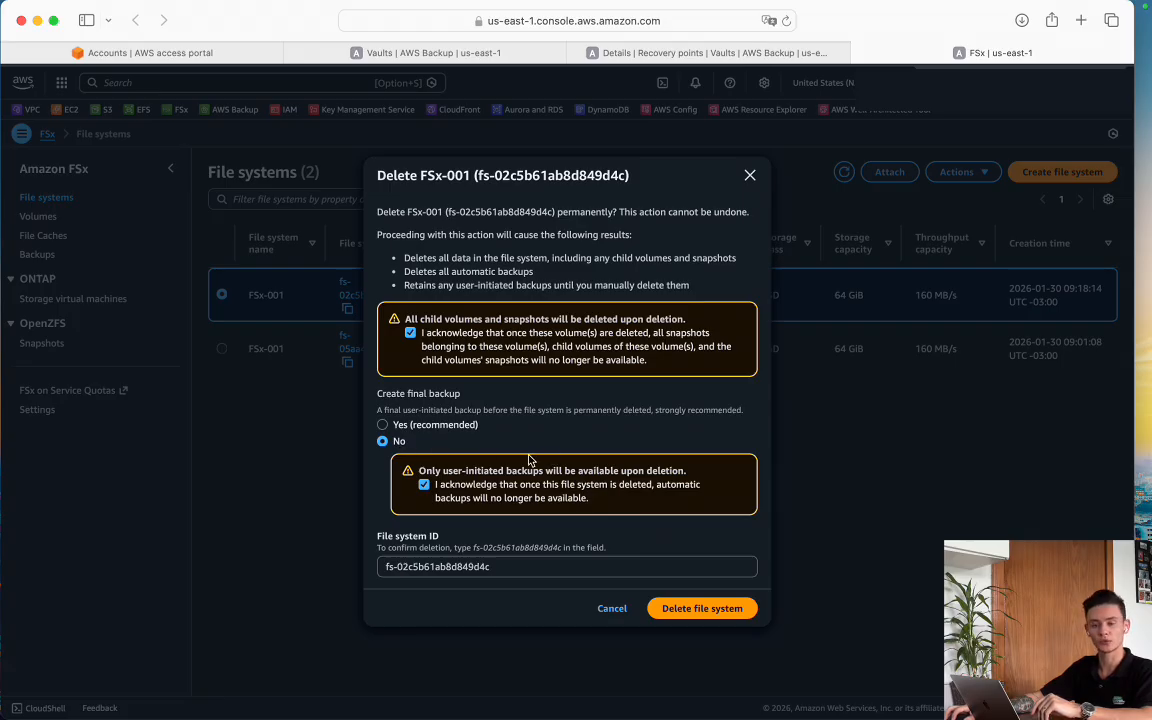
click(684, 608)
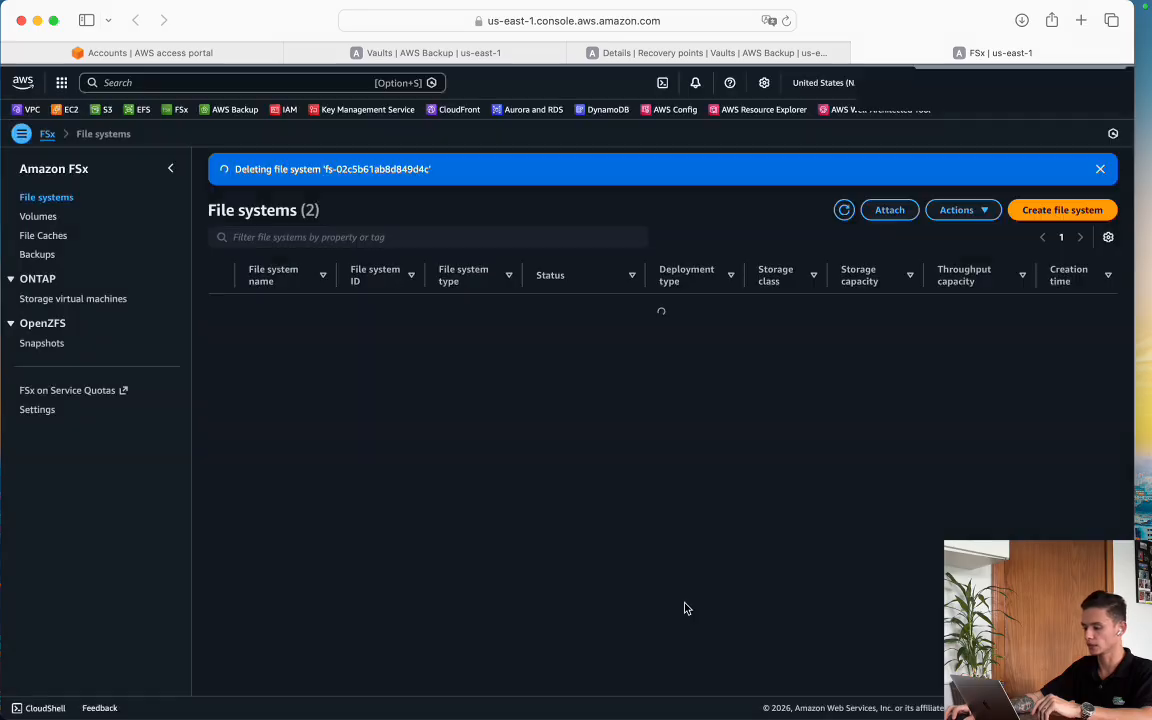
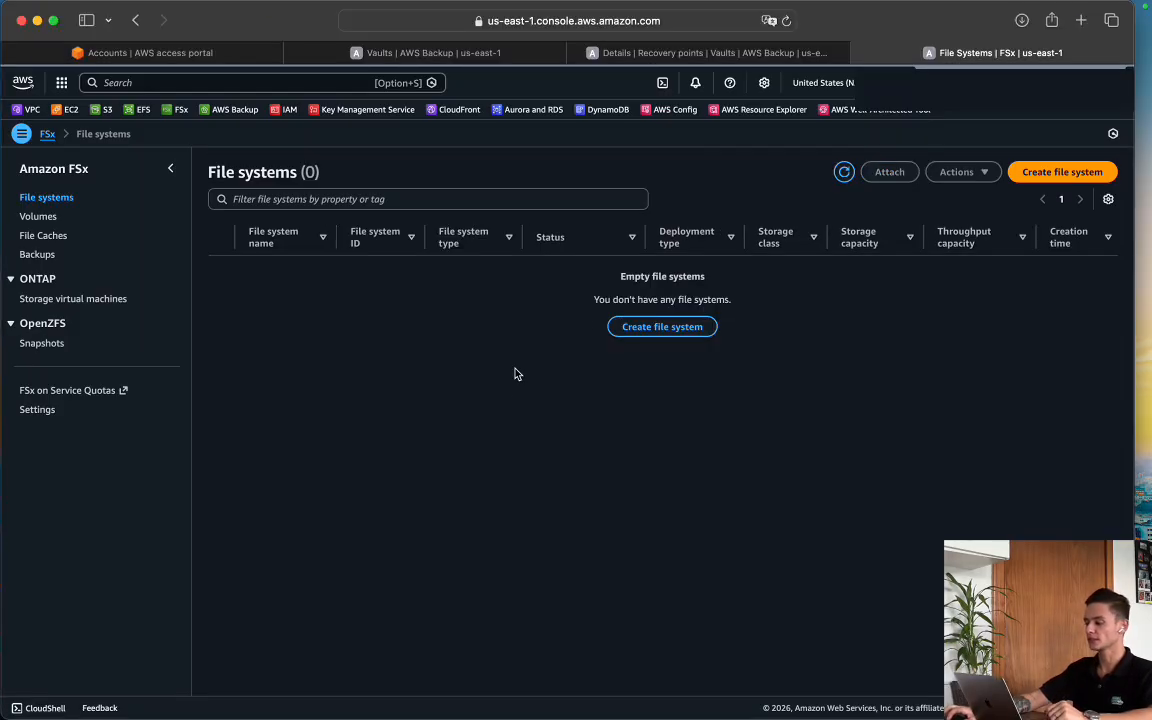
click(844, 172)
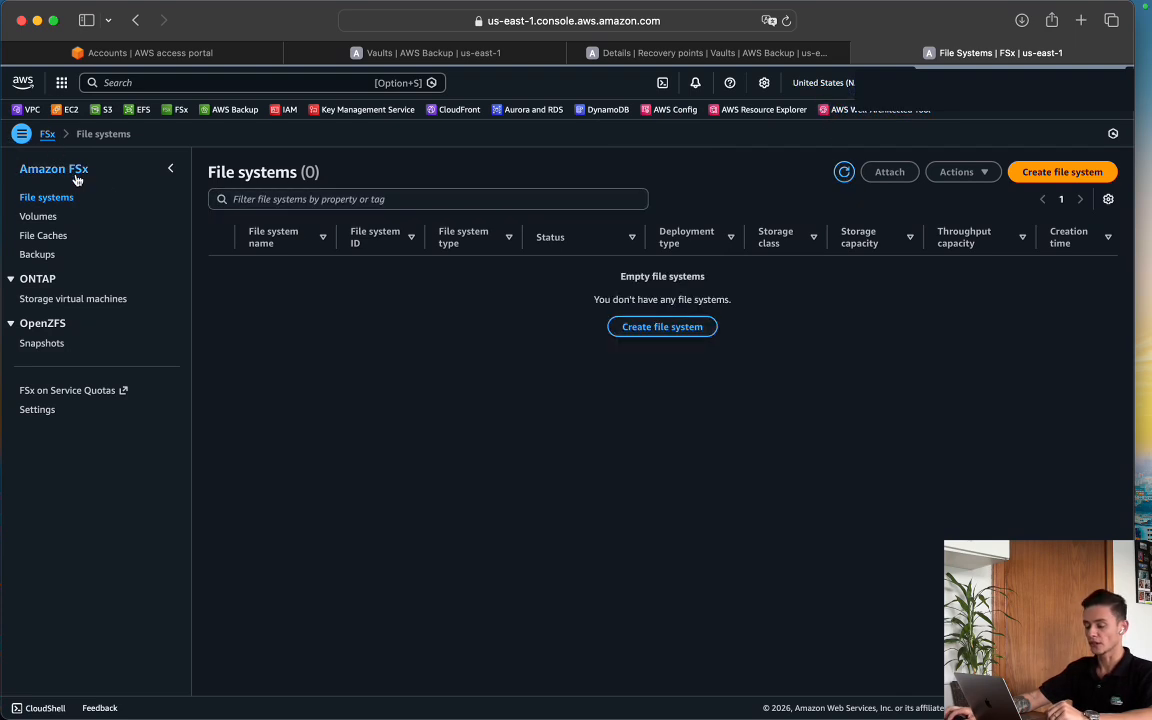
drag(276, 172, 363, 208)
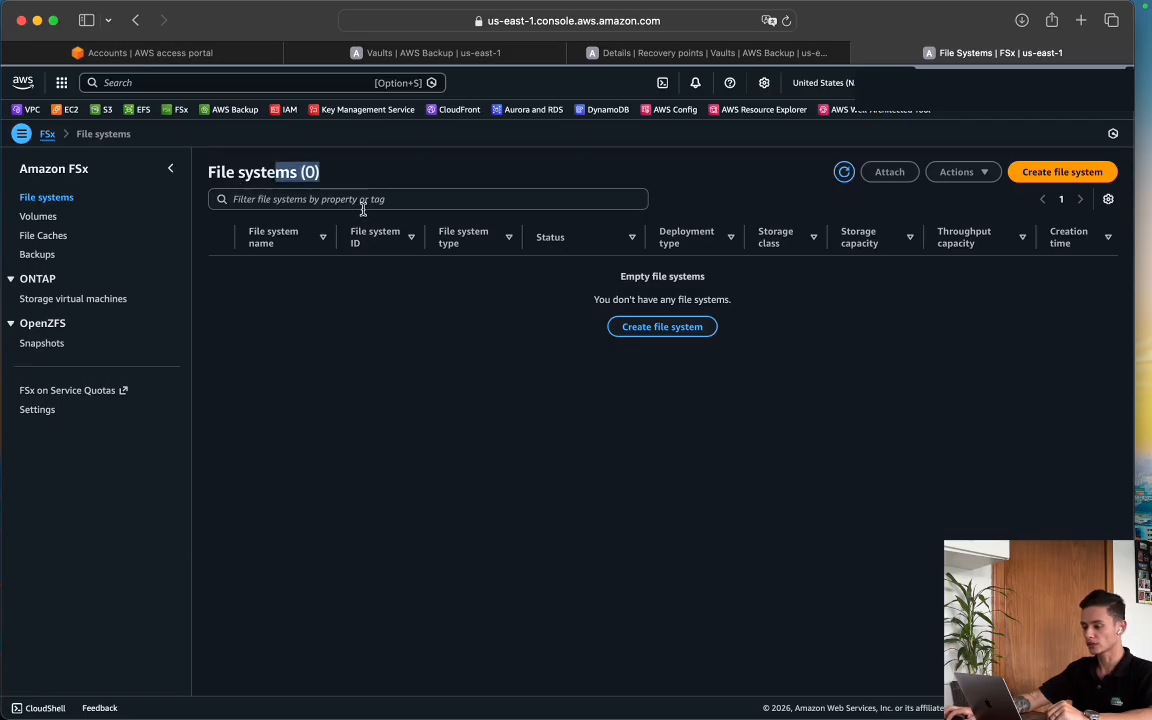
Check the FSx backups list and the recovery points in the Default backup vault
click(37, 255)
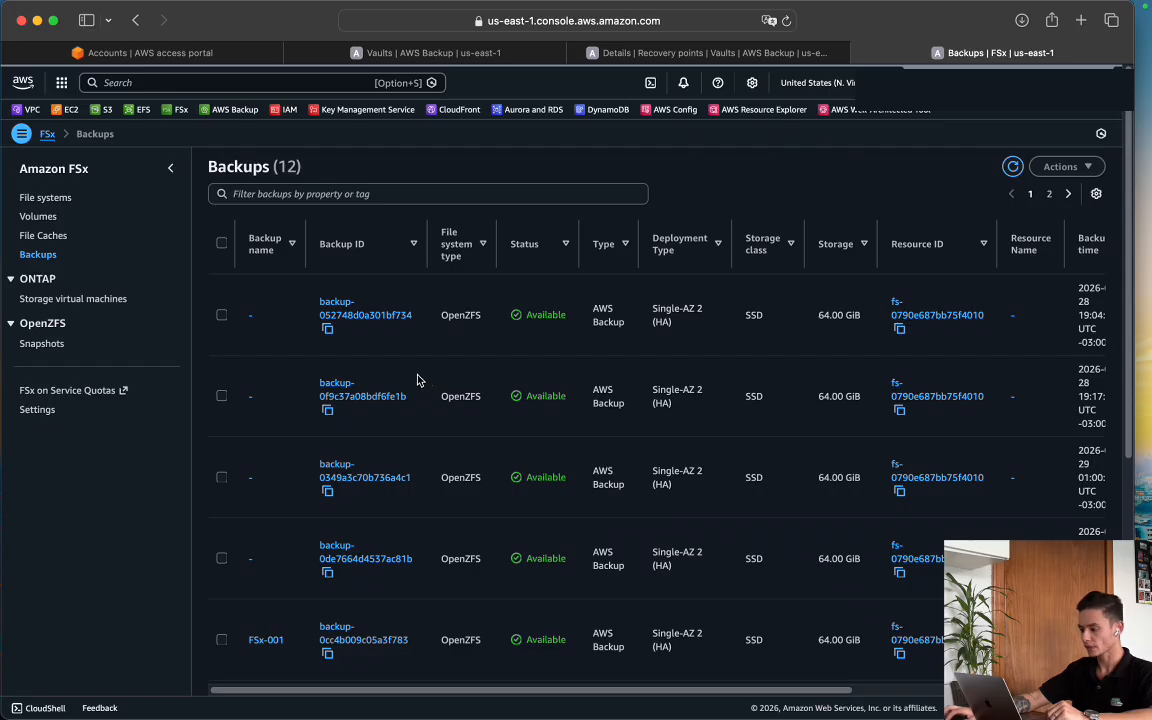
click(676, 52)
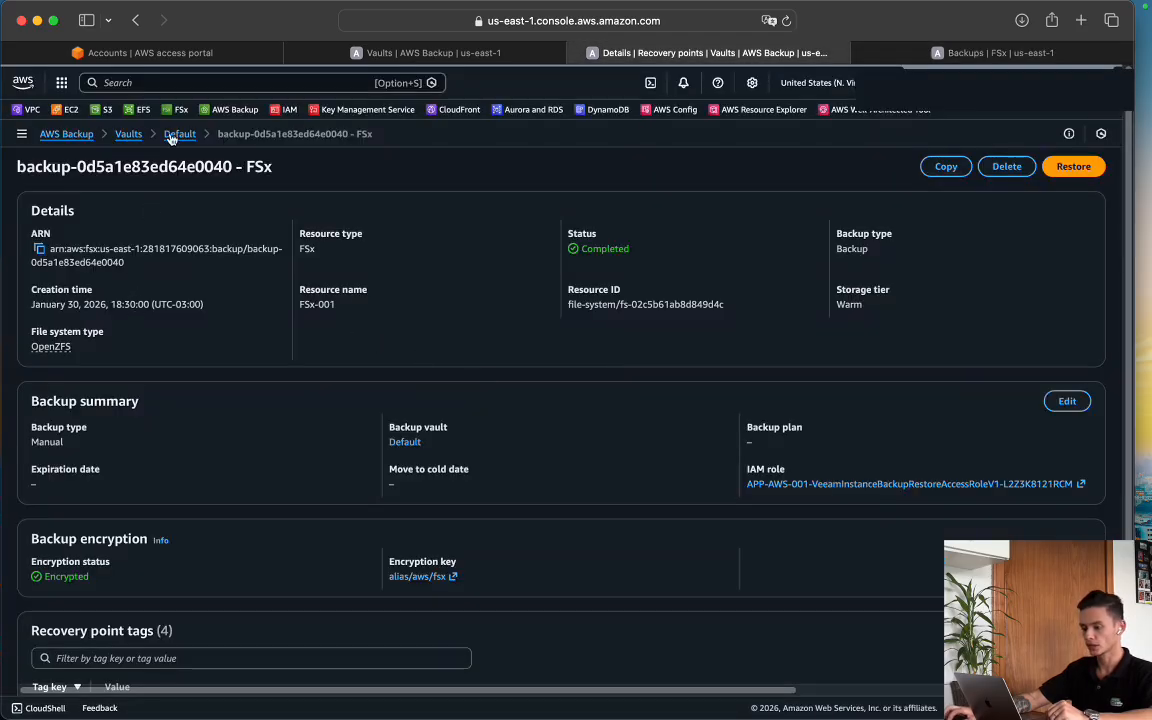
click(177, 134)
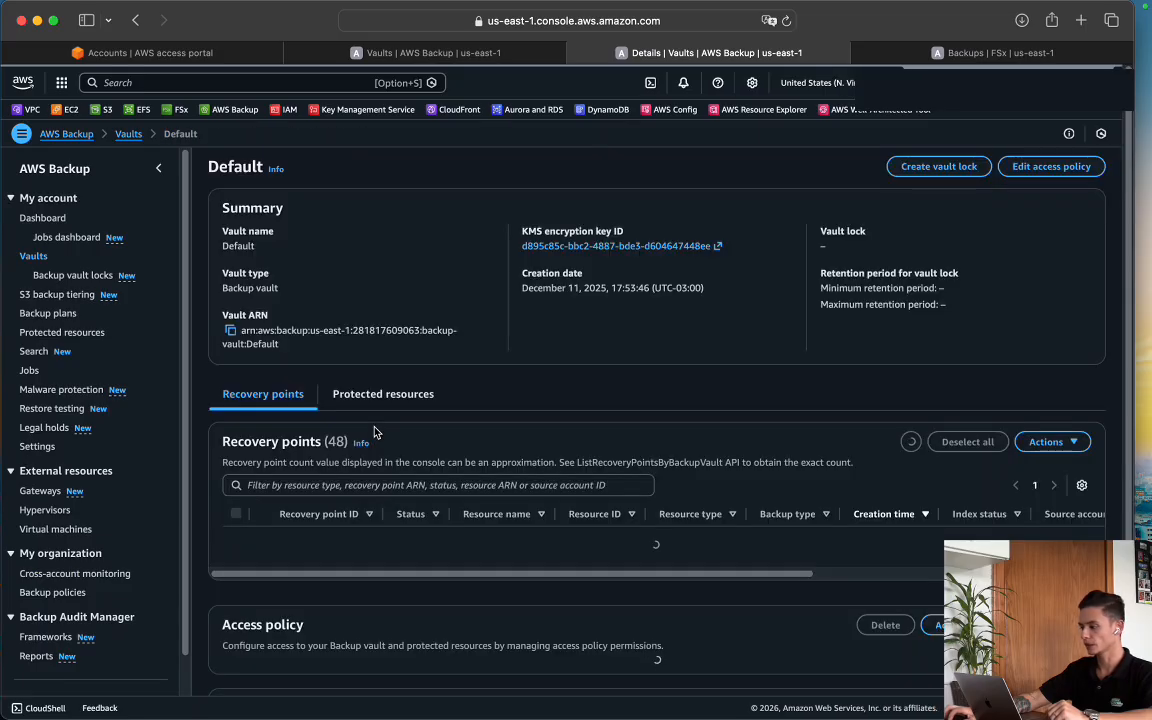
Switch to Veeam Backup for AWS and start a restore of the protected FSx-001 that uses the FSx-lab policy
key(super+Tab)
click(514, 392)
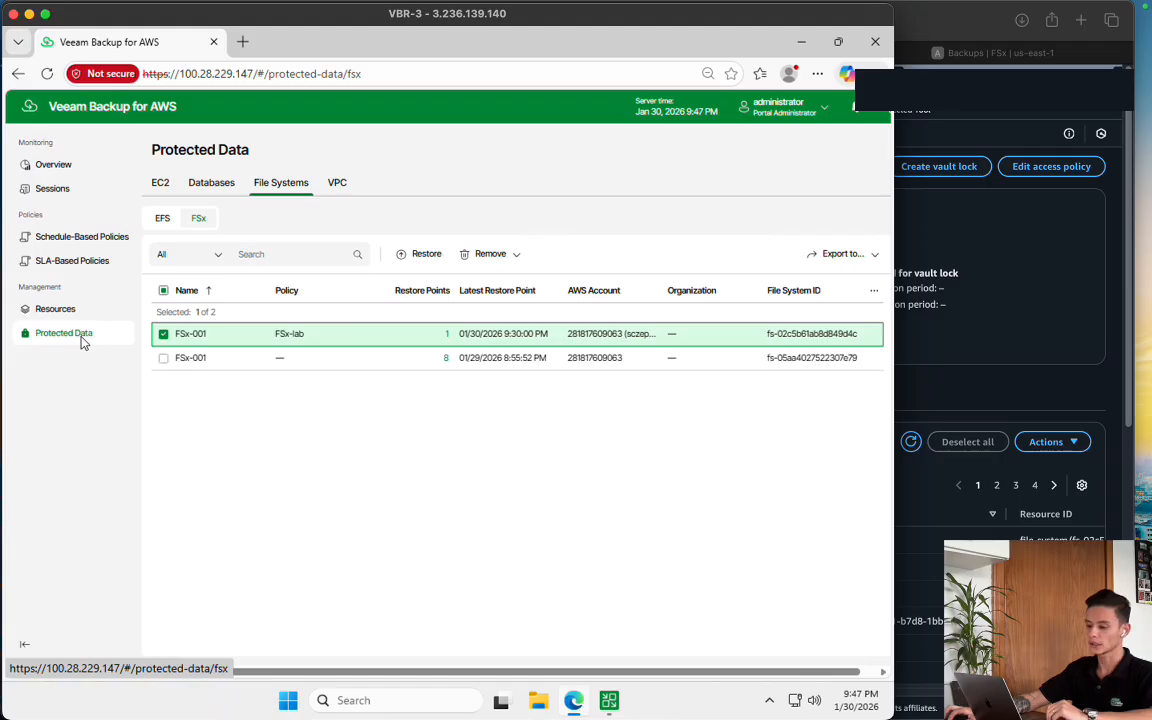
click(164, 334)
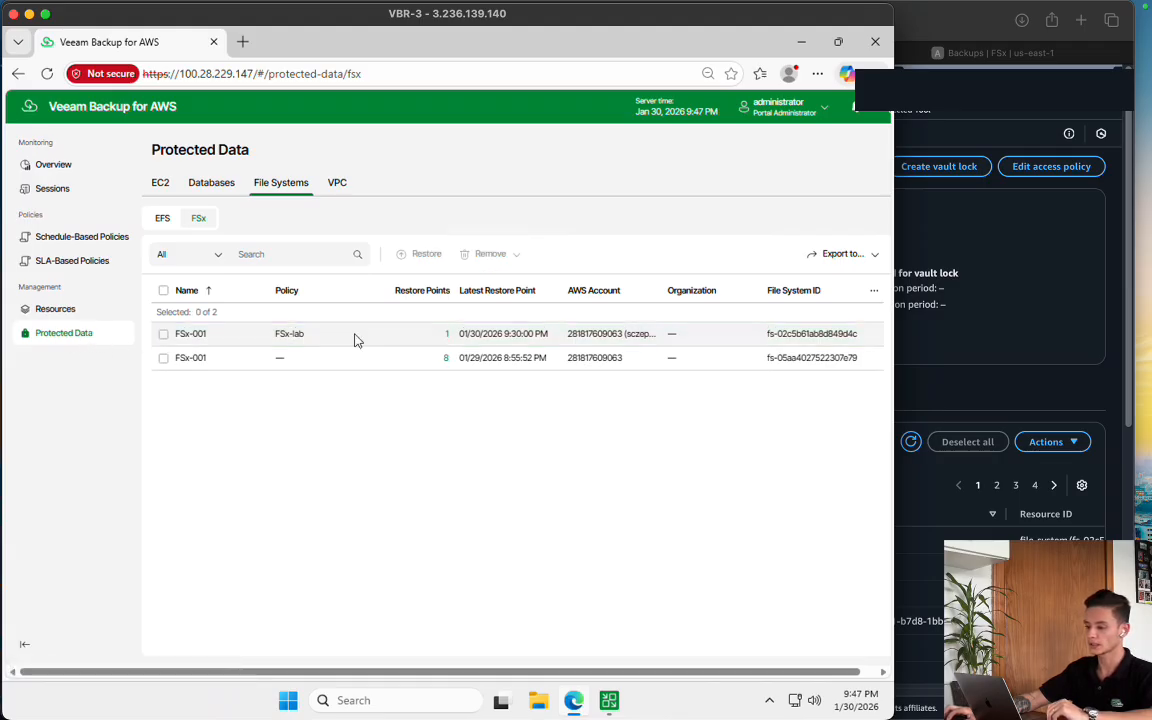
click(173, 338)
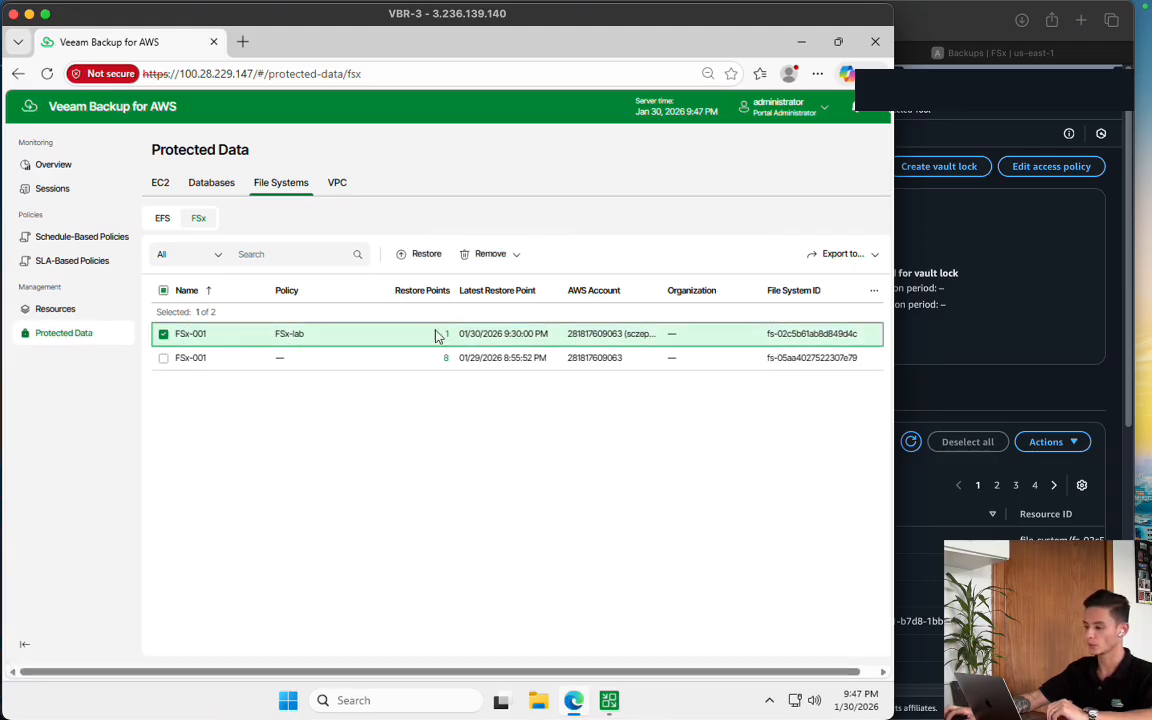
click(413, 262)
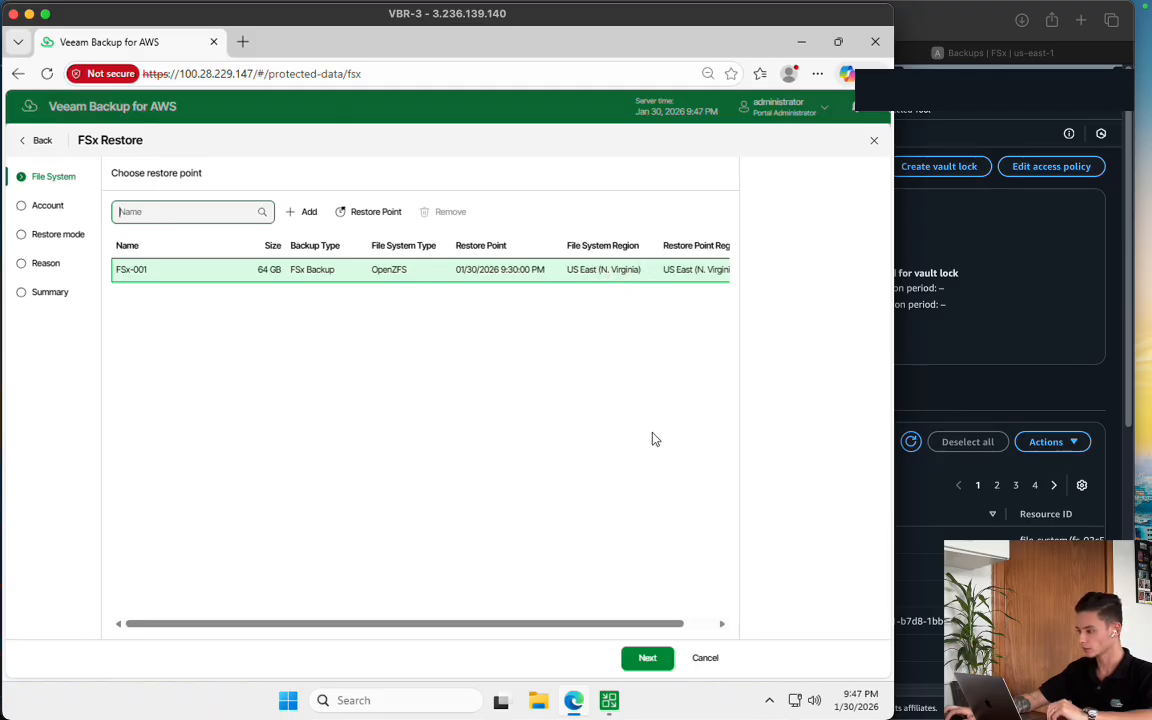
Examine the region columns and available restore points for FSx-001 in the restore wizard, without changing the restore point
click(693, 623)
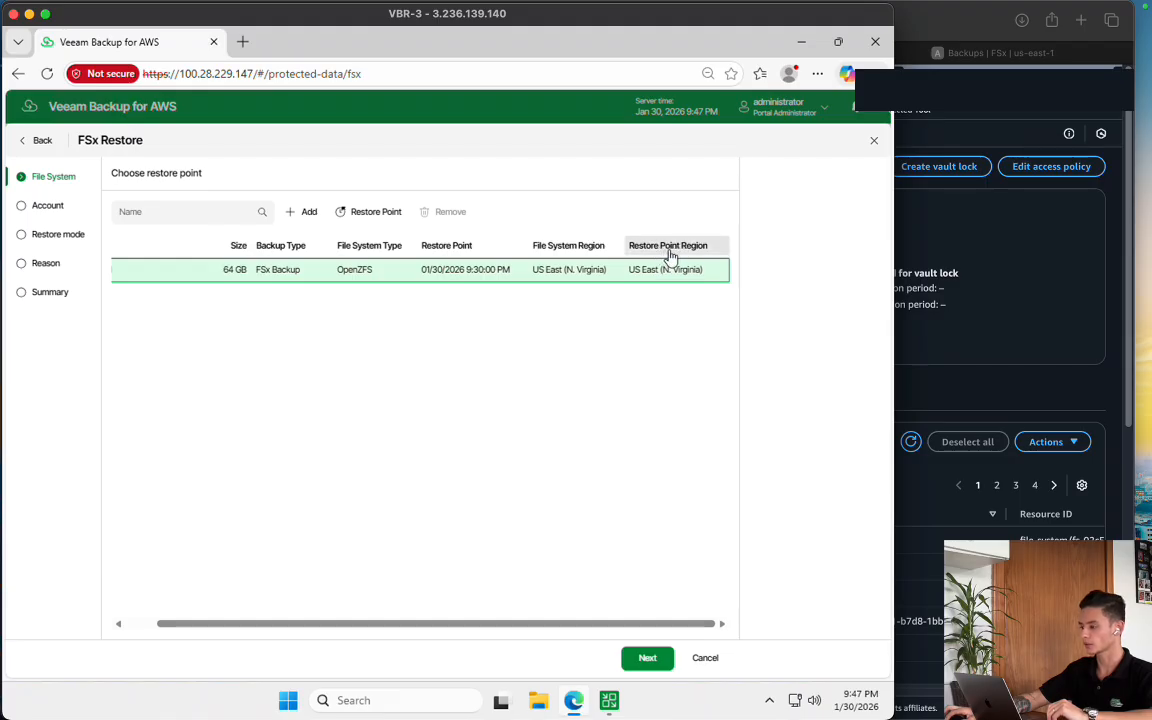
drag(644, 627, 586, 625)
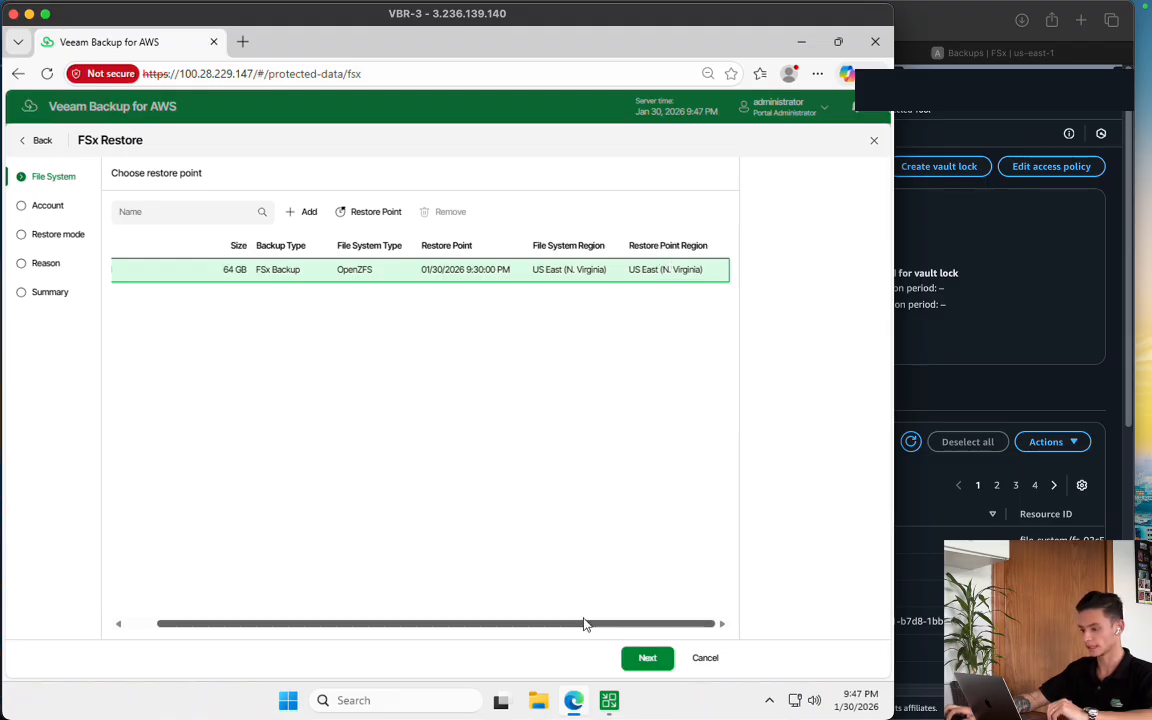
click(376, 212)
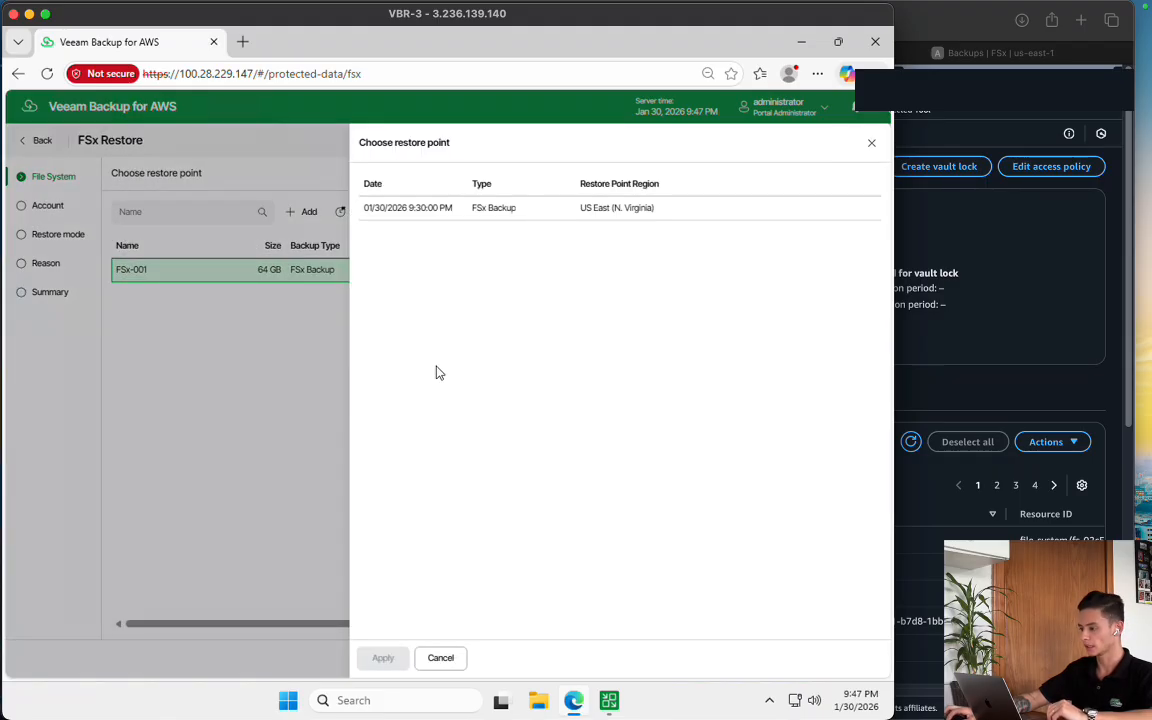
click(505, 209)
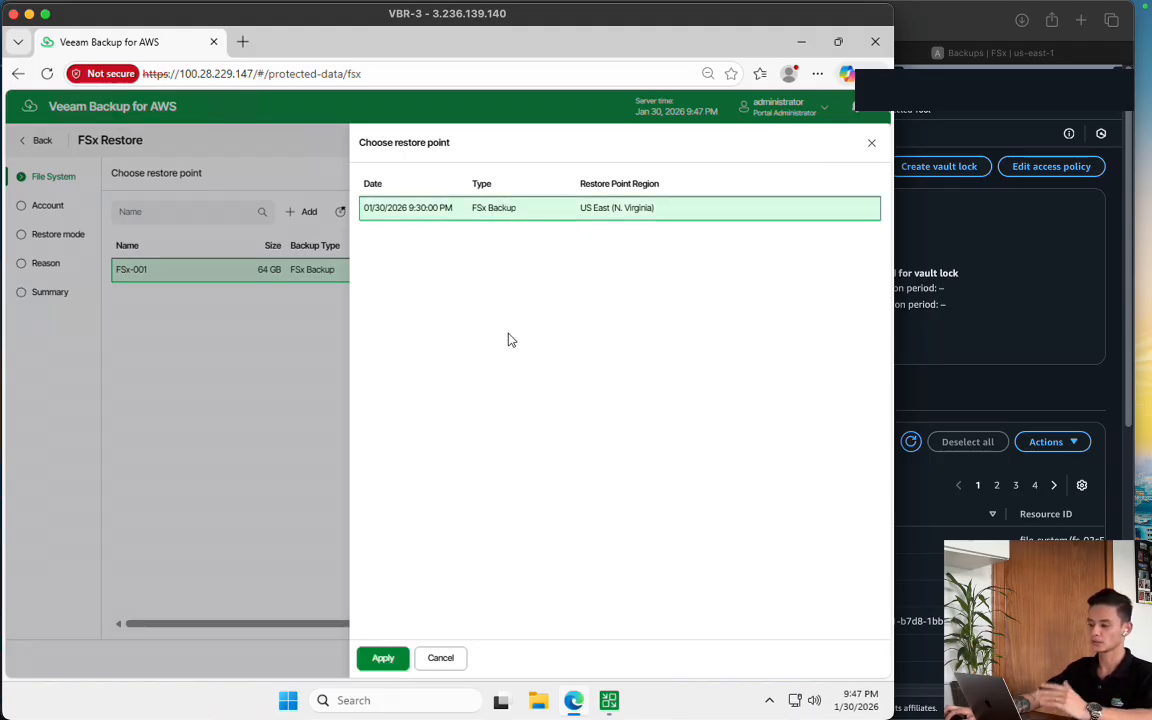
click(451, 664)
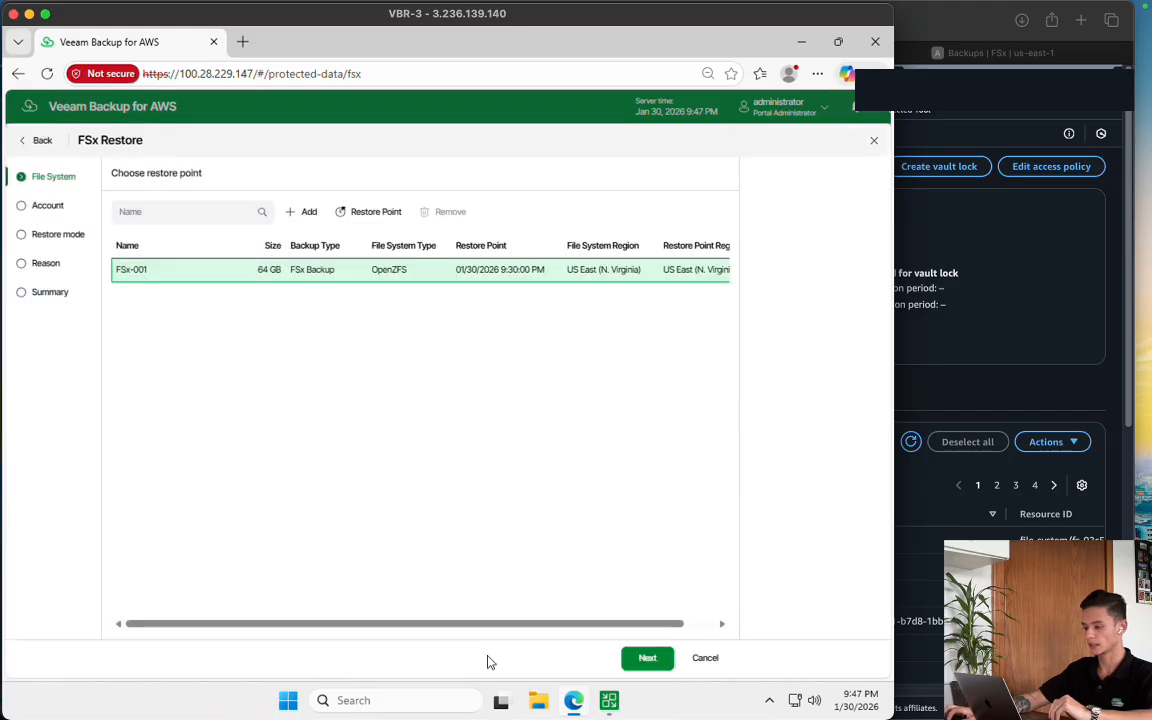
Accept the FSx-001 restore point, the AdminService (Default Backup Restore) IAM role and restore to the original location, advancing to the restore reason
click(659, 664)
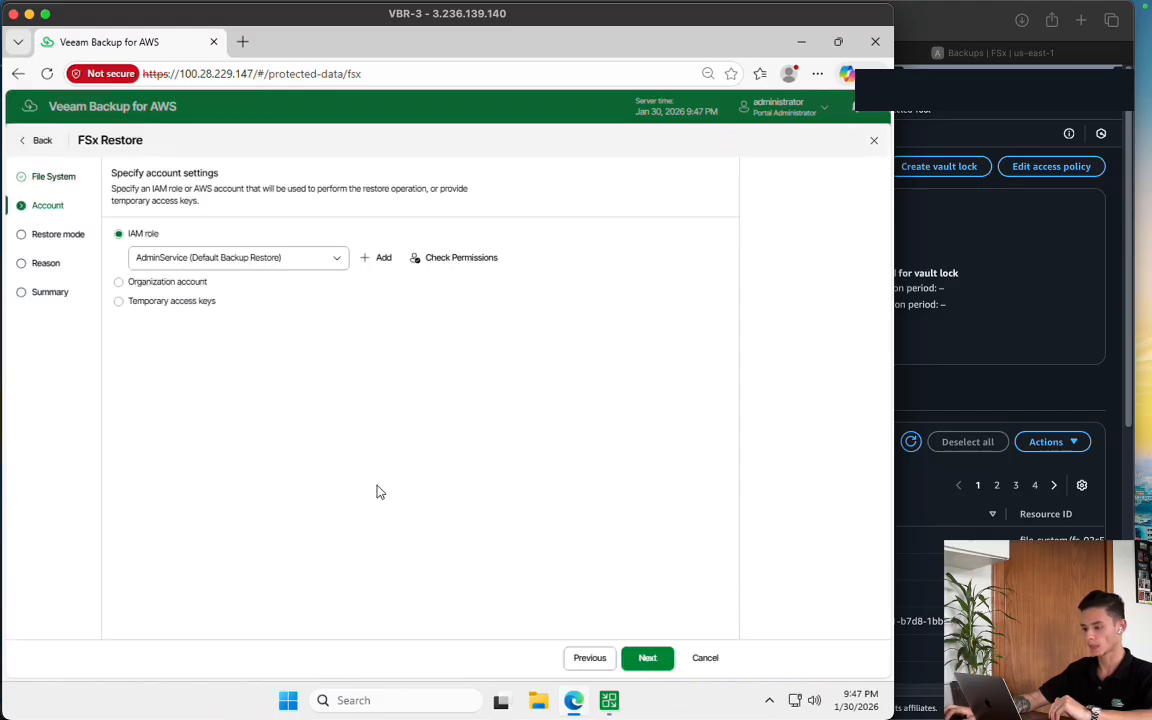
click(652, 660)
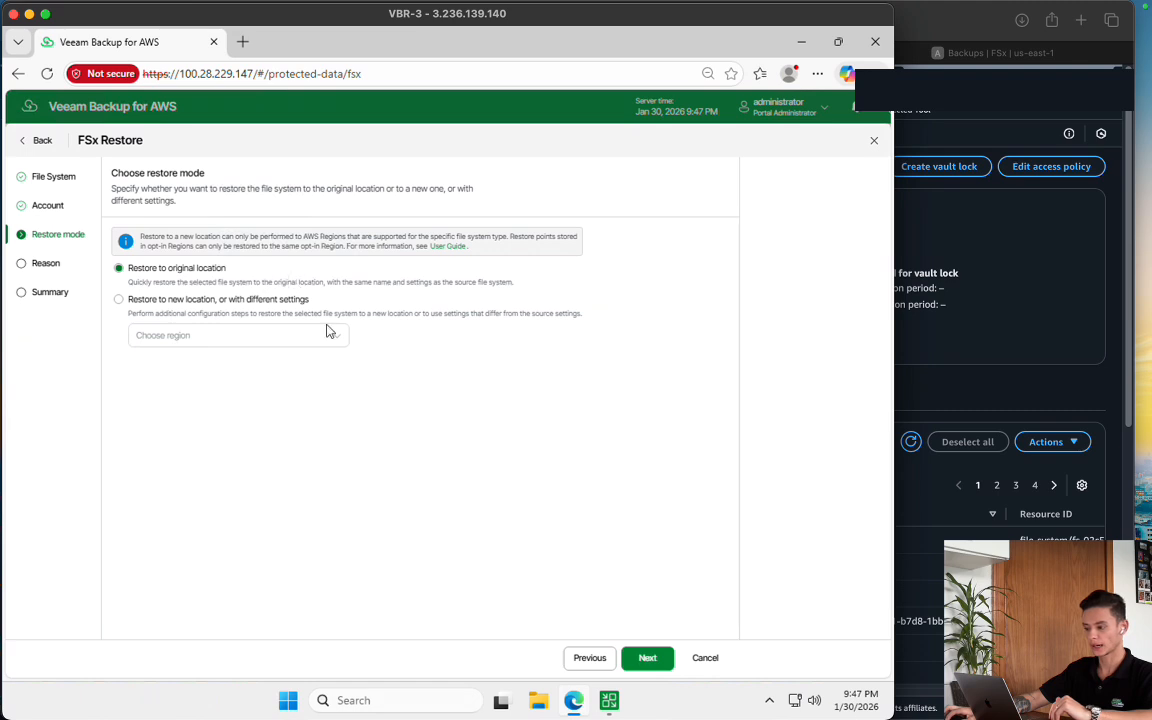
click(647, 657)
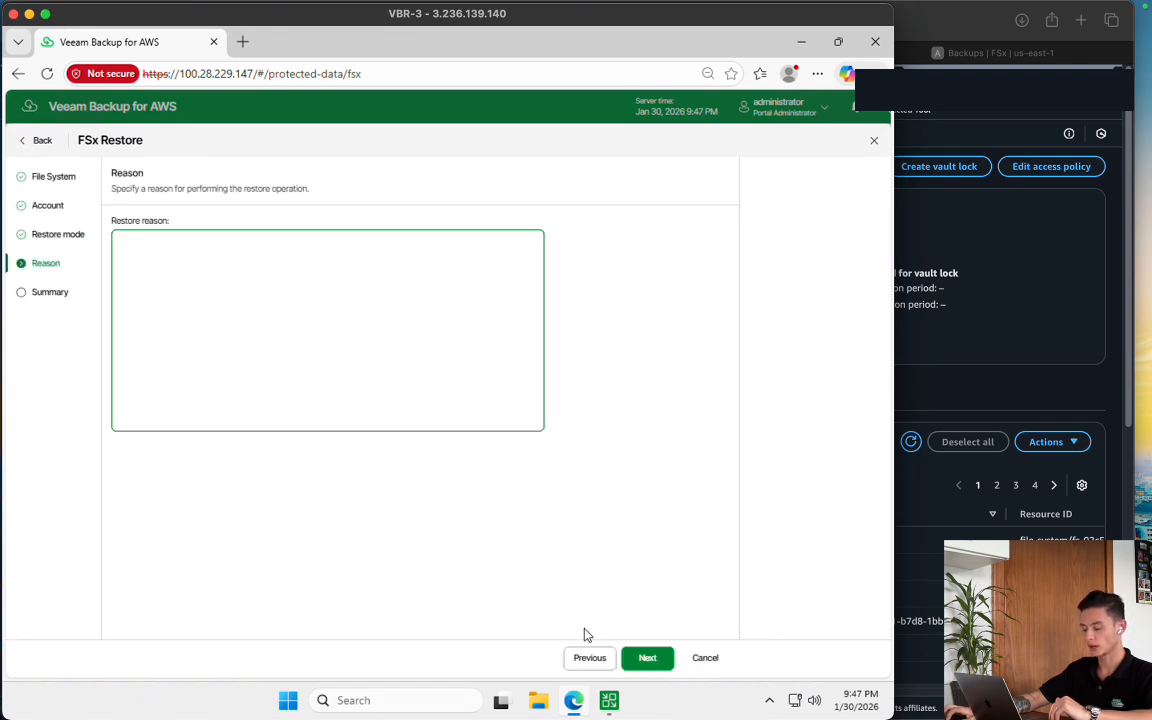
Return to the restore mode settings and check the FSx file systems list in the AWS console before returning to Veeam Backup for AWS
click(586, 658)
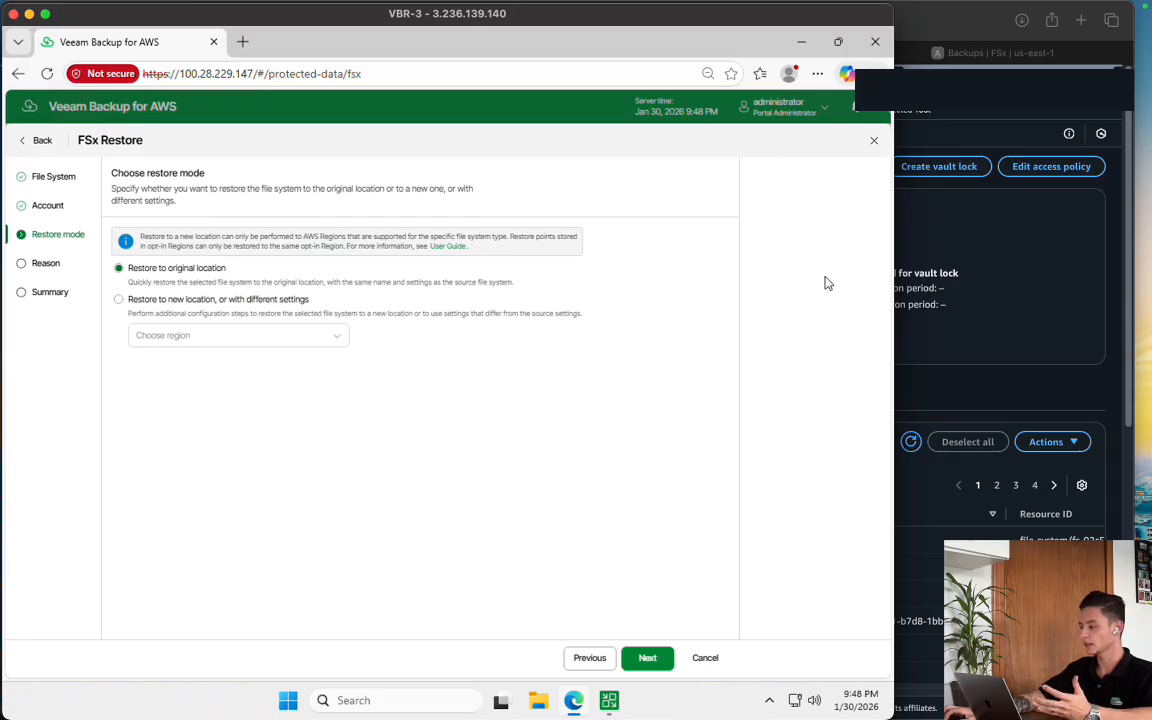
click(961, 362)
click(995, 52)
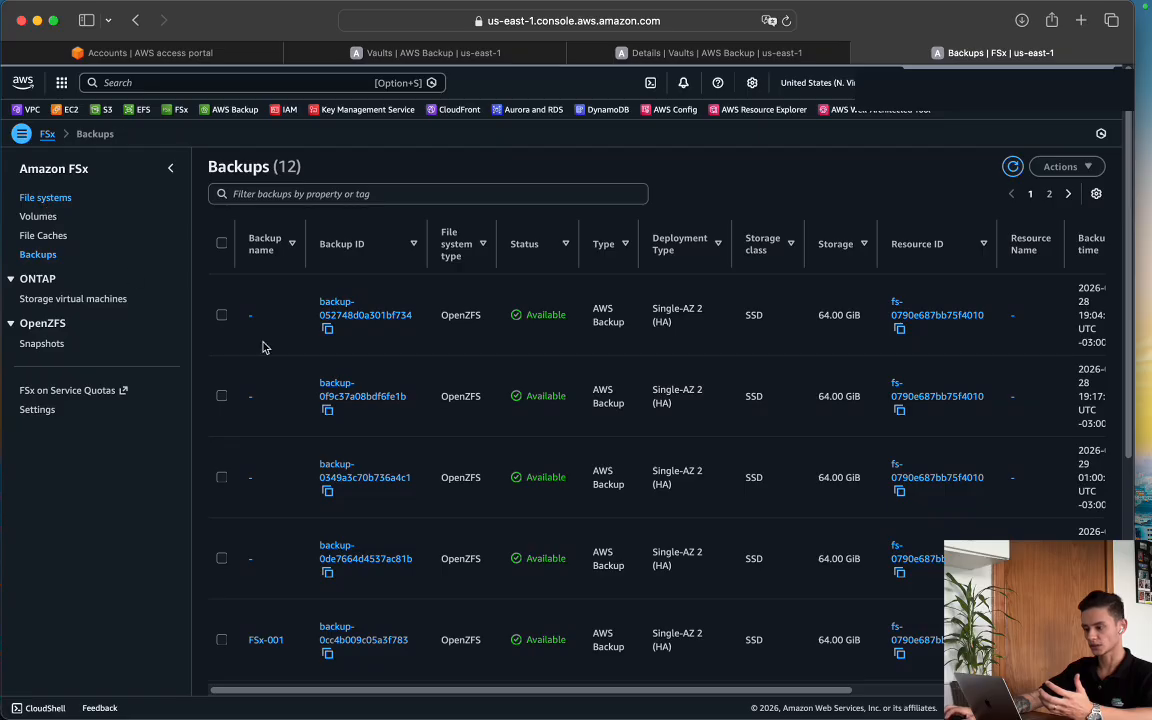
click(45, 198)
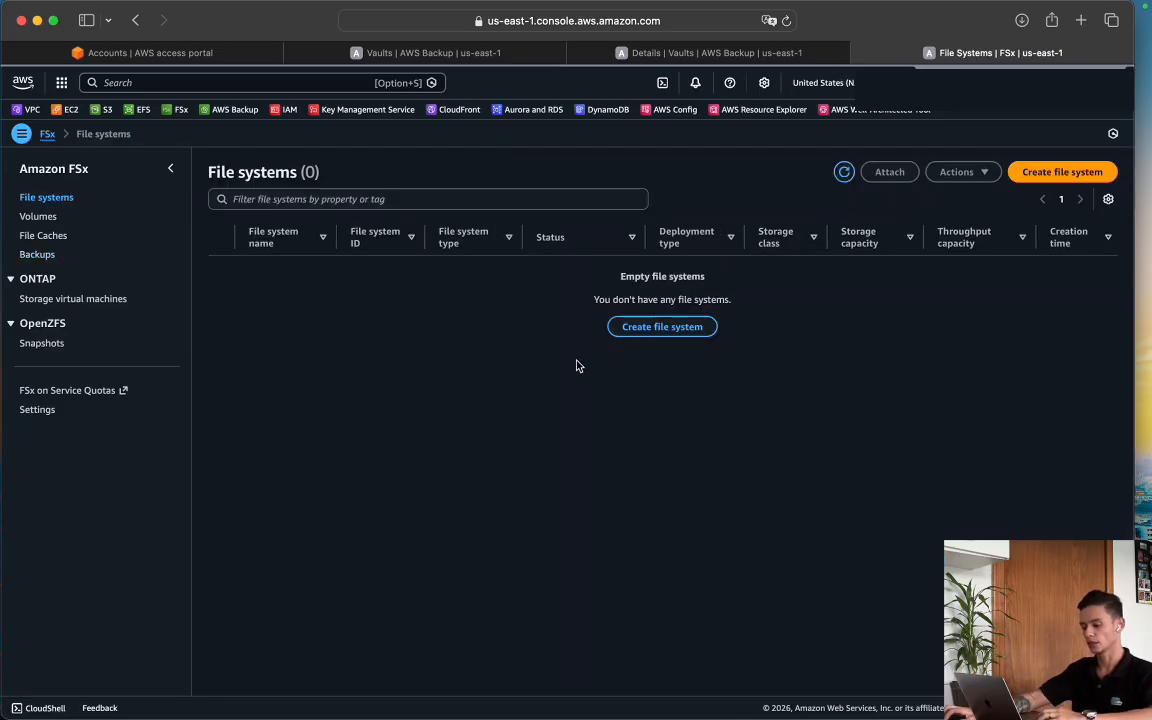
key(super+Tab)
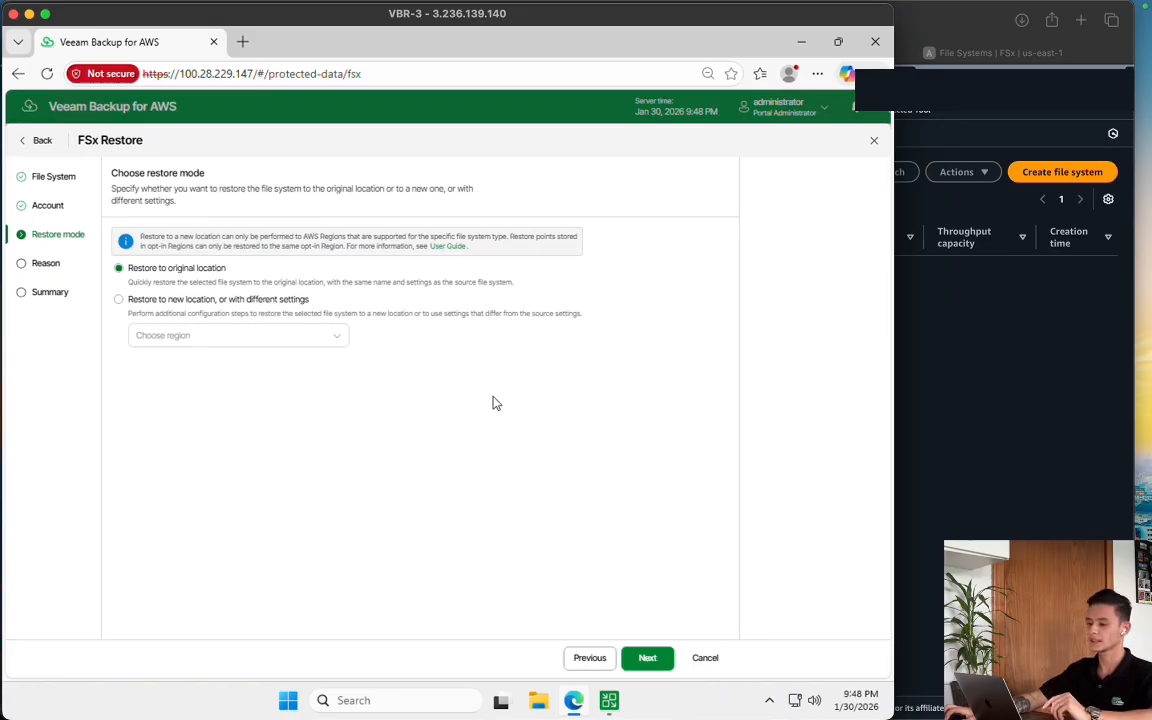
click(1031, 386)
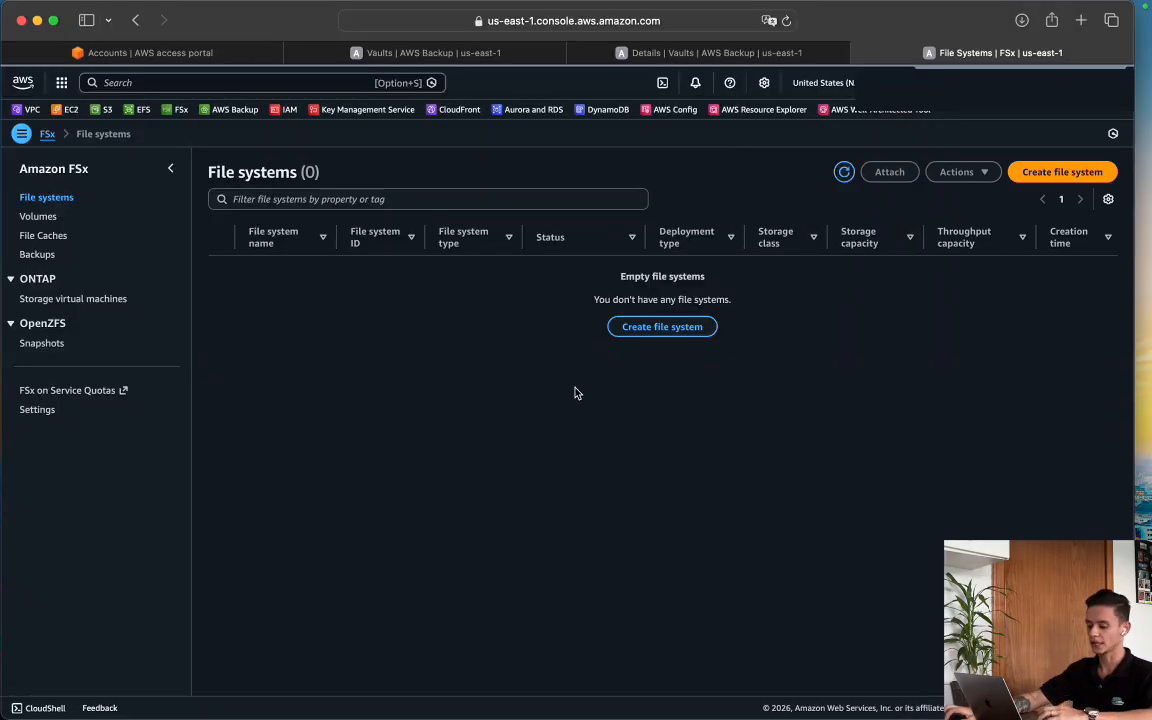
key(super+Tab)
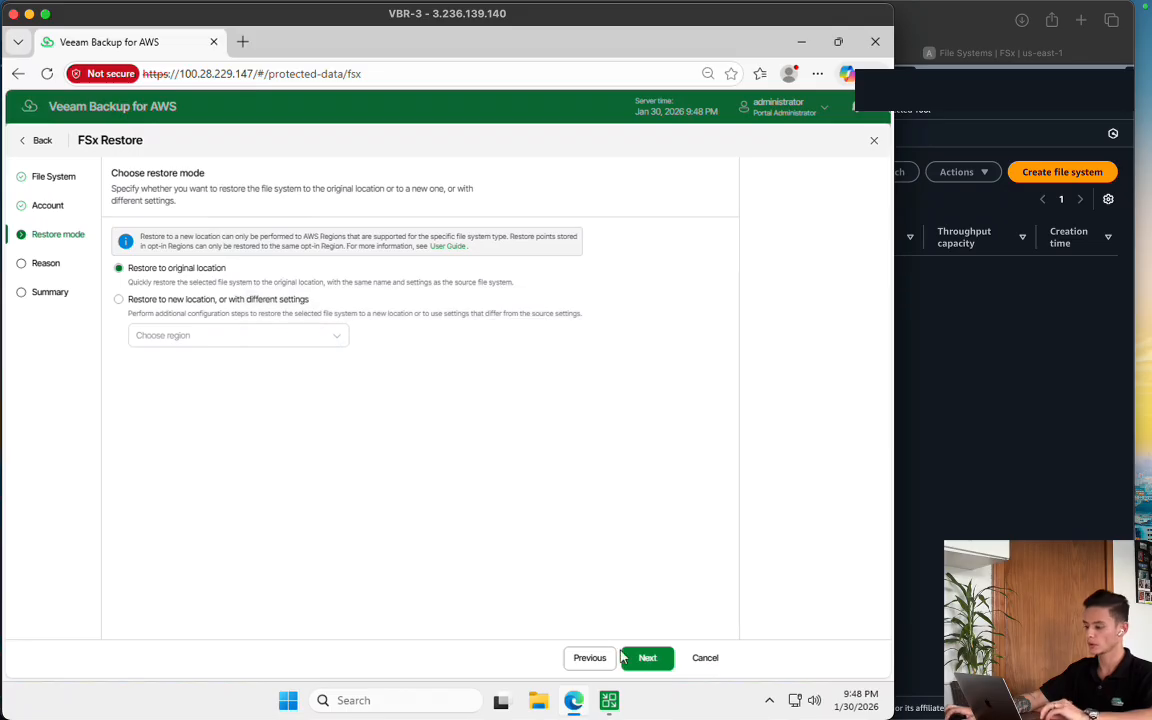
Keep the original location, enter "teste" as the restore reason and finish the wizard to start the FSx-001 restore
click(643, 658)
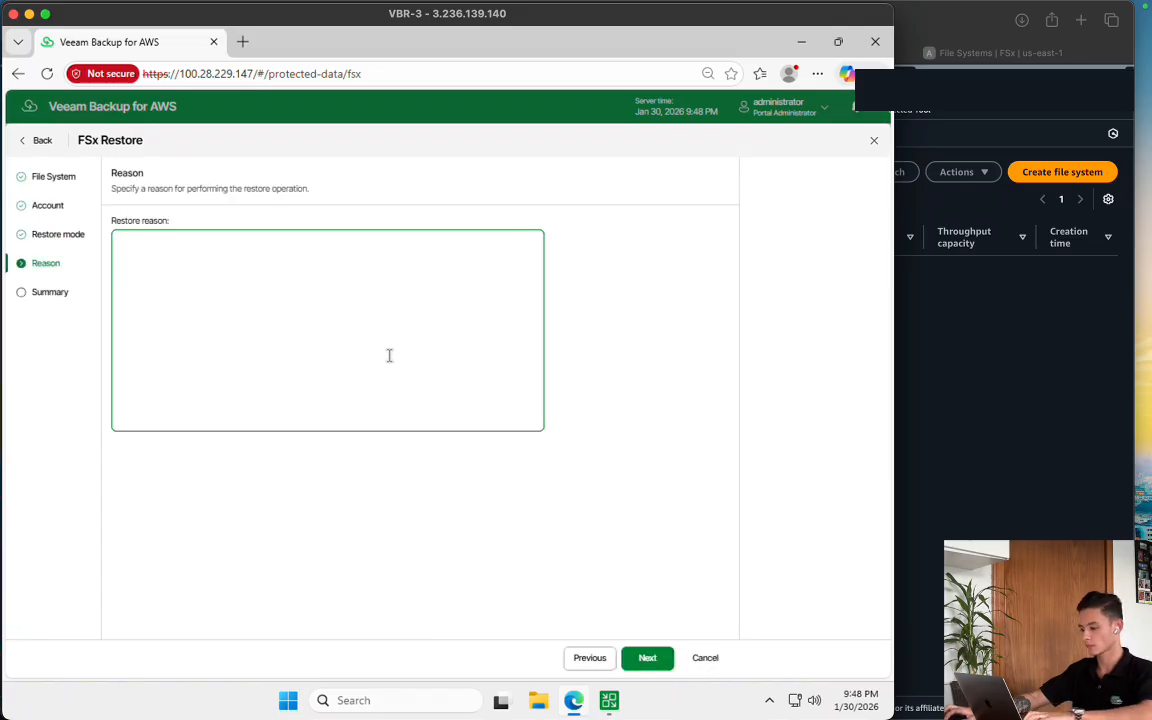
text(teste)
click(650, 658)
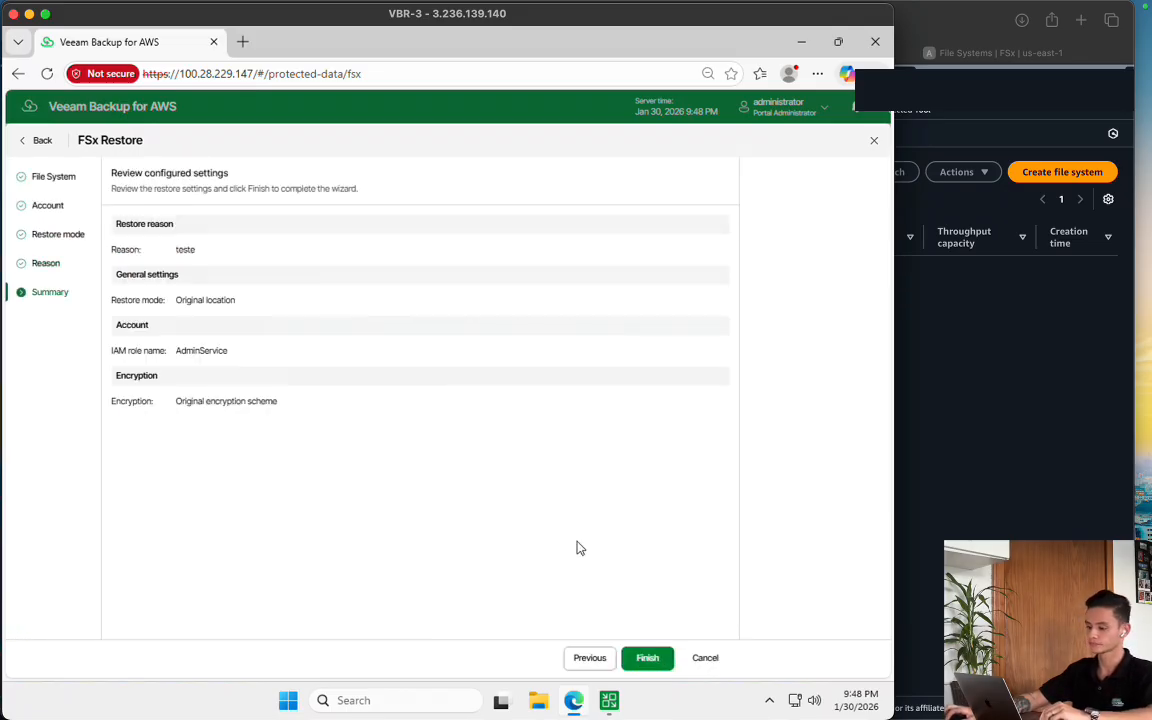
click(640, 660)
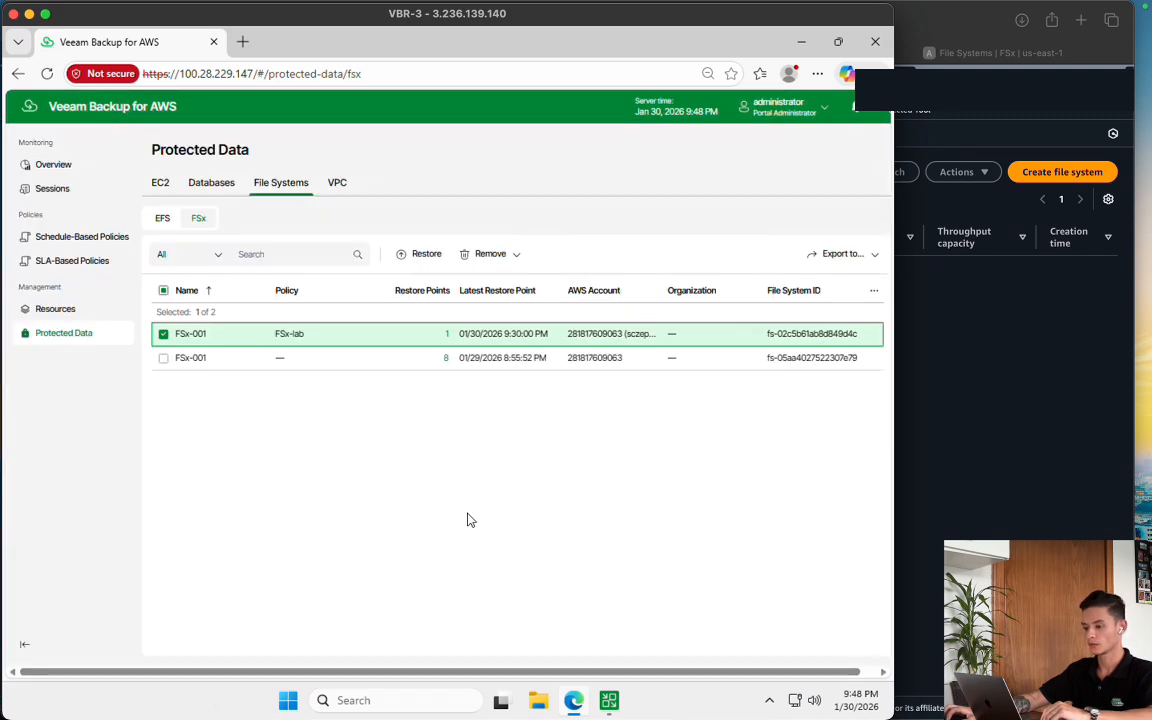
Open the session log of the running FSx-001 restore and examine the restore job entry
click(58, 190)
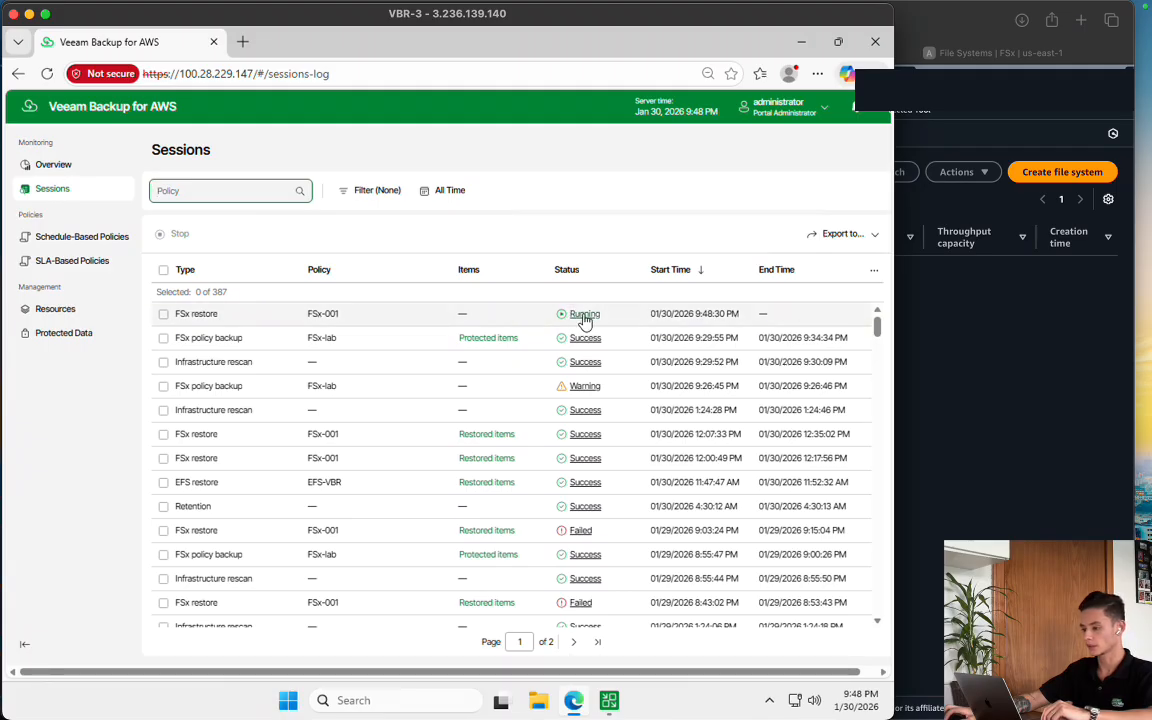
click(584, 316)
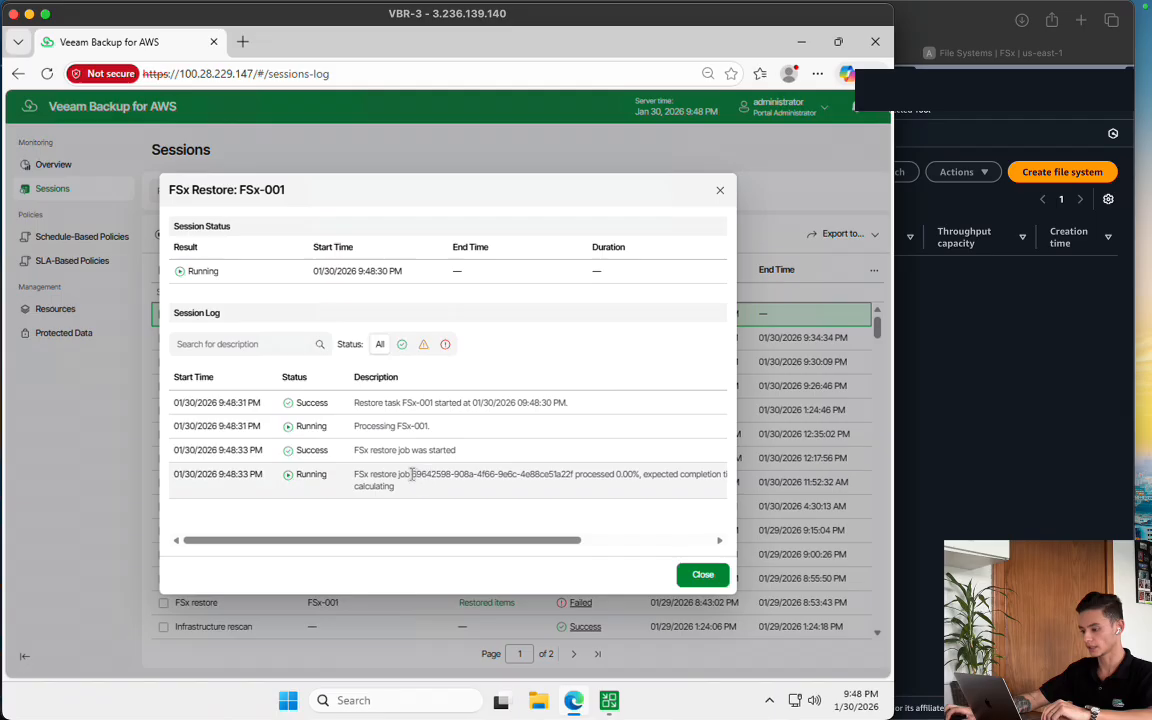
drag(411, 474, 580, 462)
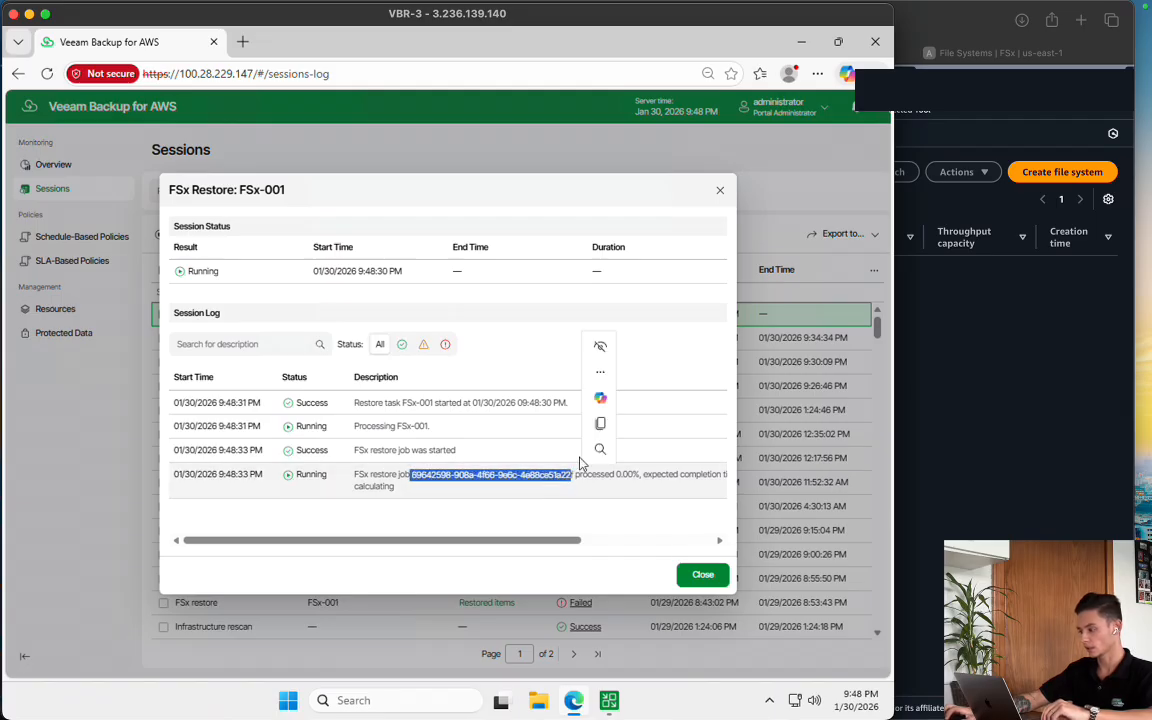
Switch to the AWS console, refresh the FSx file systems list and check it against the Veeam restore session
click(896, 335)
click(843, 173)
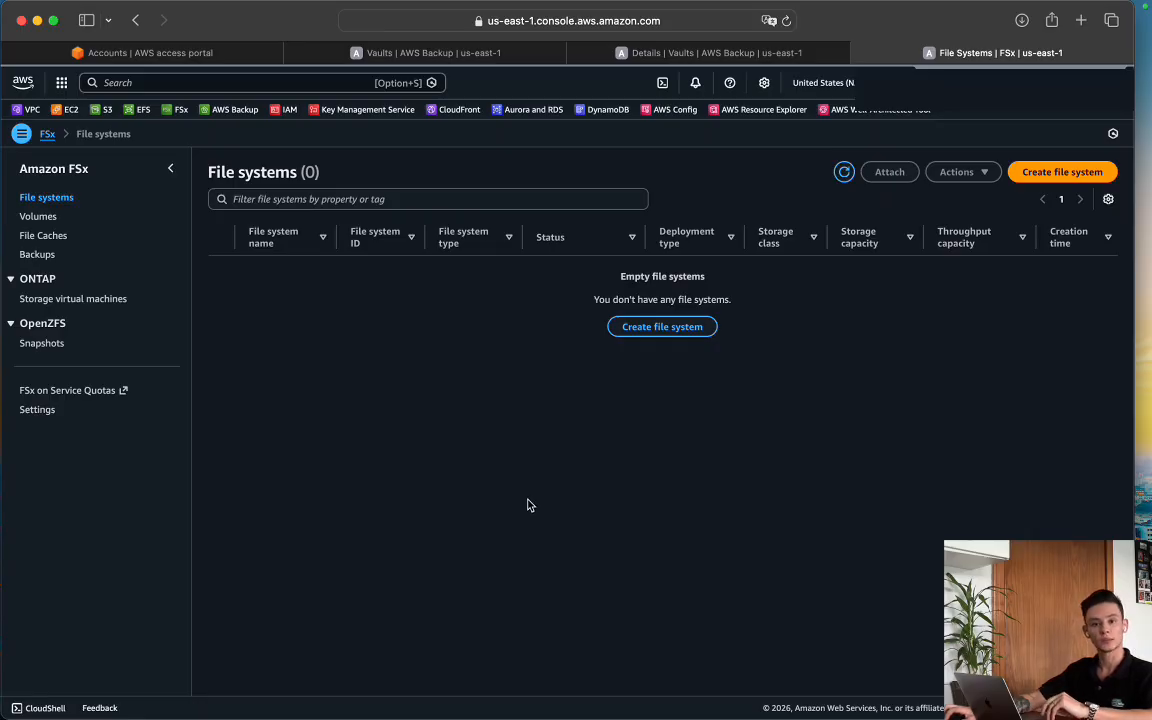
key(super+Tab)
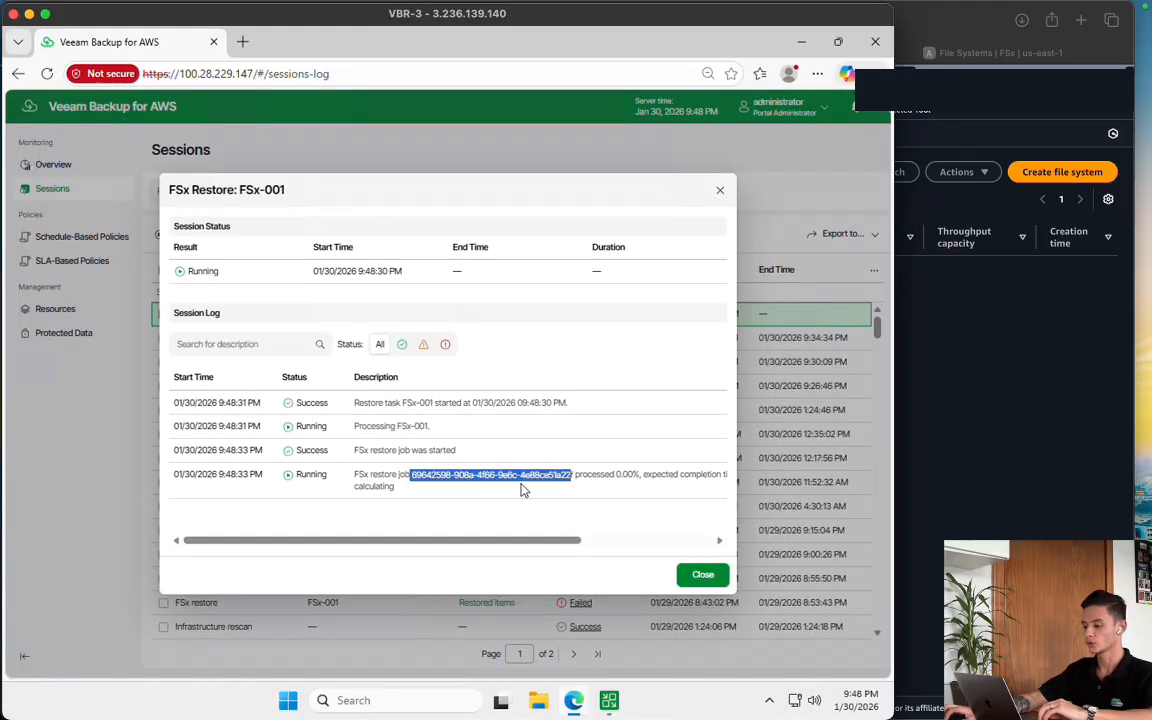
click(461, 485)
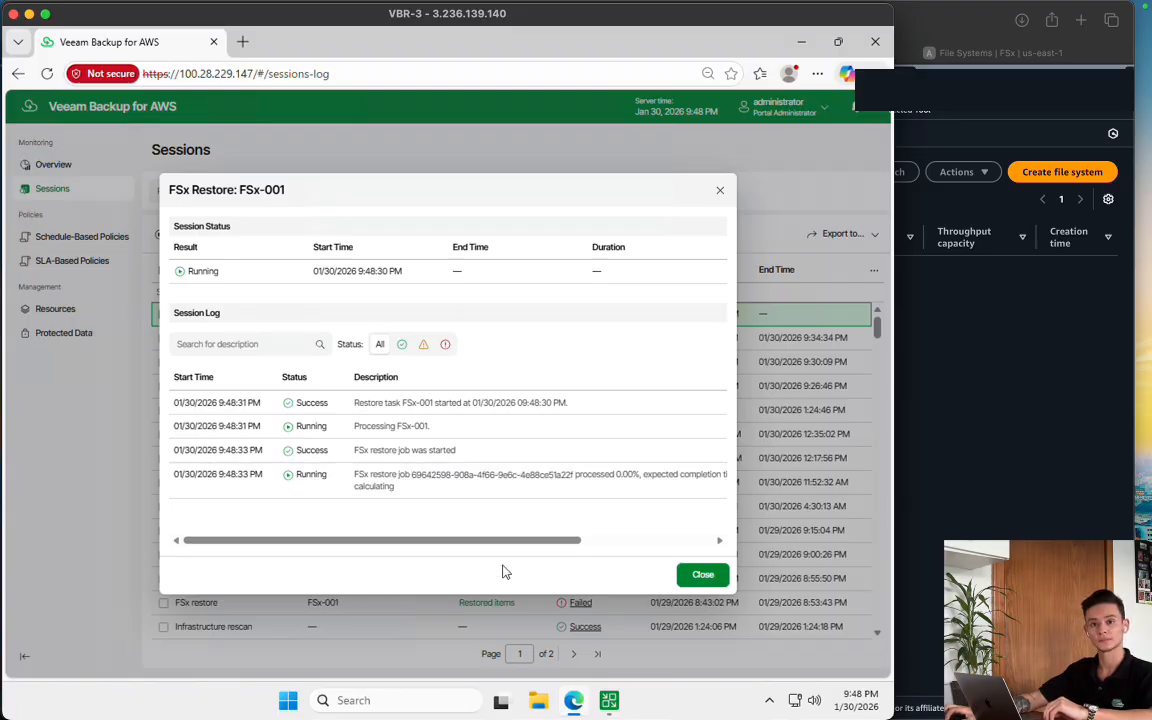
key(super+Tab)
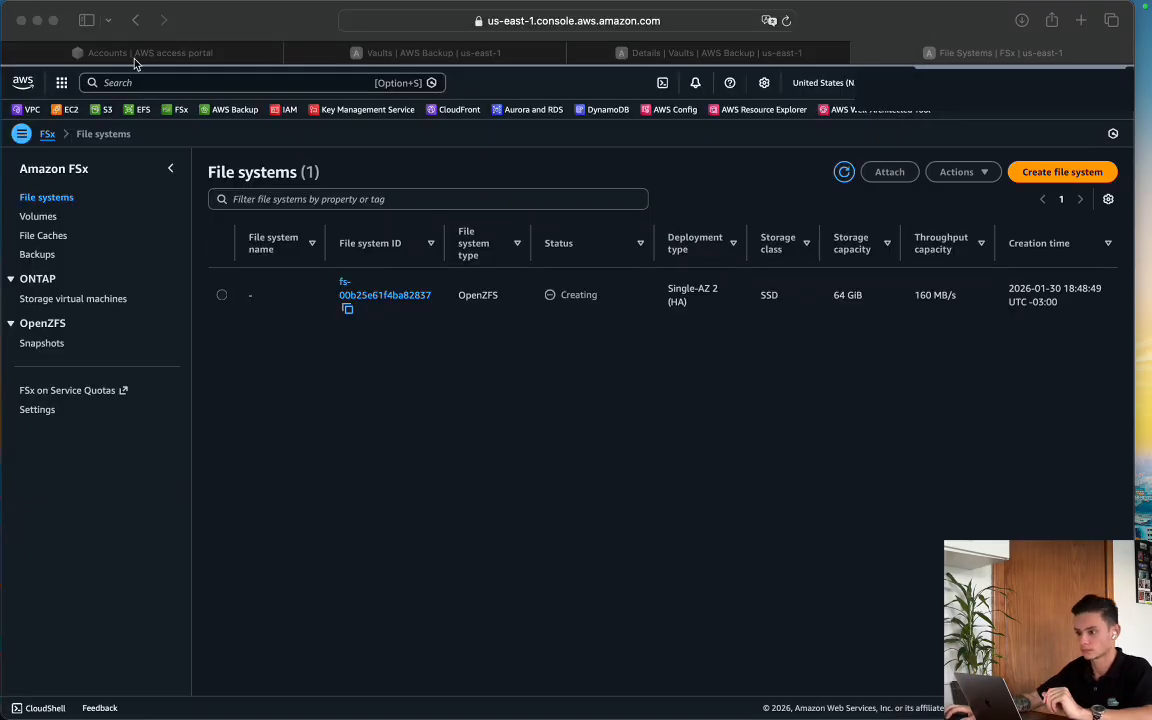
click(704, 517)
Check the restore job's progress in the Veeam session log, and refresh the FSx file systems list in AWS
mouse_move(626, 716)
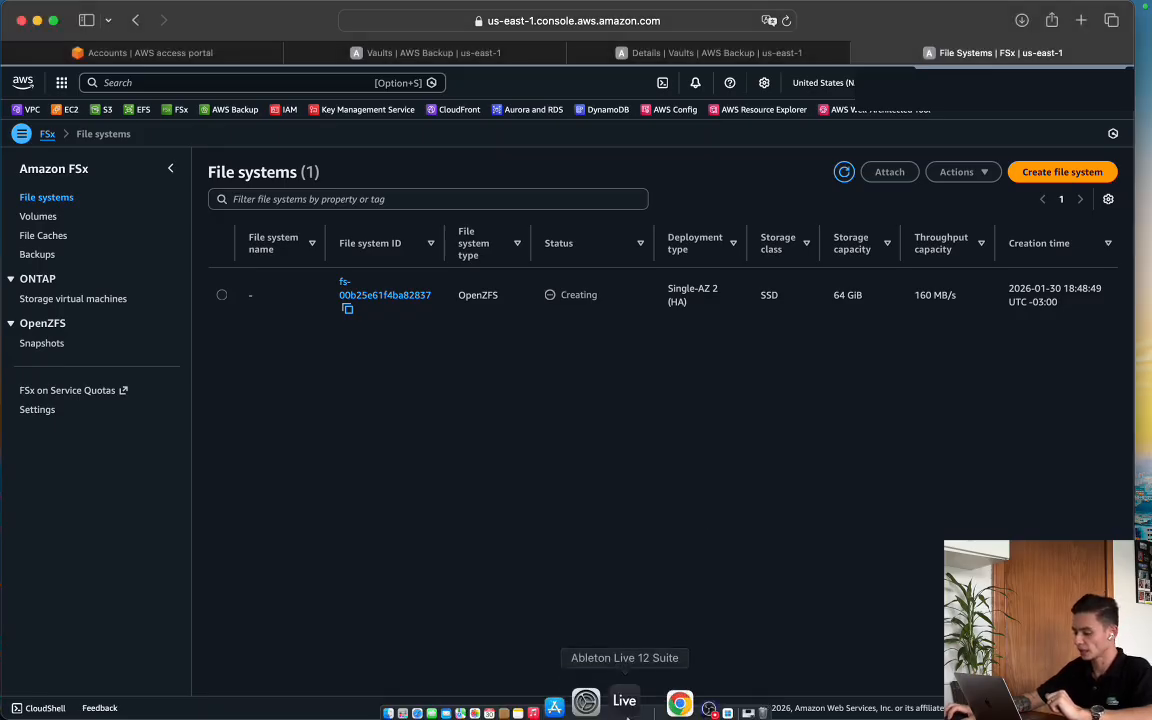
click(677, 712)
click(532, 476)
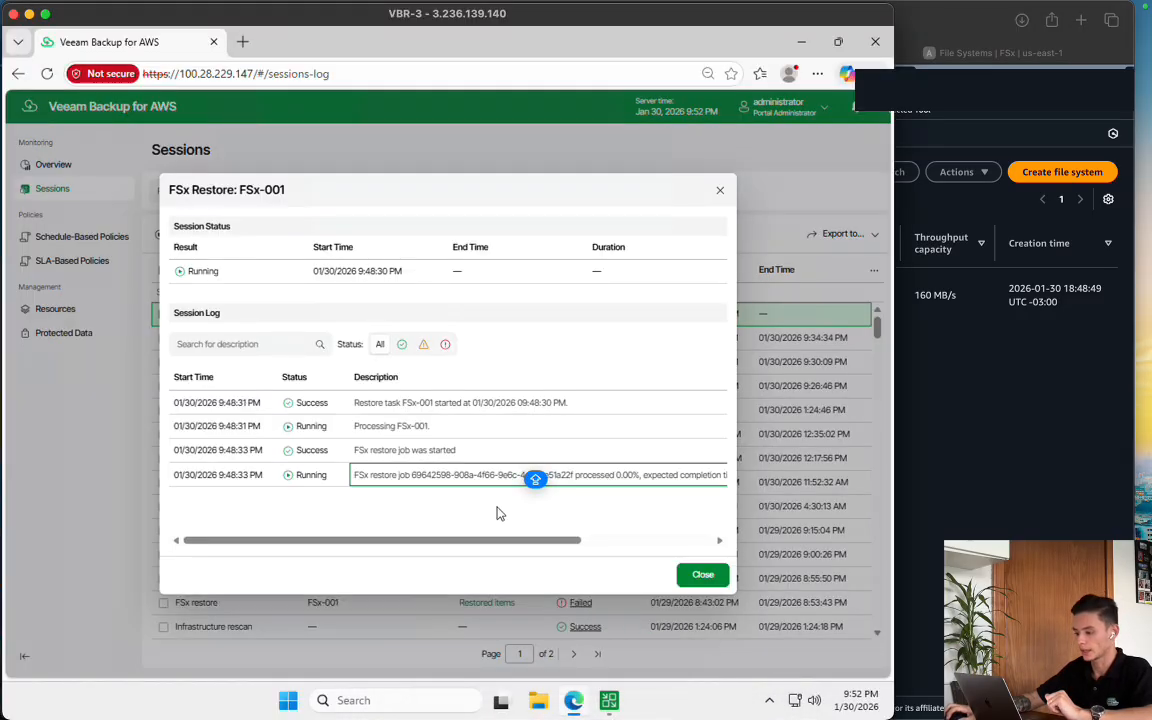
drag(531, 480, 652, 477)
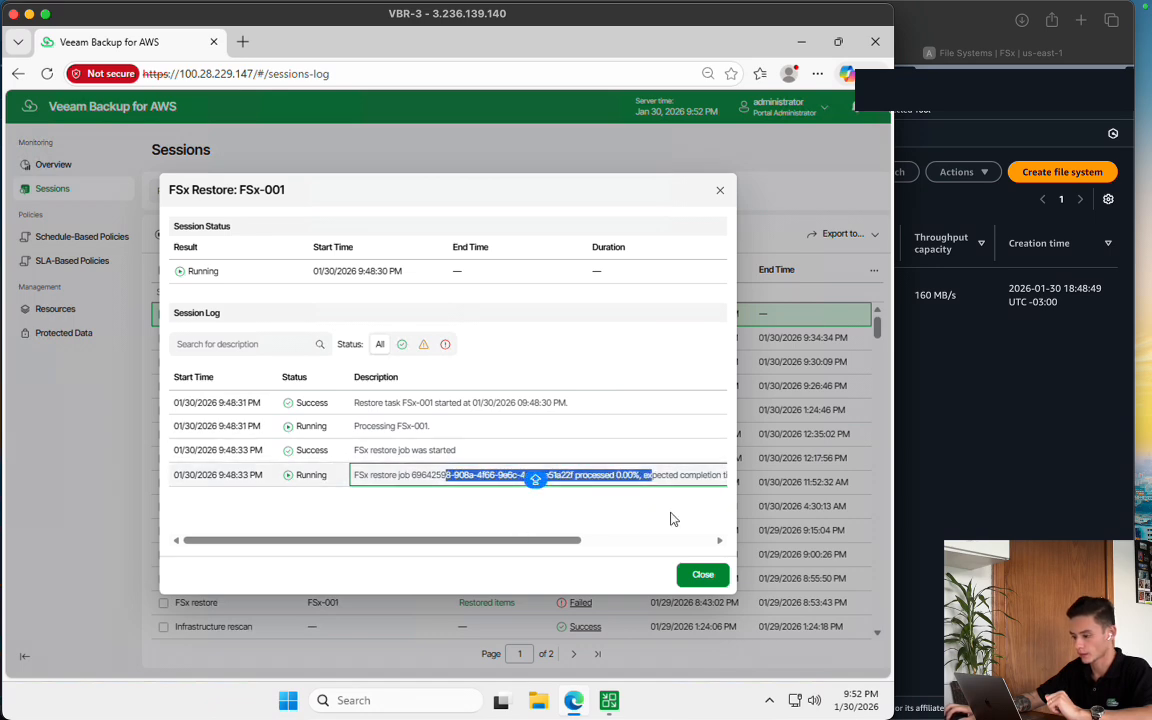
click(949, 409)
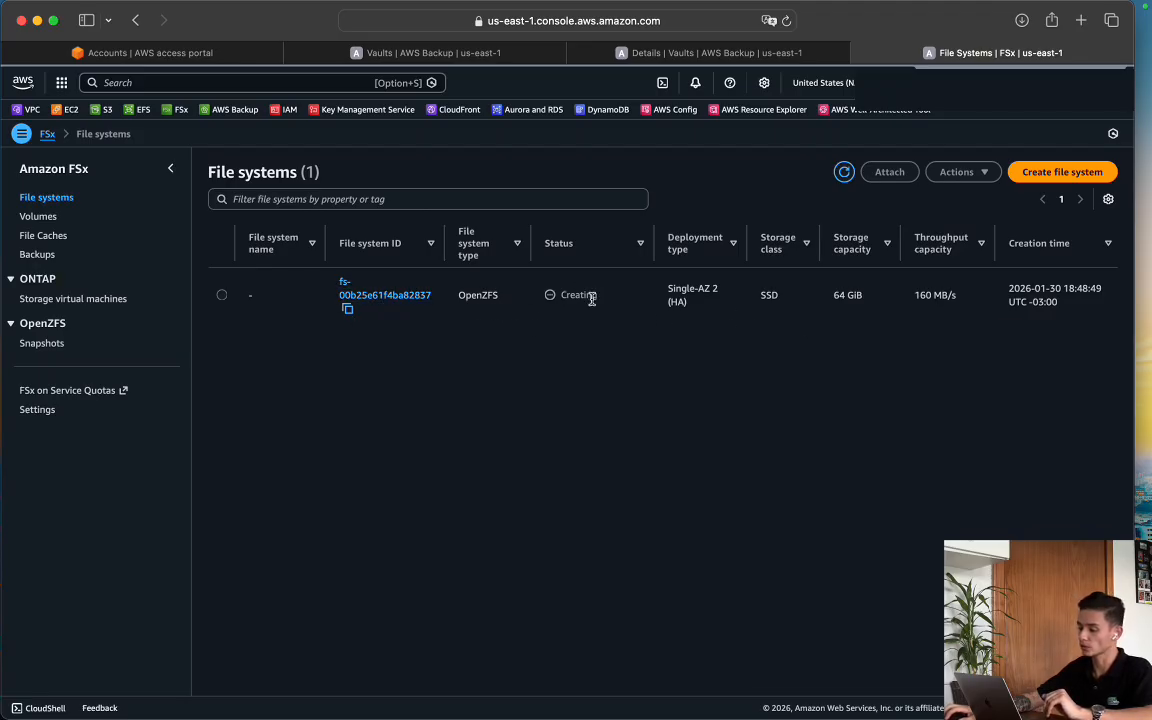
click(844, 172)
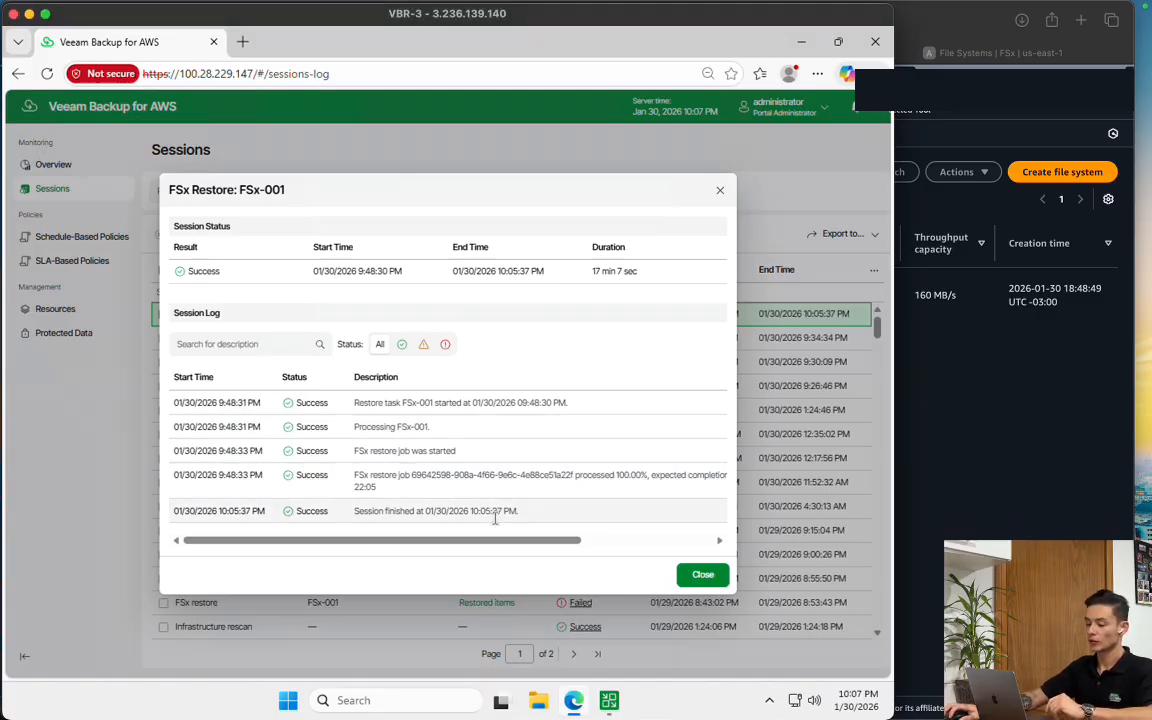
Review the final FSx-001 restore log entries in Veeam, and refresh the AWS file systems list to check the restored file system's name
drag(496, 522, 440, 451)
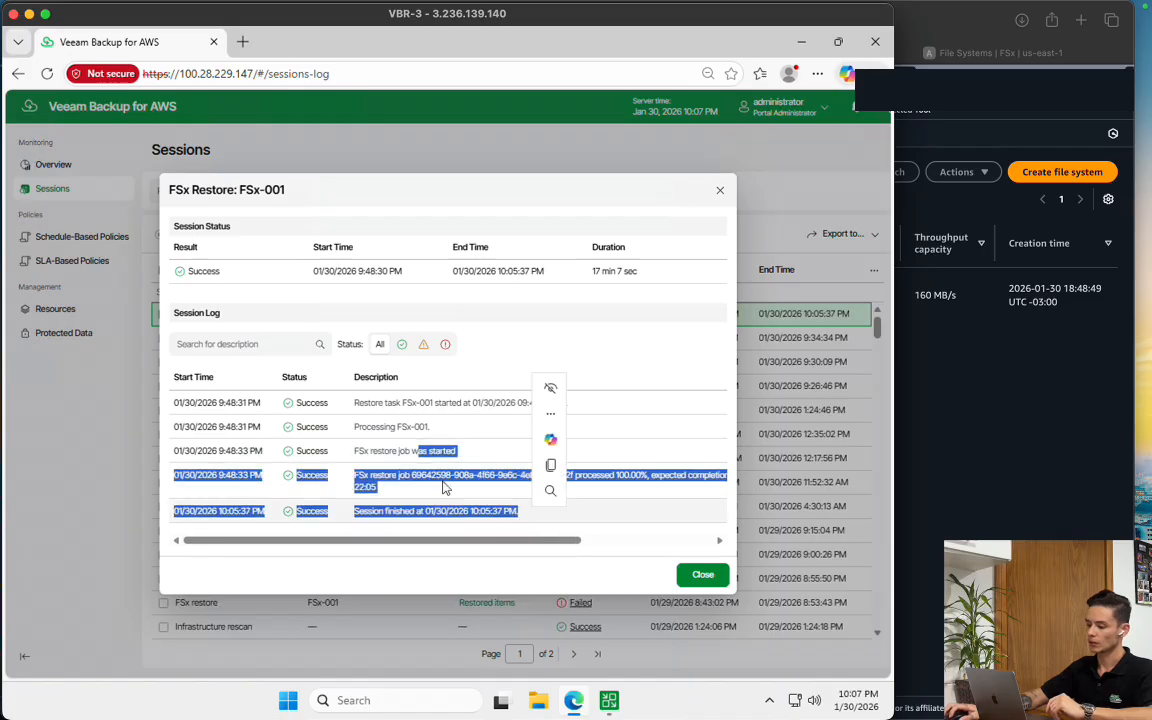
click(456, 500)
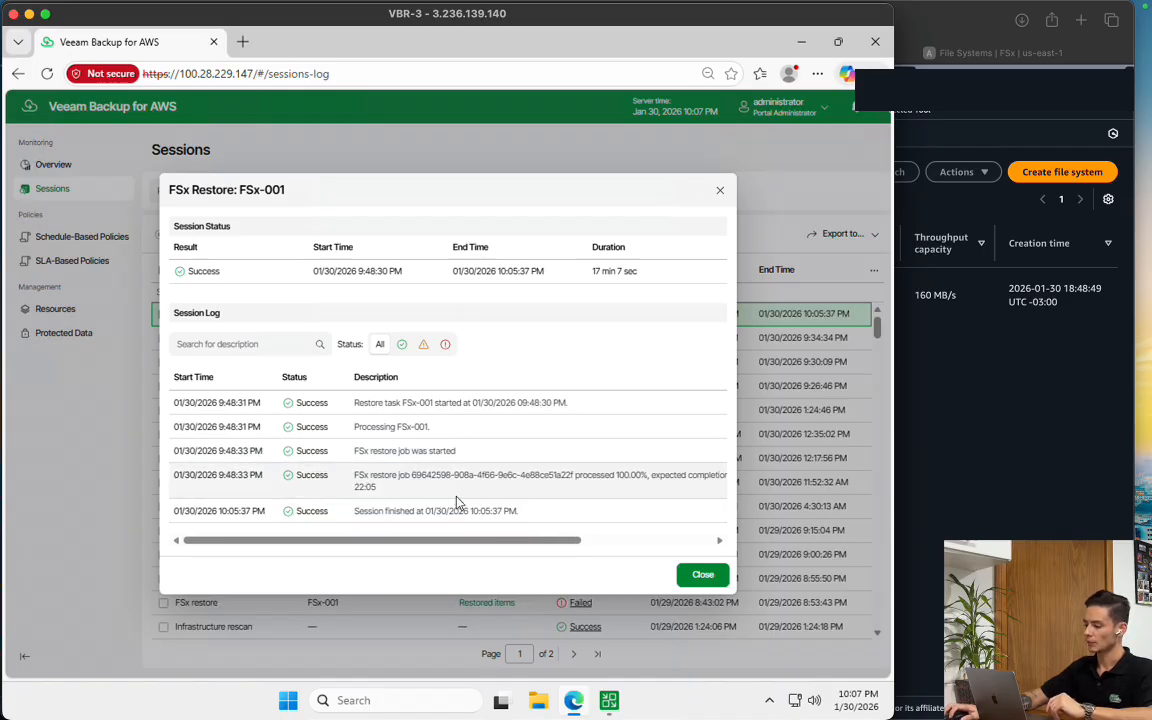
click(980, 427)
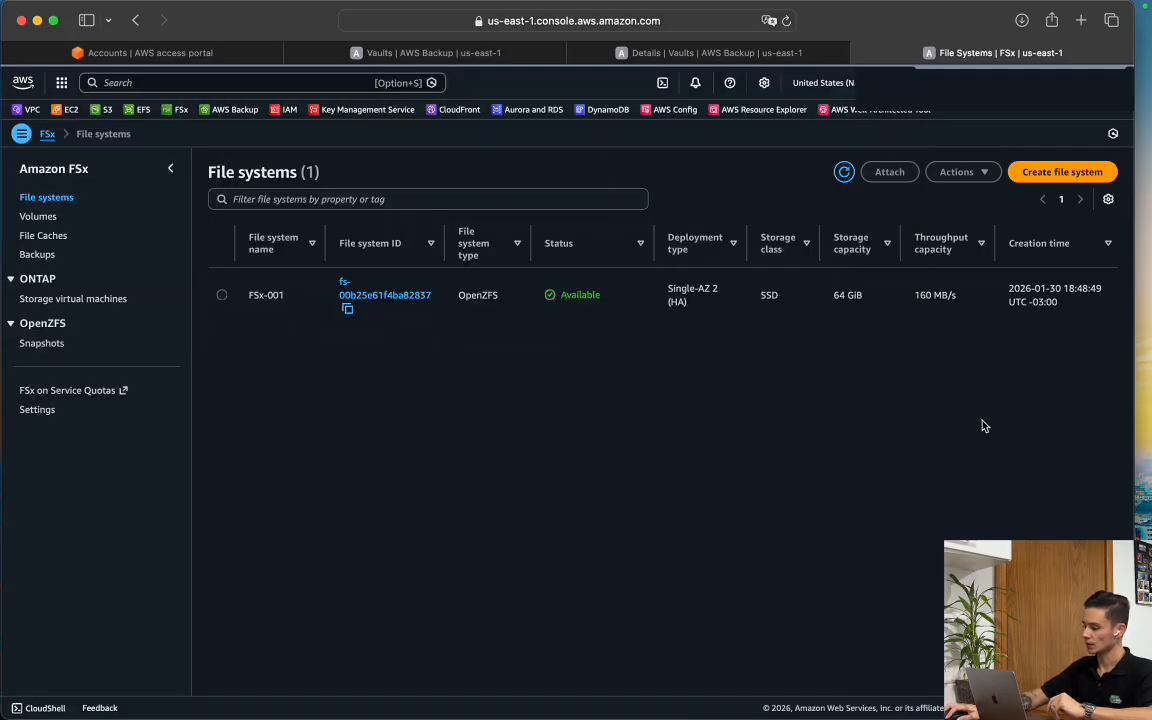
click(845, 172)
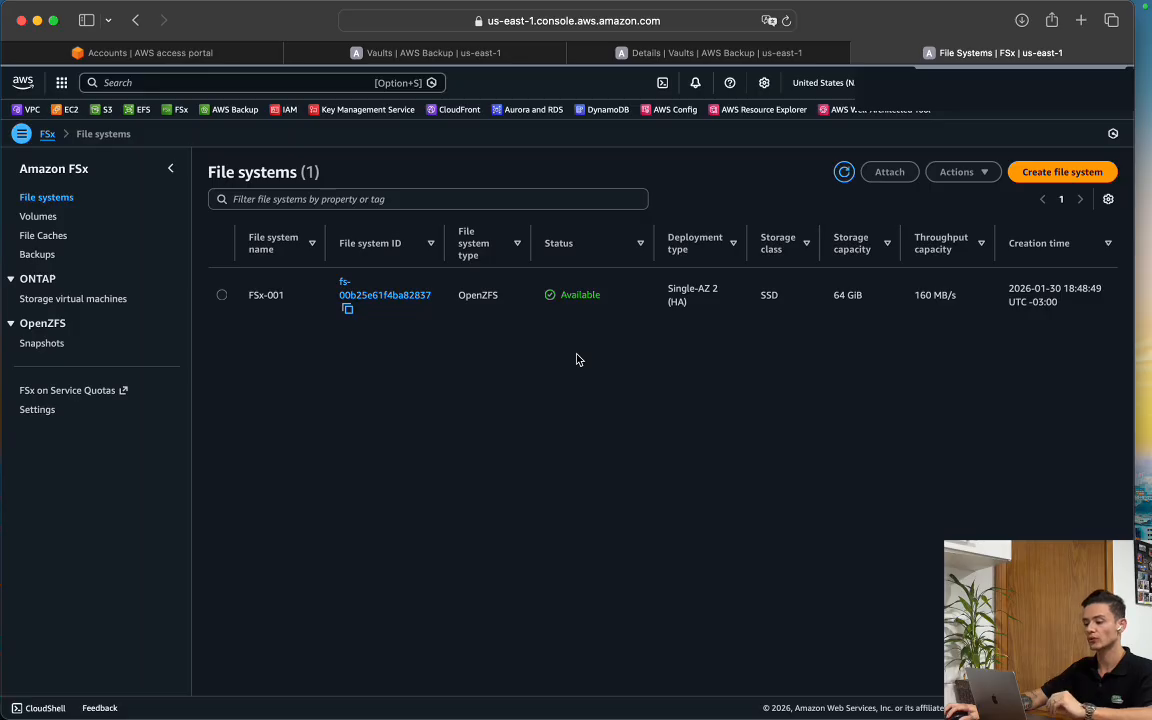
drag(250, 296, 290, 299)
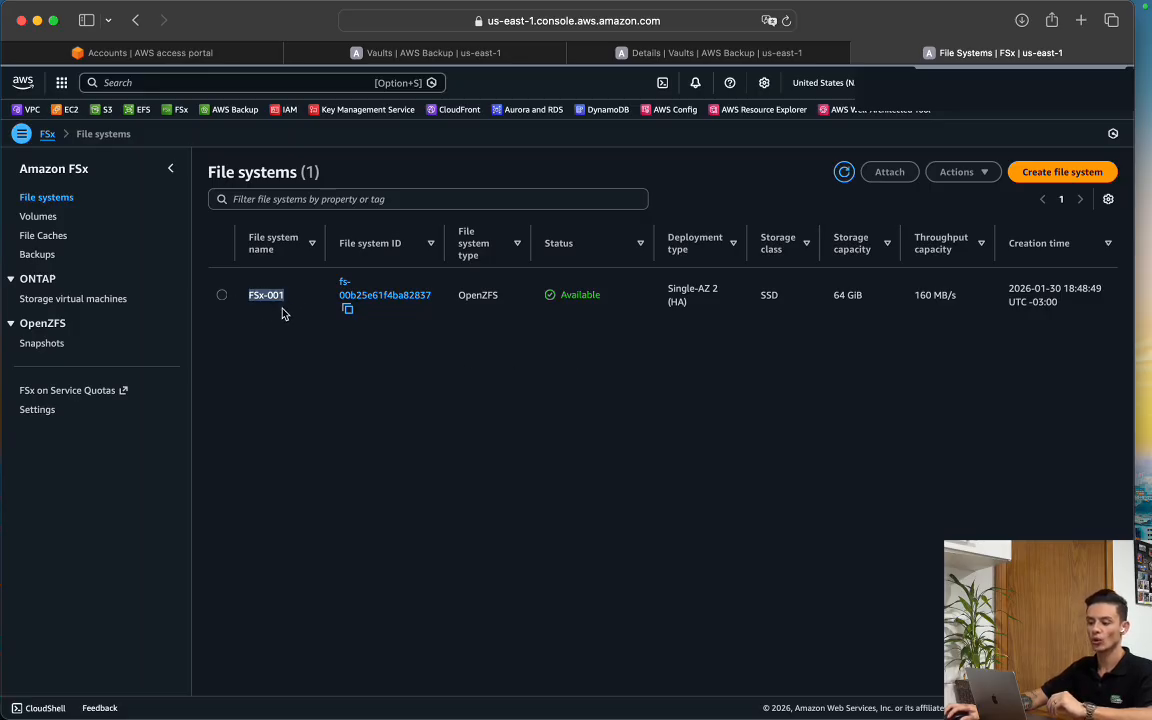
click(257, 276)
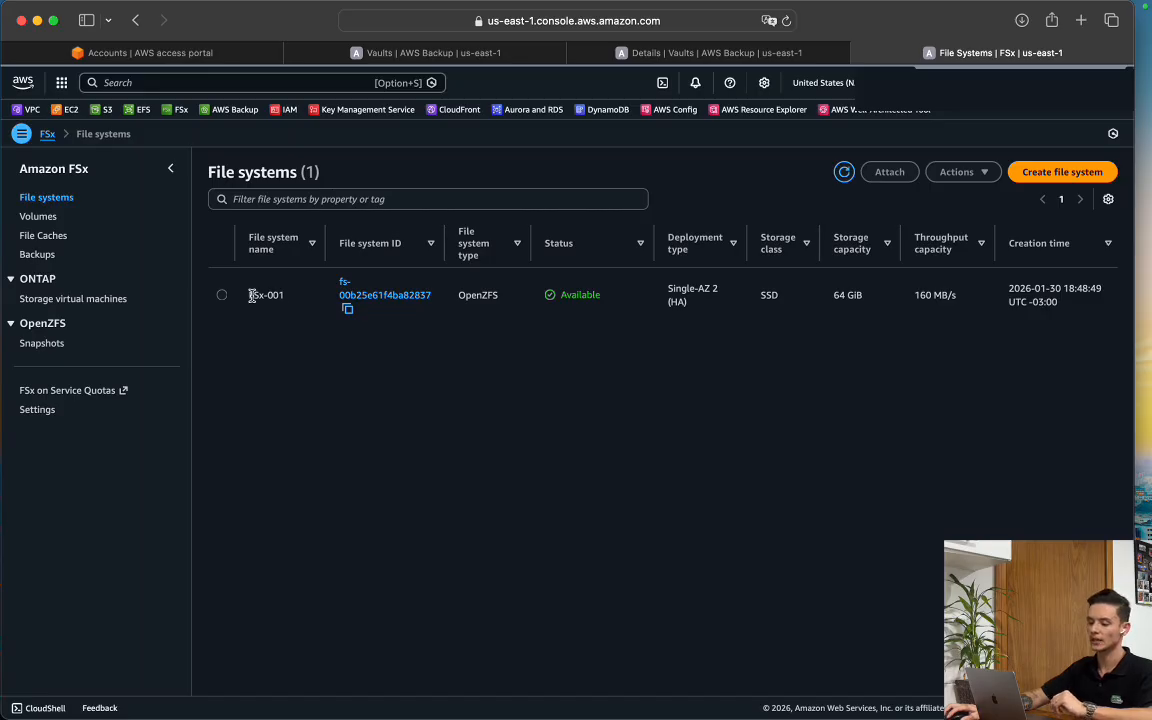
drag(250, 296, 286, 297)
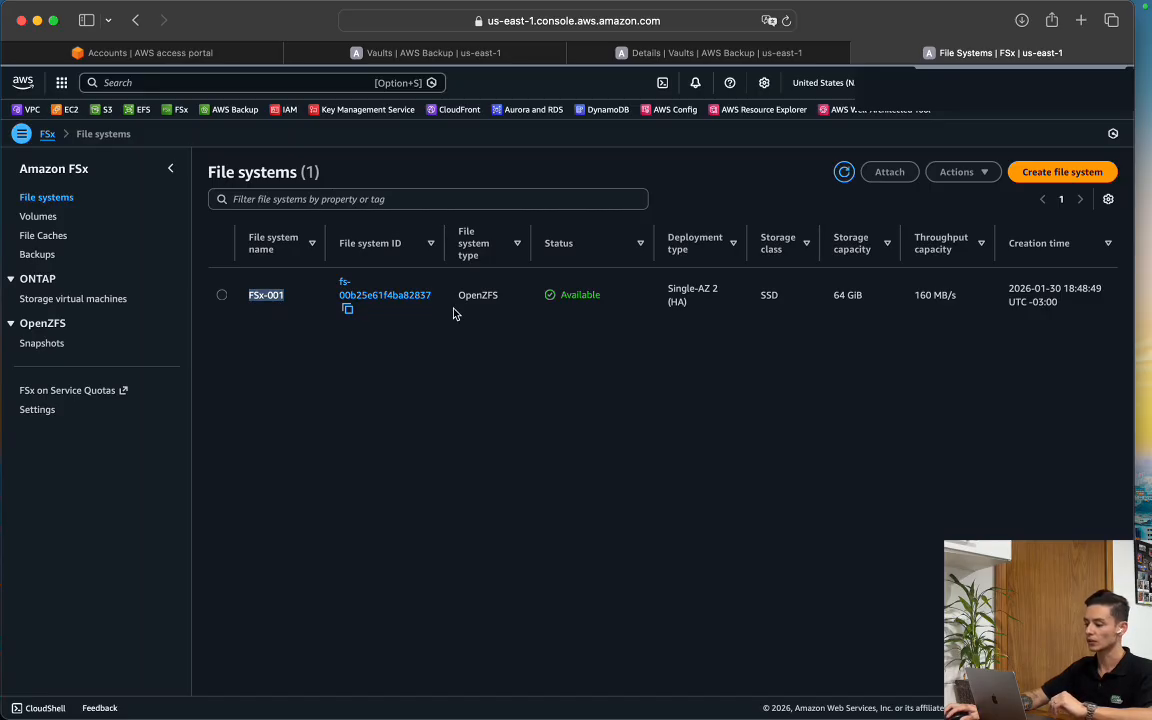
Compare the restore job's processed percentage in the Veeam session log with the FSx-001 entry in the AWS console
key(super+Tab)
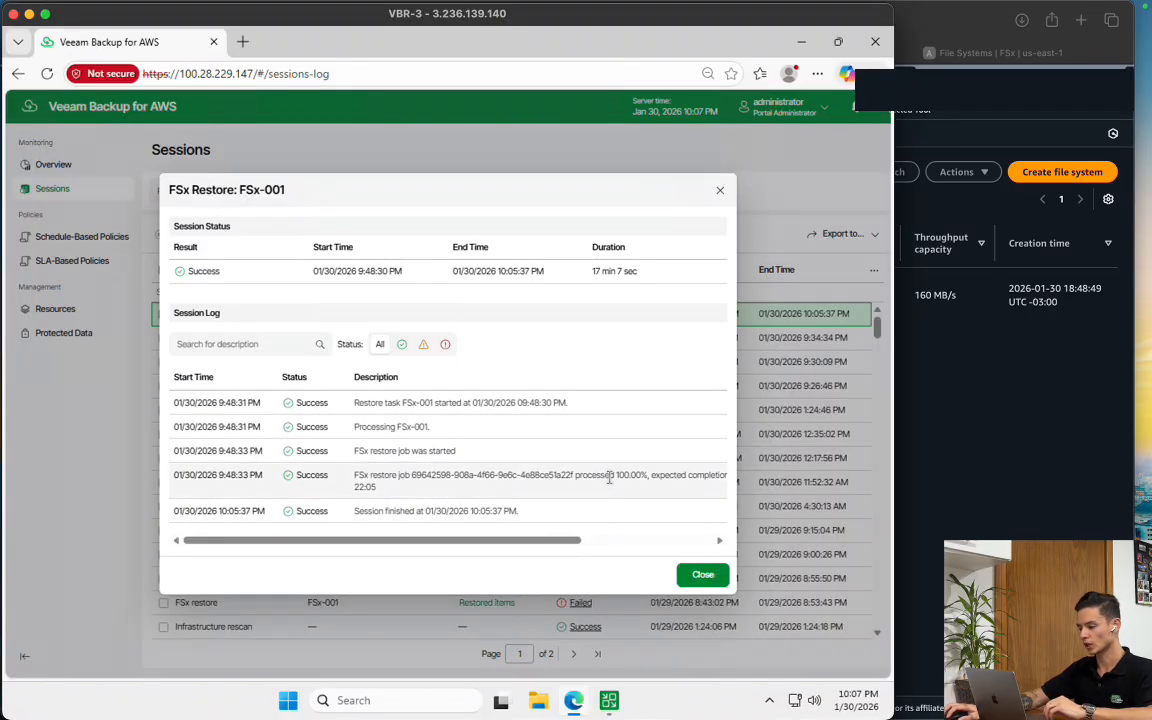
drag(609, 478, 660, 478)
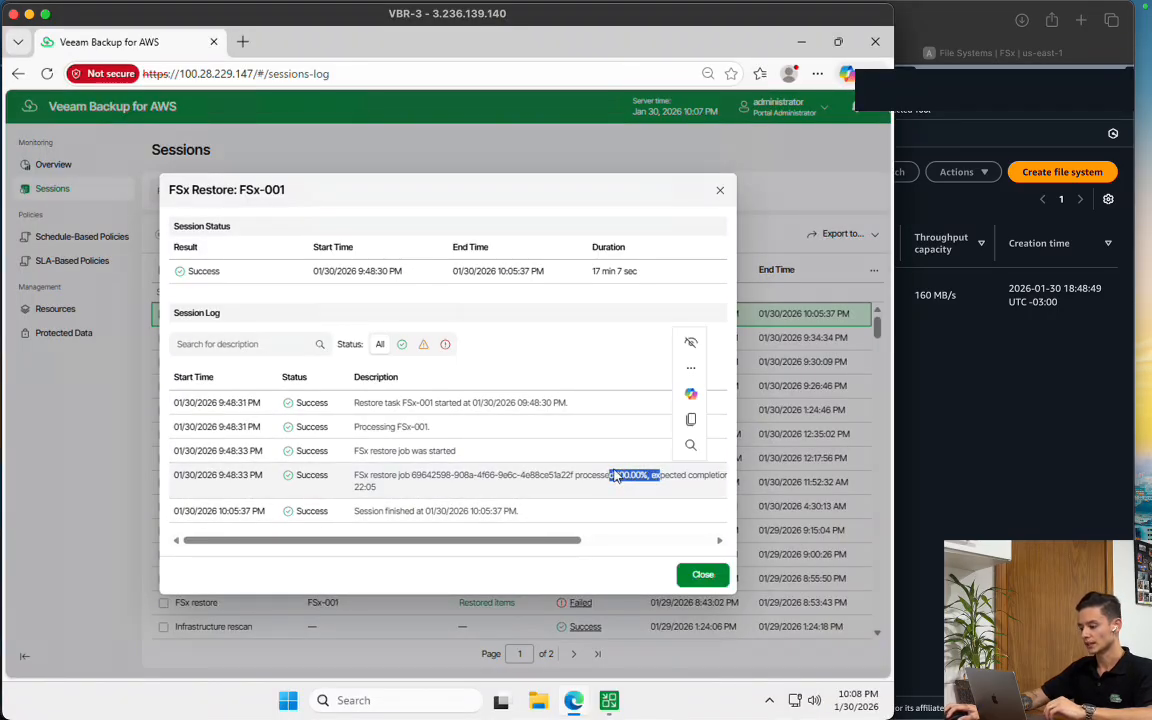
key(super+Tab)
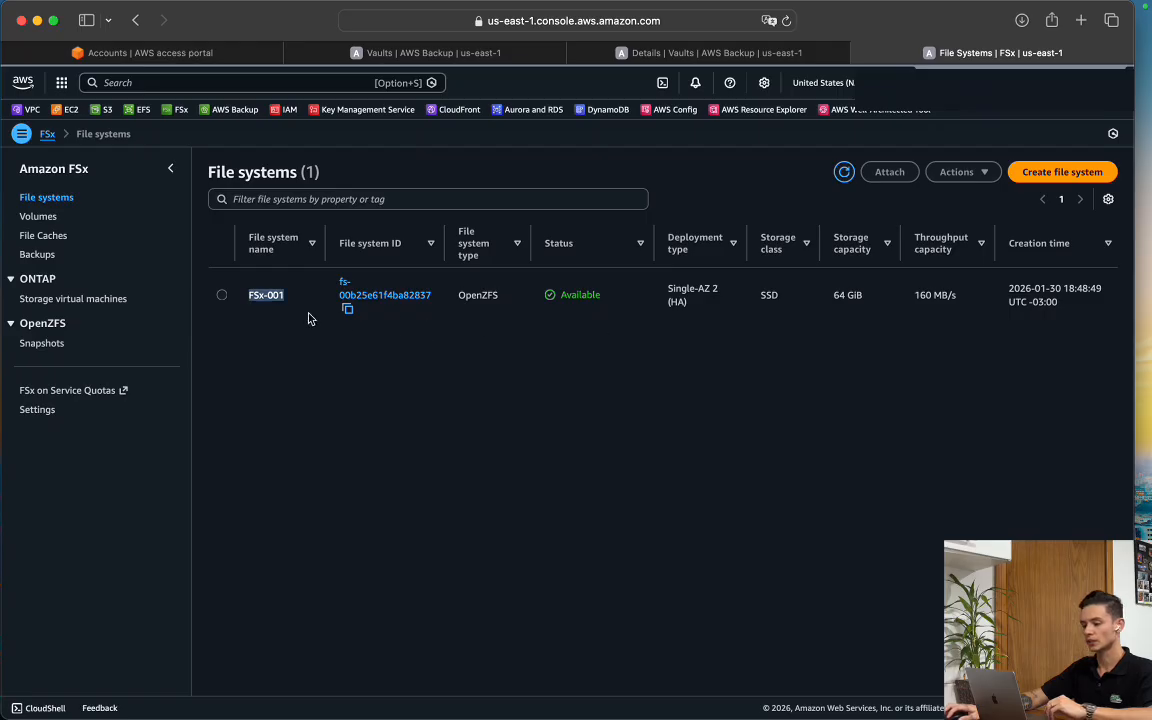
click(576, 402)
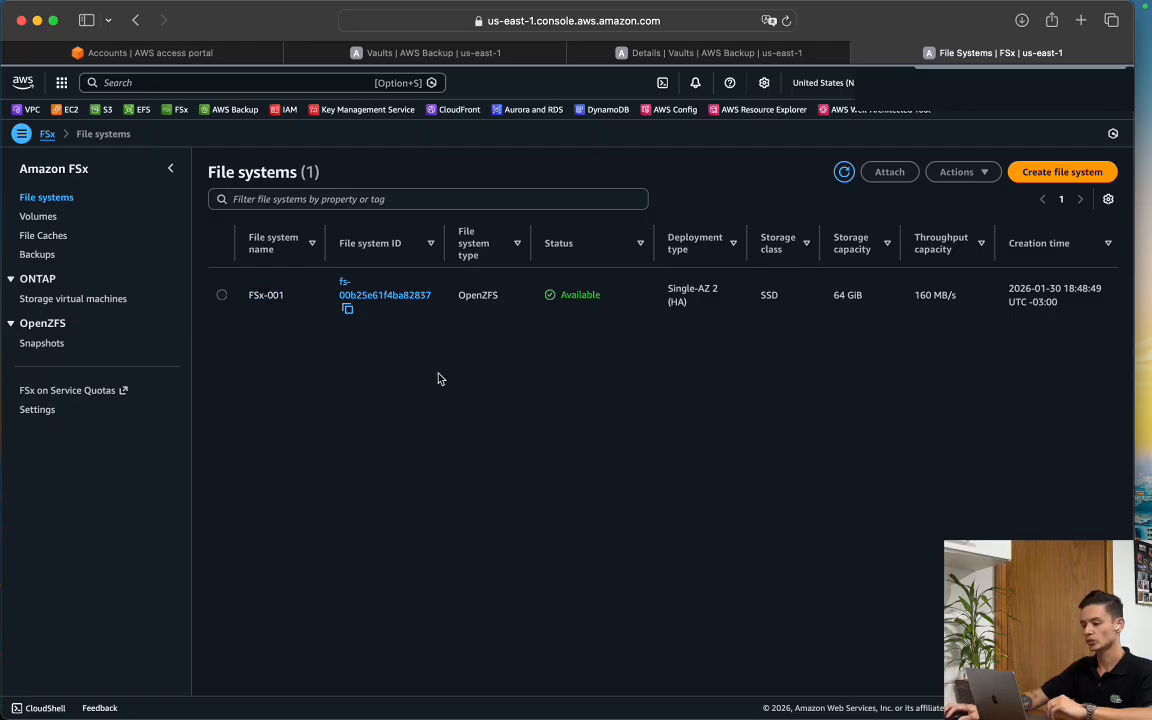
Open the restored FSx-001 file system's details and check the path of its volume
click(371, 296)
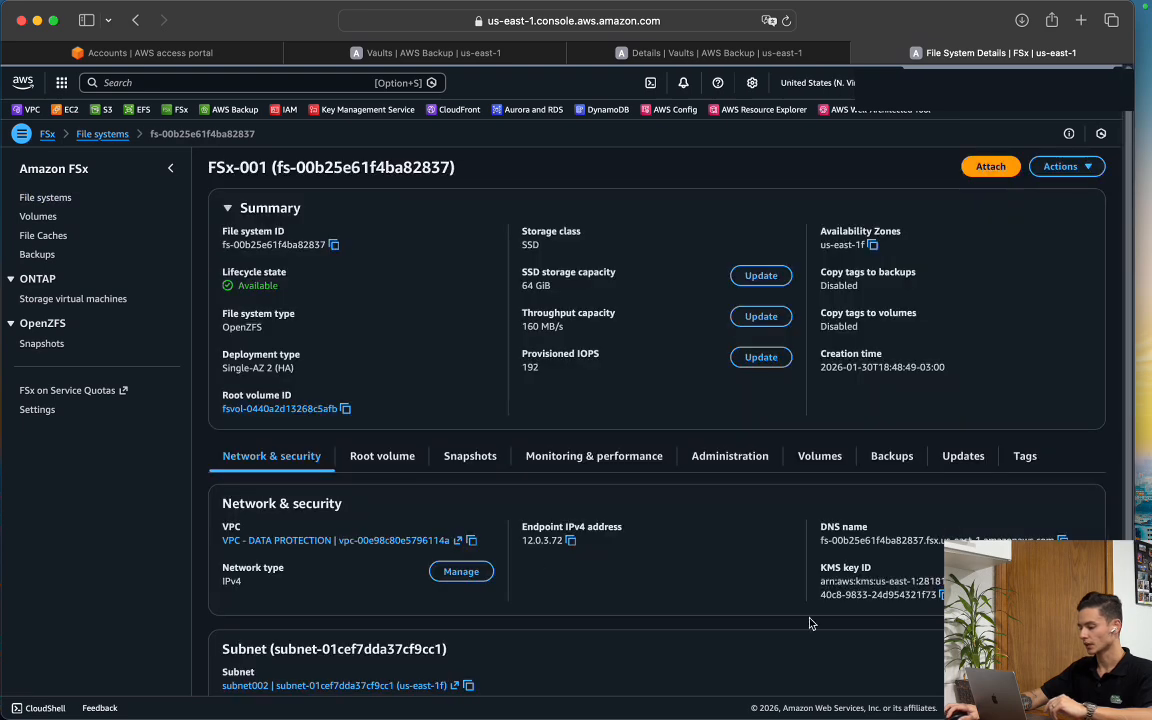
click(818, 458)
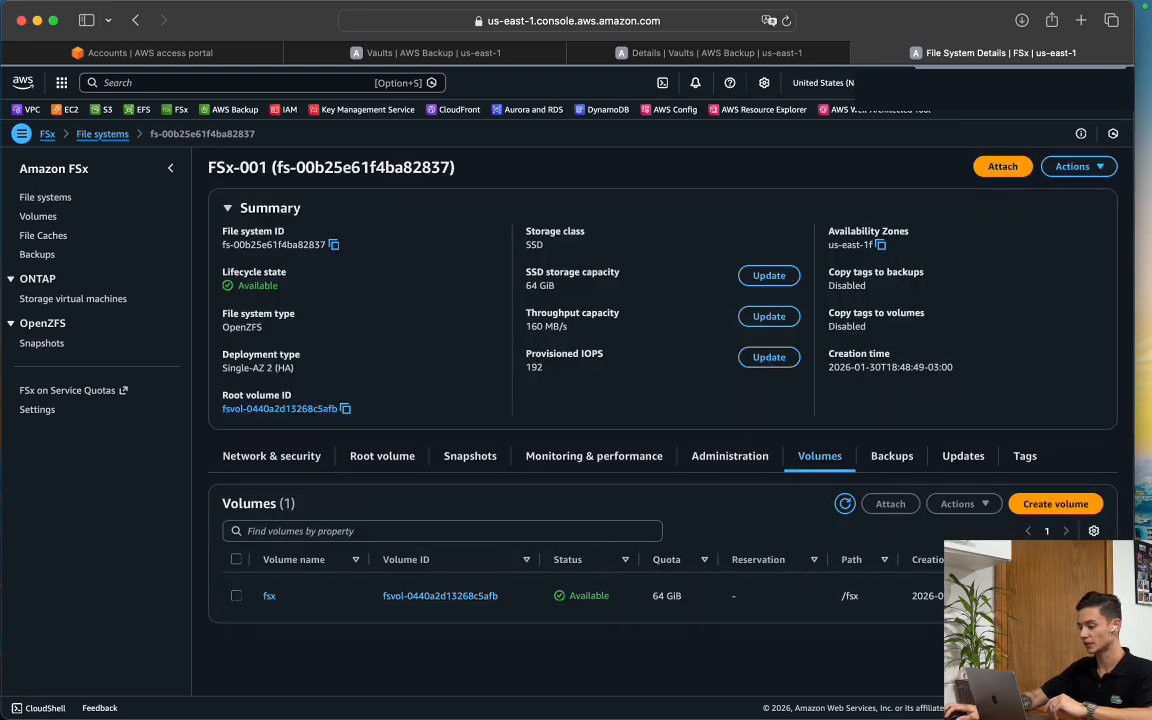
drag(842, 596, 860, 596)
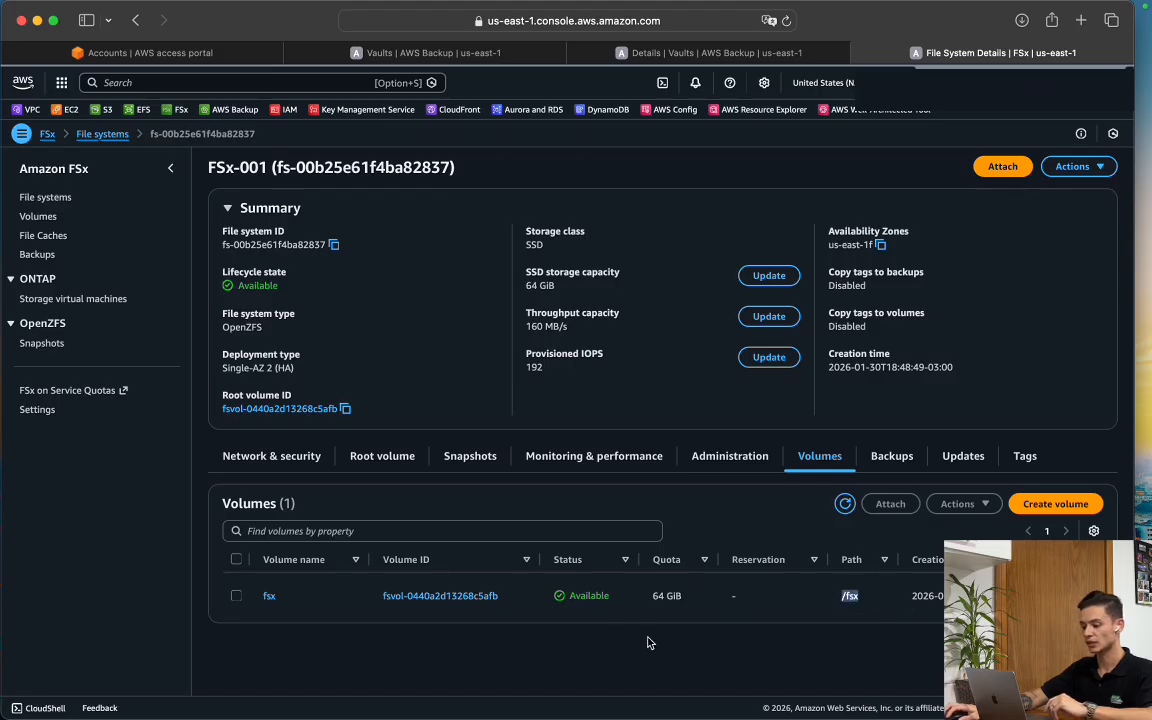